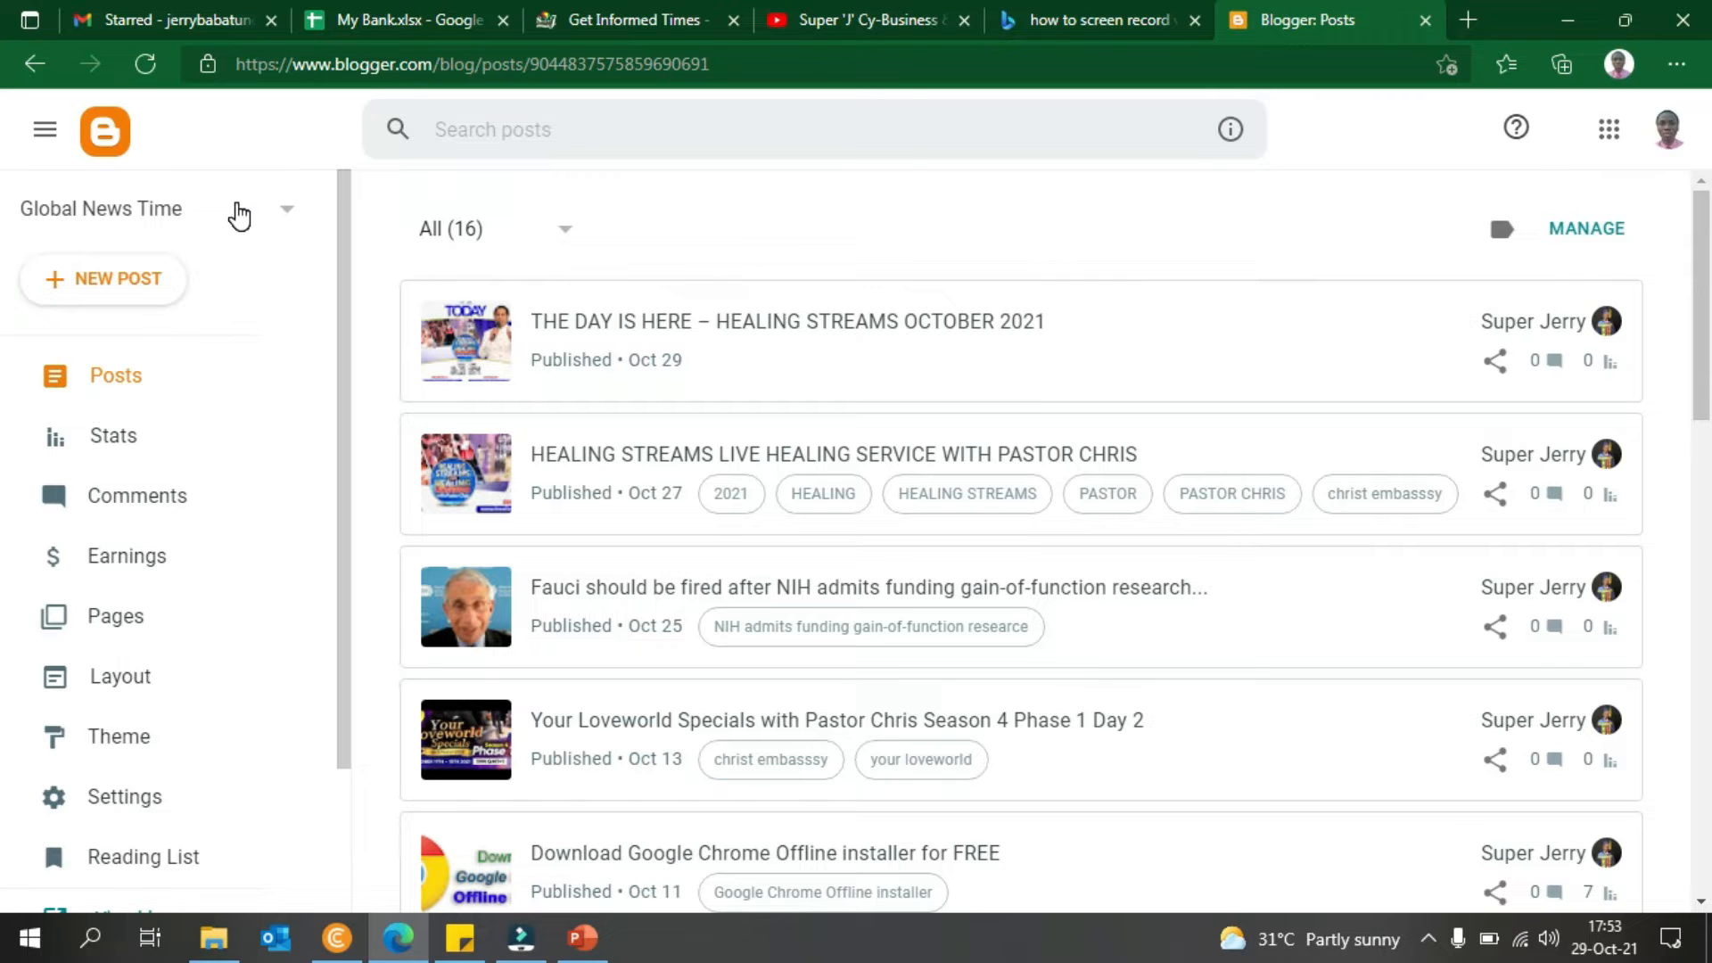
left_click(239, 214)
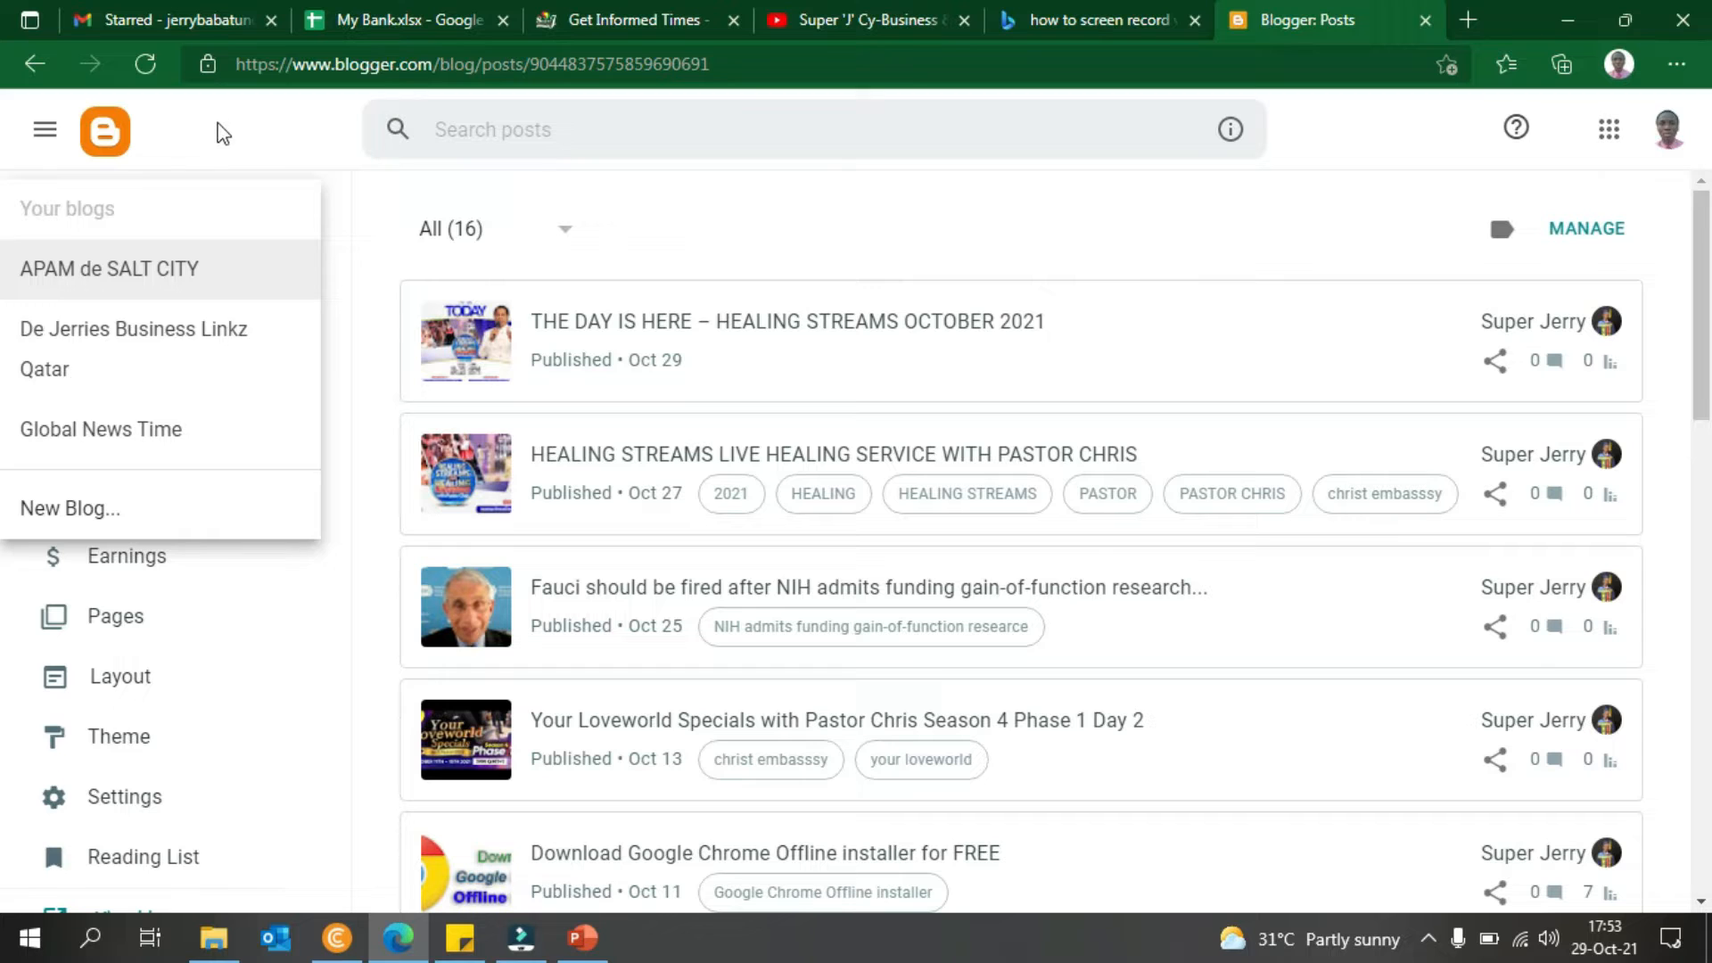
left_click(214, 154)
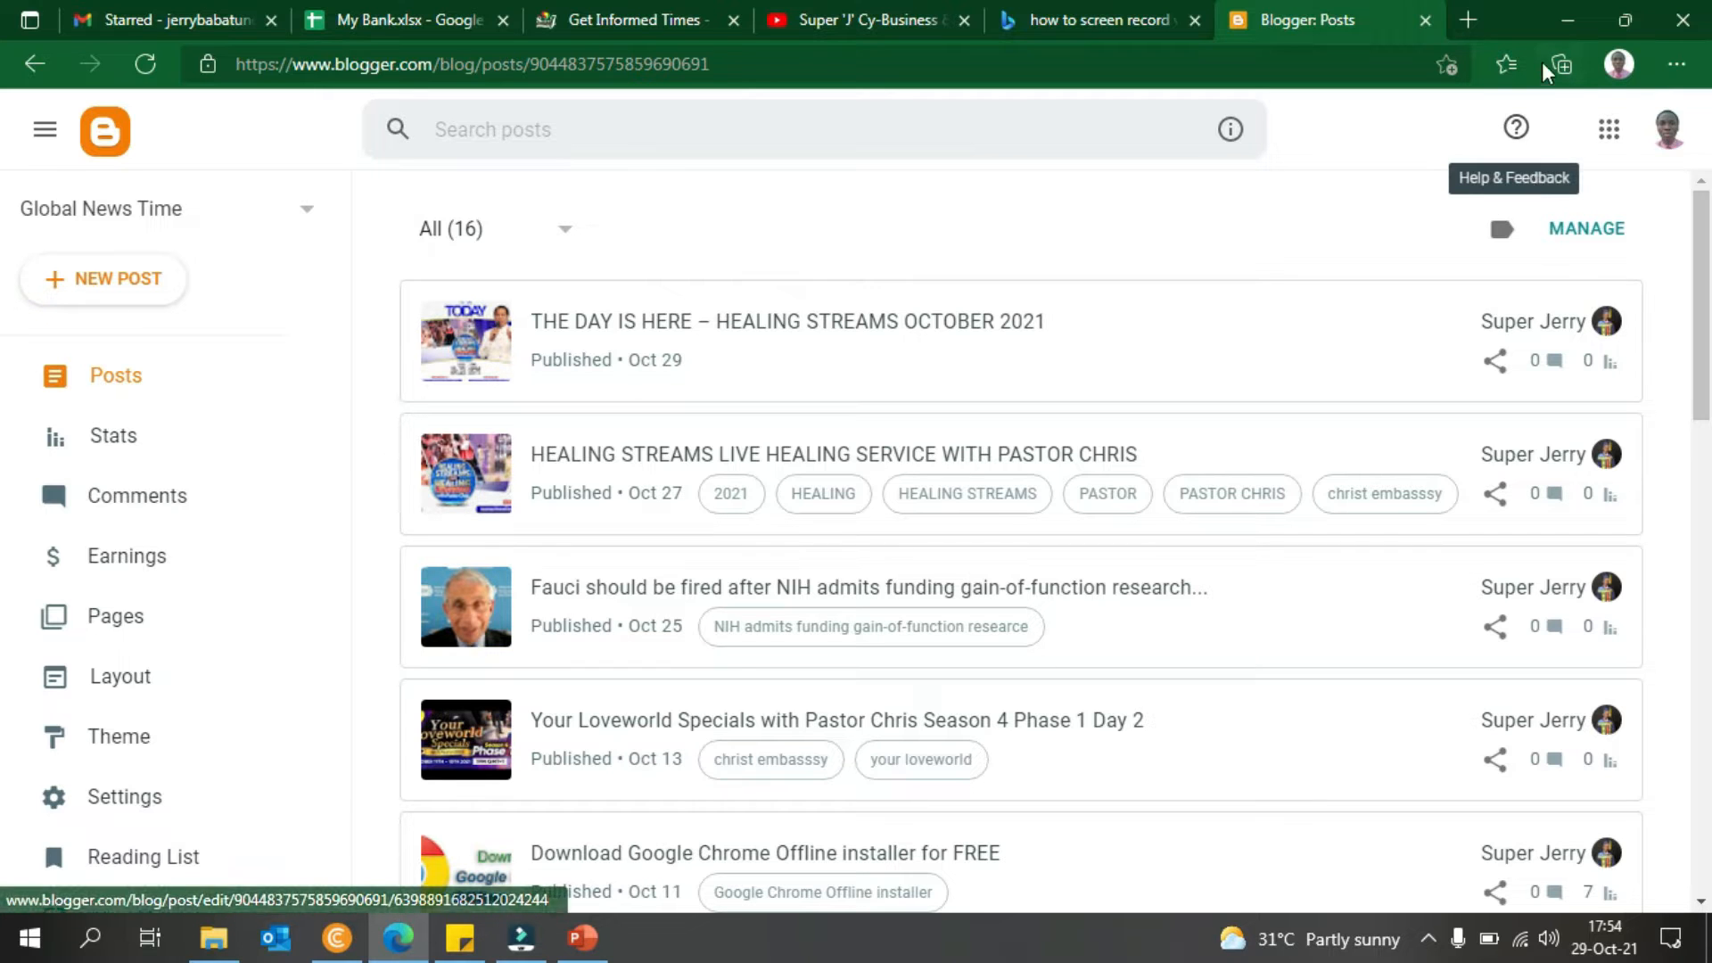
- Open blogger.com in a new CryptoTab incognito window
left_click(336, 938)
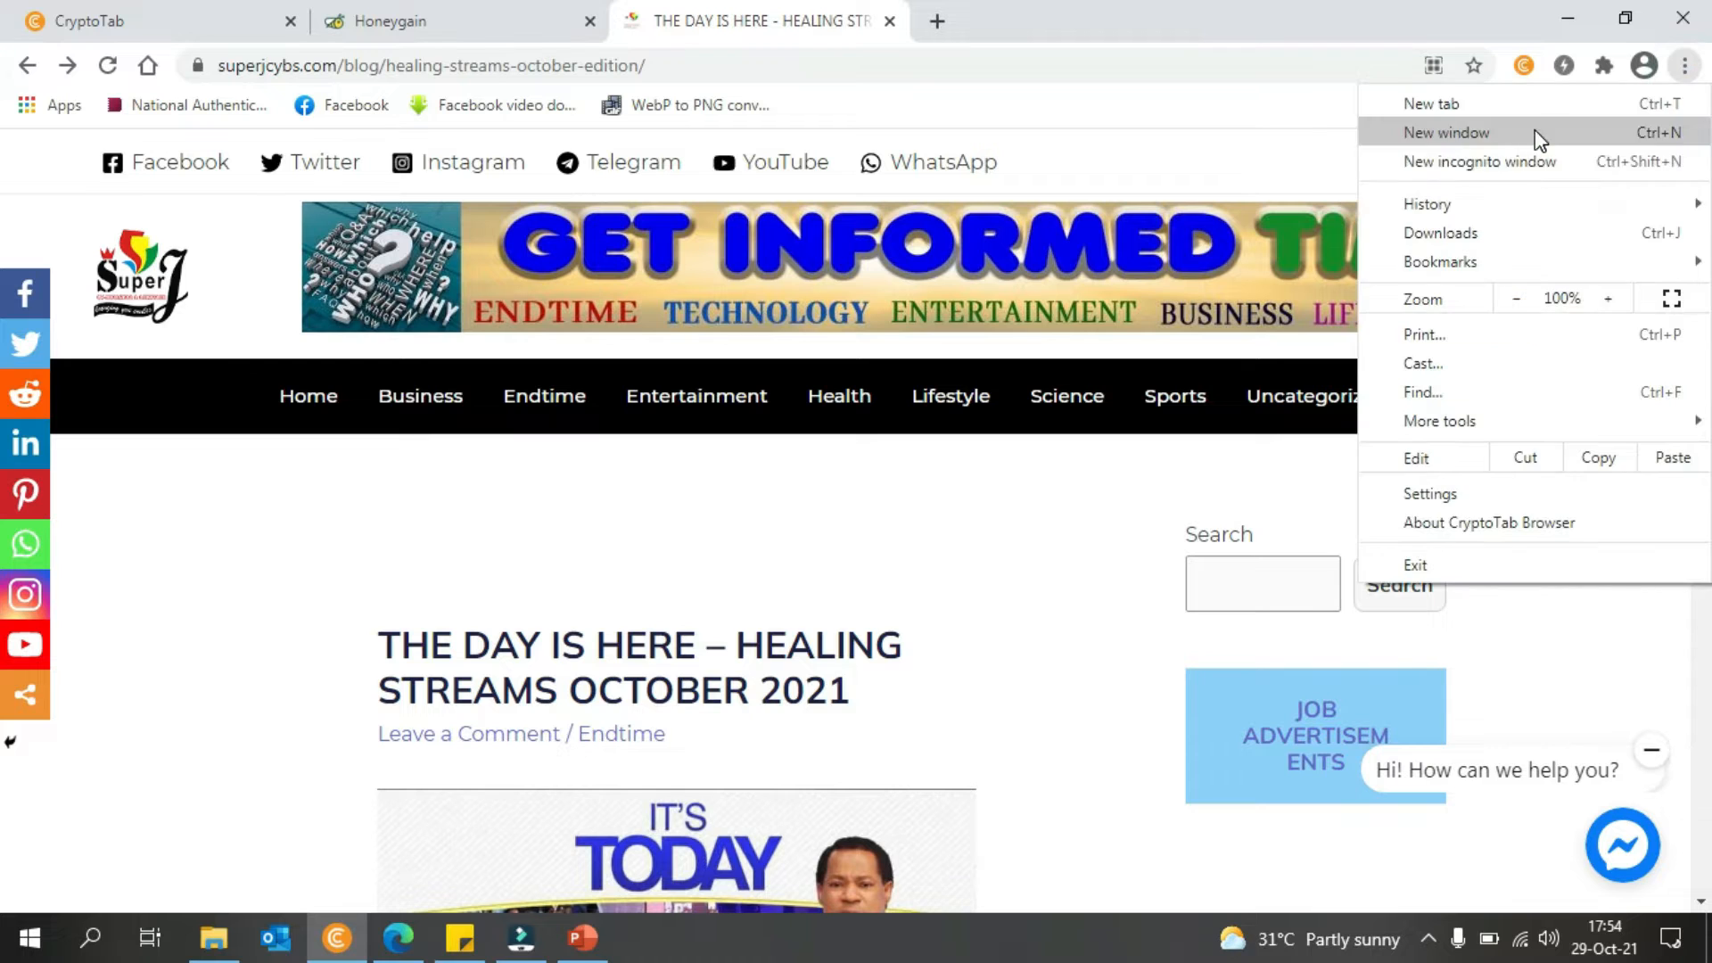
left_click(1505, 158)
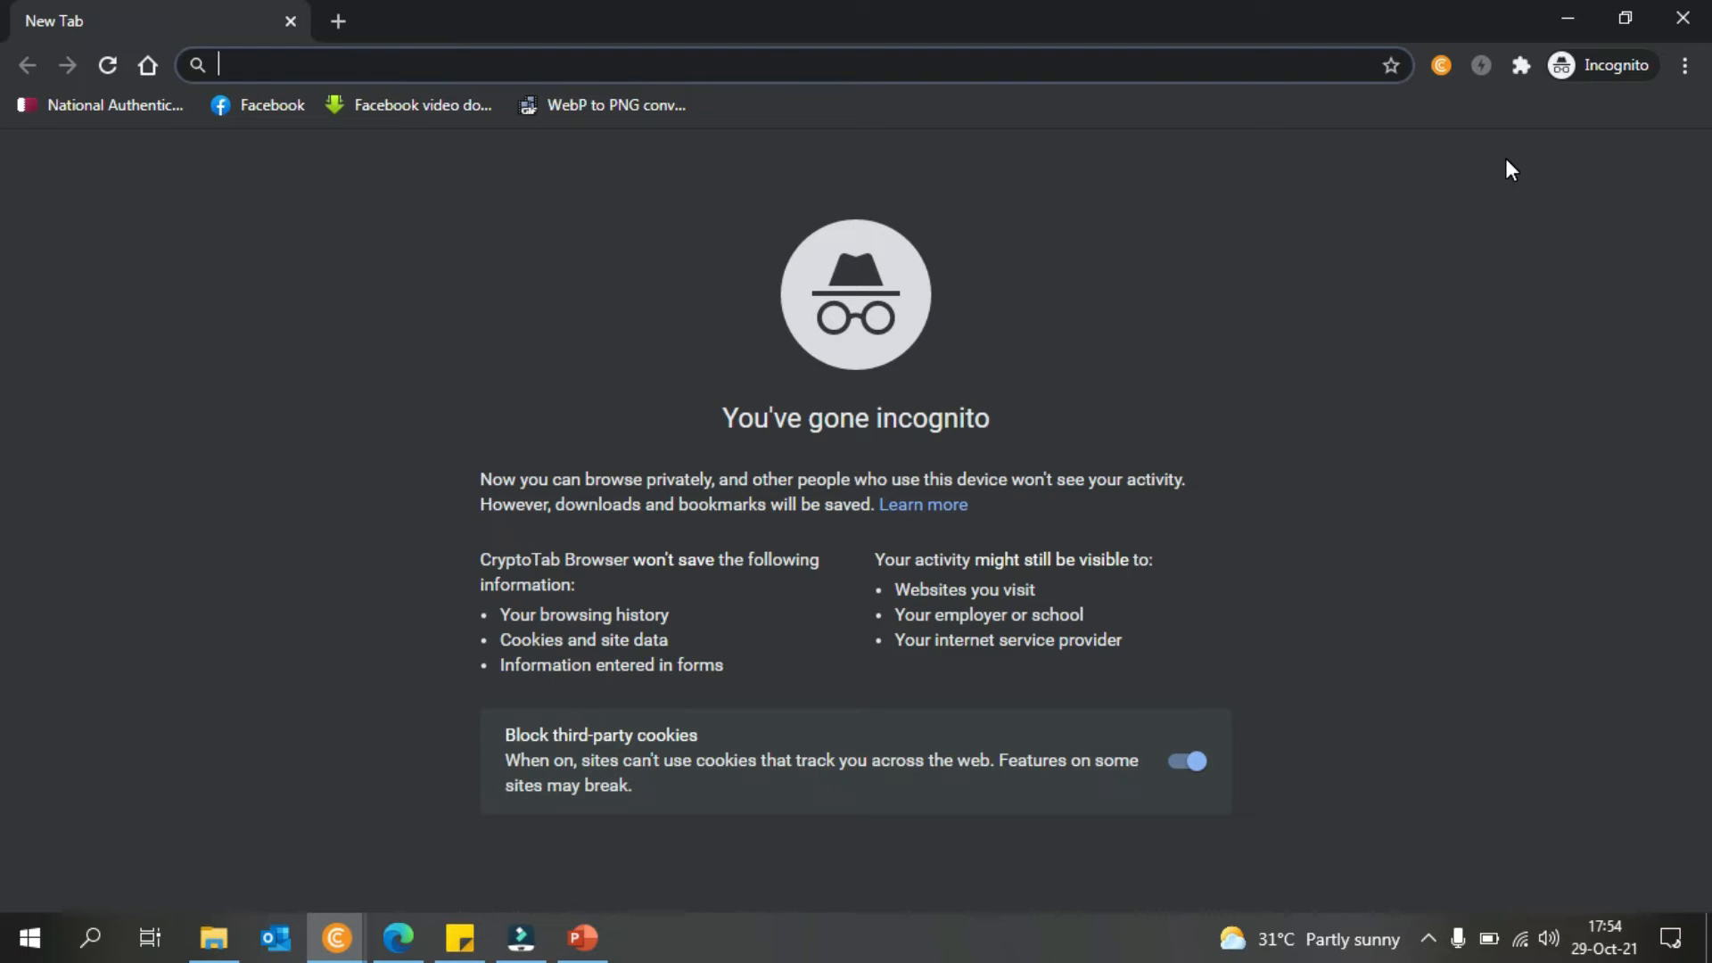
type("blogger.com")
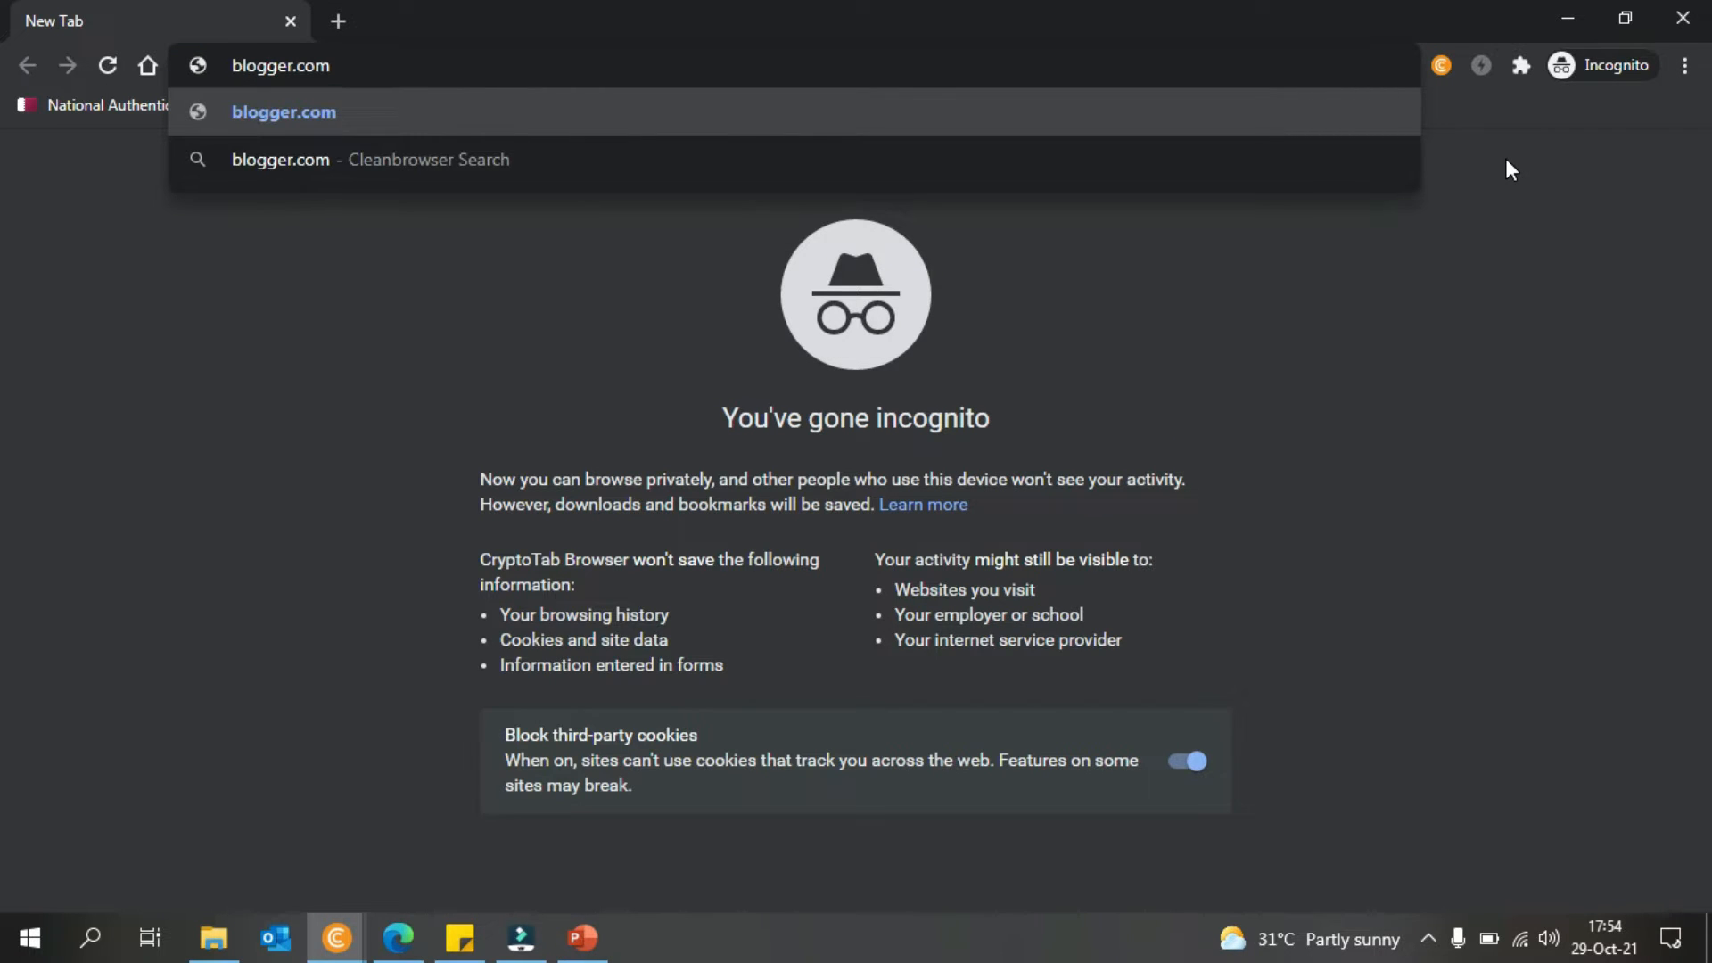
key("Return")
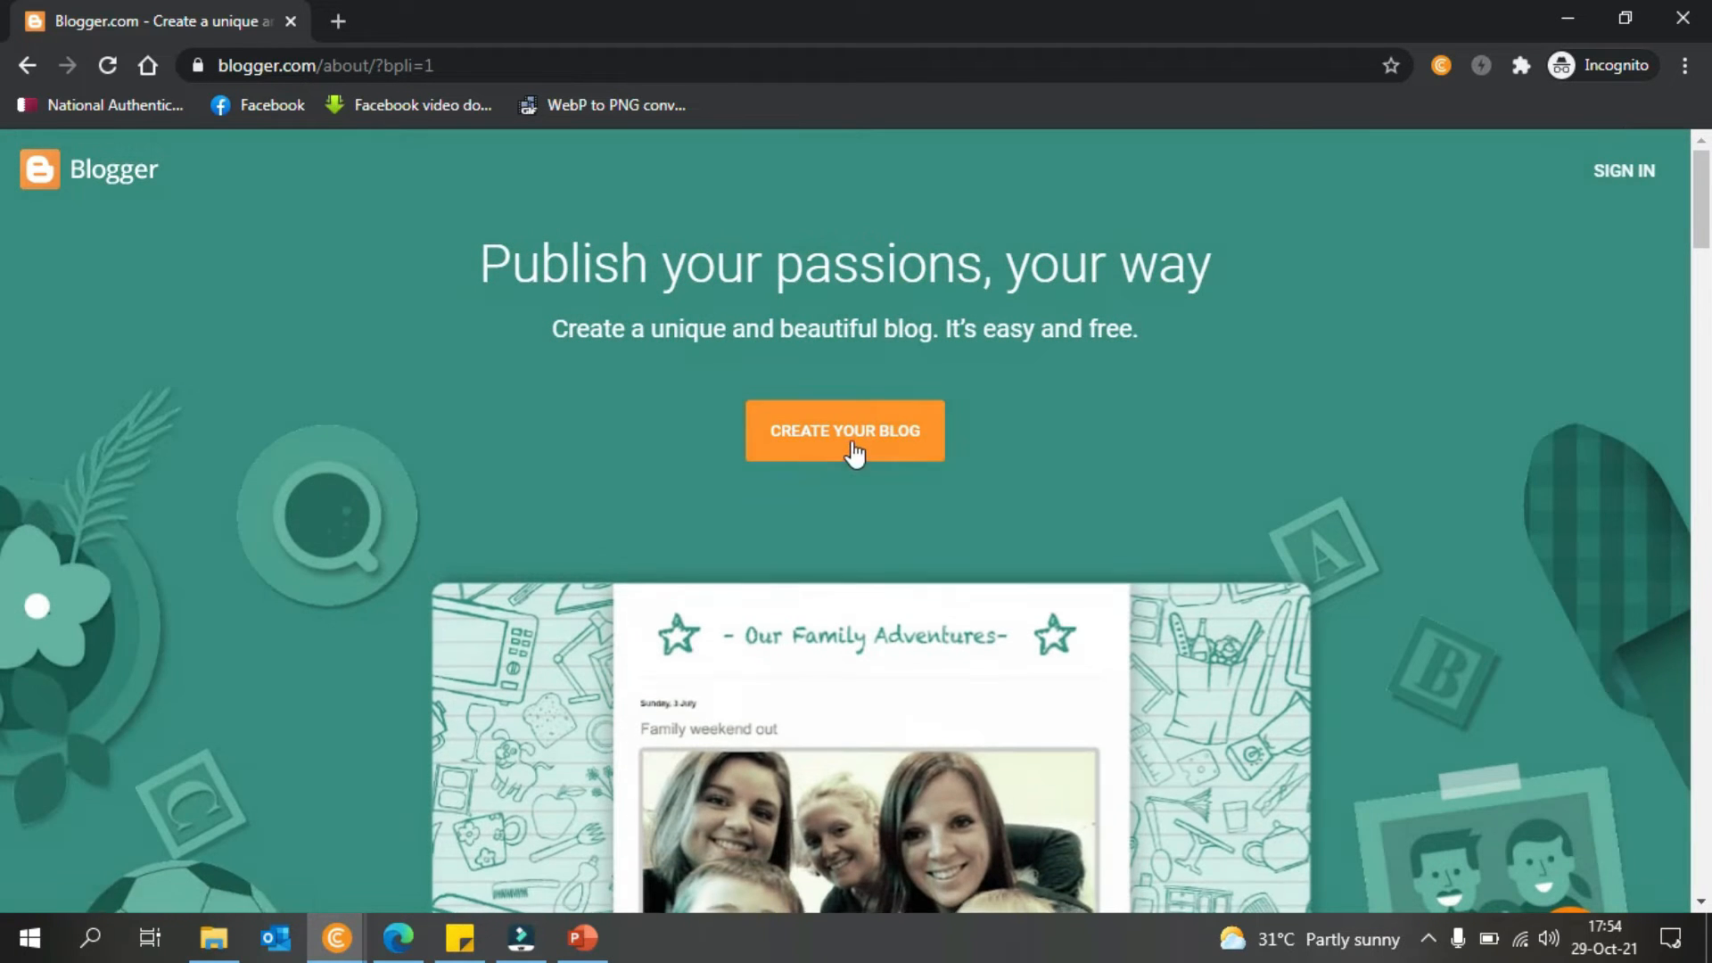
- Scroll down to Blogger's free domain feature and open a blank new tab
left_click_drag(1704, 189, 1707, 424)
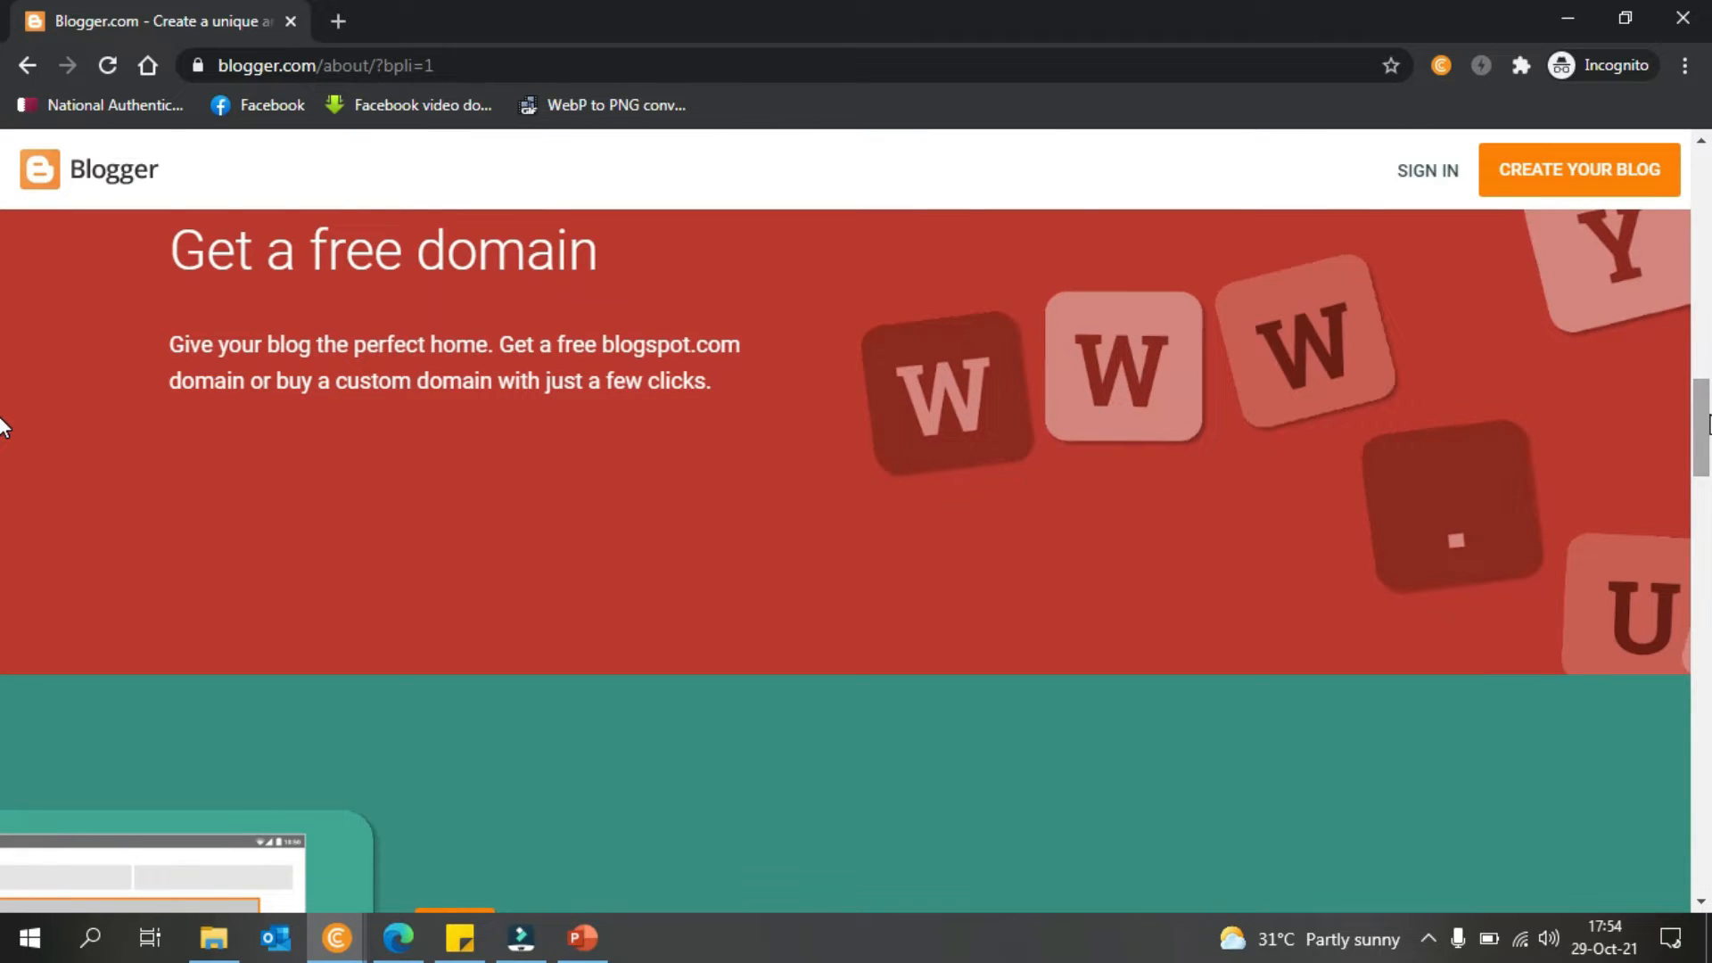
left_click(347, 20)
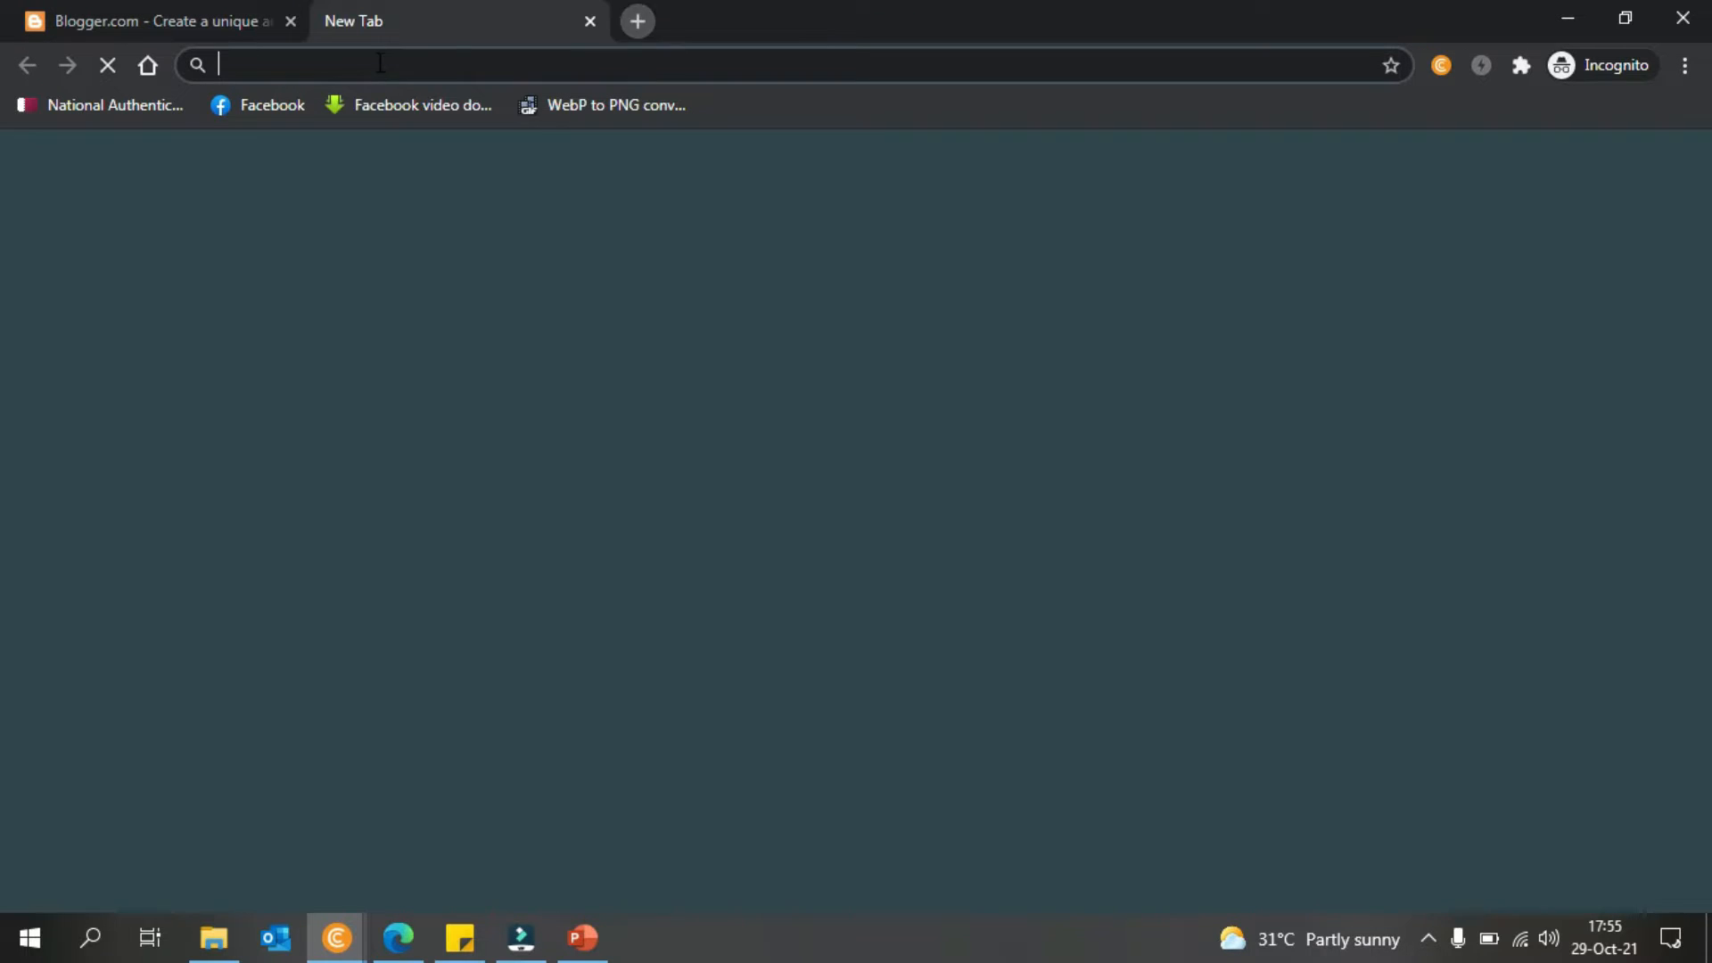
- View the live Global News Time blog from the Edge dashboard, then return to the posts
left_click(398, 937)
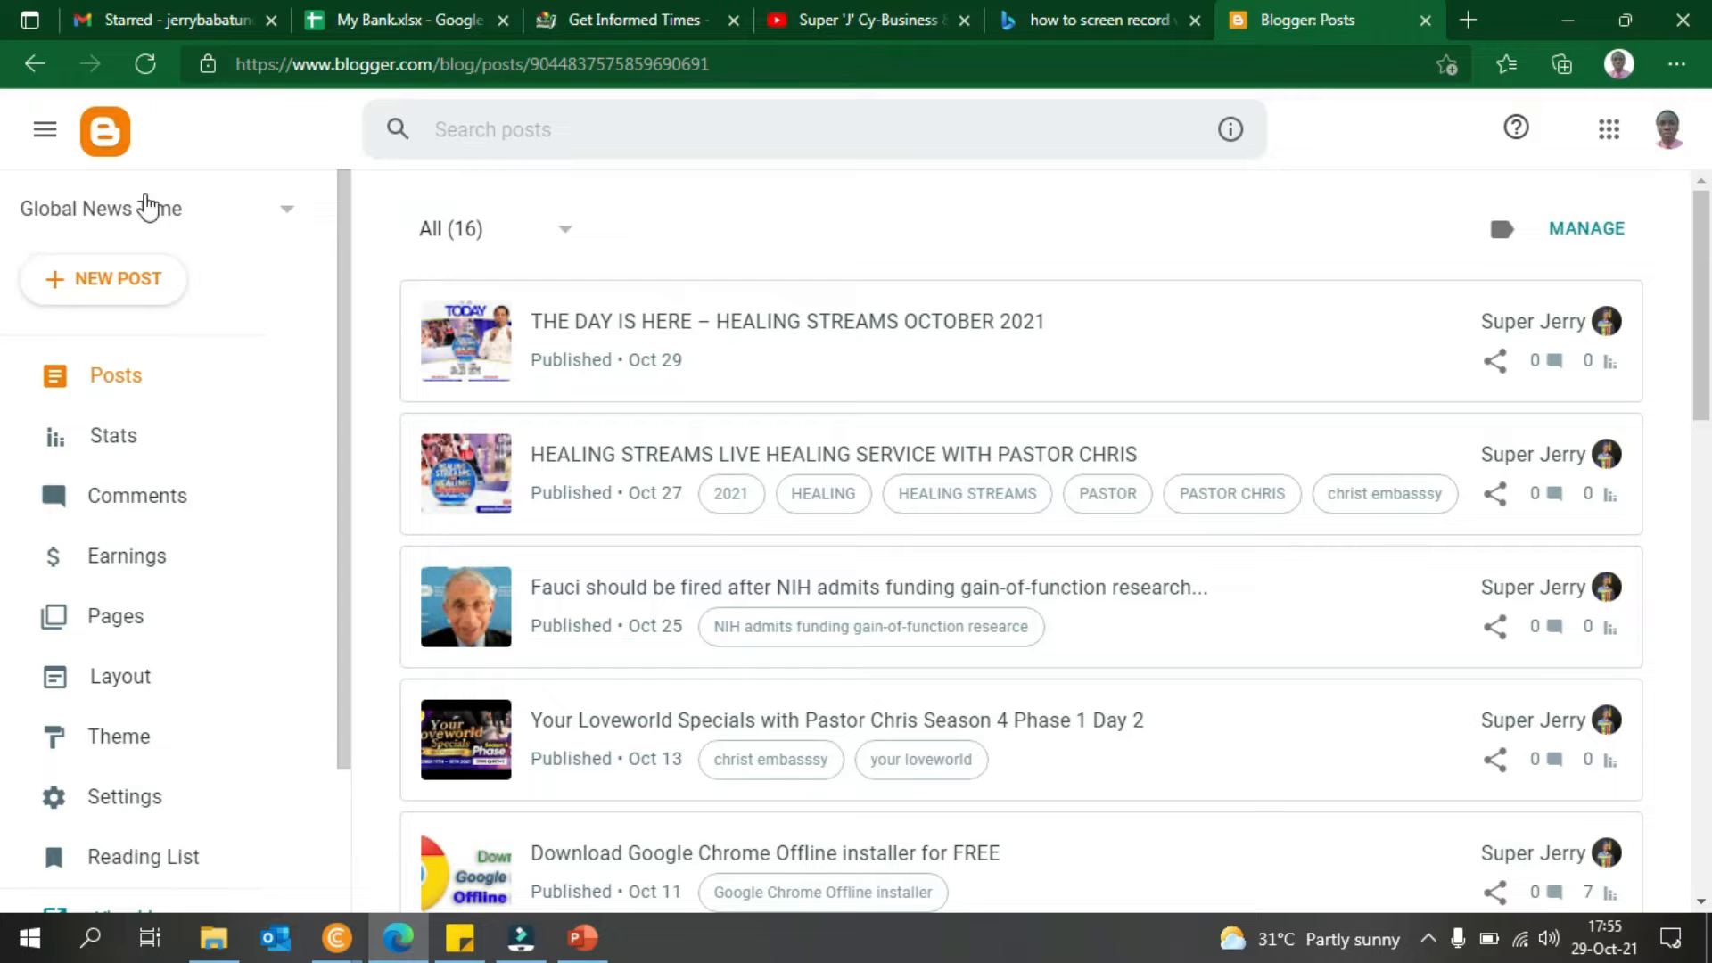
left_click_drag(350, 296, 359, 490)
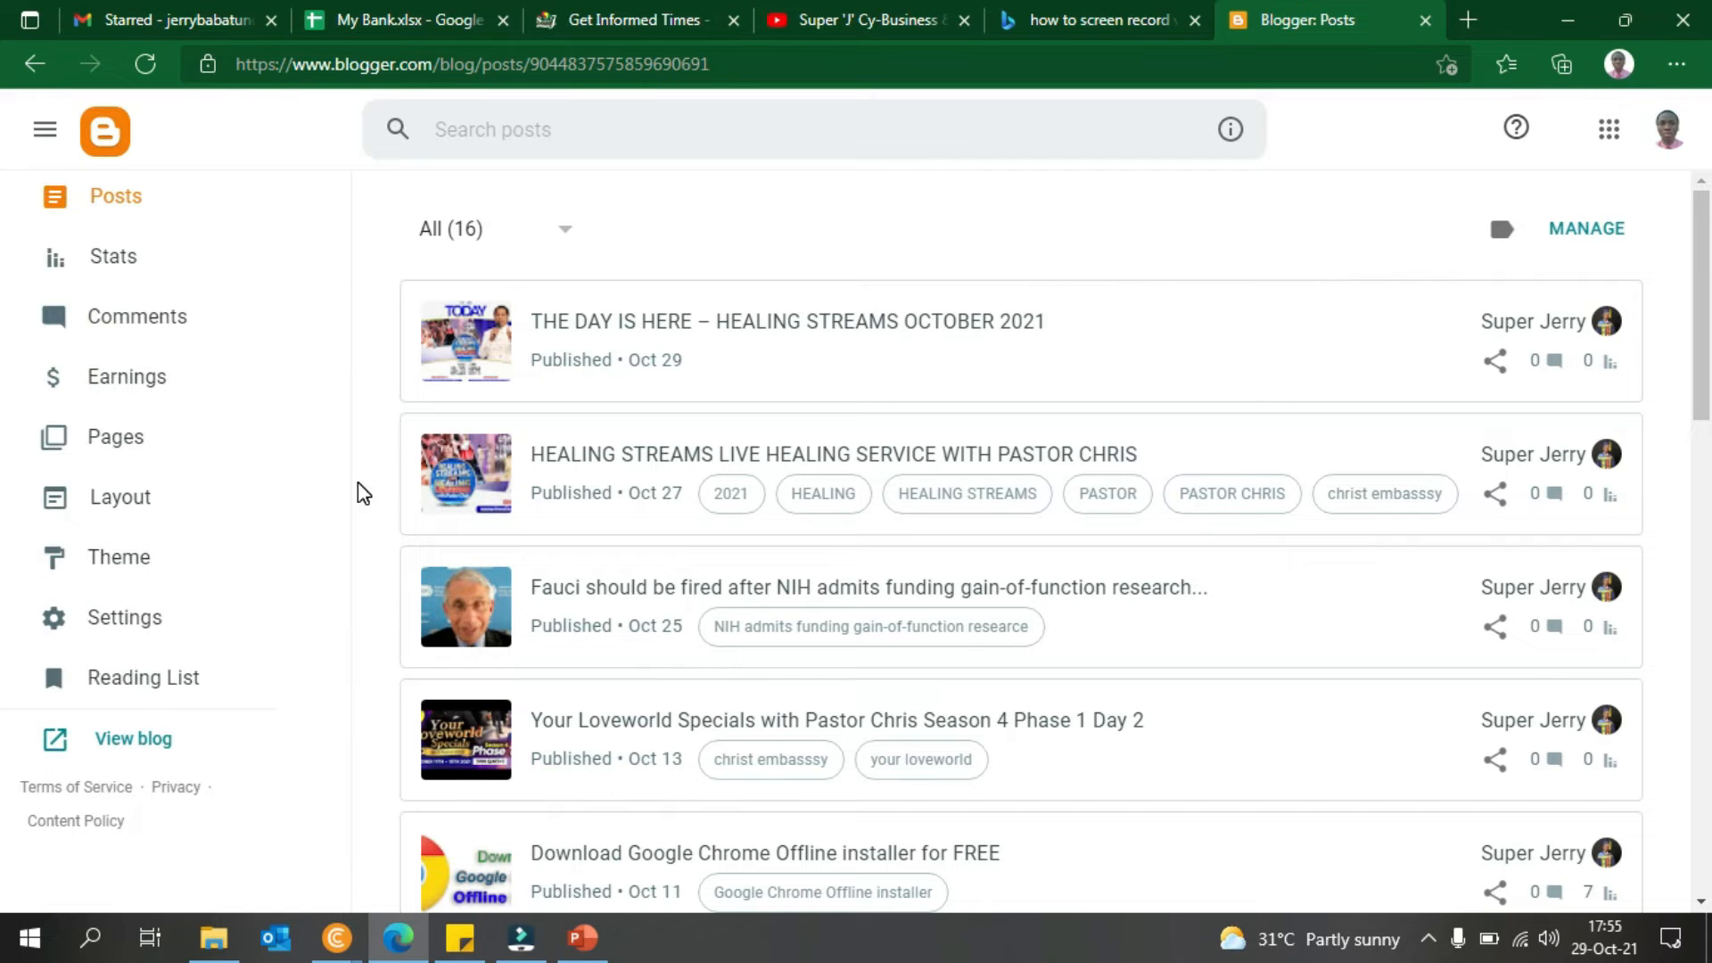
left_click(131, 754)
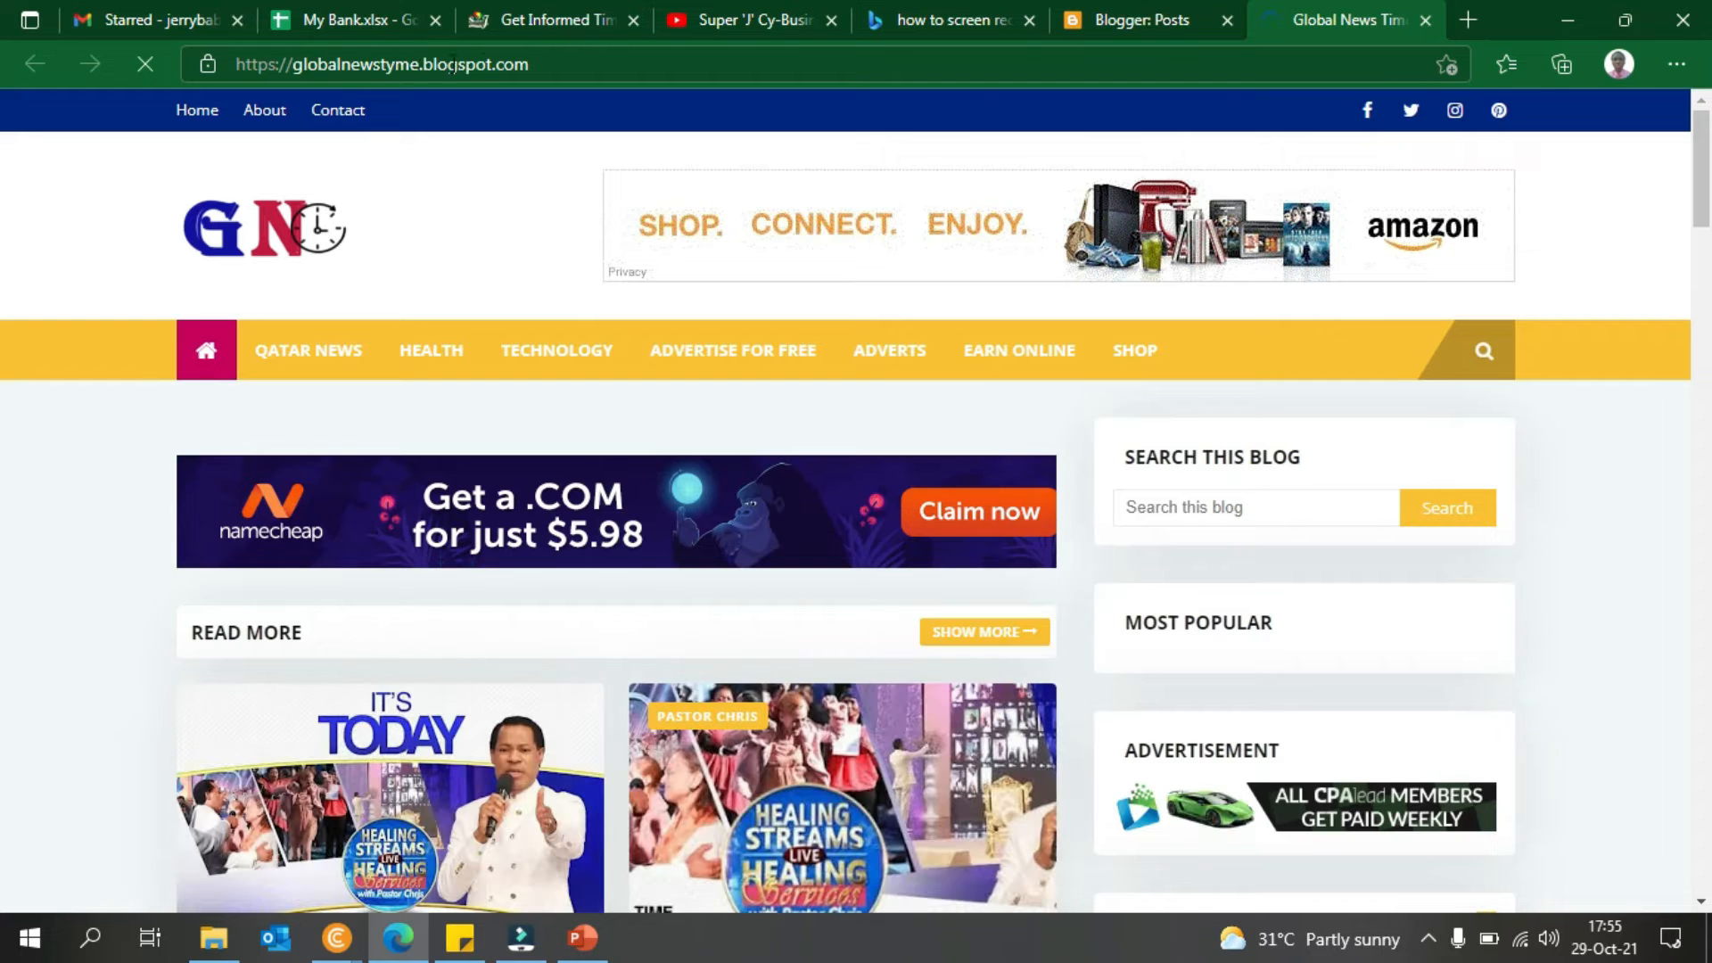
left_click(1110, 11)
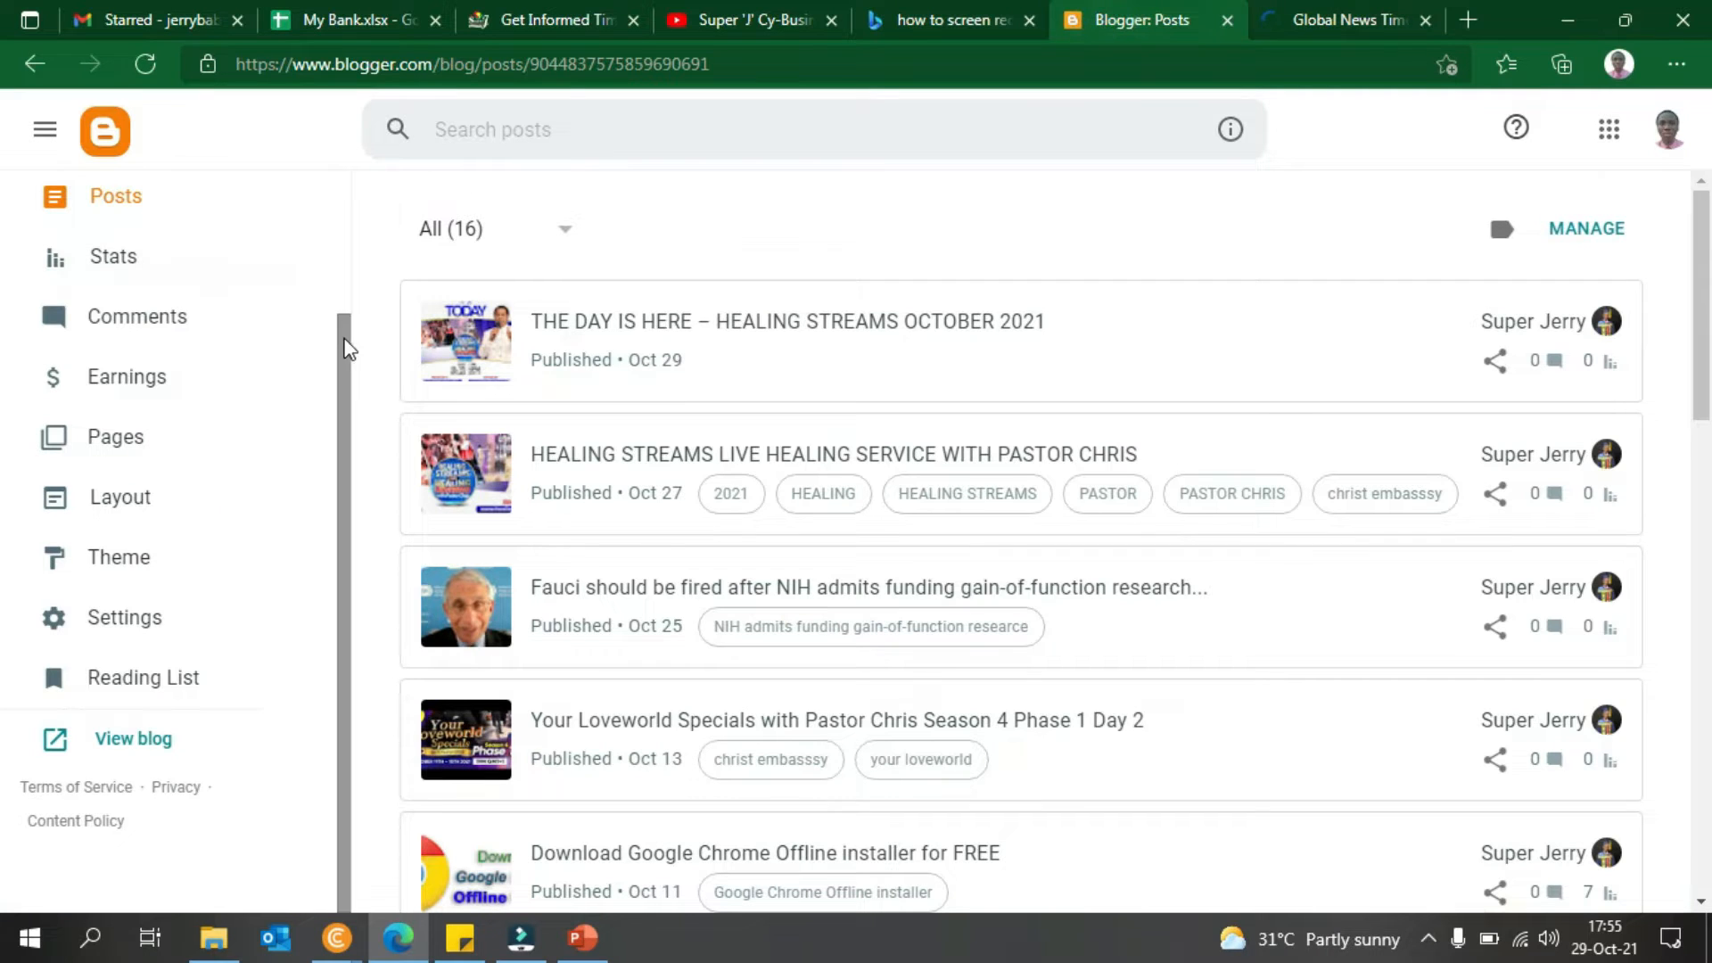
- Switch to De Jerries Business Linkz Qatar, view it live, and minimise Edge
scroll(346, 348, "up", 3)
left_click(257, 218)
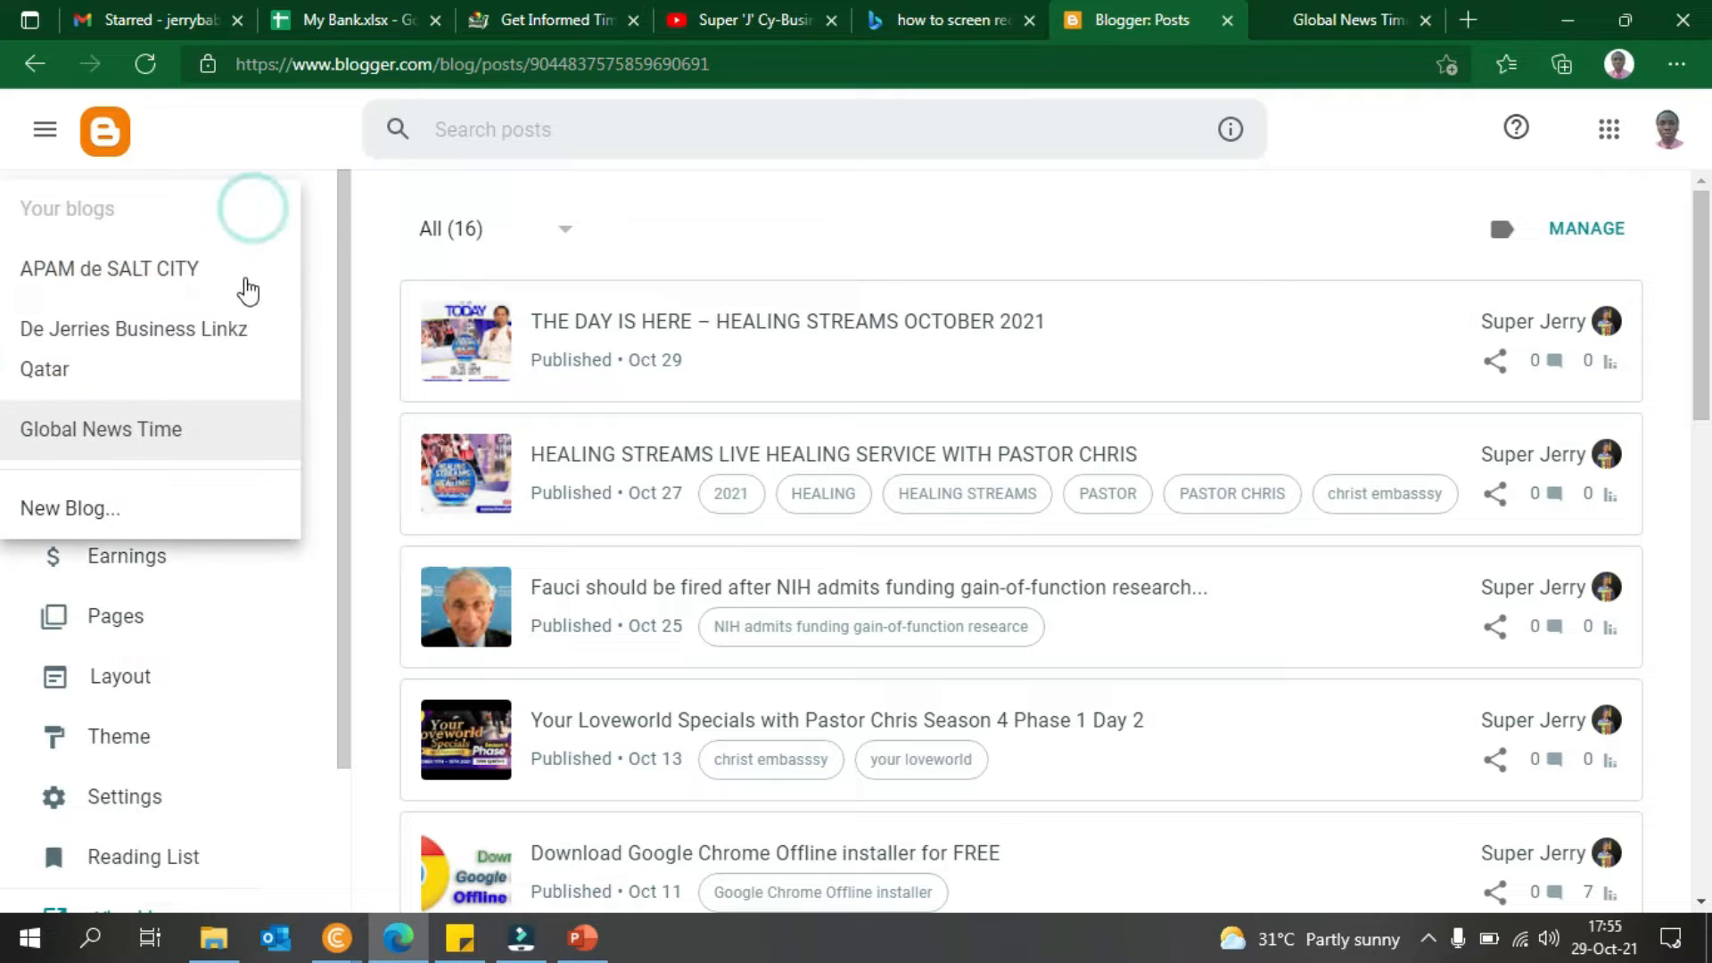
left_click(170, 338)
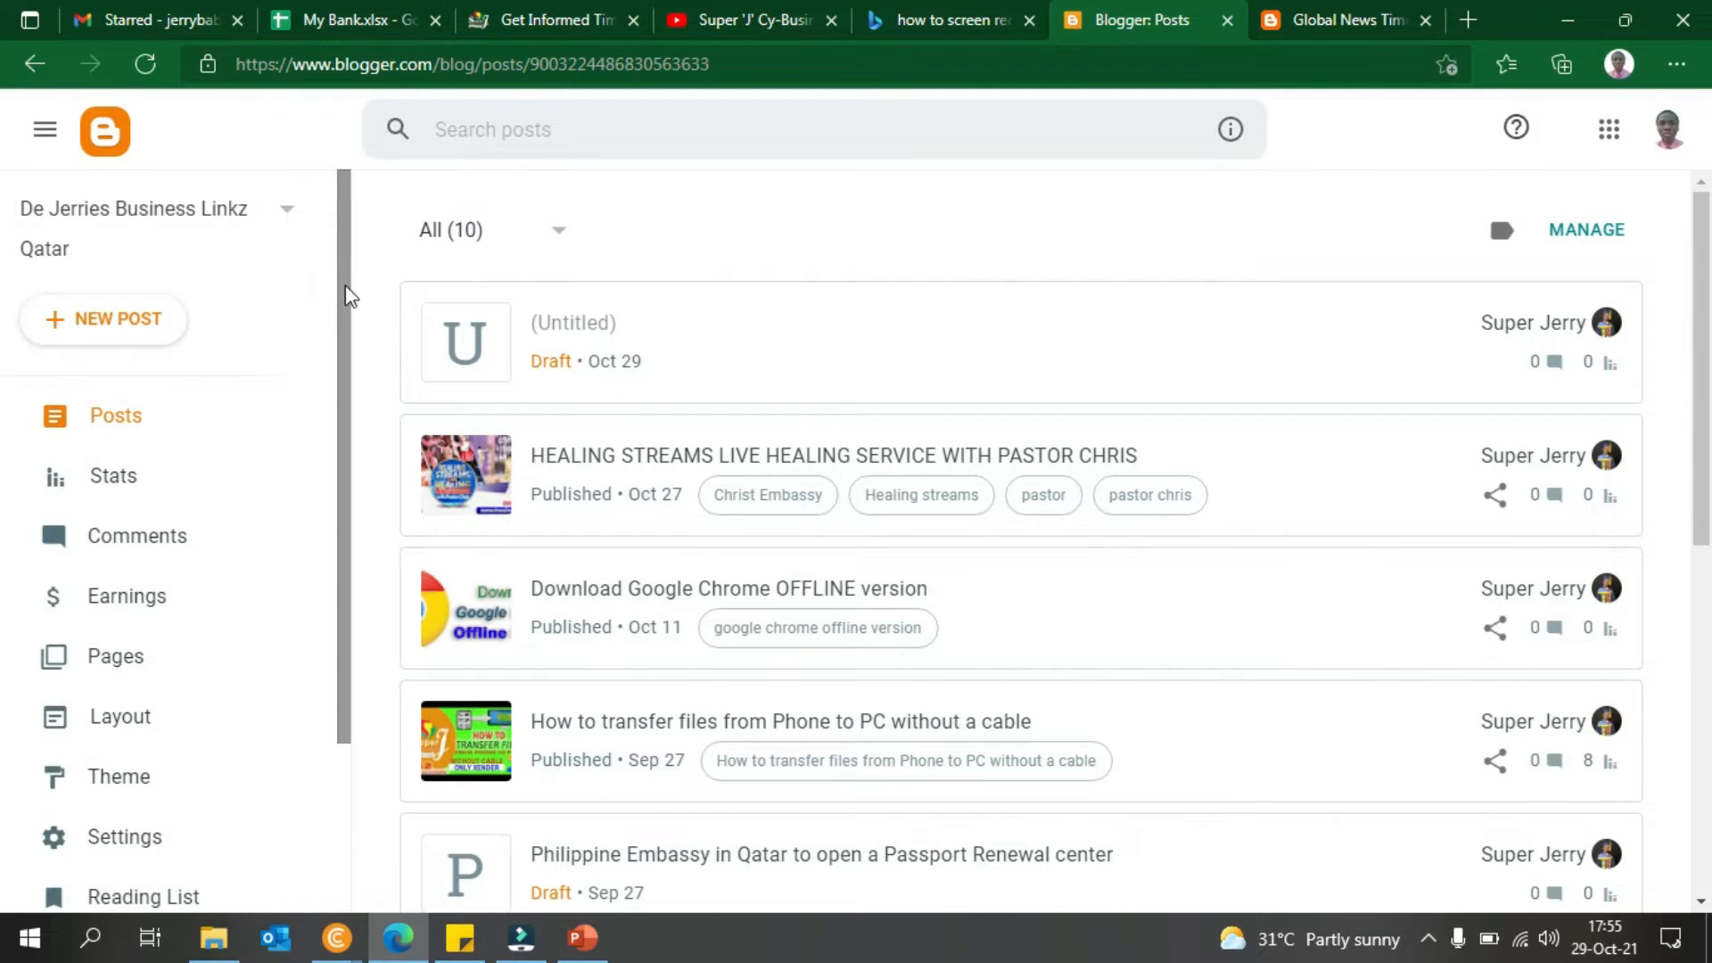
left_click_drag(347, 294, 360, 554)
left_click(142, 747)
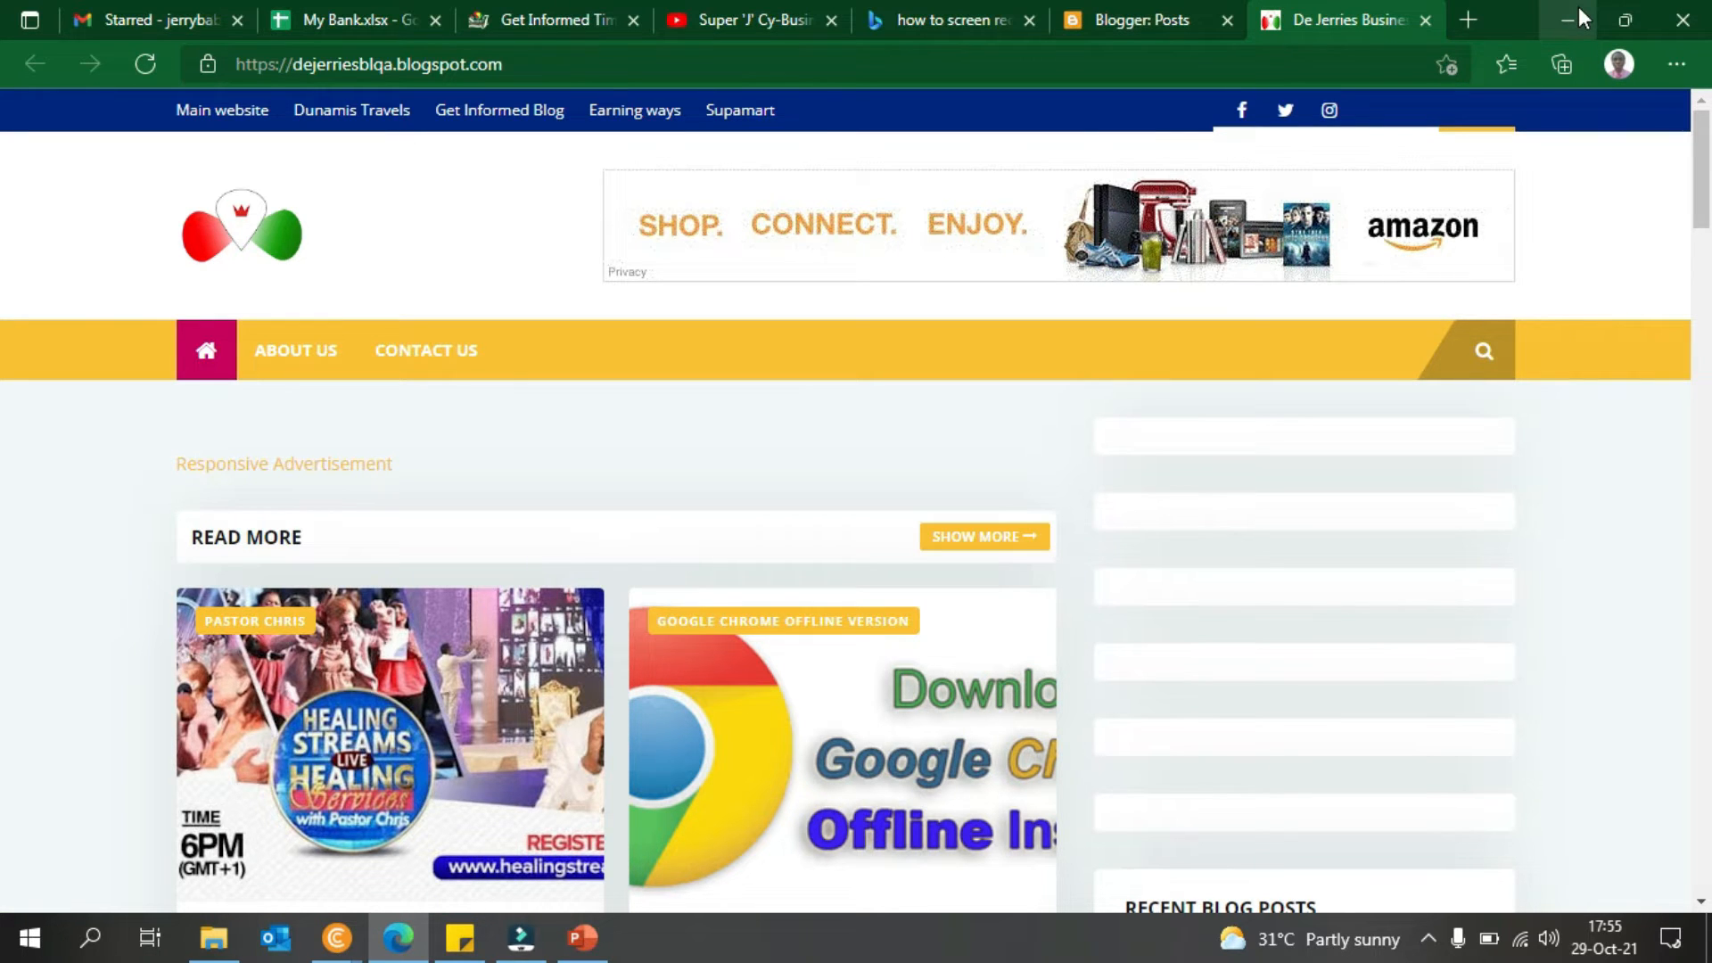
left_click(1578, 13)
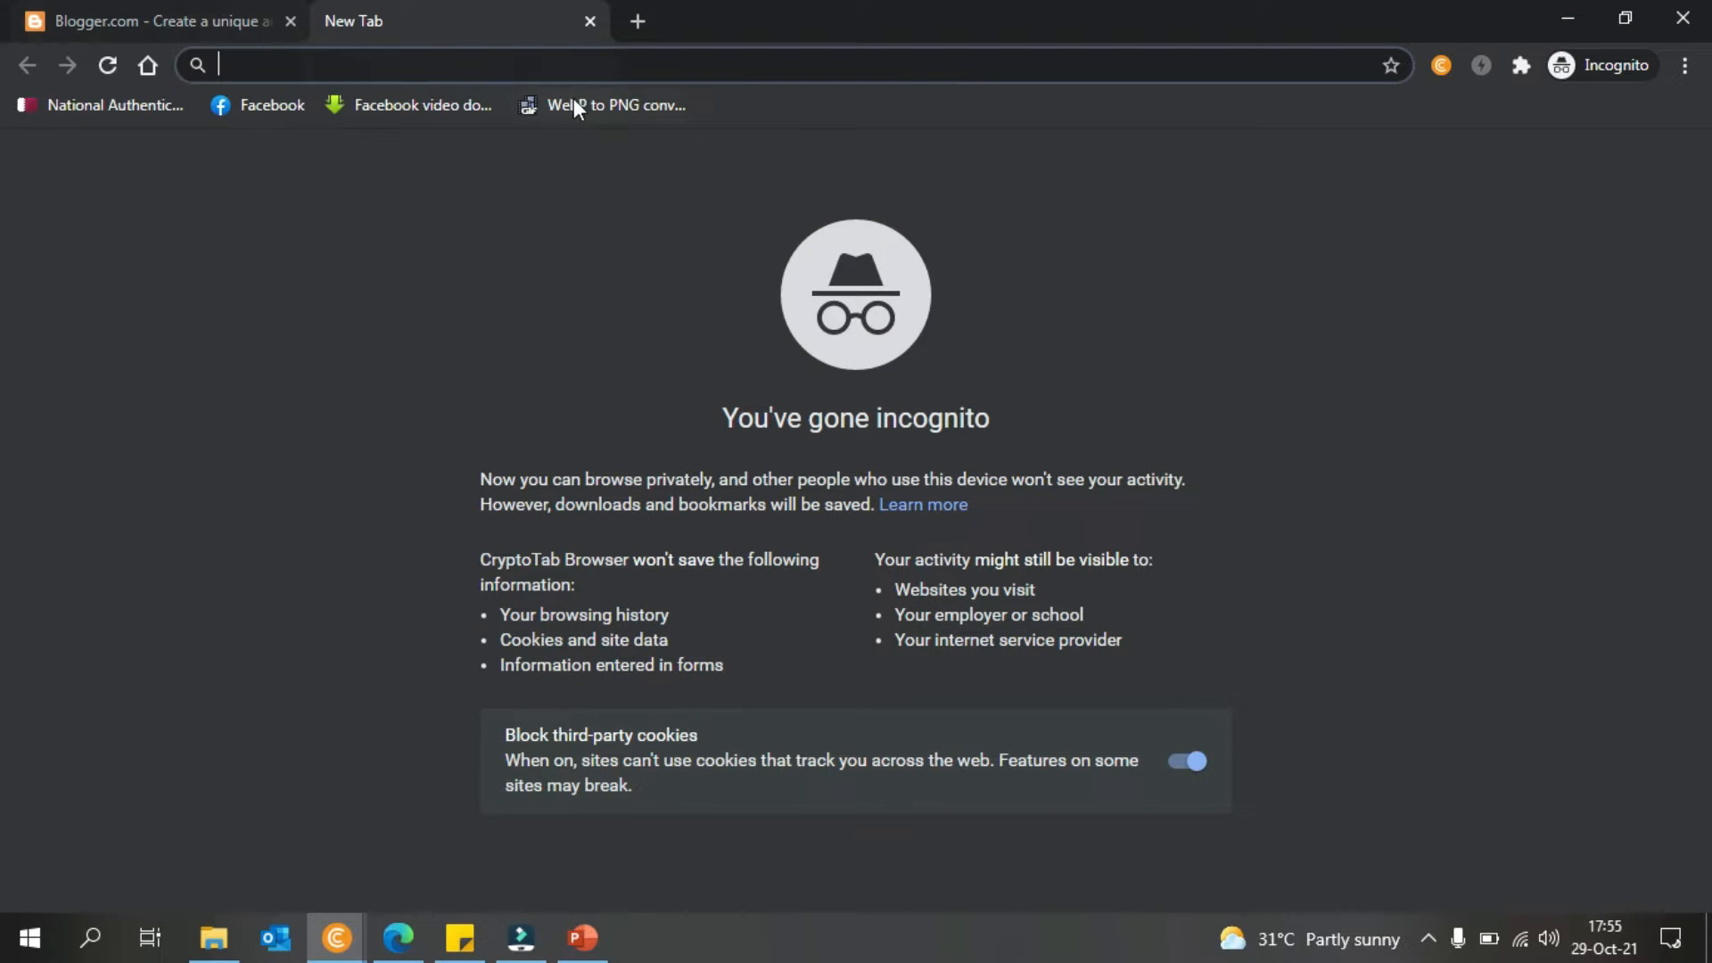
- On the Blogger landing page tab, choose Create your blog to reach Google sign-in
left_click(191, 7)
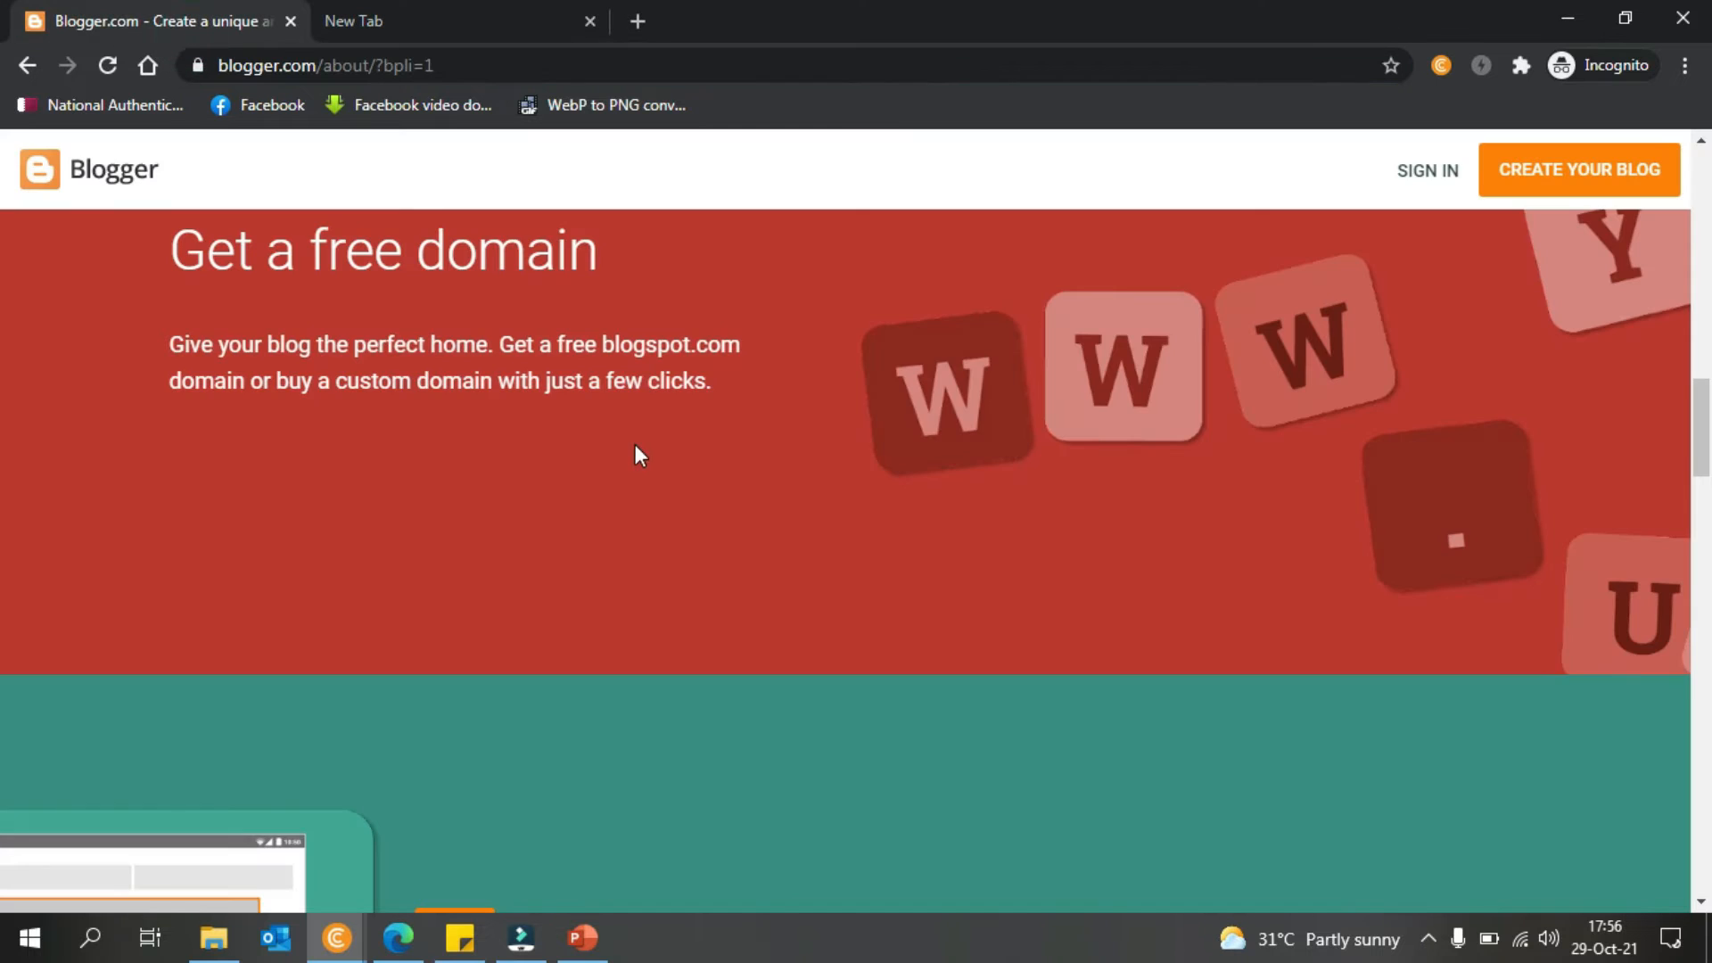
left_click_drag(1703, 420, 1705, 156)
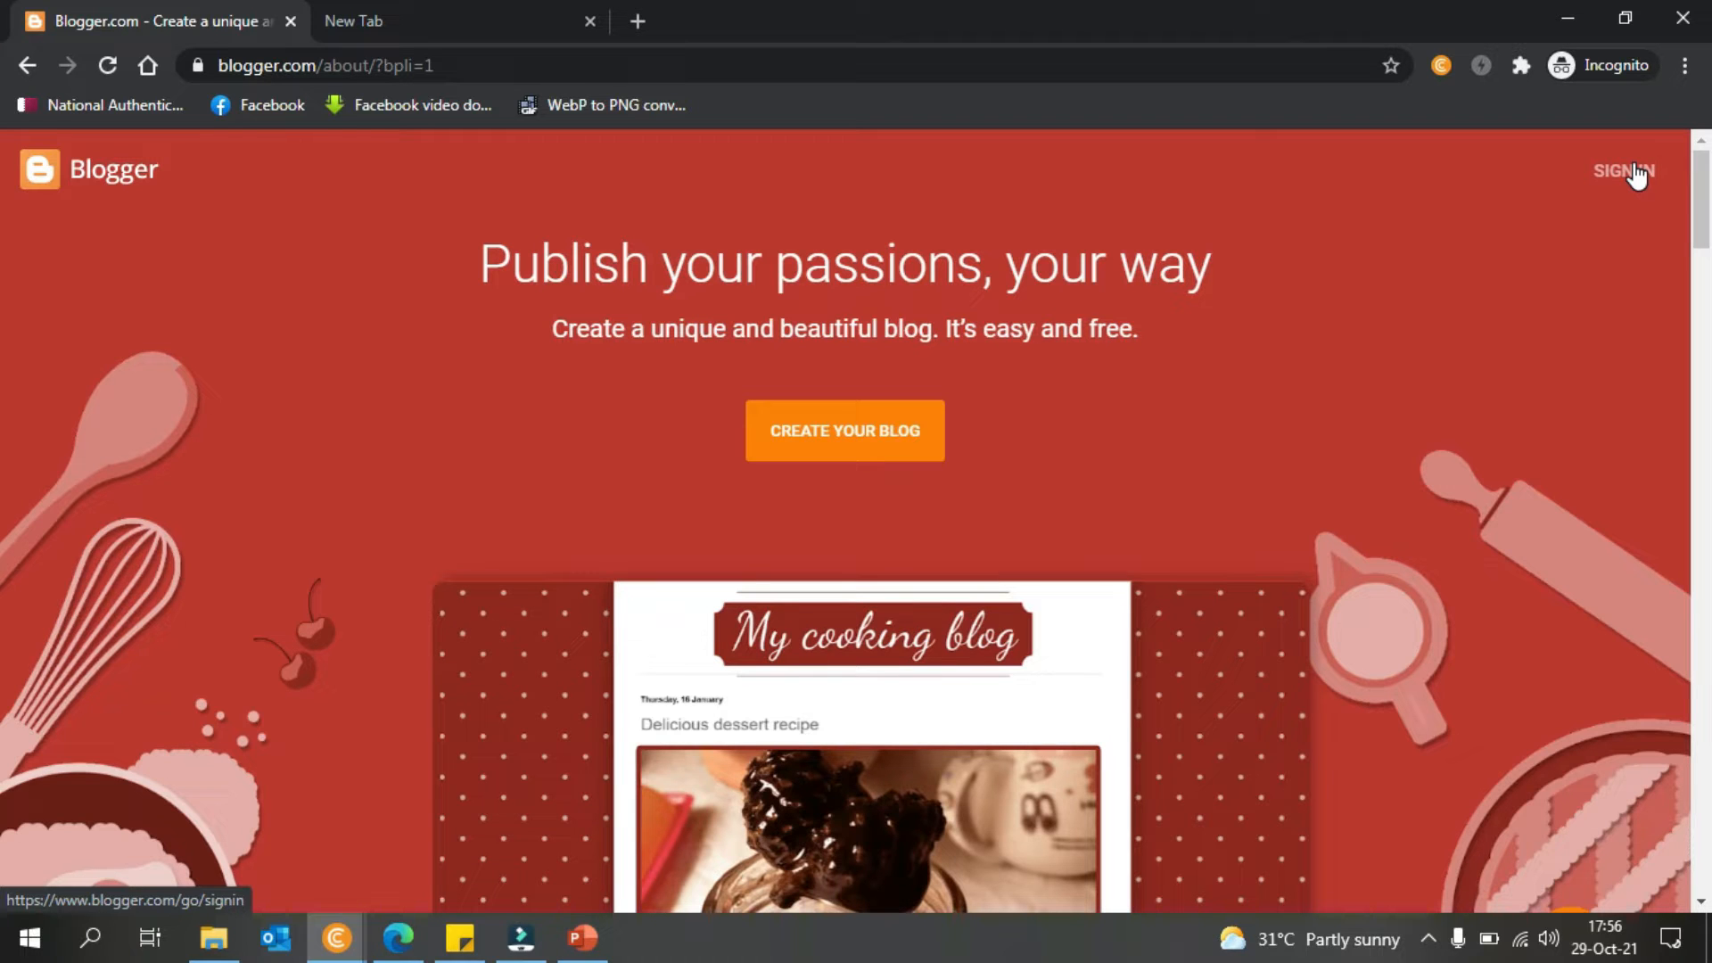
left_click(903, 412)
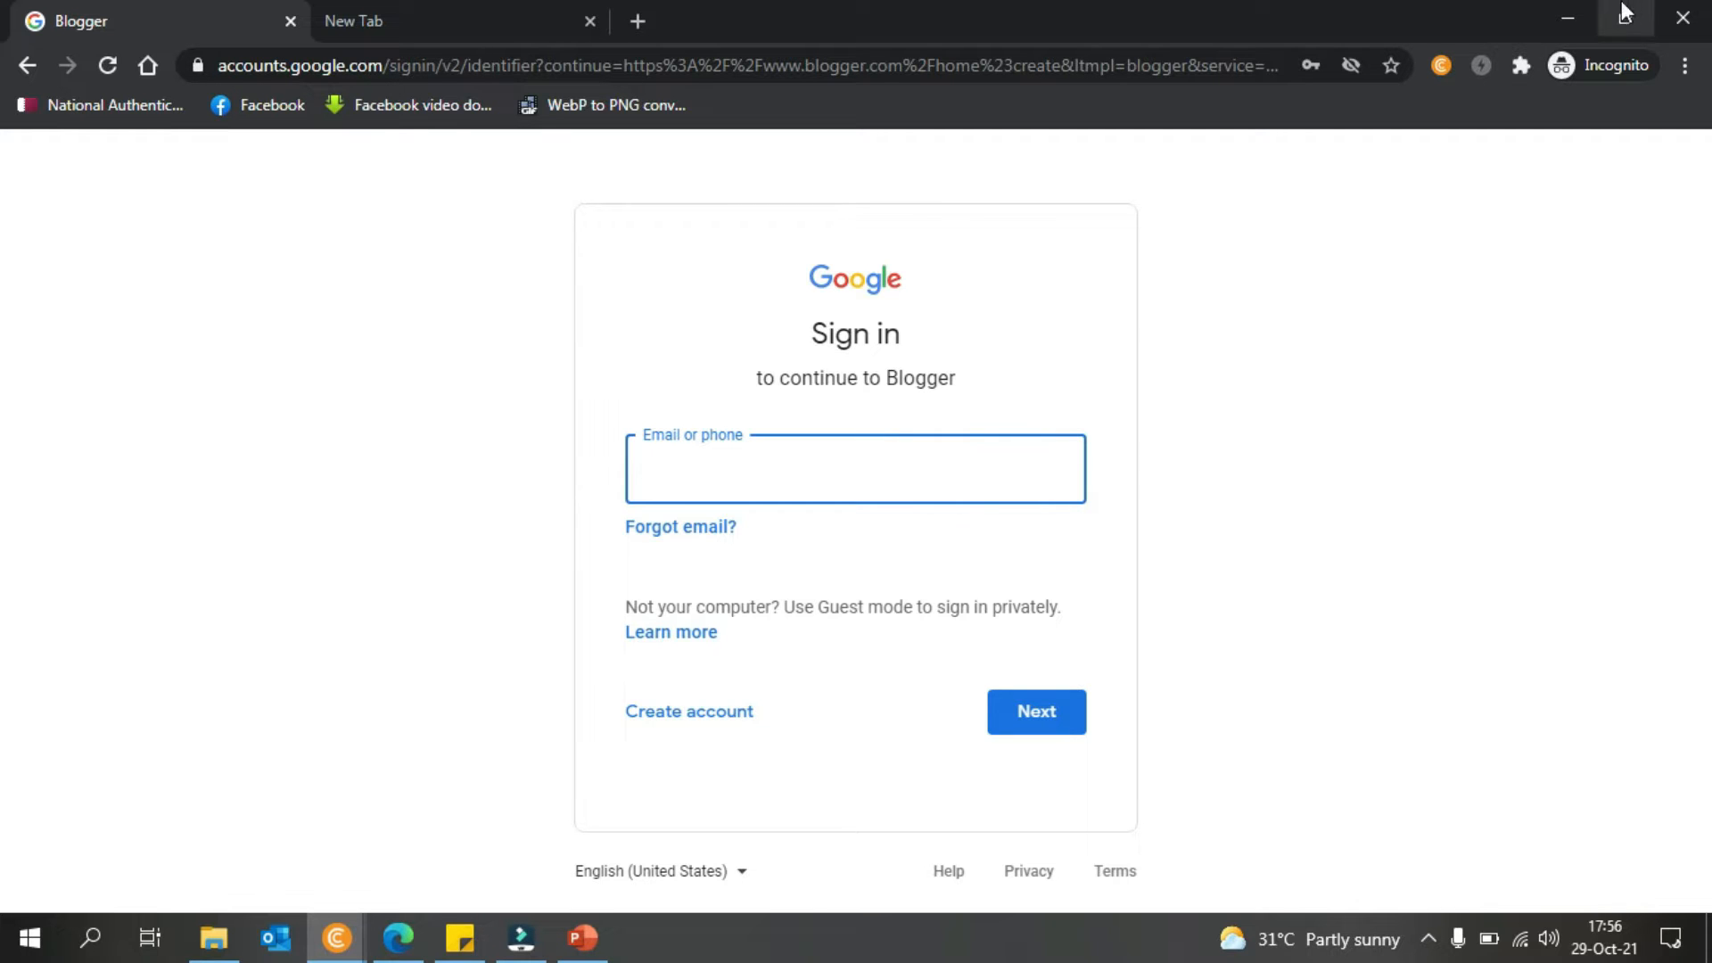
- Minimise both CryptoTab windows and bring Edge back to the front
left_click(1569, 4)
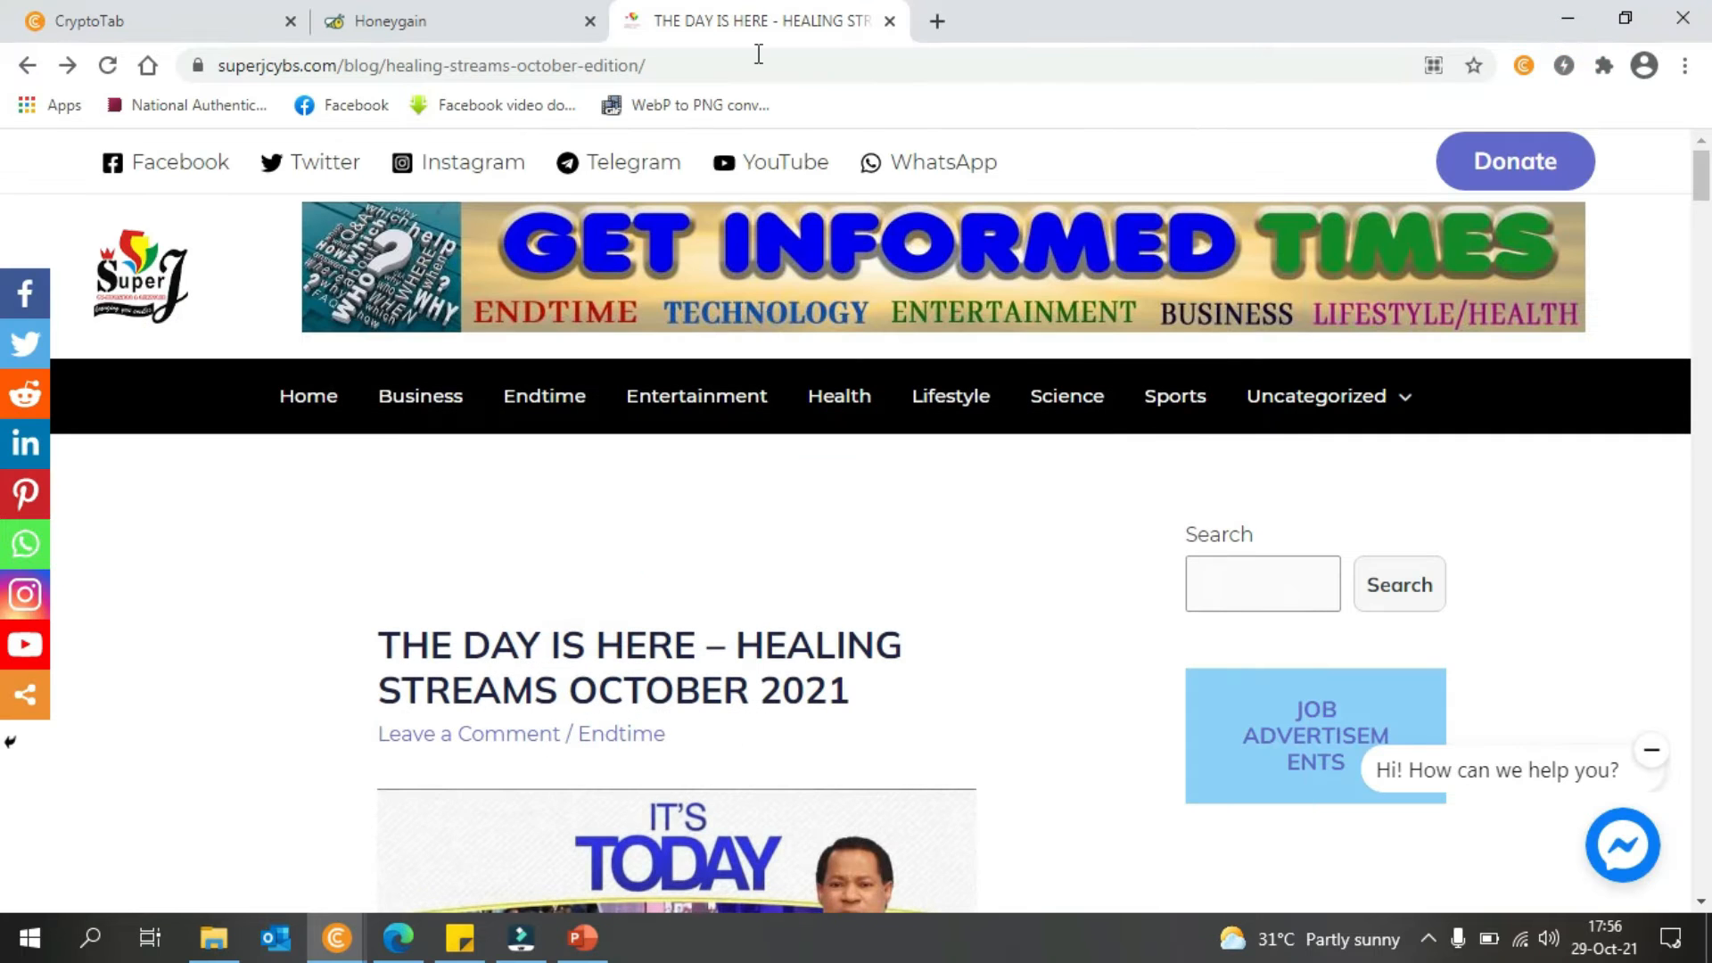
left_click(1568, 18)
left_click(398, 937)
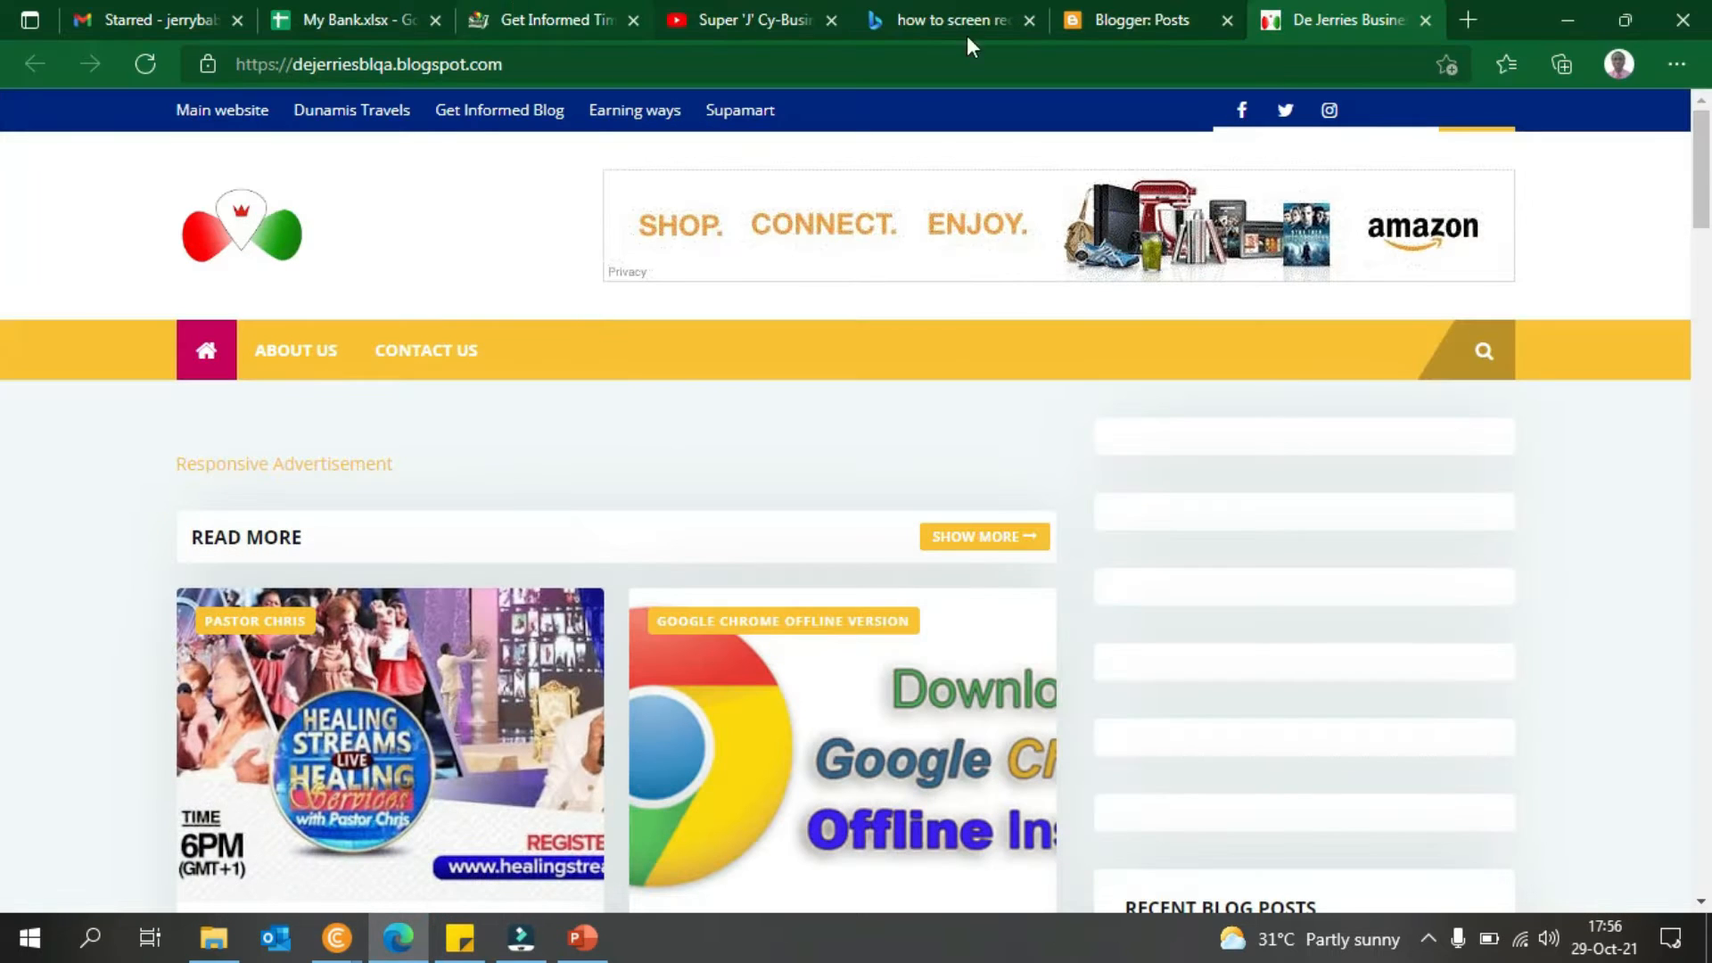
- Close the De Jerries preview and old posts tabs, then reload Blogger via 'blog'
left_click(1425, 20)
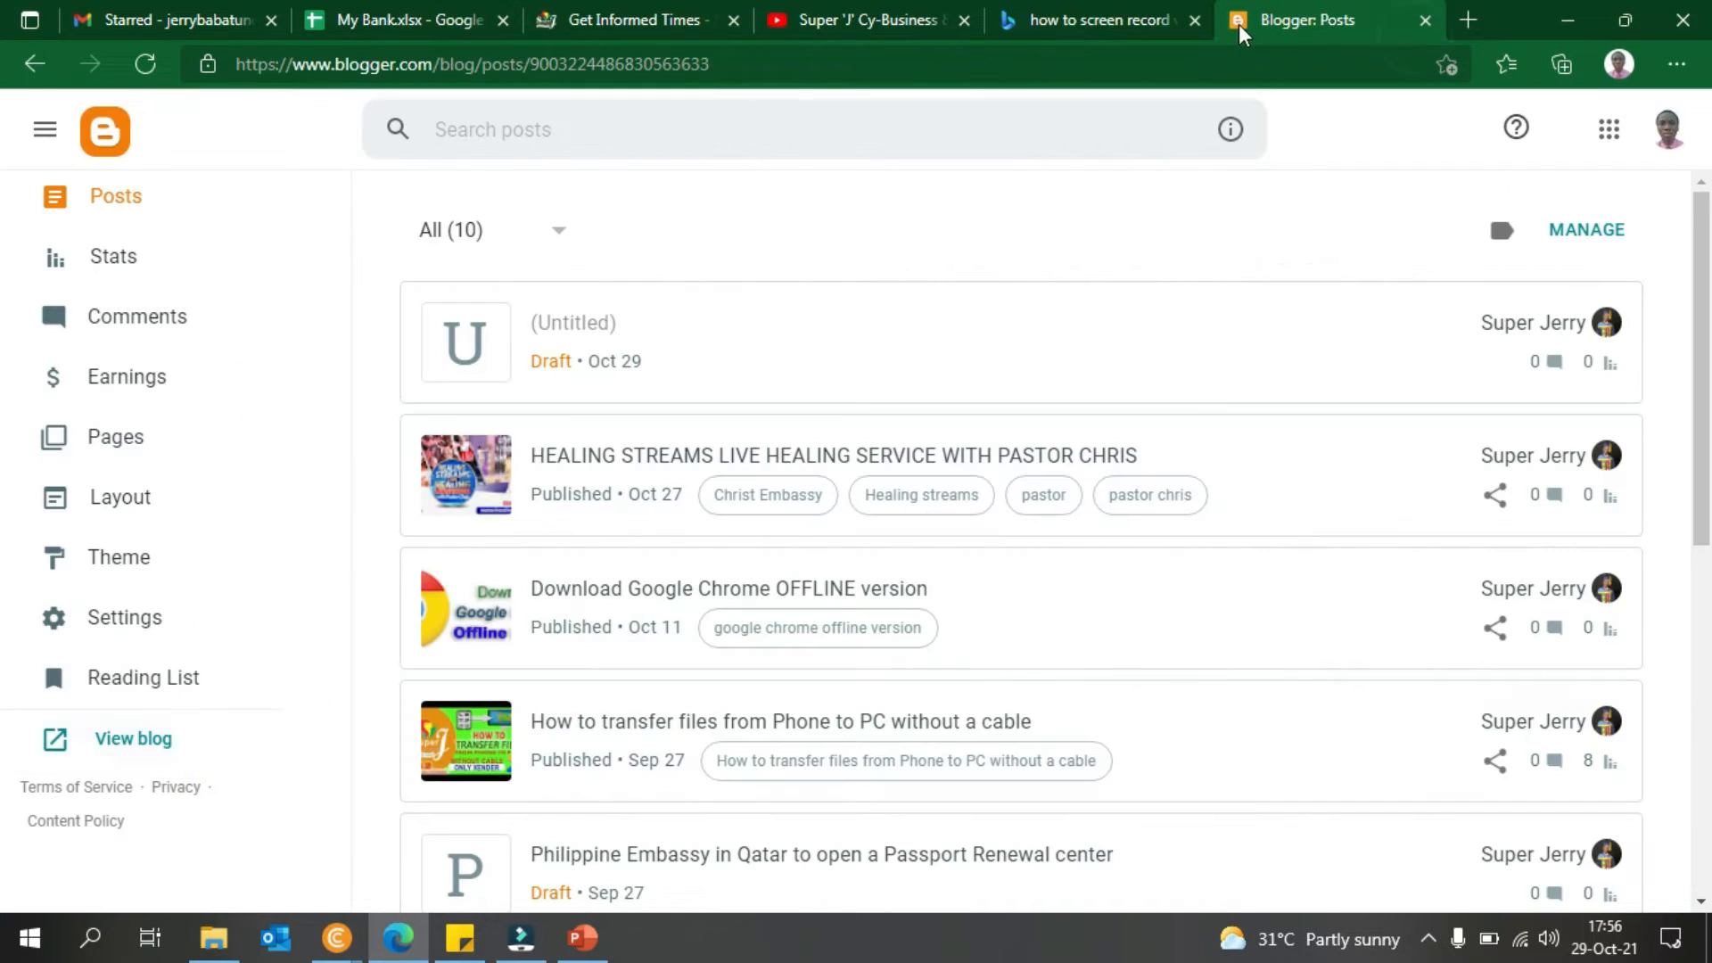
left_click(1426, 18)
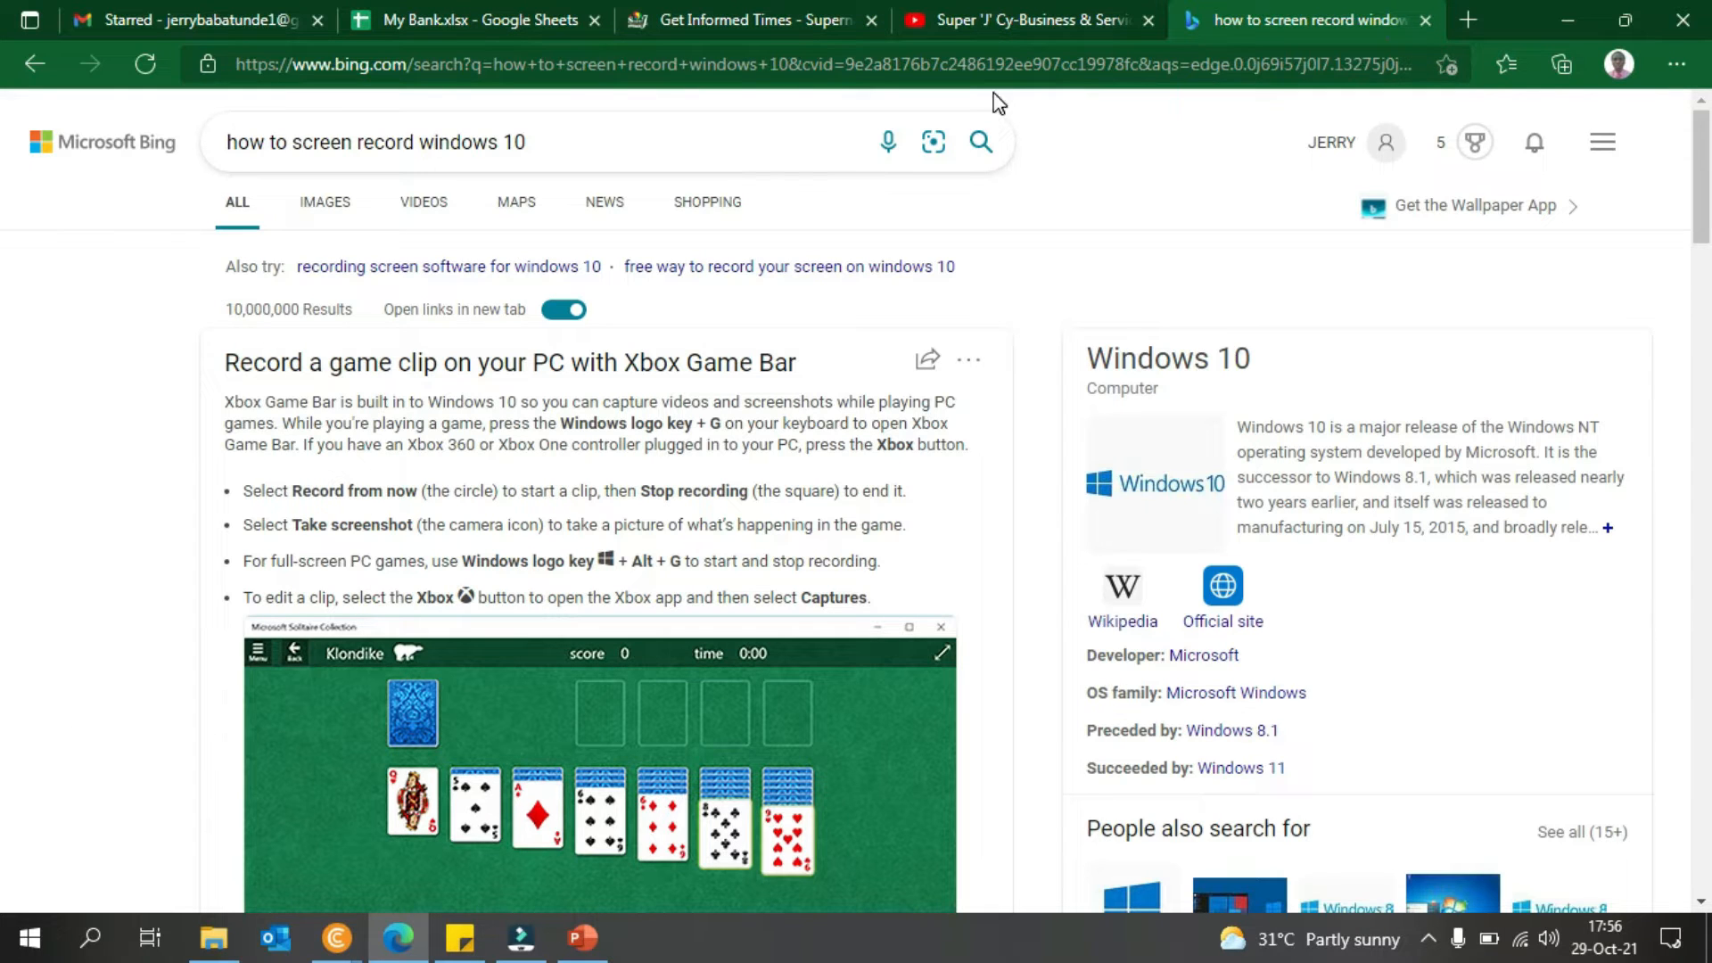
left_click(902, 68)
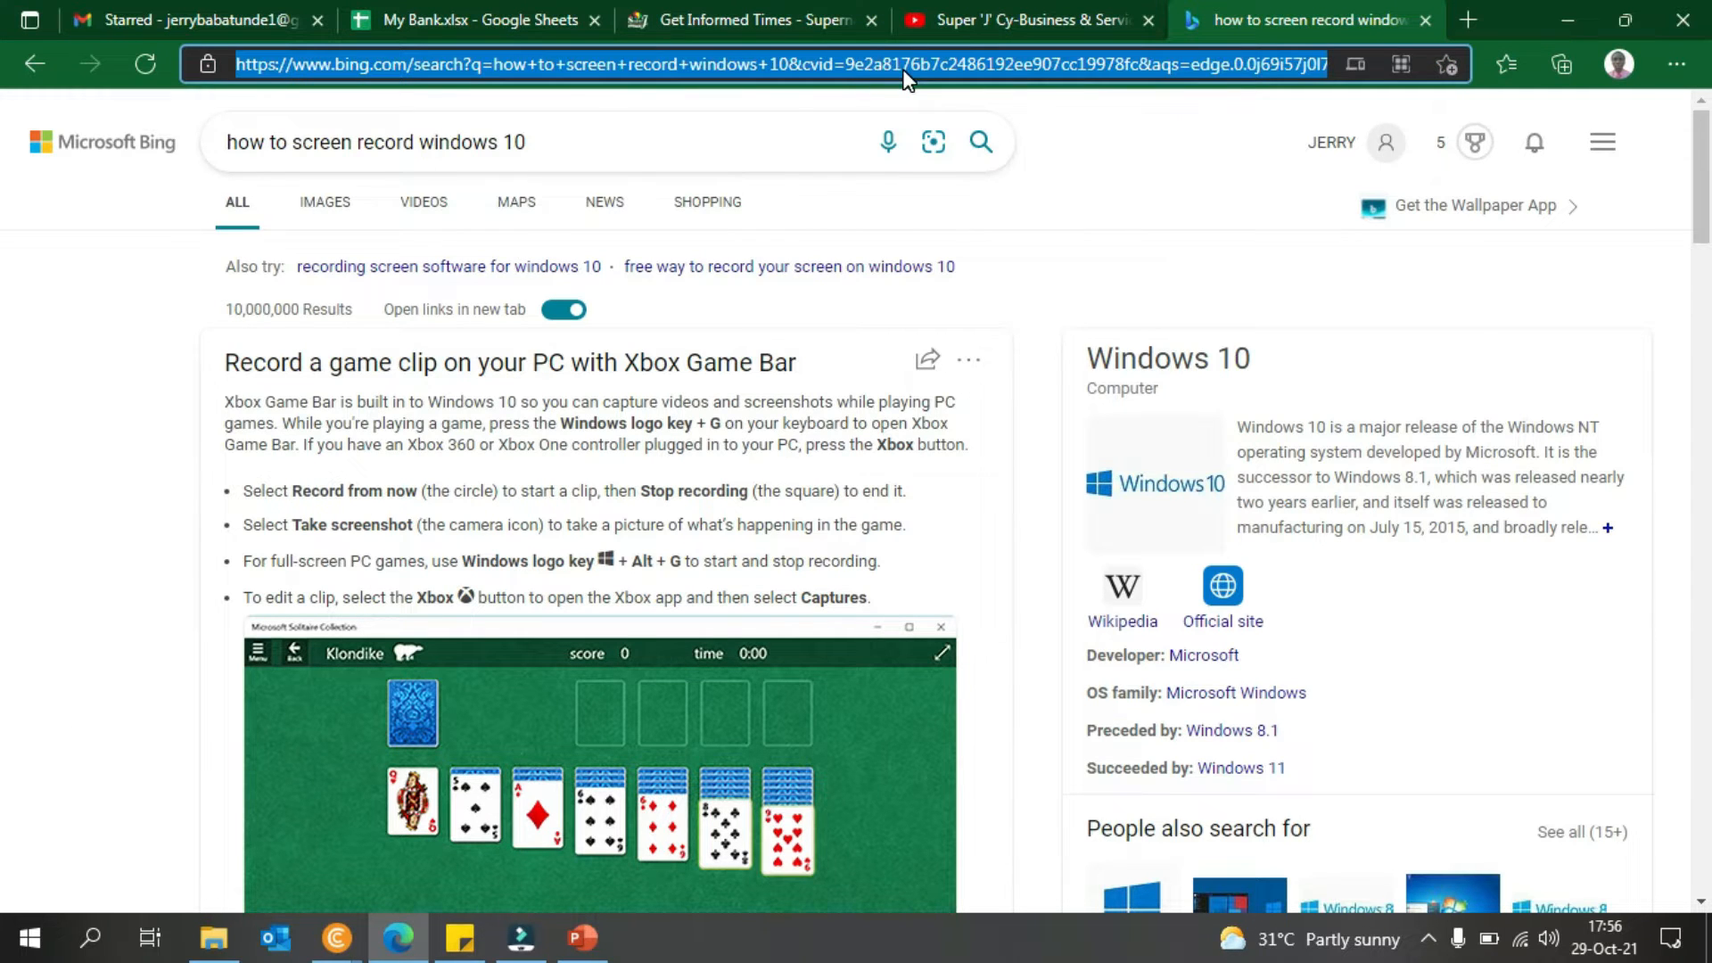
type("blog")
key("Return")
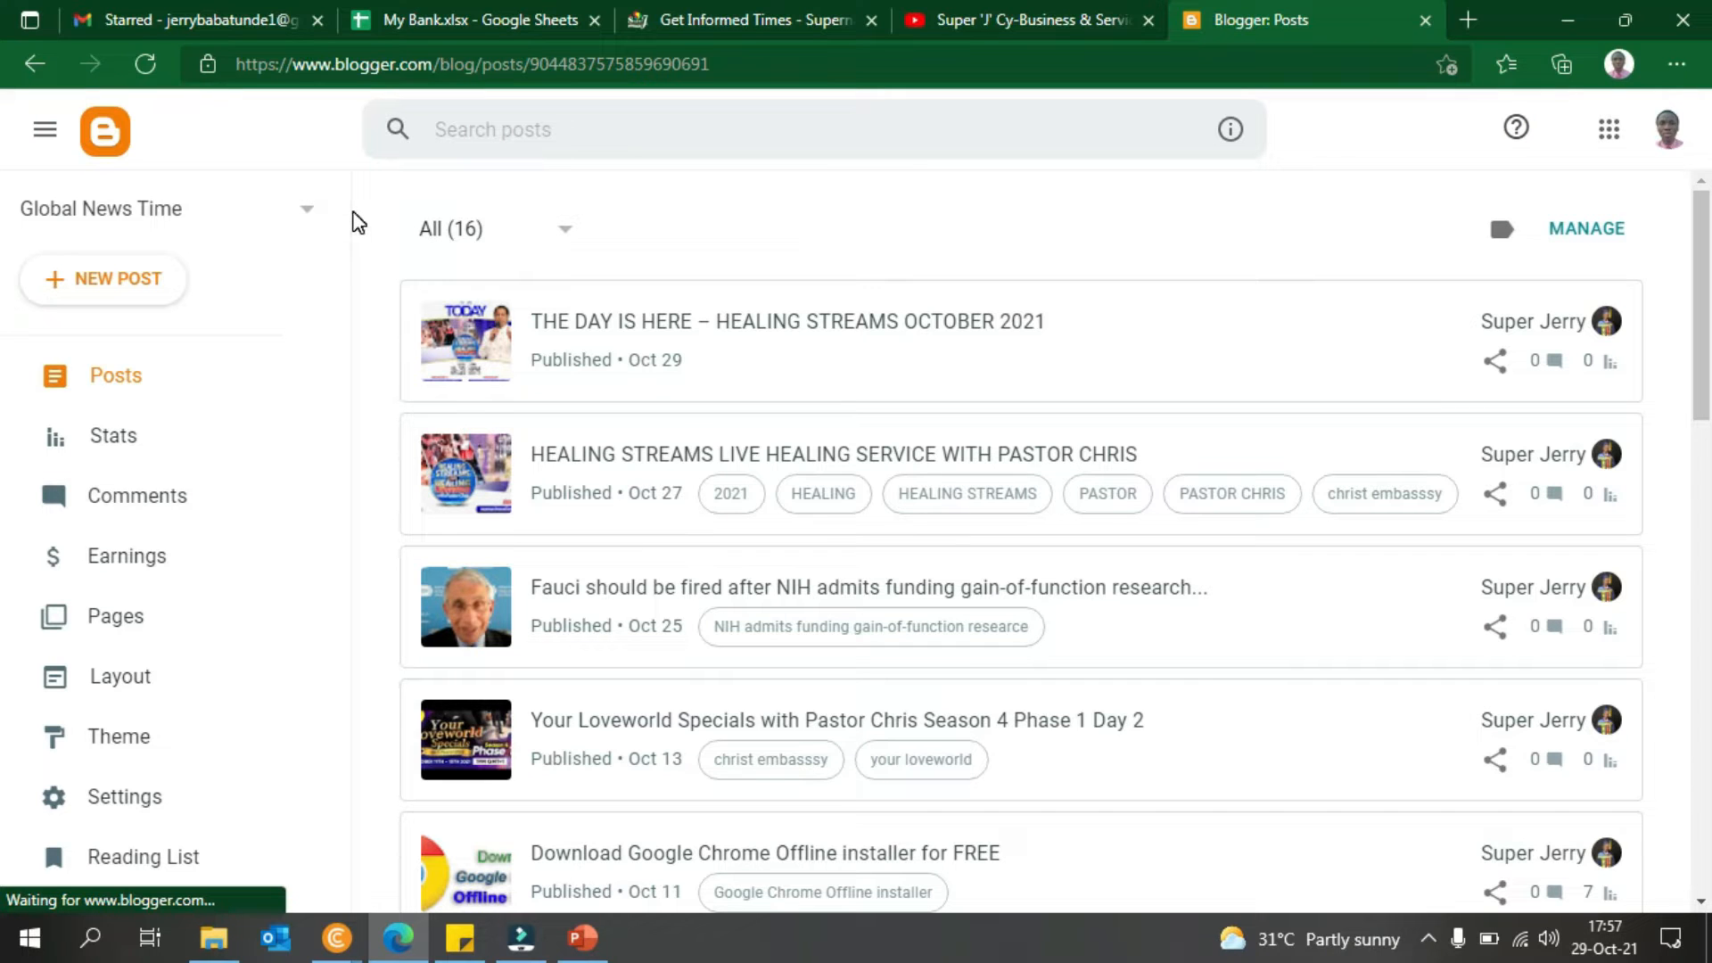
- Glance at the blogs list and latest post, then minimise Edge to show the desktop
left_click(284, 211)
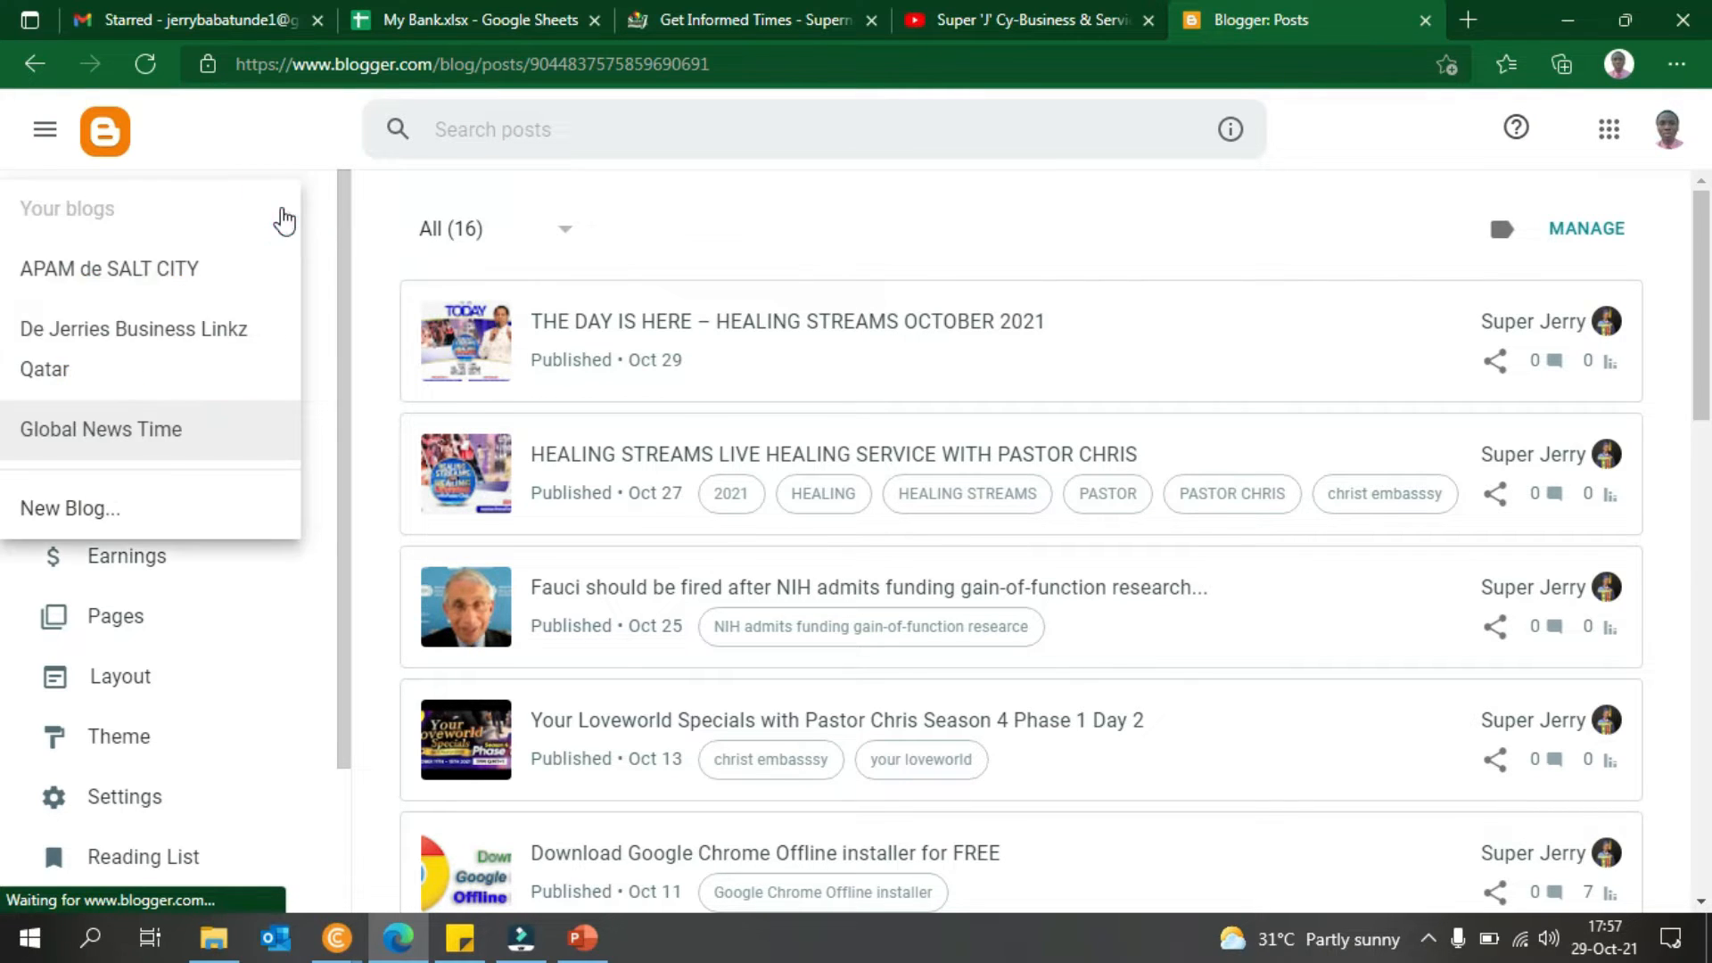
left_click(328, 214)
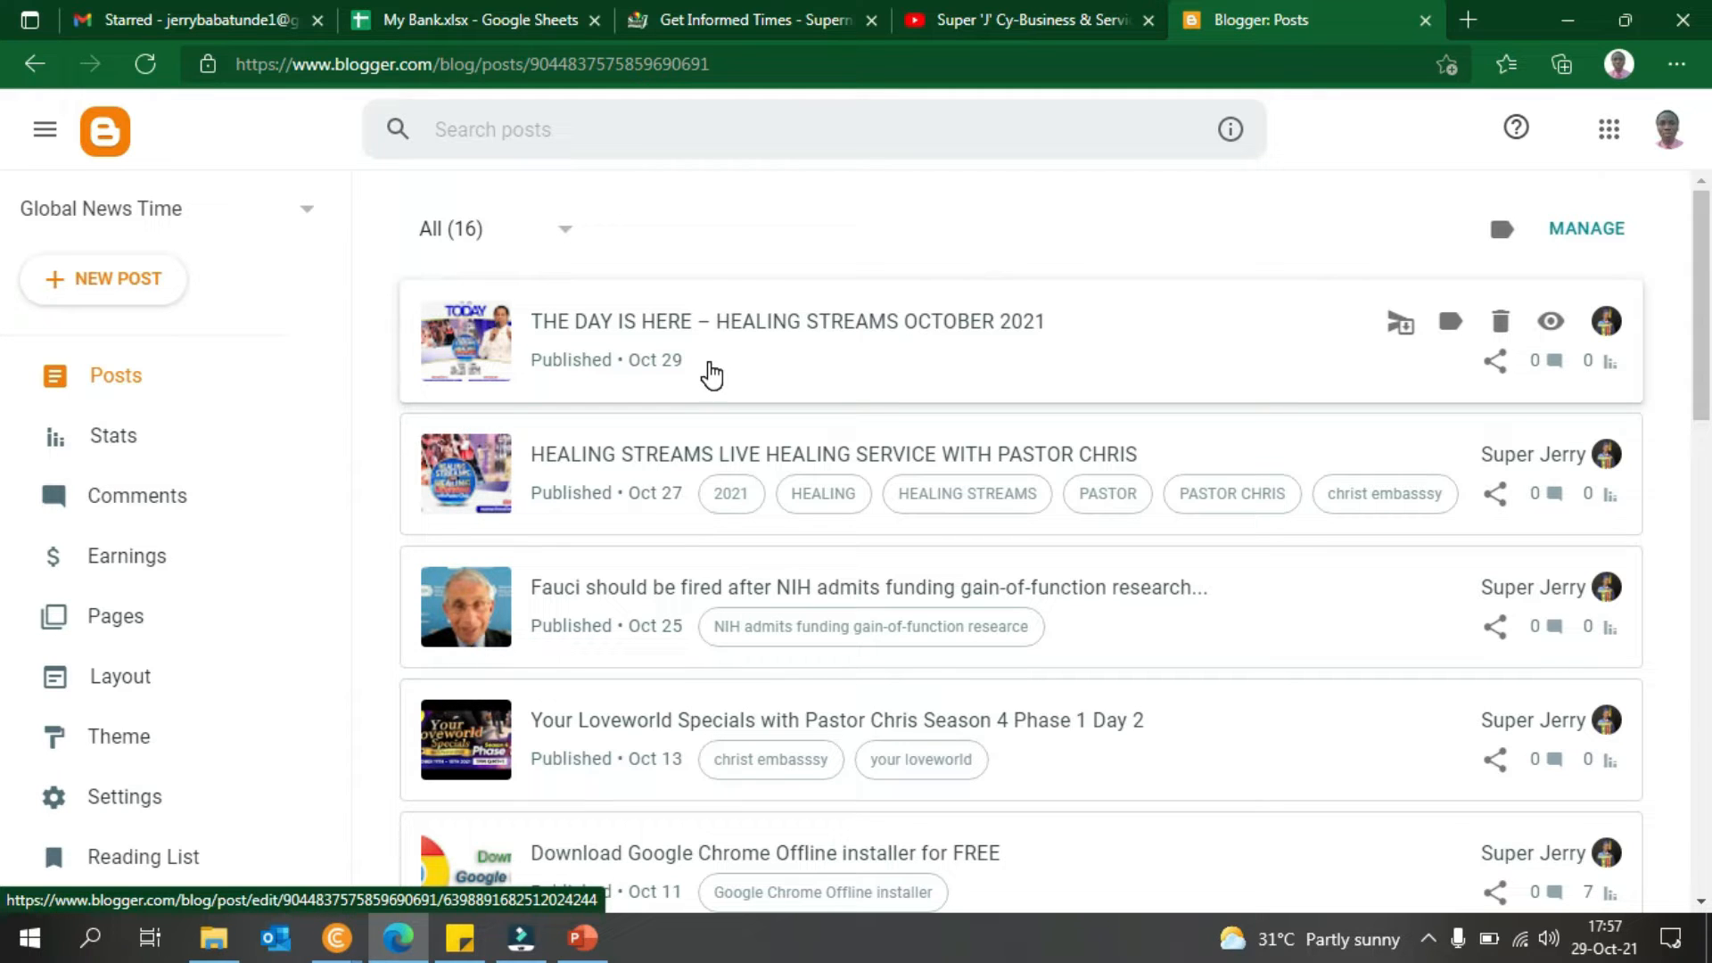
left_click(711, 375)
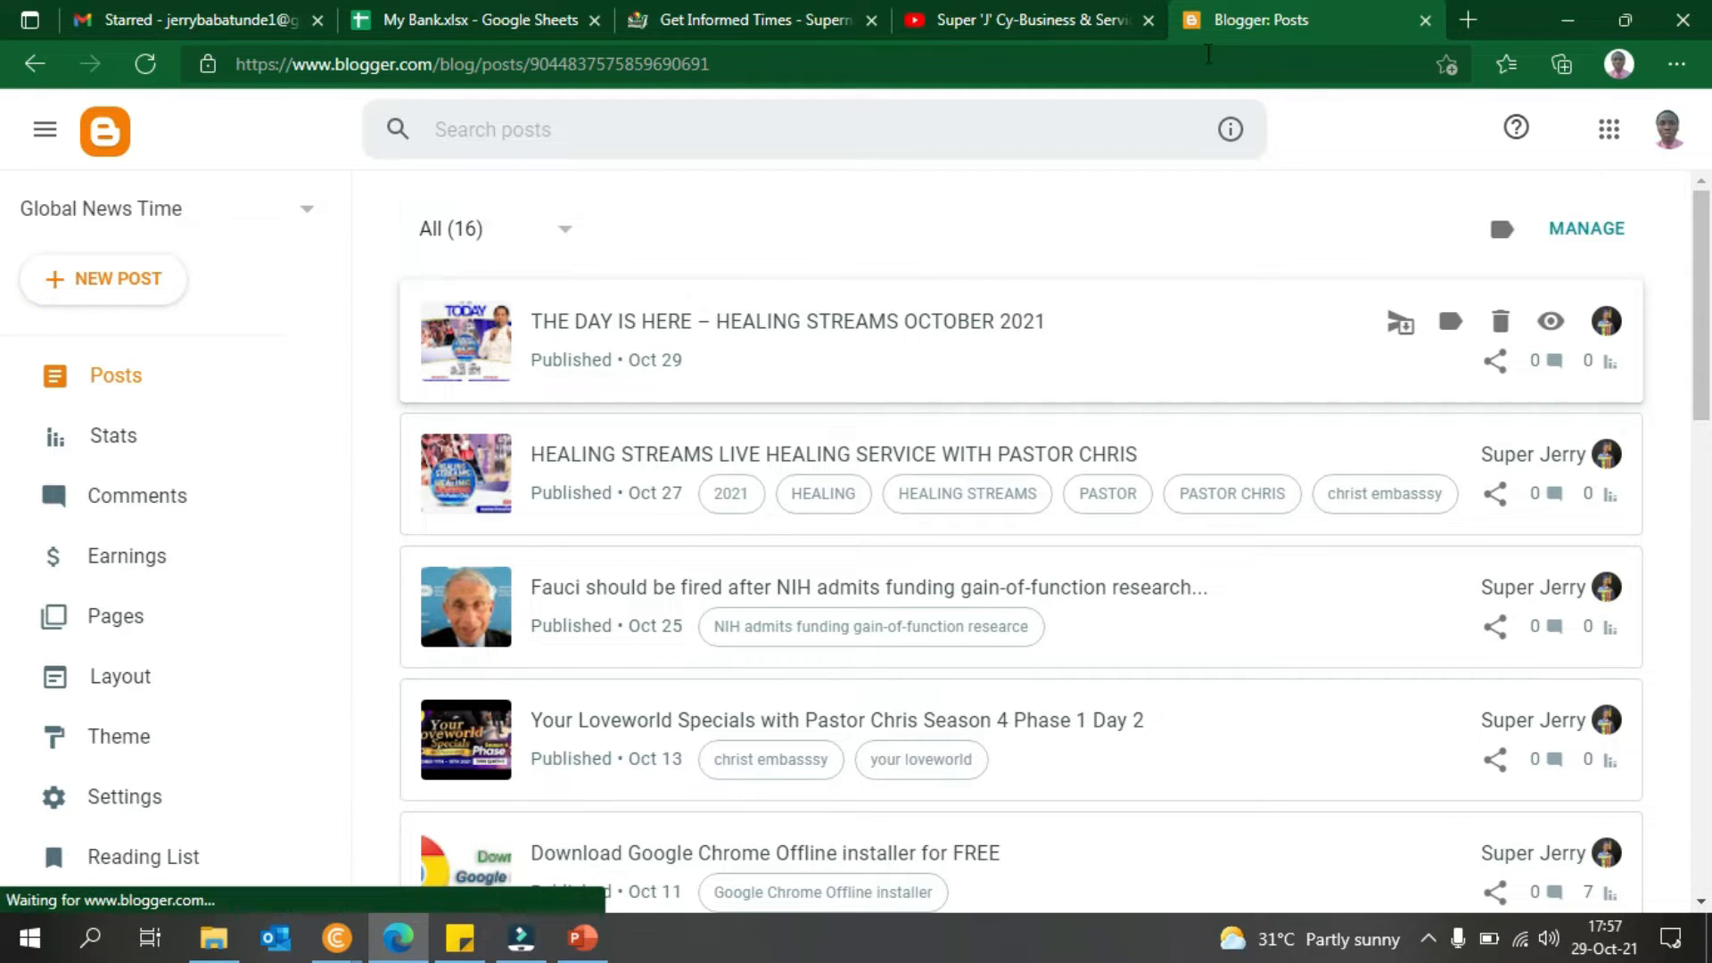
left_click(1570, 18)
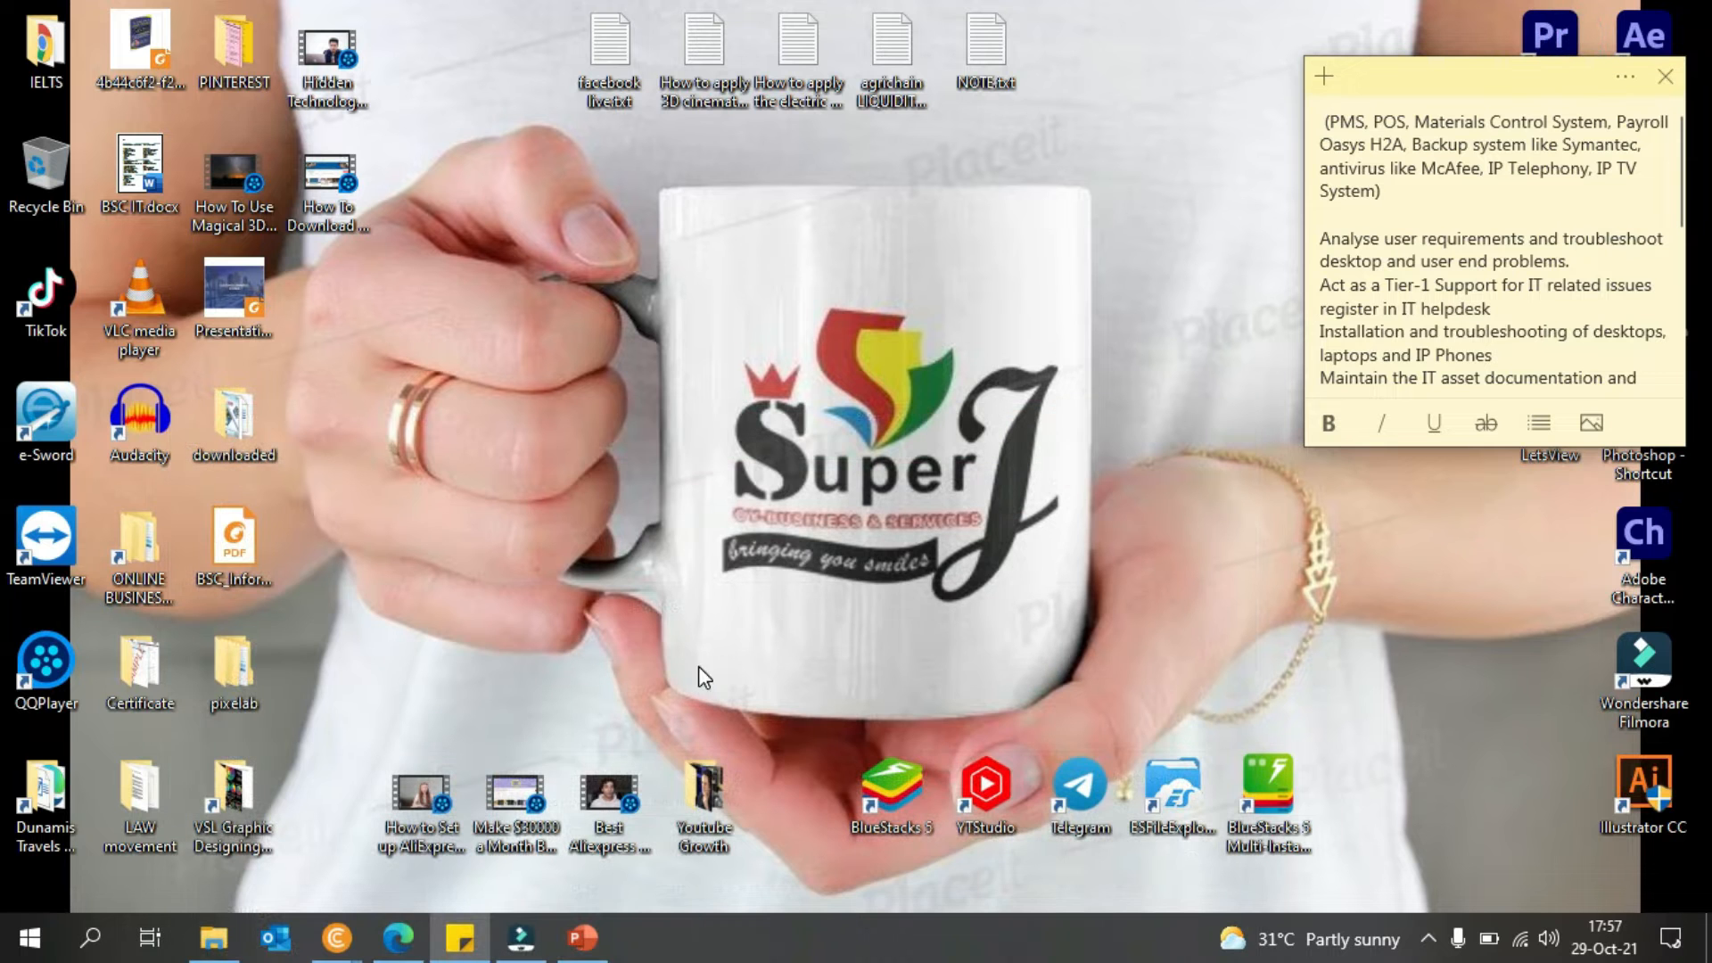
- Restore the incognito window, go back to Blogger's 'Get a free domain' section, and switch to the new tab
left_click(336, 937)
left_click(502, 749)
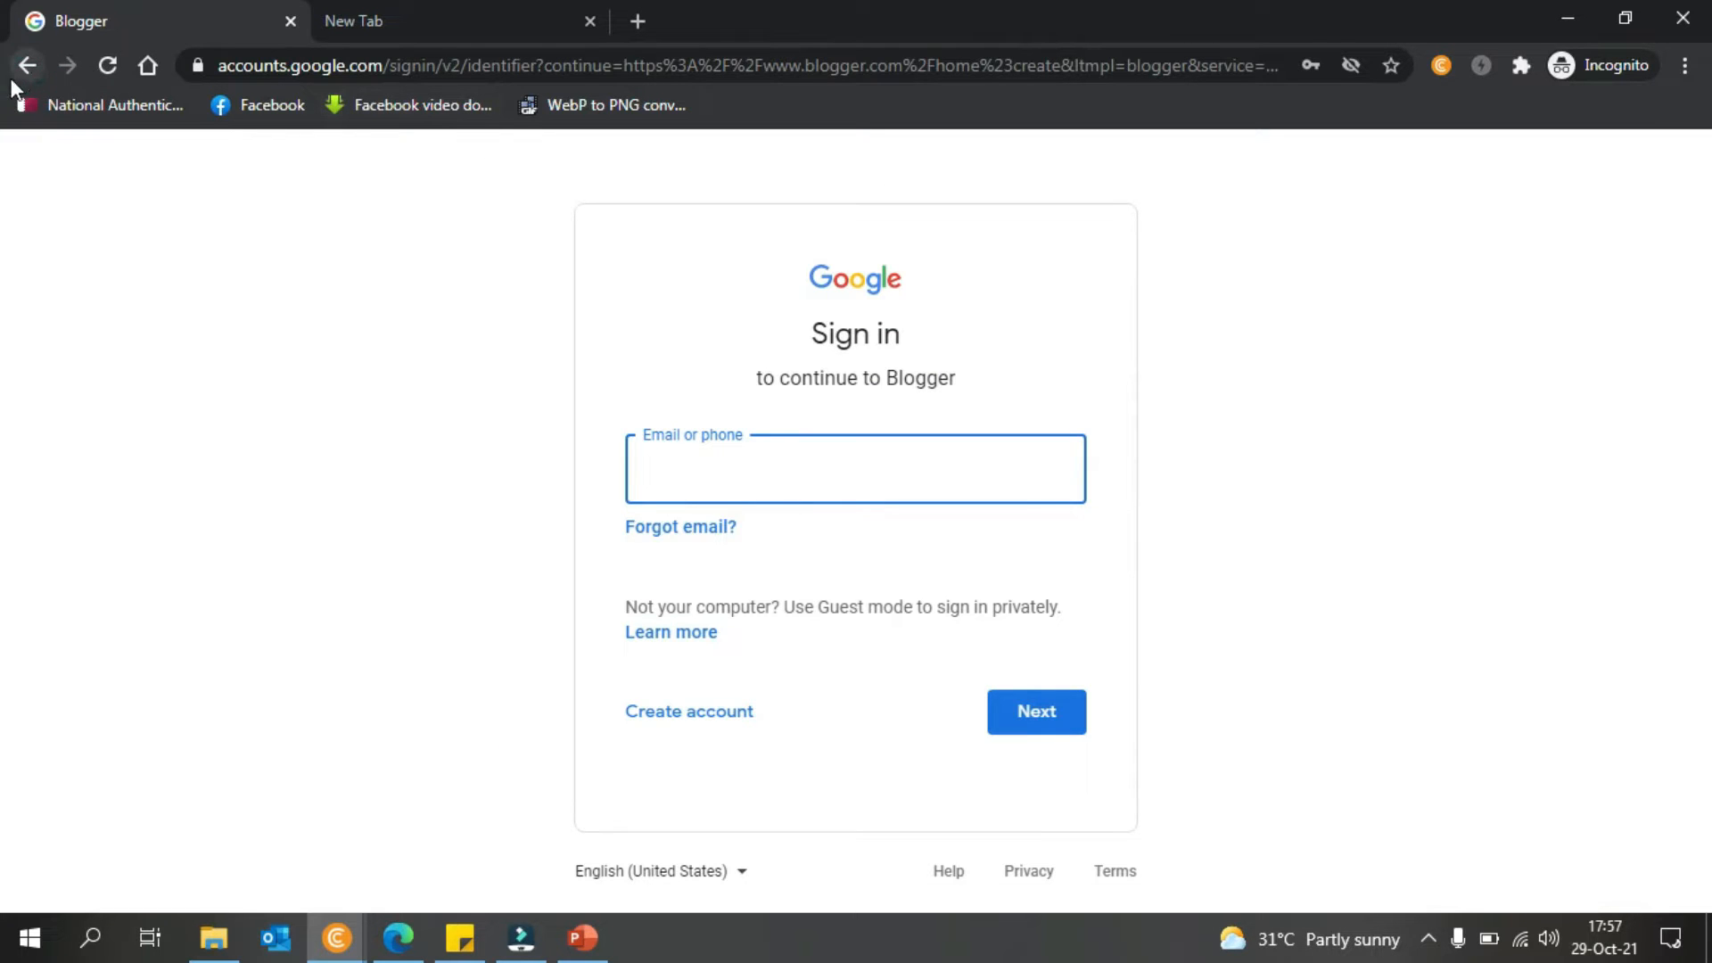
left_click(28, 65)
left_click_drag(1709, 239, 1708, 438)
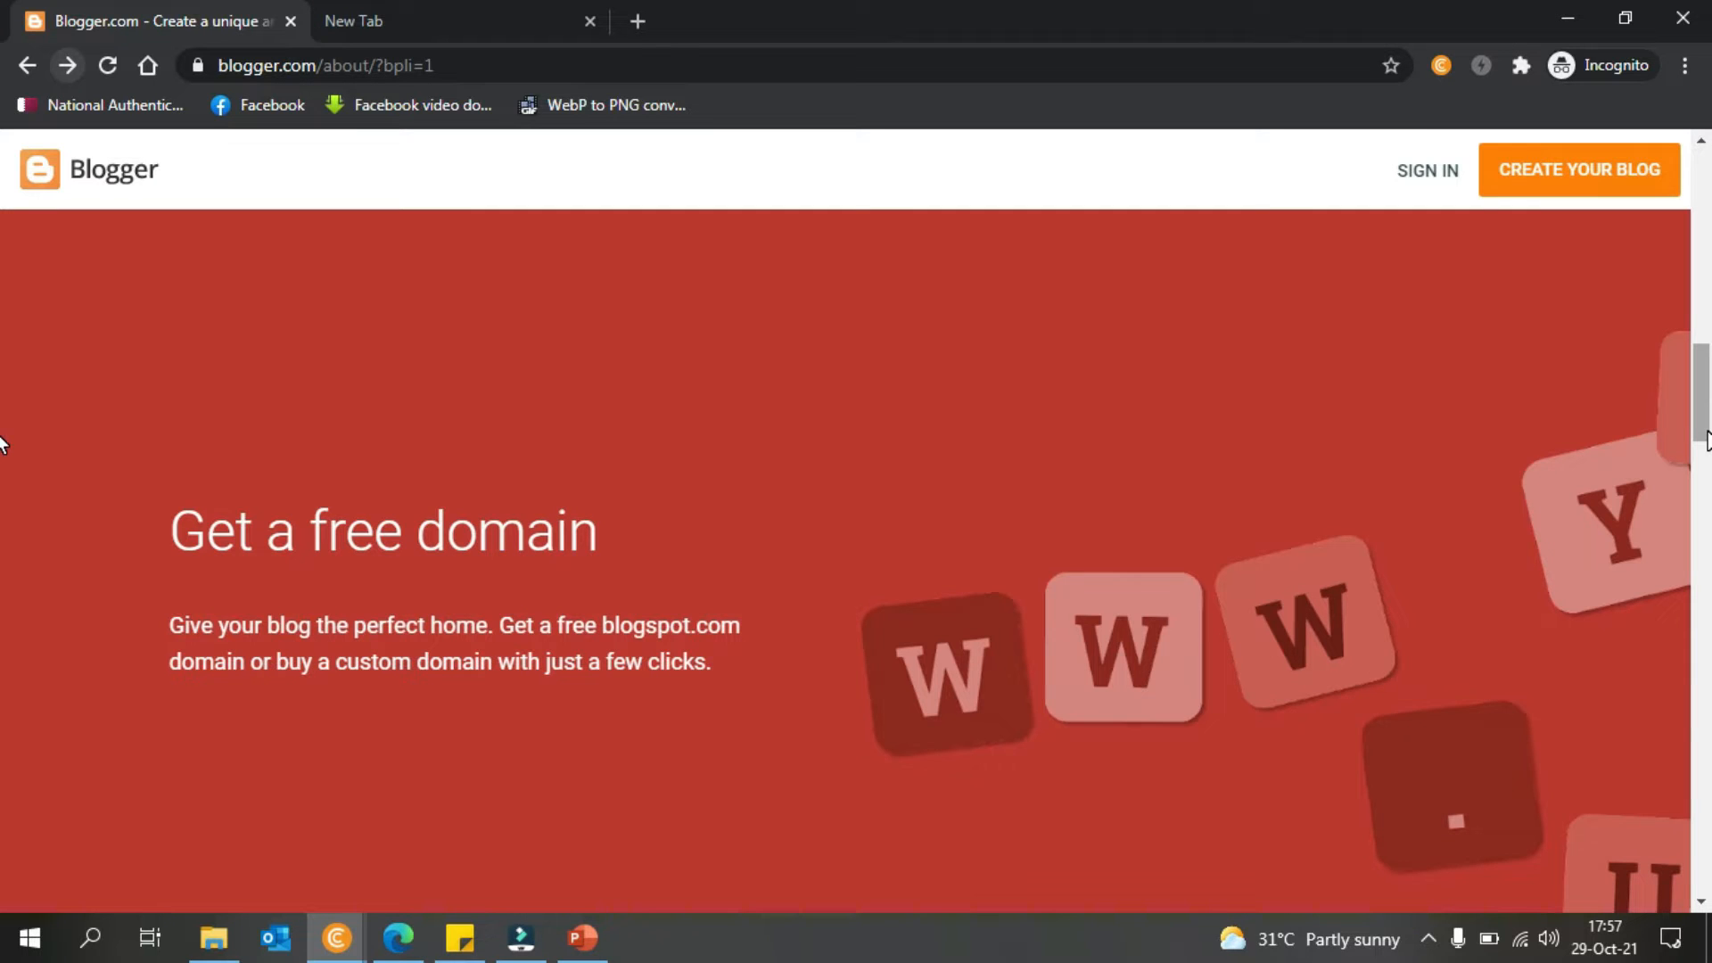
left_click_drag(1708, 439, 1708, 438)
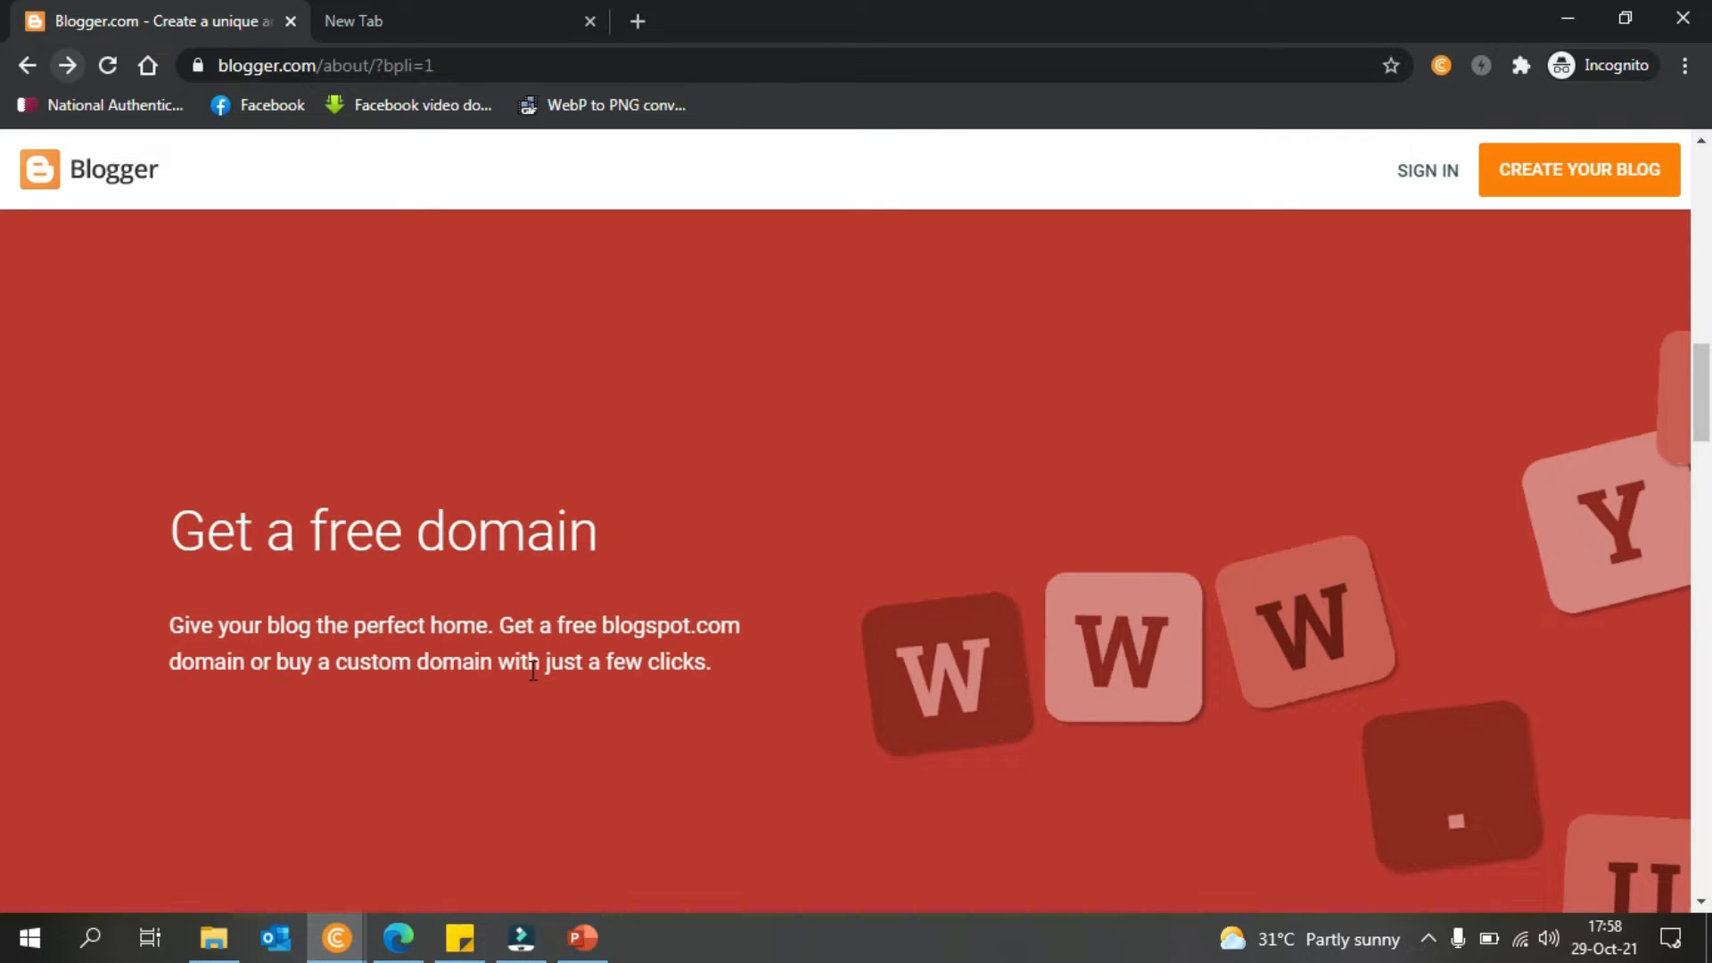
left_click(535, 12)
- Try loading the sites.google address directly, then clear the failed address
type("si")
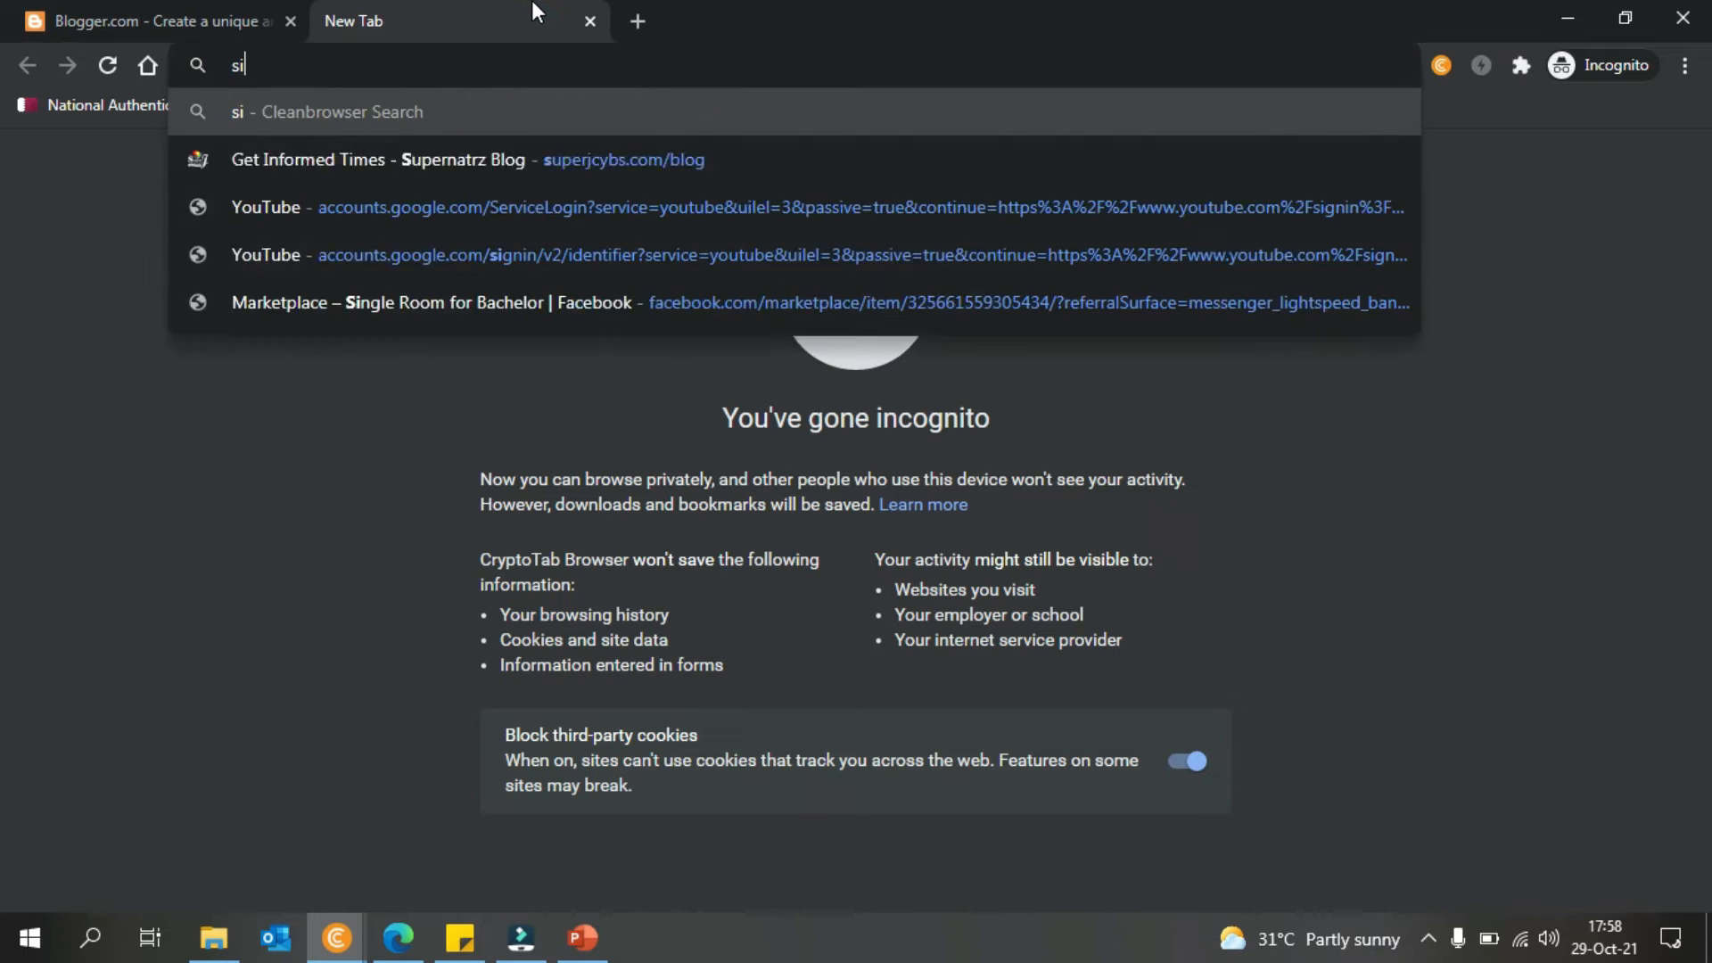
type("te.s")
key("BackSpace")
key("BackSpace")
type("s")
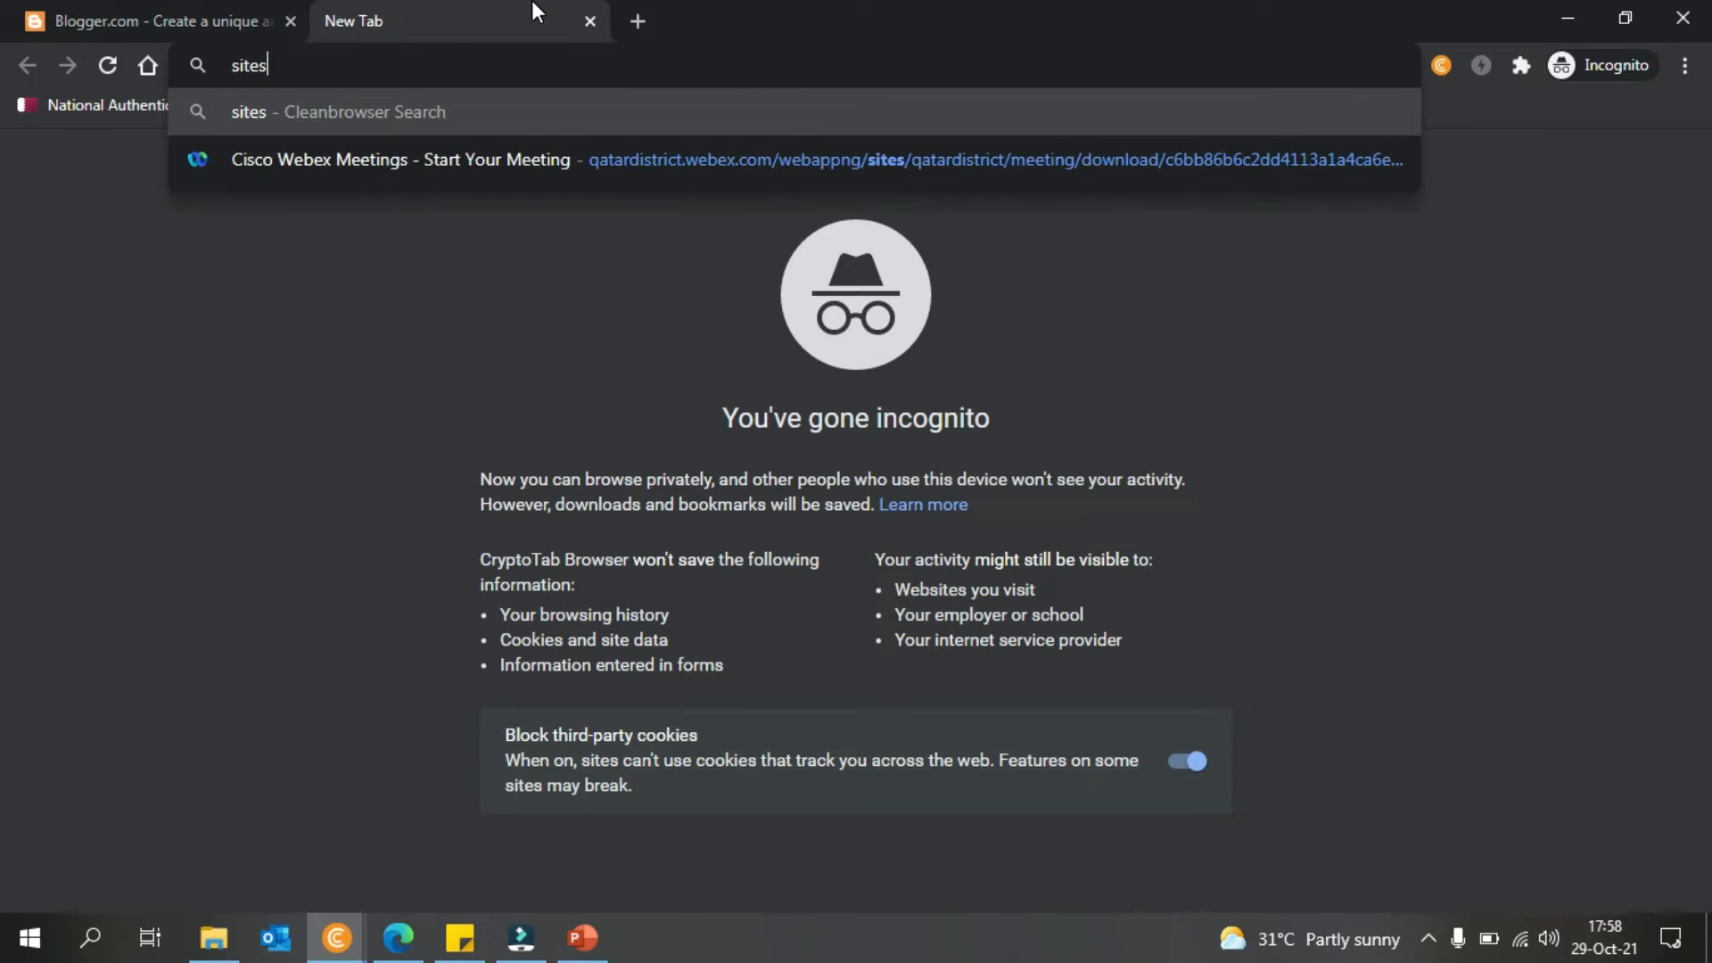
type(".google")
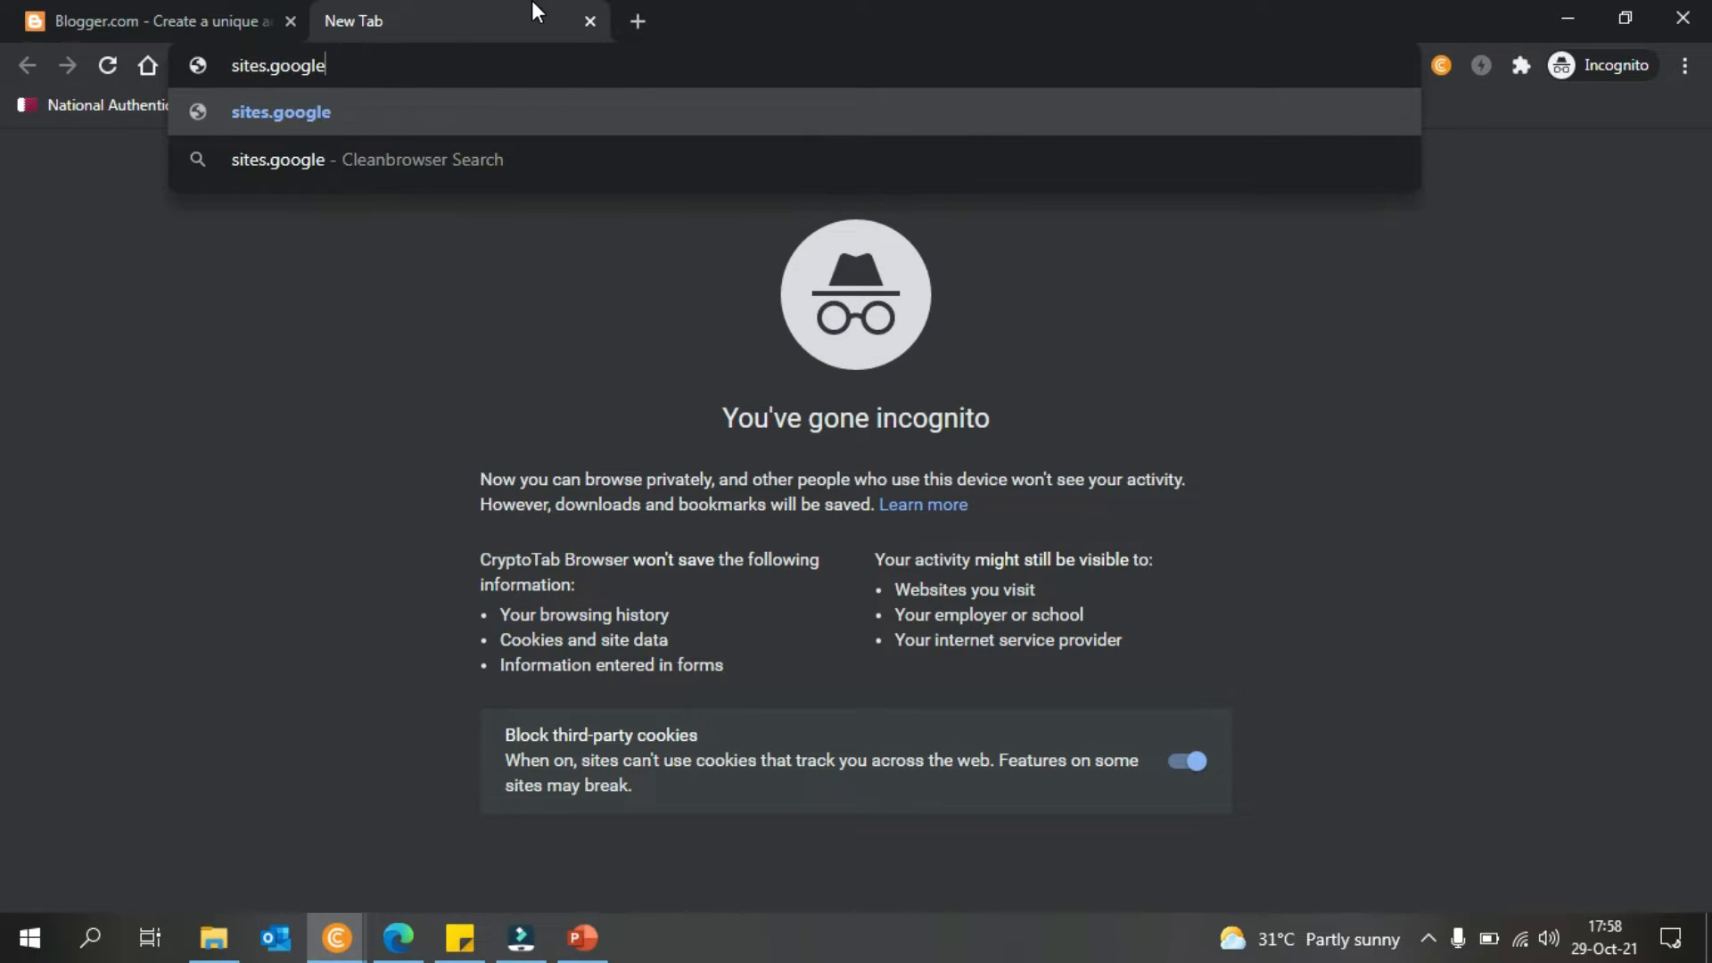
key("Return")
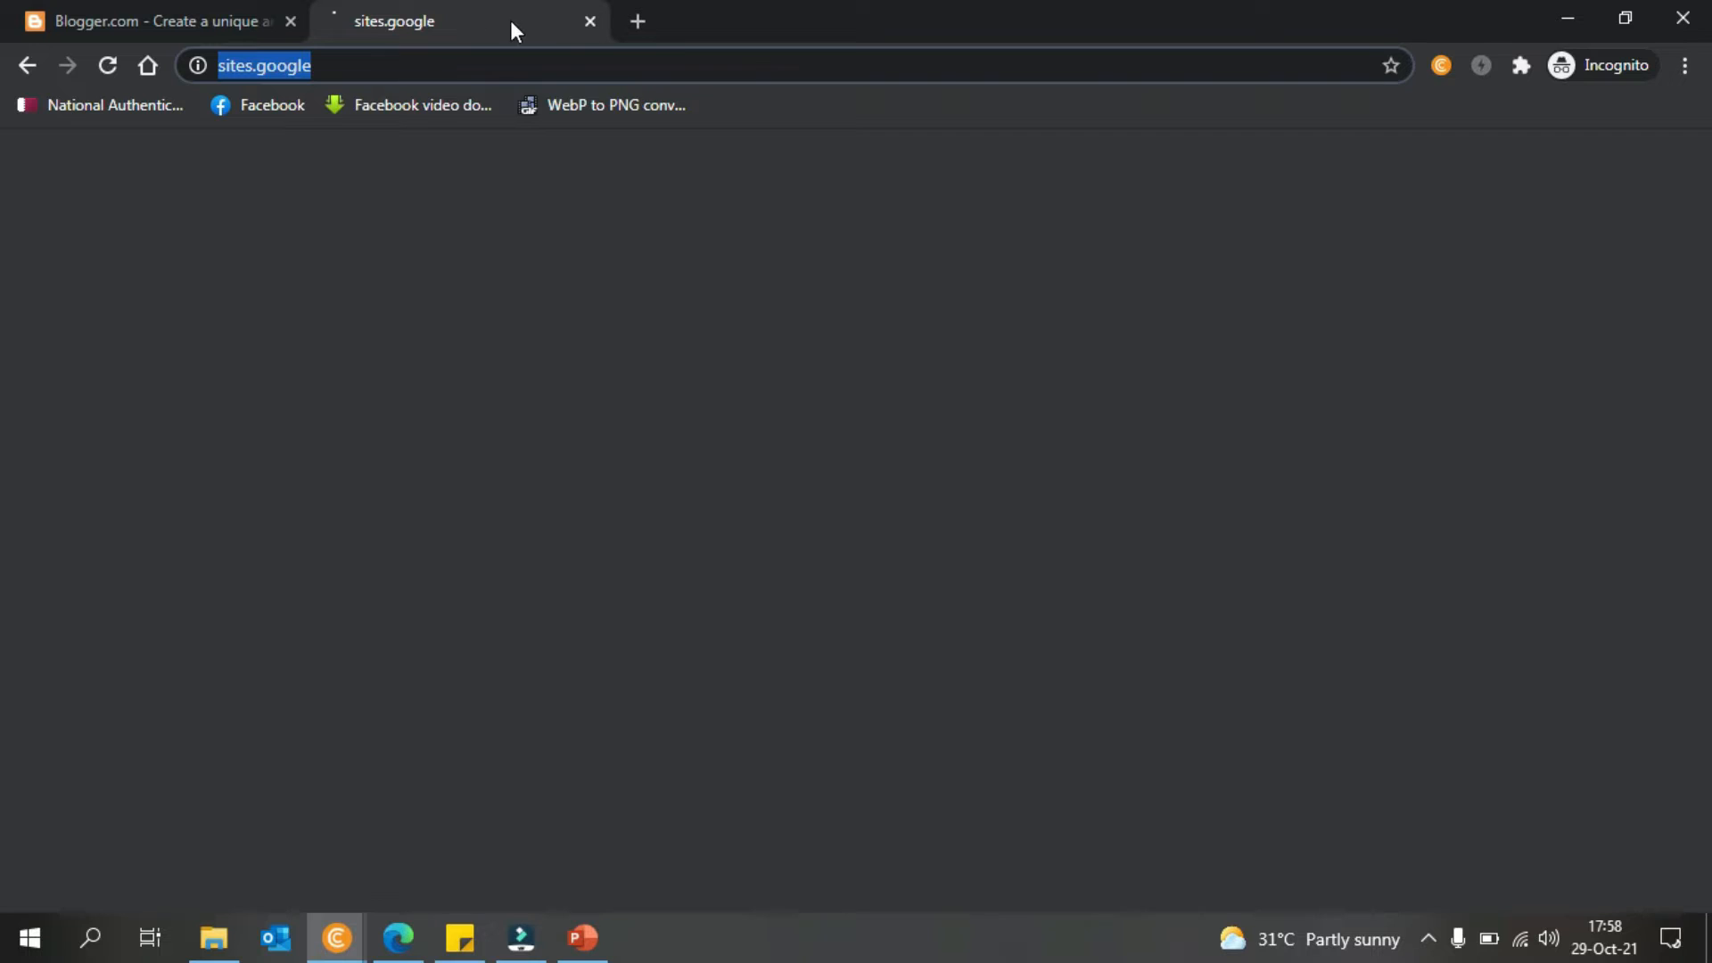
key("BackSpace")
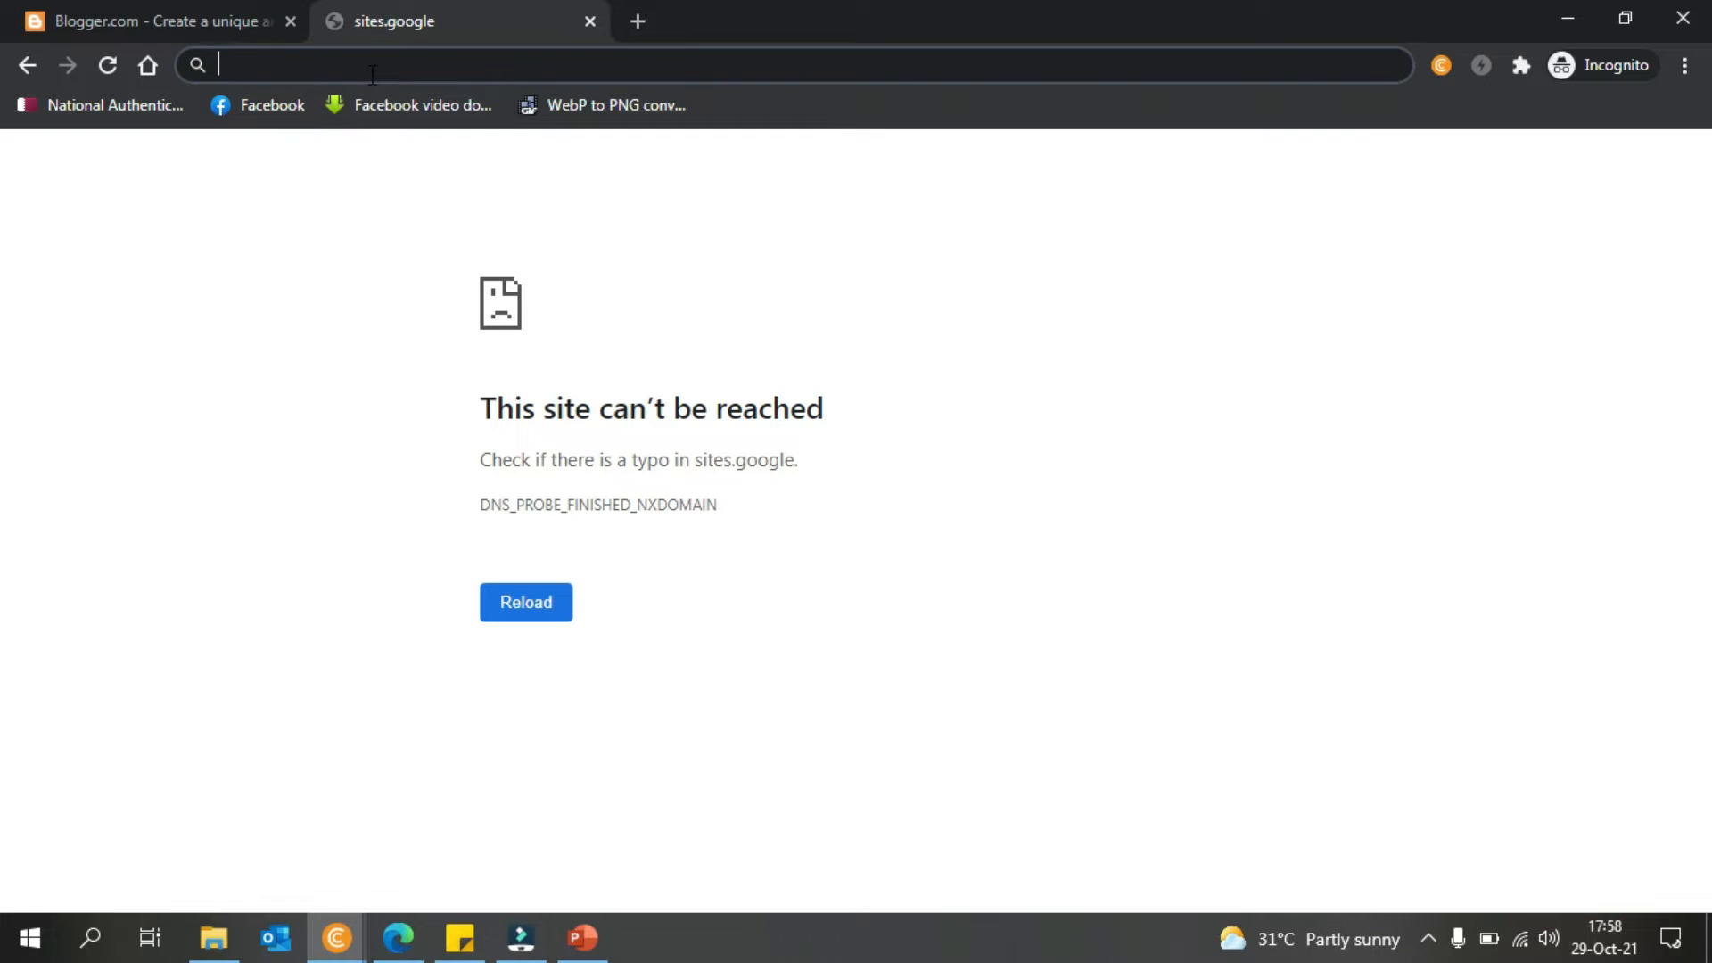
- Search Google for 'google site' and switch the results to English
type("google si")
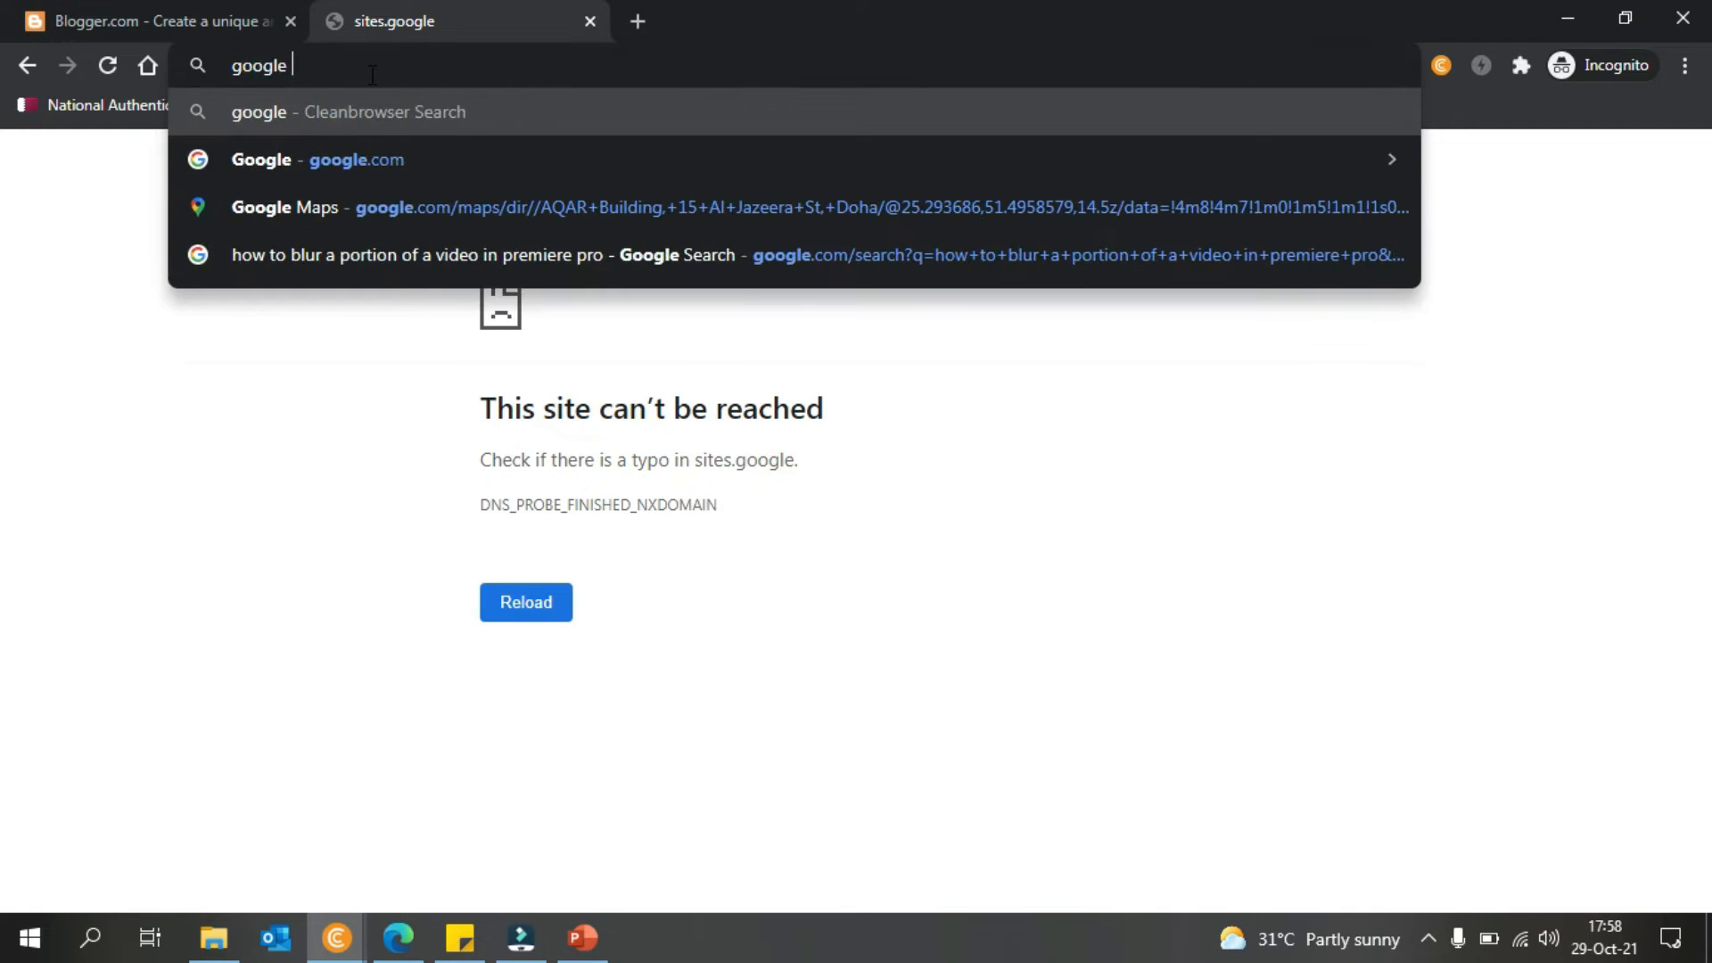
type("te")
key("Return")
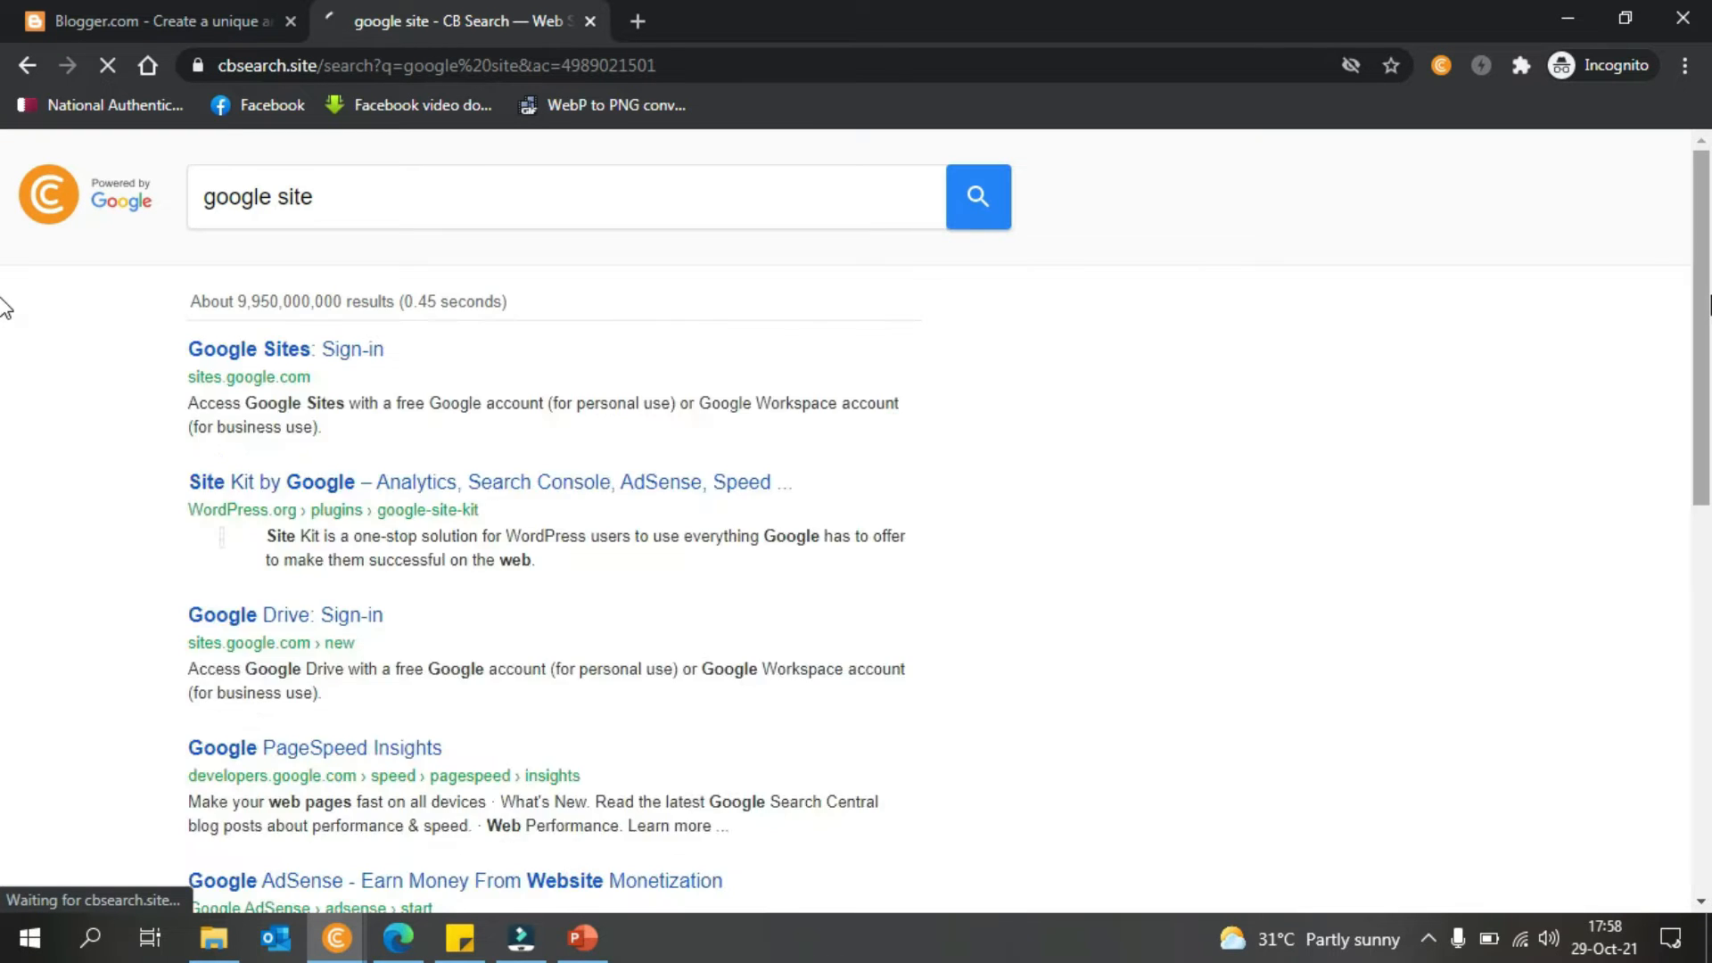
scroll(3, 357, "down", 15)
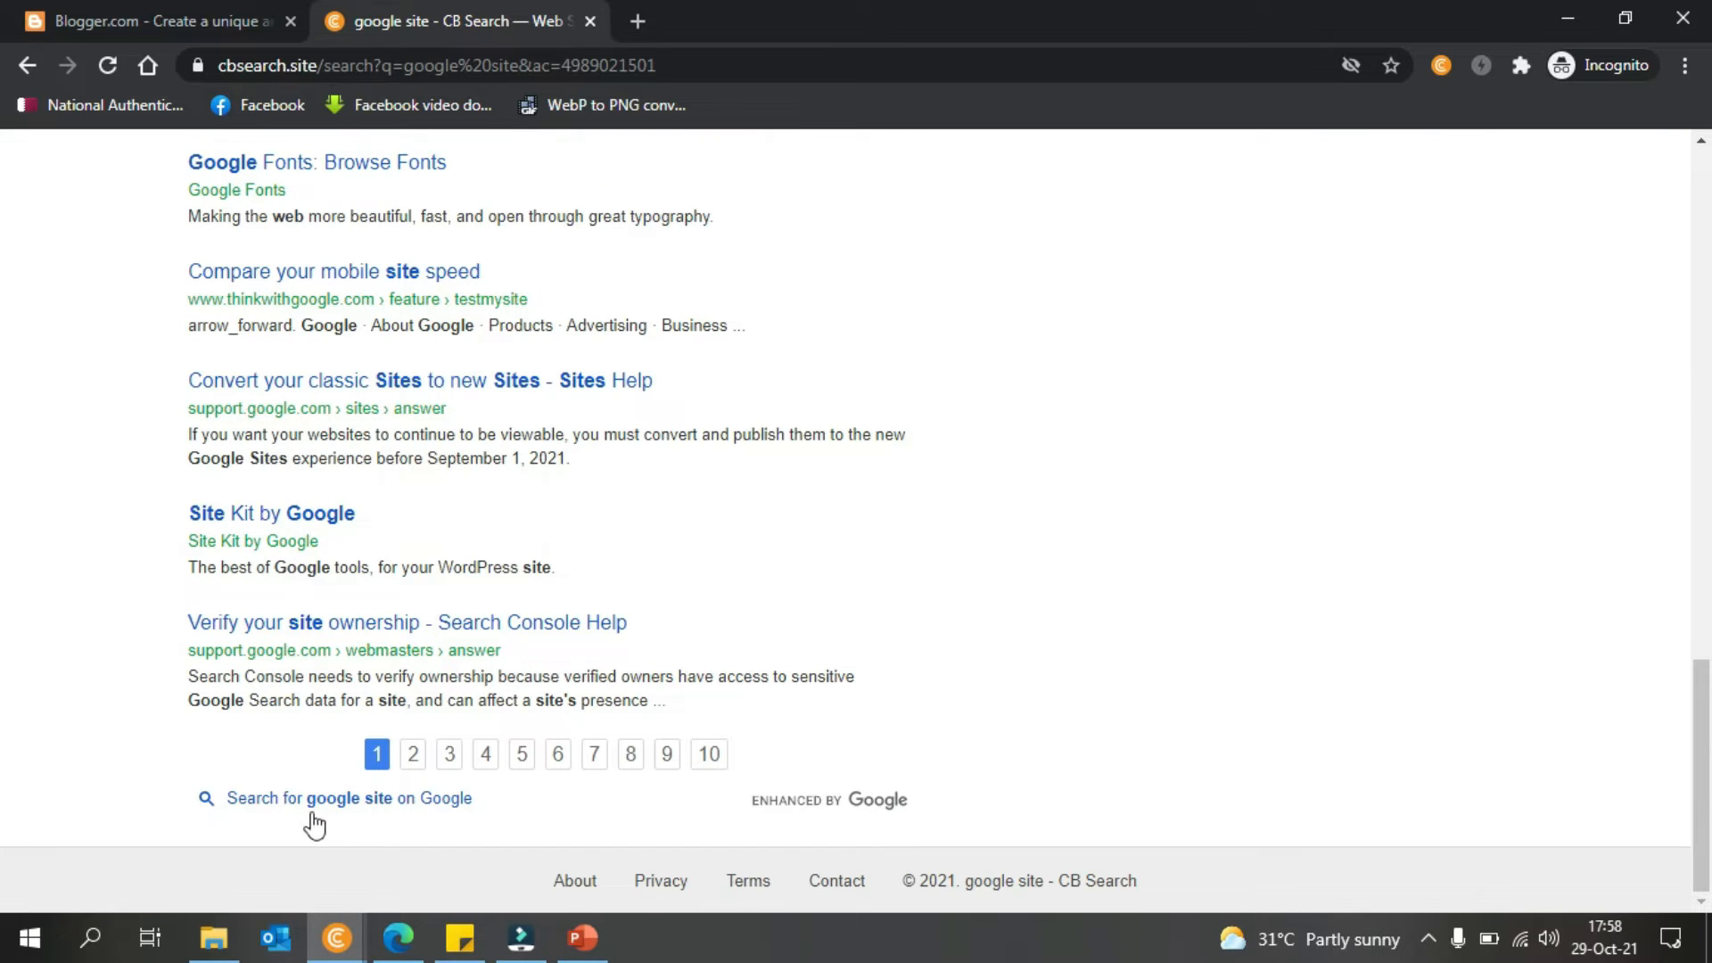
left_click(325, 807)
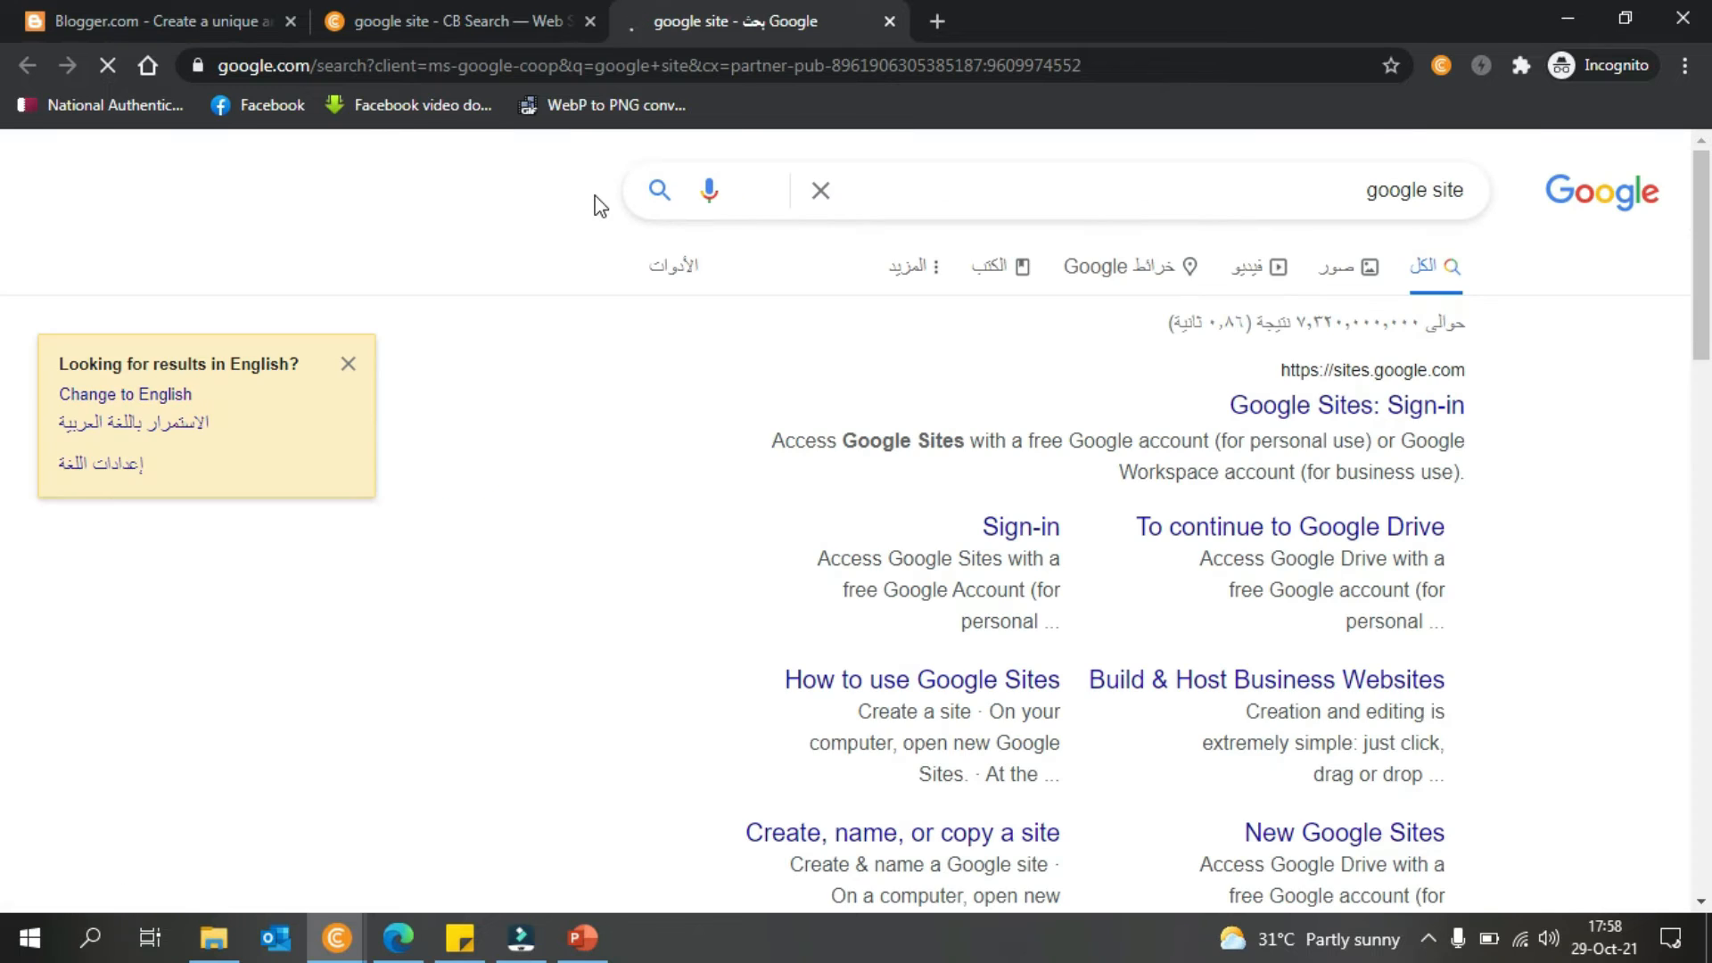
left_click(143, 399)
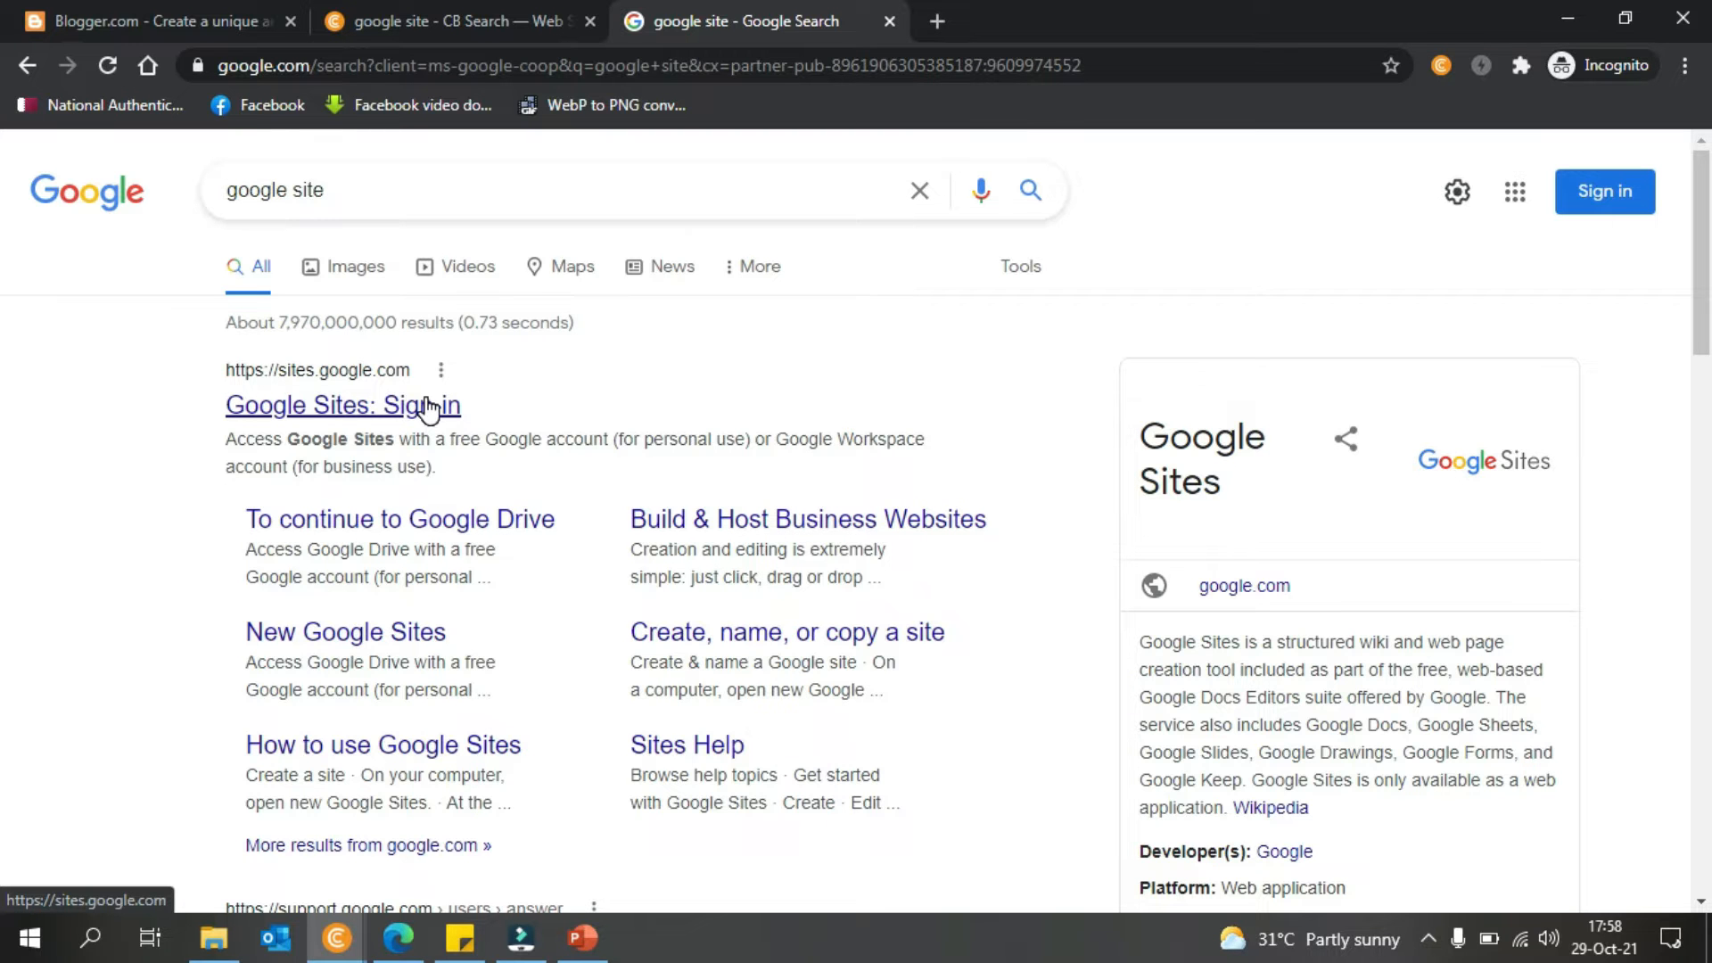
scroll(6, 374, "down", 8)
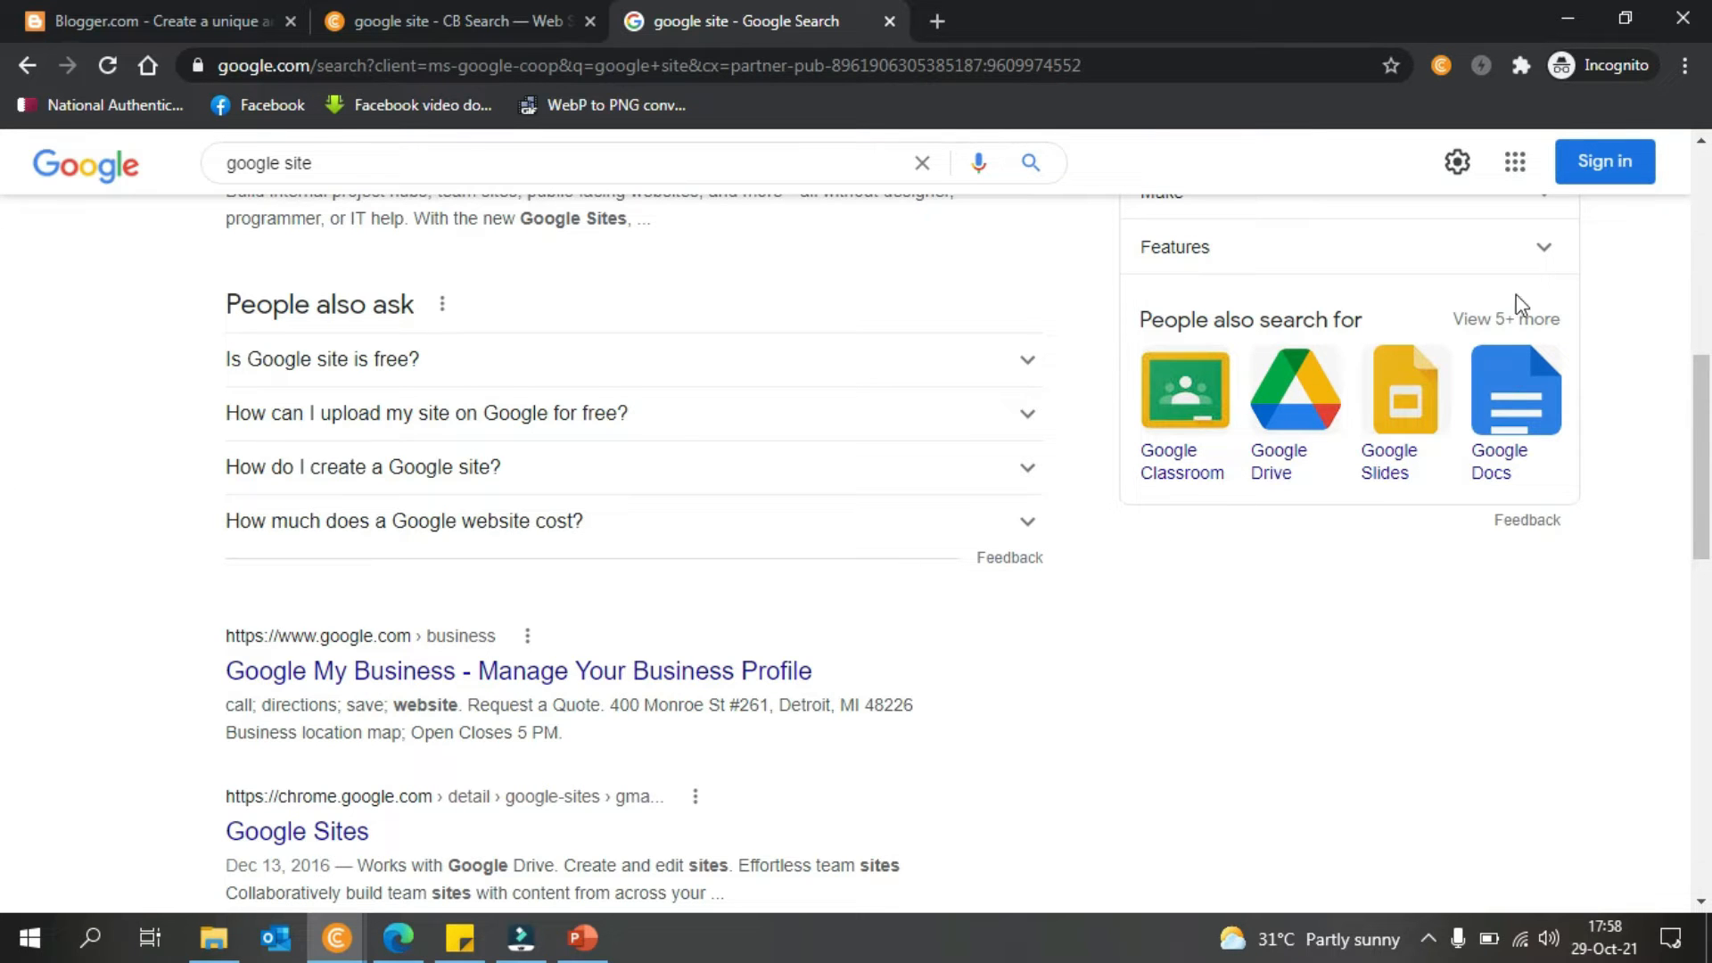
- Minimise CryptoTab, restore Edge's Global News Time dashboard, and open the latest post
left_click(241, 20)
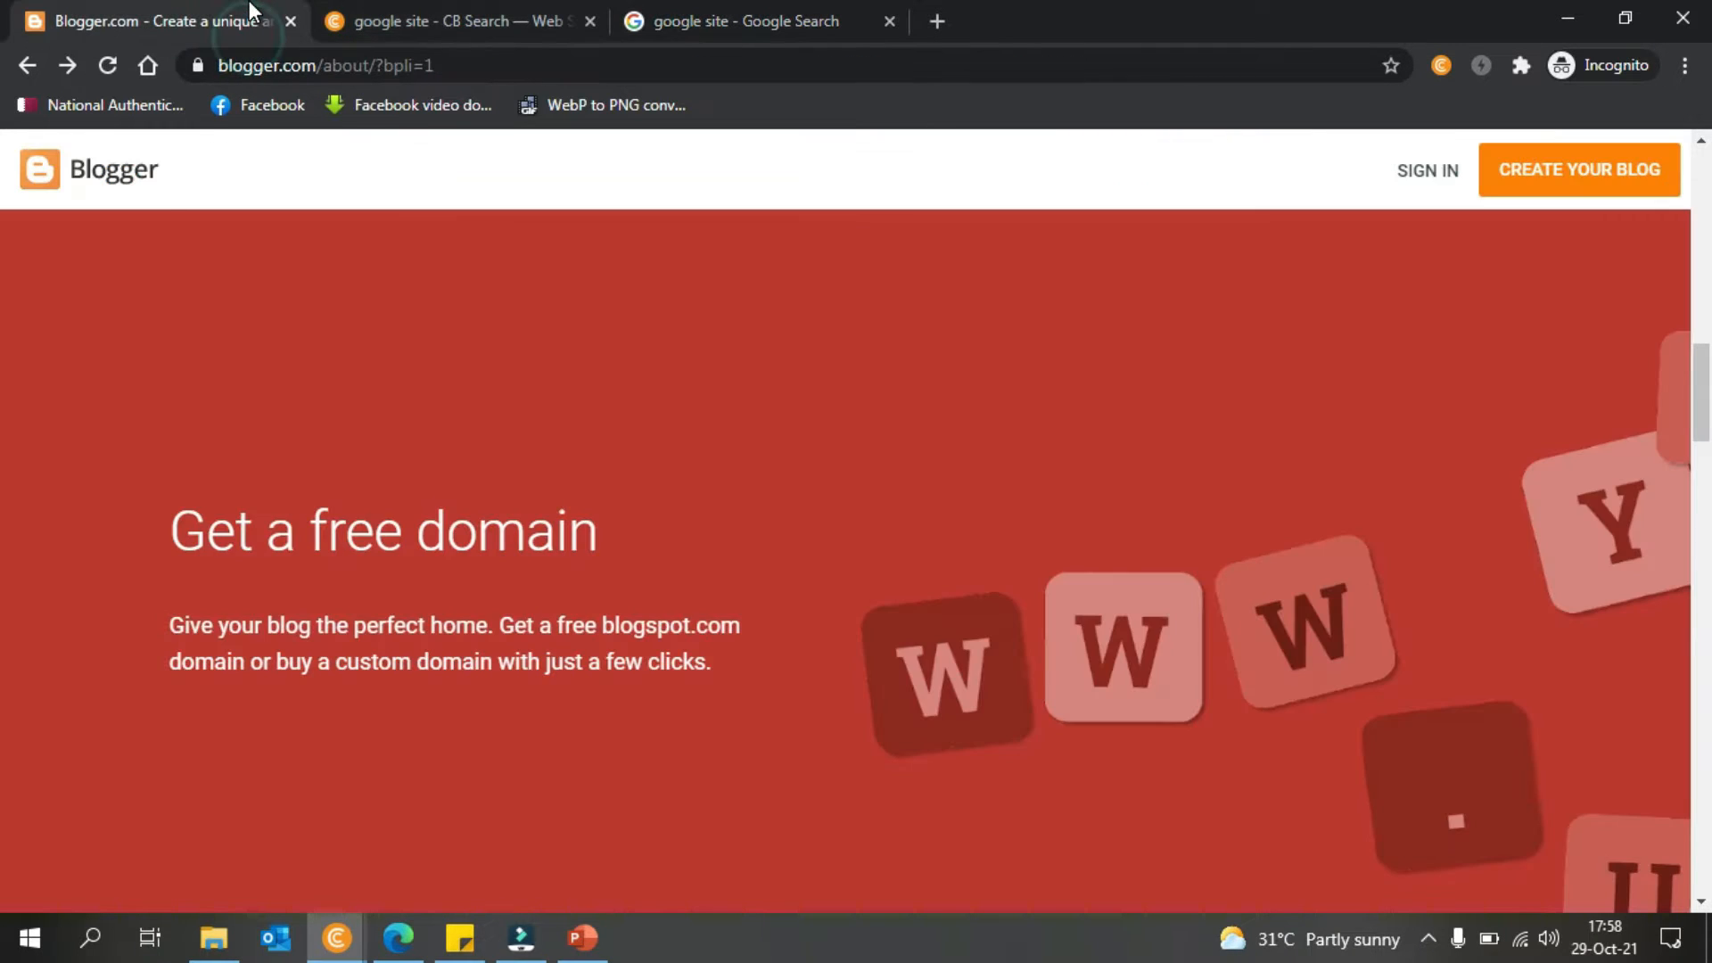
left_click(1567, 19)
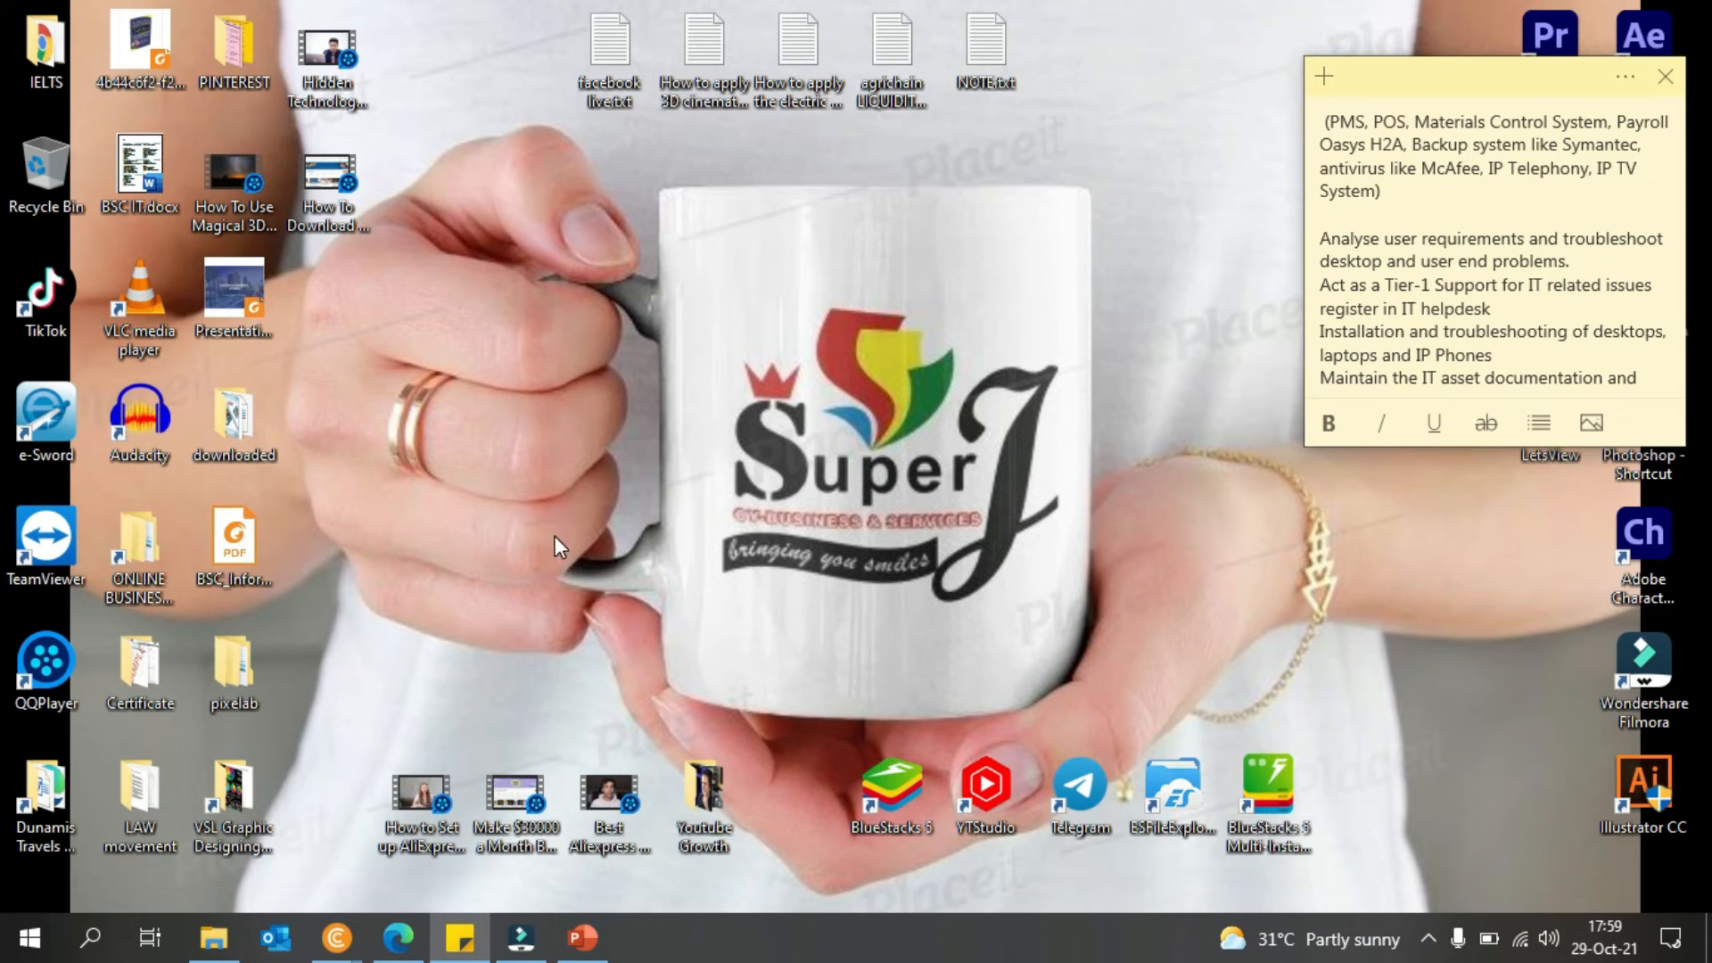
left_click(398, 942)
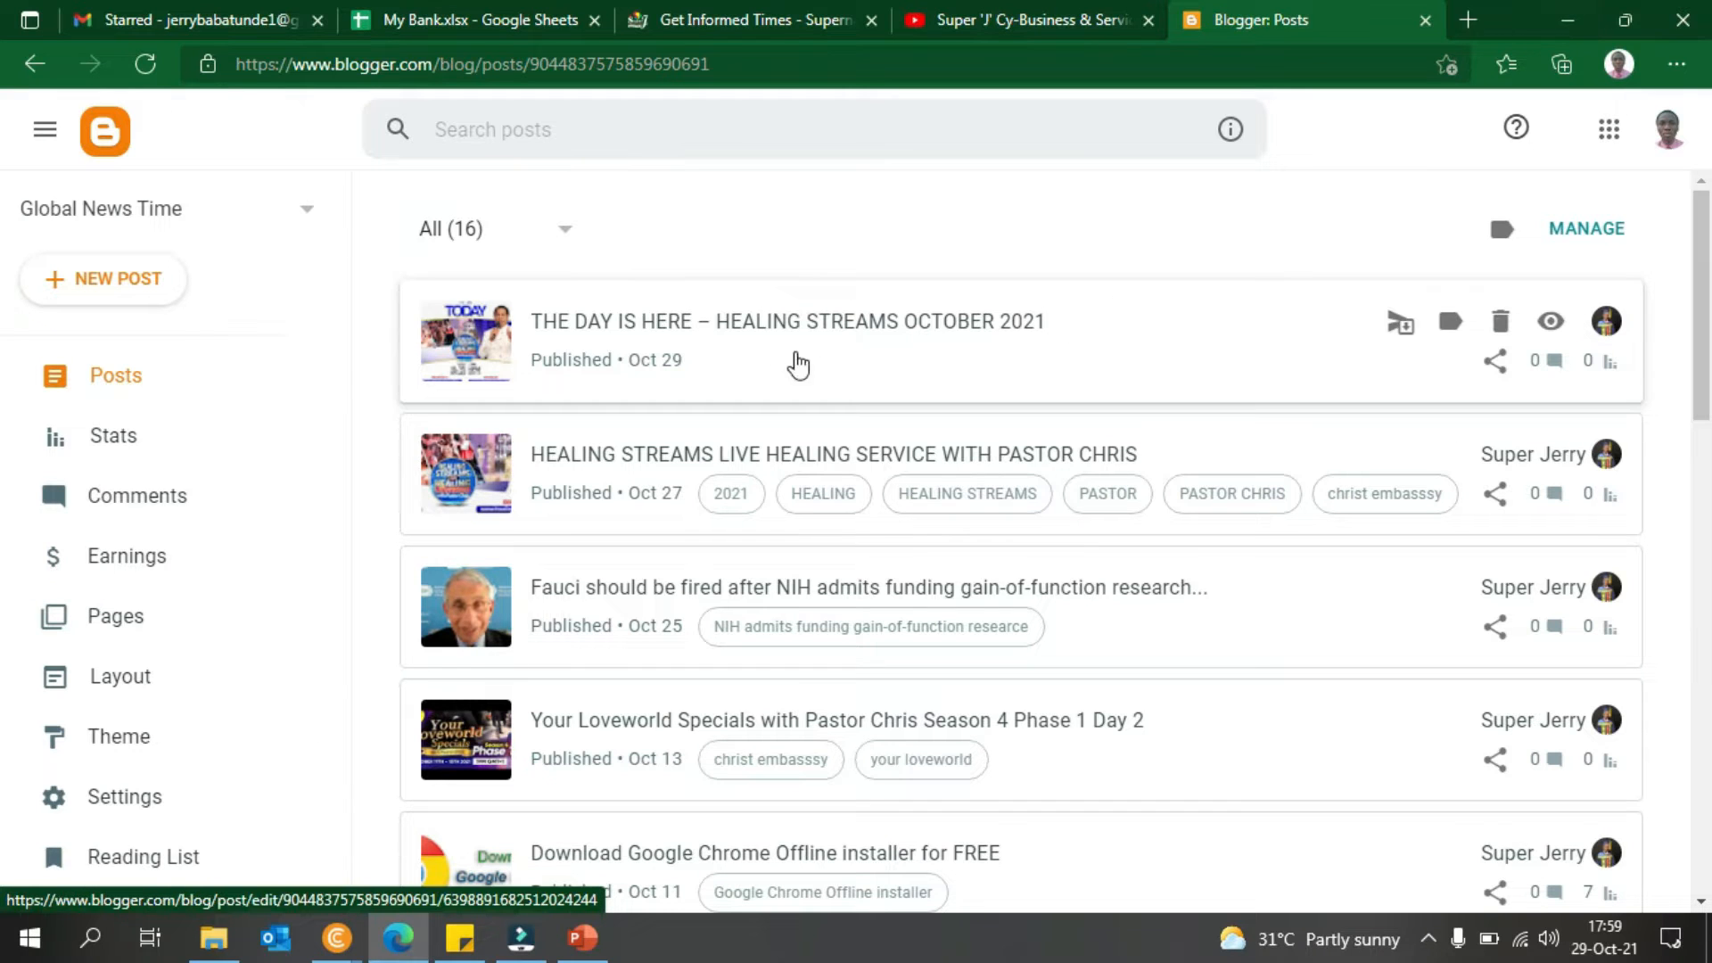
left_click(567, 339)
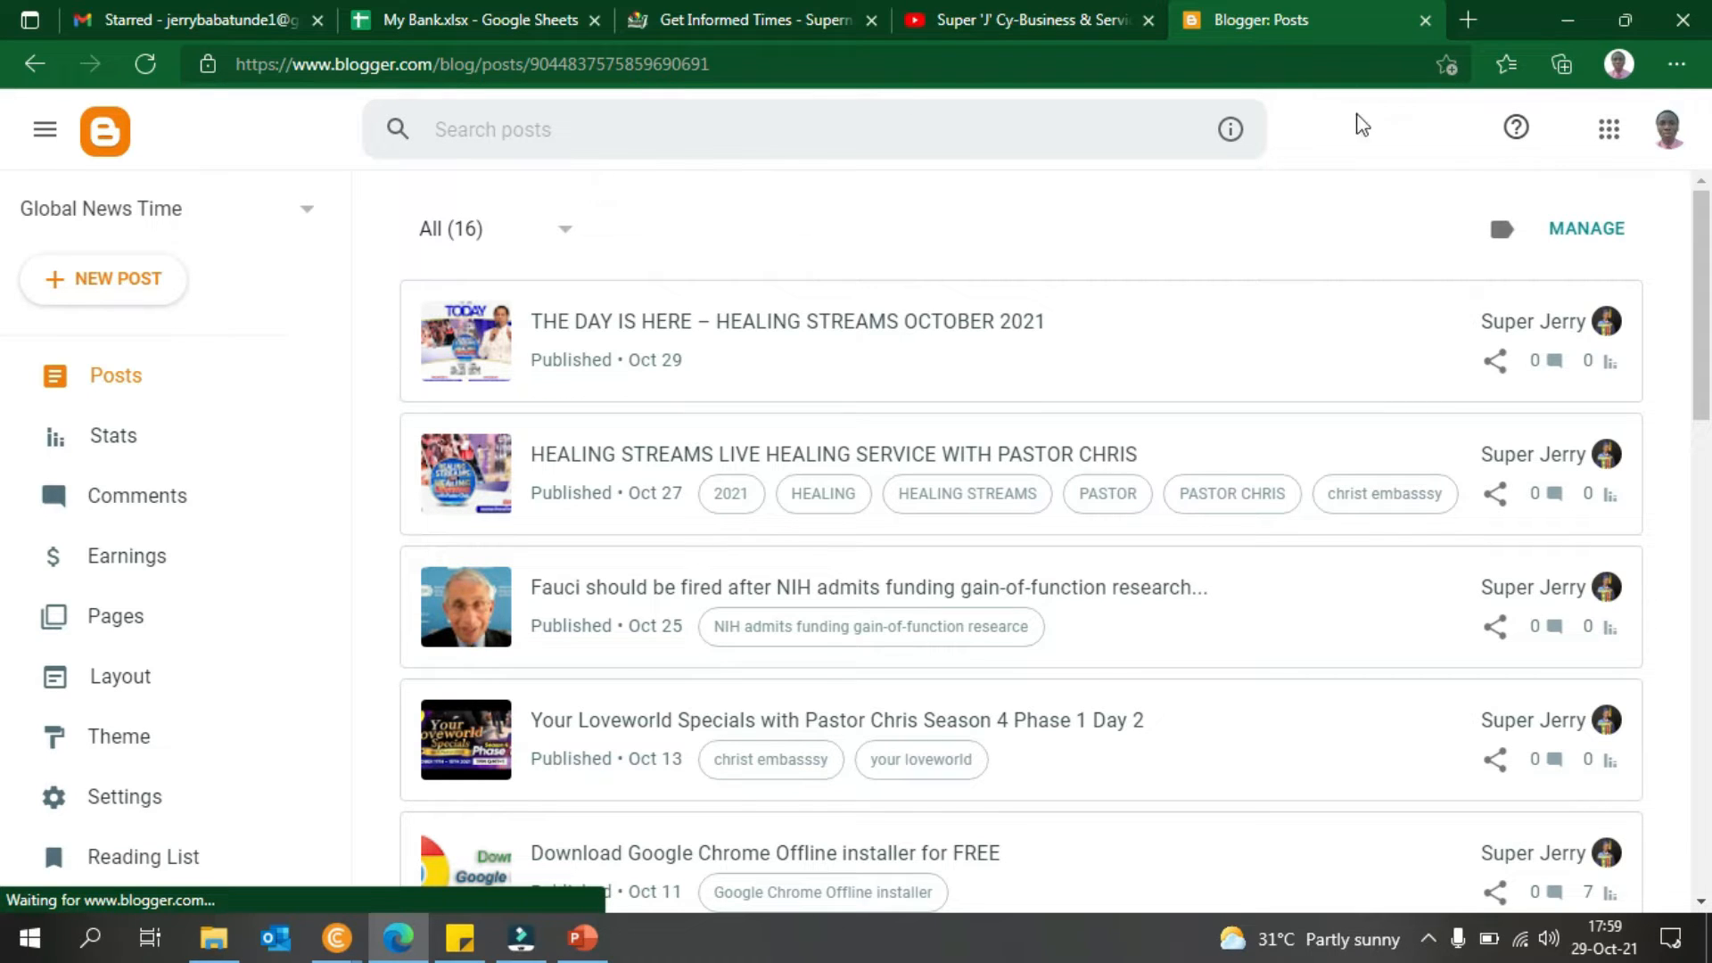
left_click(1611, 130)
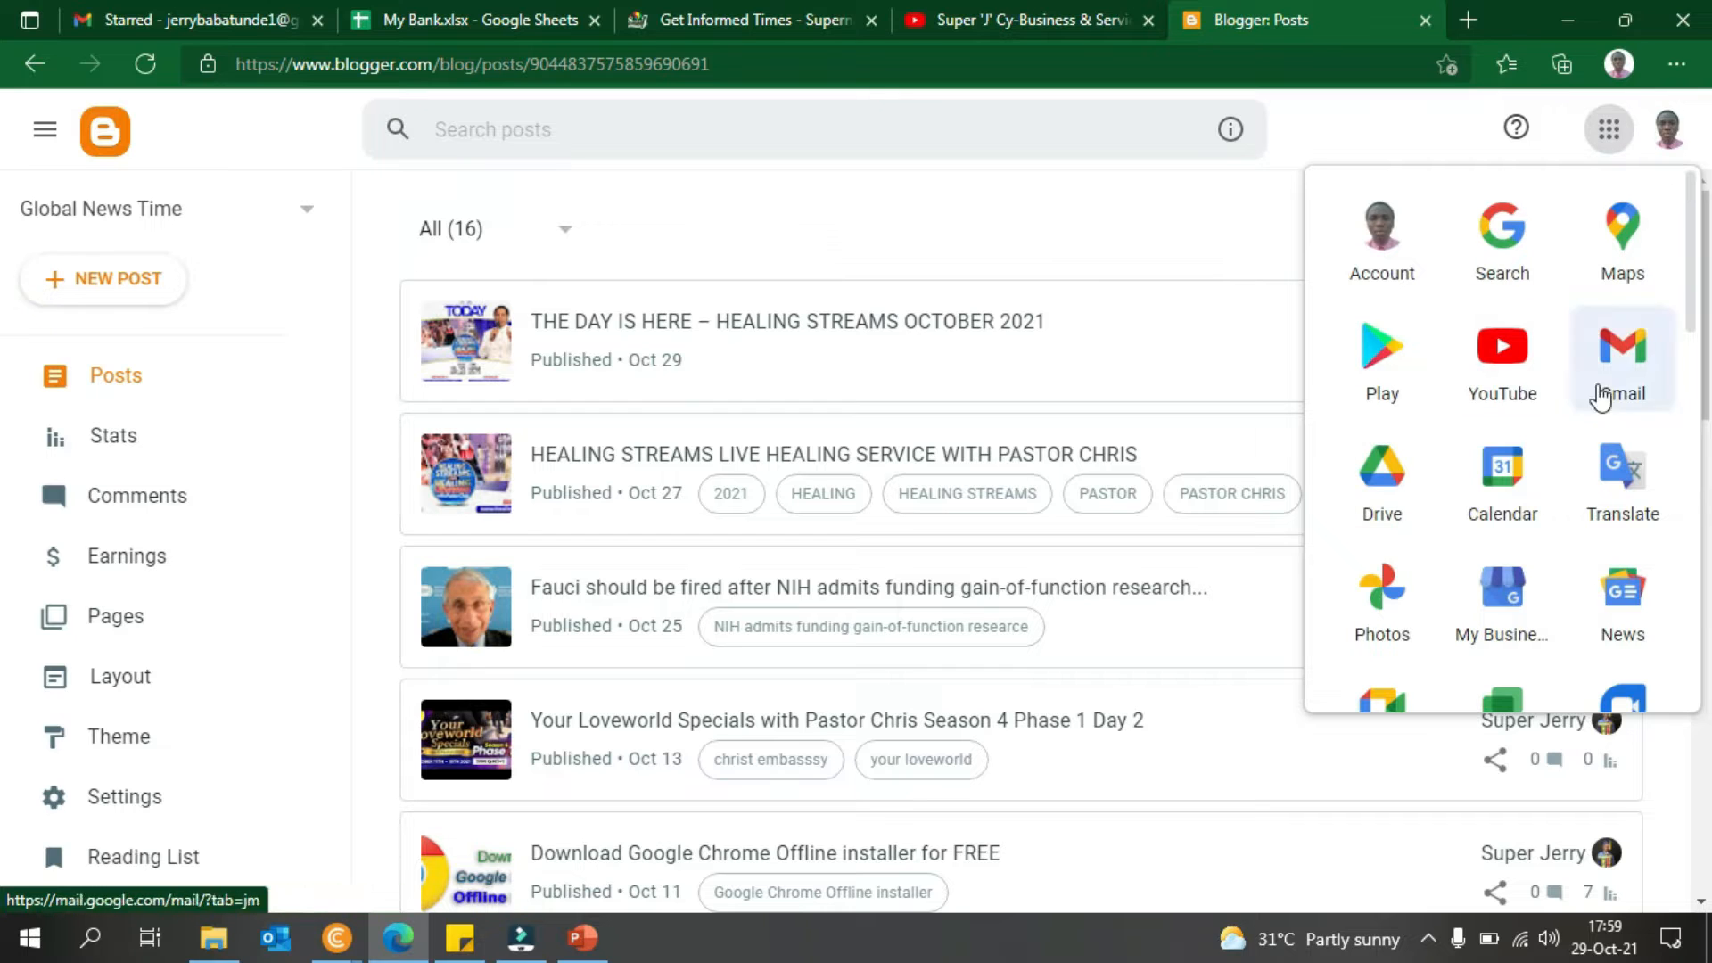
left_click(1623, 138)
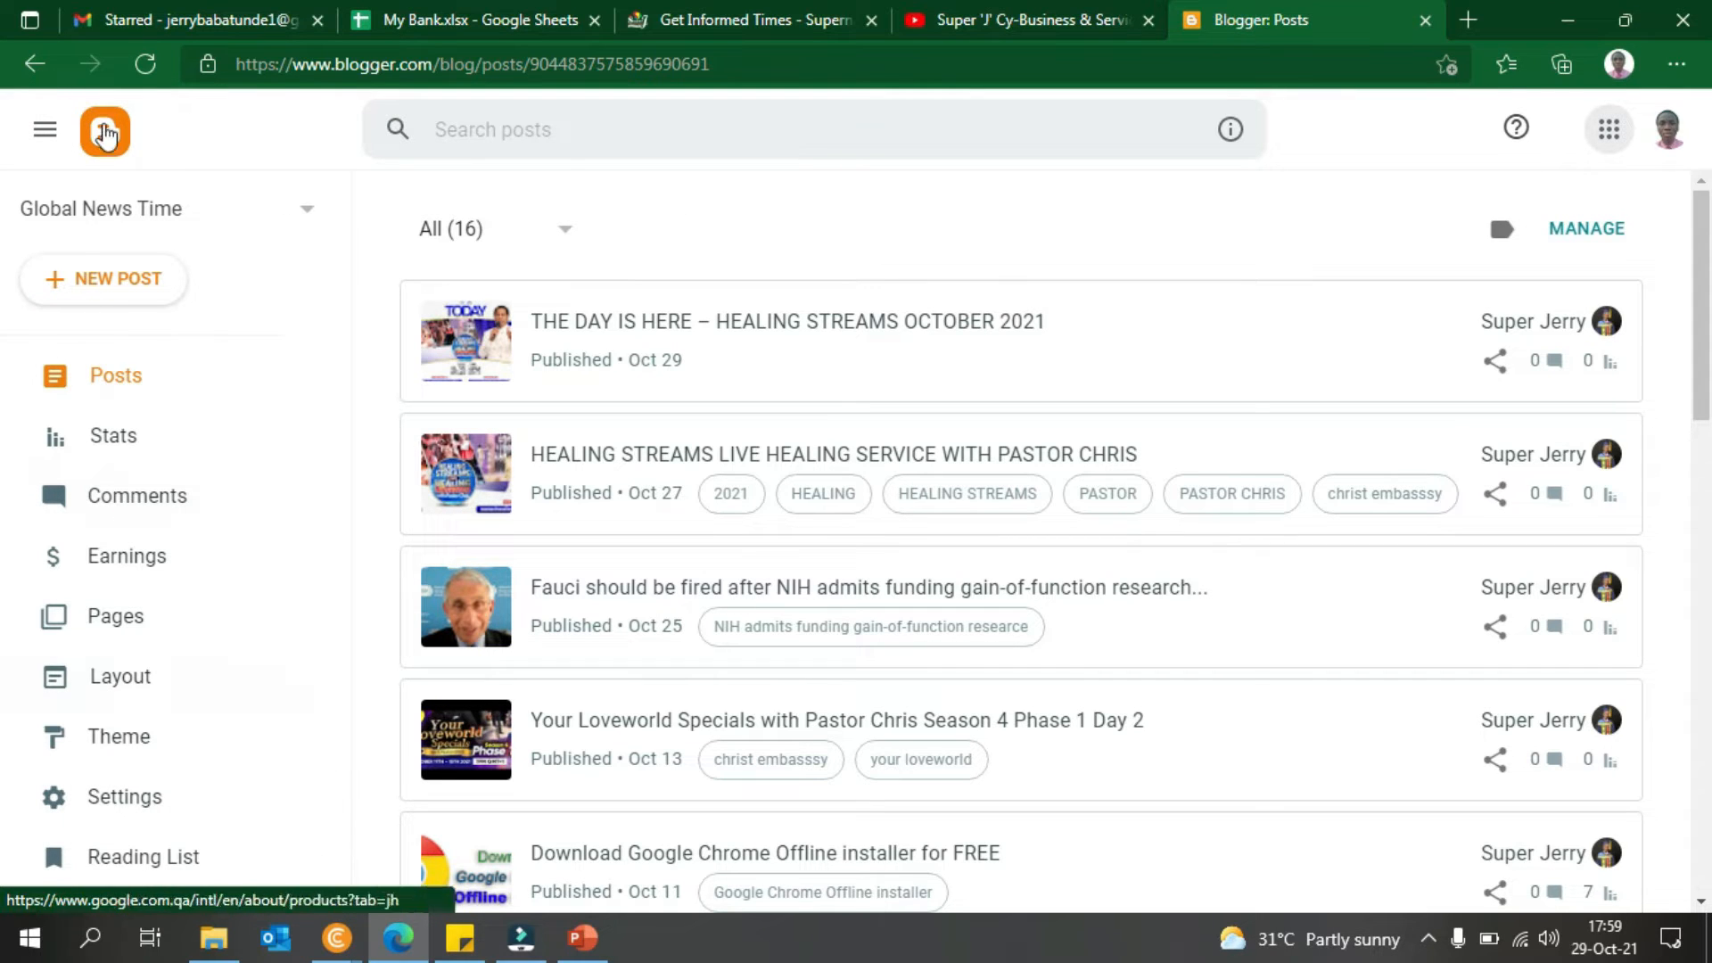
left_click(54, 131)
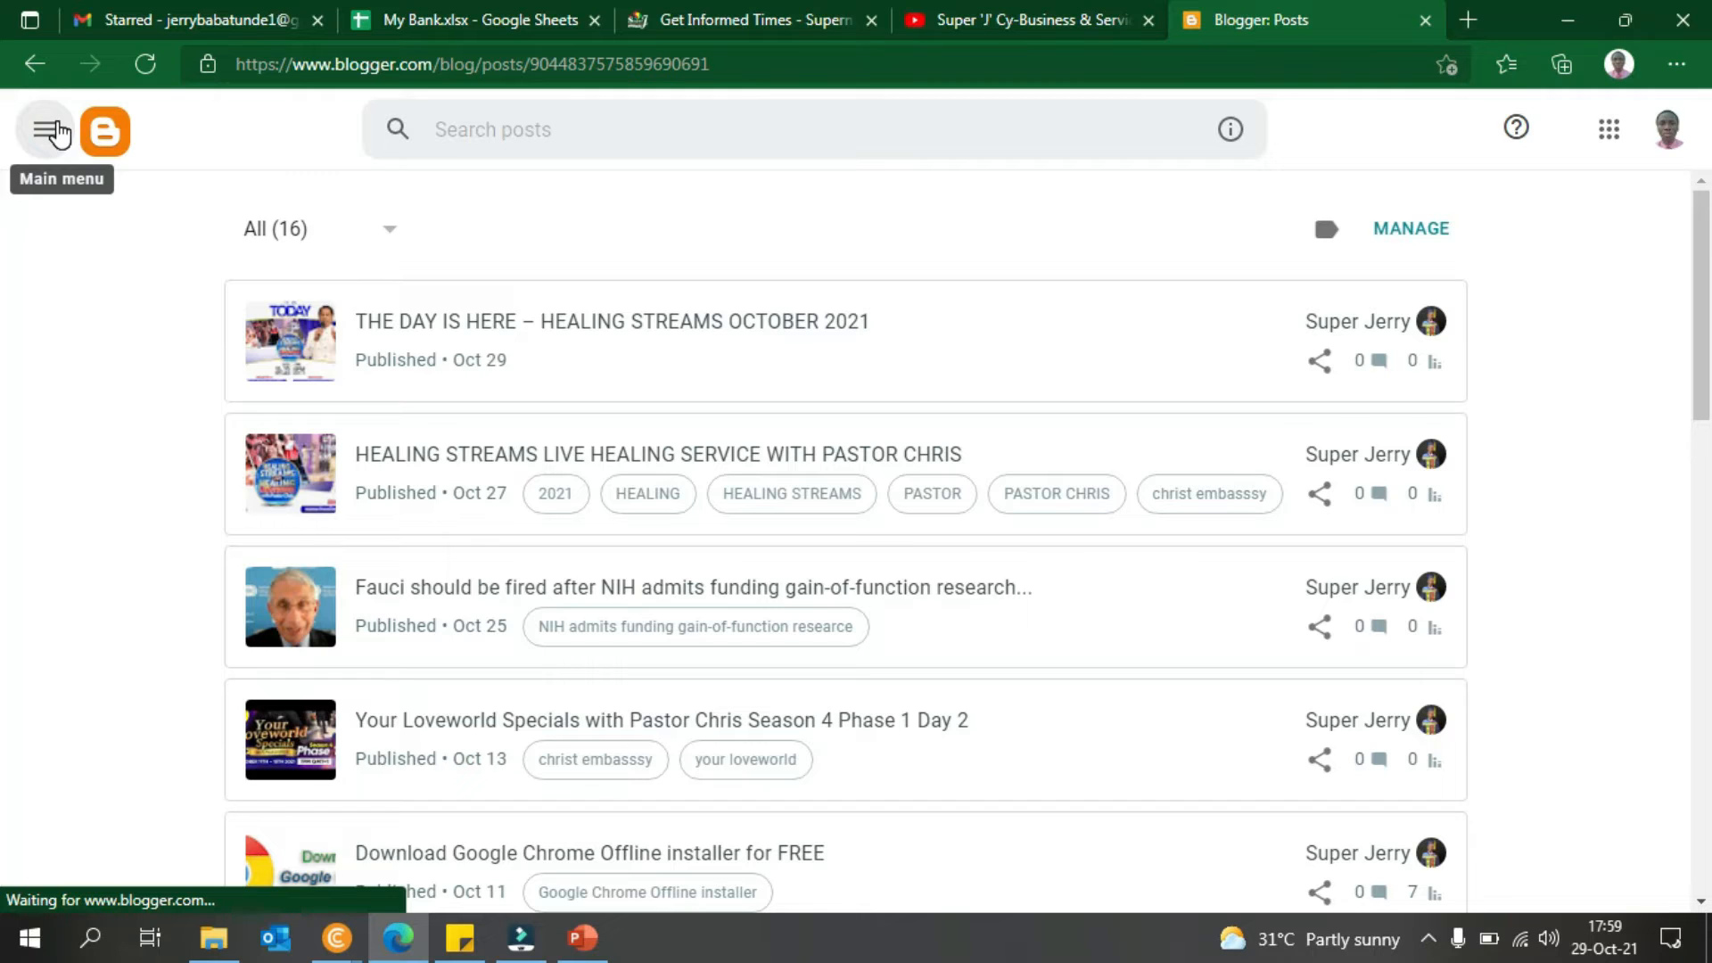
left_click(53, 131)
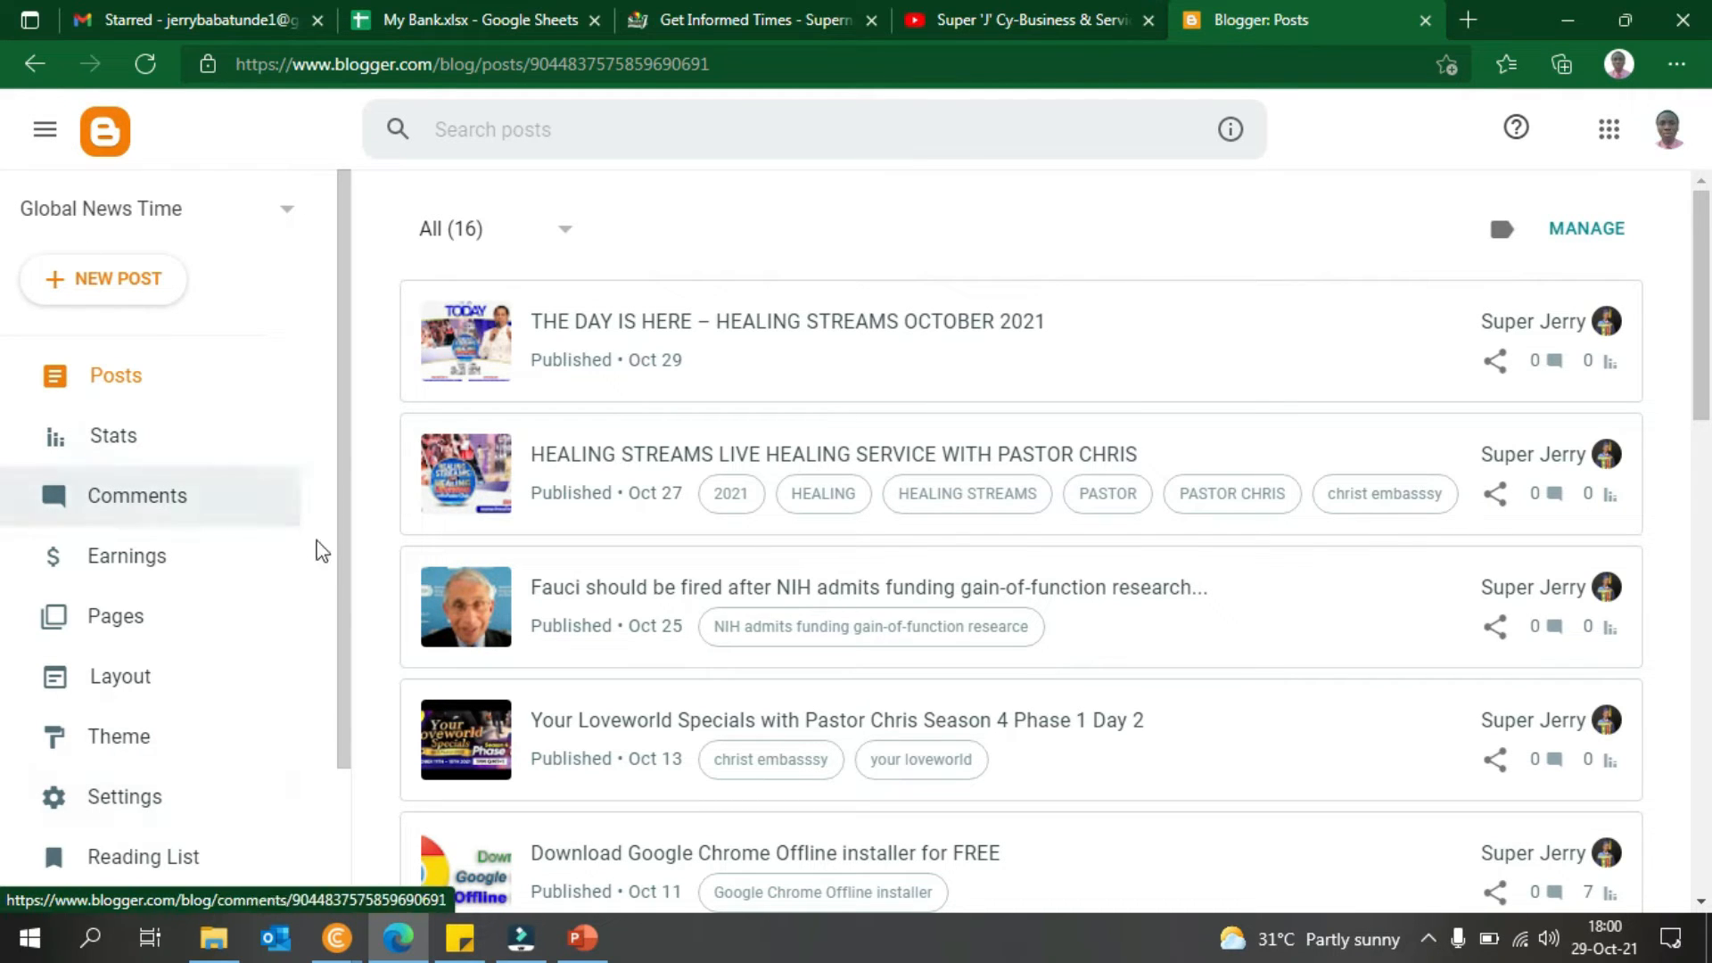
scroll(307, 539, "down", 1)
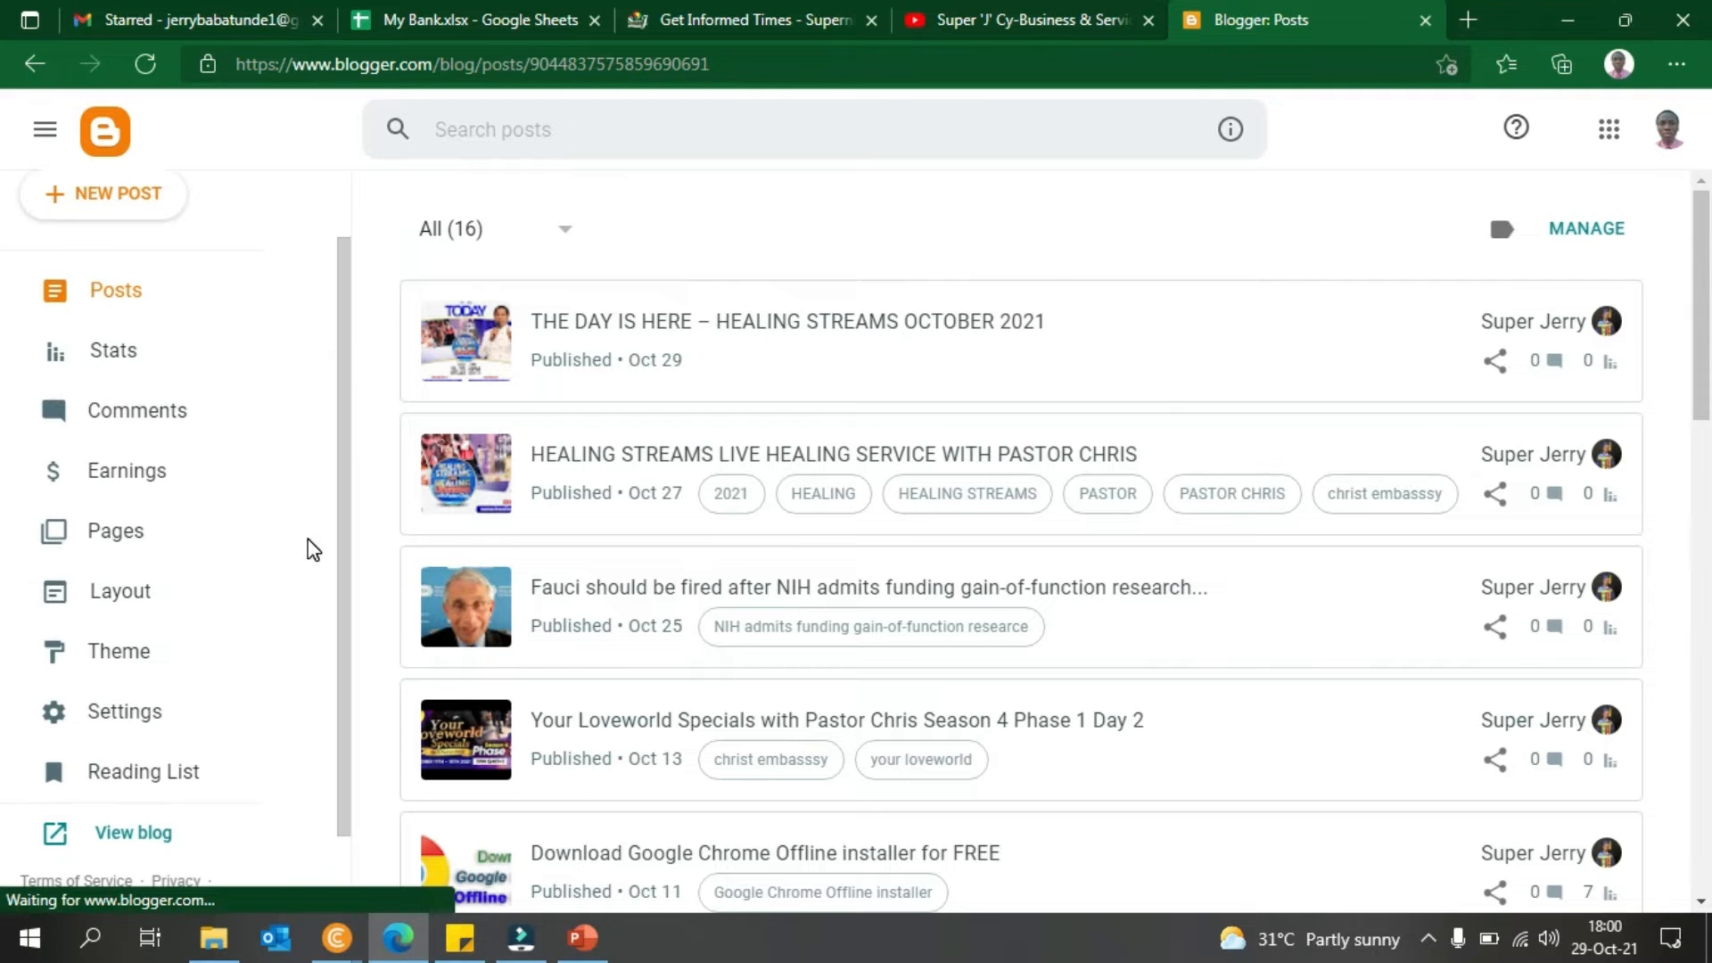
left_click(35, 129)
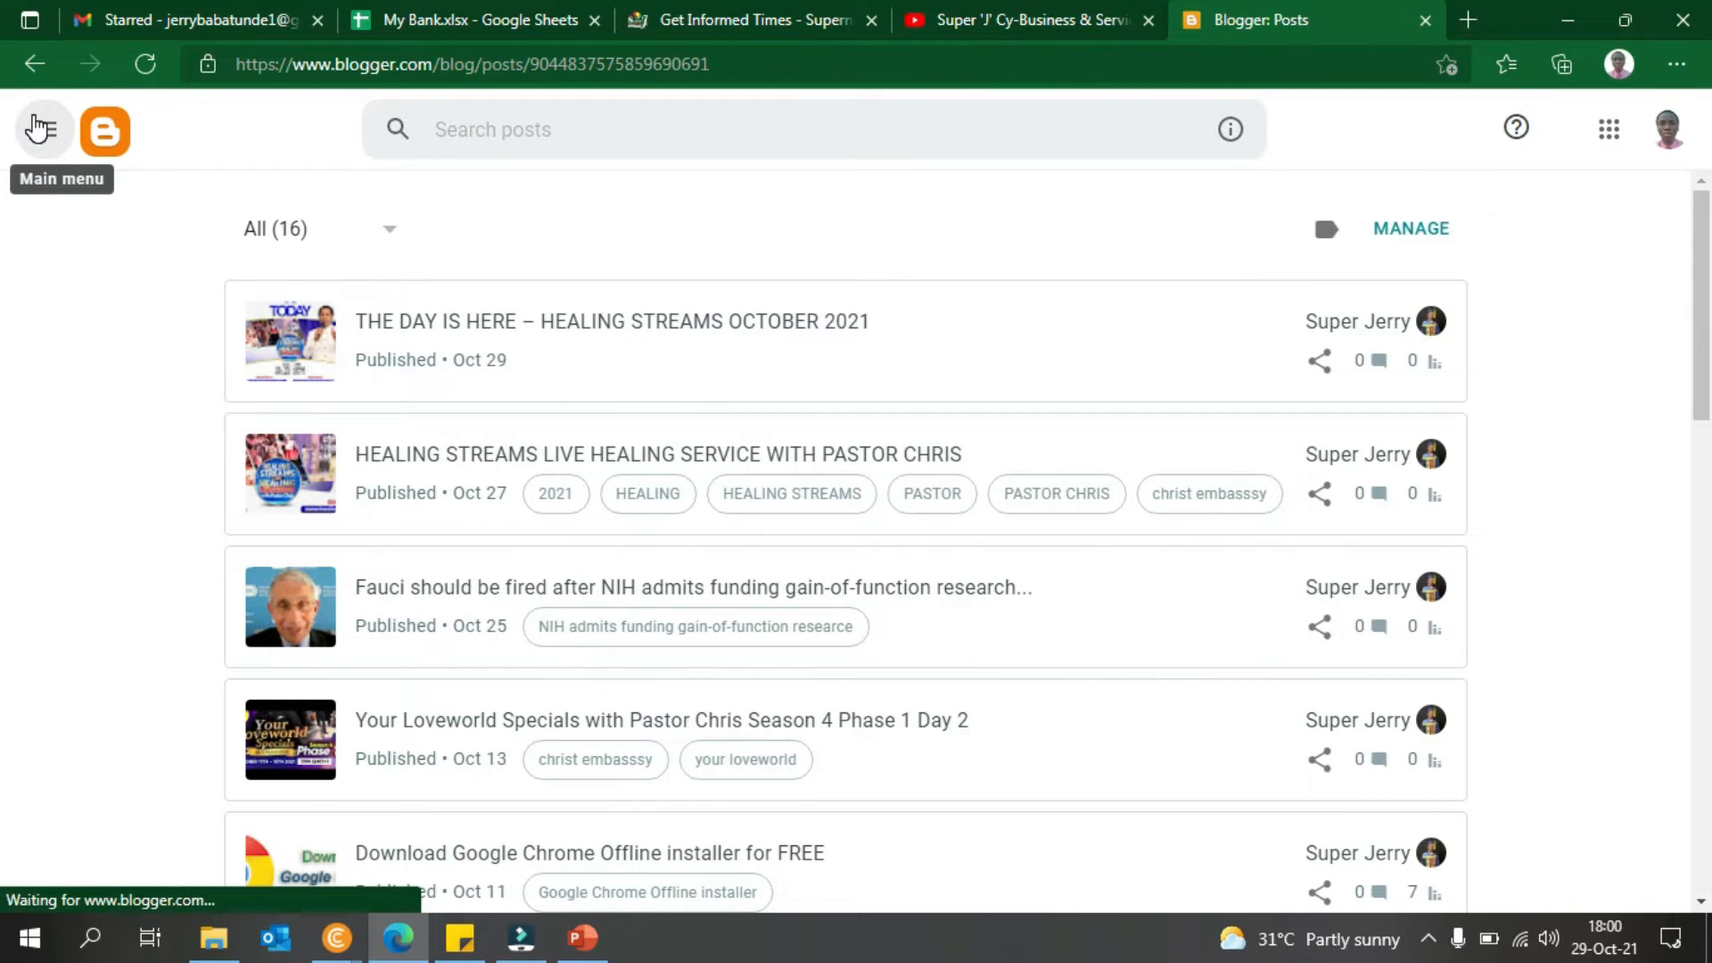
left_click(43, 135)
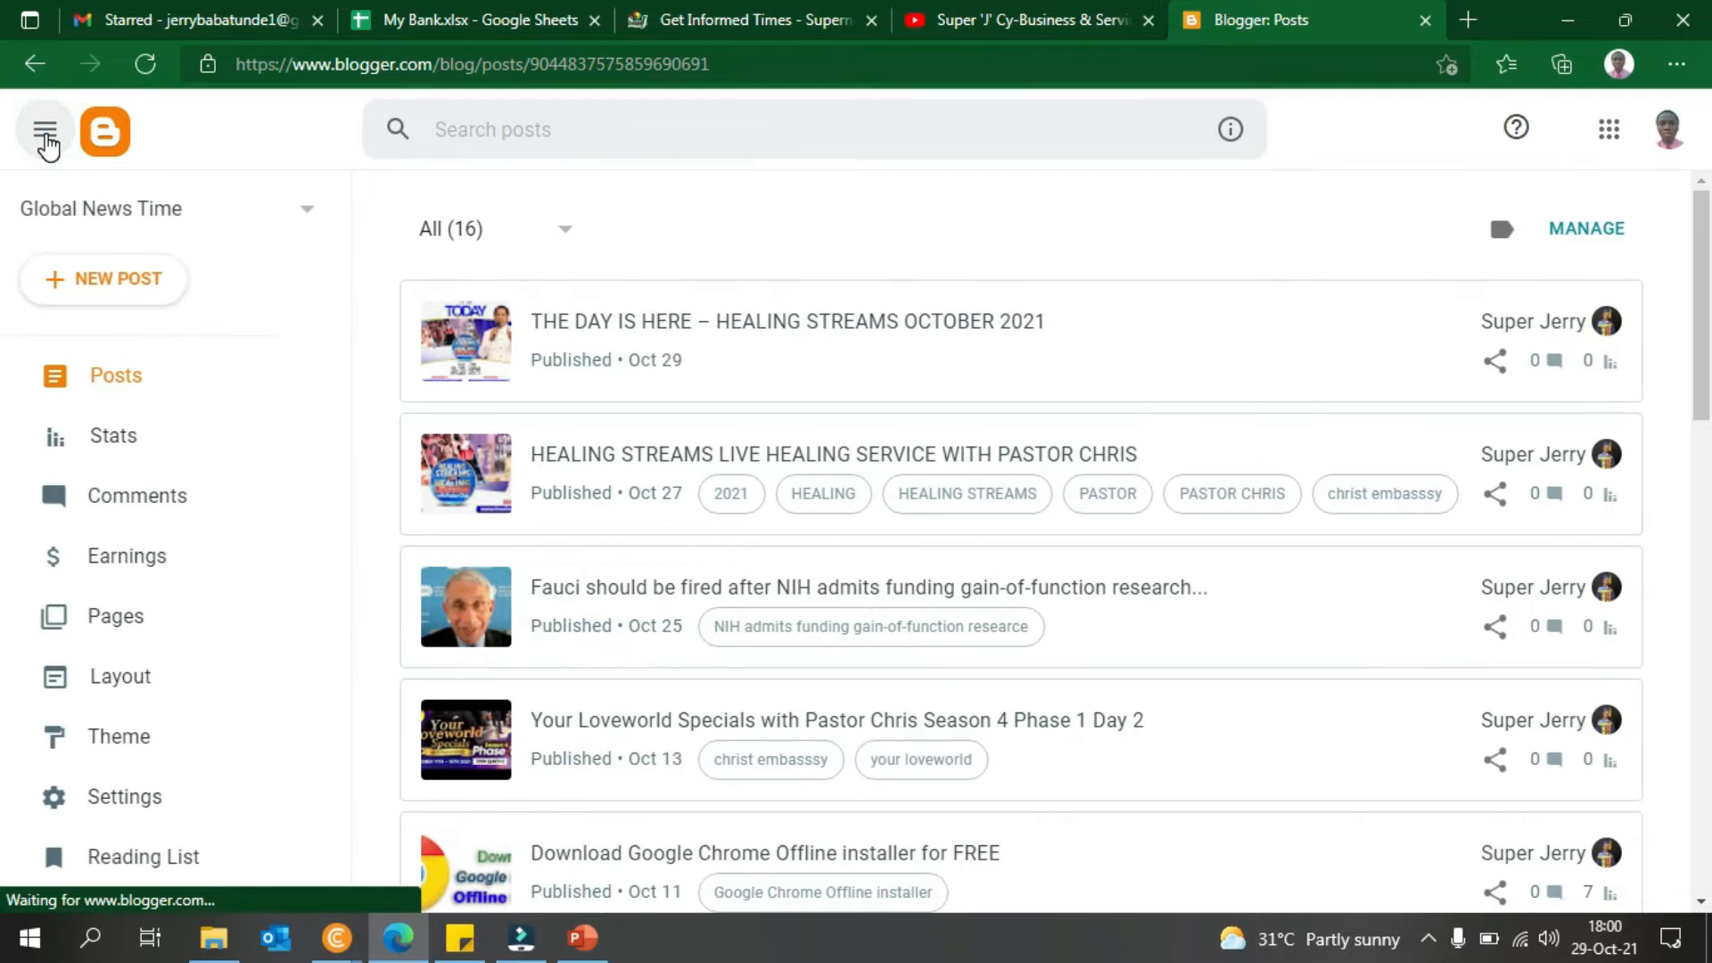
- Open the Your blogs list, choose New blog, and minimise the incognito Blogger window
left_click(254, 213)
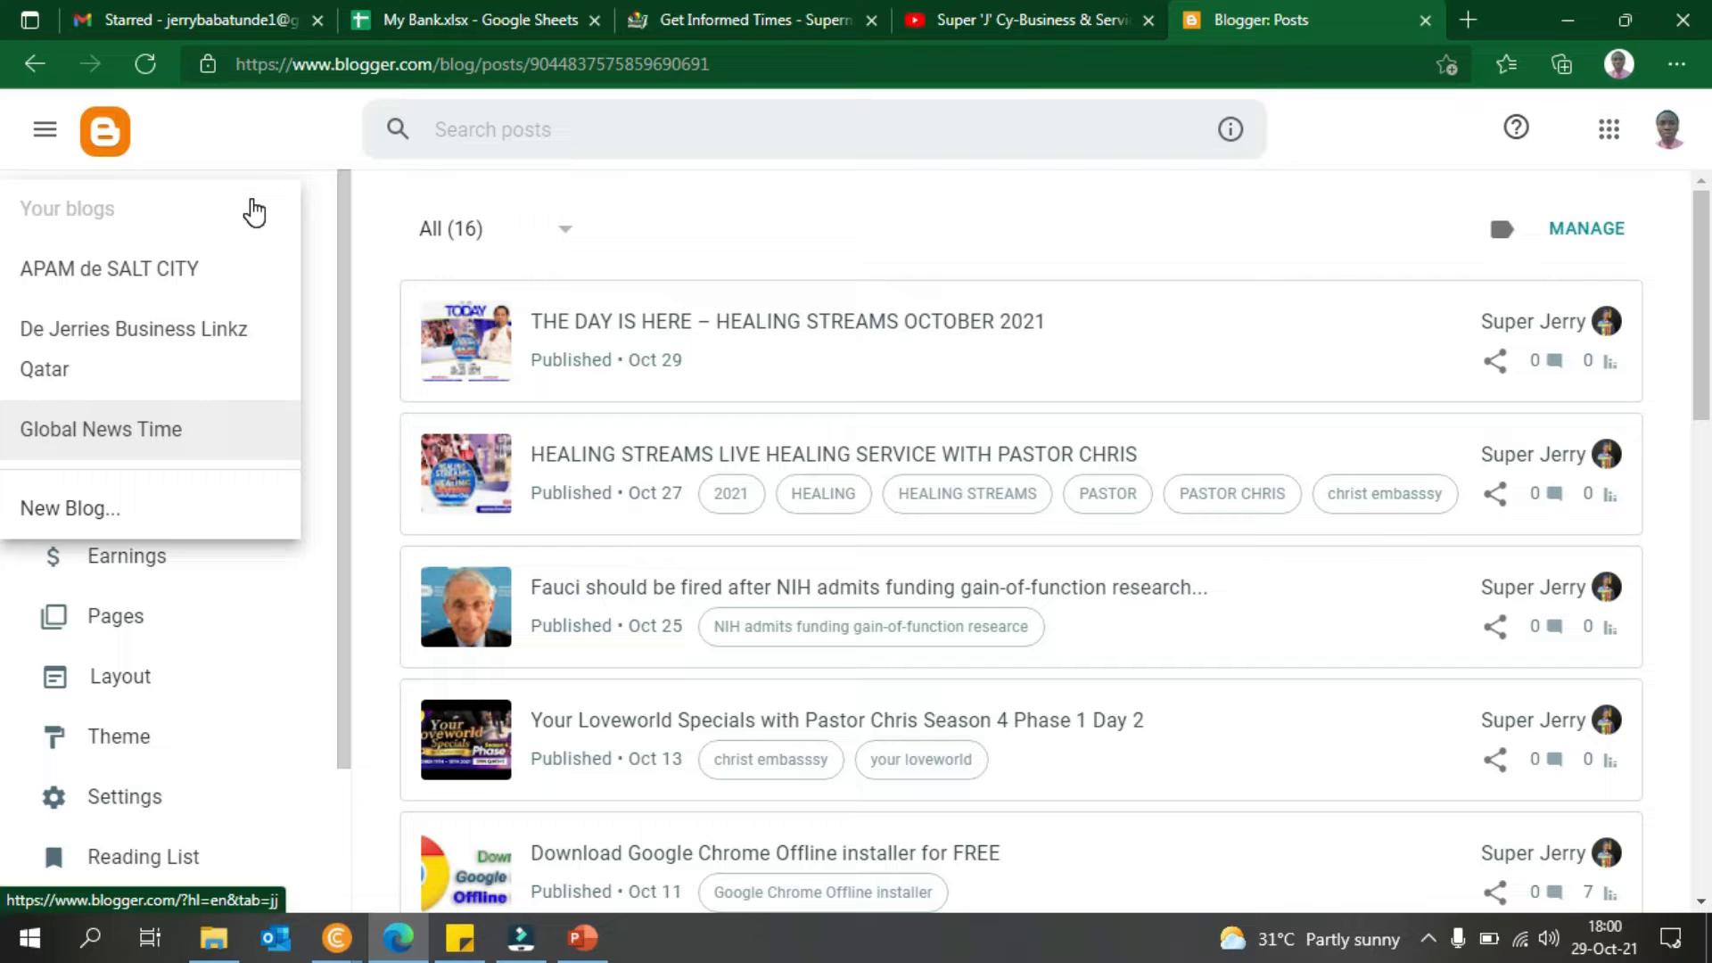
left_click(89, 515)
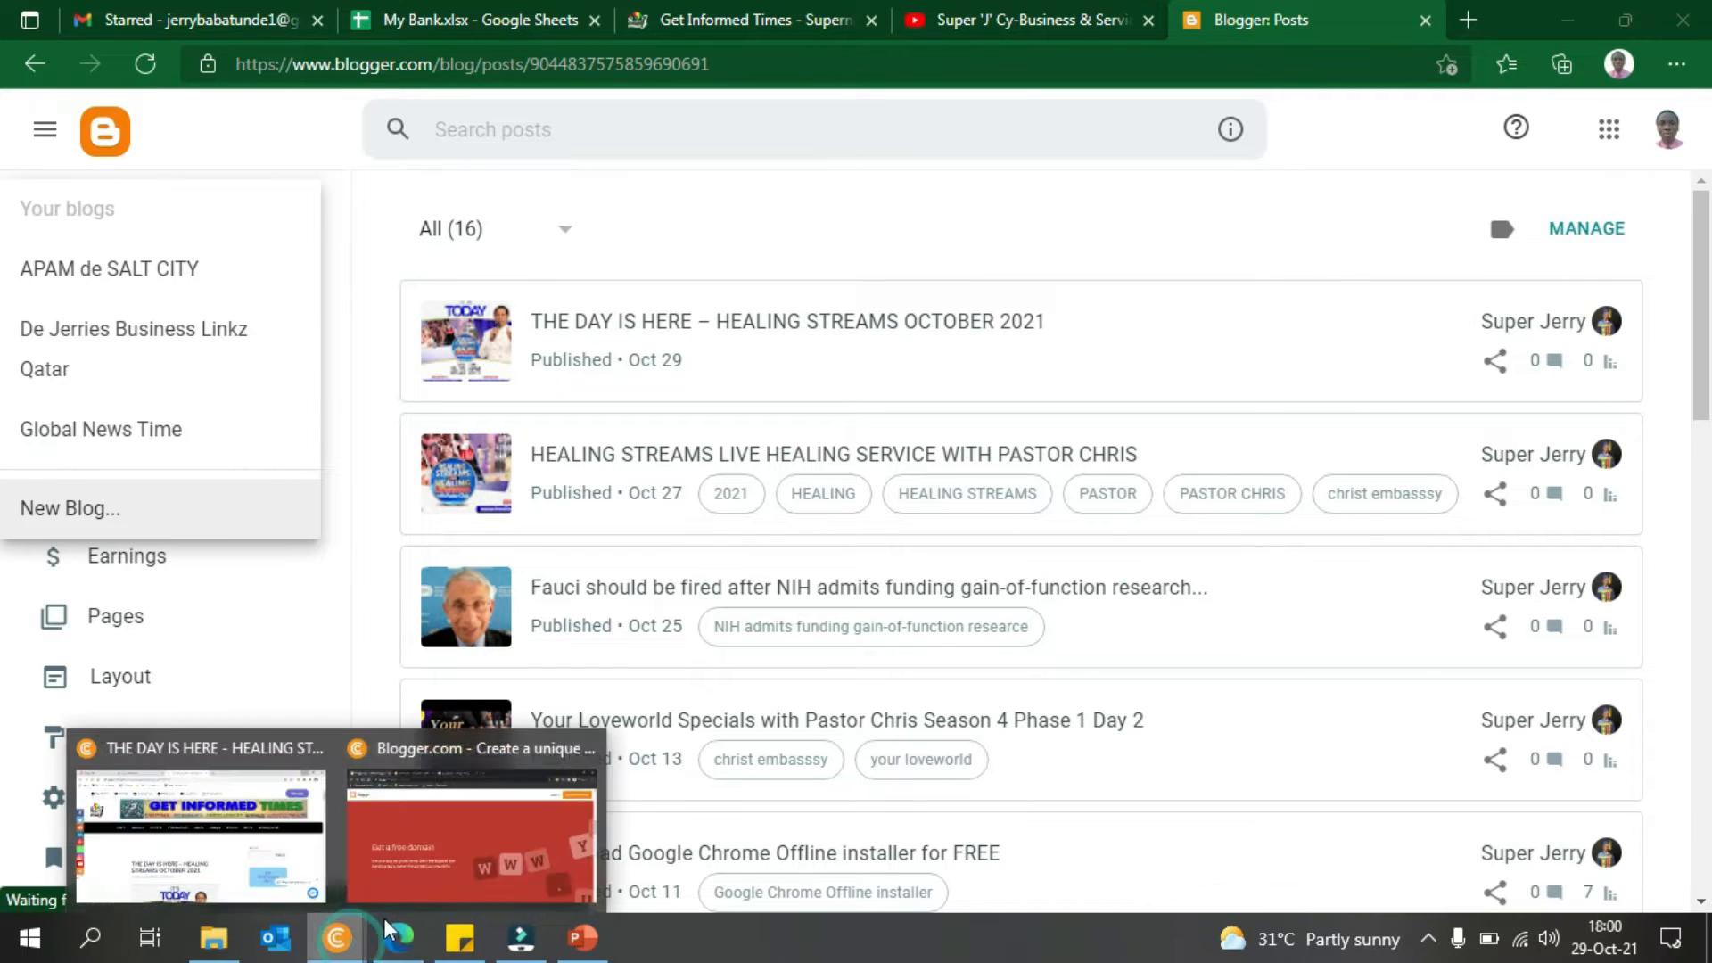
left_click(414, 896)
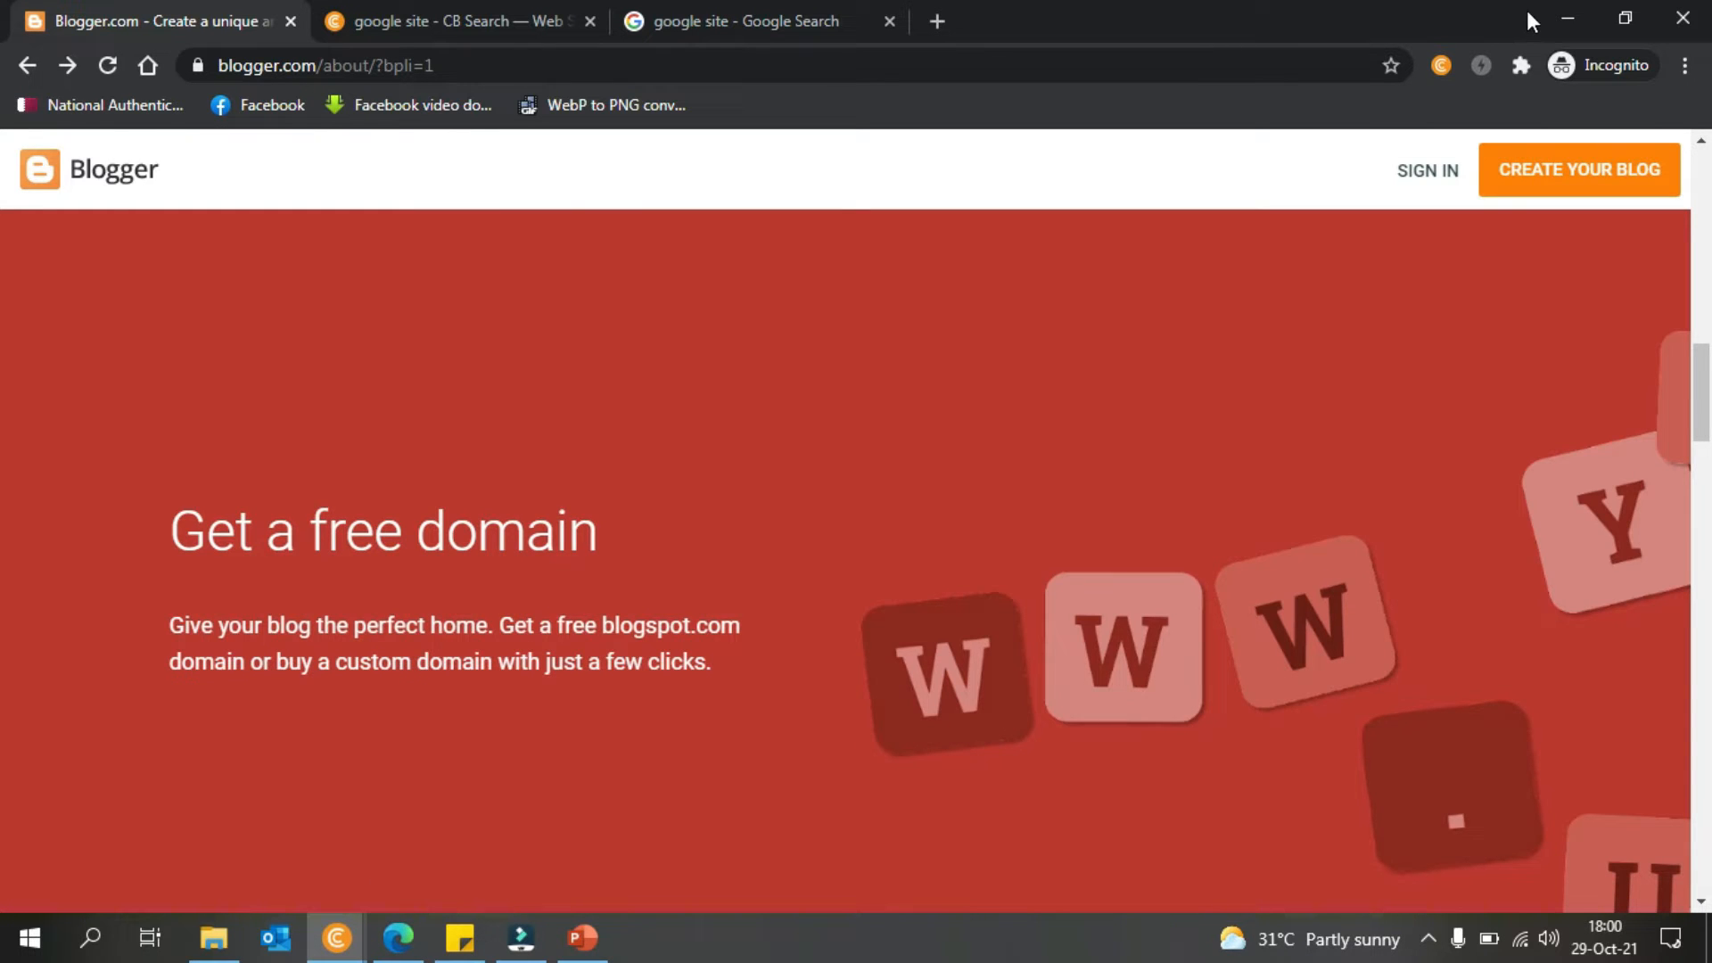
left_click(1559, 10)
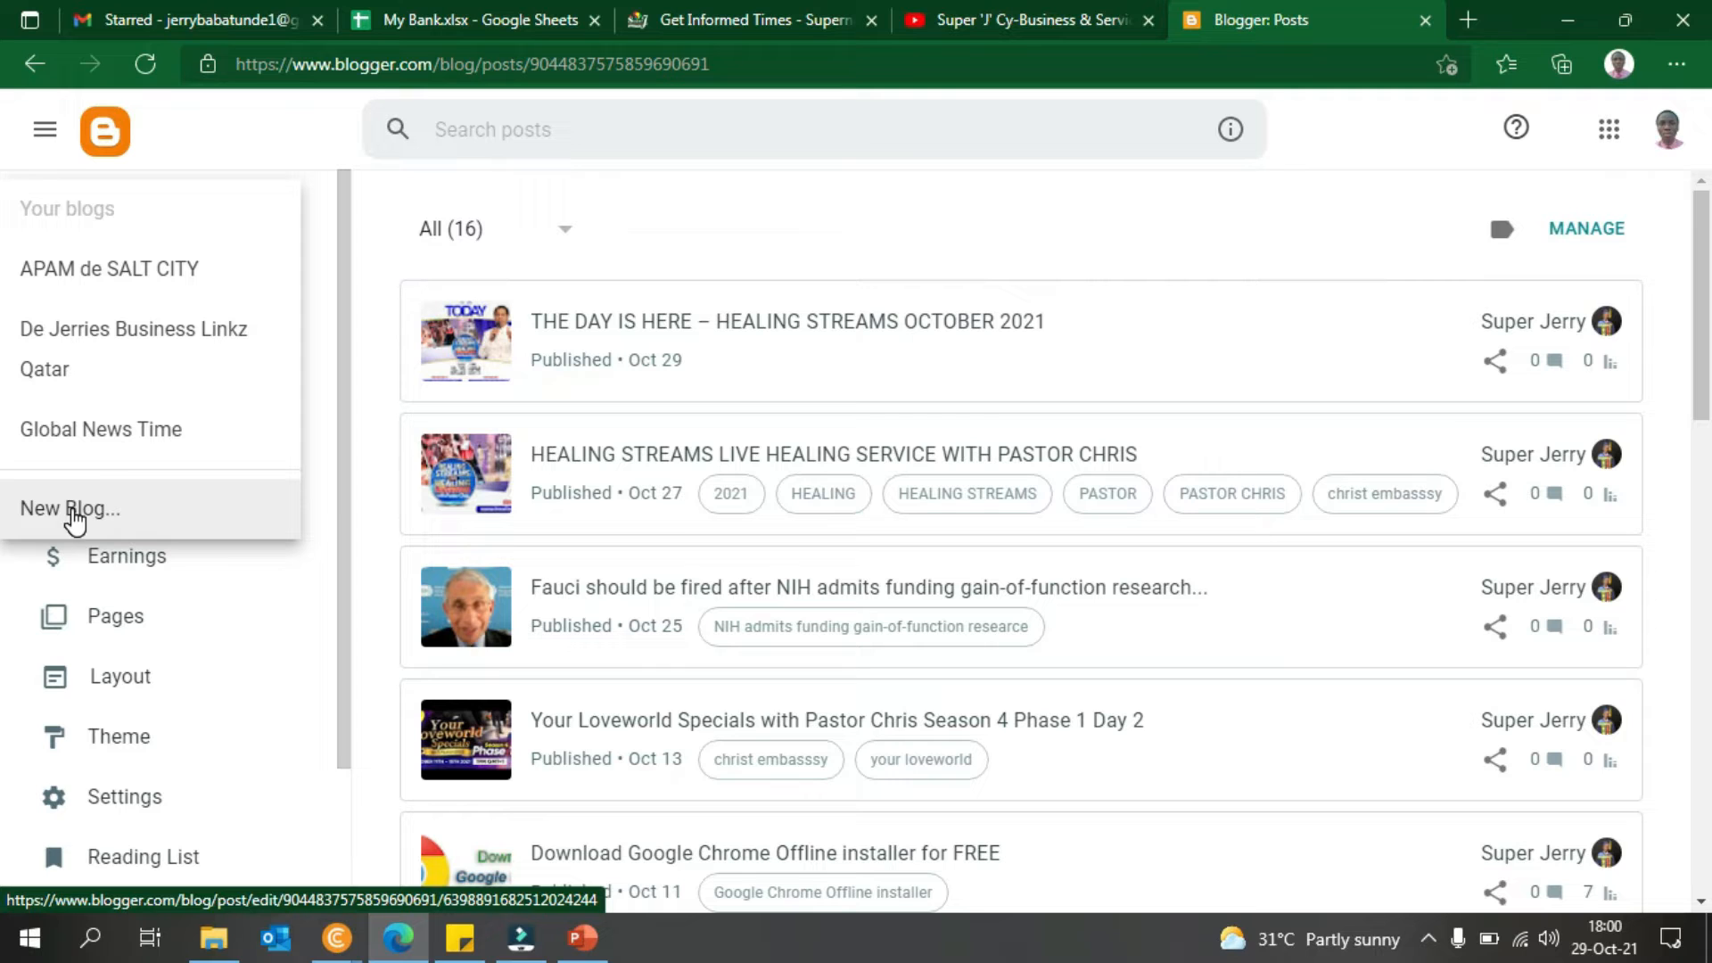
- Start a new blog and type the title 'trainingongettingafreewebsite', correcting typos along the way
left_click(126, 501)
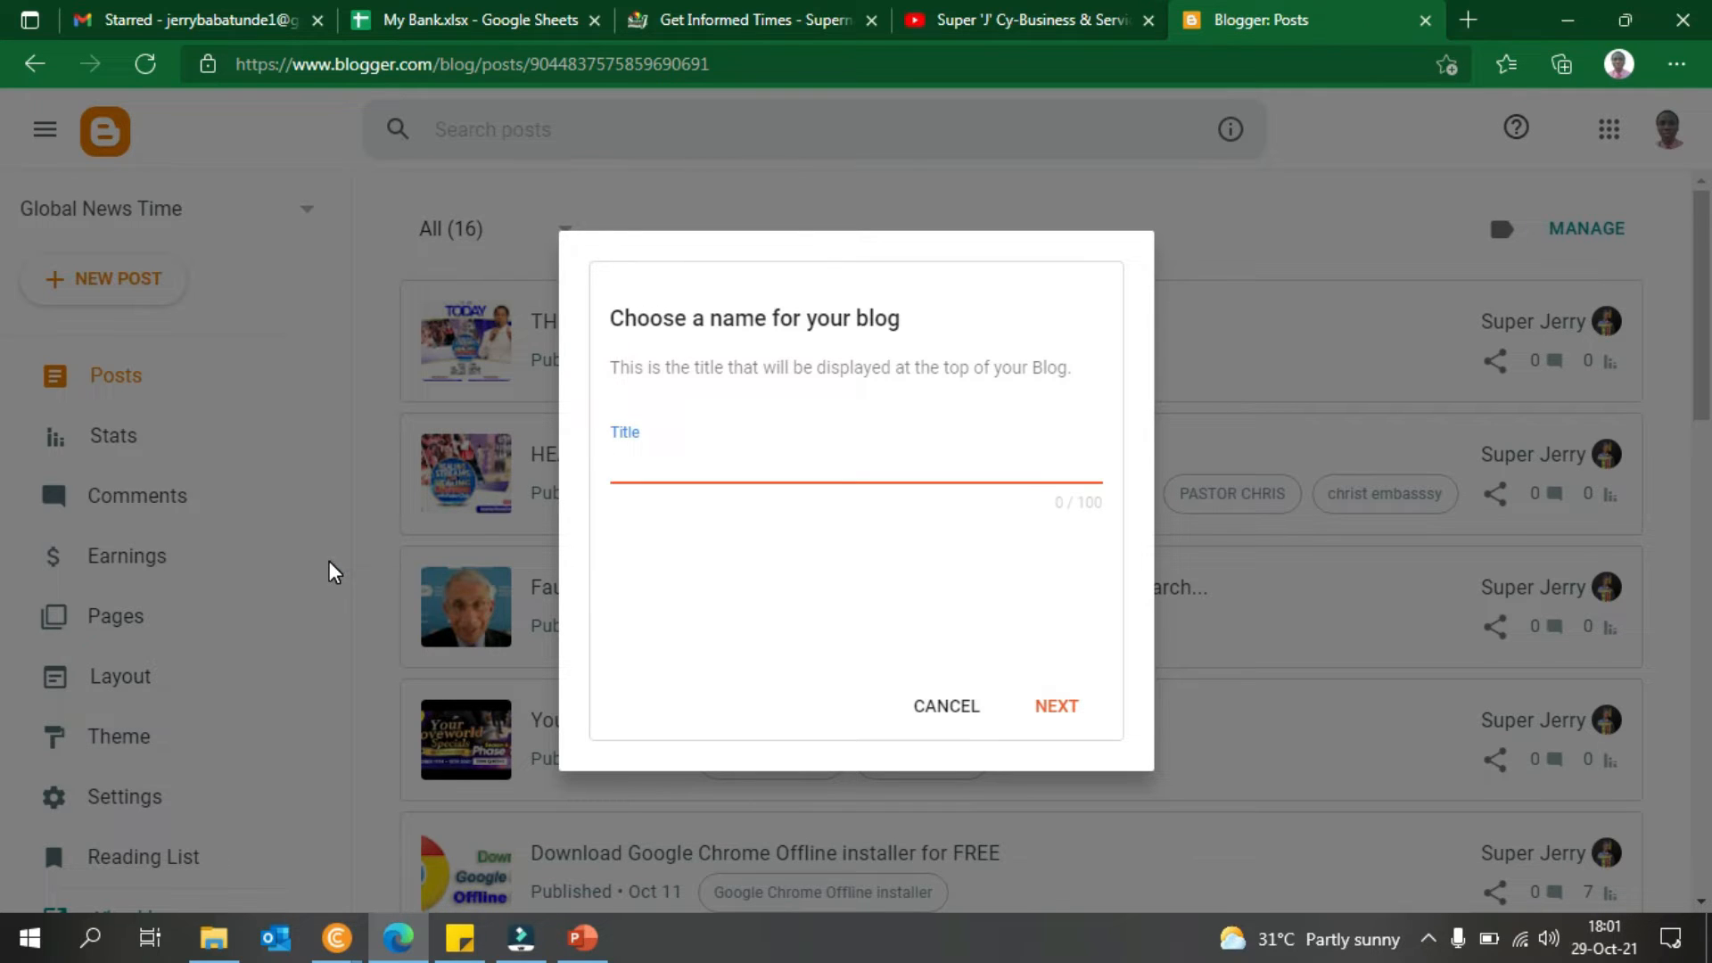
type("trainingongetting")
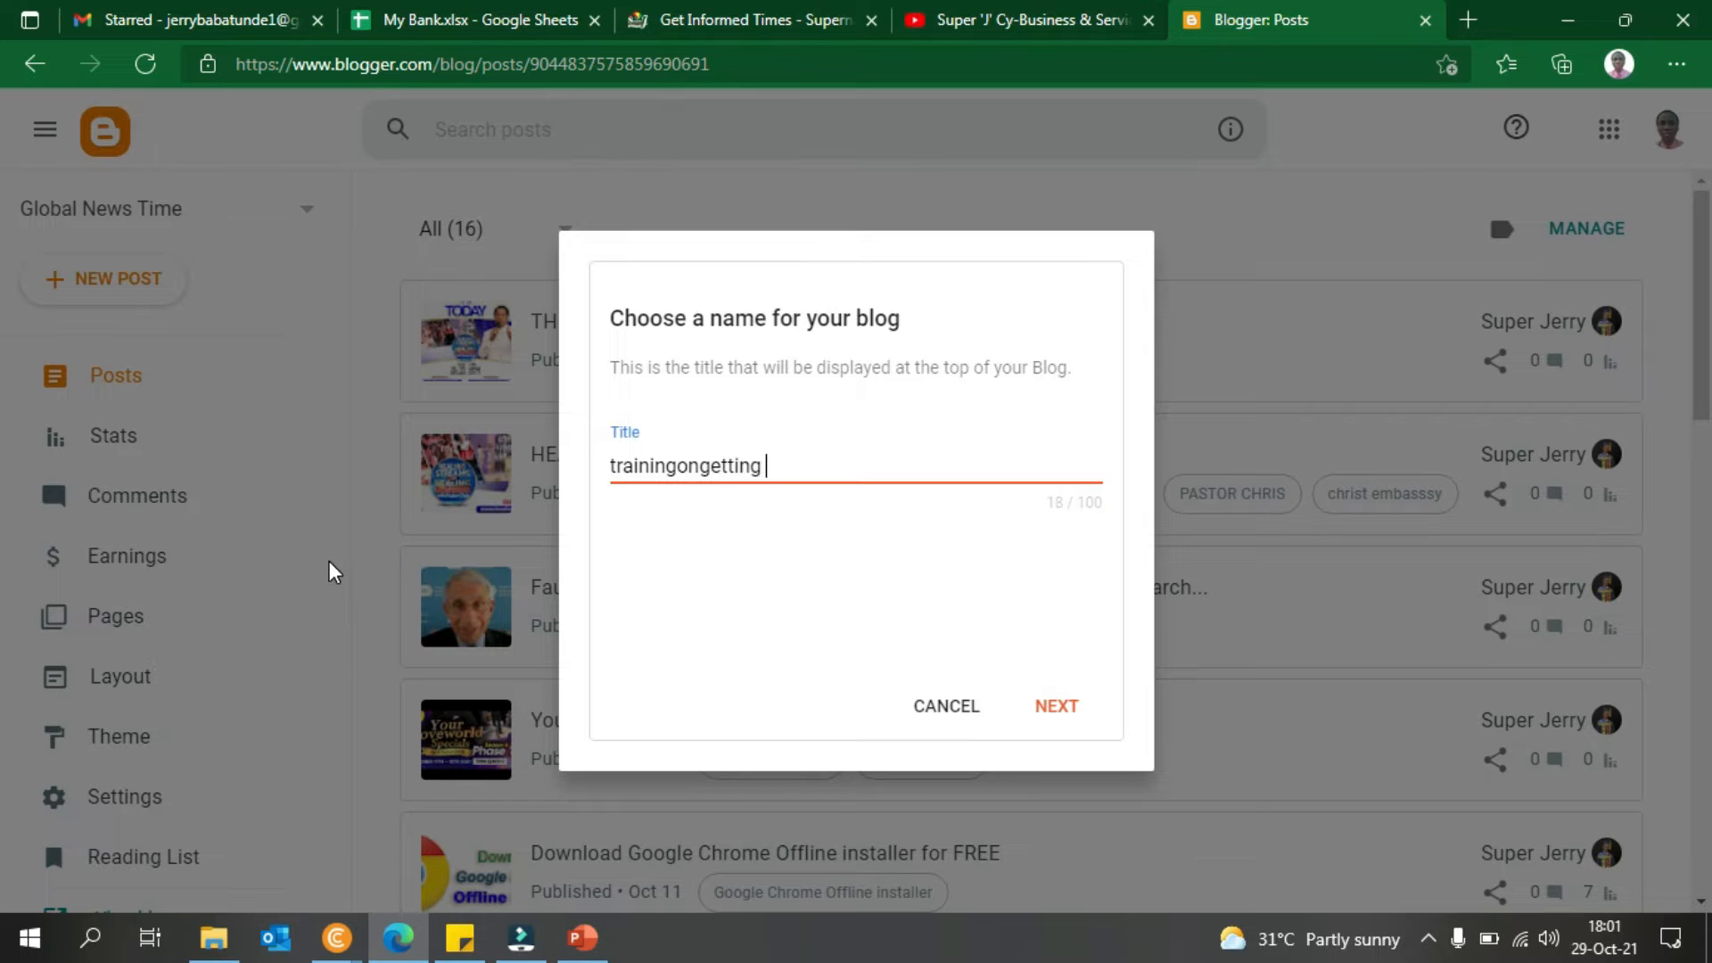
type("afreesw")
key("BackSpace")
key("BackSpace")
type("w")
key("BackSpace")
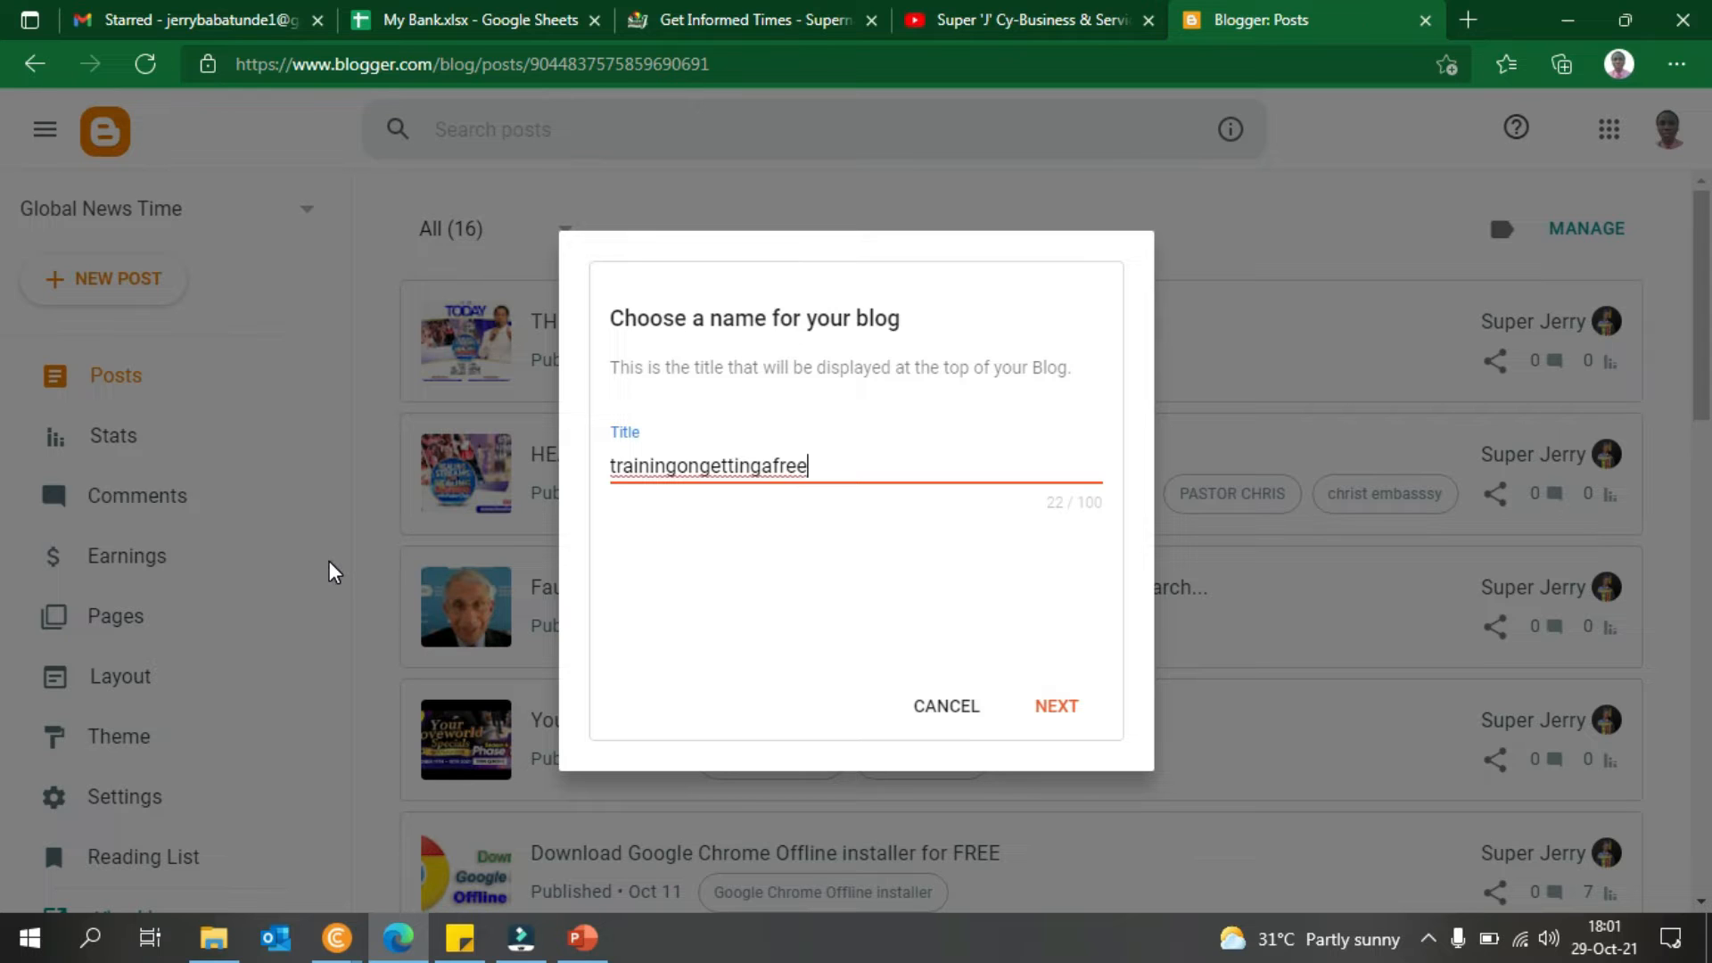
type("webs")
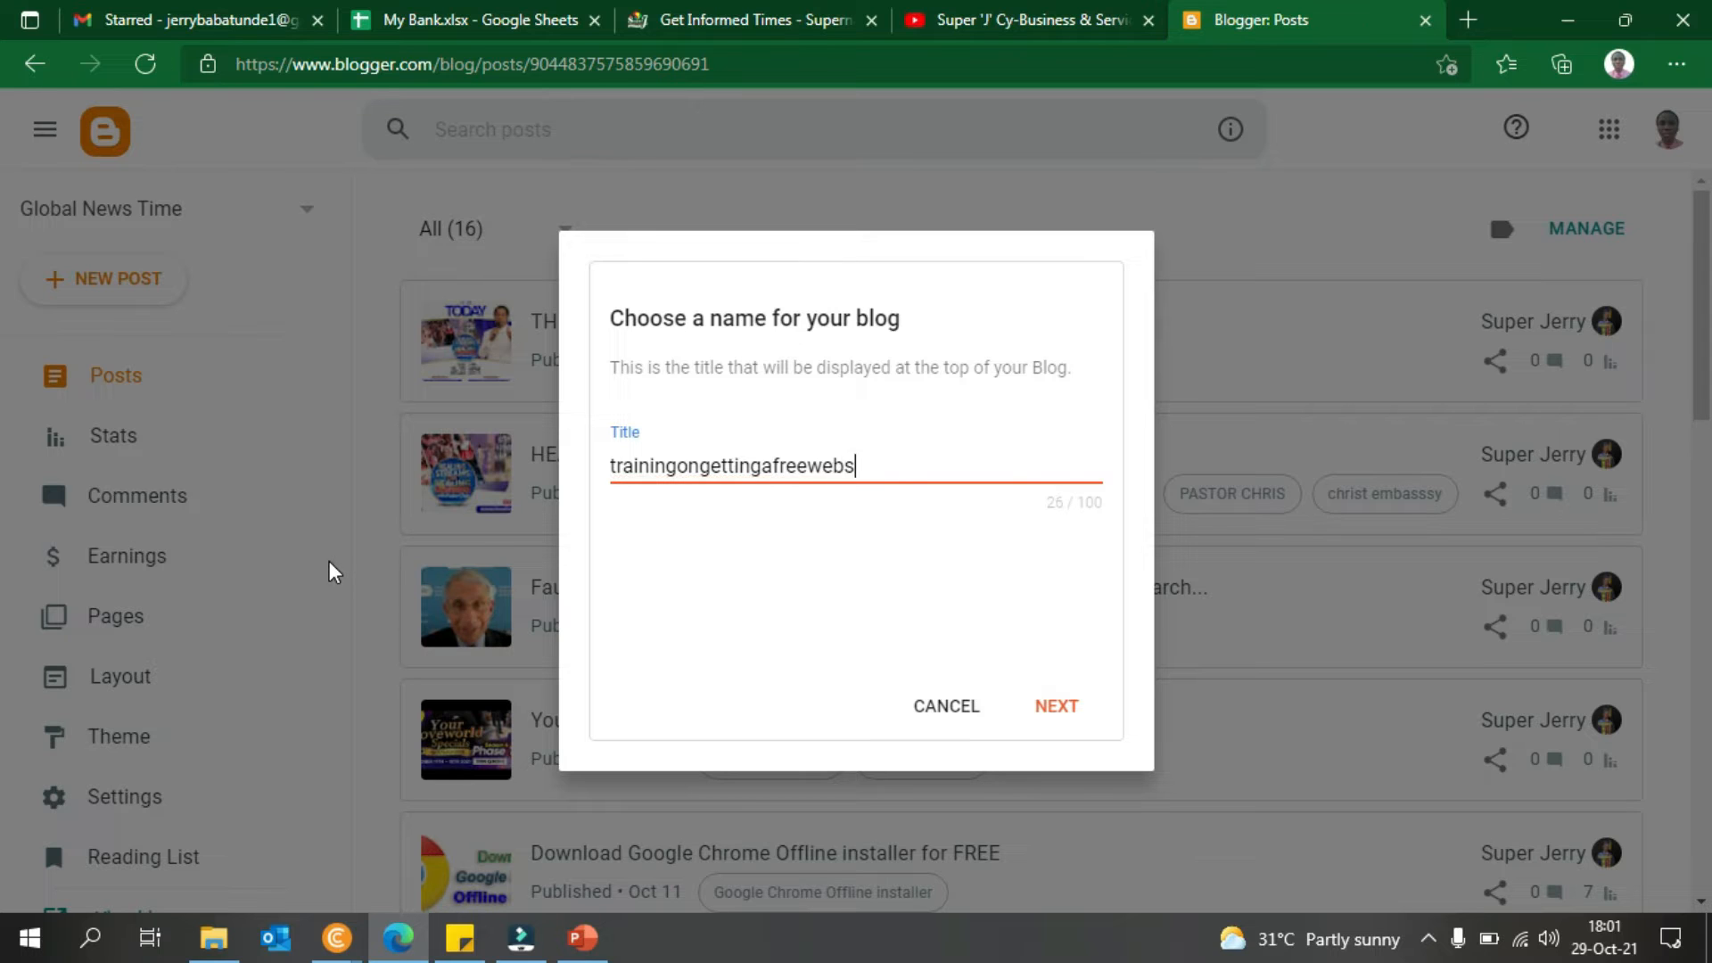
type("ite")
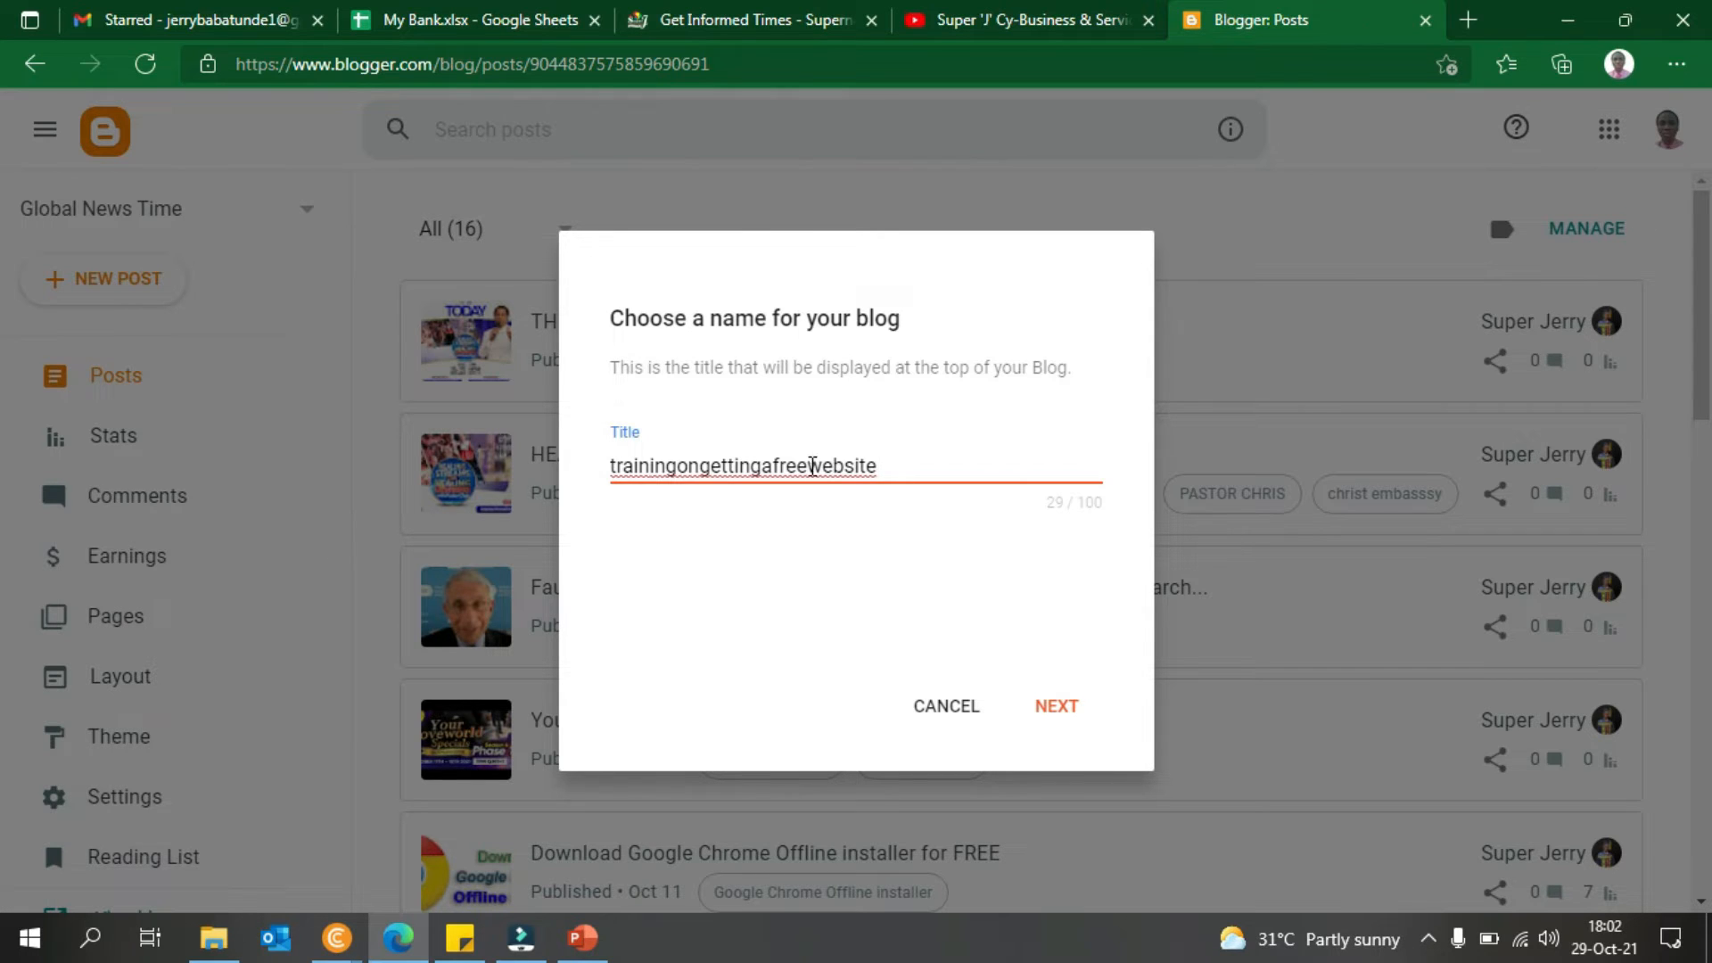
- Space out the title as 'training on getting a free website' and continue to the address step
left_click(678, 468)
key("Right")
key("Right")
key("Right")
key("Right")
key("Right")
key("Right")
key("Right")
key("Right")
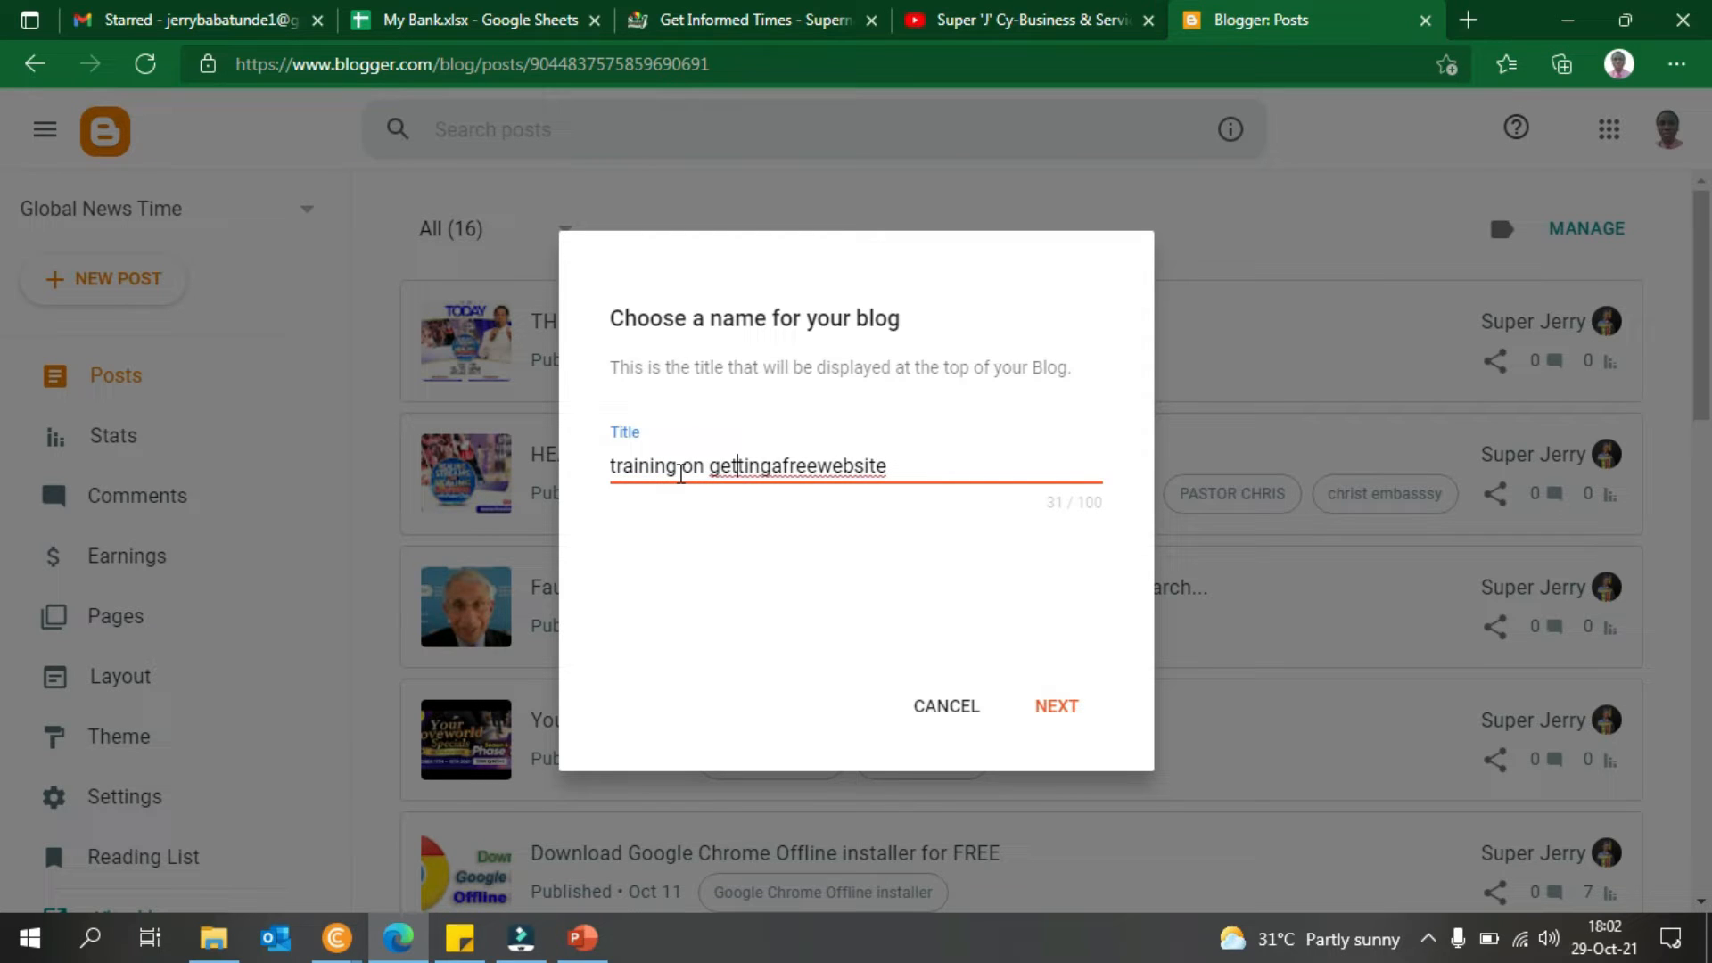
key("Right")
key("Right")
key("Right")
key("Right")
key("Right")
key("Right")
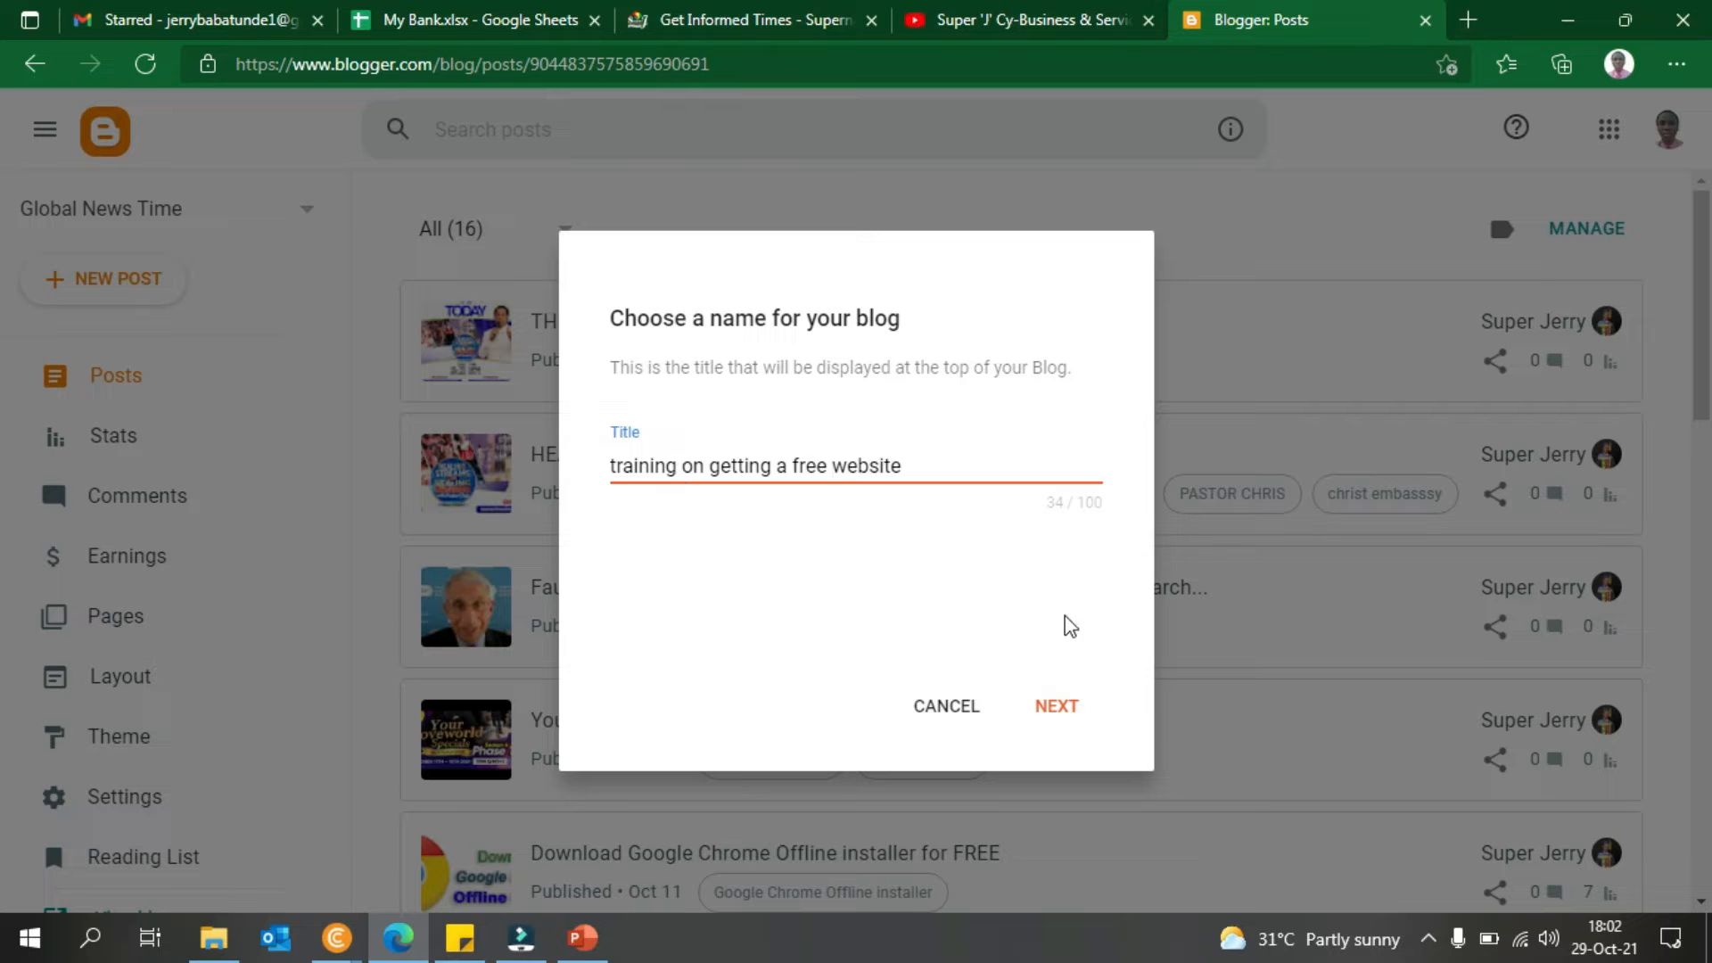
left_click(1052, 707)
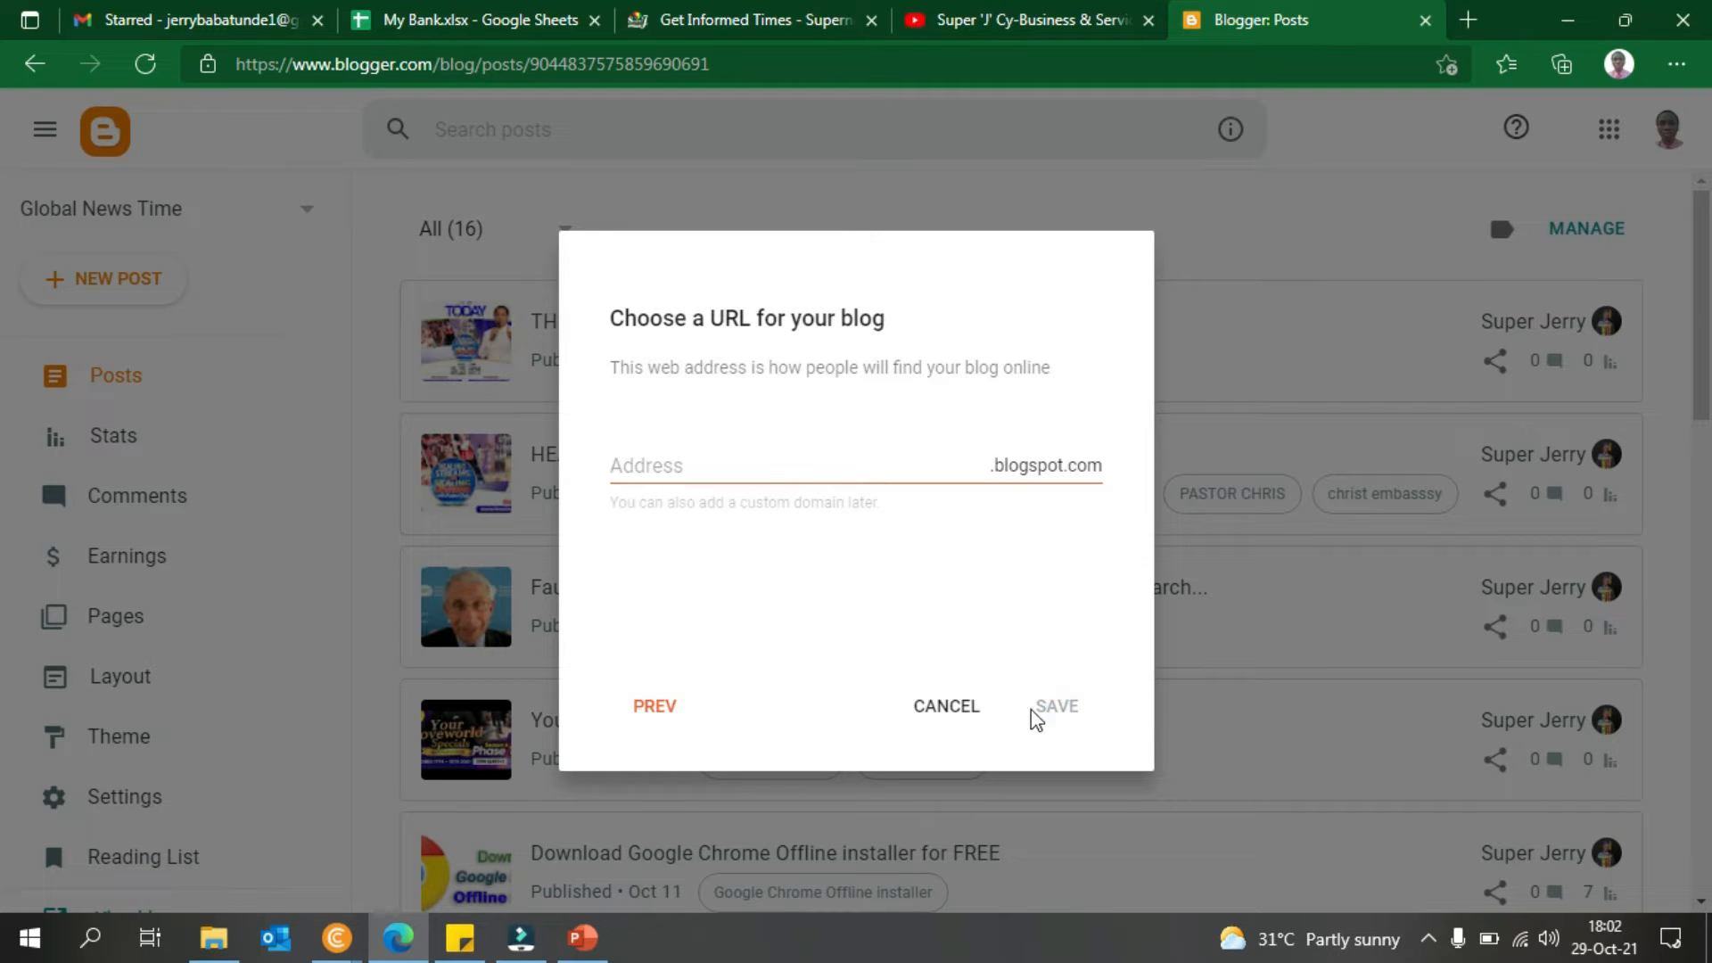
- Go back to the name step and remove the spaces between the title's words
left_click(642, 706)
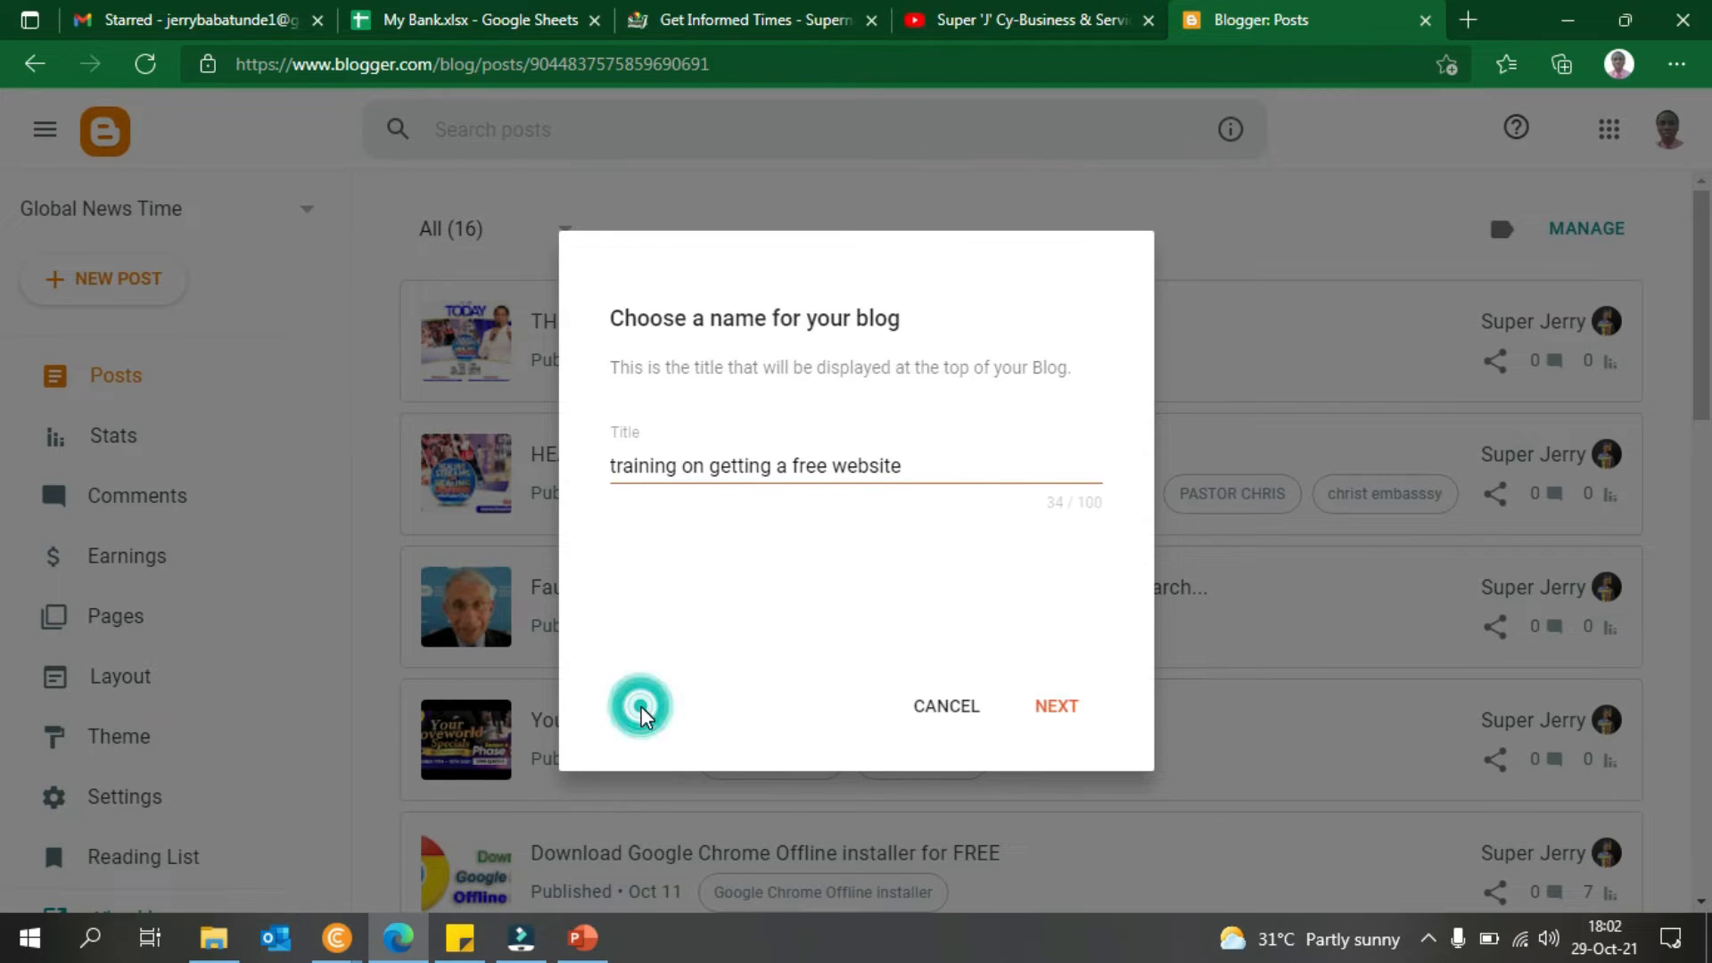
left_click(676, 460)
key("BackSpace")
key("Delete")
key("Right")
key("Right")
key("Right")
key("Right")
key("Right")
key("Right")
key("Right")
key("Delete")
key("Right")
key("Delete")
key("Right")
key("Right")
key("Right")
key("Right")
key("Delete")
key("Right")
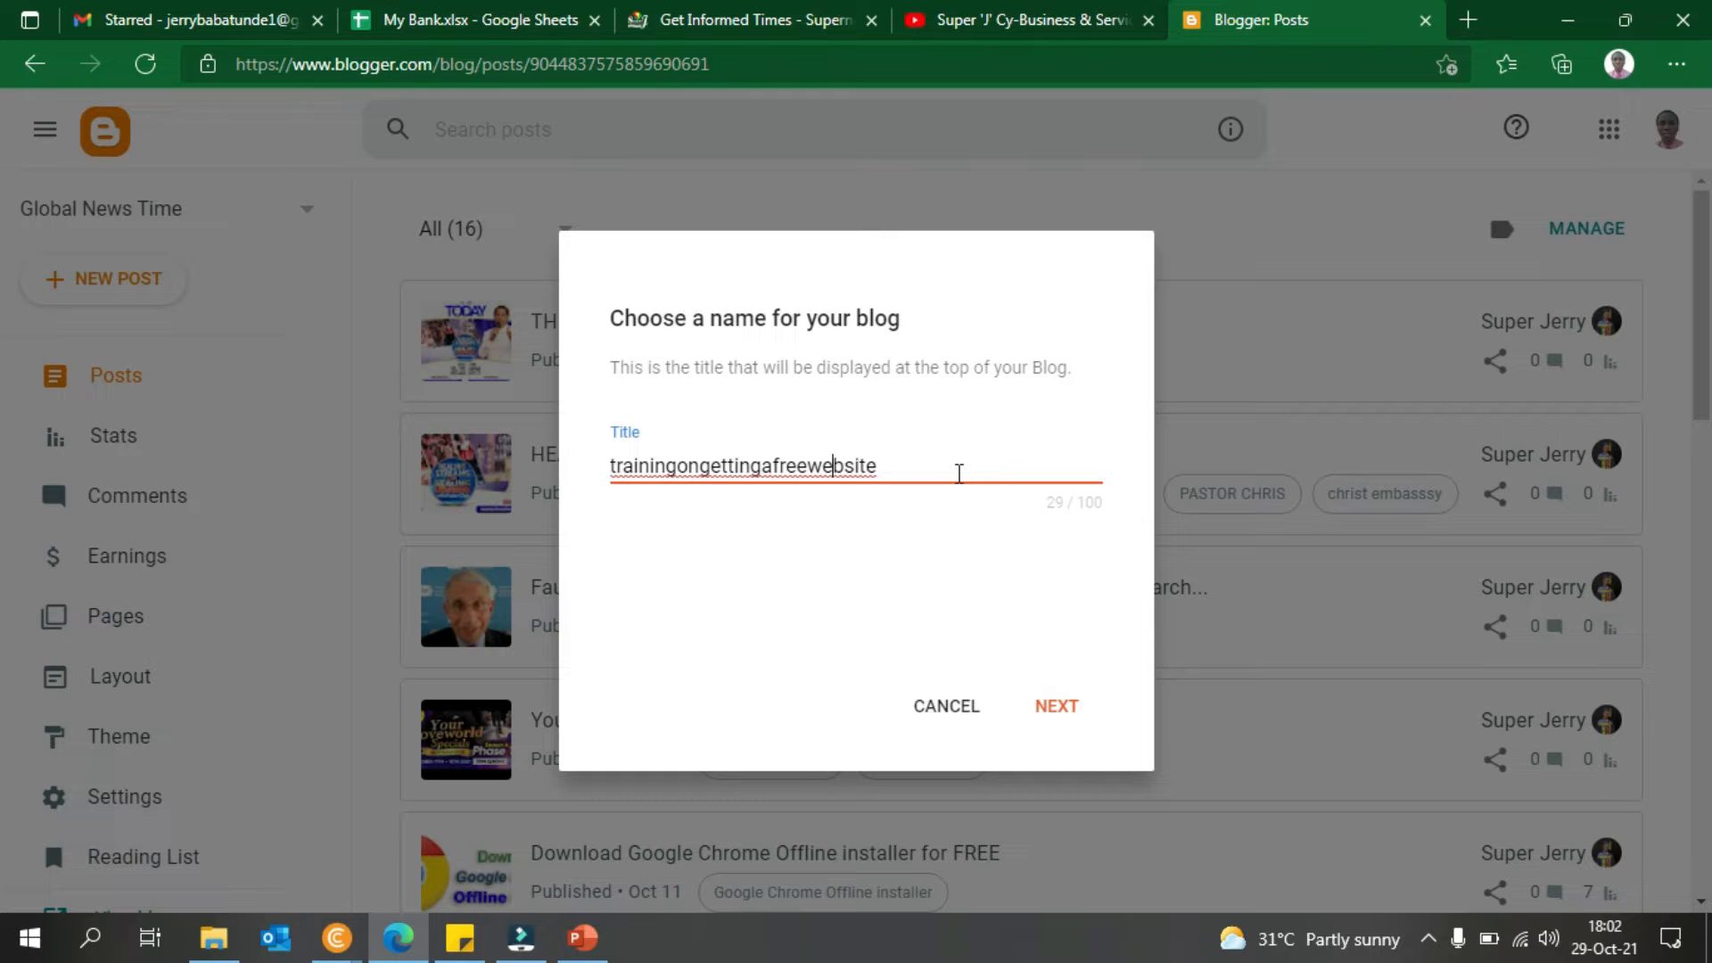
- Proceed to the web address step, then cancel the new-blog setup
left_click_drag(959, 472, 397, 488)
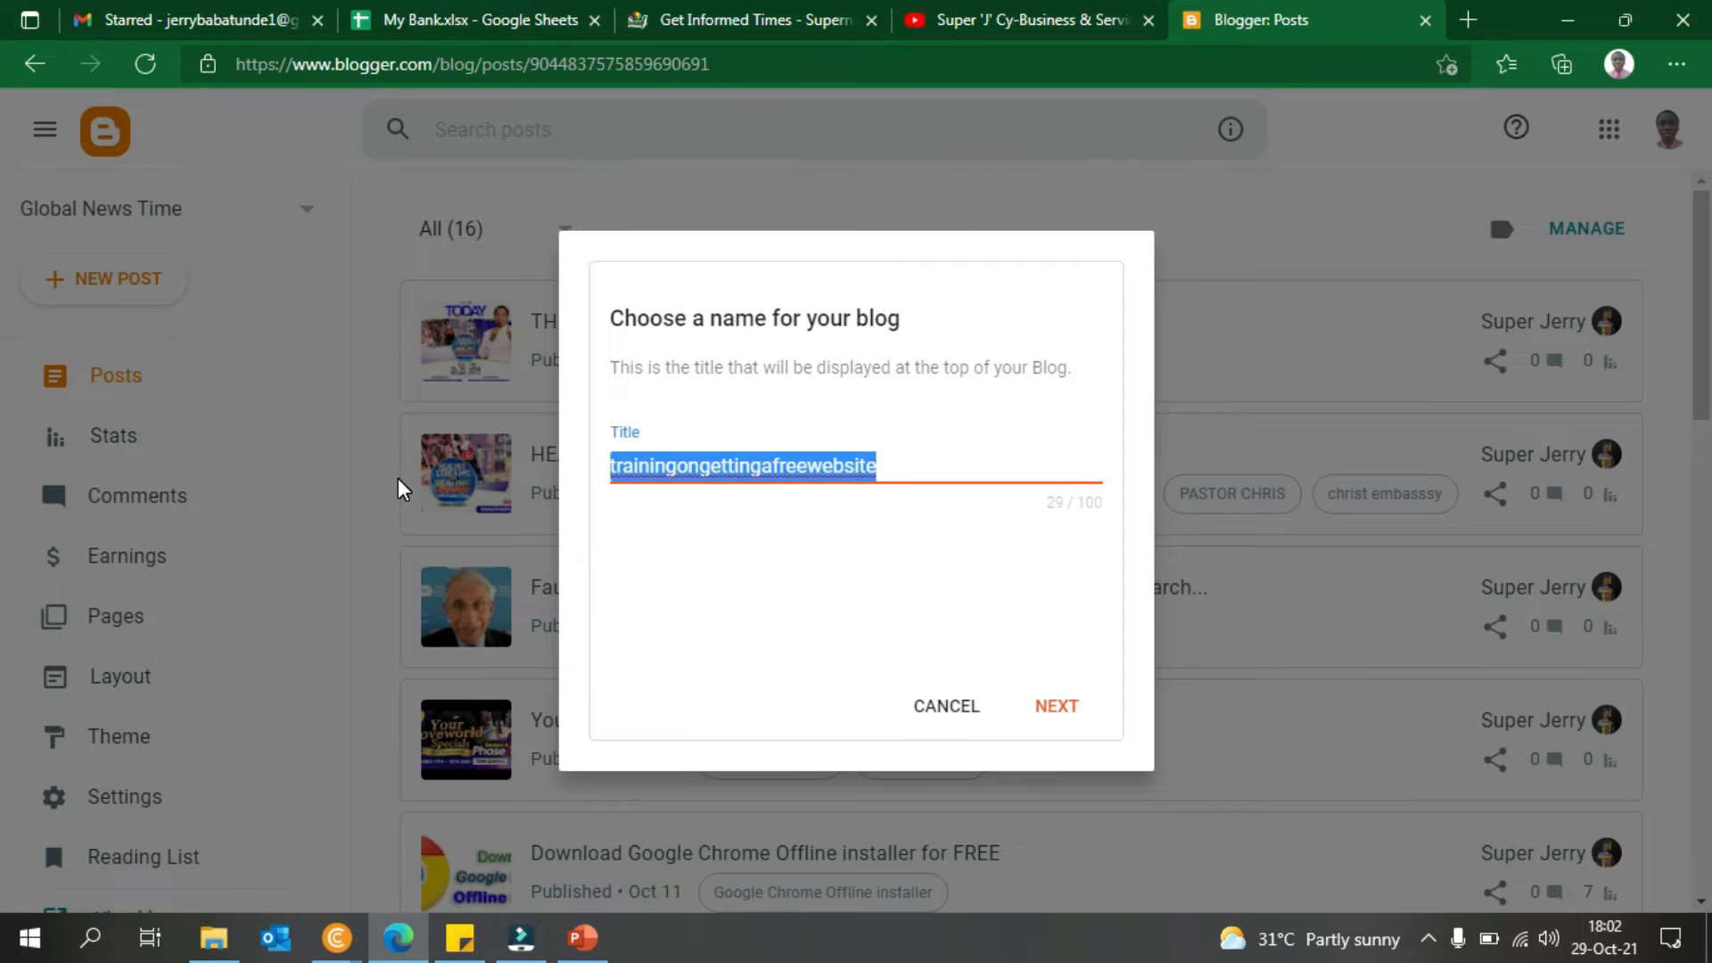
left_click(773, 464)
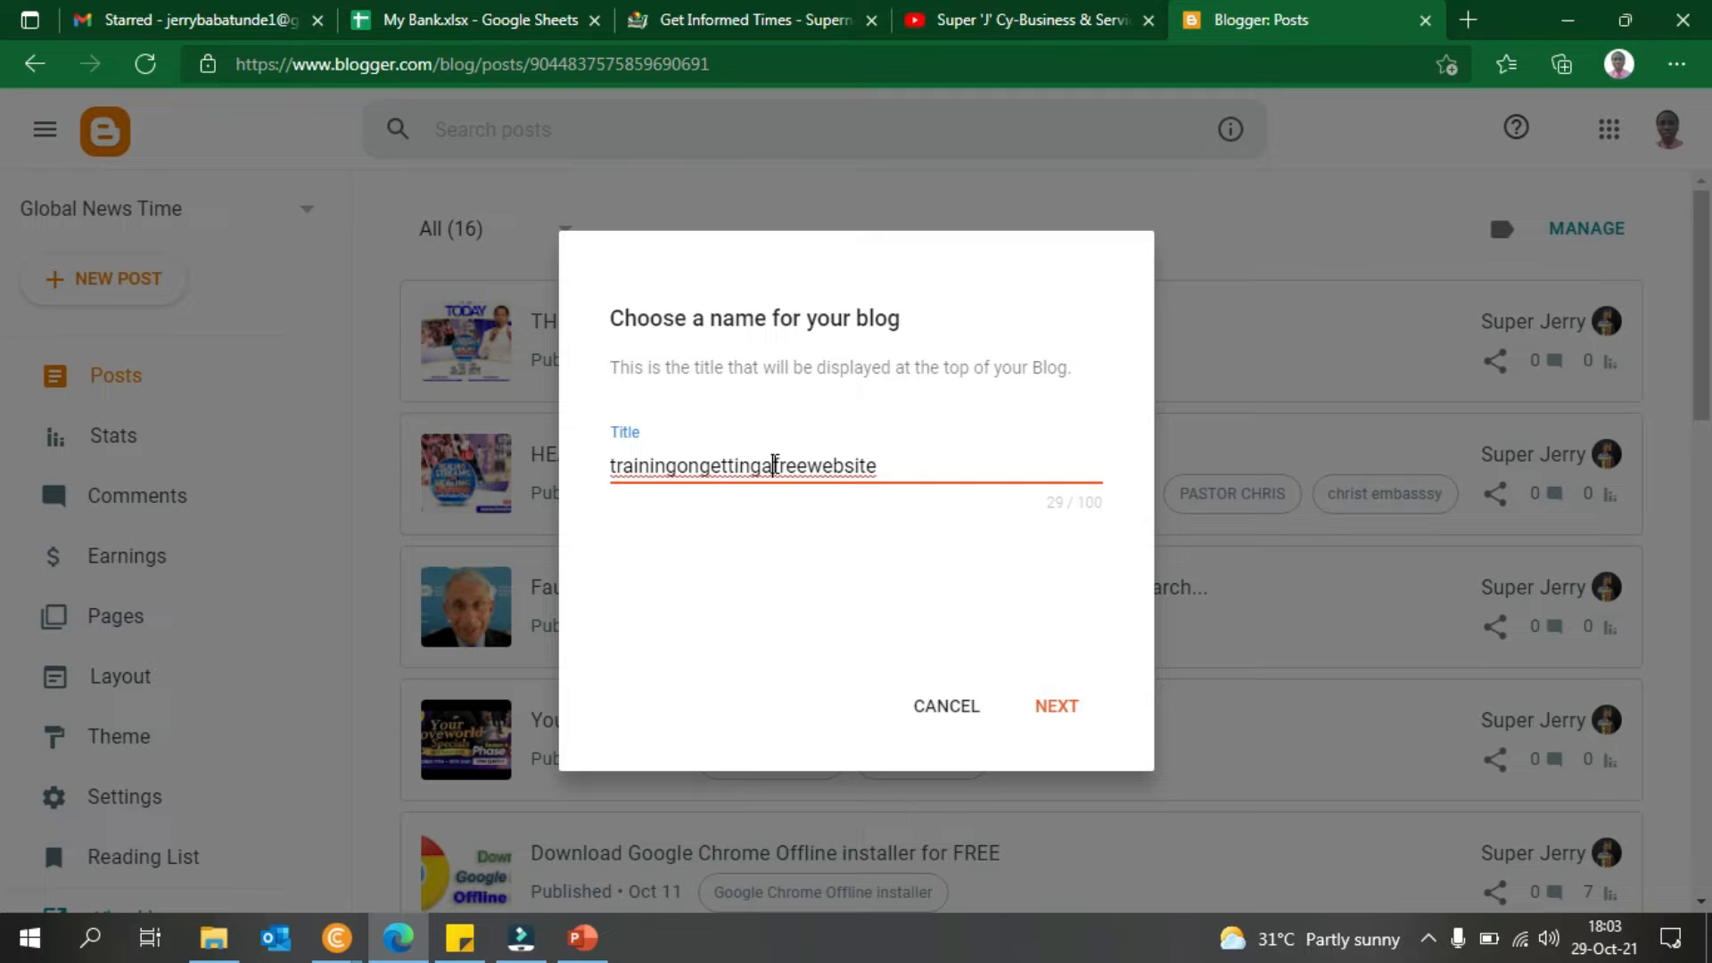
left_click(1067, 707)
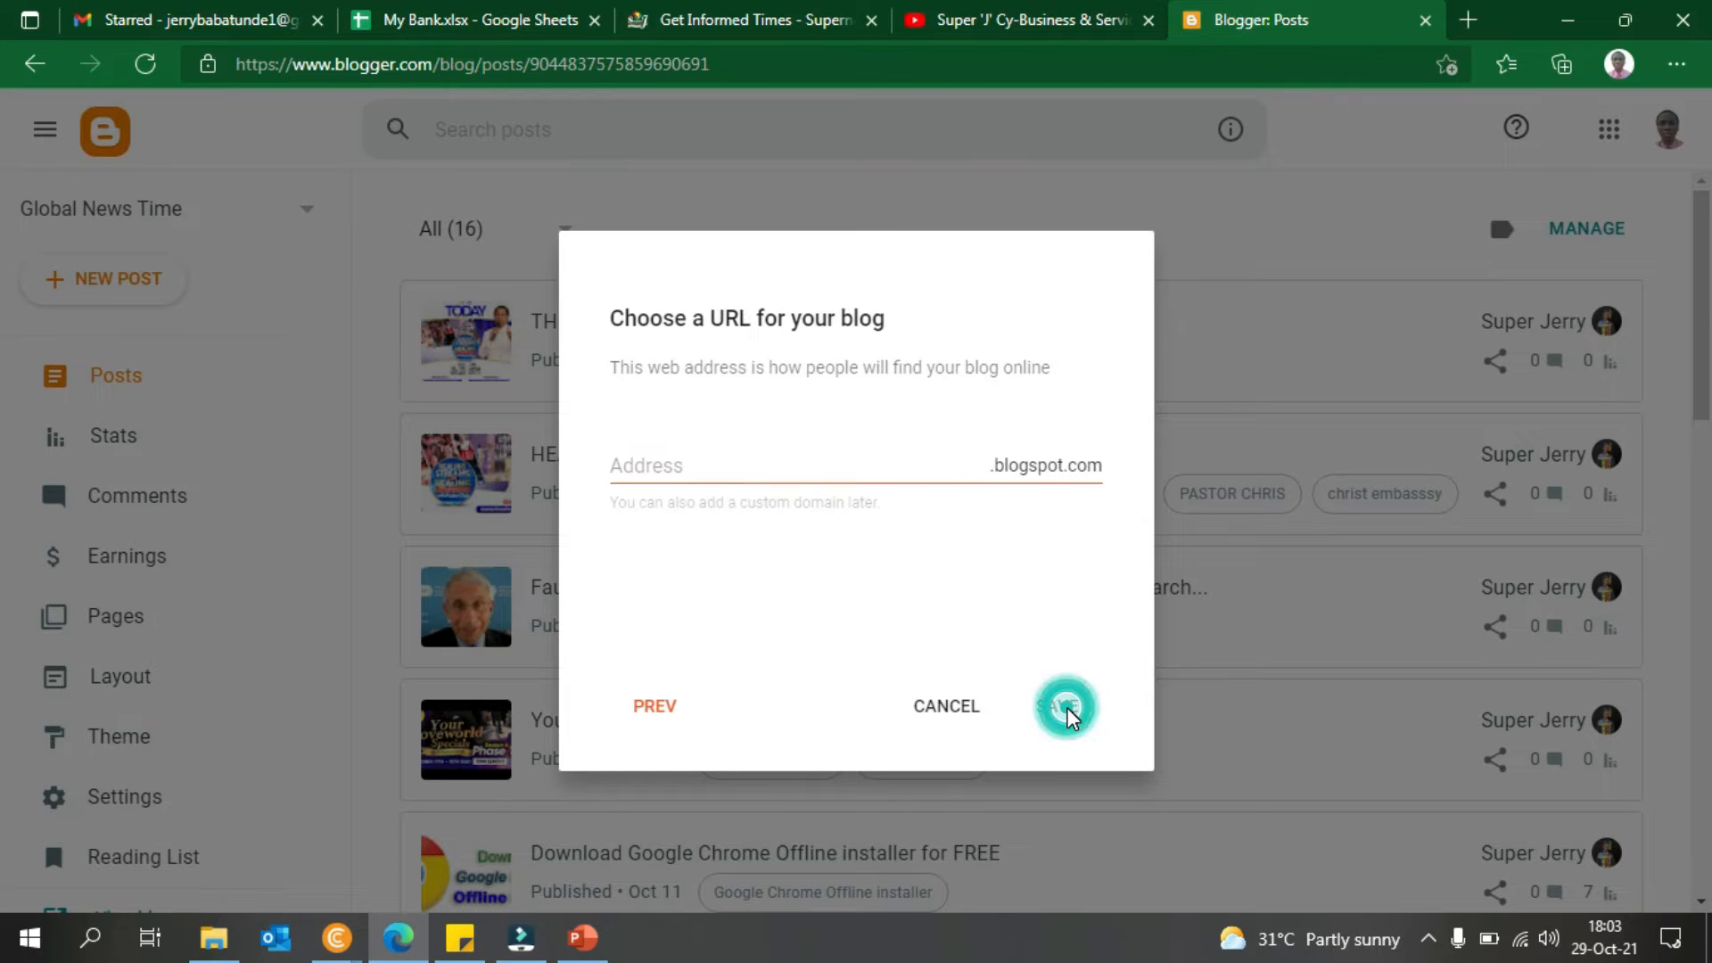
left_click(947, 708)
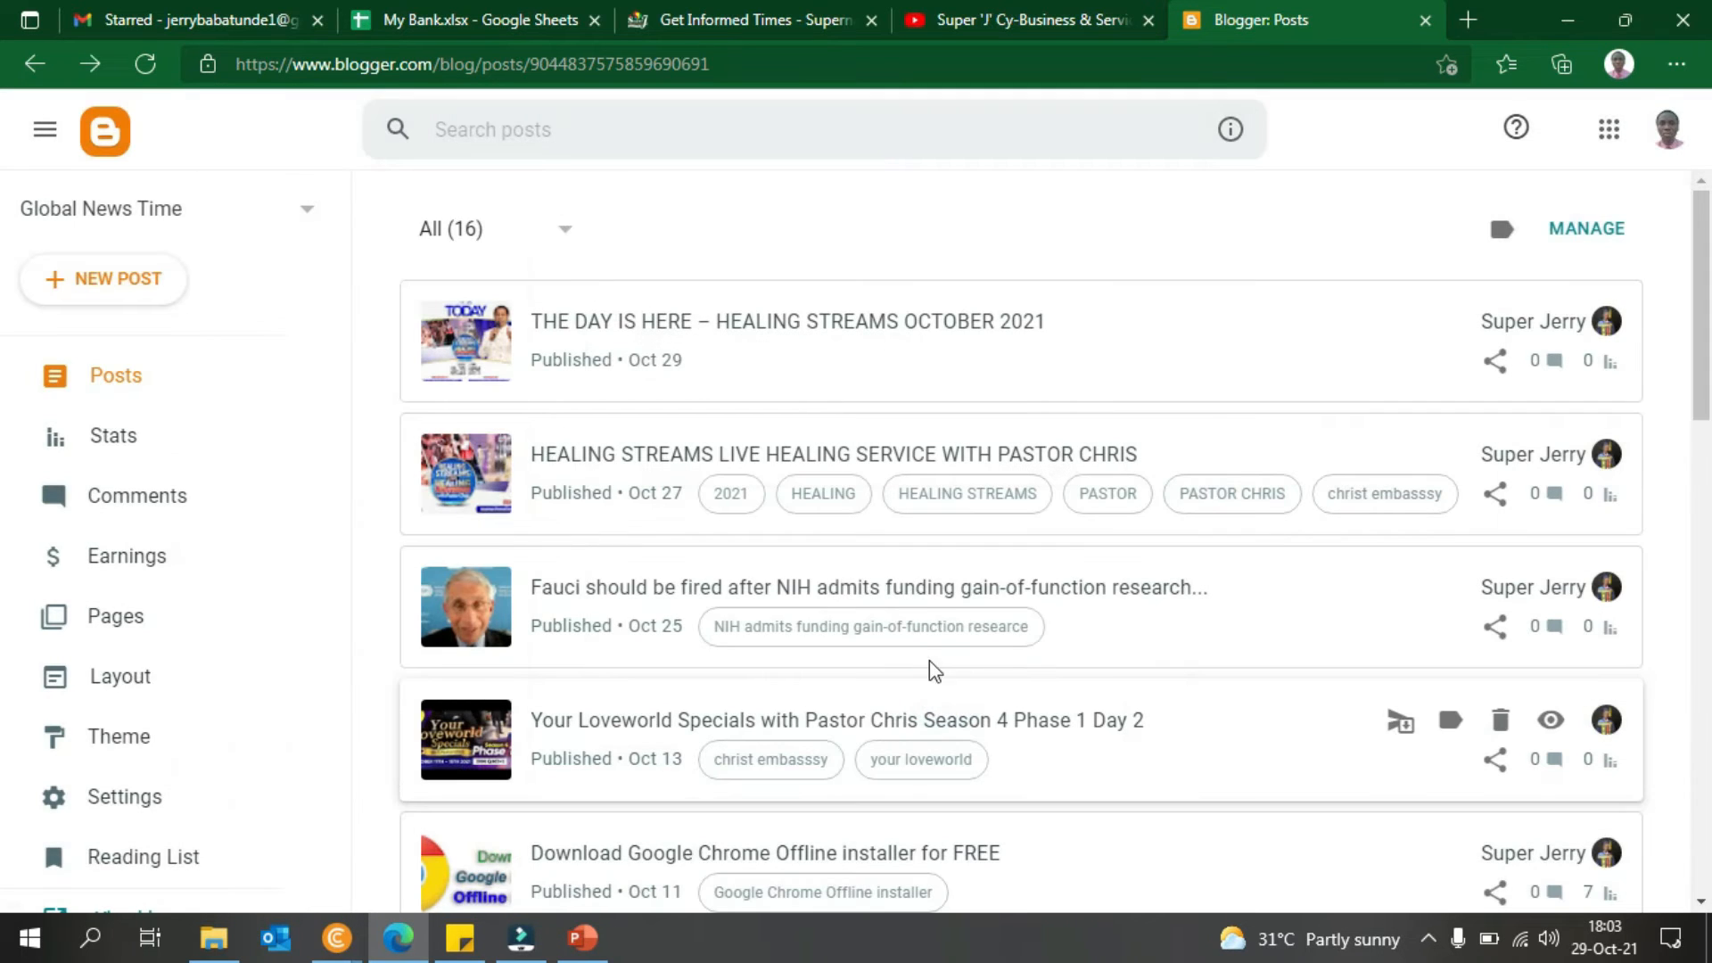
- Start a new blog titled 'TRAINING ON GETTING A FREE BLOG' and advance to its empty address field
left_click(288, 211)
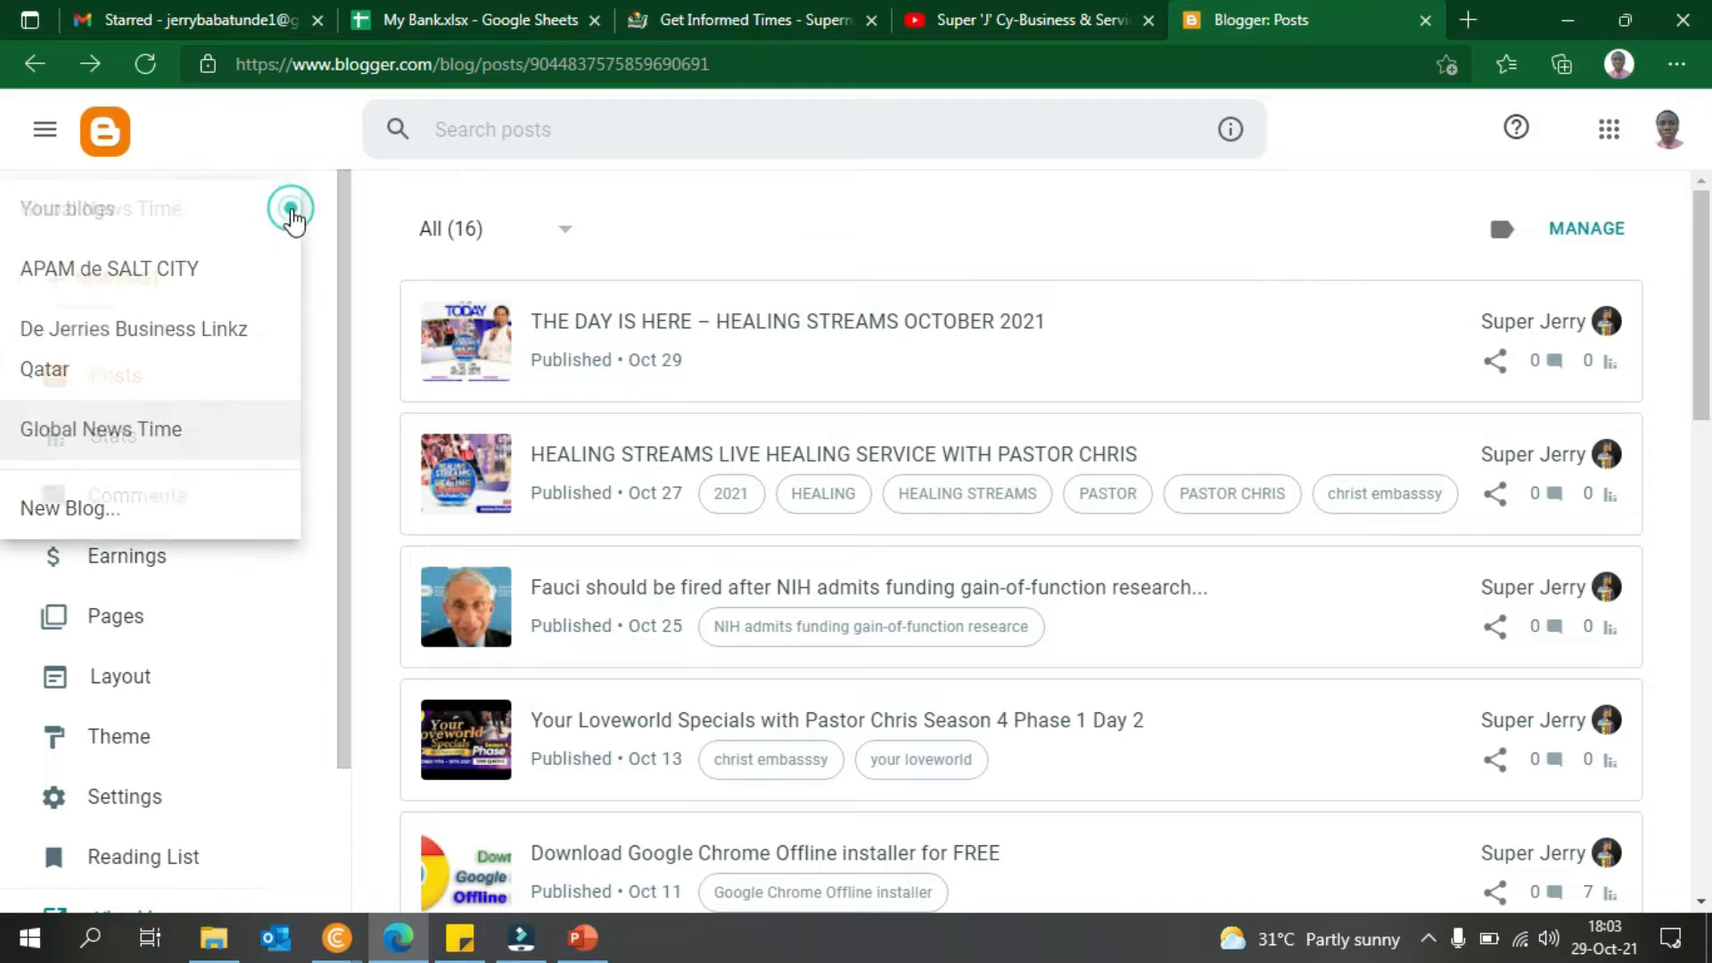
left_click(166, 509)
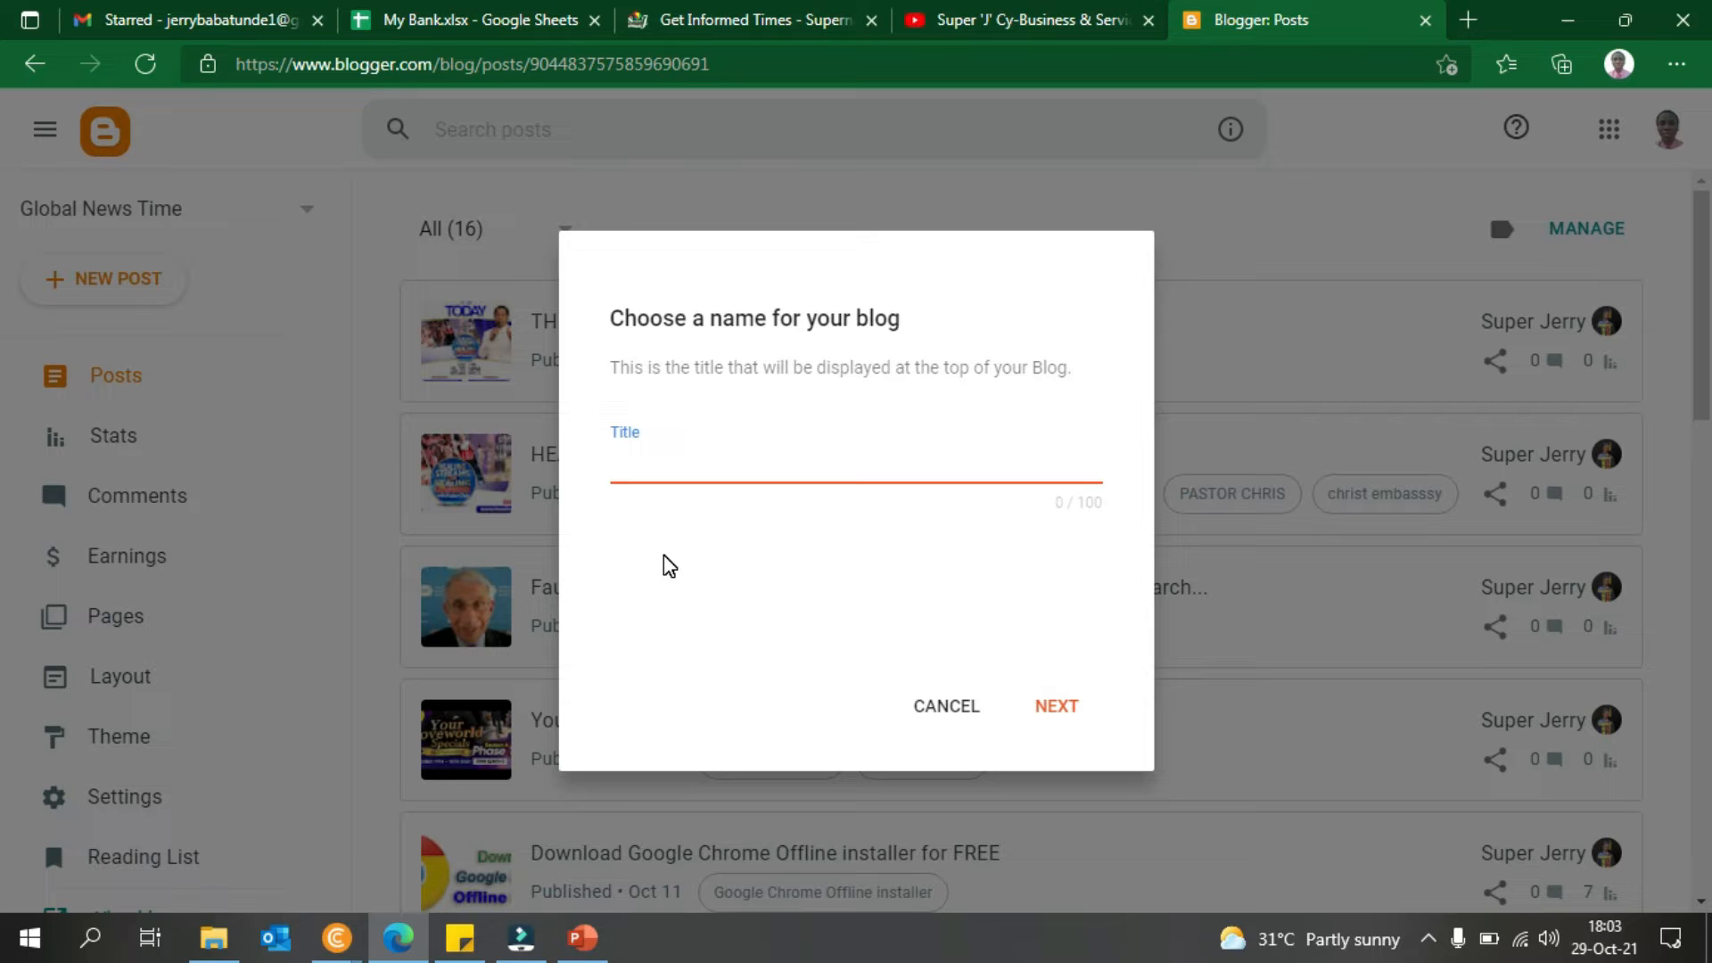
type("TRAINING ON GETTING A FREE BLOG")
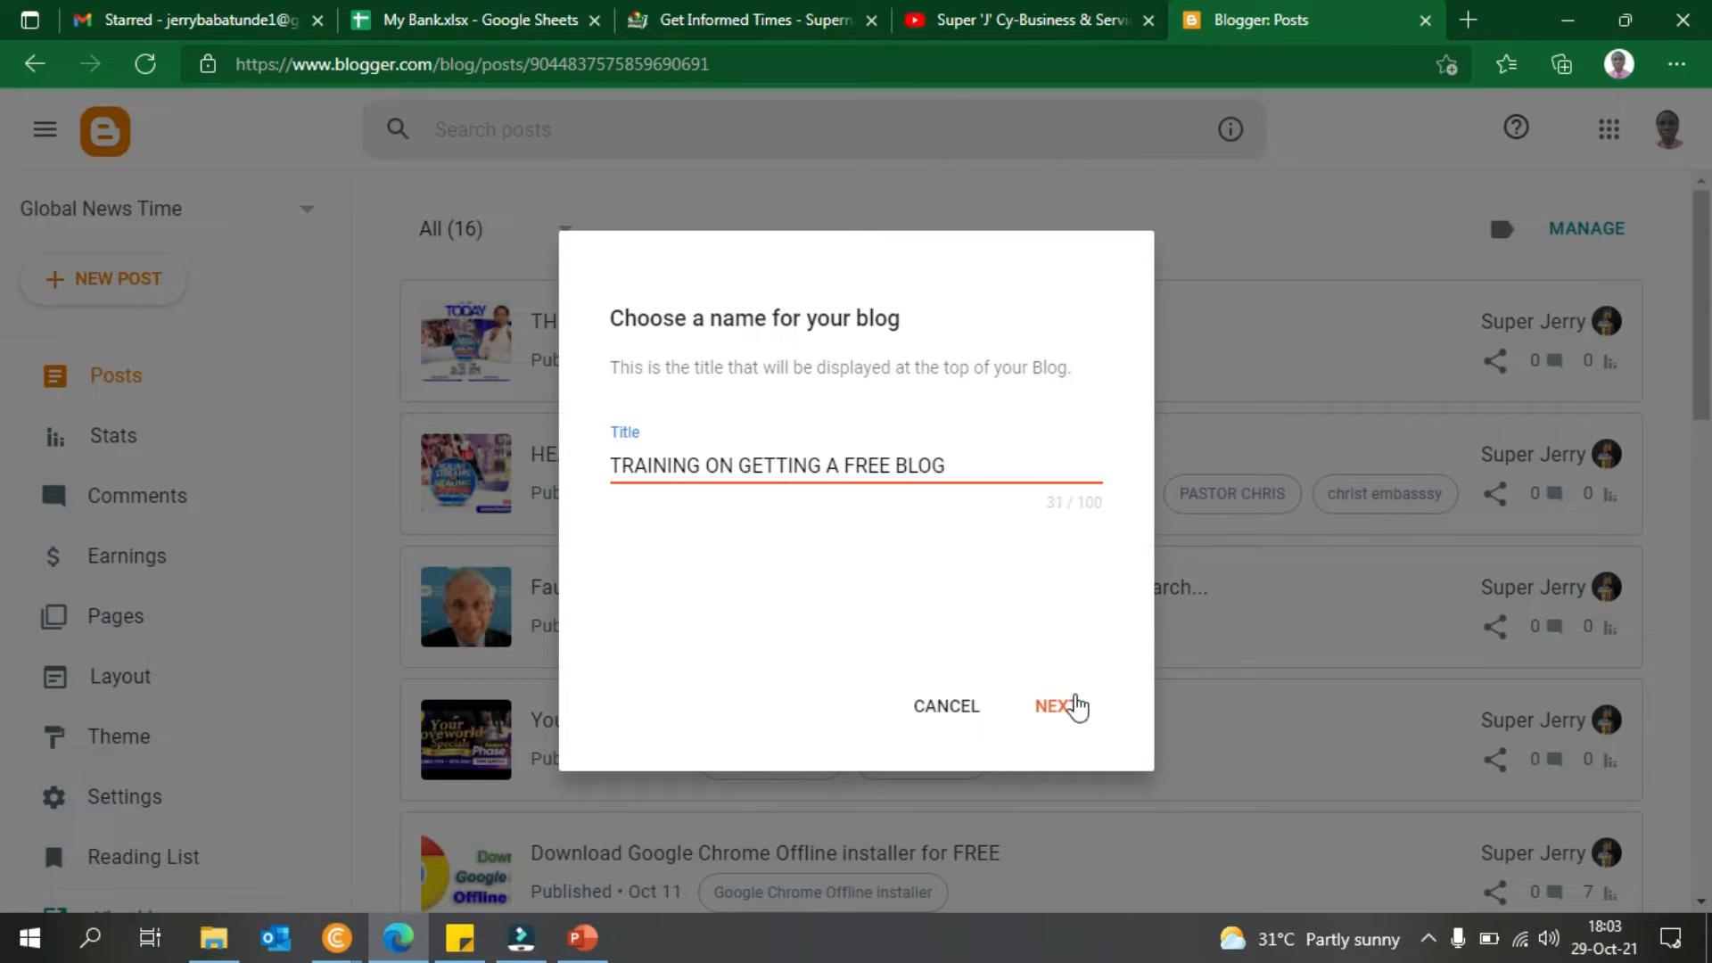
left_click(1076, 707)
left_click(812, 470)
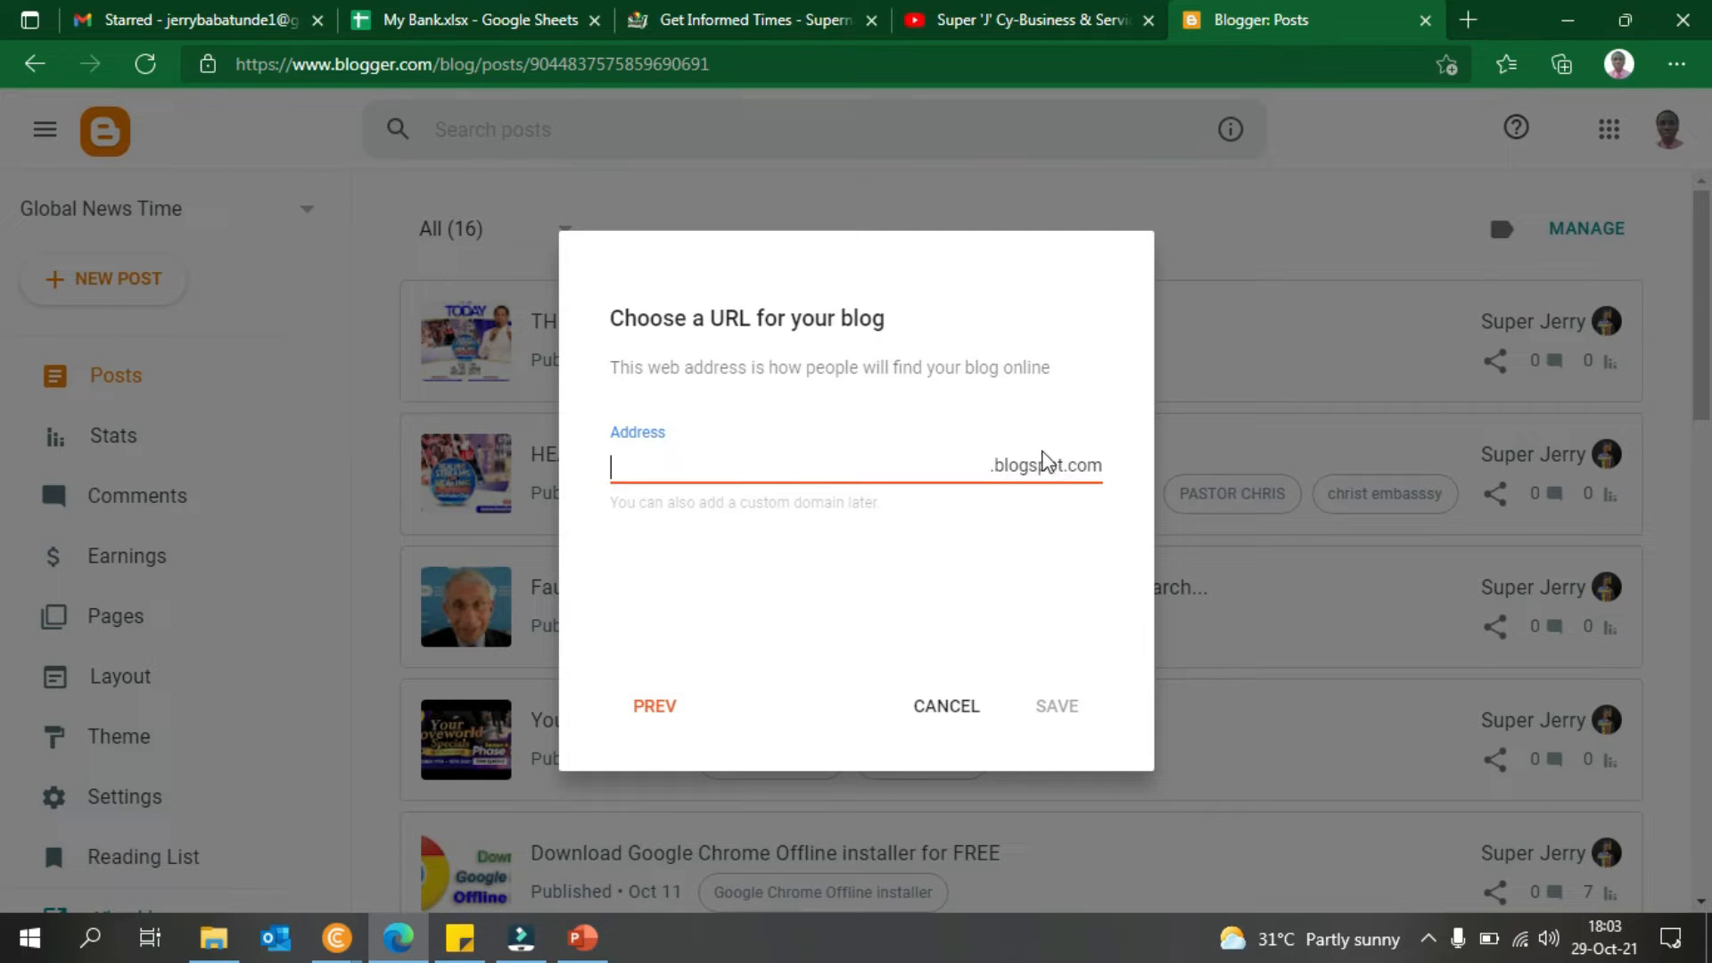
- Enter the address 'trainingongettingafreewebsite' and save to create the blog
type("trainingongettingafreewebsite")
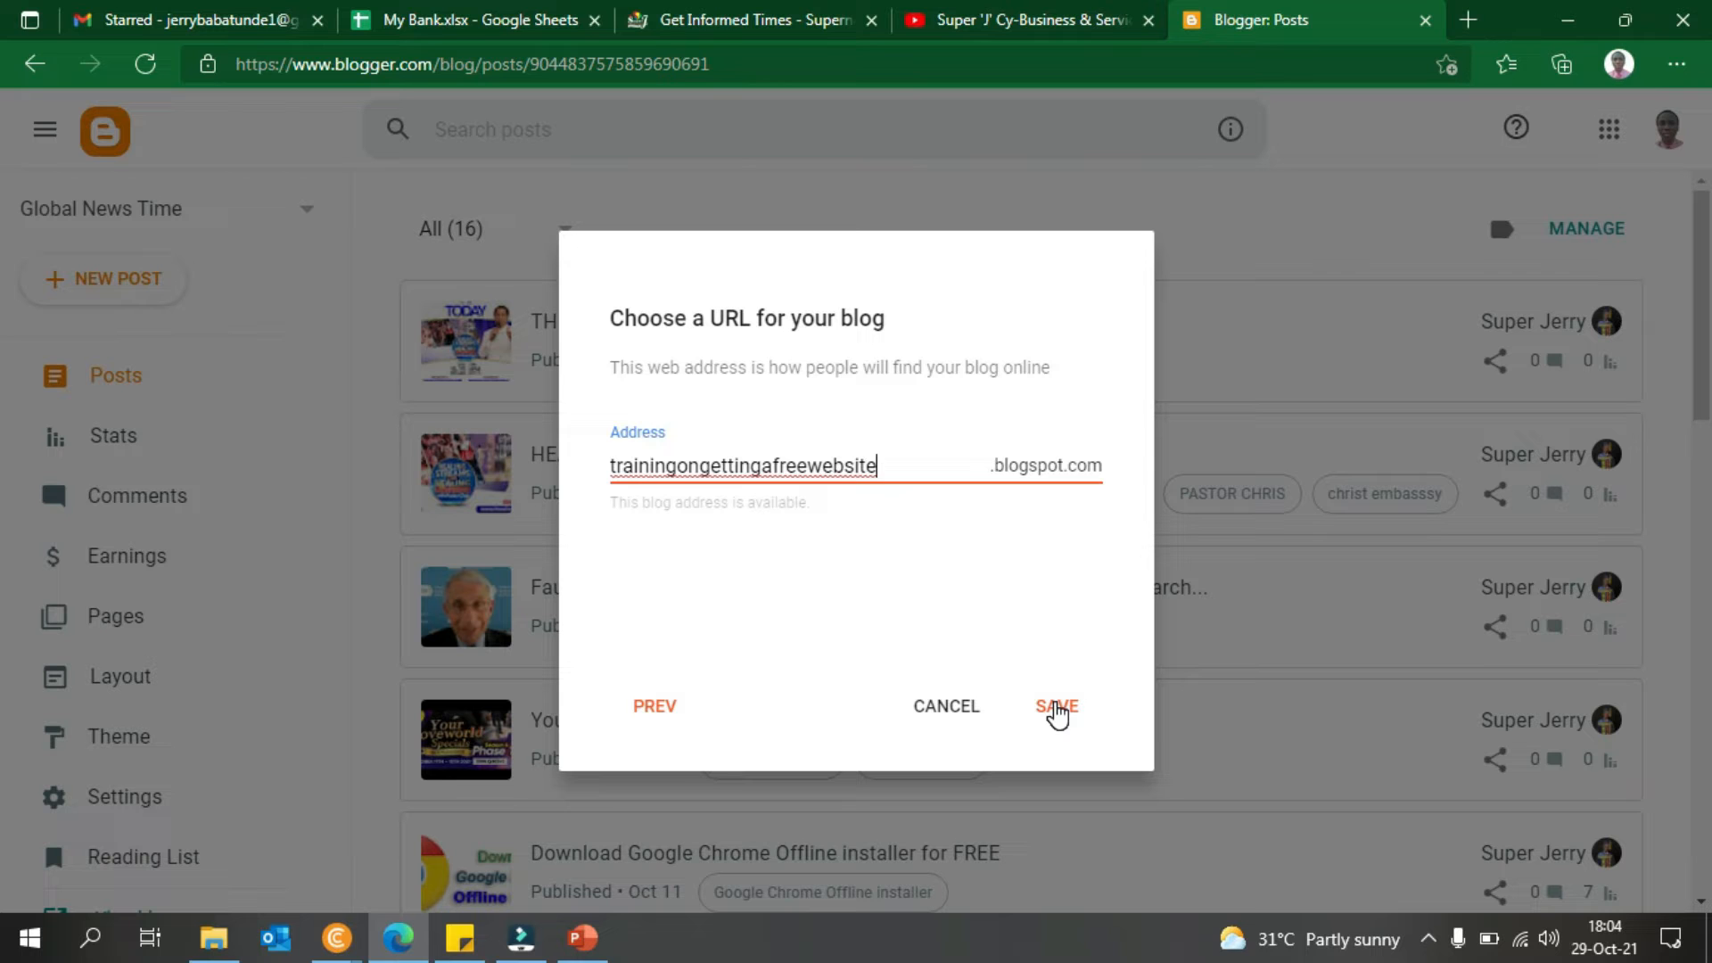
left_click(1058, 710)
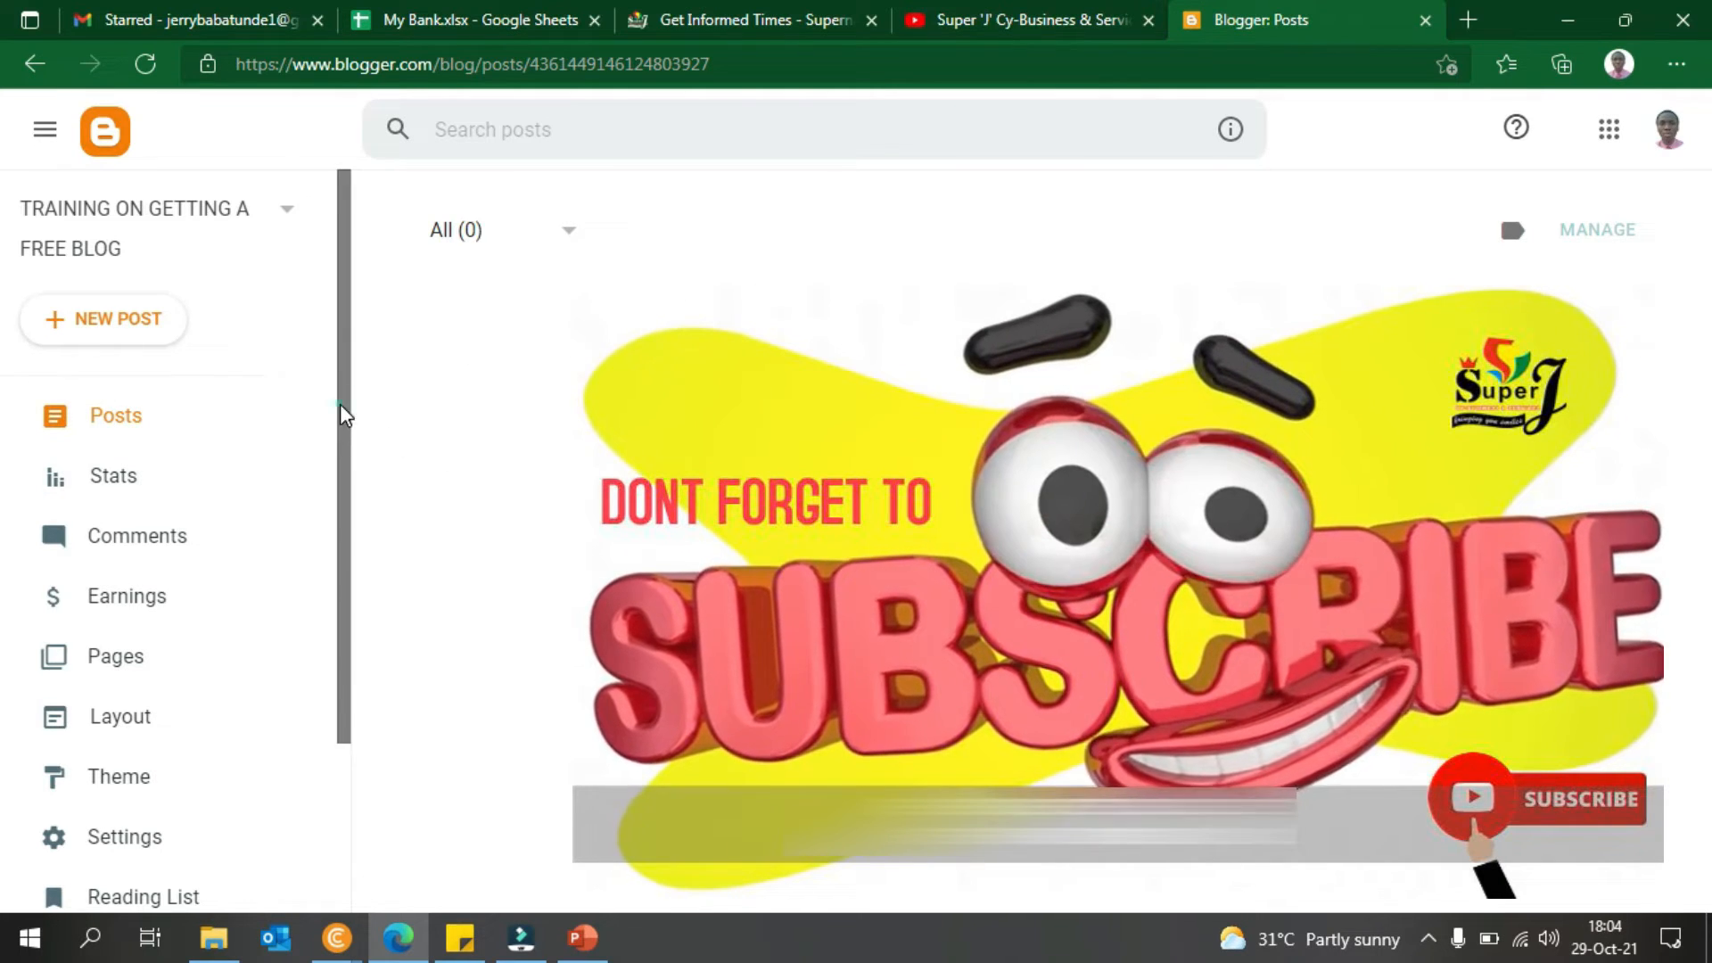
- View the live blog in a new tab, copy its blogspot URL, and return to CryptoTab
left_click_drag(340, 404, 330, 607)
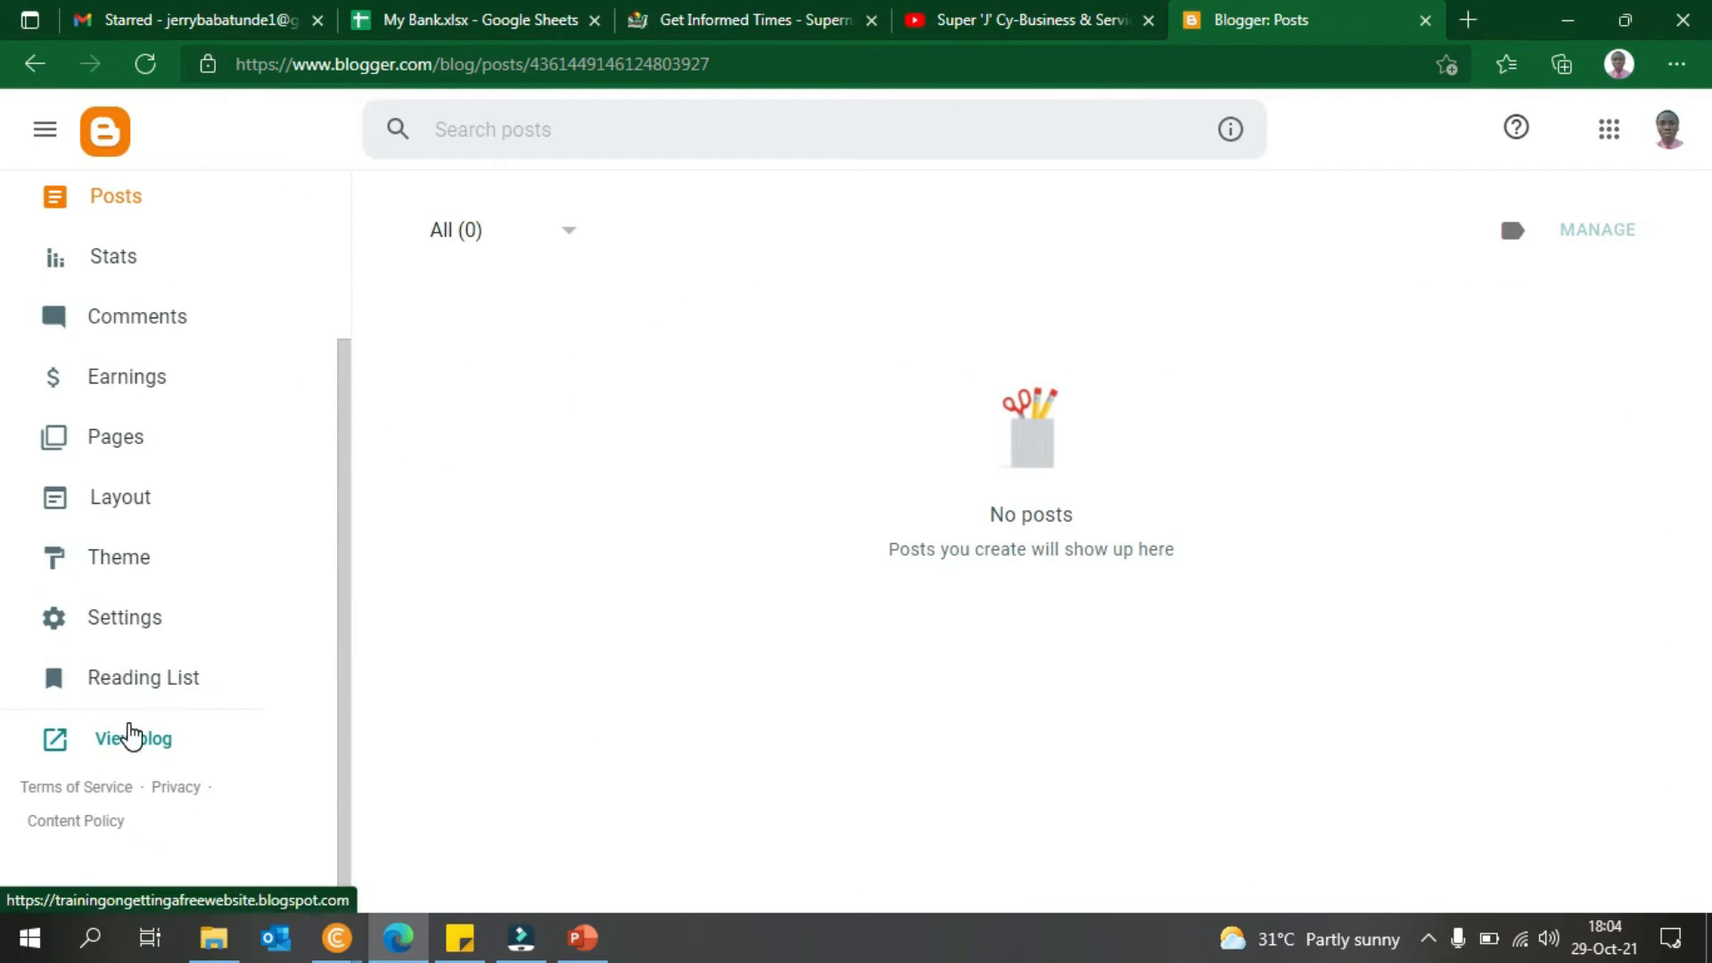
left_click(131, 736)
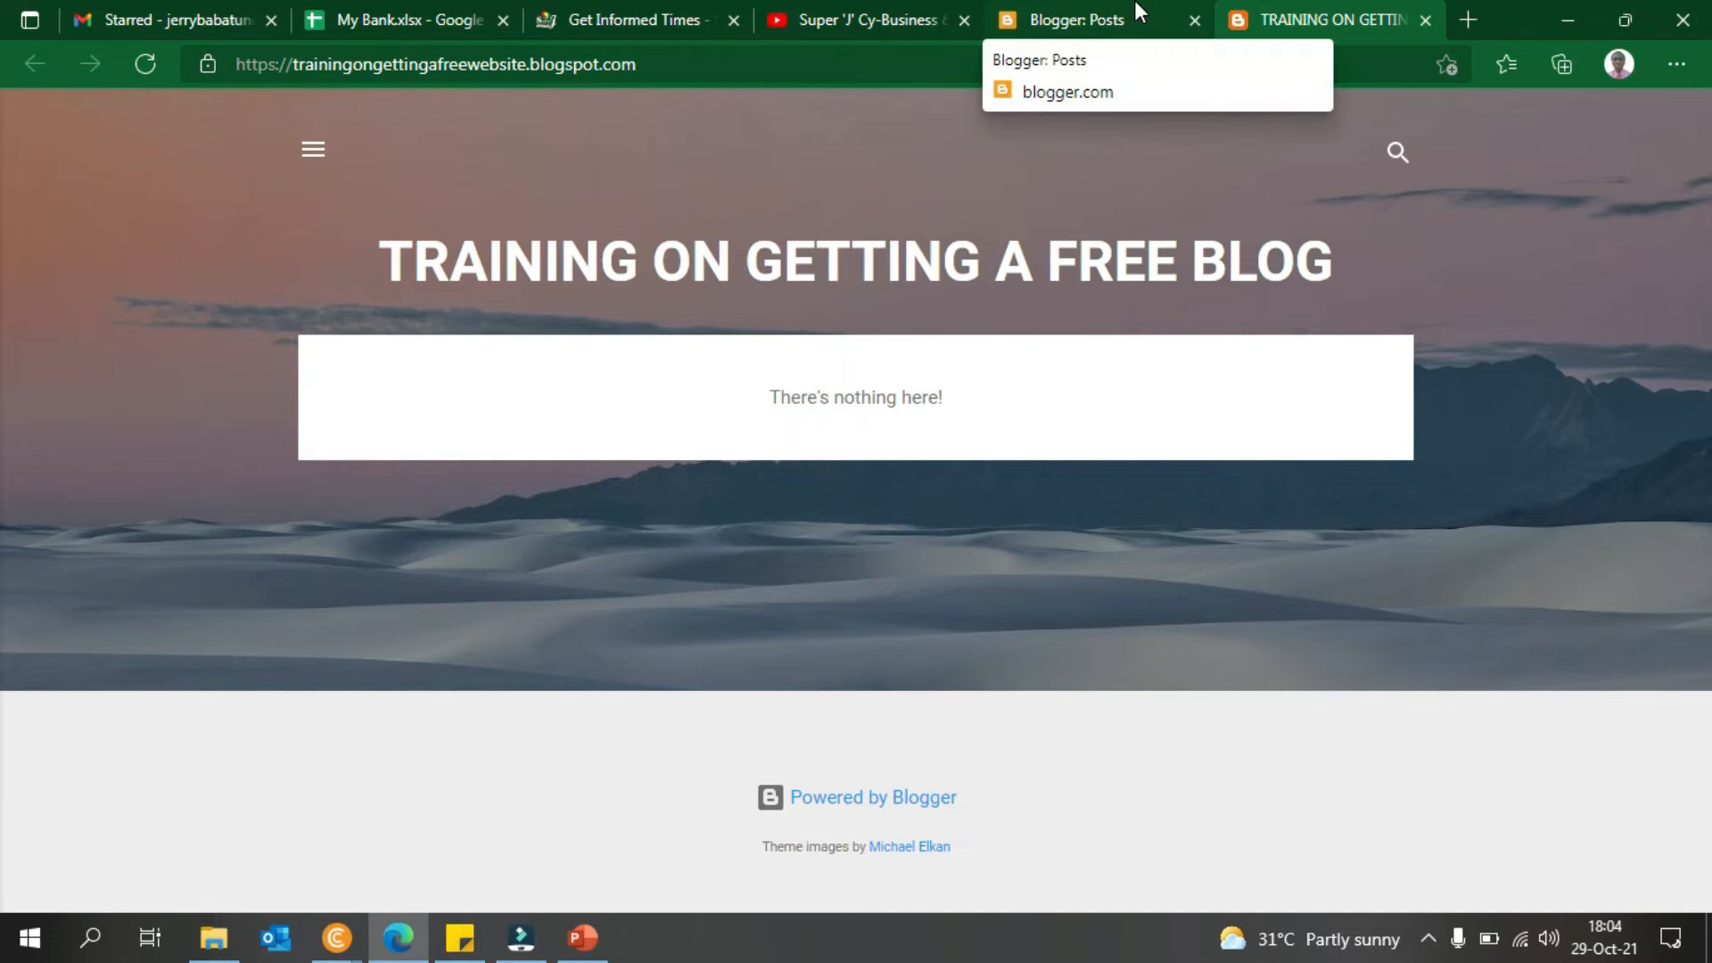
left_click(618, 58)
key("ctrl+c")
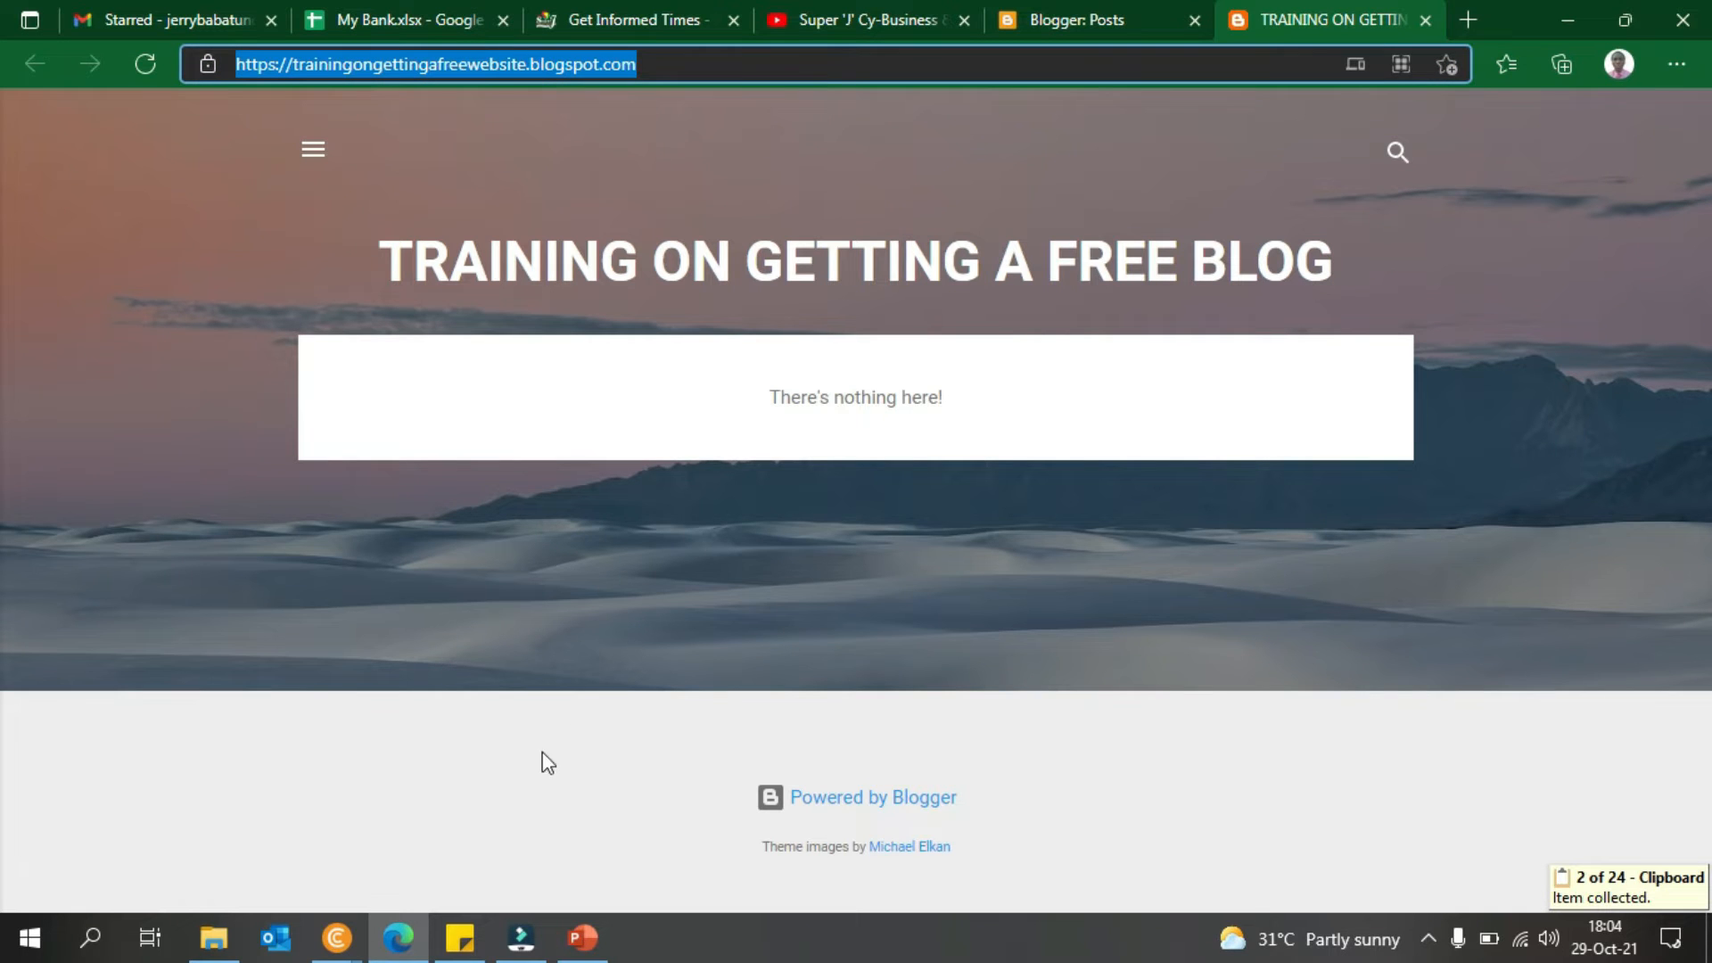
left_click(362, 946)
left_click(439, 868)
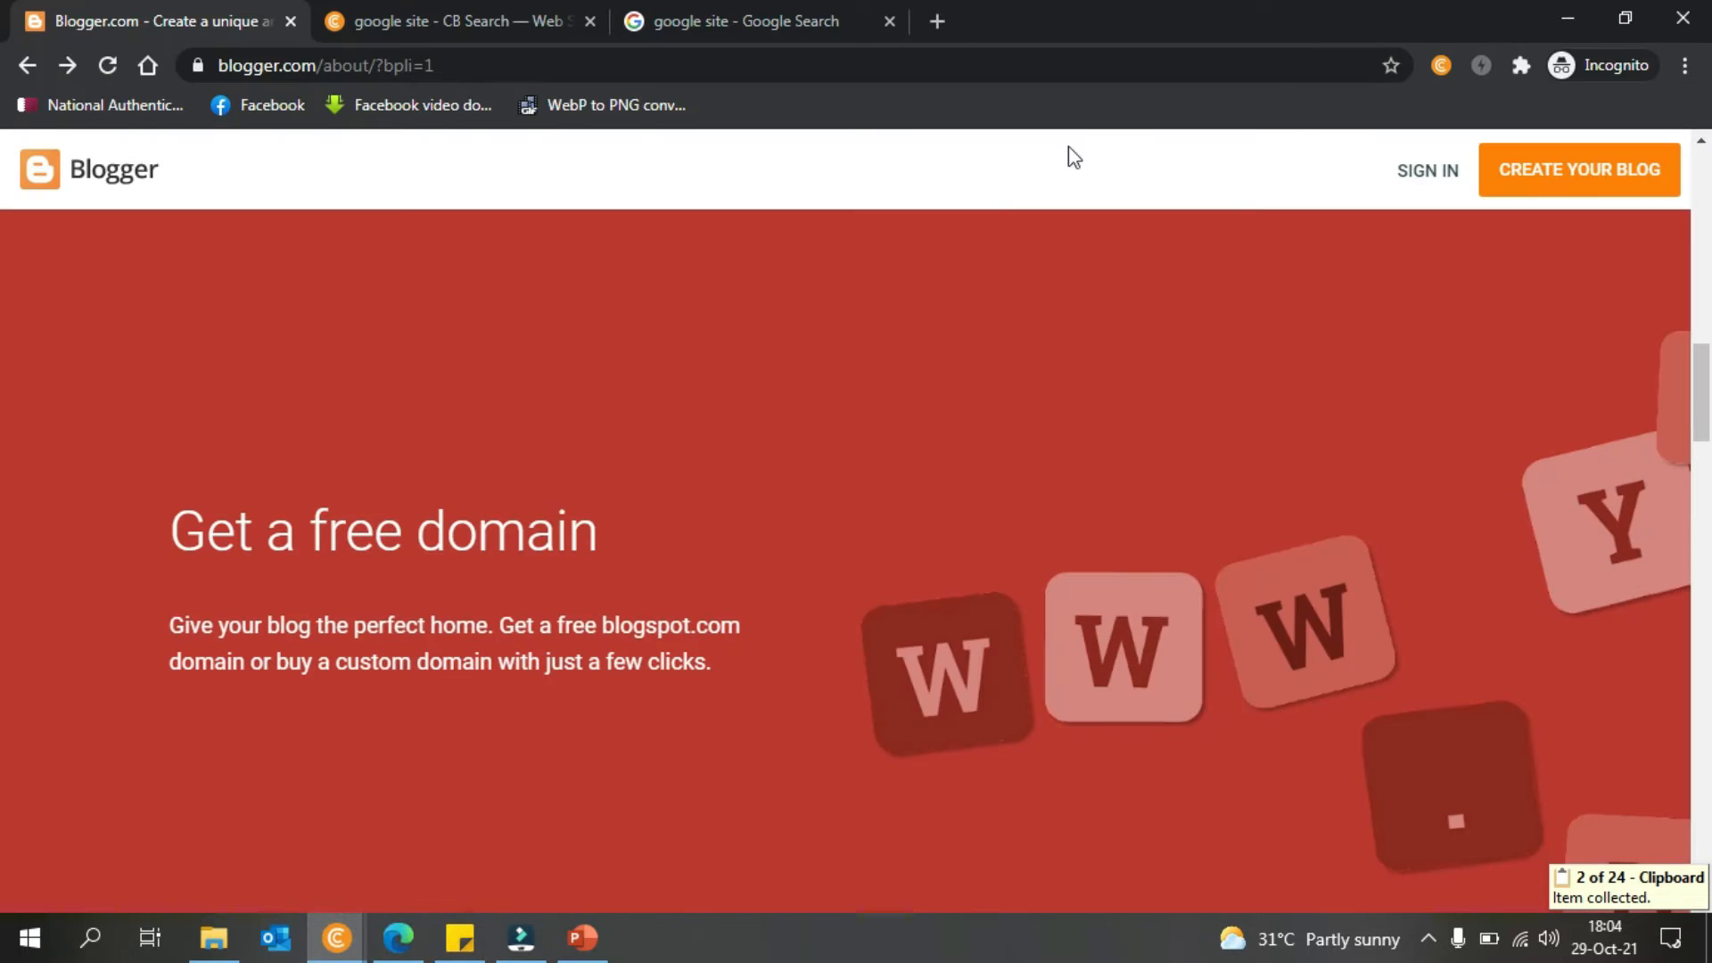
- Load the copied blog URL in a new incognito tab
left_click(937, 20)
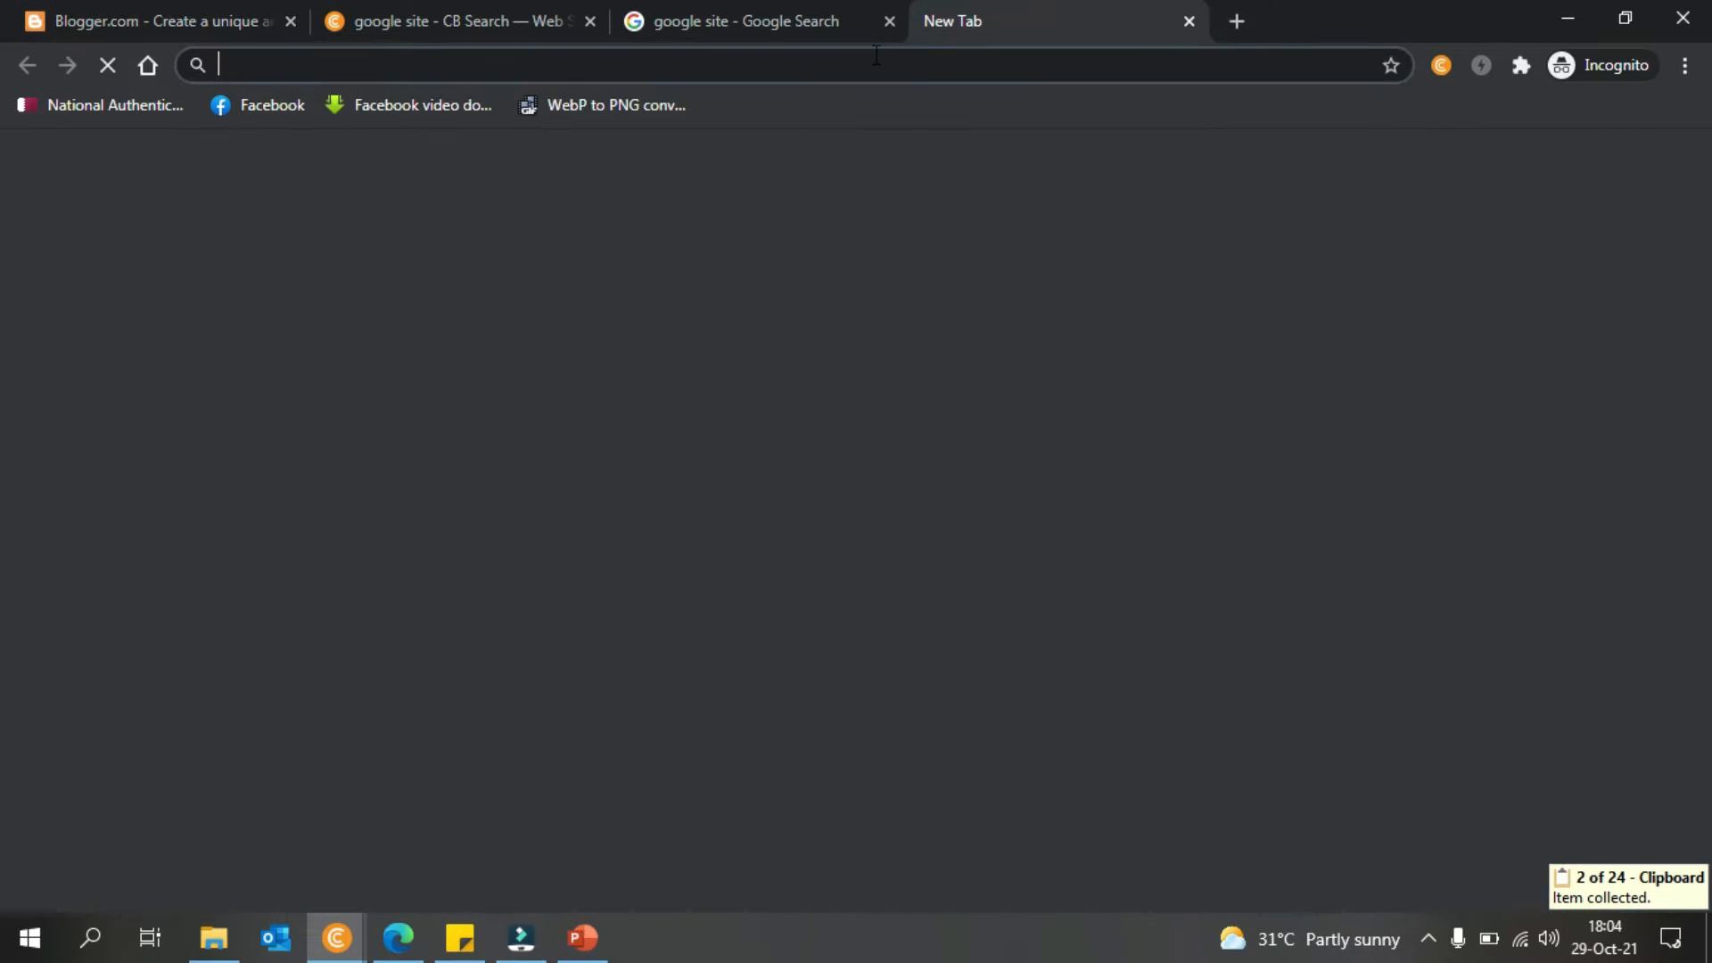
key("ctrl+v")
key("shift+Return")
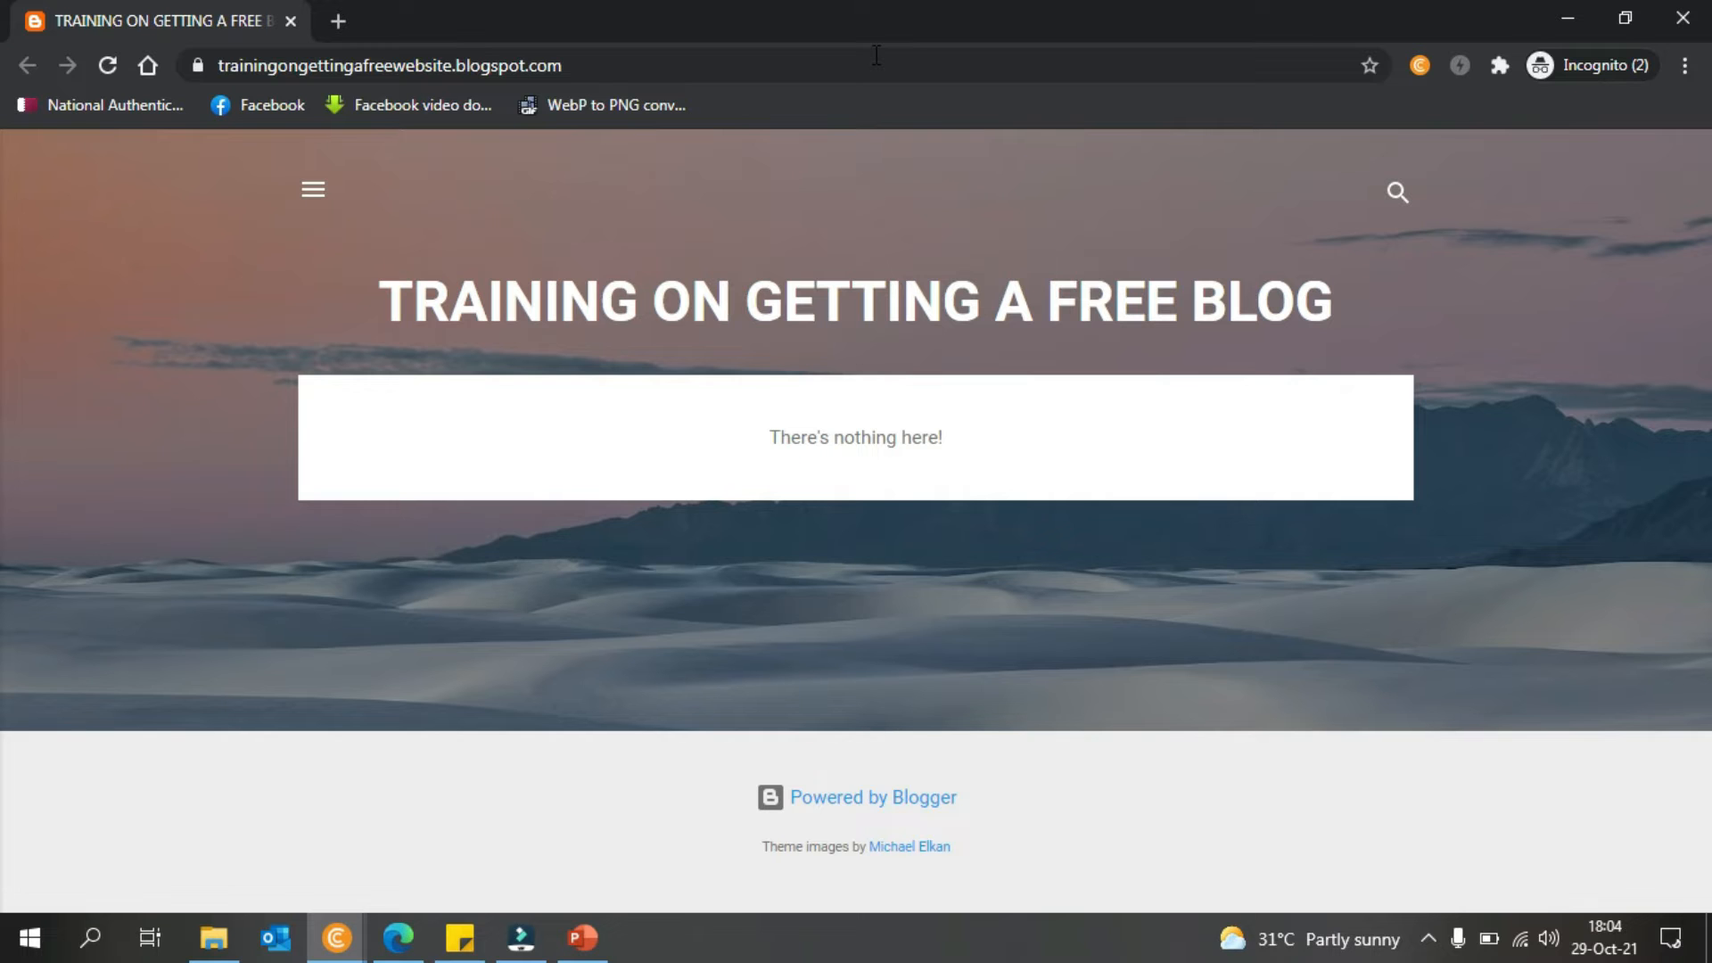
double_click(732, 68)
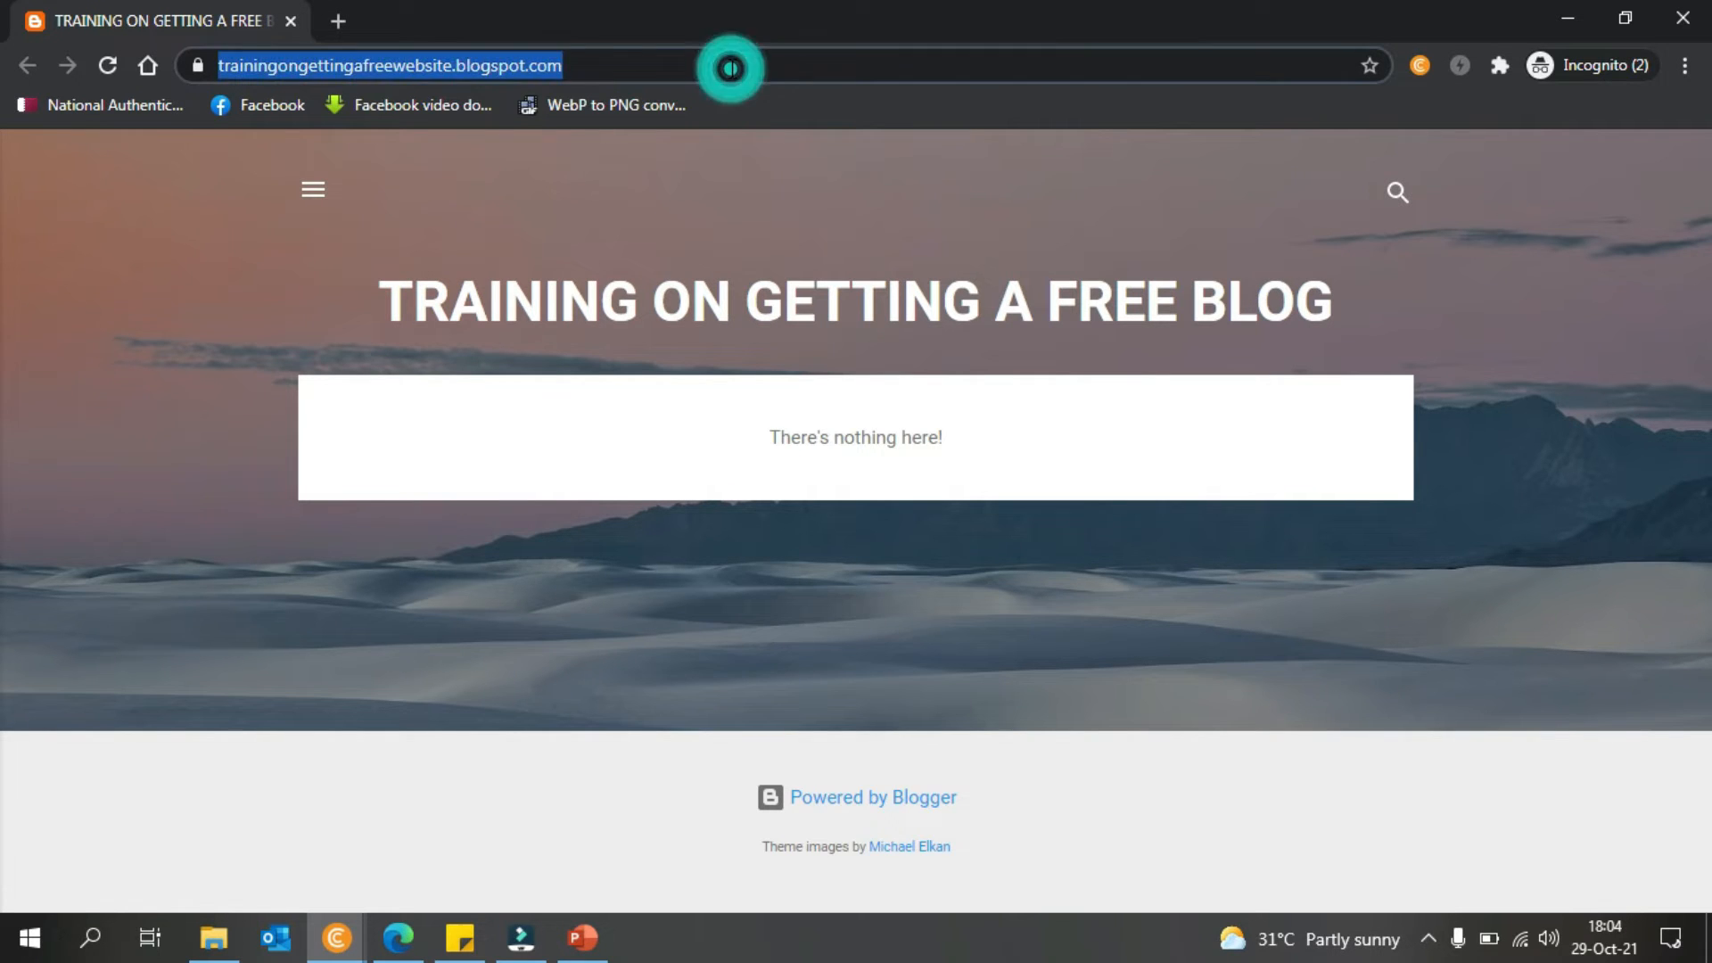
left_click(732, 69)
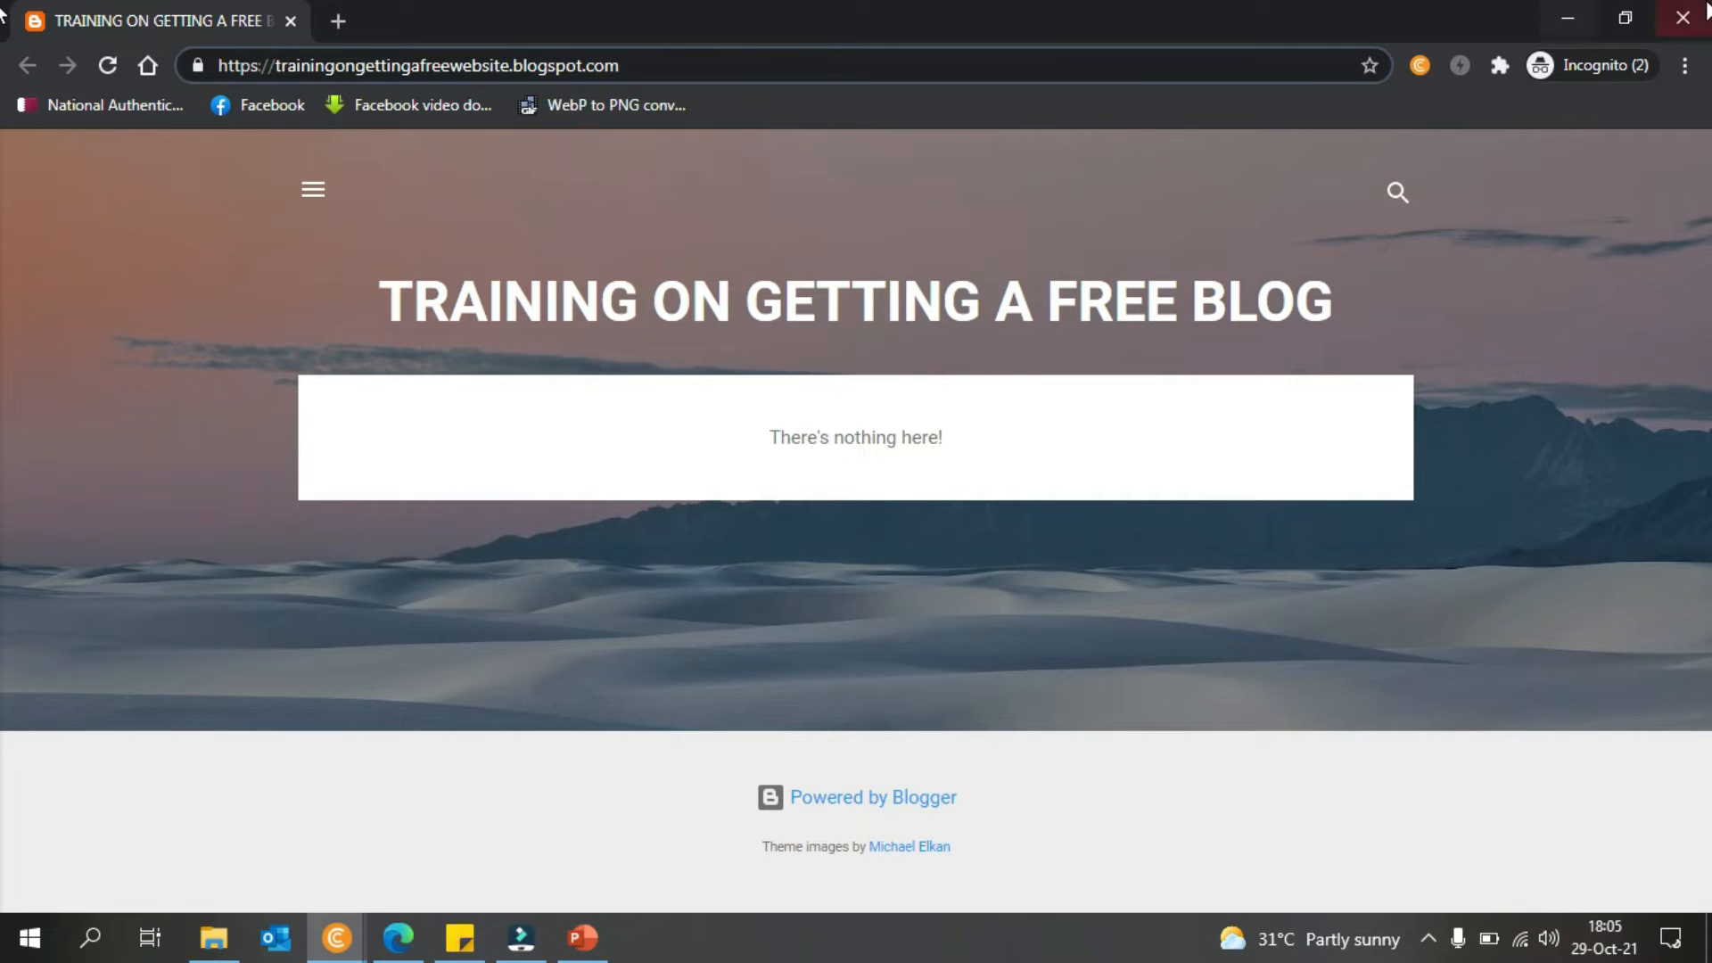
- Close the extra incognito window, reload the blog URL in a new tab, then minimize CryptoTab
left_click(1571, 14)
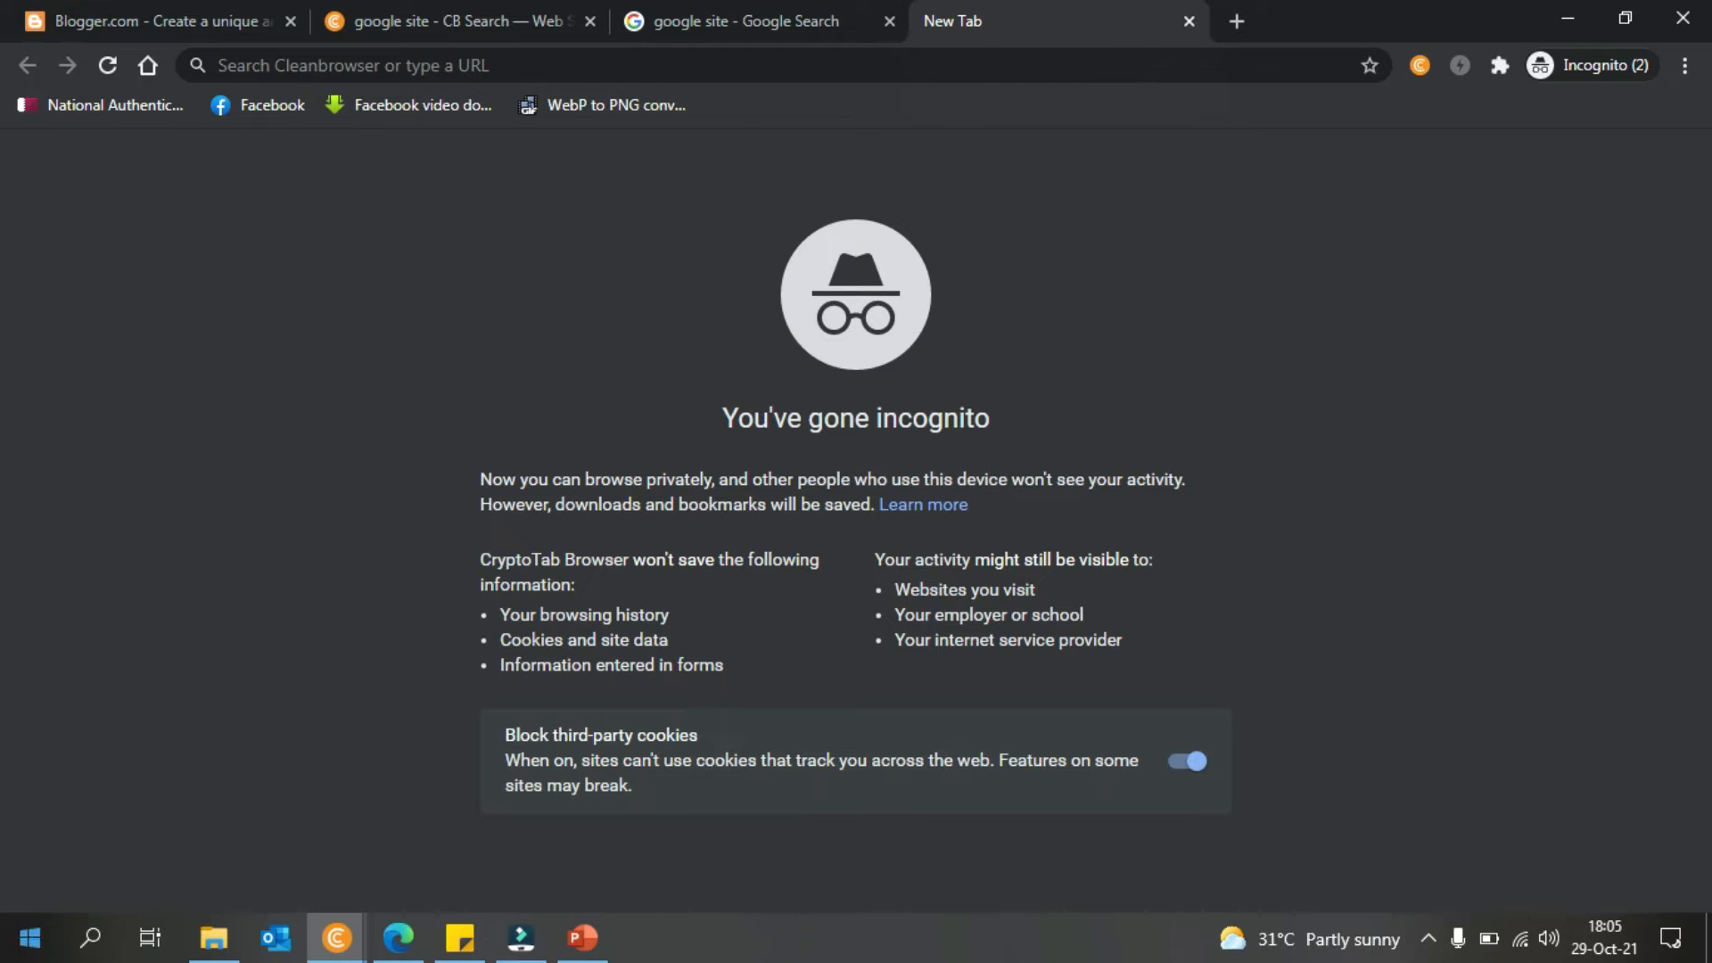
left_click(318, 942)
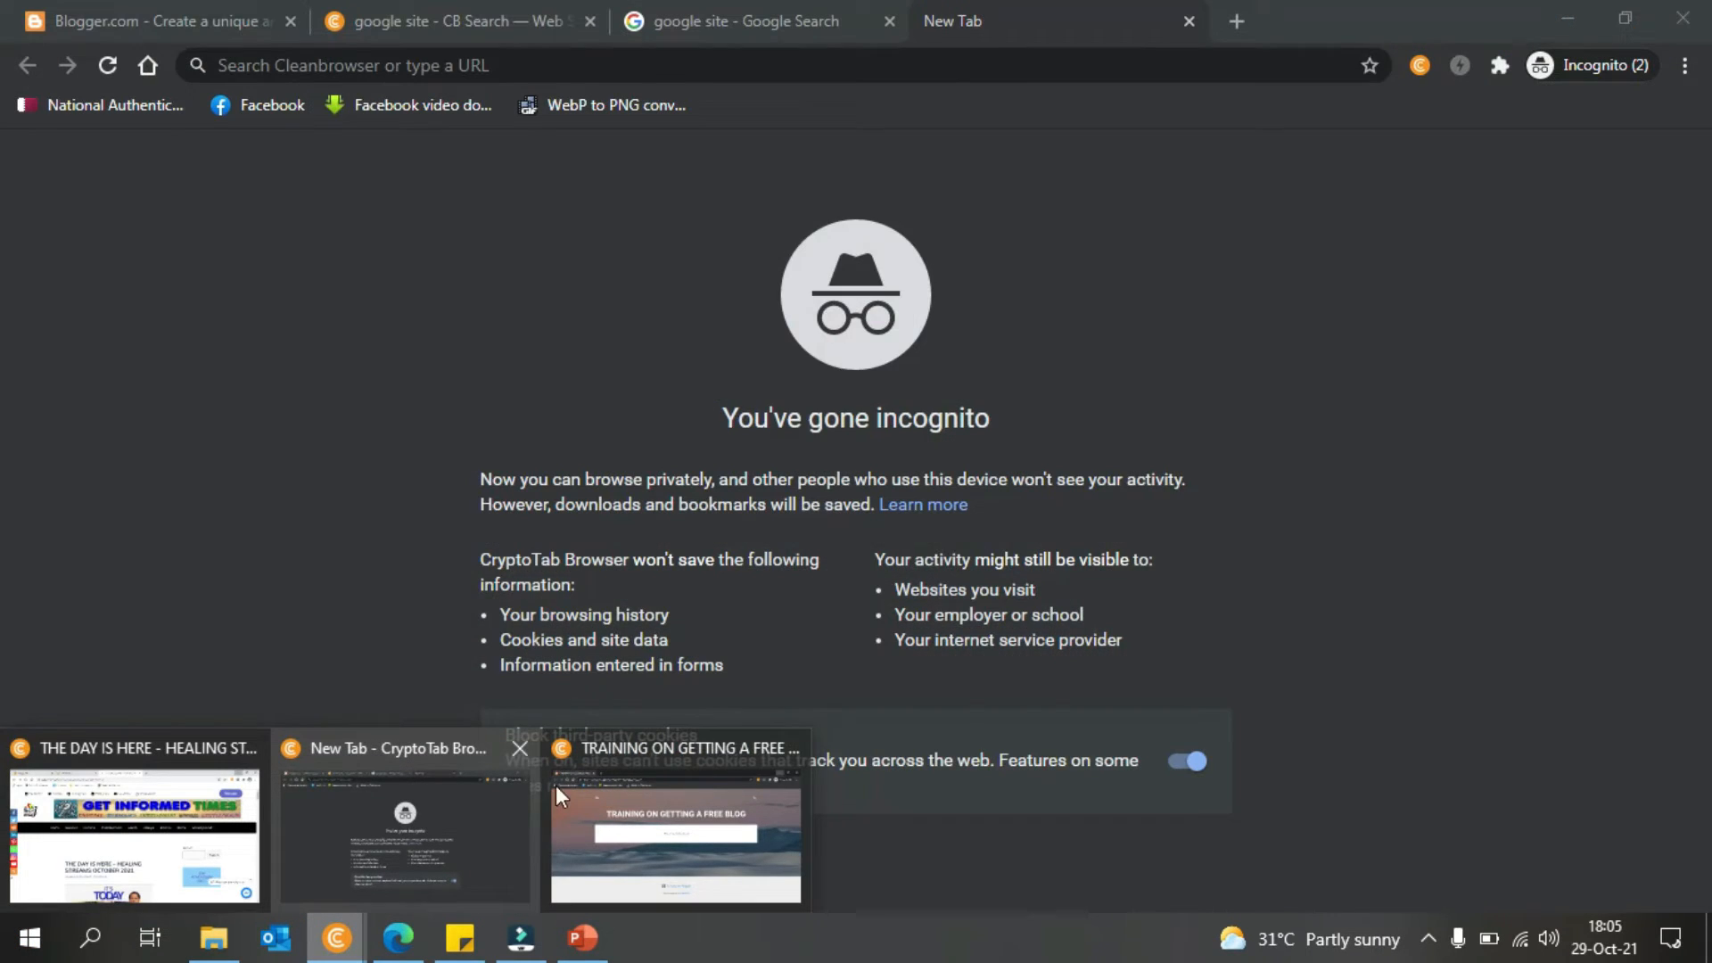
left_click(559, 796)
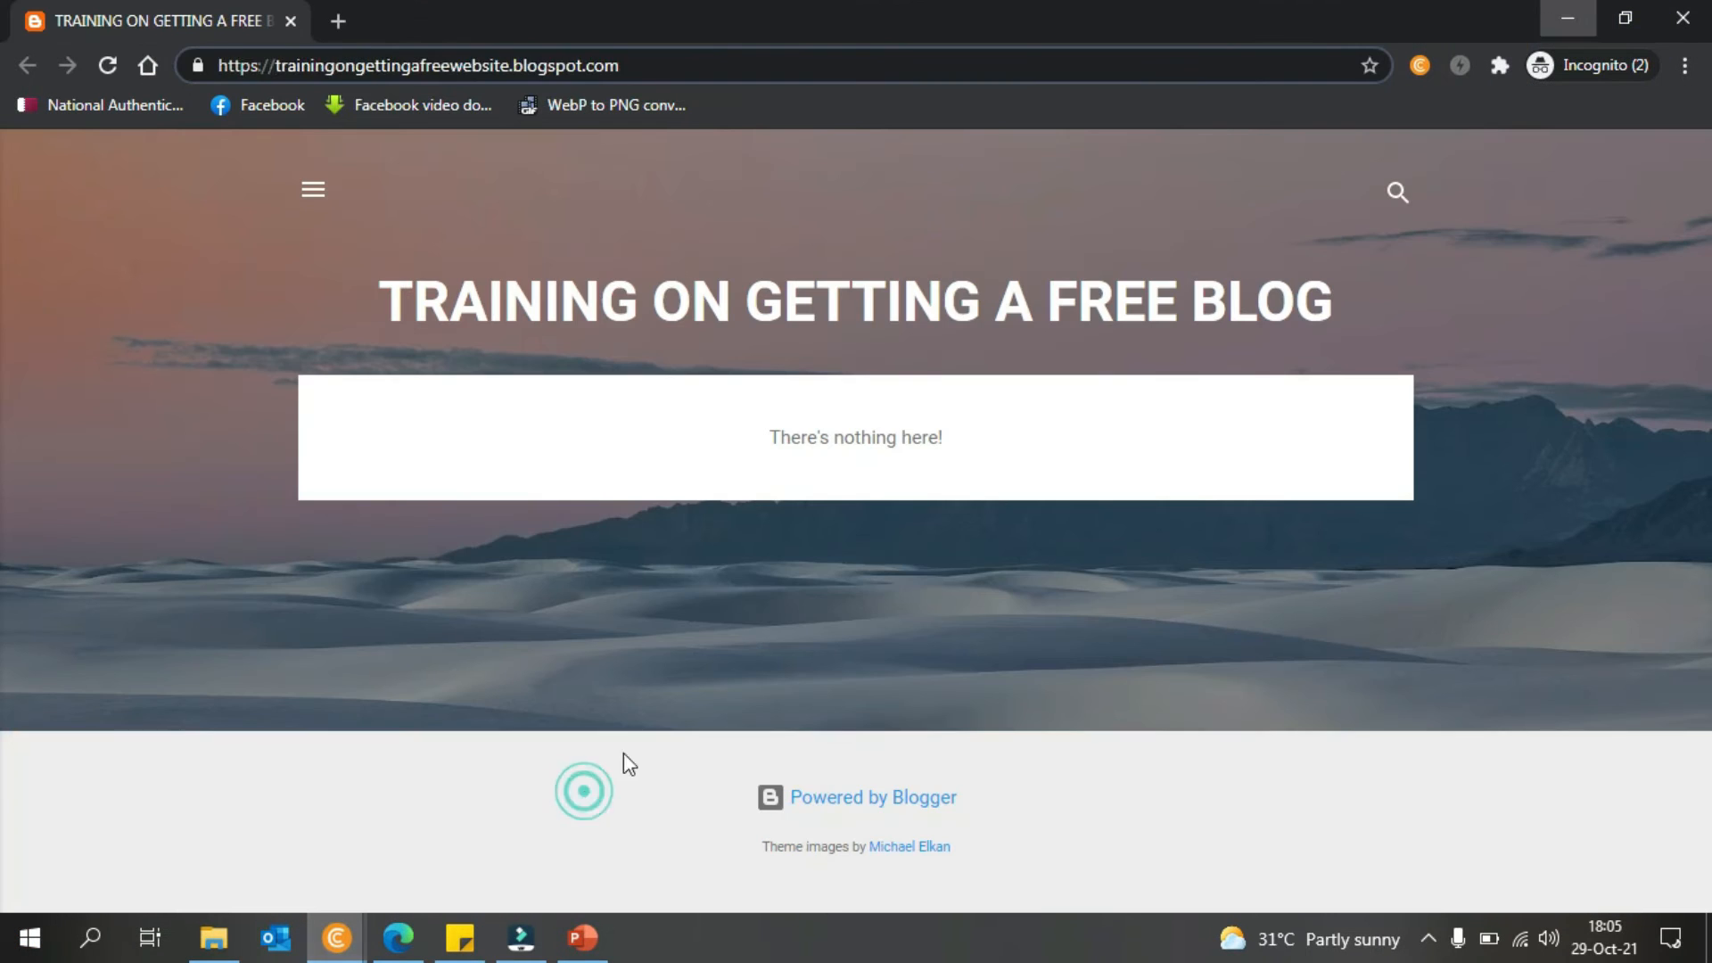
left_click(1684, 18)
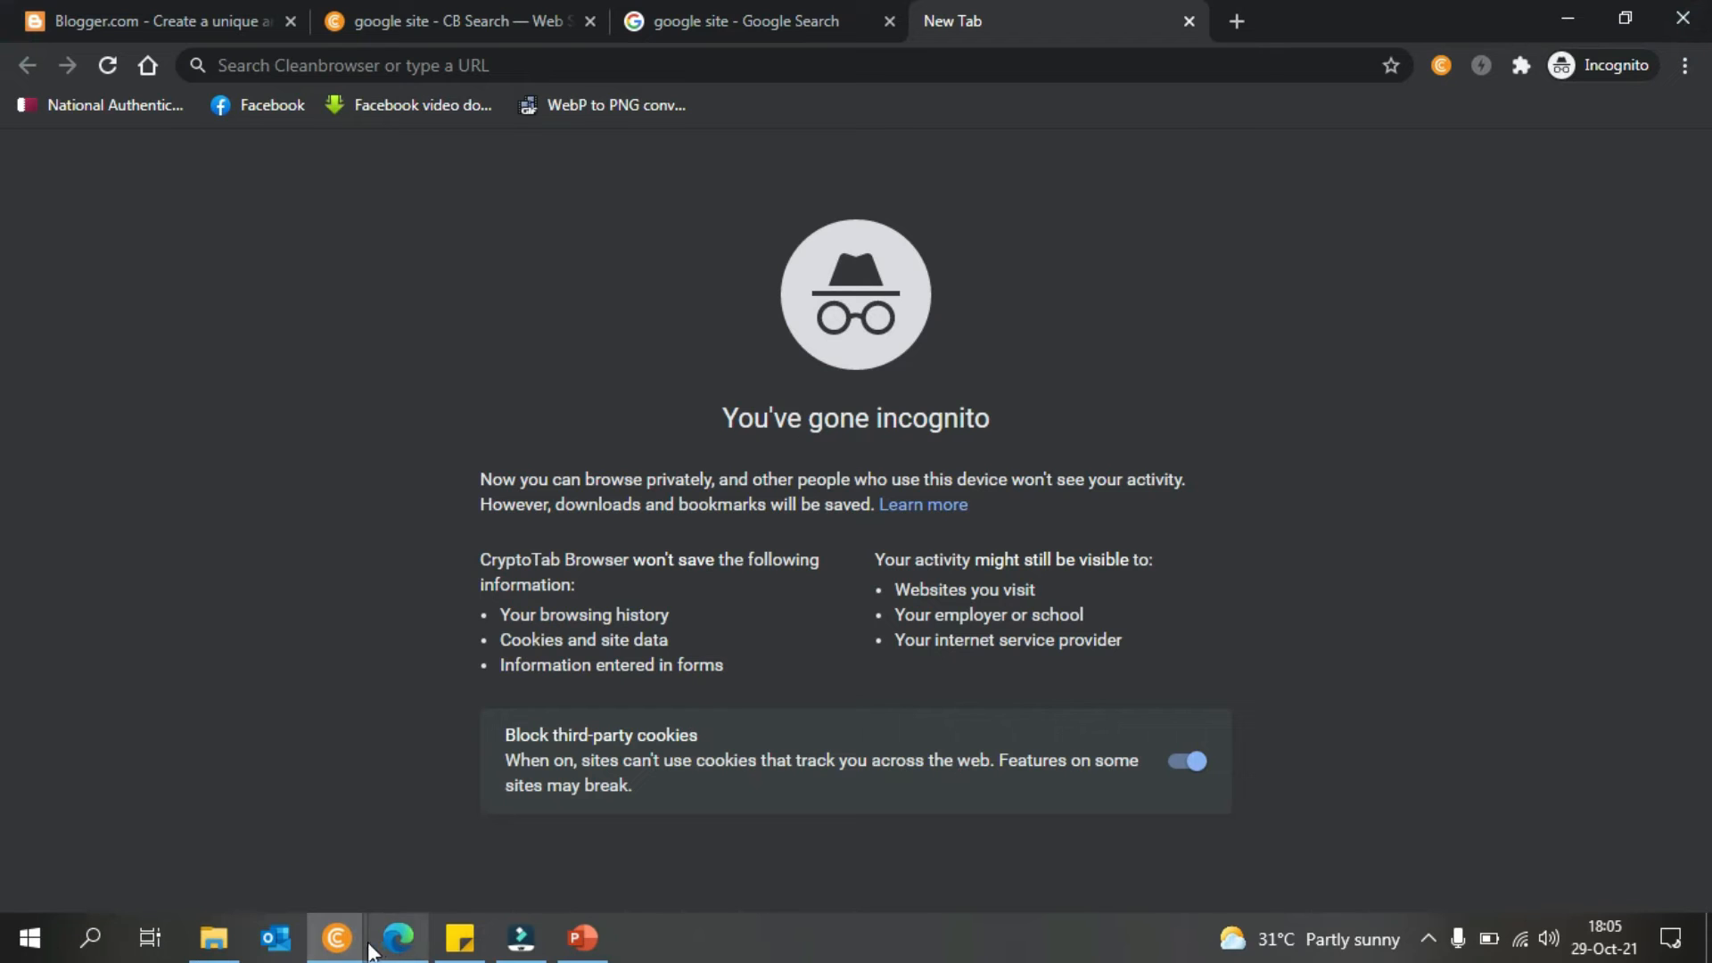
left_click(1026, 61)
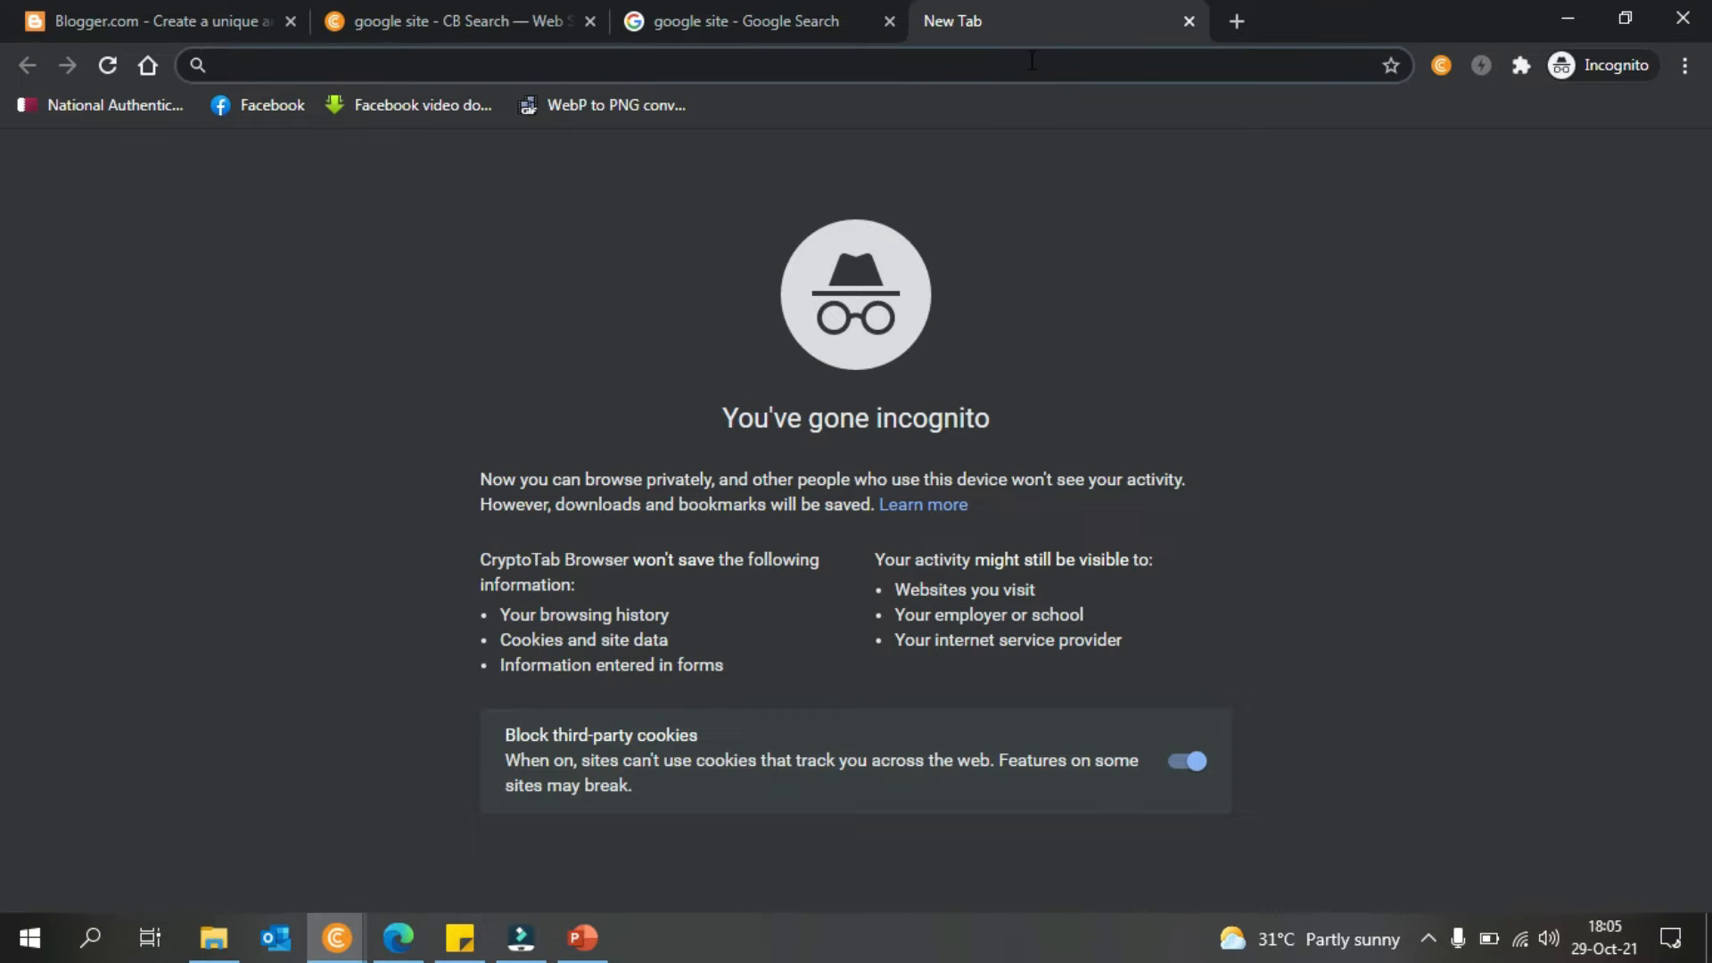
key("ctrl+v")
key("Return")
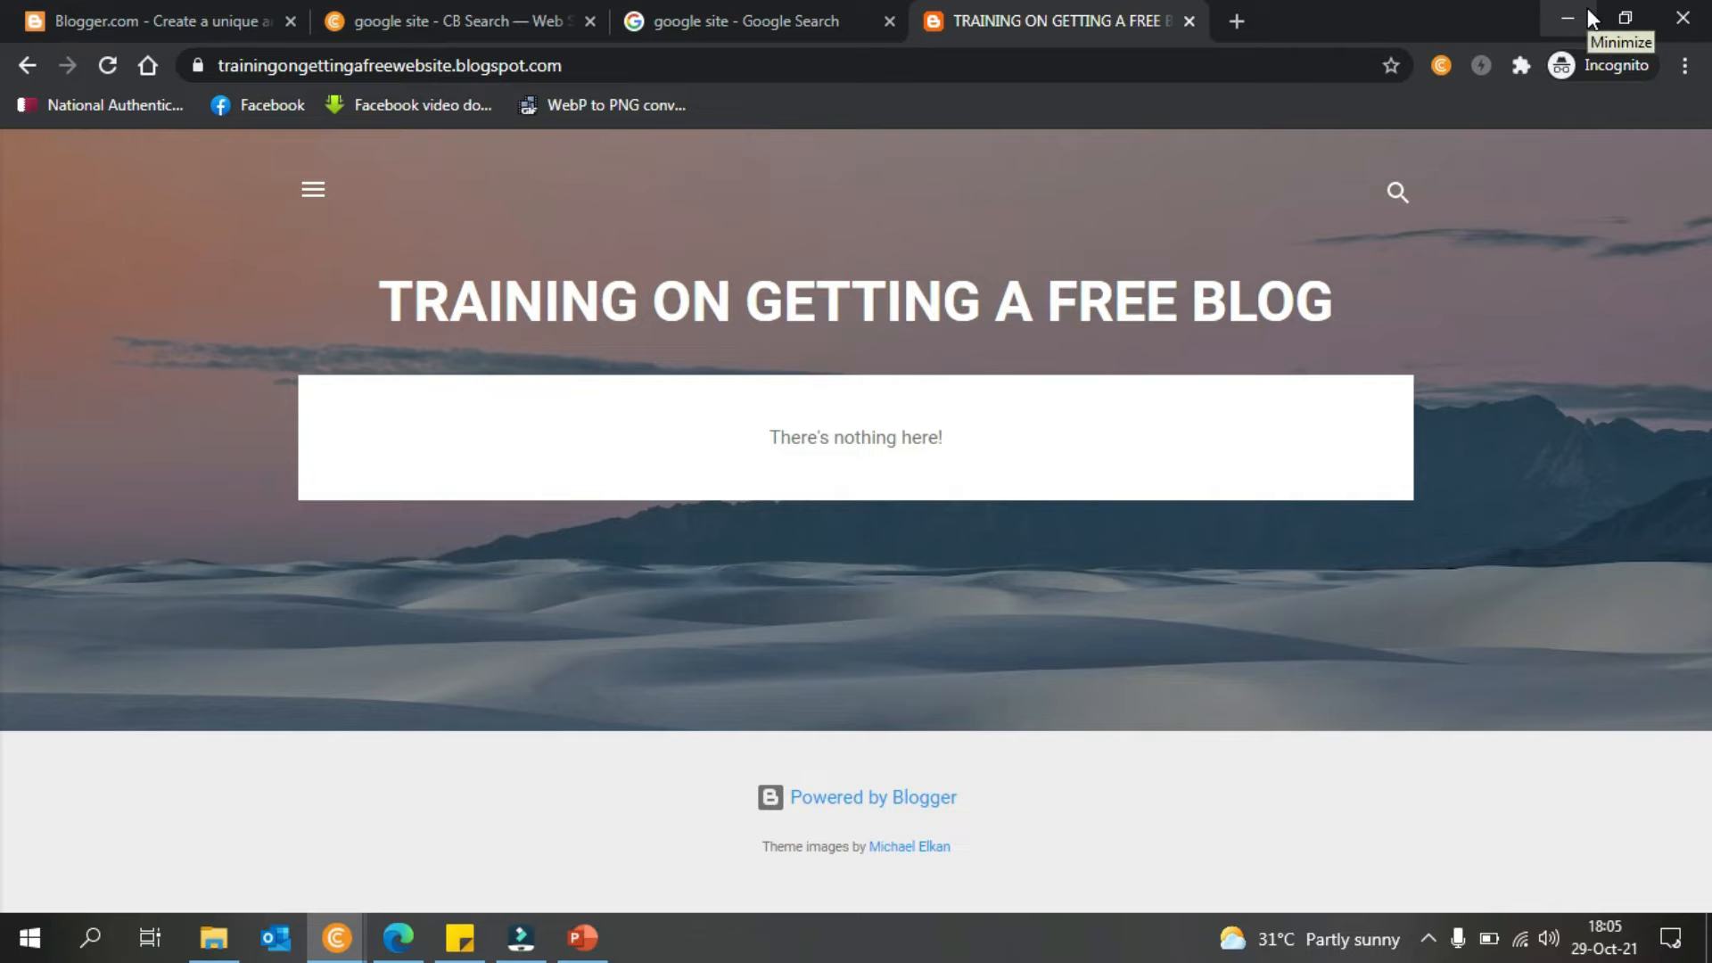
left_click(1587, 11)
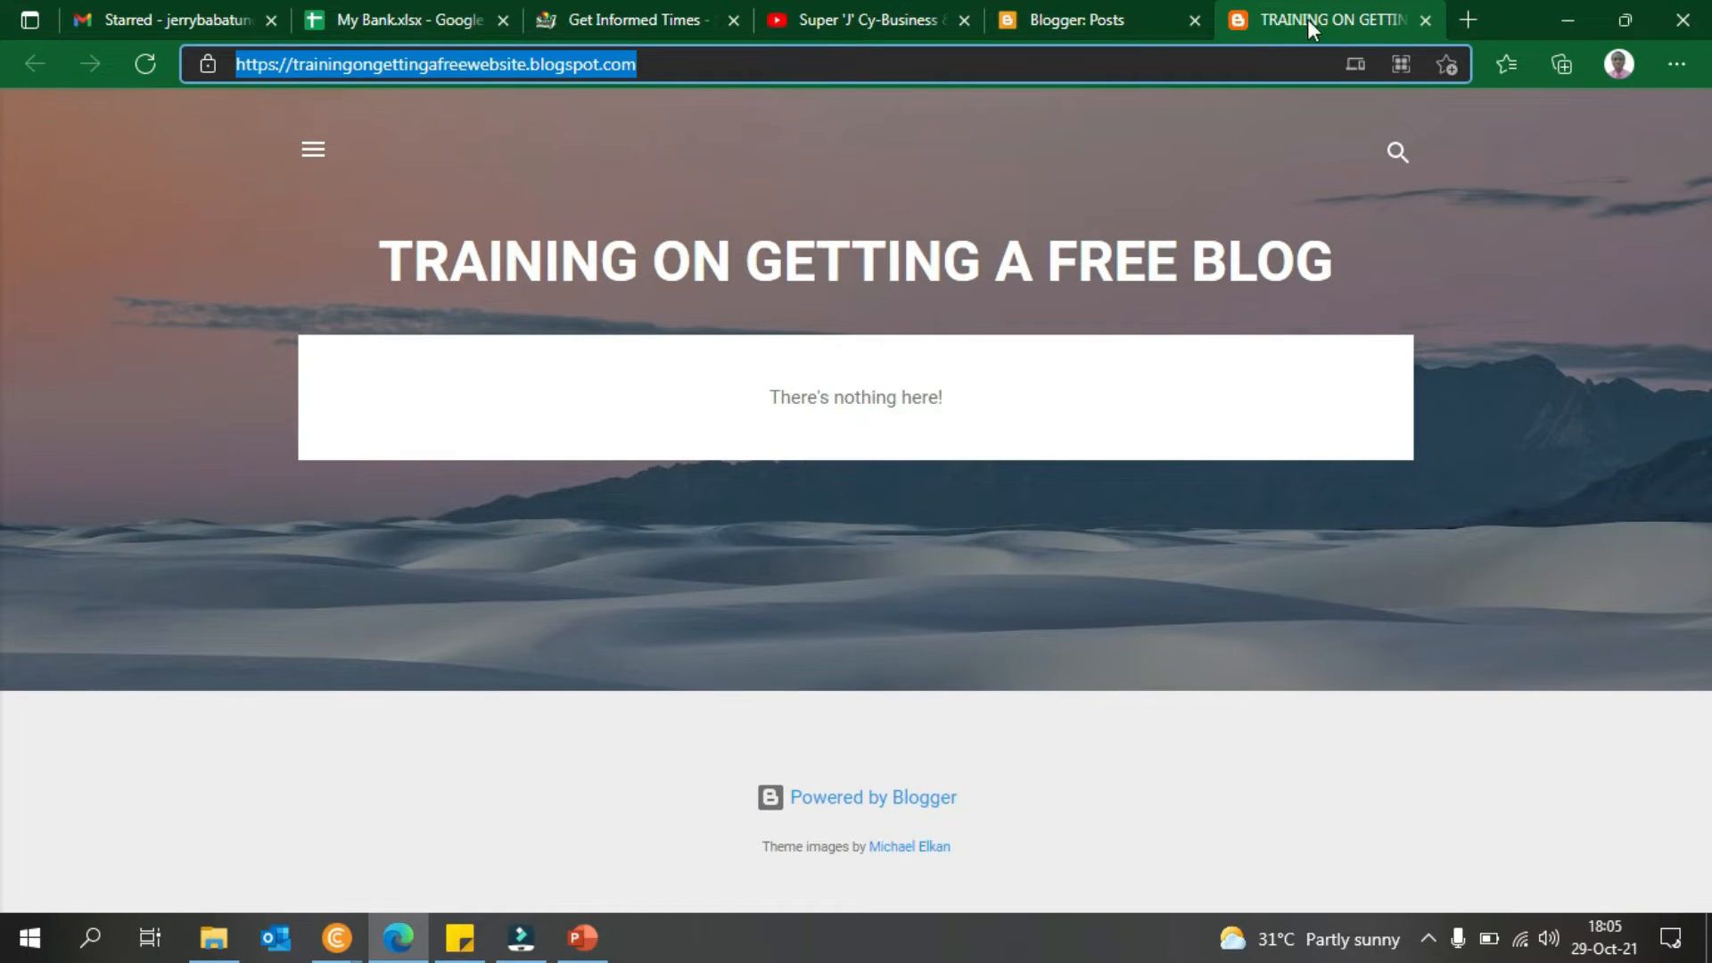
- Close the live blog tab, visit Earnings and Posts, then start a new post
left_click(1426, 19)
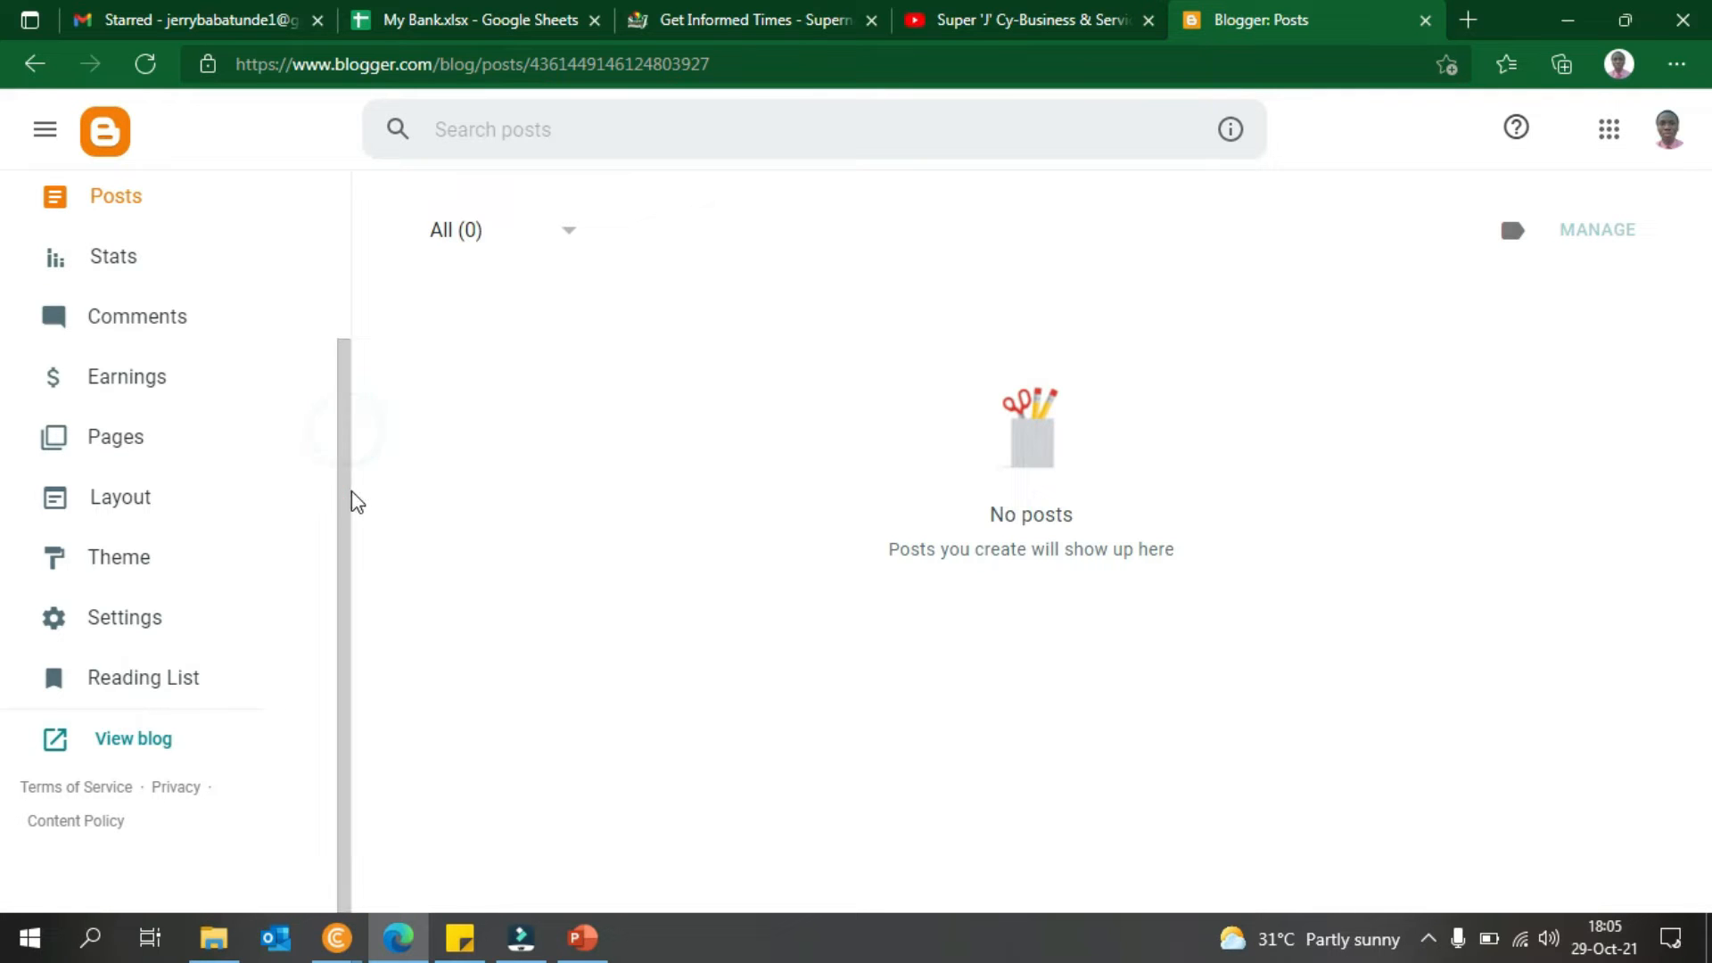
left_click_drag(339, 580, 364, 433)
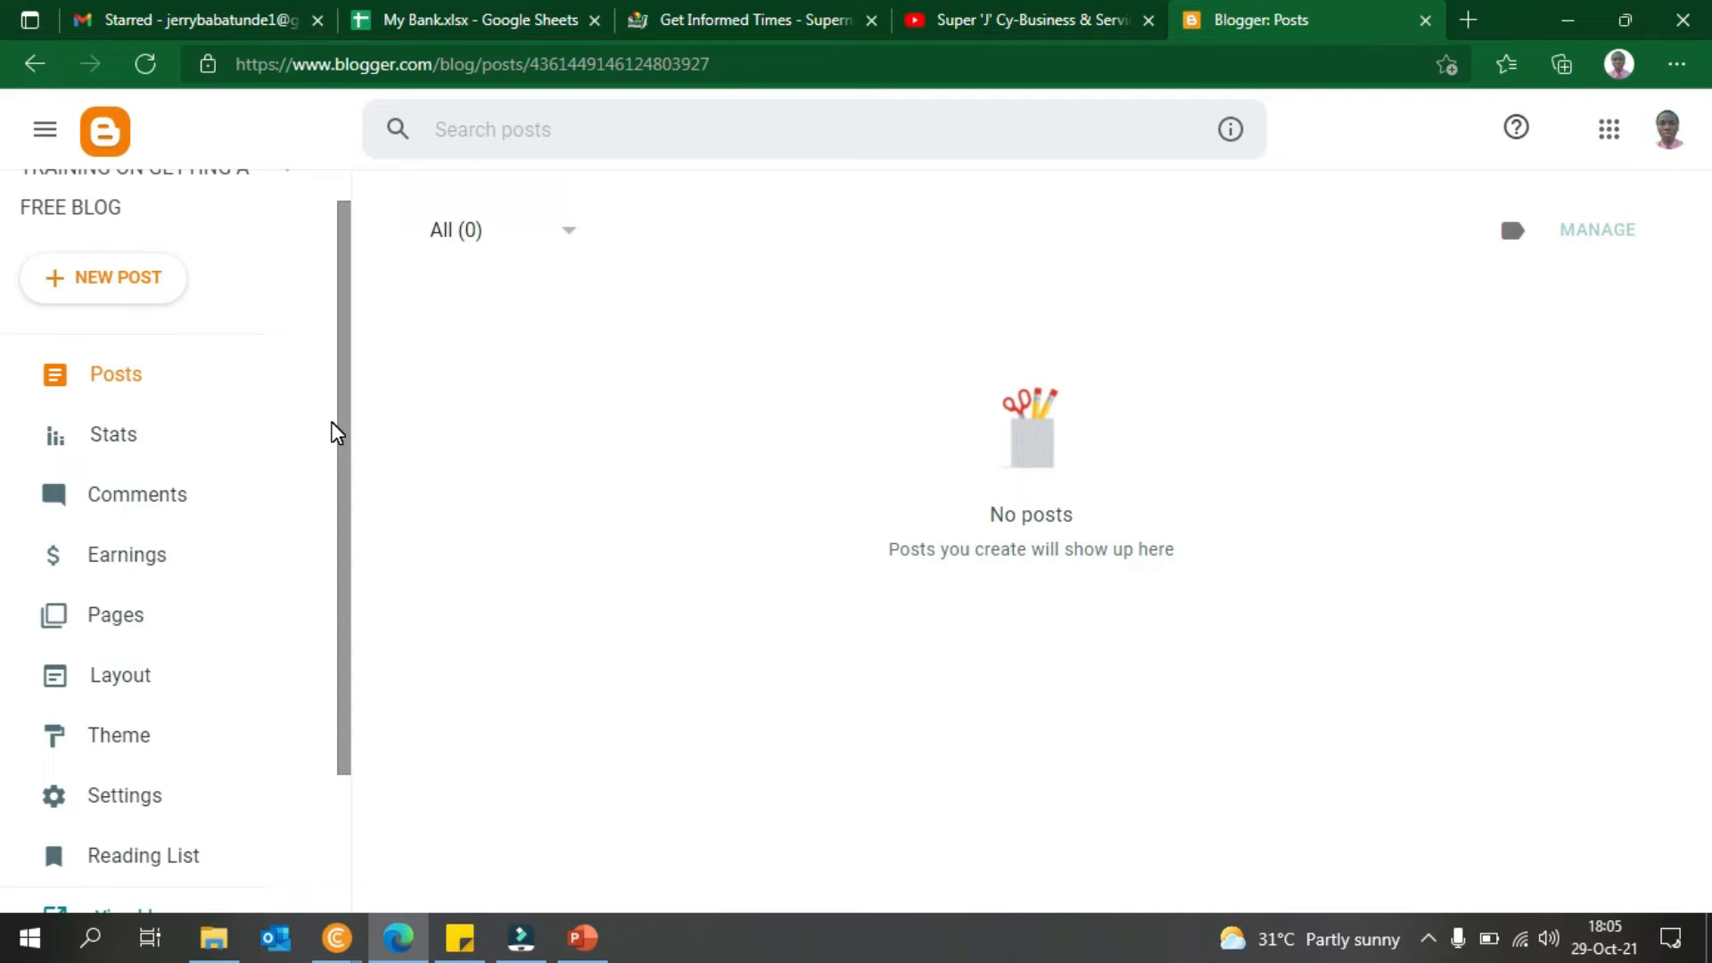
left_click(130, 560)
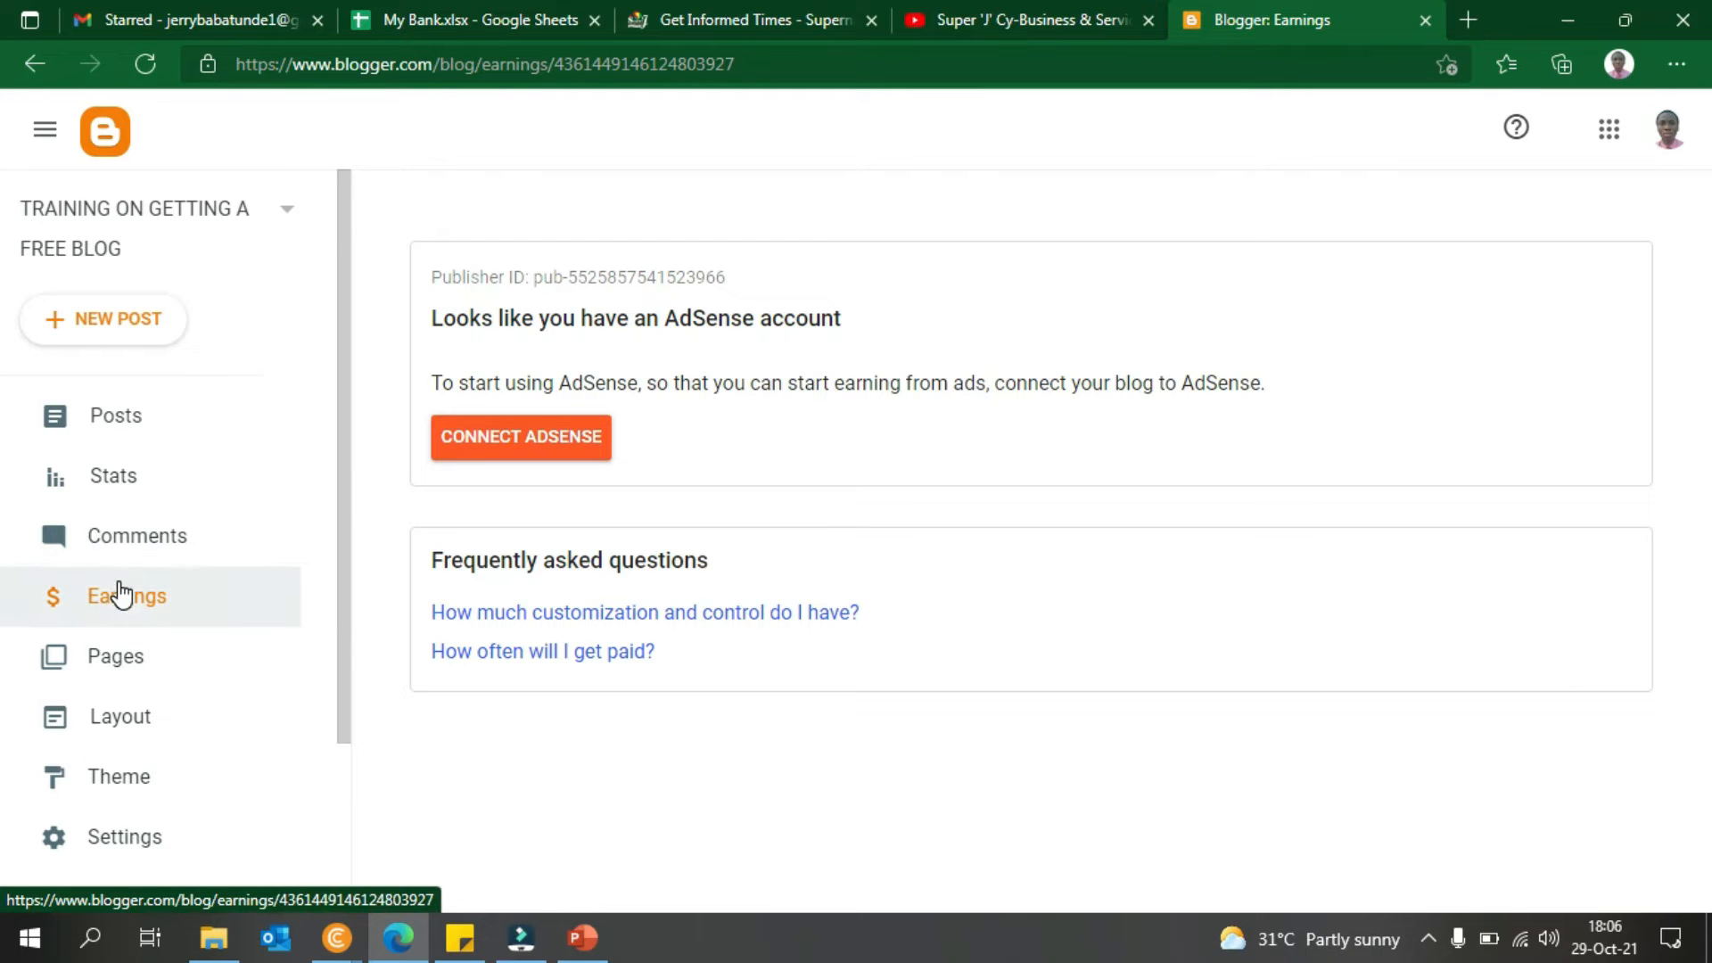
left_click(132, 413)
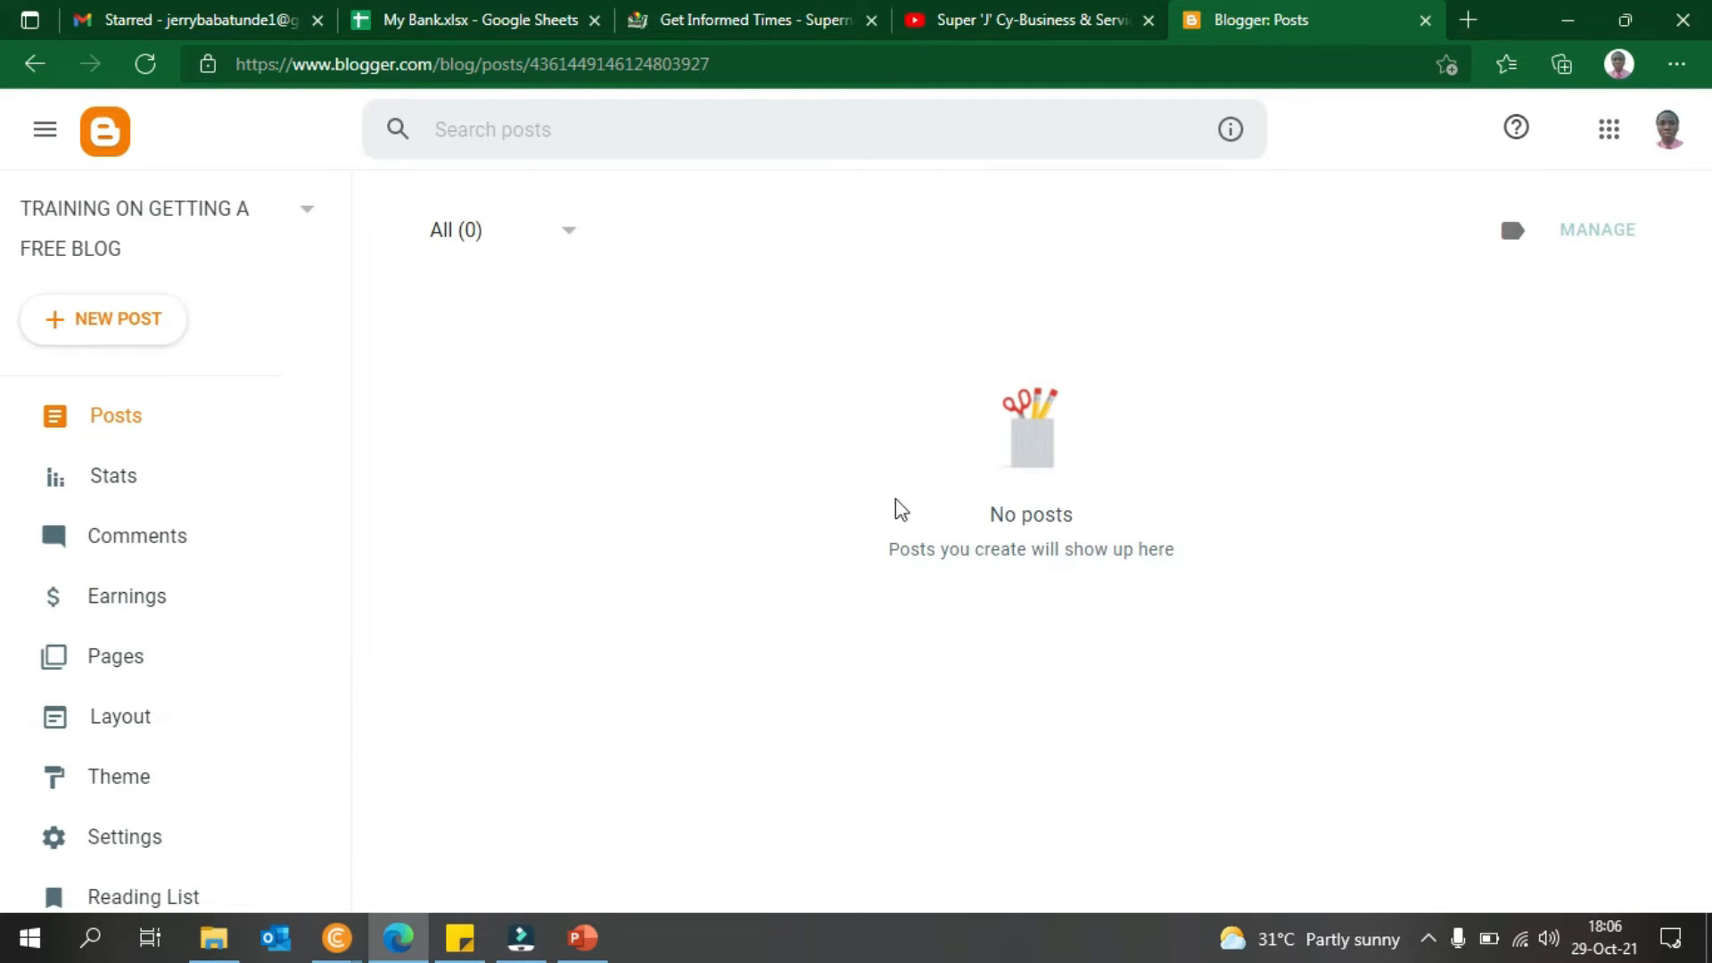
left_click(101, 321)
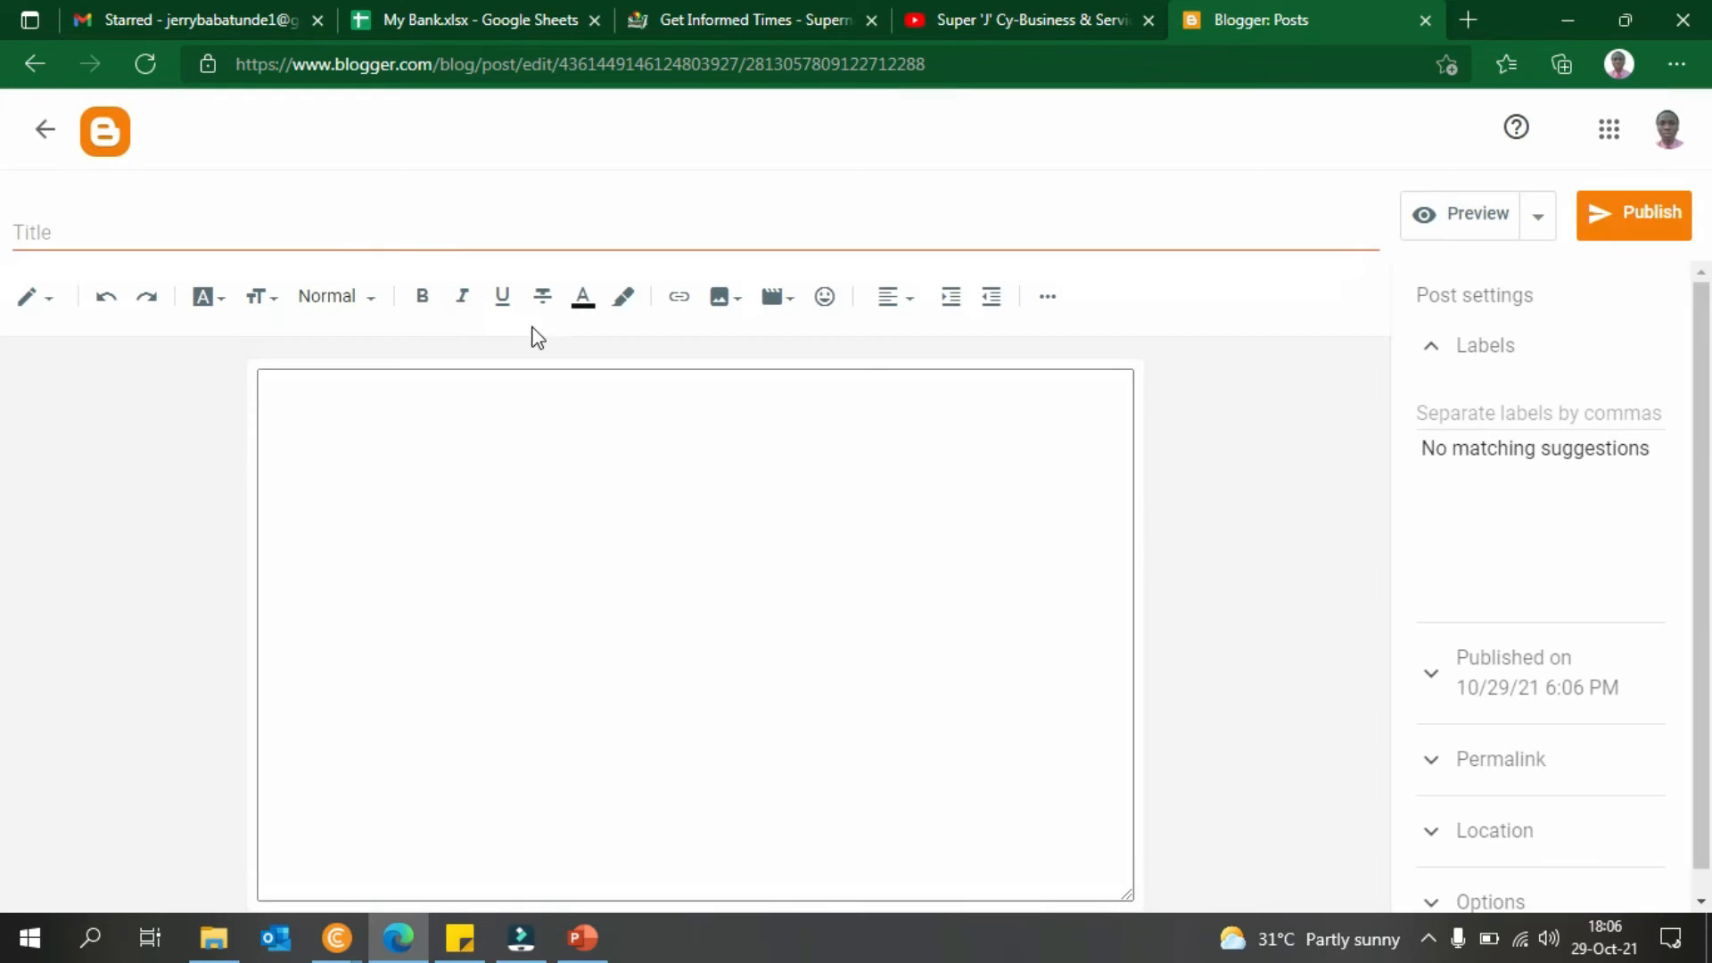
- Type 'THANK YOU' as the new post's title
left_click(413, 237)
type("THANK")
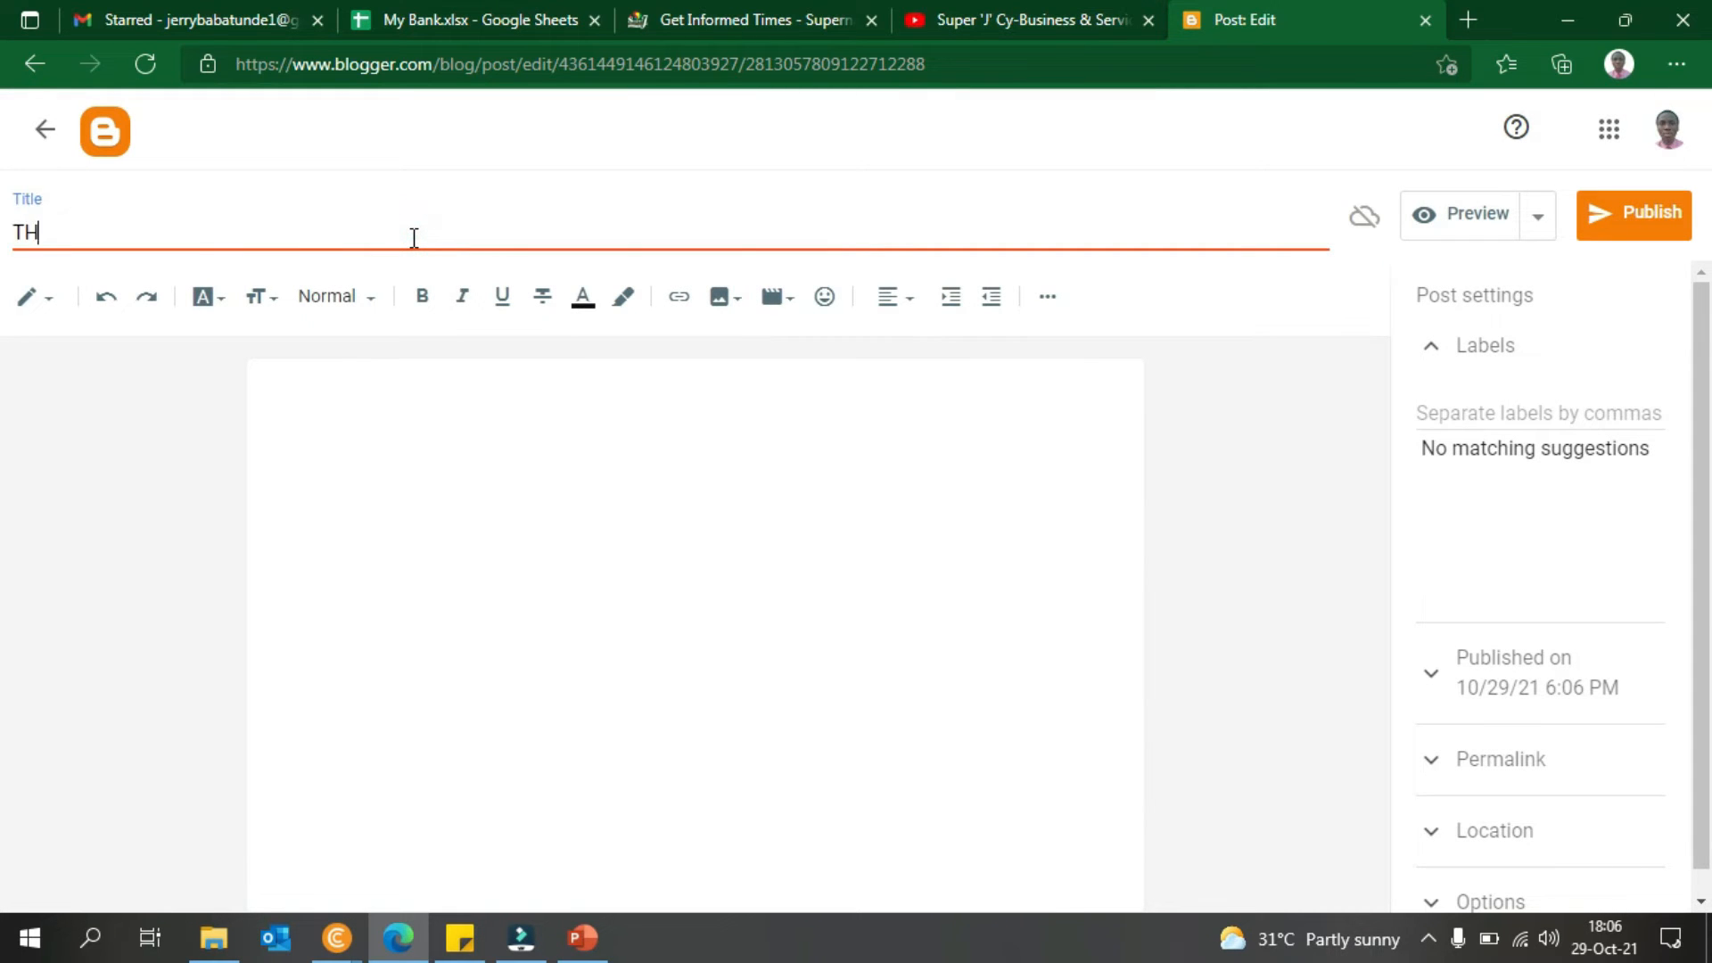
key("BackSpace")
key("BackSpace")
key("BackSpace")
type("ANKS")
key("BackSpace")
type("Y")
key("BackSpace")
type("YOU SUPER")
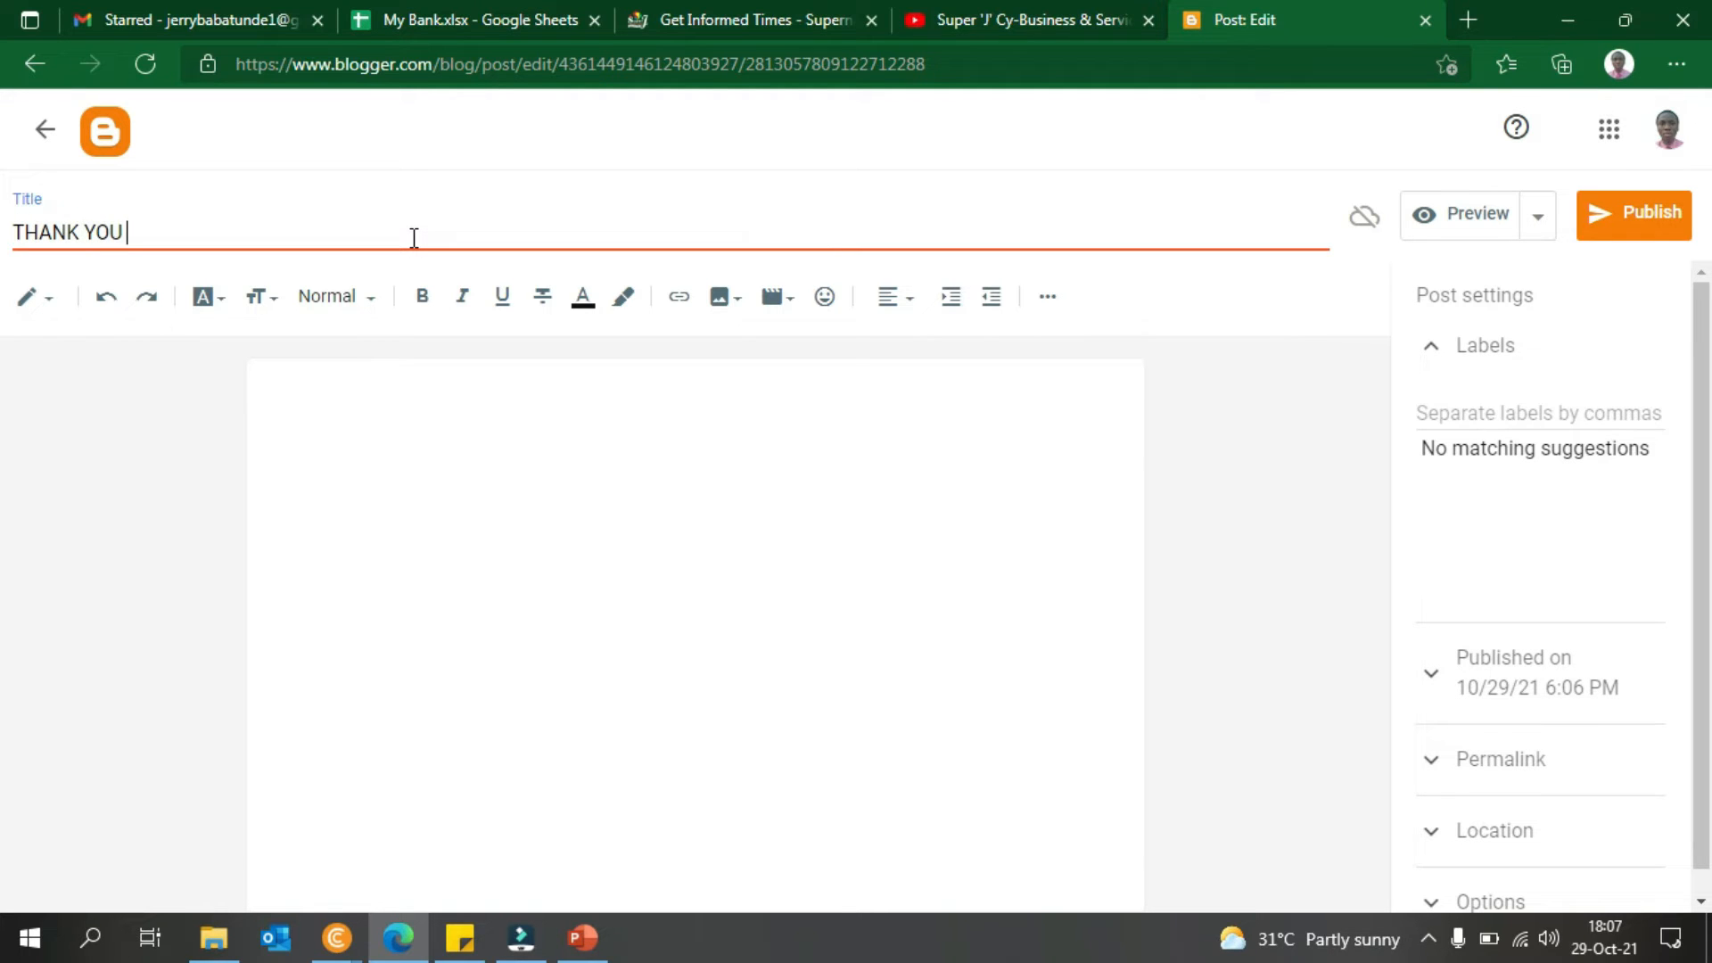
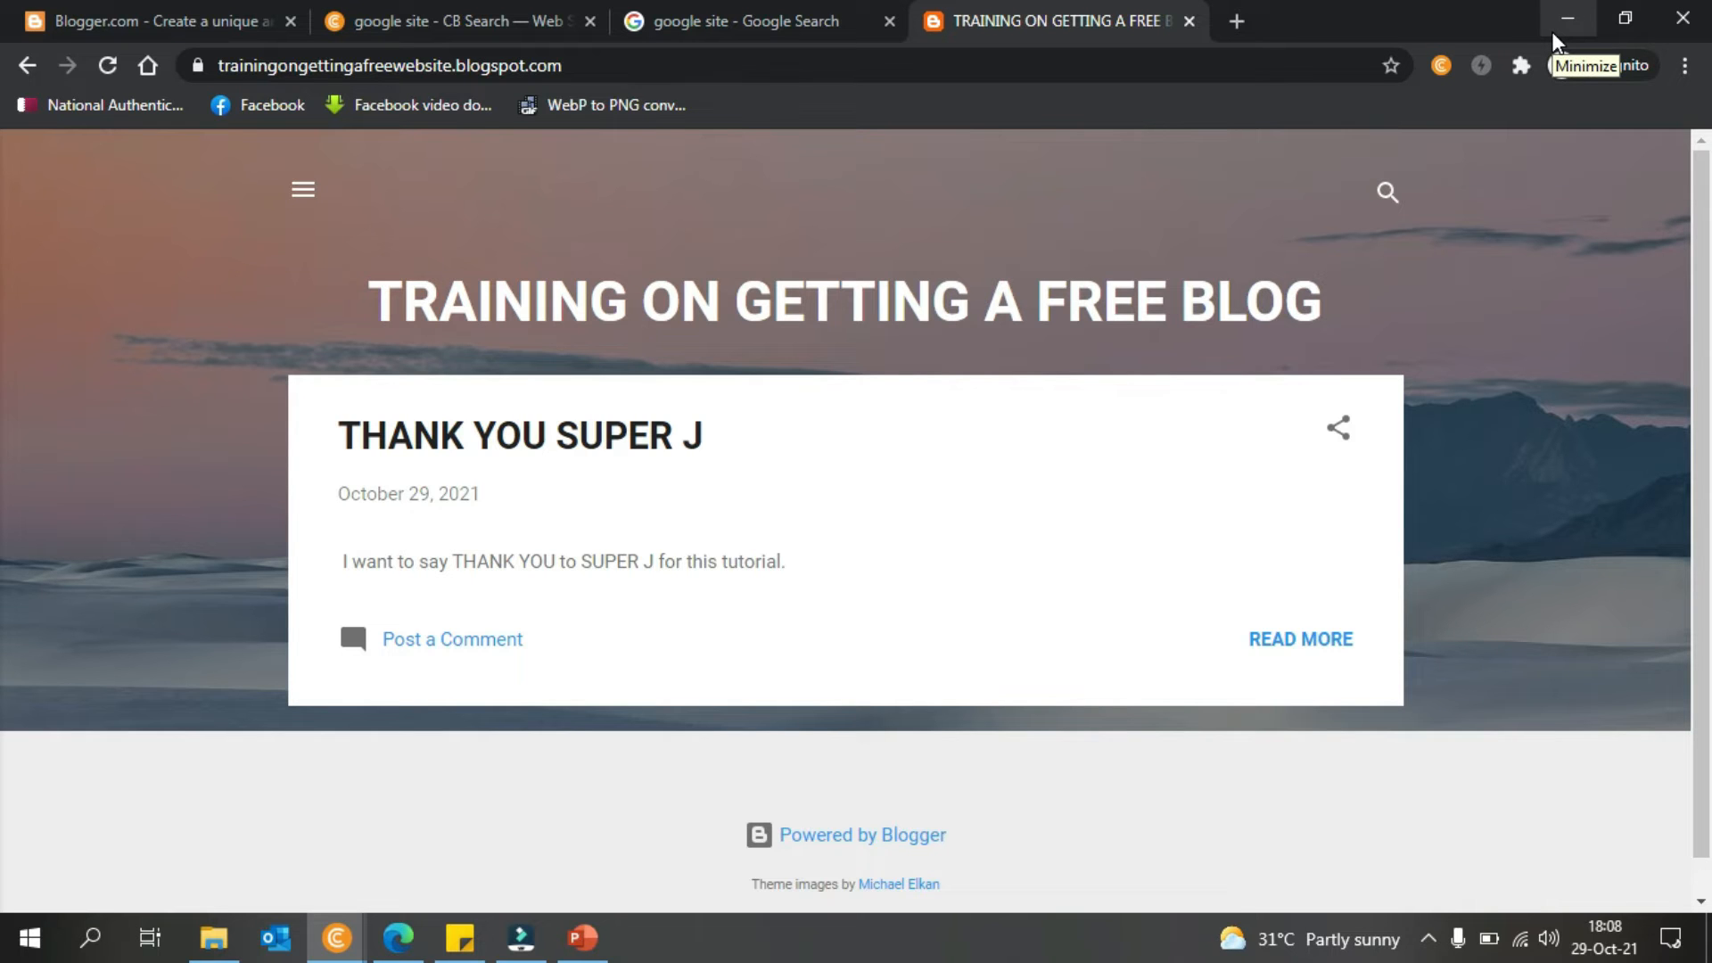
- Minimize Chrome and reopen the published THANK YOU SUPER J post in the Blogger editor
left_click(1554, 35)
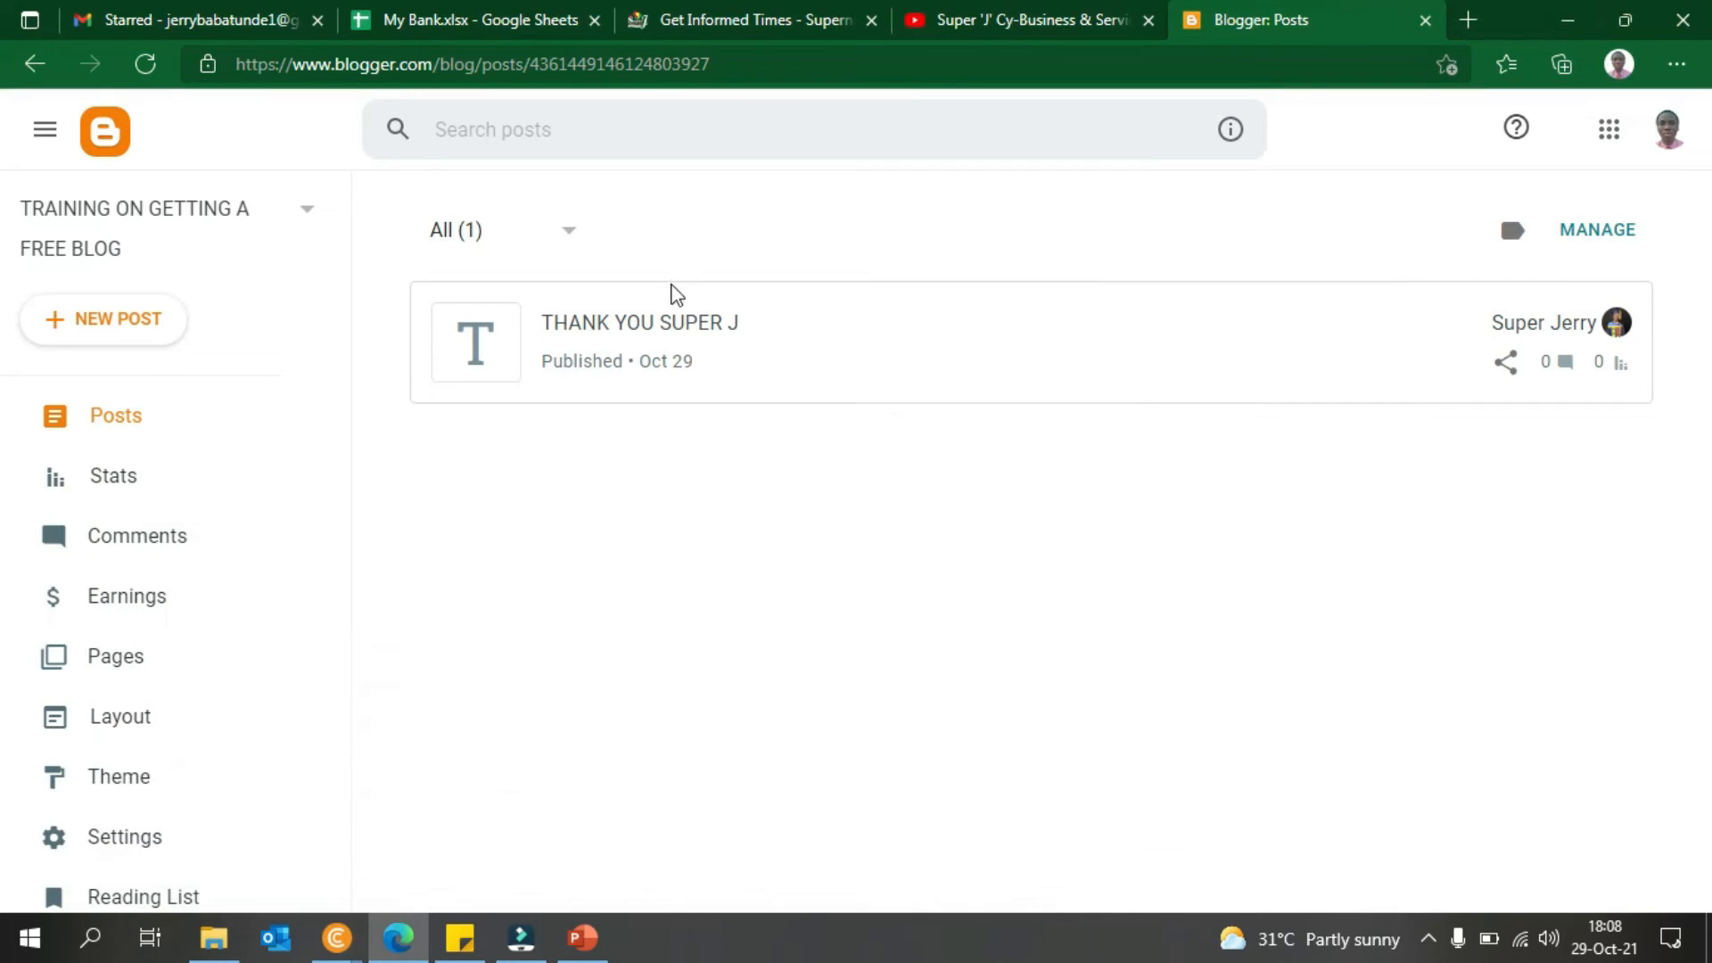
left_click(718, 378)
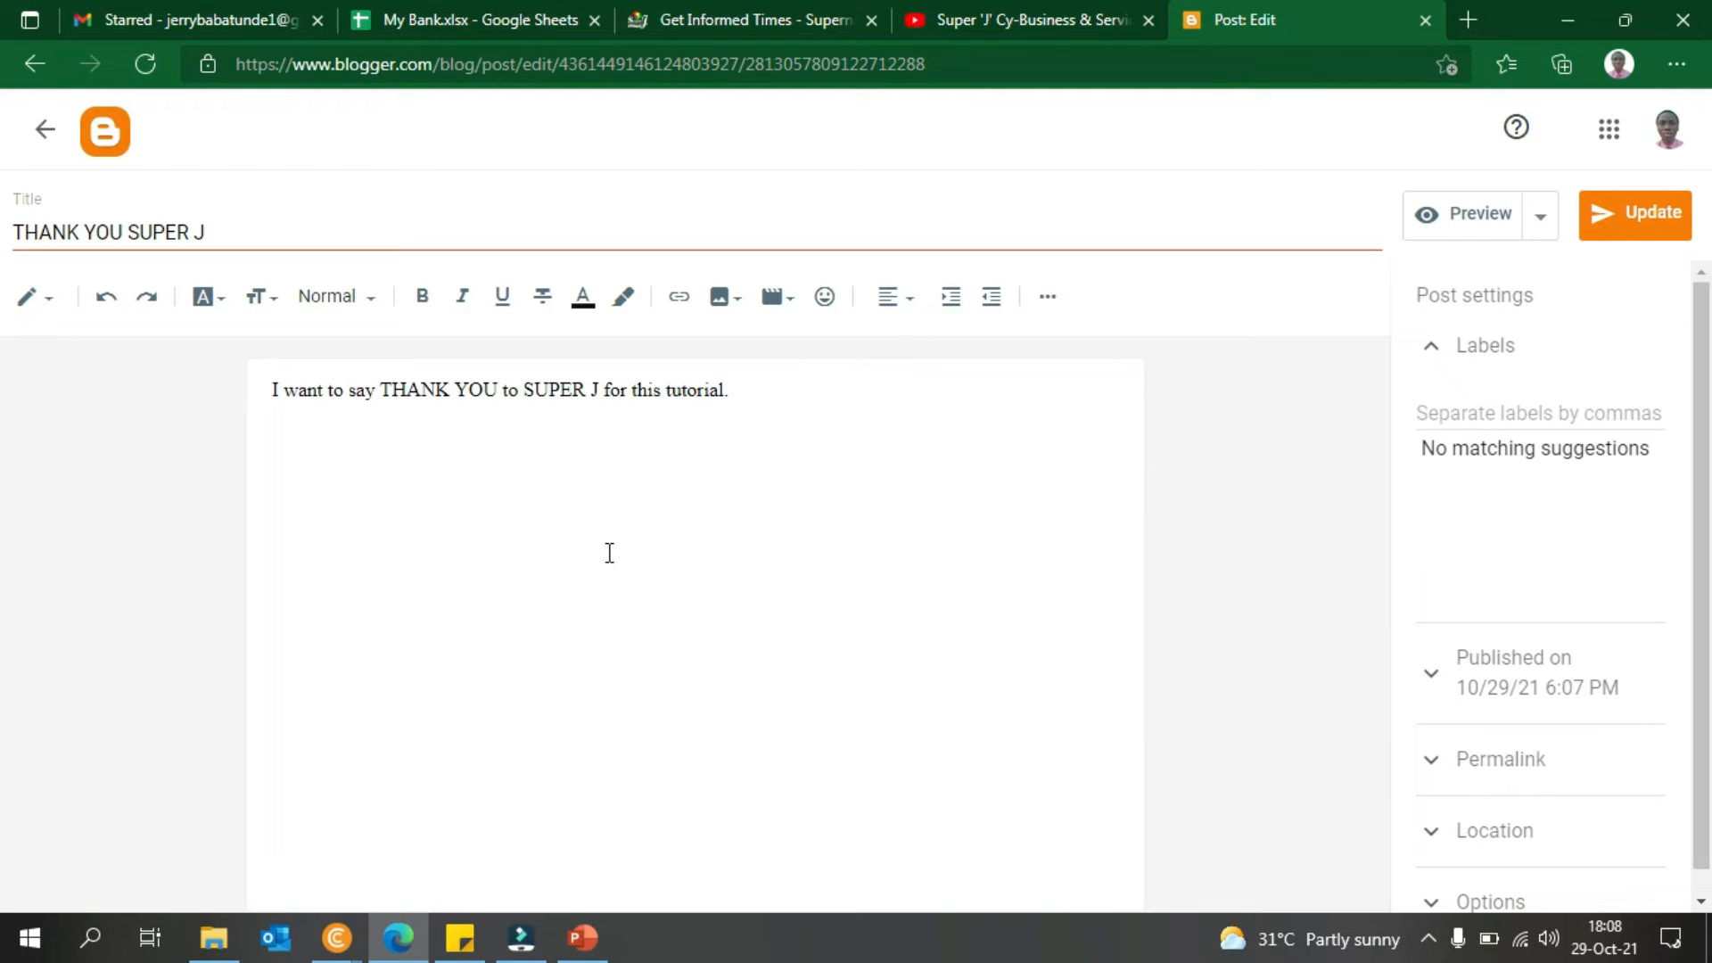
- Make the words THANK YOU bold and red
left_click(270, 394)
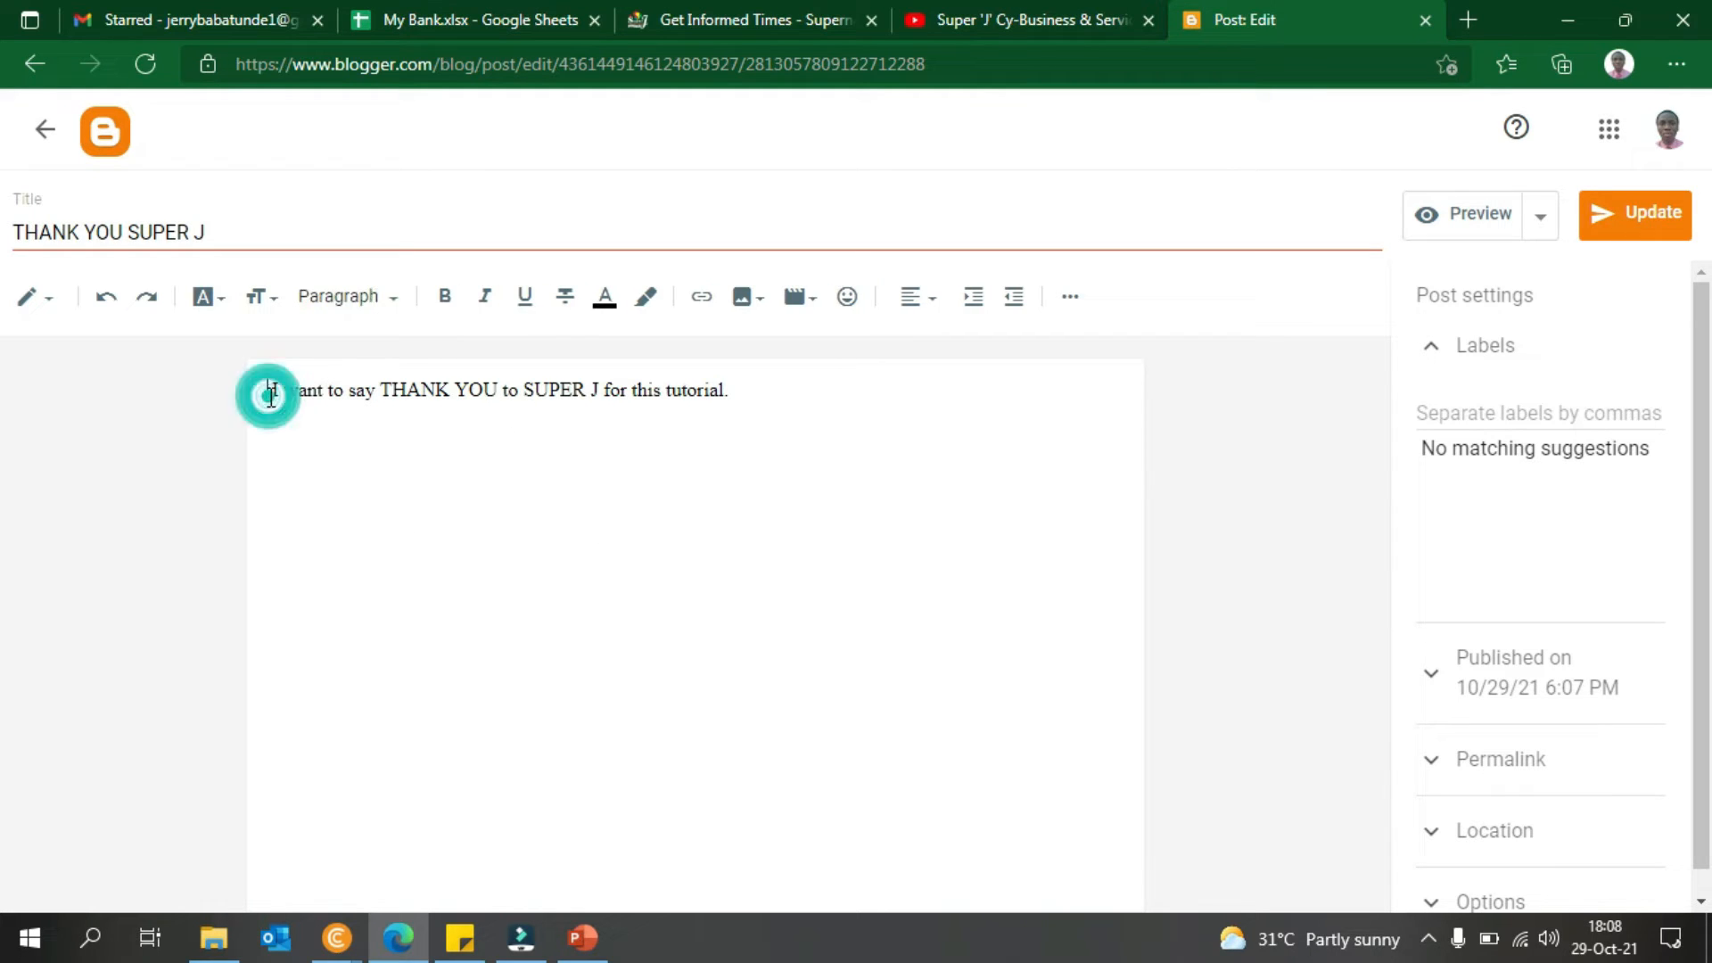
left_click_drag(268, 393, 498, 394)
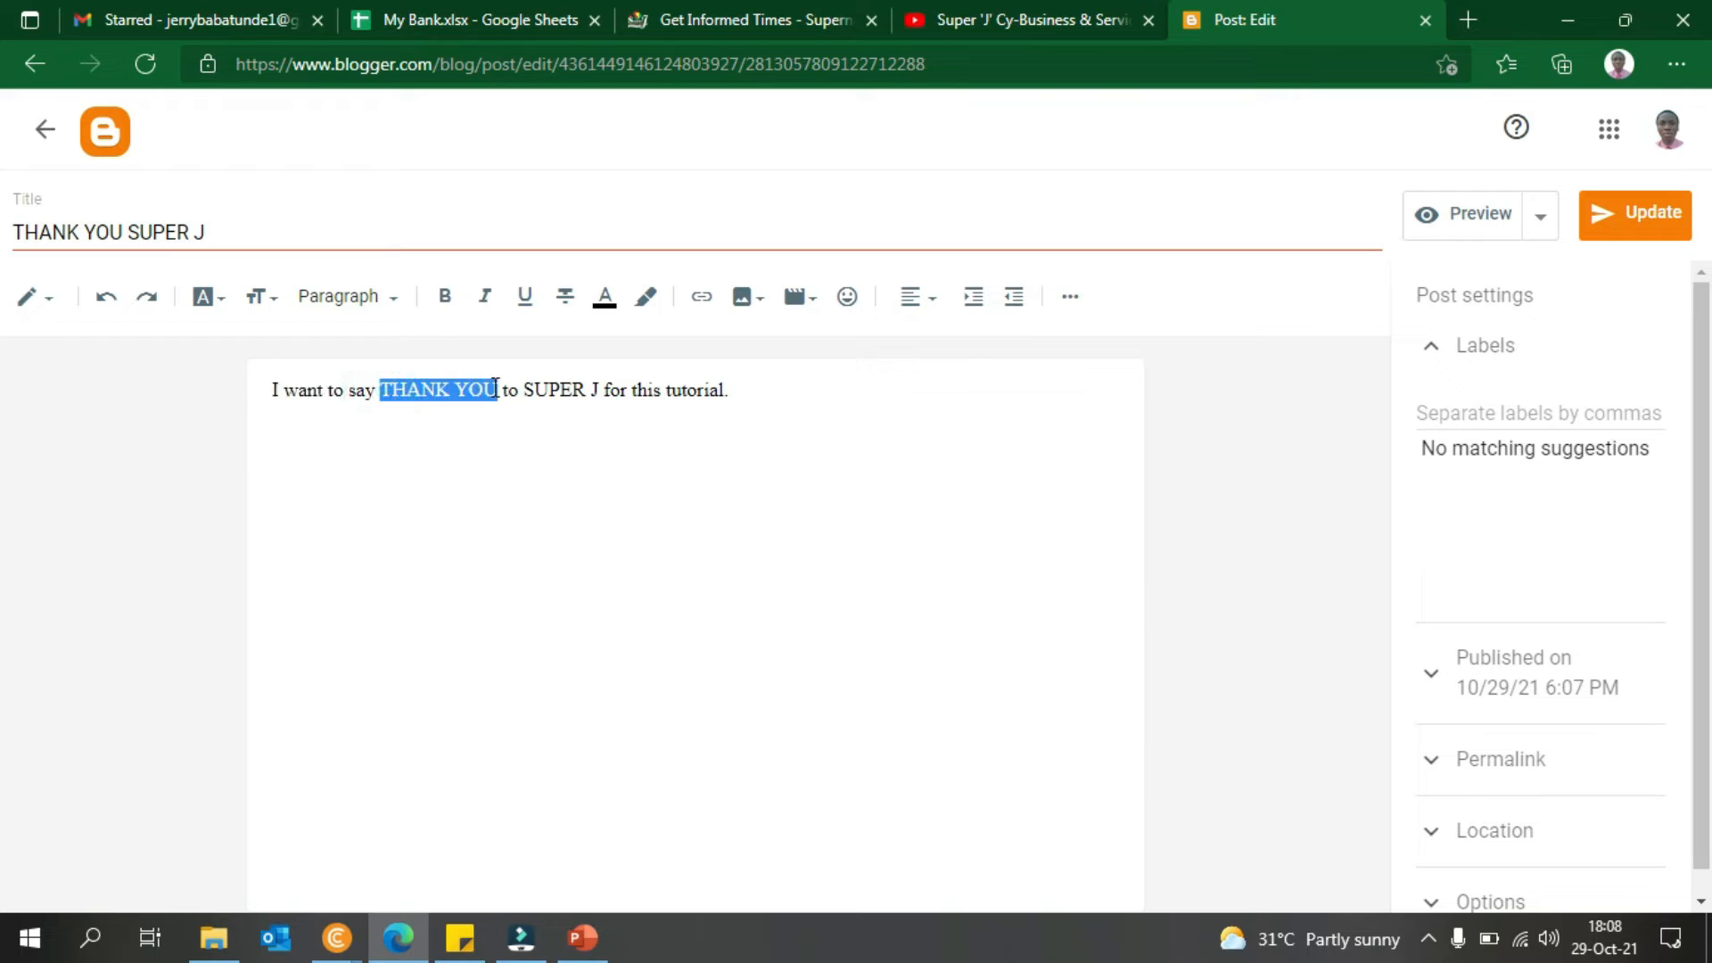
left_click(445, 296)
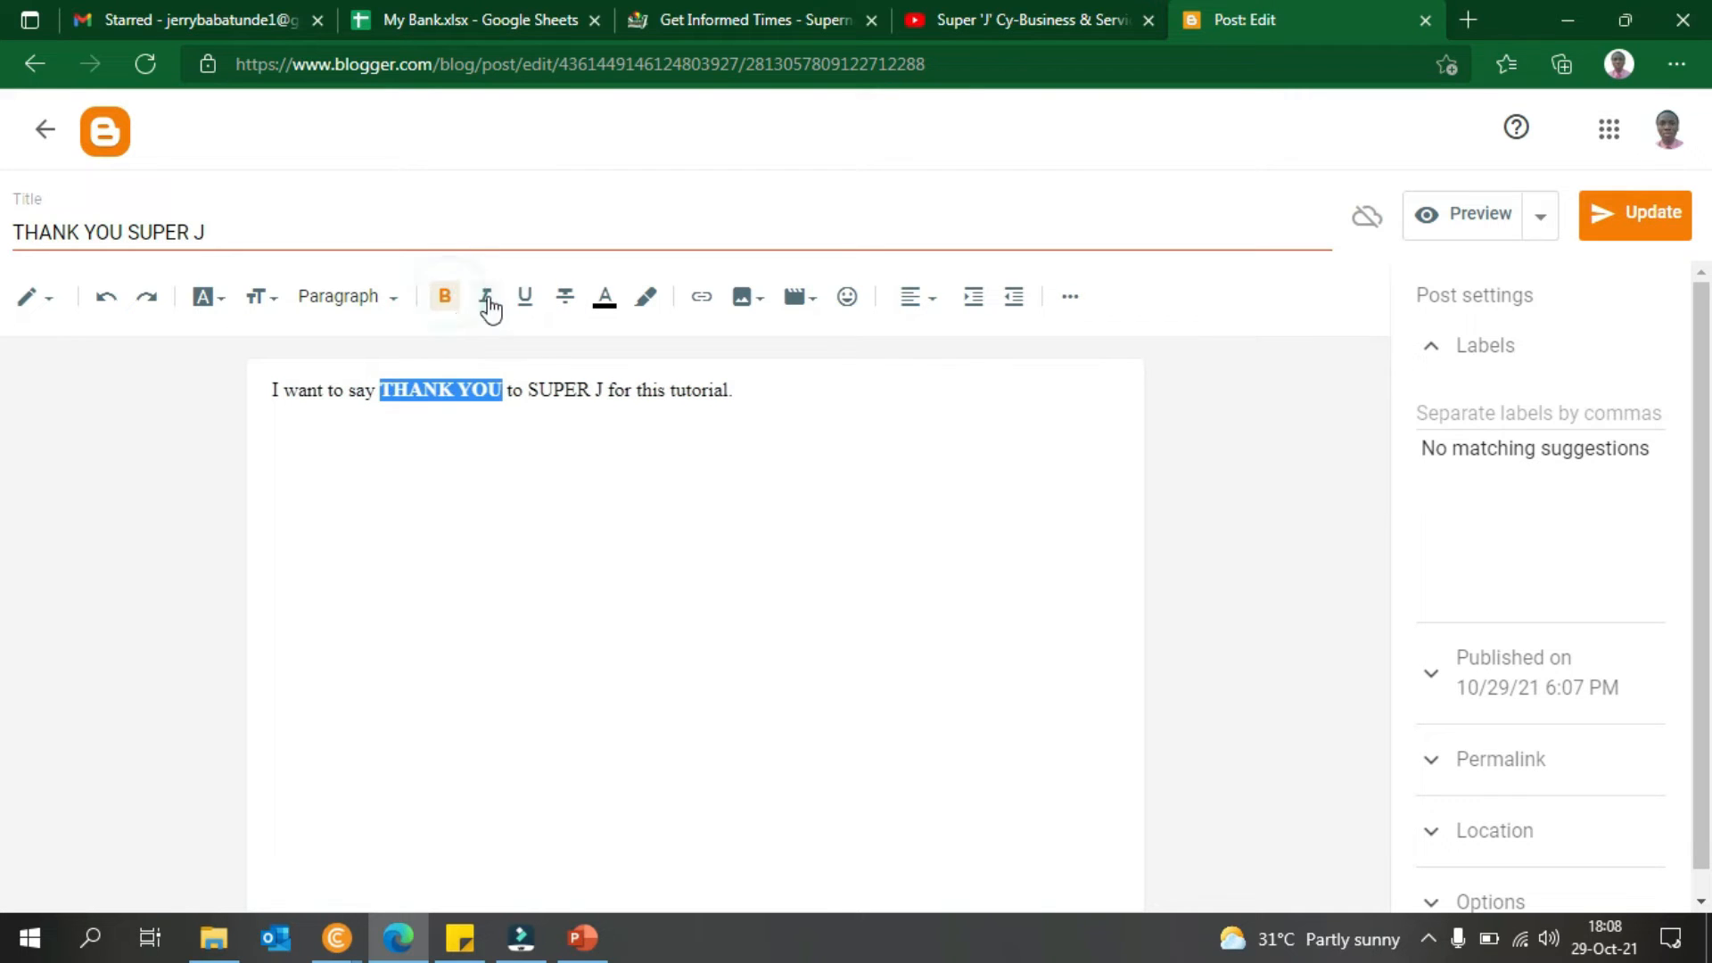
left_click(535, 391)
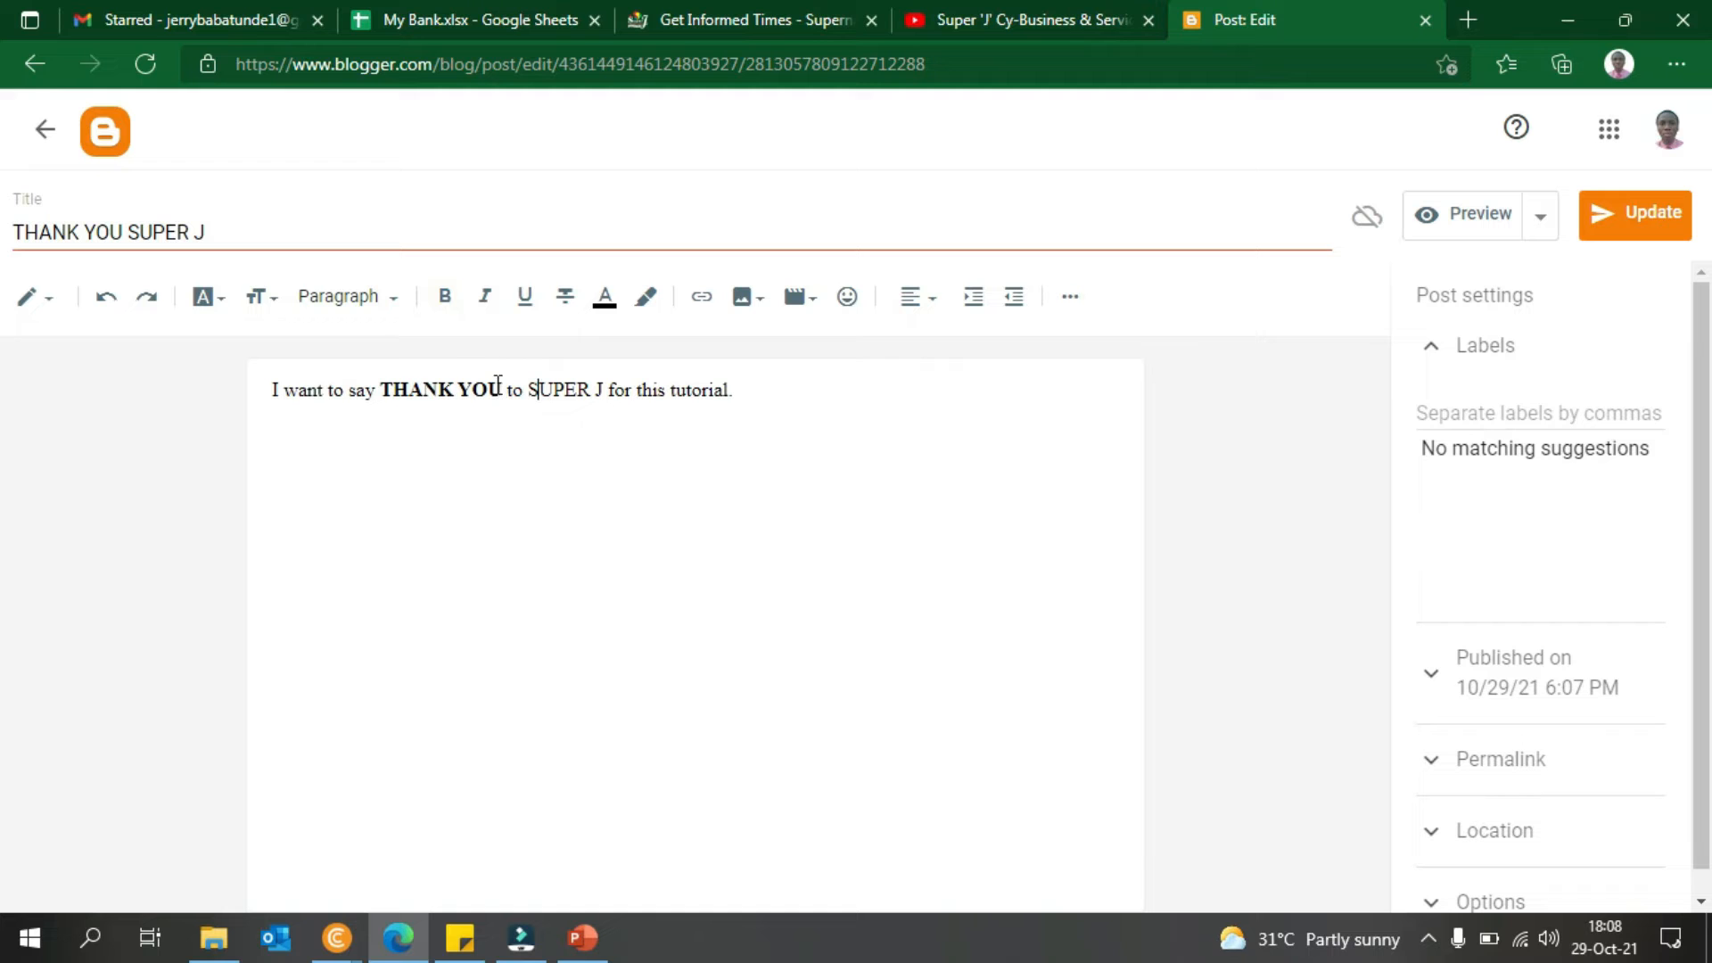
left_click_drag(499, 391, 380, 392)
left_click(604, 308)
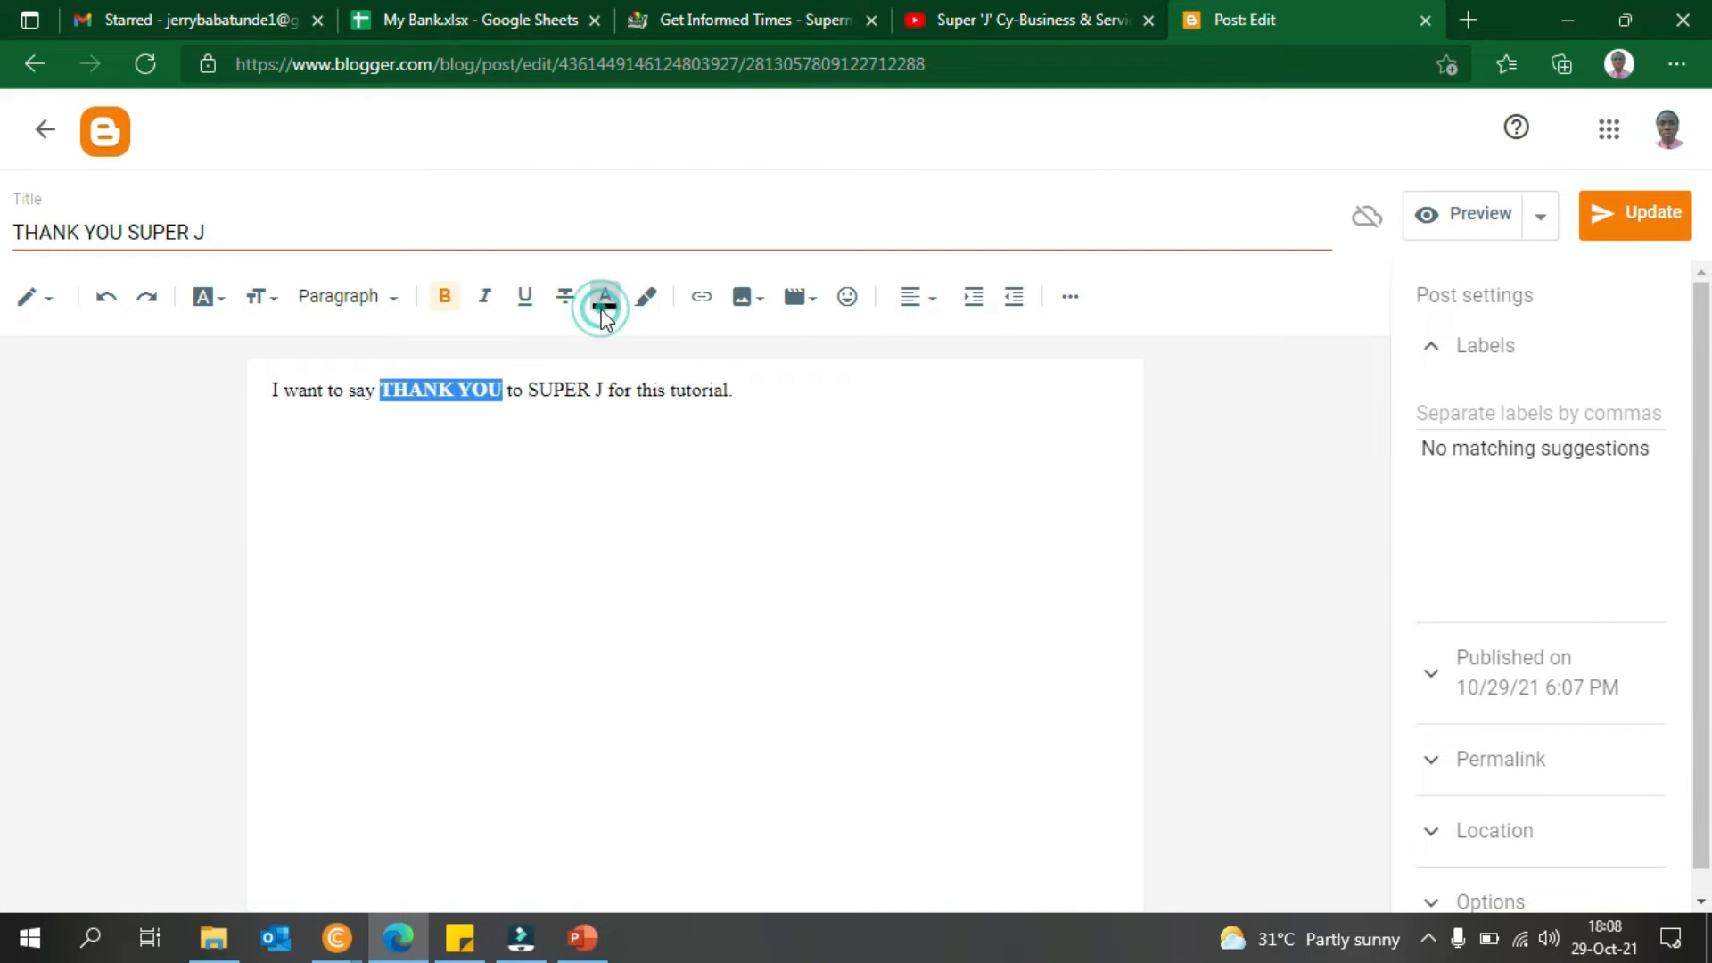
left_click(698, 323)
left_click(593, 452)
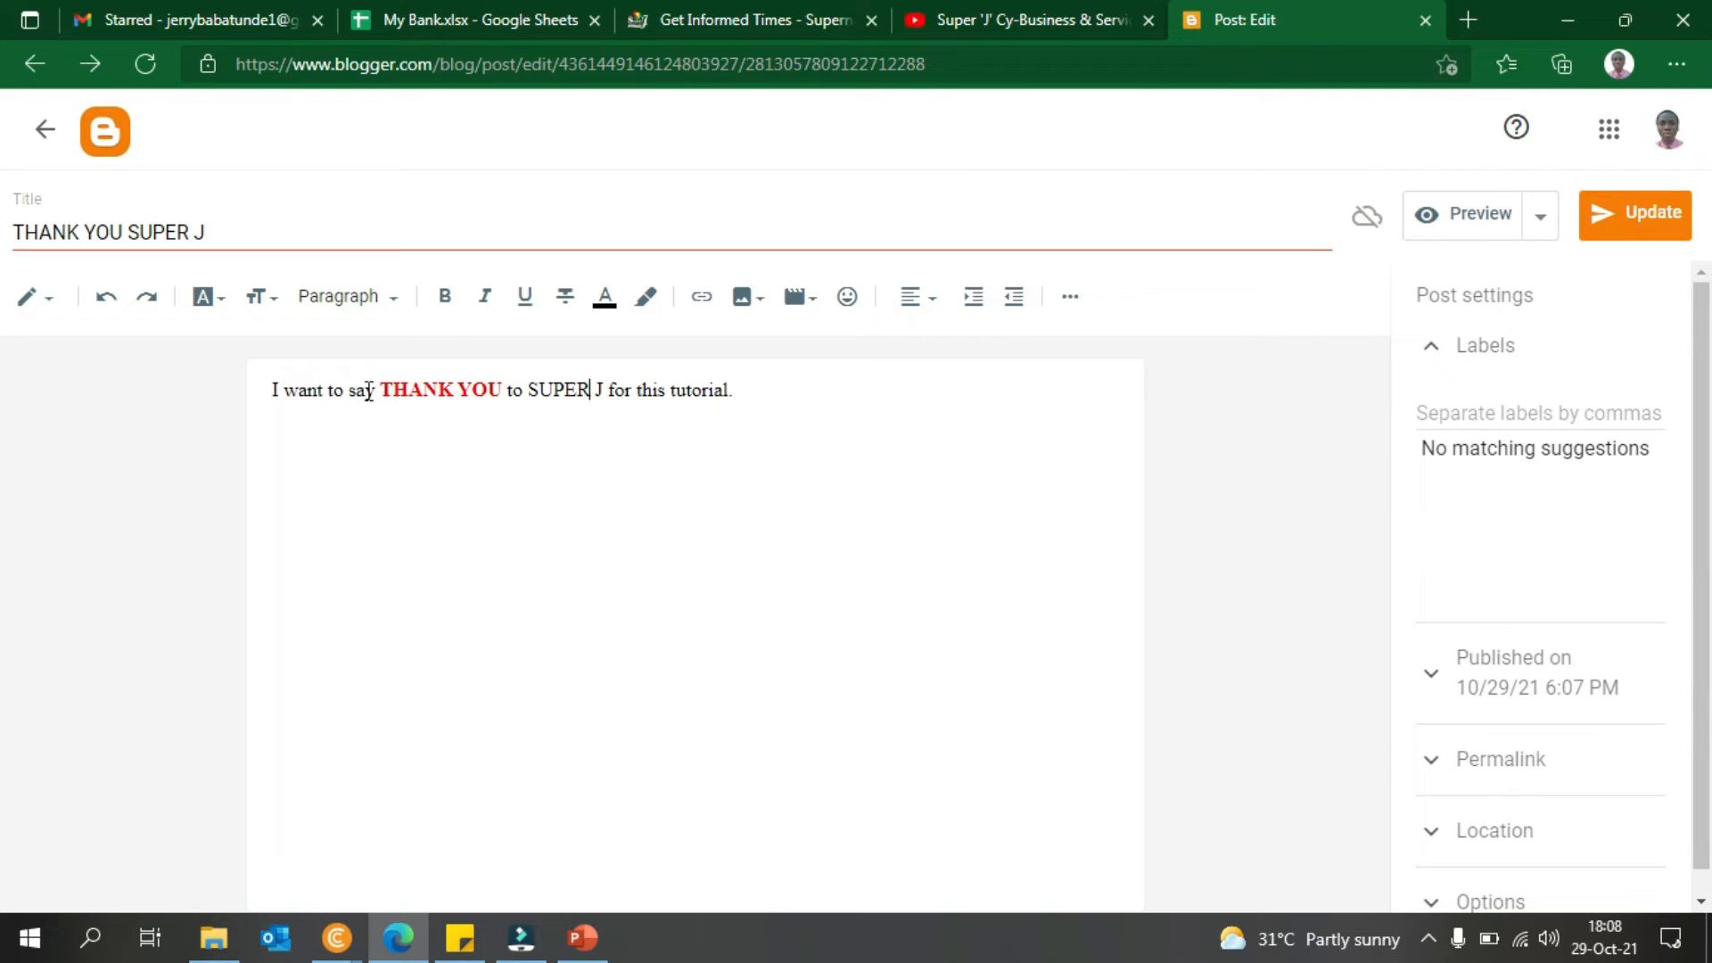
- Centre the post text and set 'I want to say' to Large size
left_click_drag(373, 393, 202, 398)
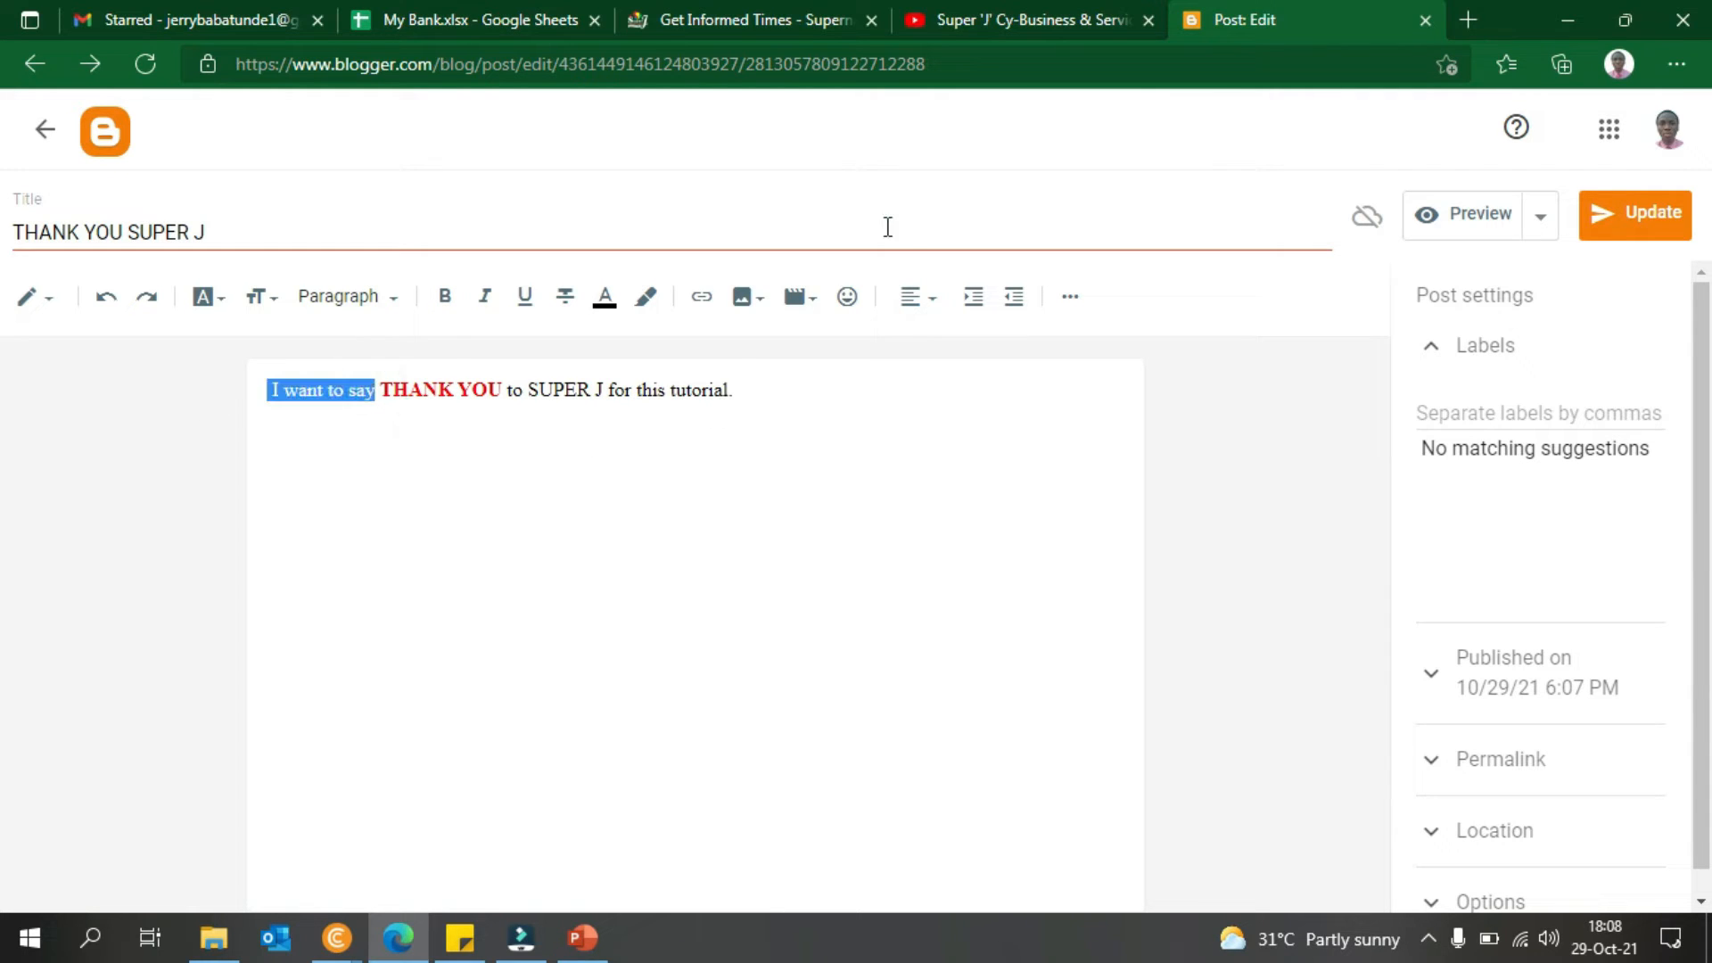
left_click(910, 296)
left_click(951, 378)
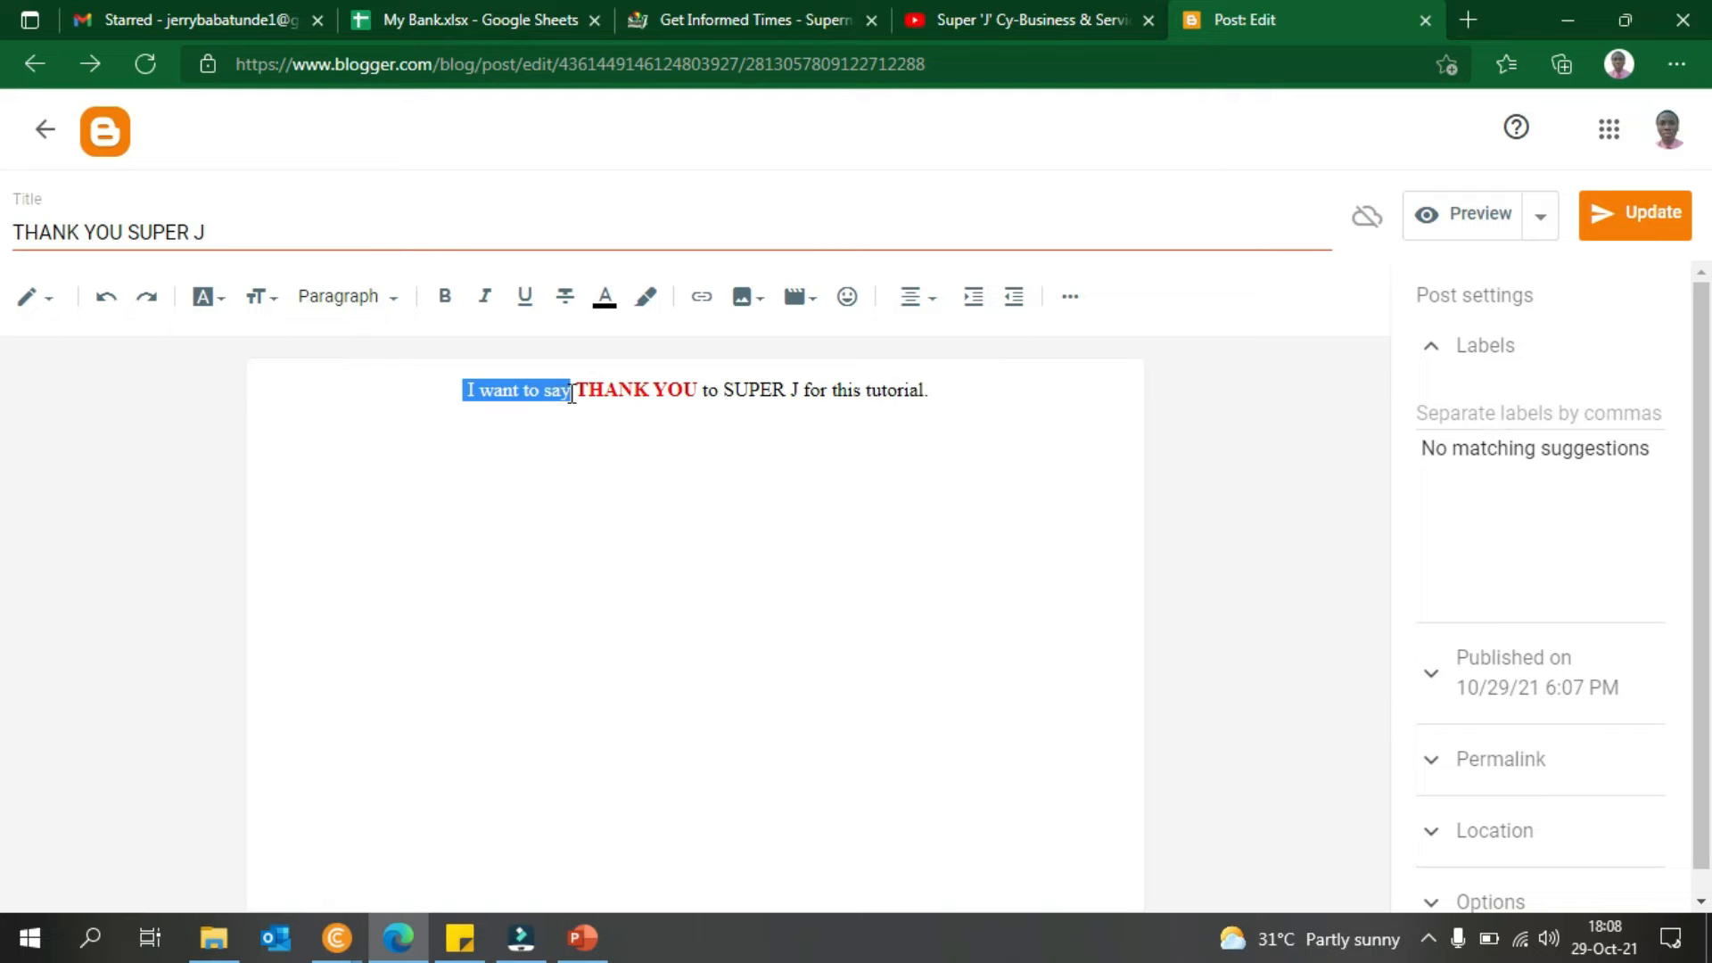
left_click(258, 296)
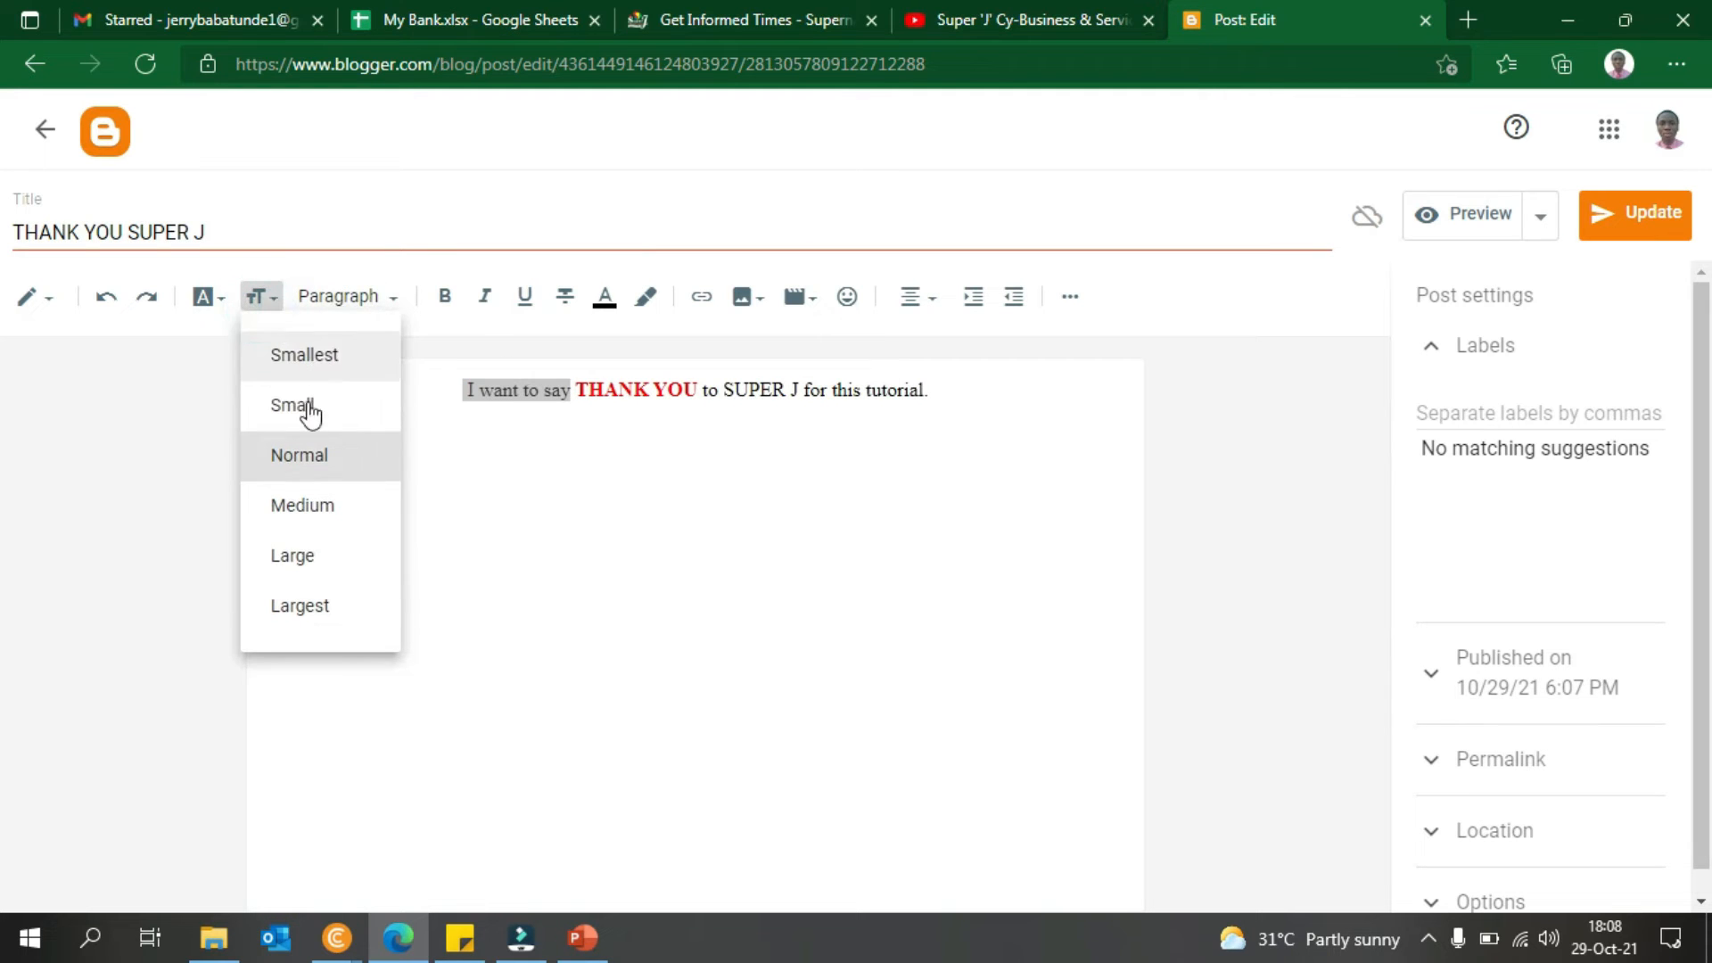
left_click(254, 560)
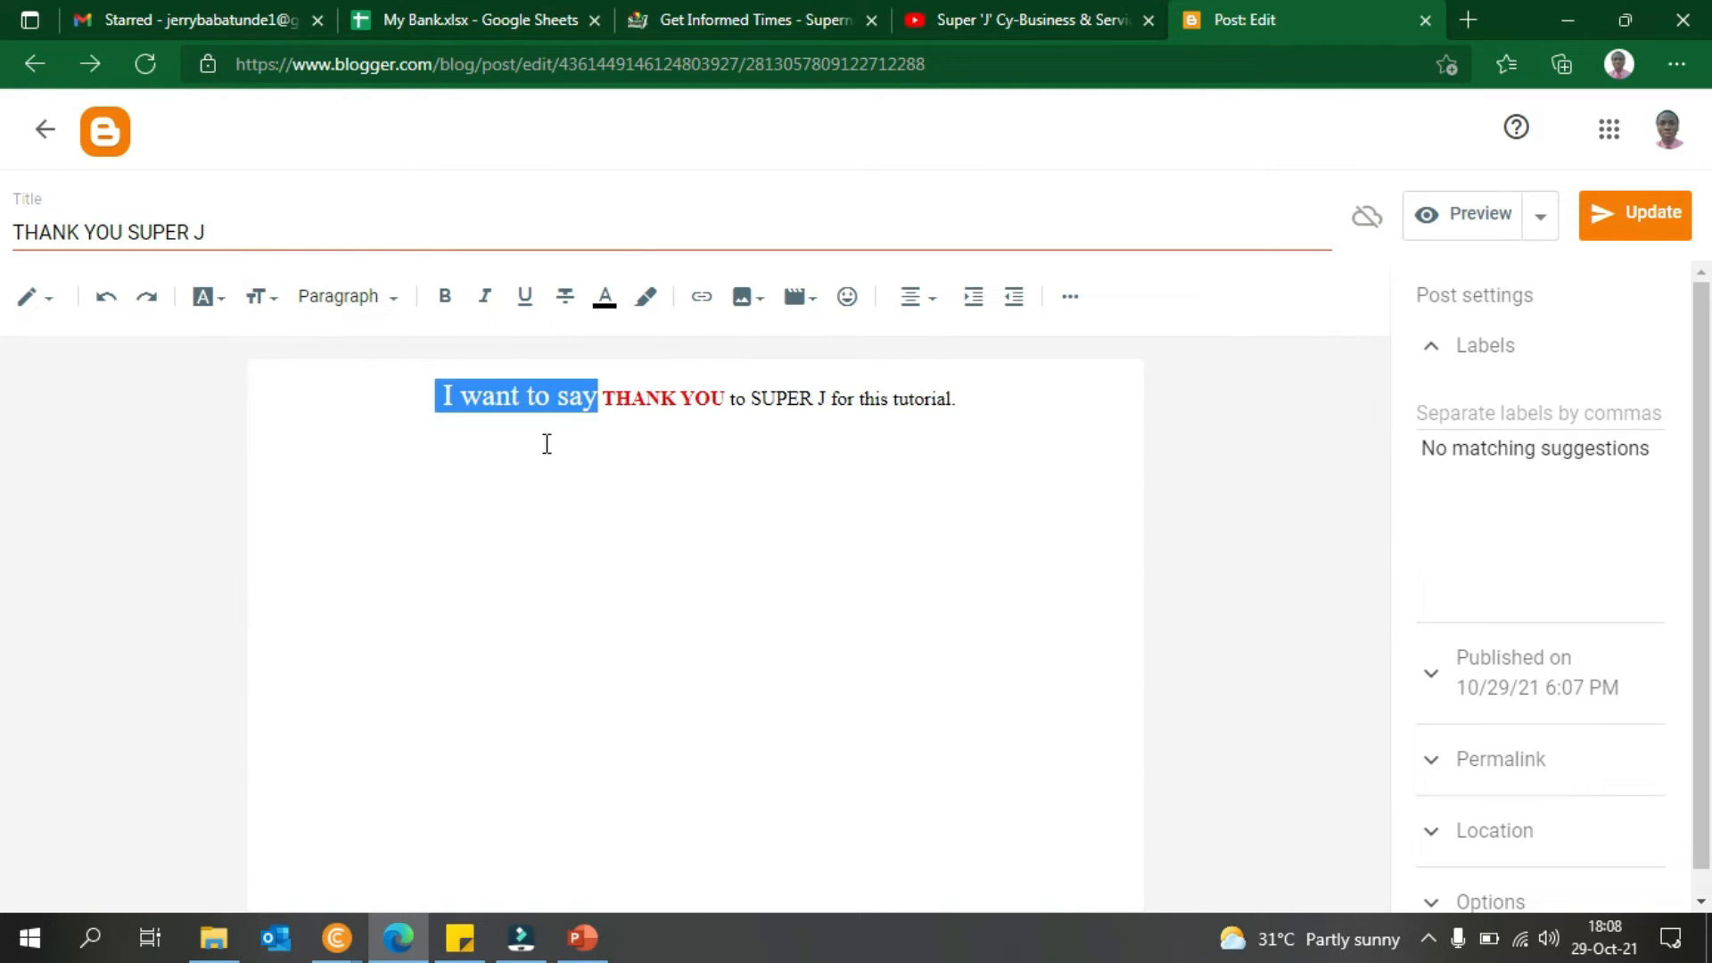
- Split the sentence into lines: 'I want to say', 'THANK YOU', 'to', 'SUPER J', 'for this tutorial.'
left_click(593, 411)
left_click(600, 408)
key("Return")
key("BackSpace")
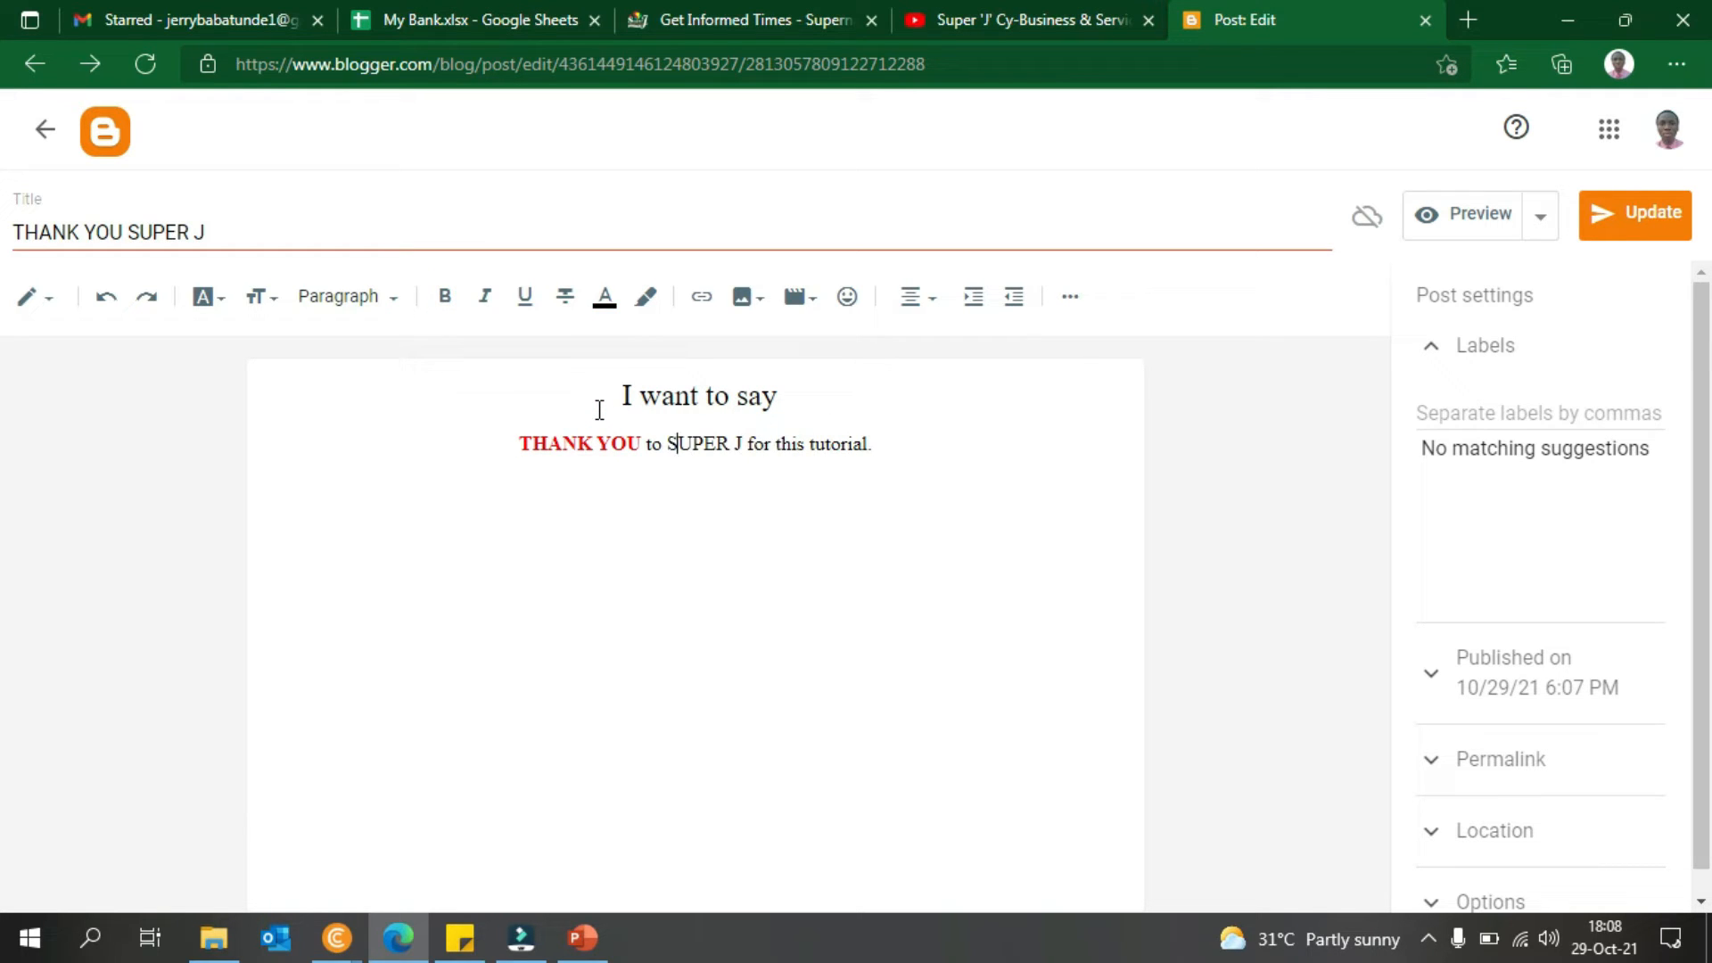
key("Return")
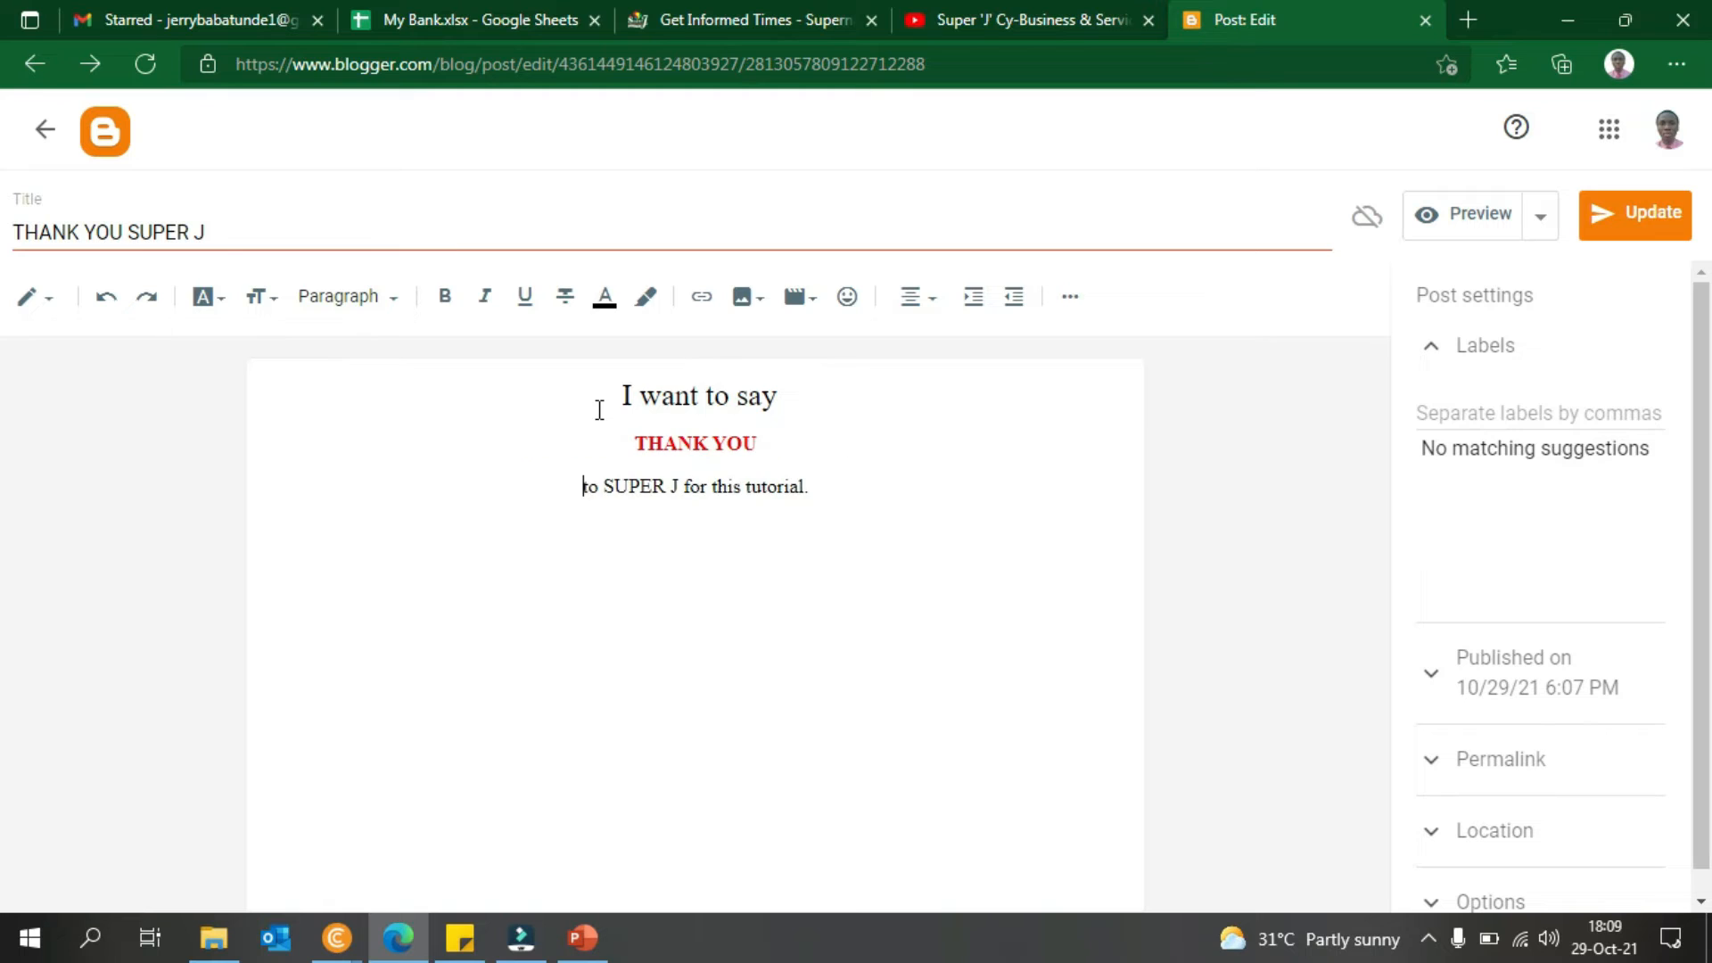
key("Return")
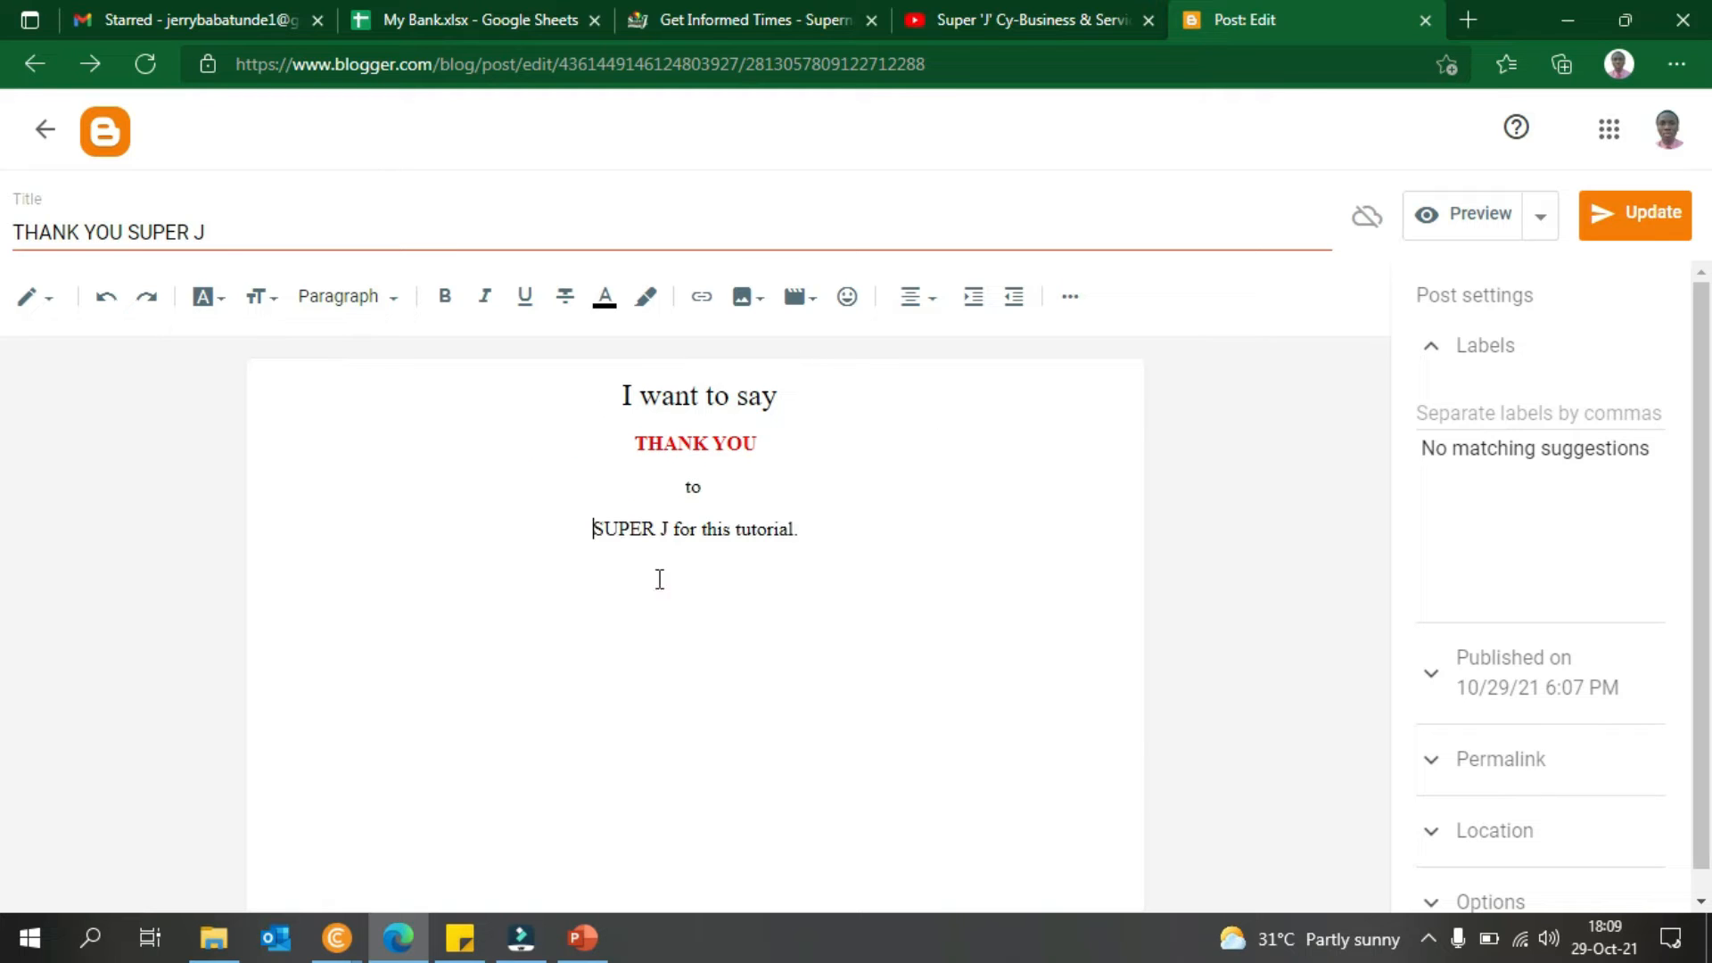
left_click(668, 531)
key("Return")
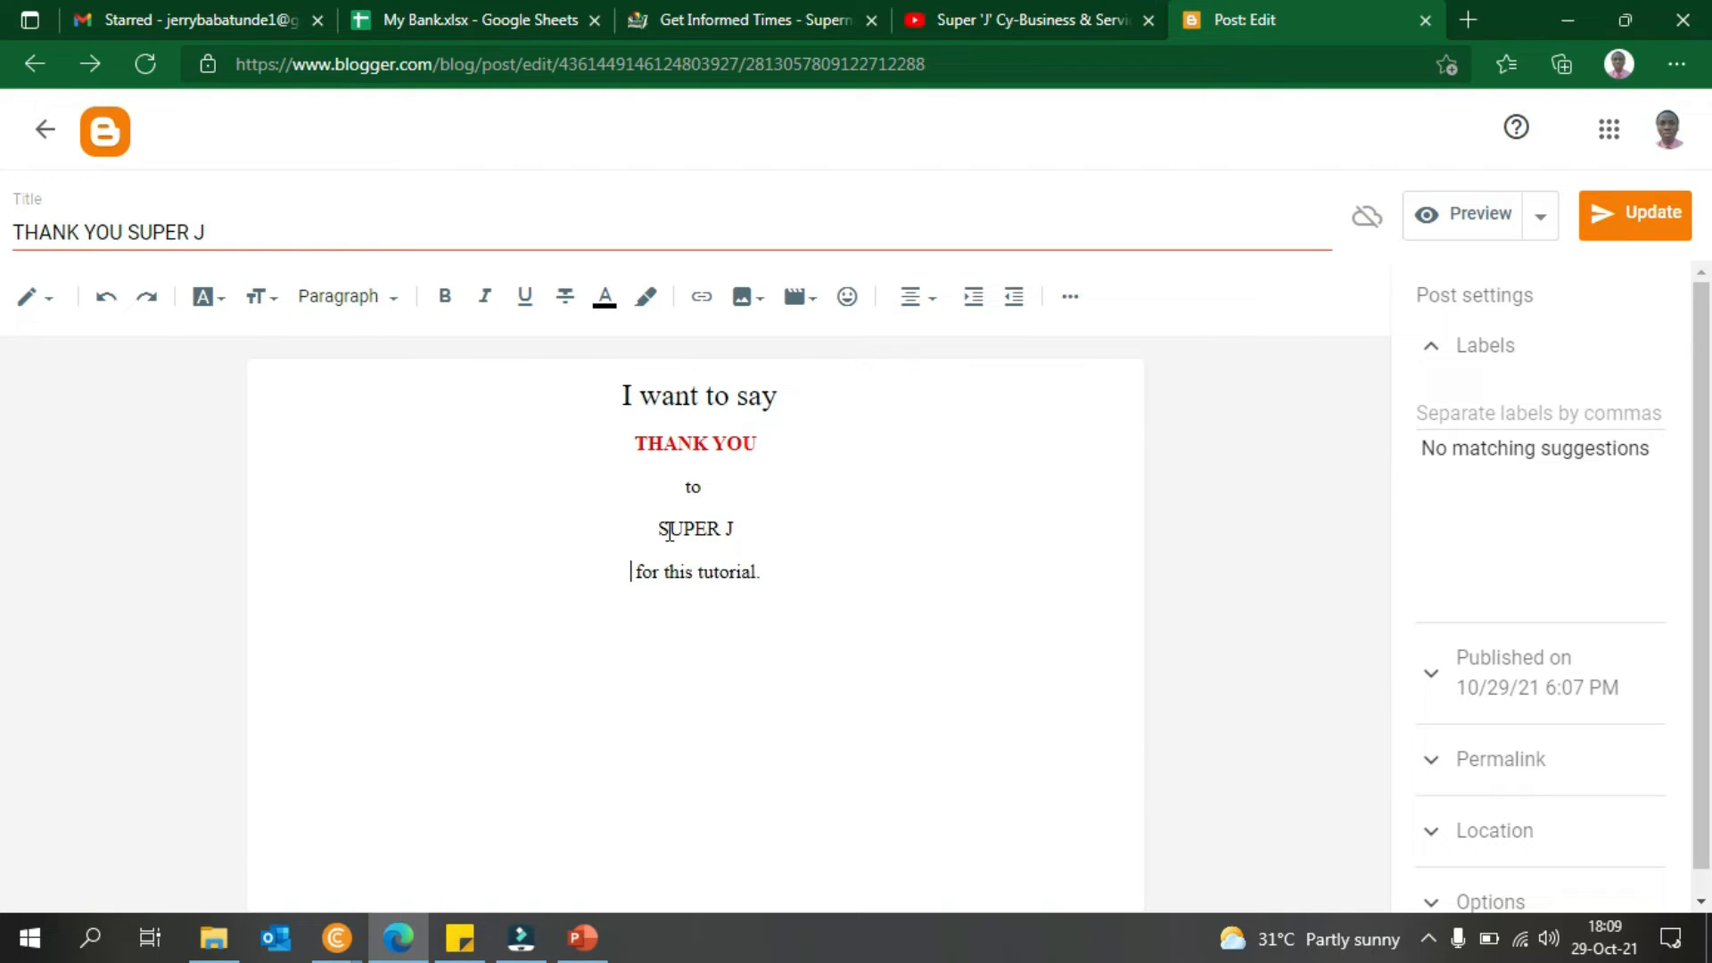
key("Delete")
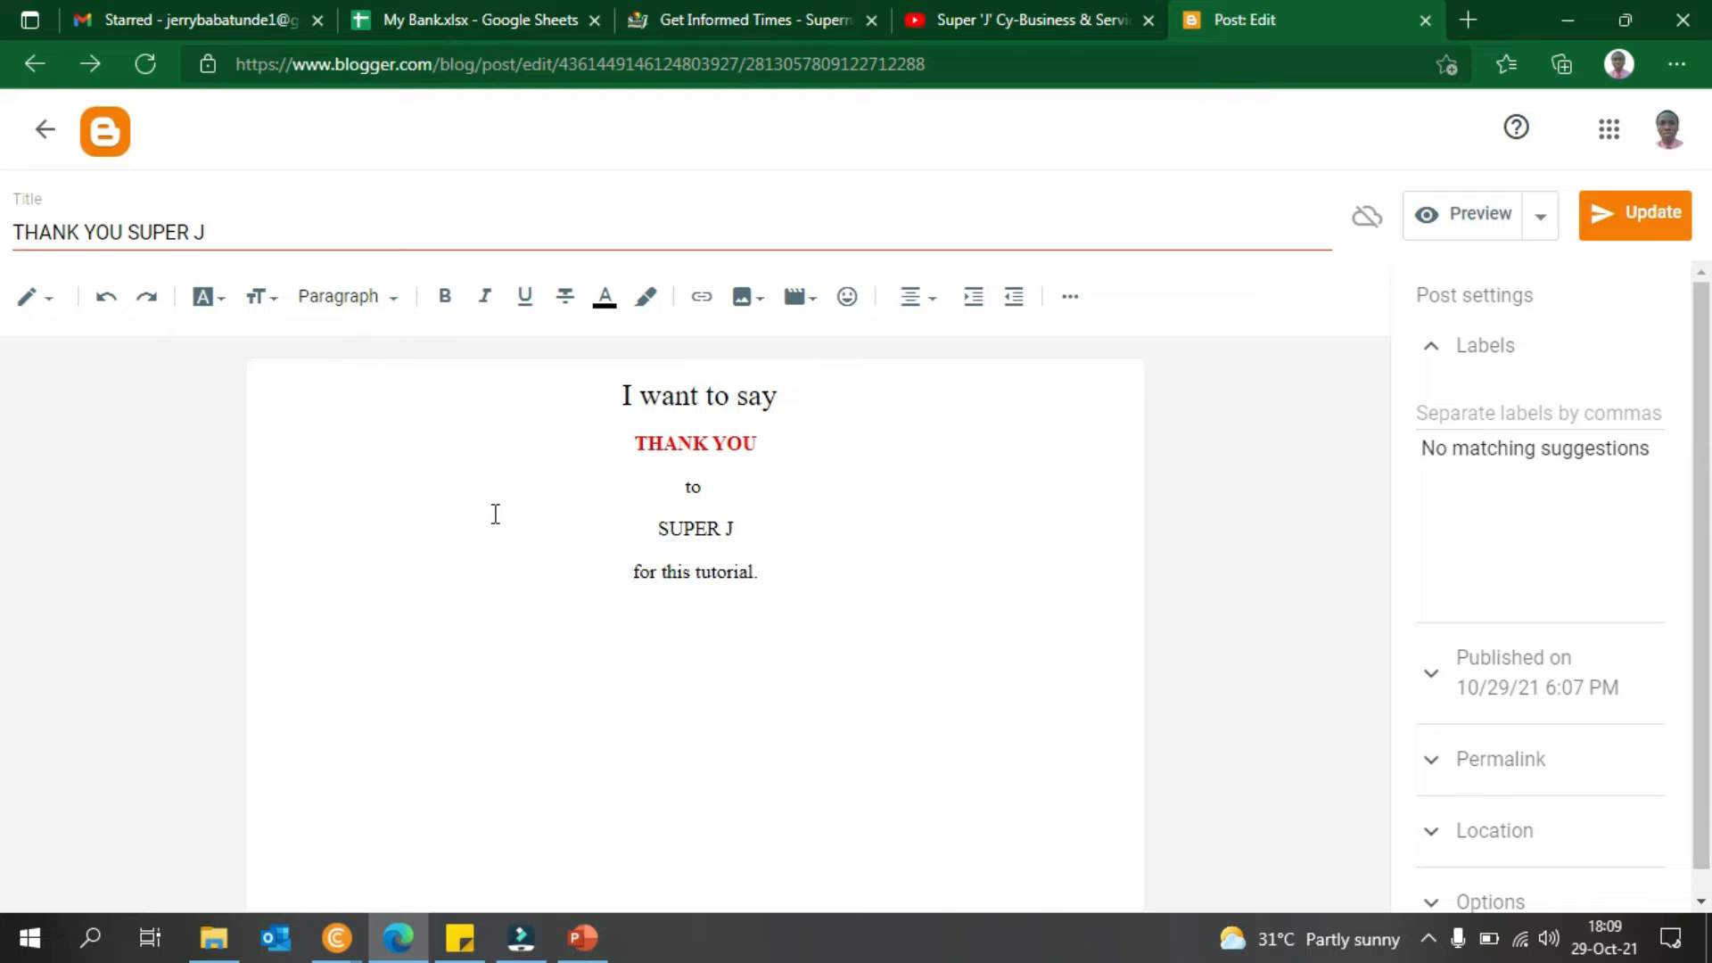
left_click(45, 302)
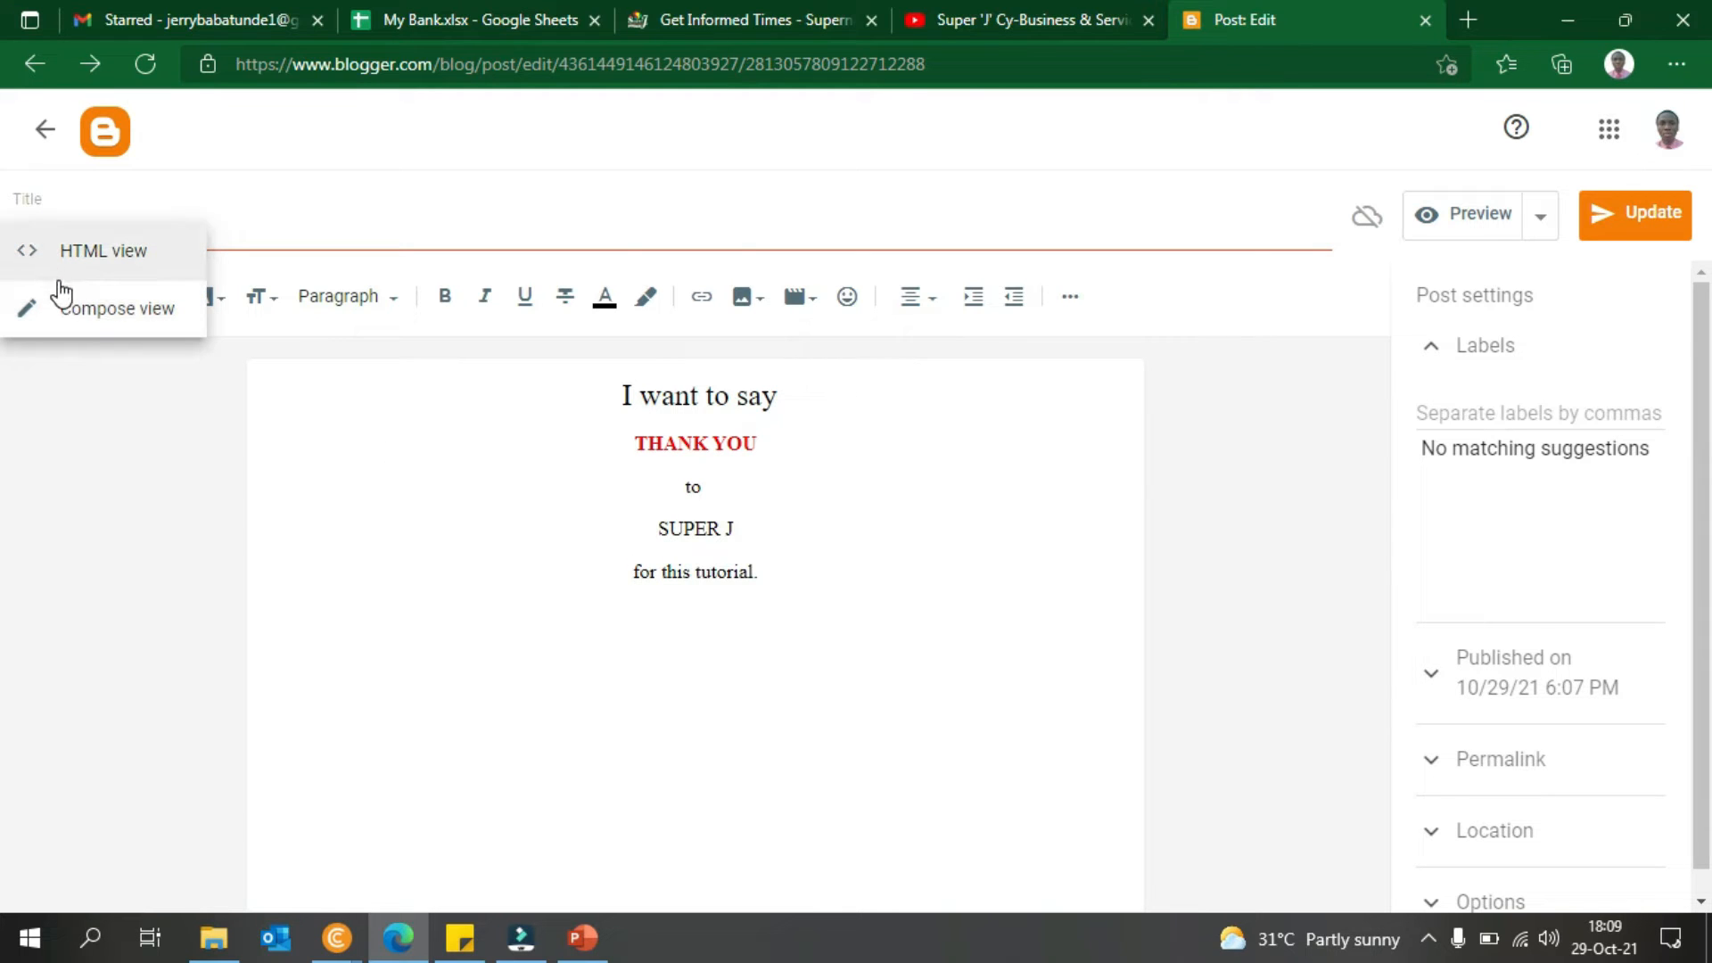
left_click(80, 269)
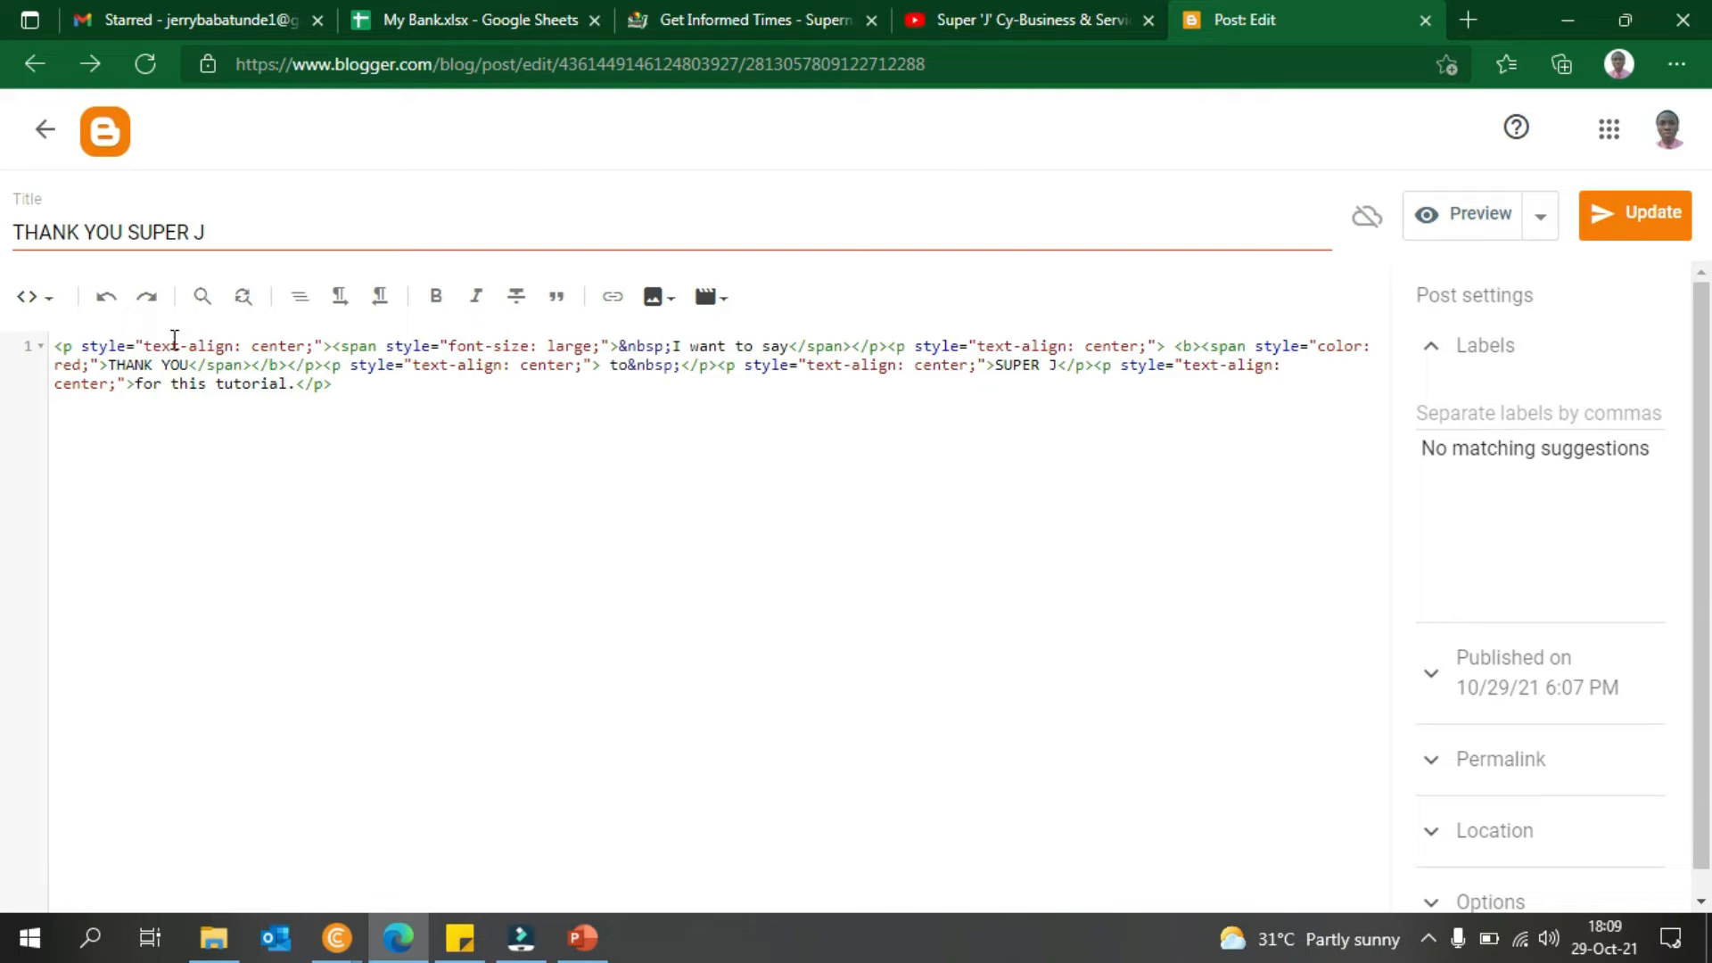
left_click(52, 302)
left_click(67, 361)
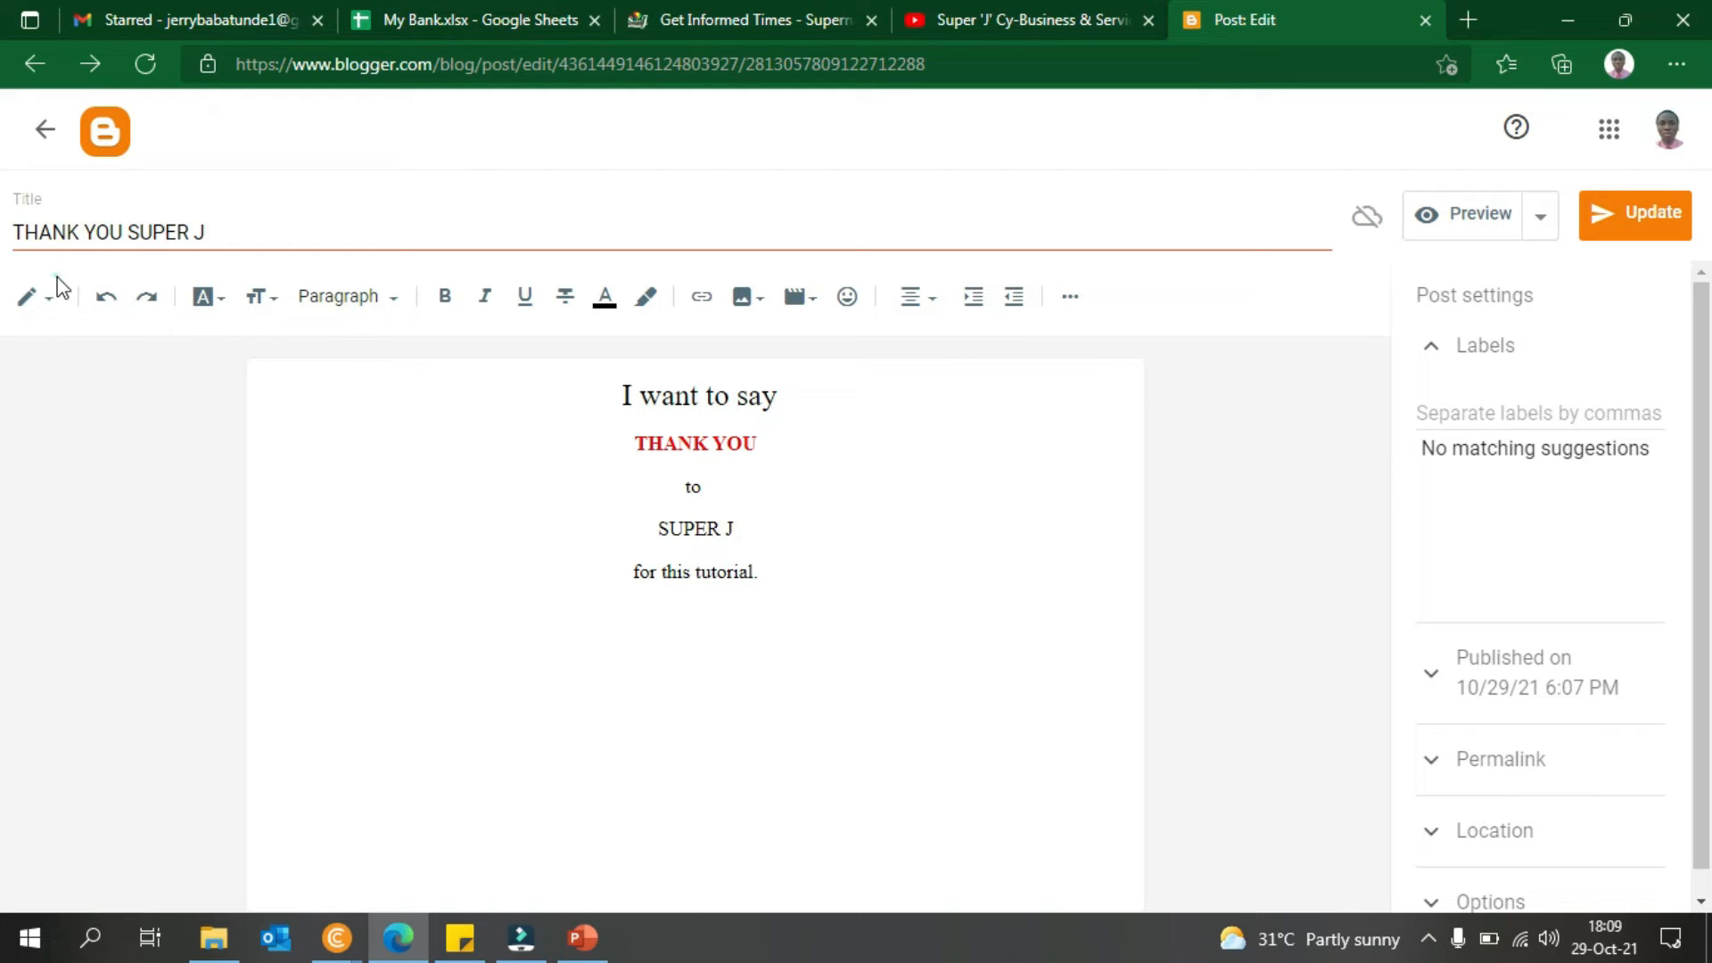
left_click(36, 297)
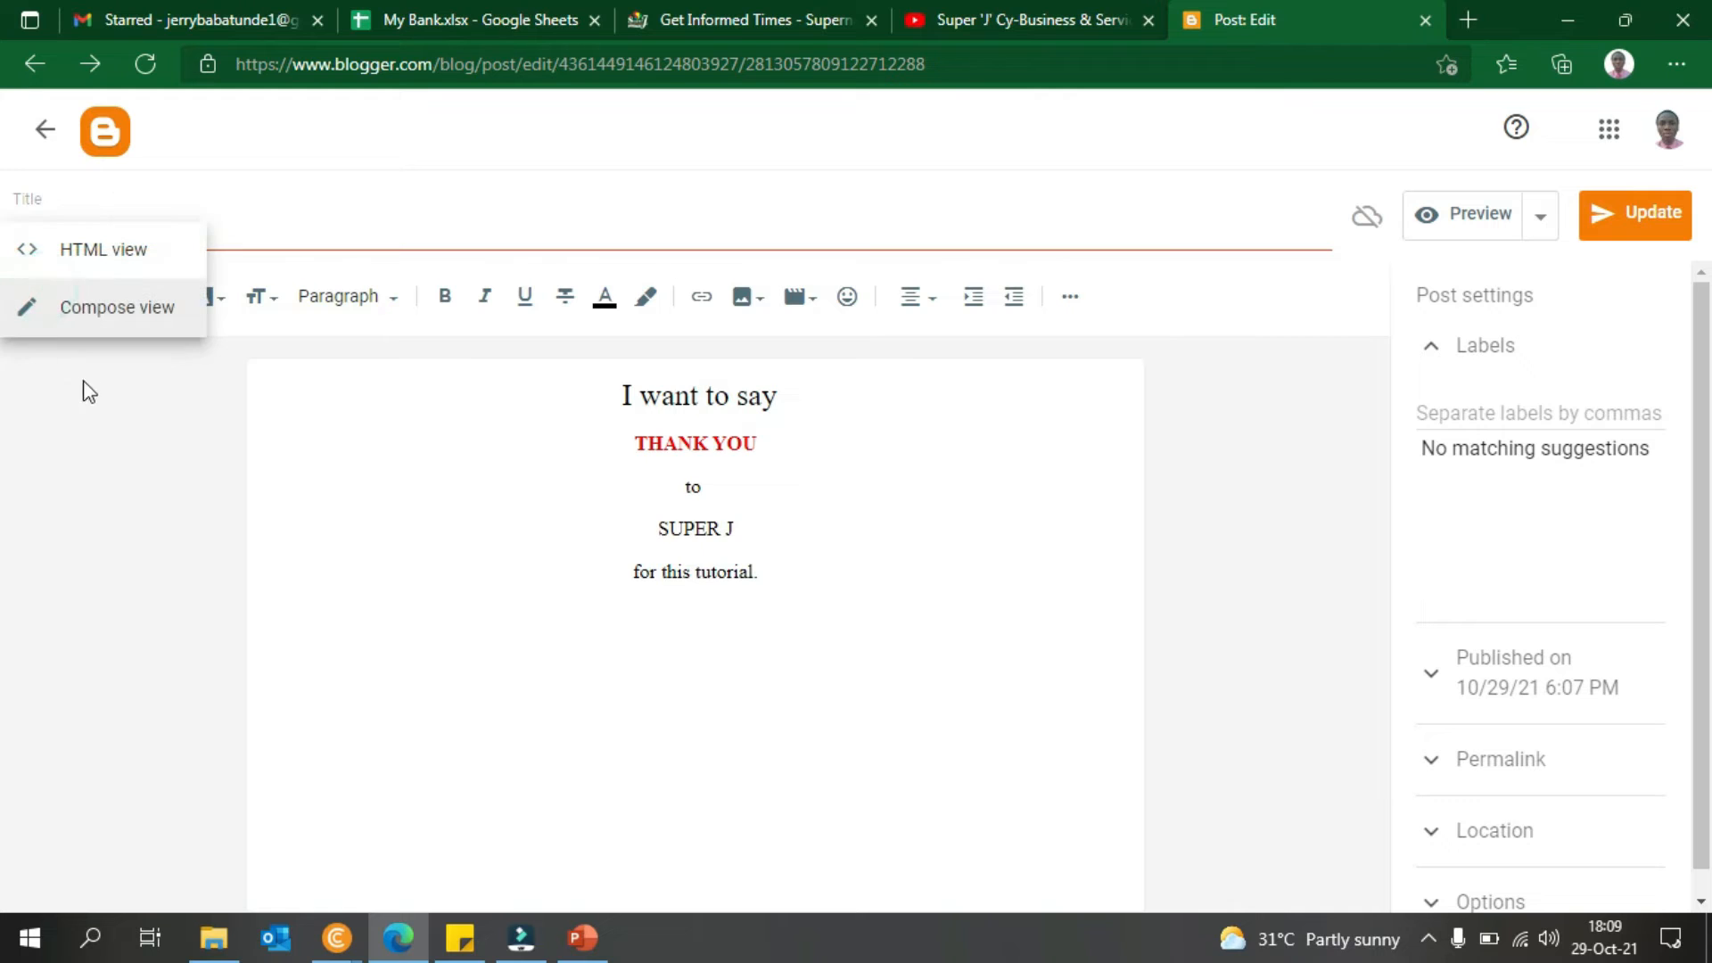
left_click(80, 257)
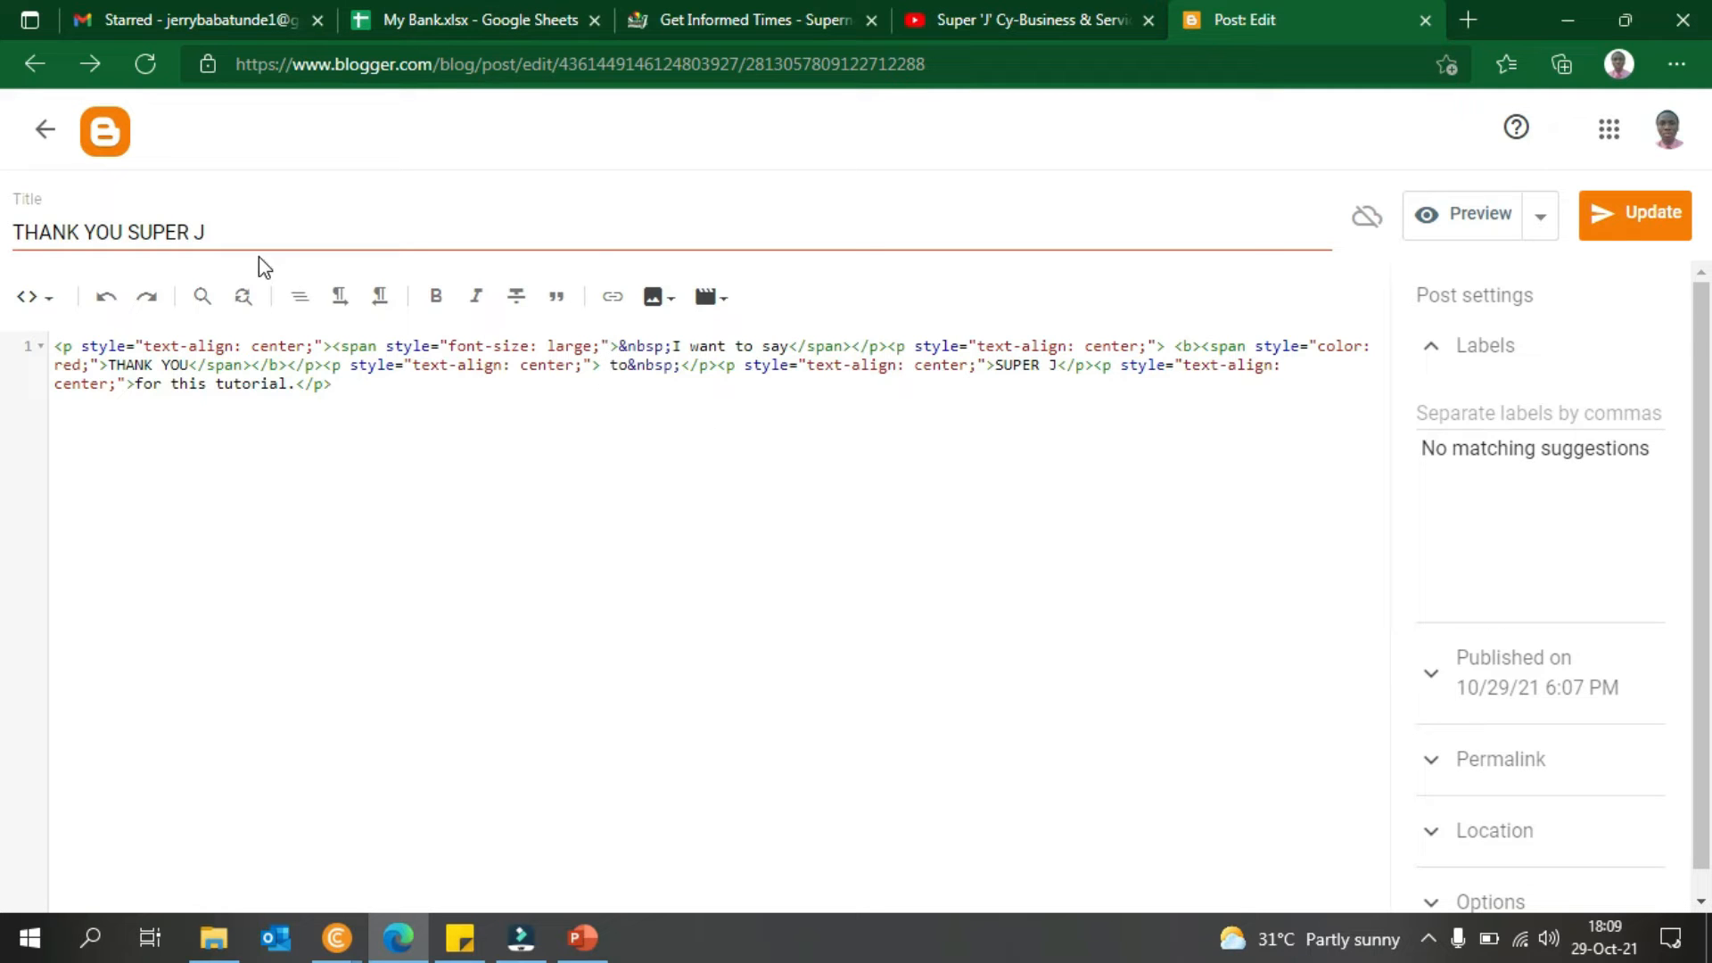
left_click(35, 297)
left_click(101, 366)
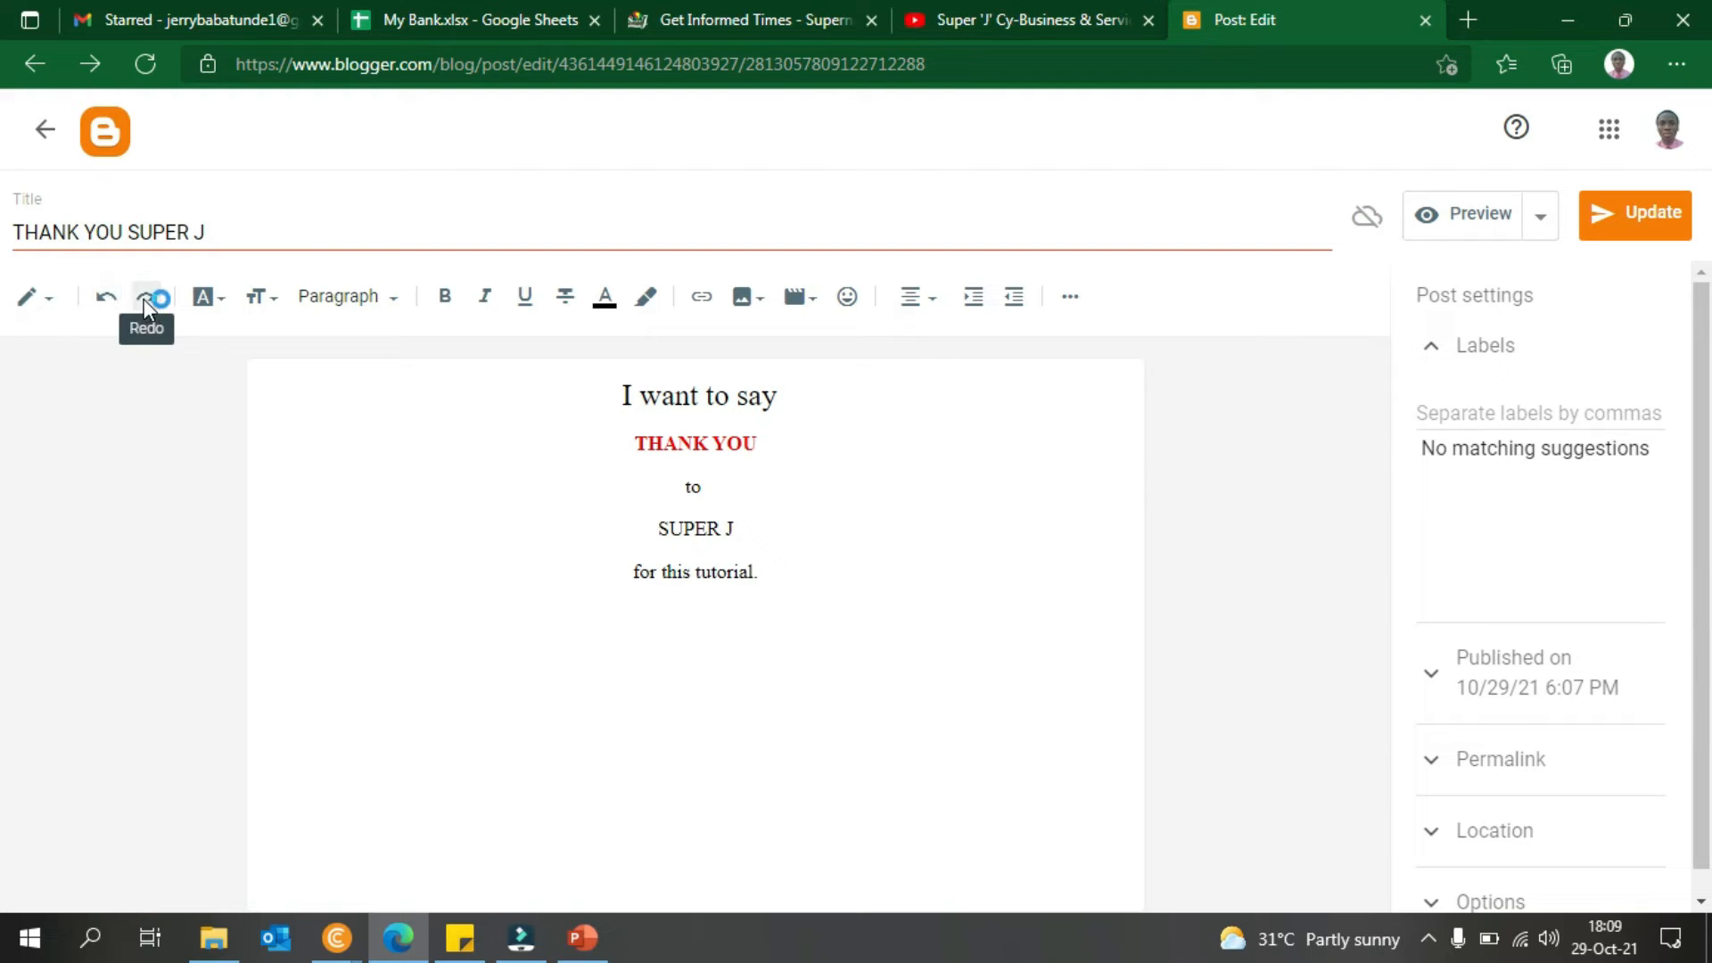
- Try Courier and then Verdana as the font for SUPER J
left_click(211, 301)
left_click(884, 510)
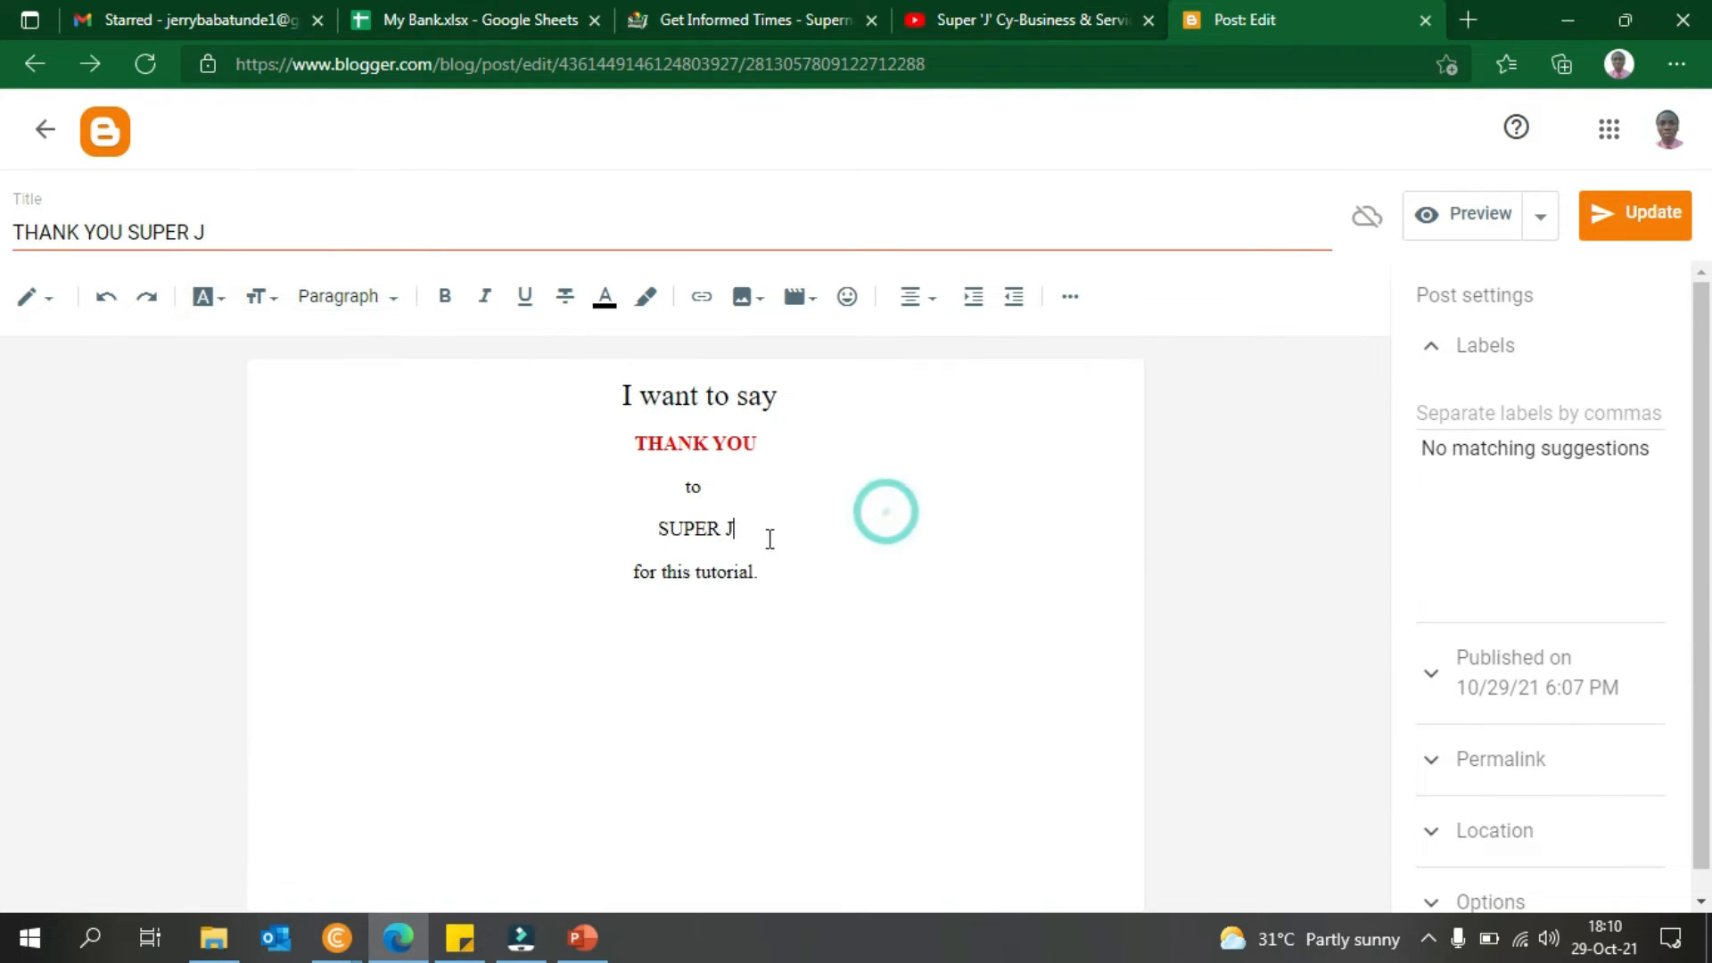
left_click_drag(760, 538, 656, 528)
left_click(227, 302)
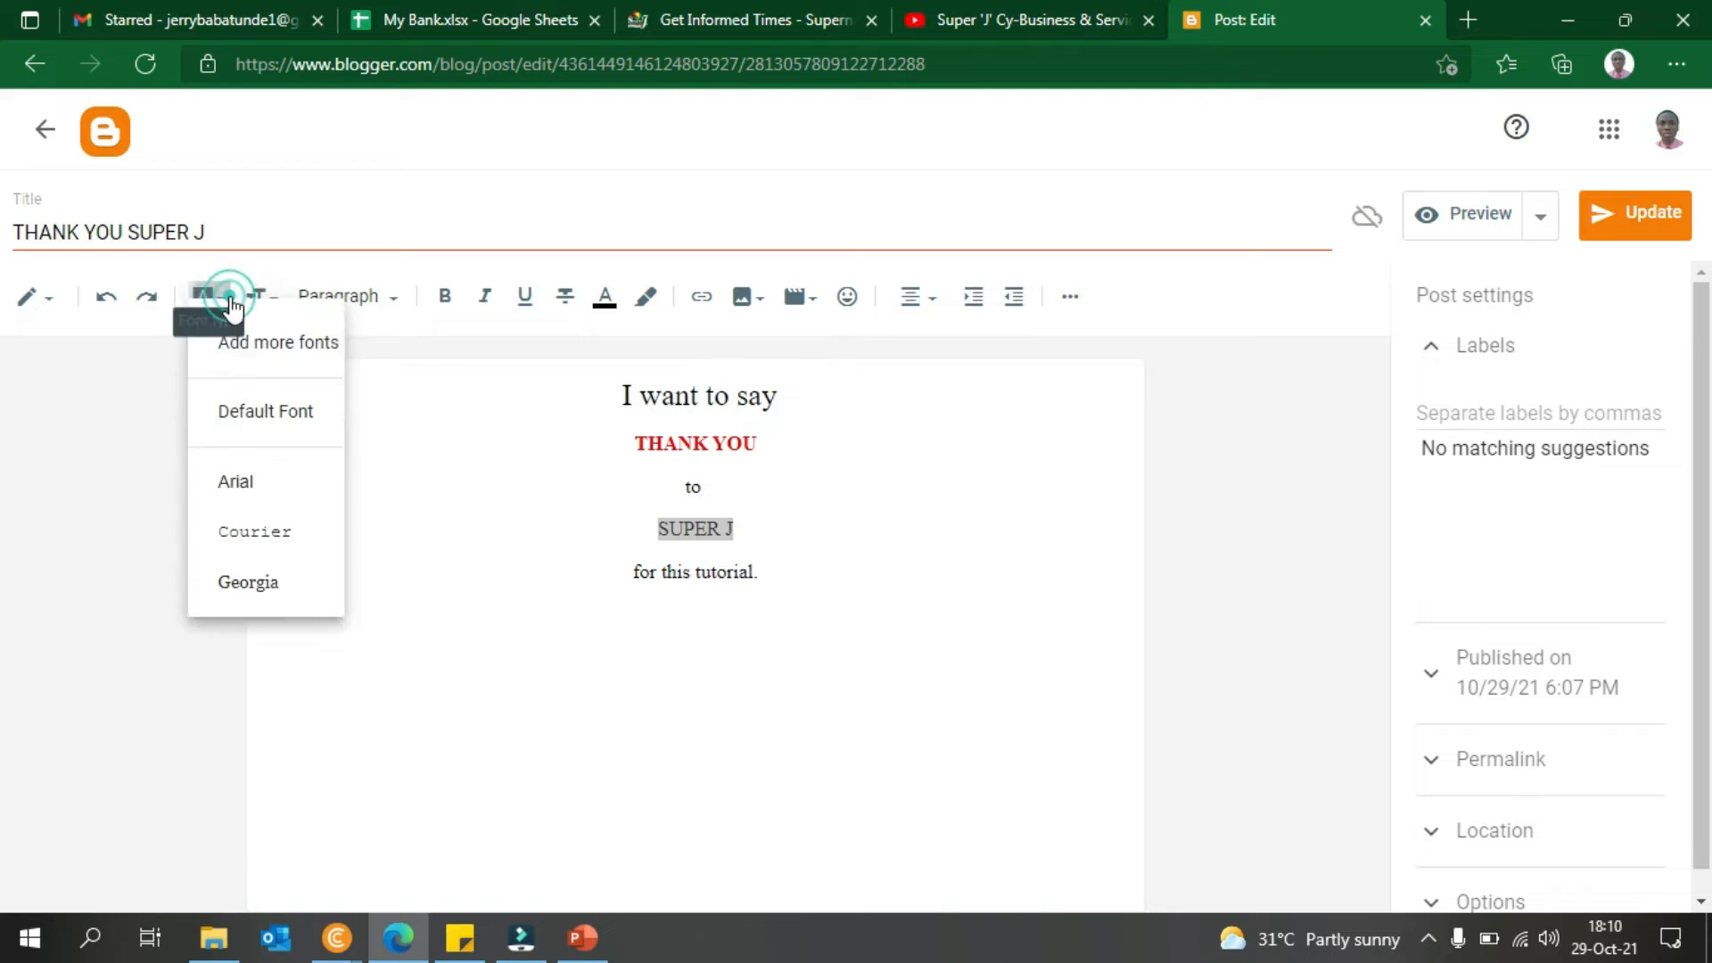
left_click(274, 562)
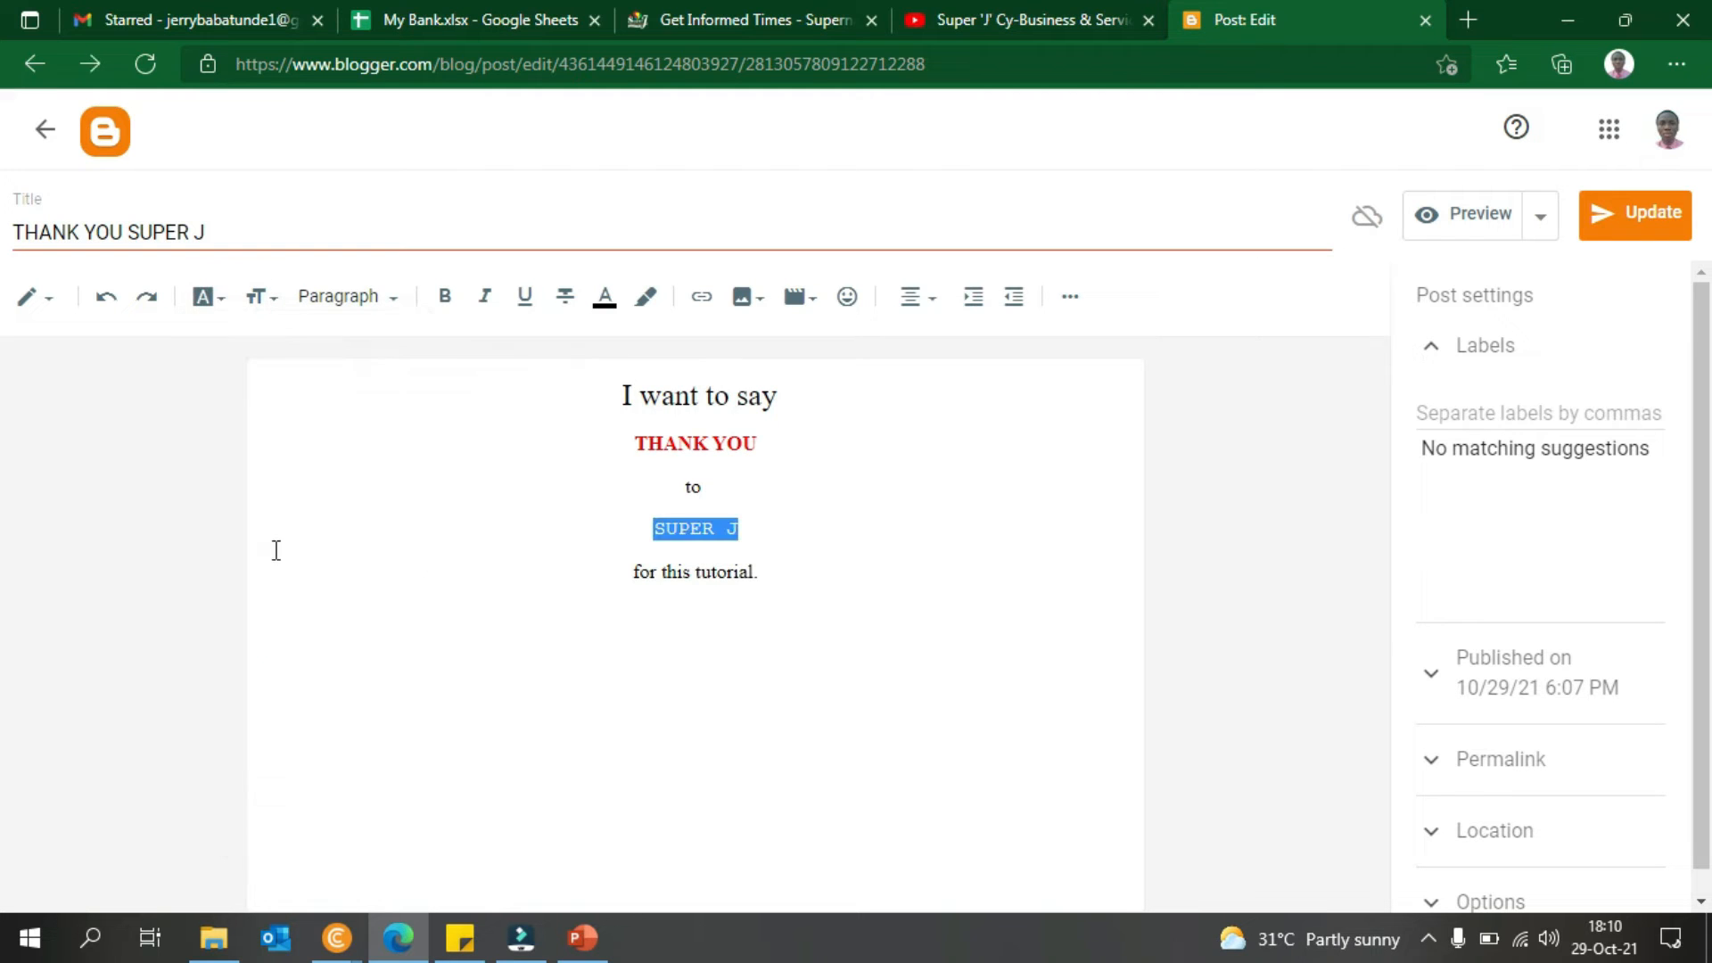
left_click(223, 303)
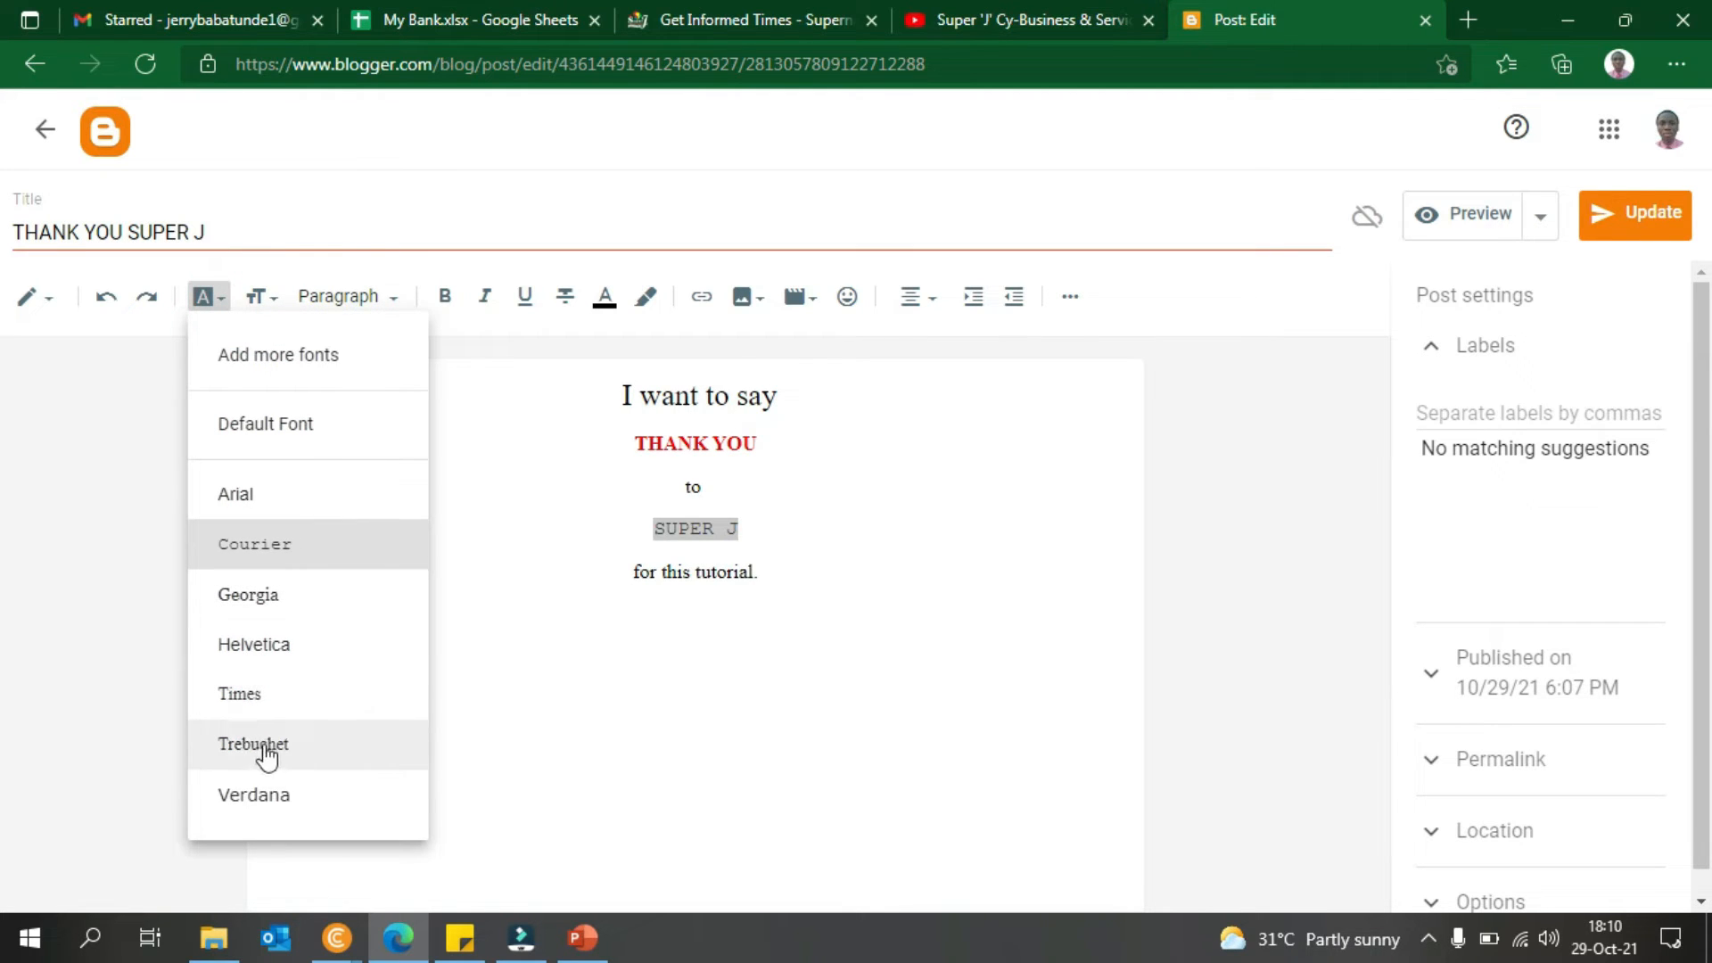
left_click(267, 794)
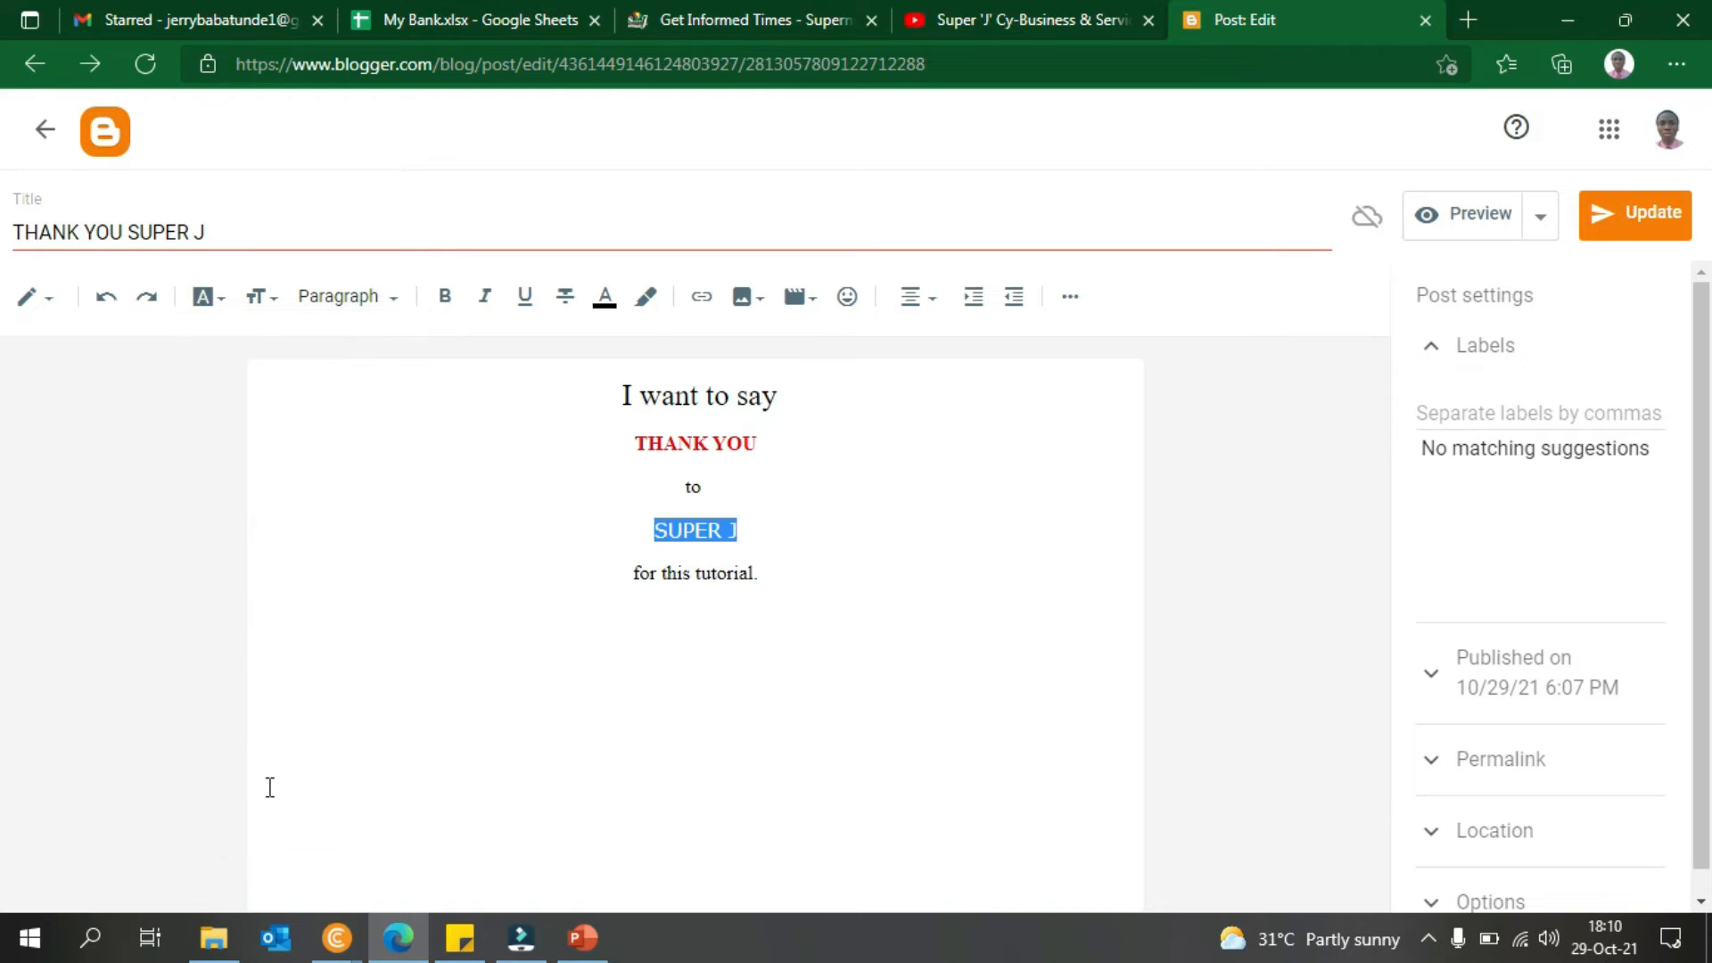
left_click(203, 298)
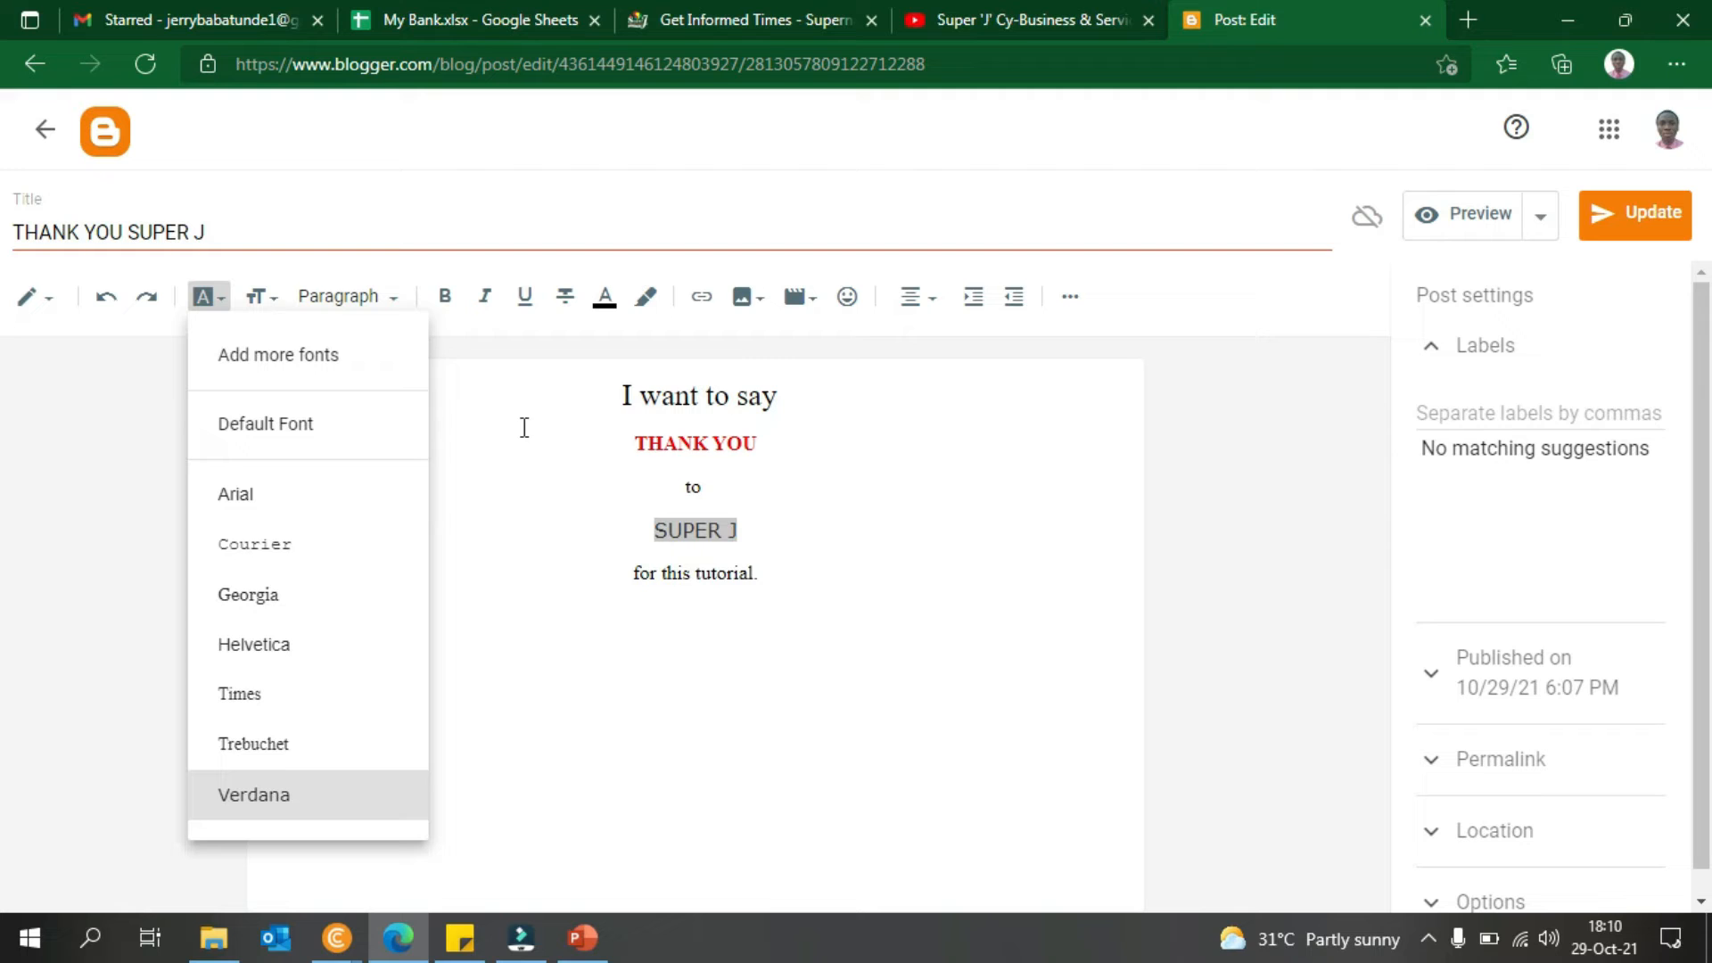
left_click(457, 305)
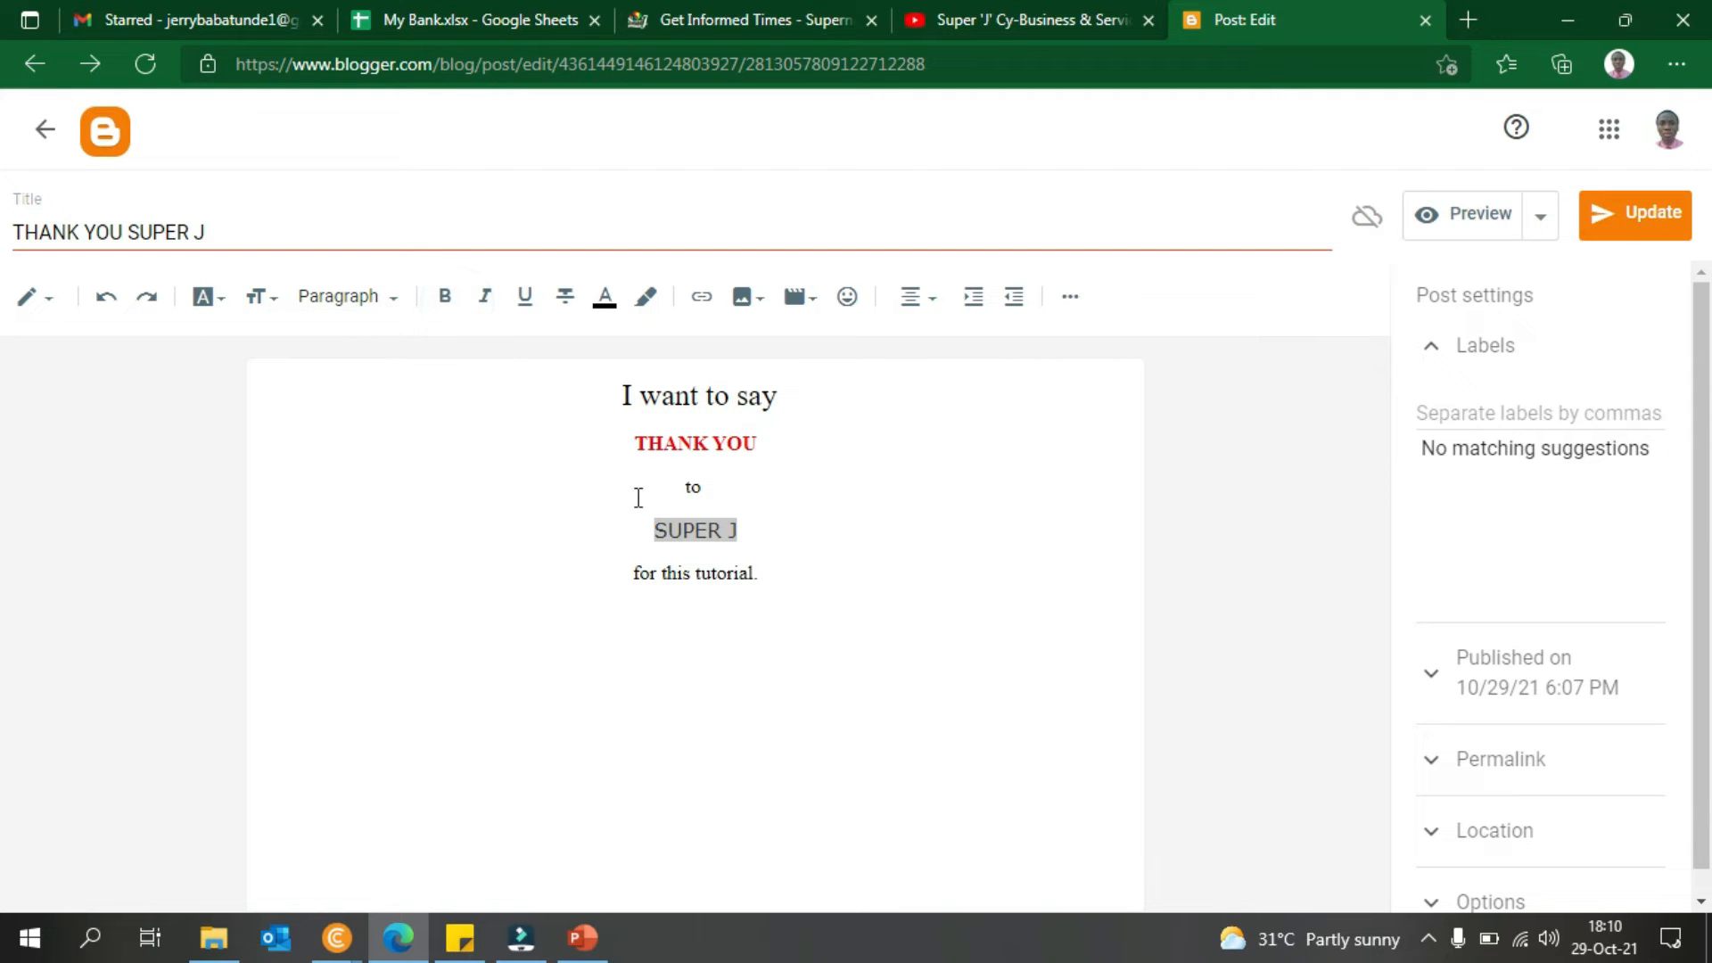
- Make SUPER J bold and apply the Heading paragraph style to it
left_click(446, 302)
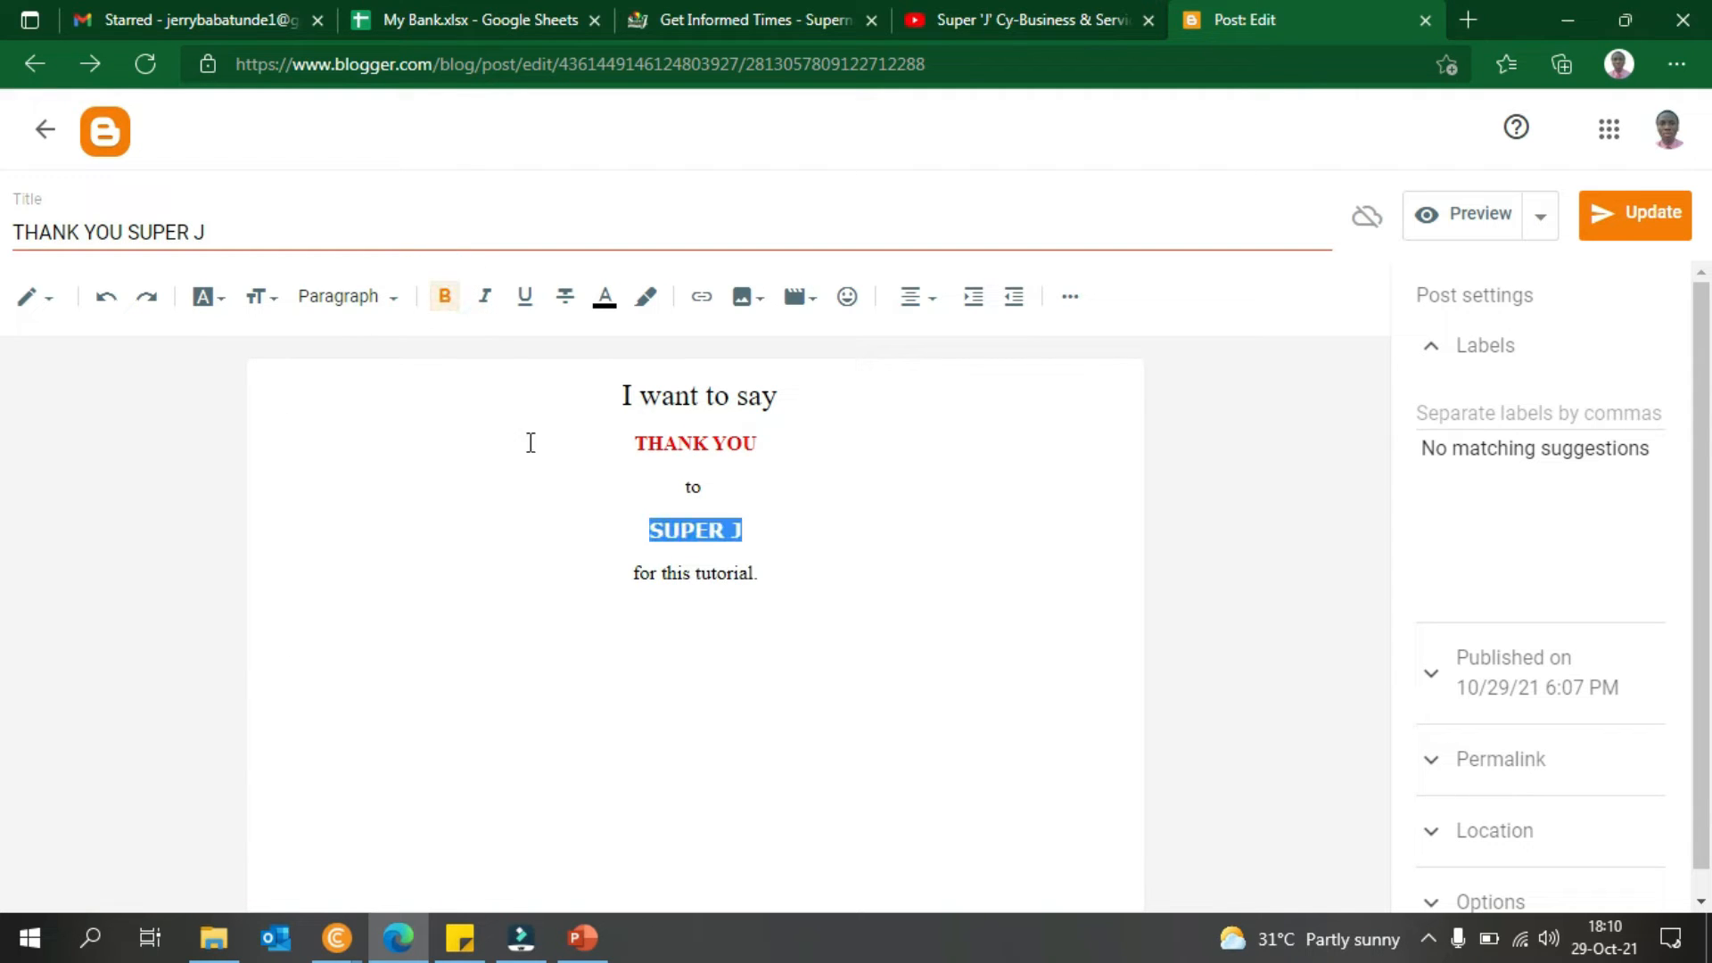
left_click(399, 300)
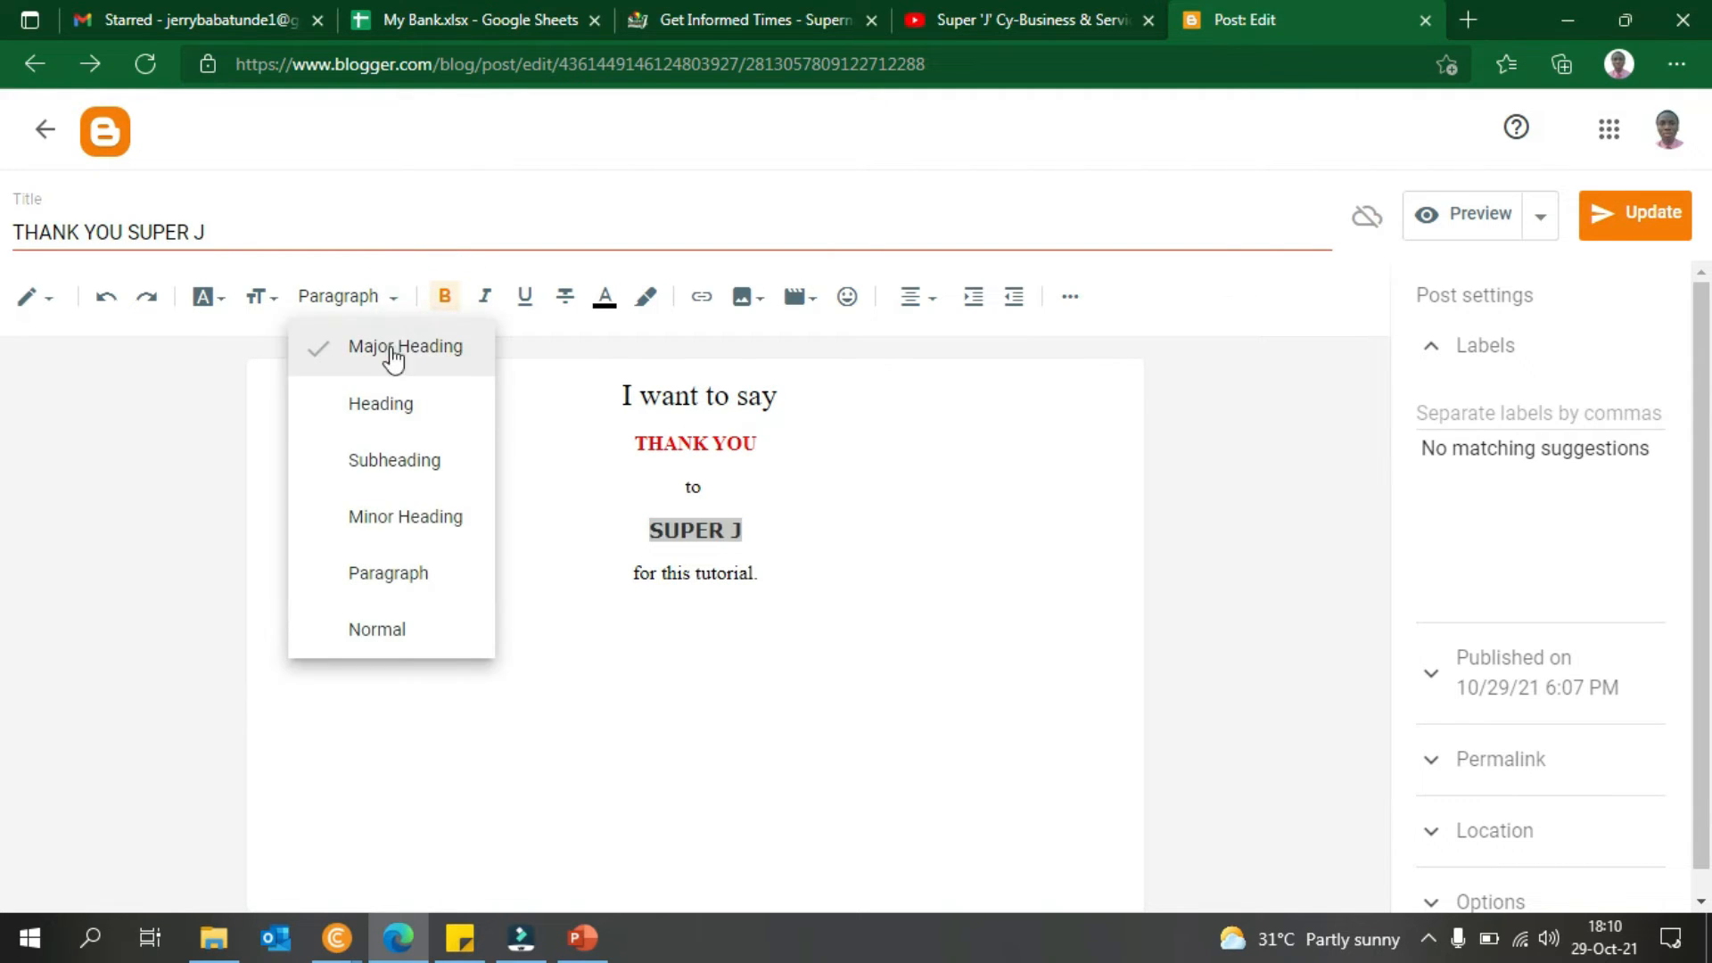
left_click(400, 412)
left_click(489, 491)
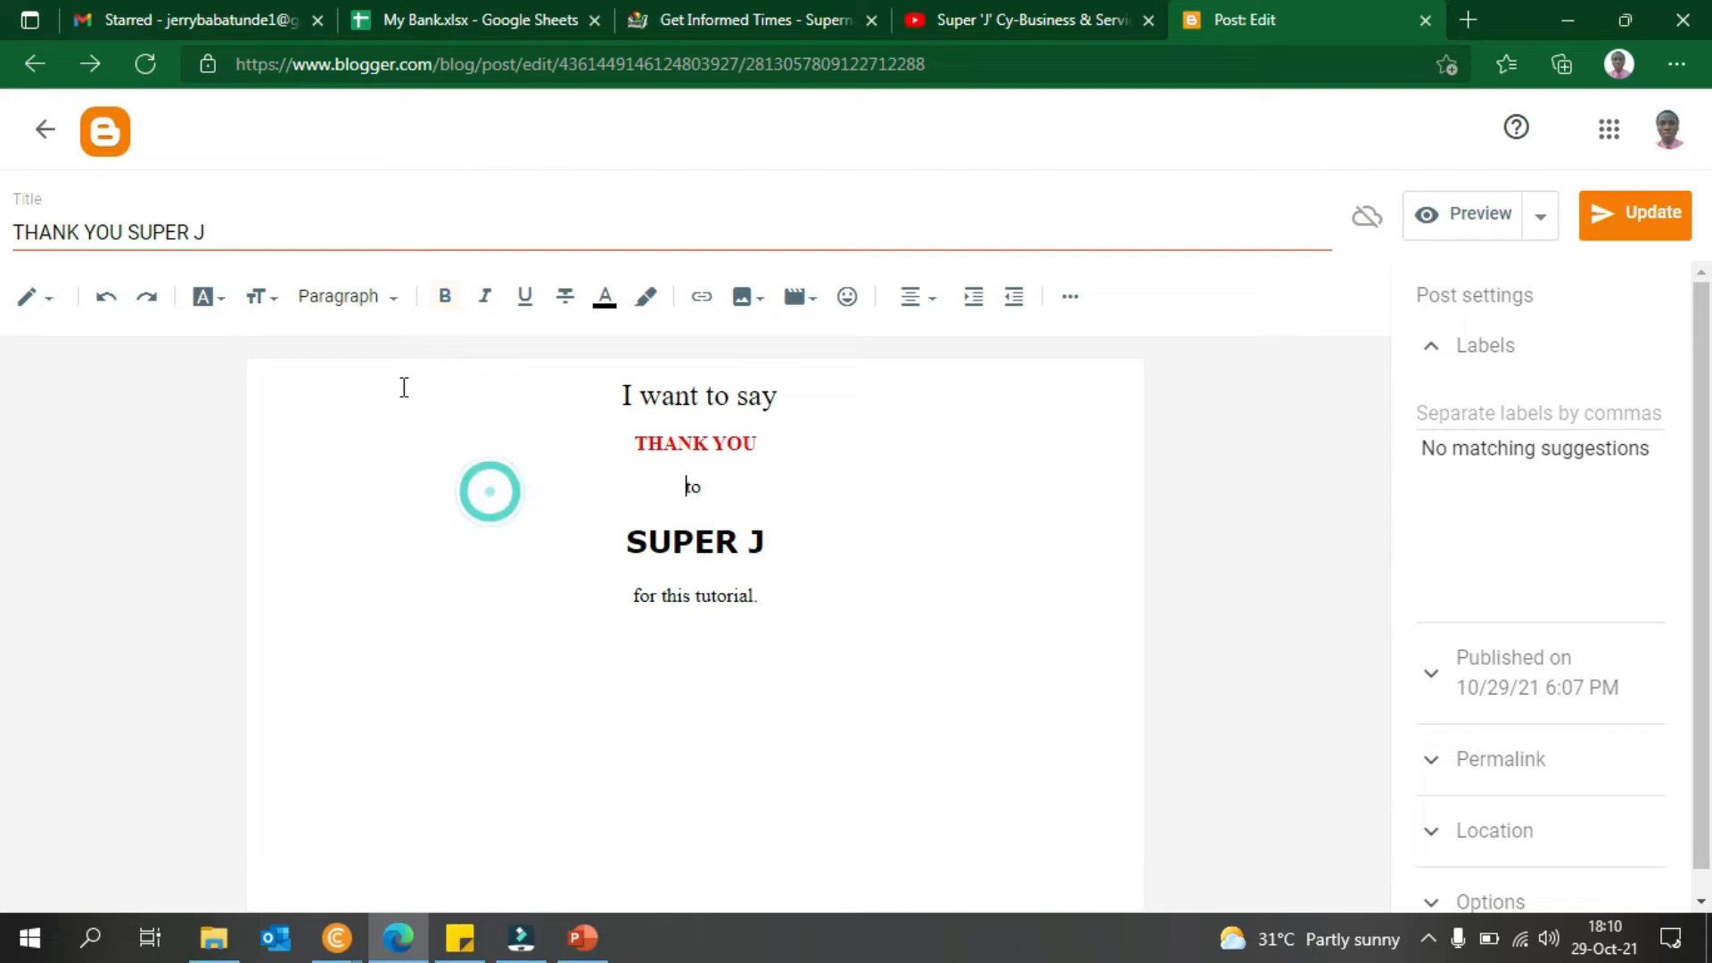
left_click(694, 541)
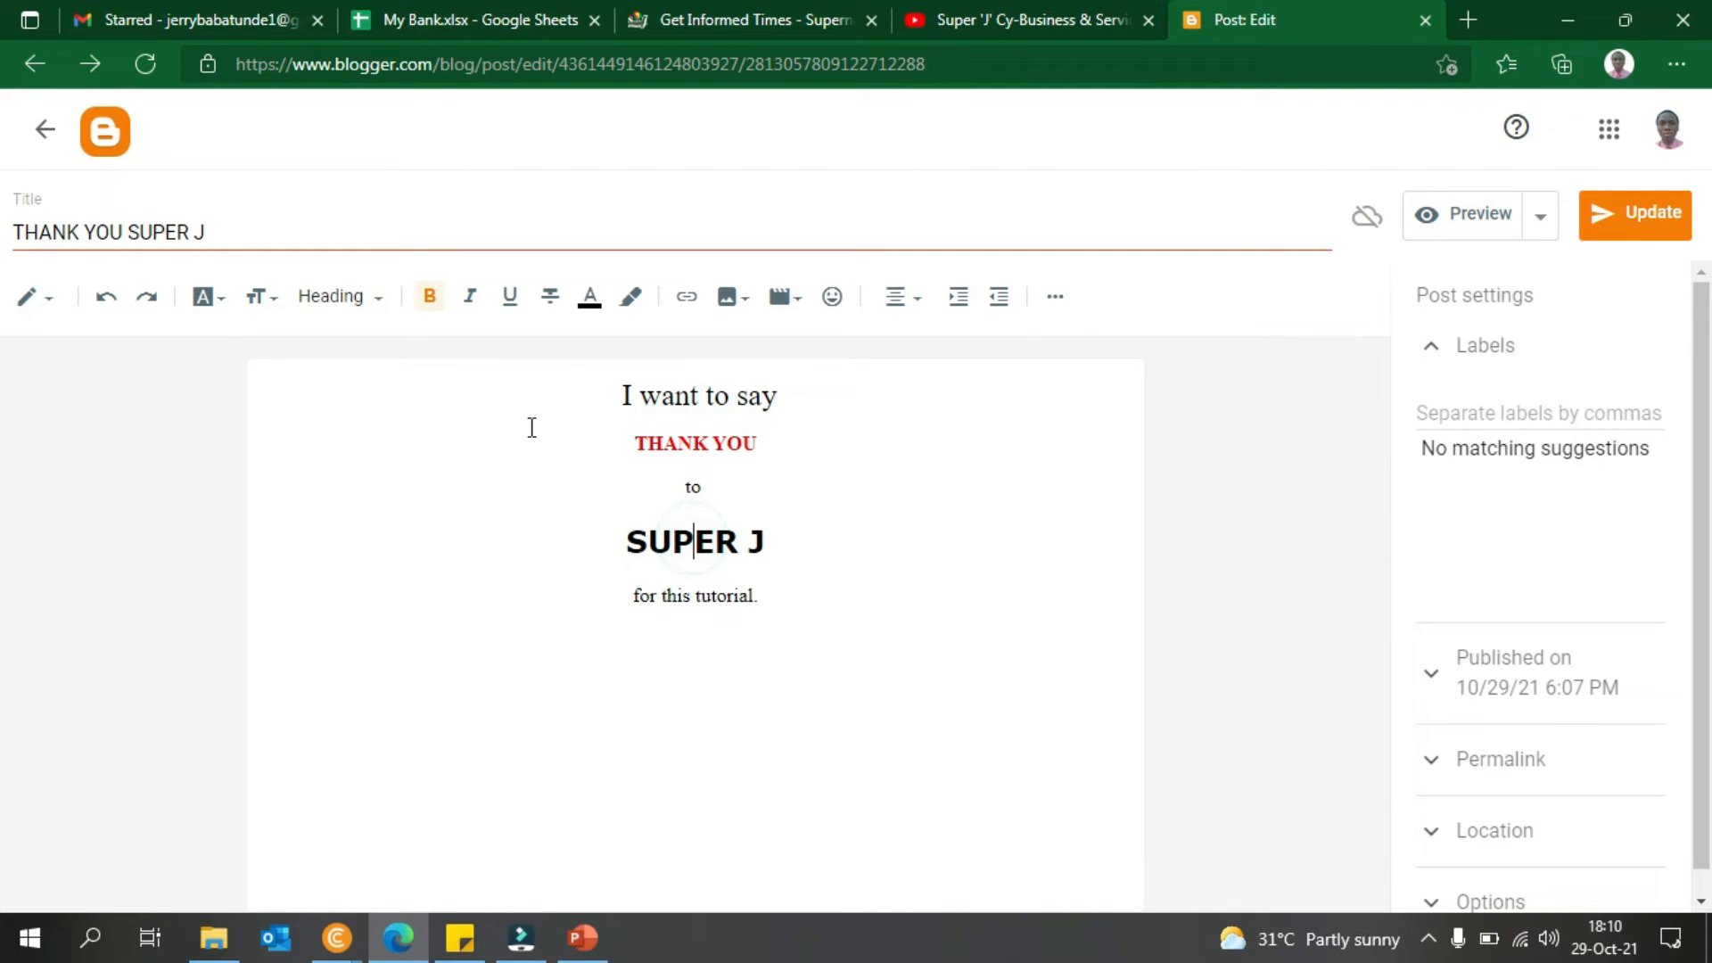
left_click(359, 302)
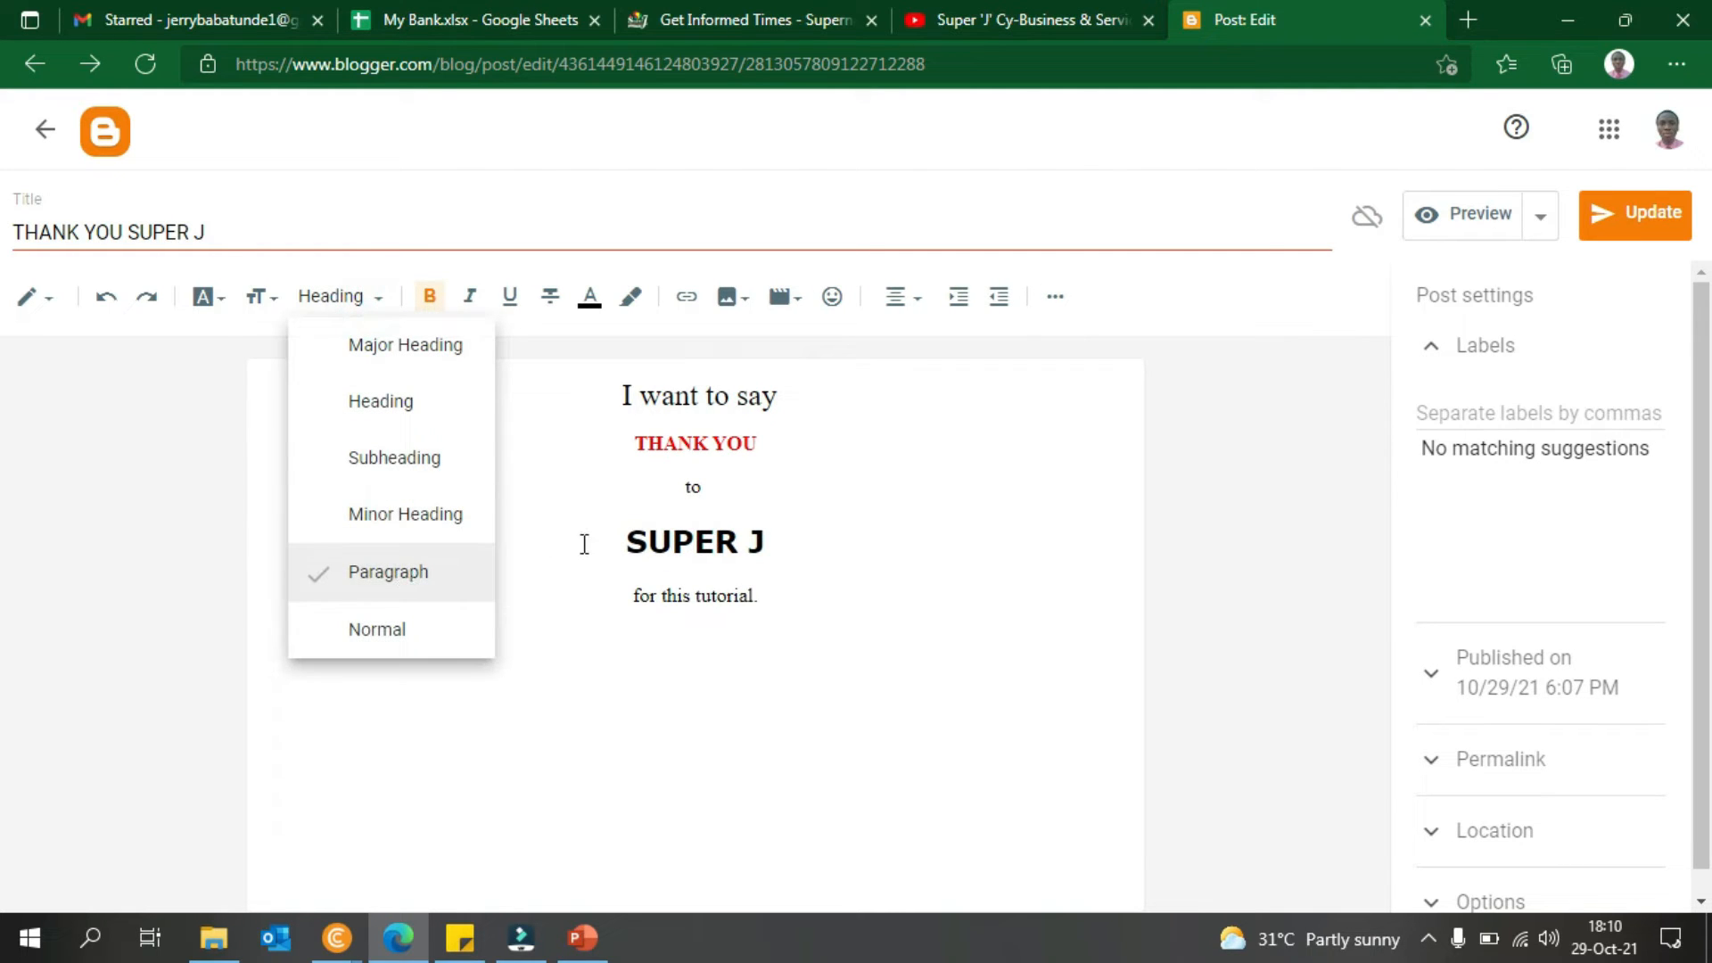
left_click(868, 602)
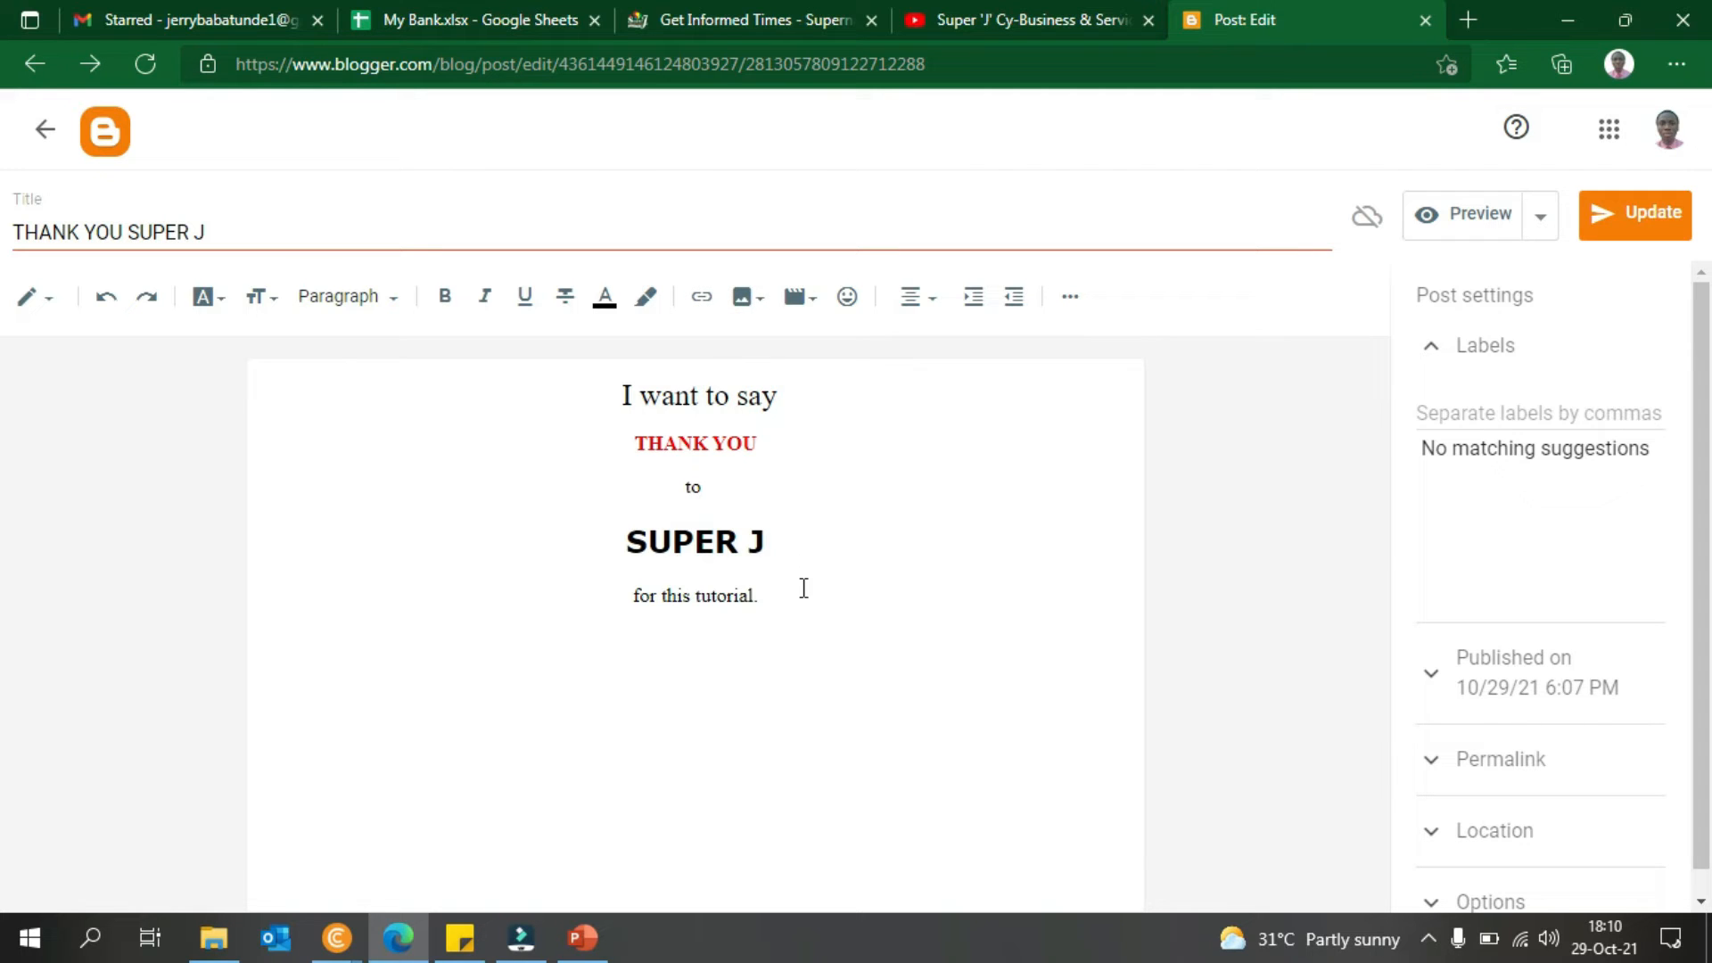
- Add a 'VISIT OUR WEBSITE' line after 'for this tutorial.' and open Insert link for it
type("ISIT OUR WEBSITE")
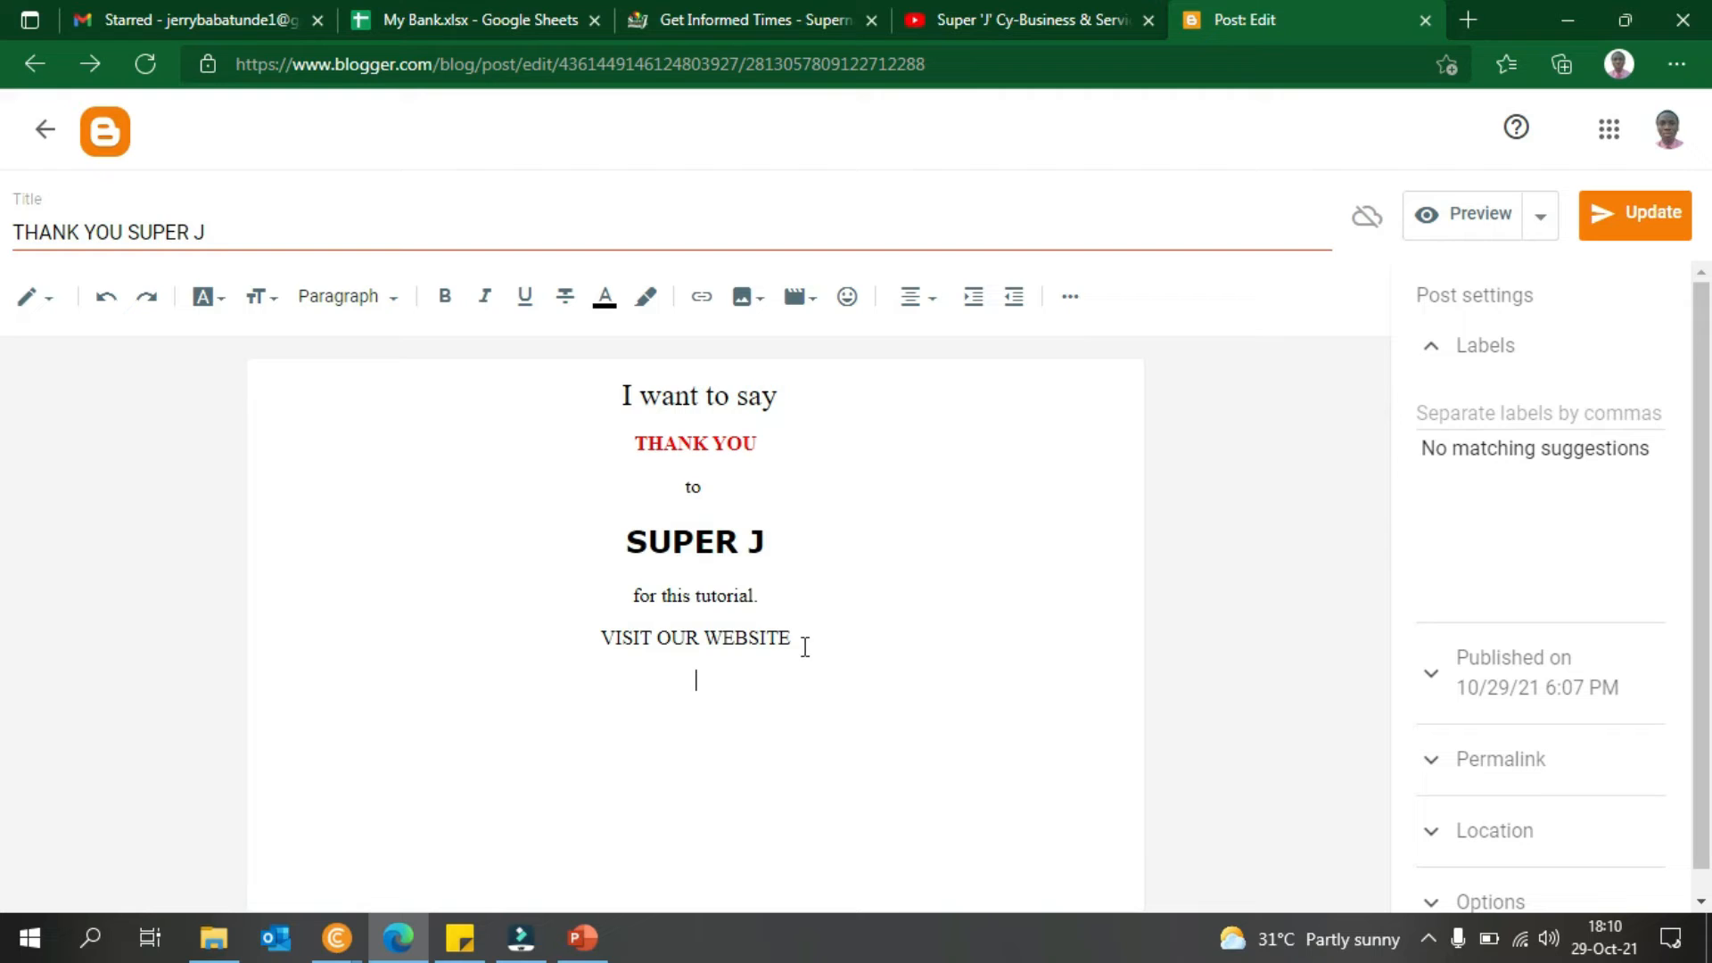
left_click_drag(802, 638, 609, 634)
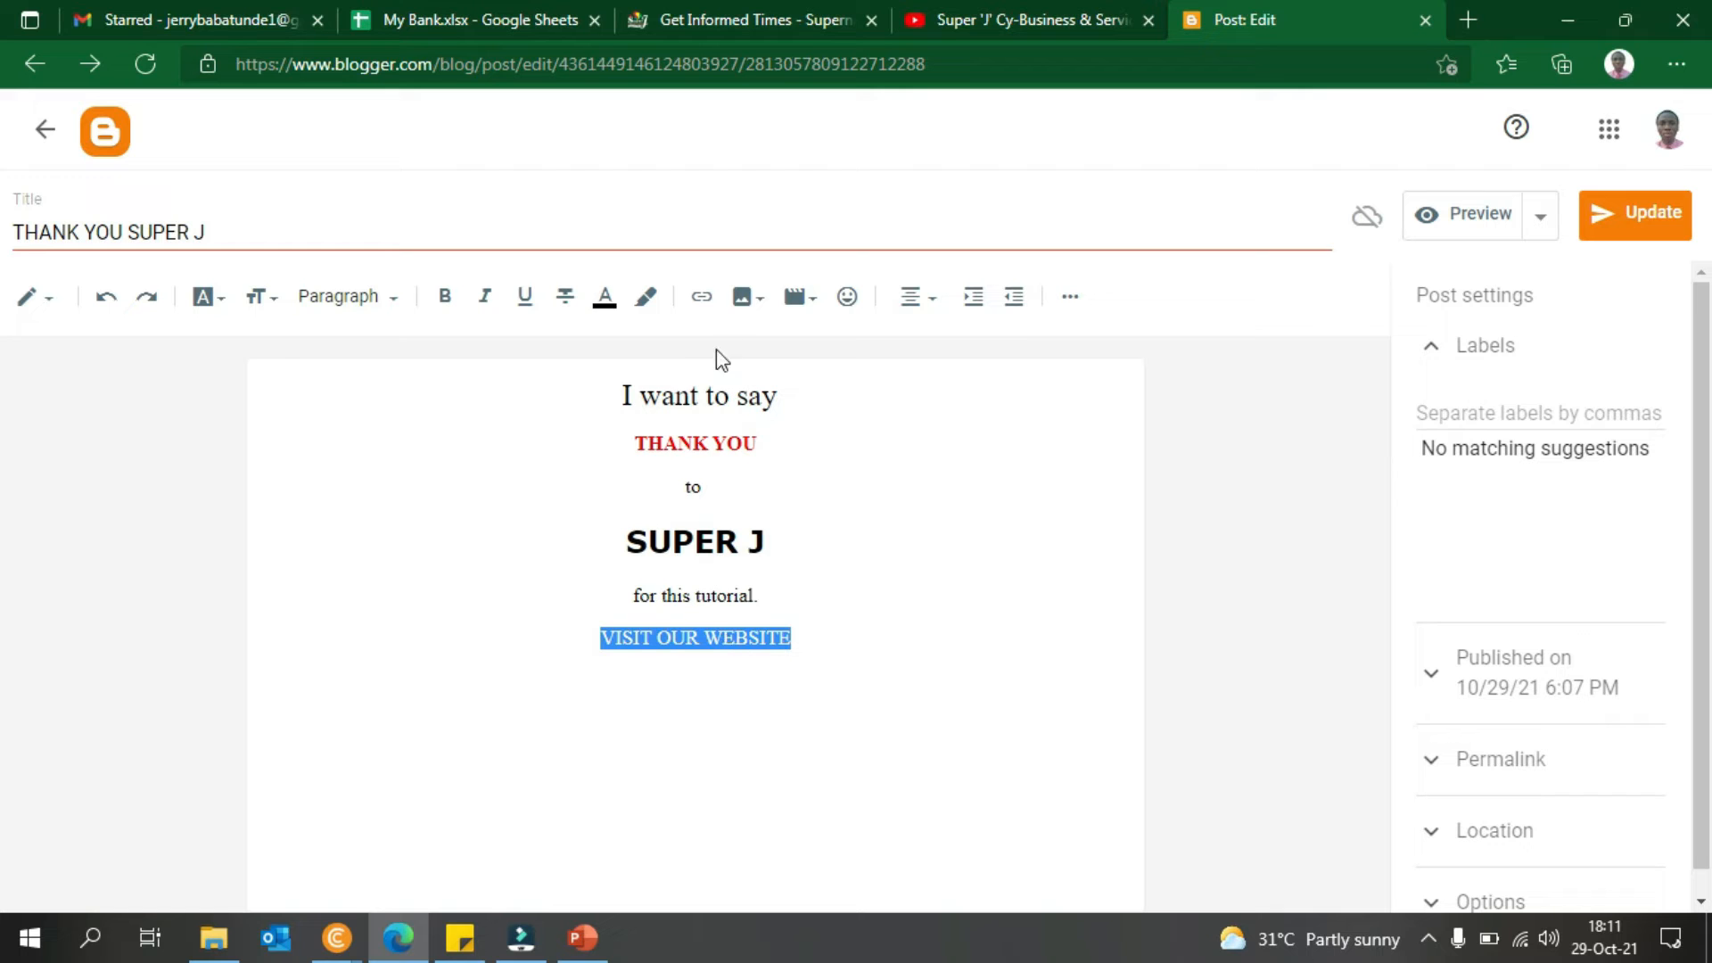
left_click(705, 302)
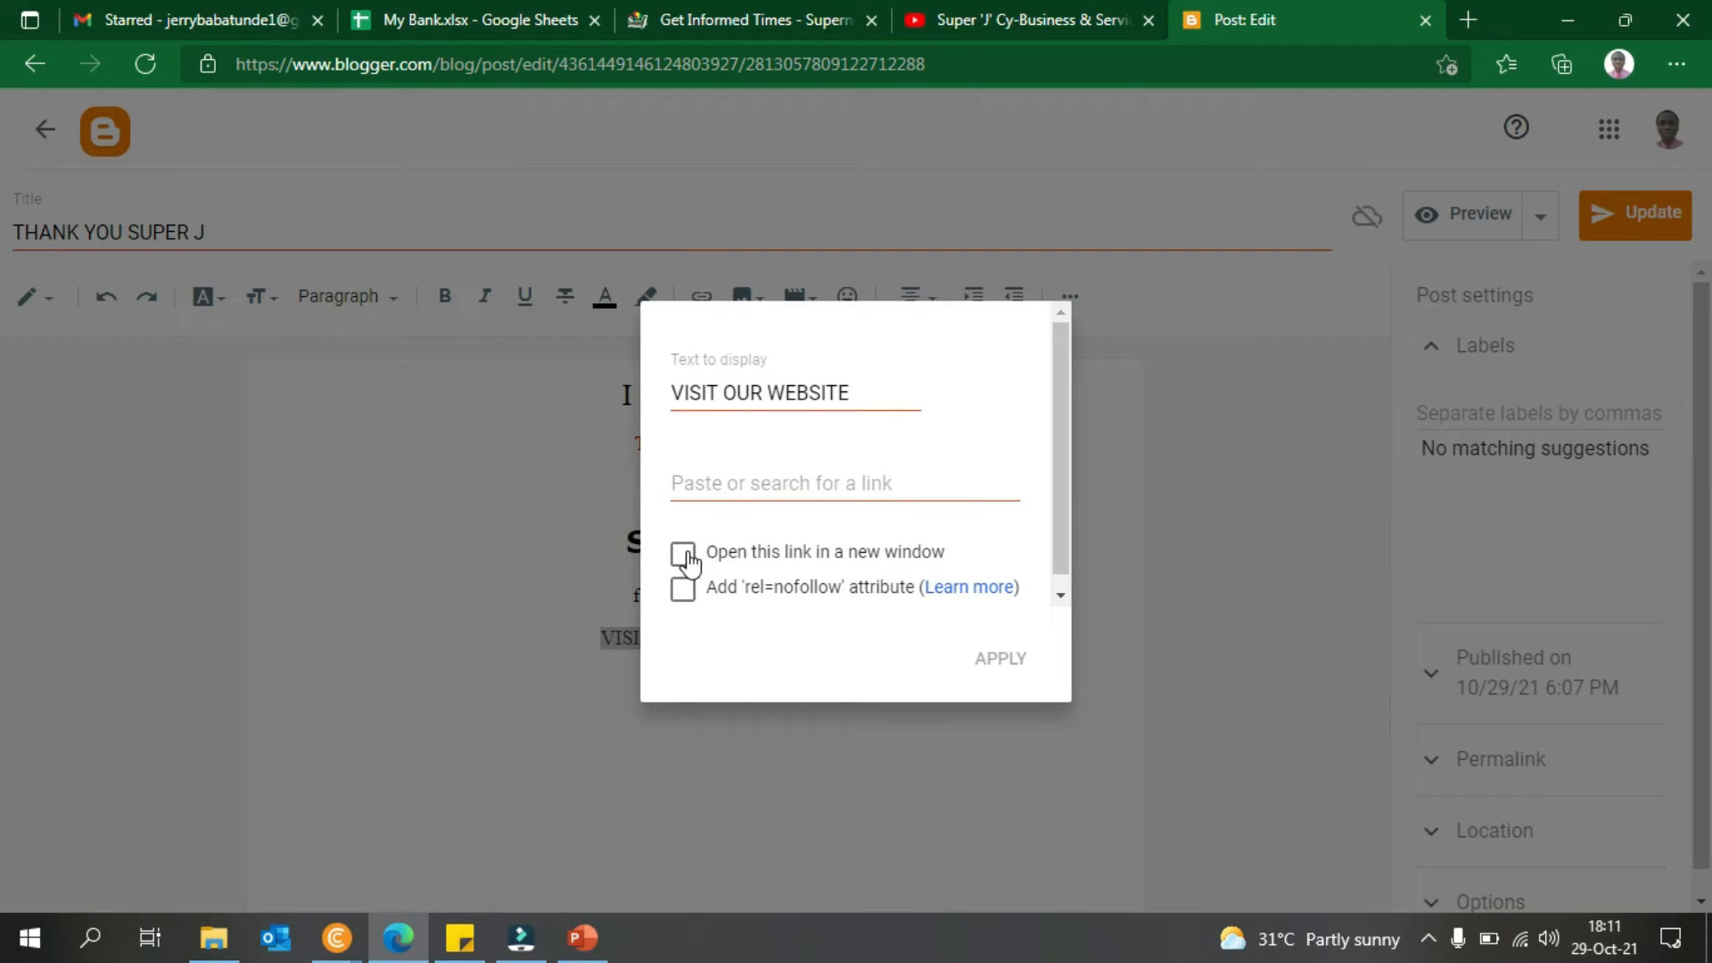
left_click(744, 484)
type("https")
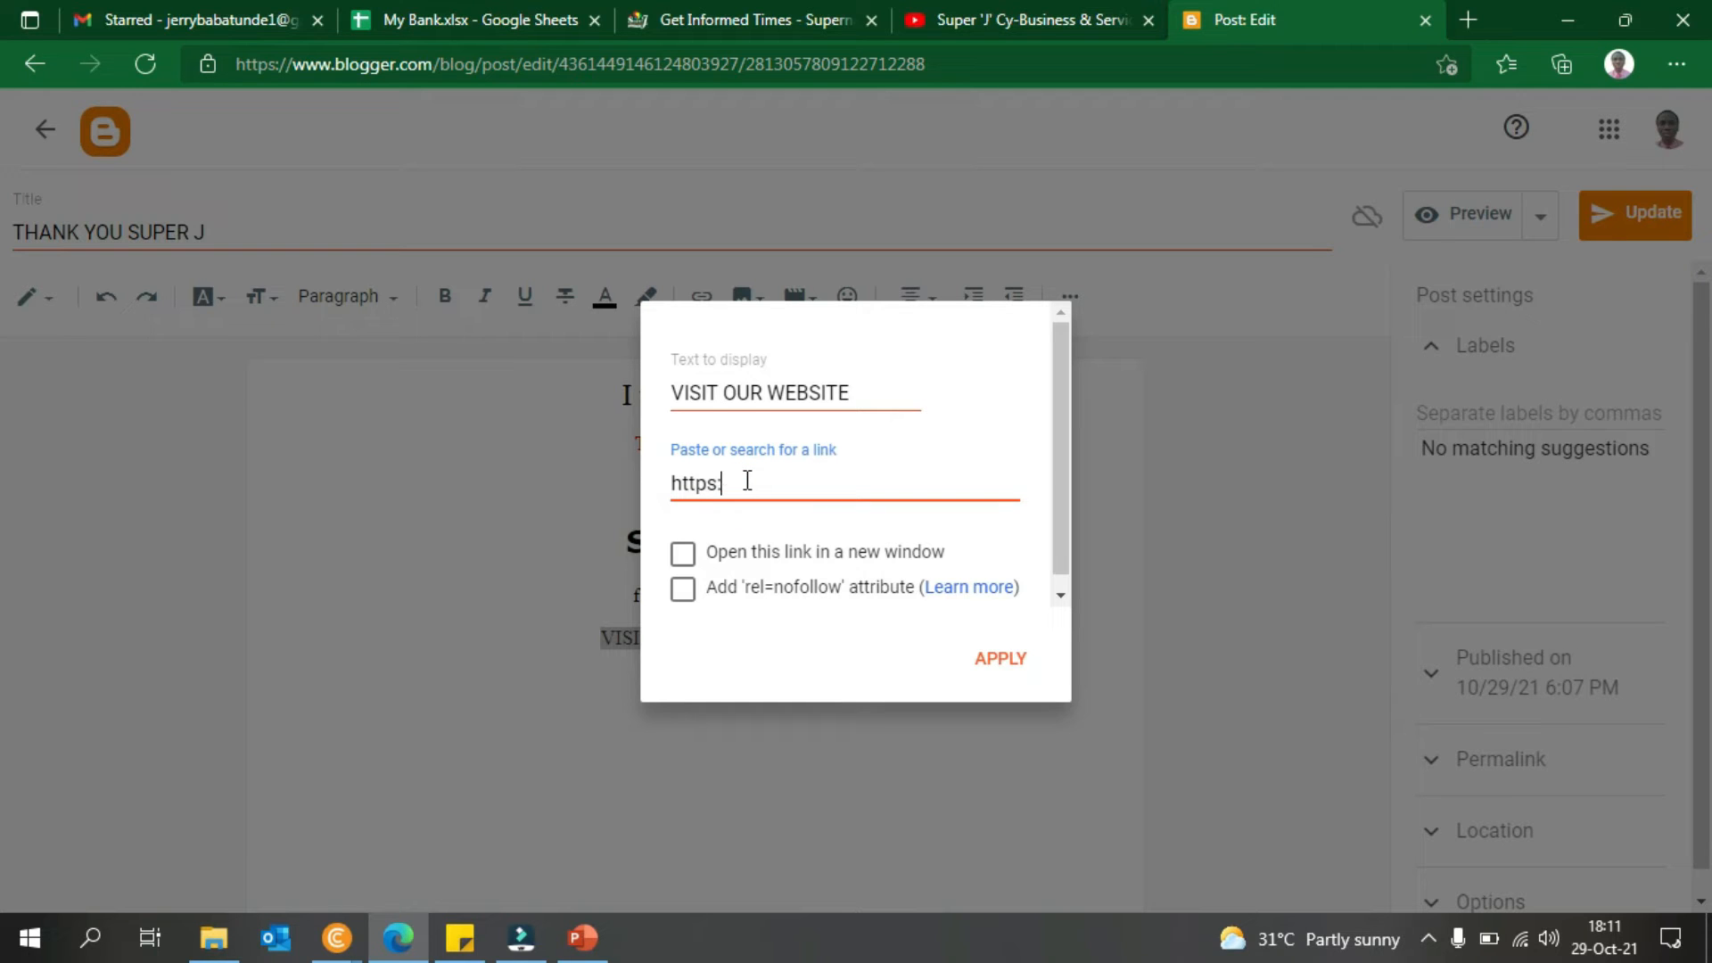
type("://superjcybs.com")
left_click(681, 558)
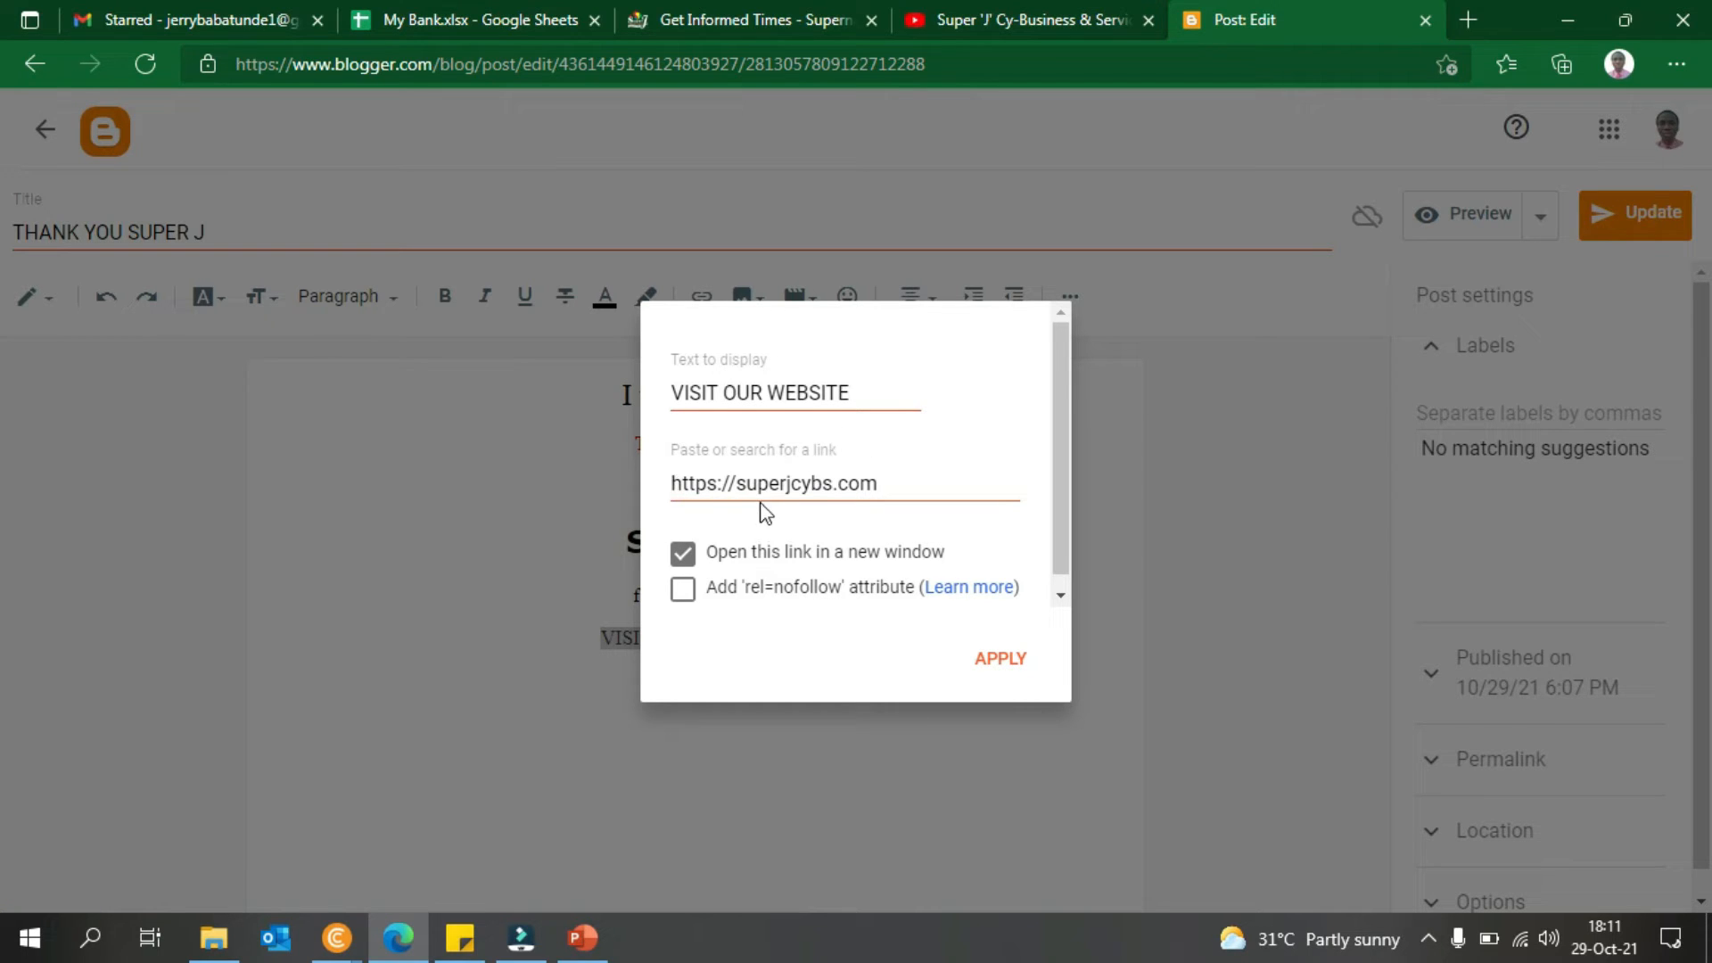
left_click(794, 175)
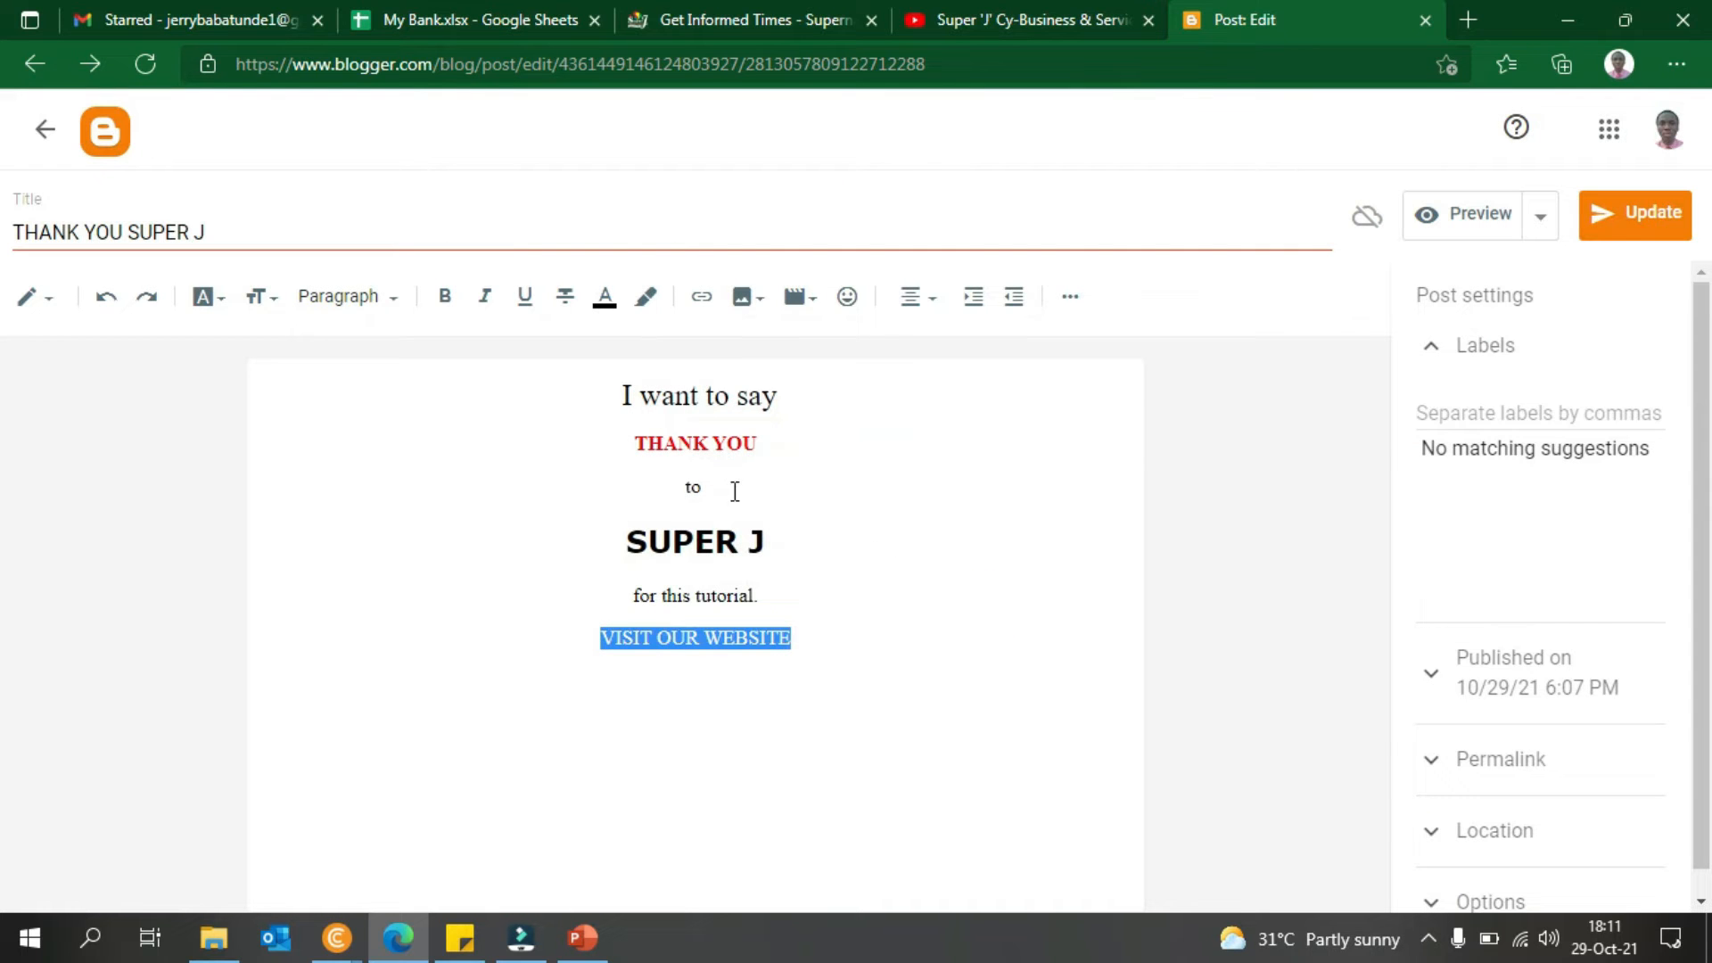
left_click(701, 296)
left_click(765, 474)
type("https://superjcybs.com")
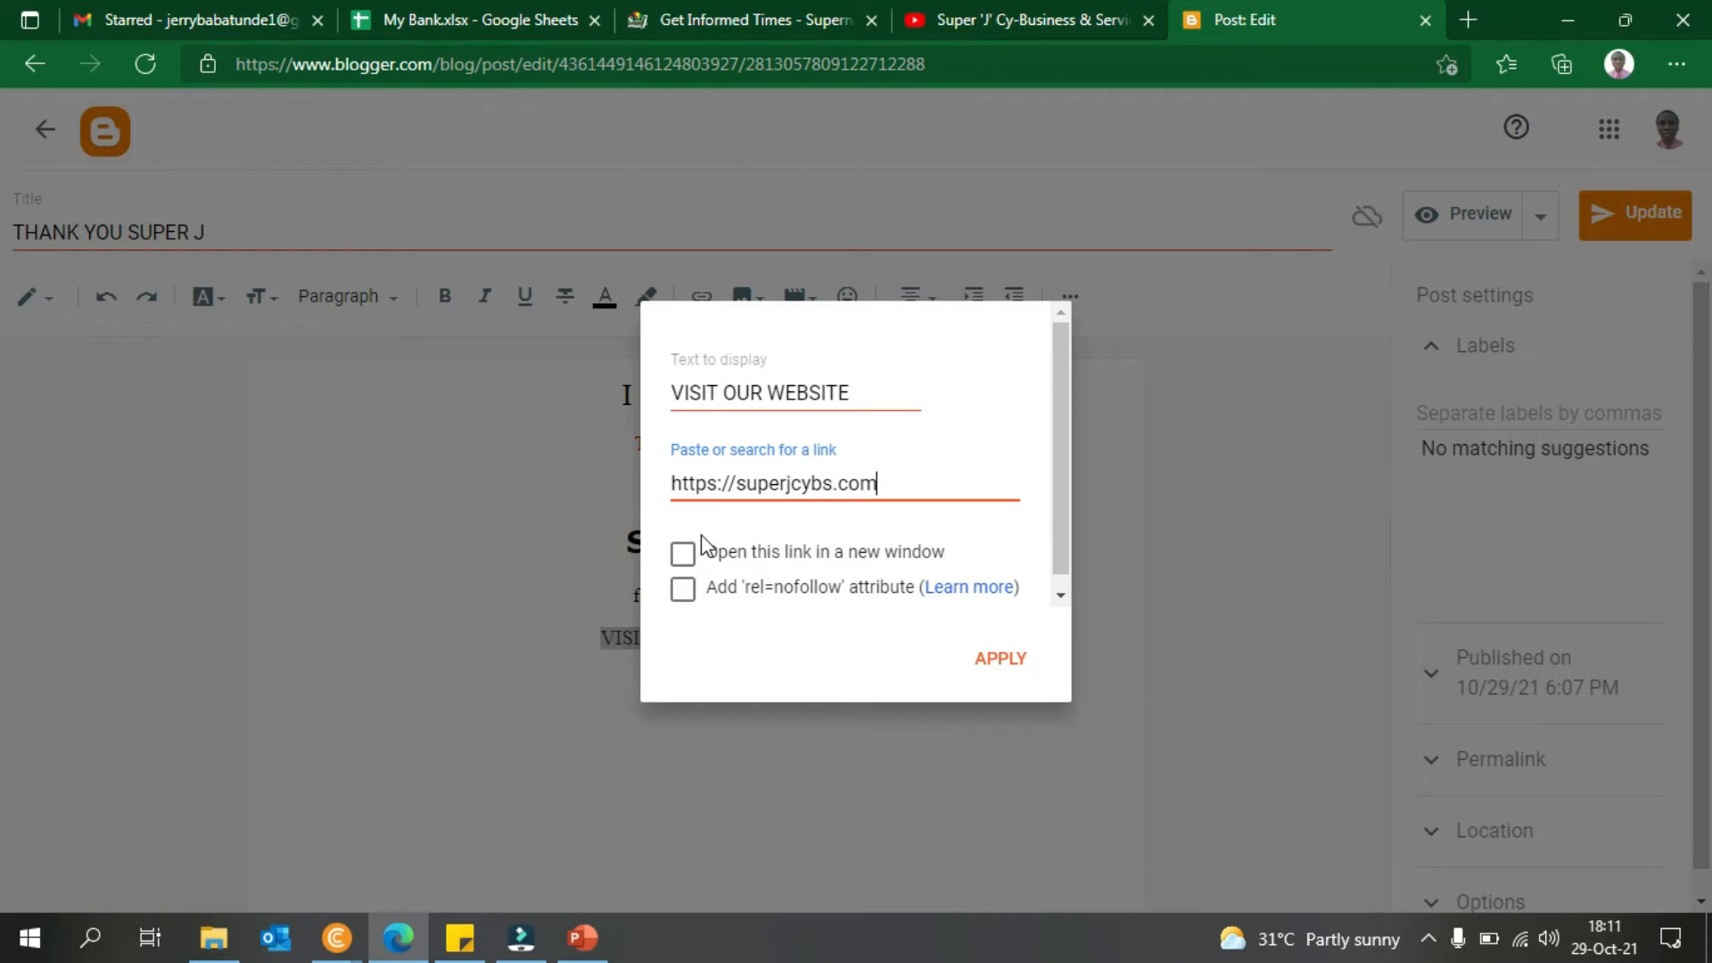
left_click(702, 544)
left_click(985, 657)
- Check the new link, then select all the text in the post body
left_click(892, 627)
left_click(854, 488)
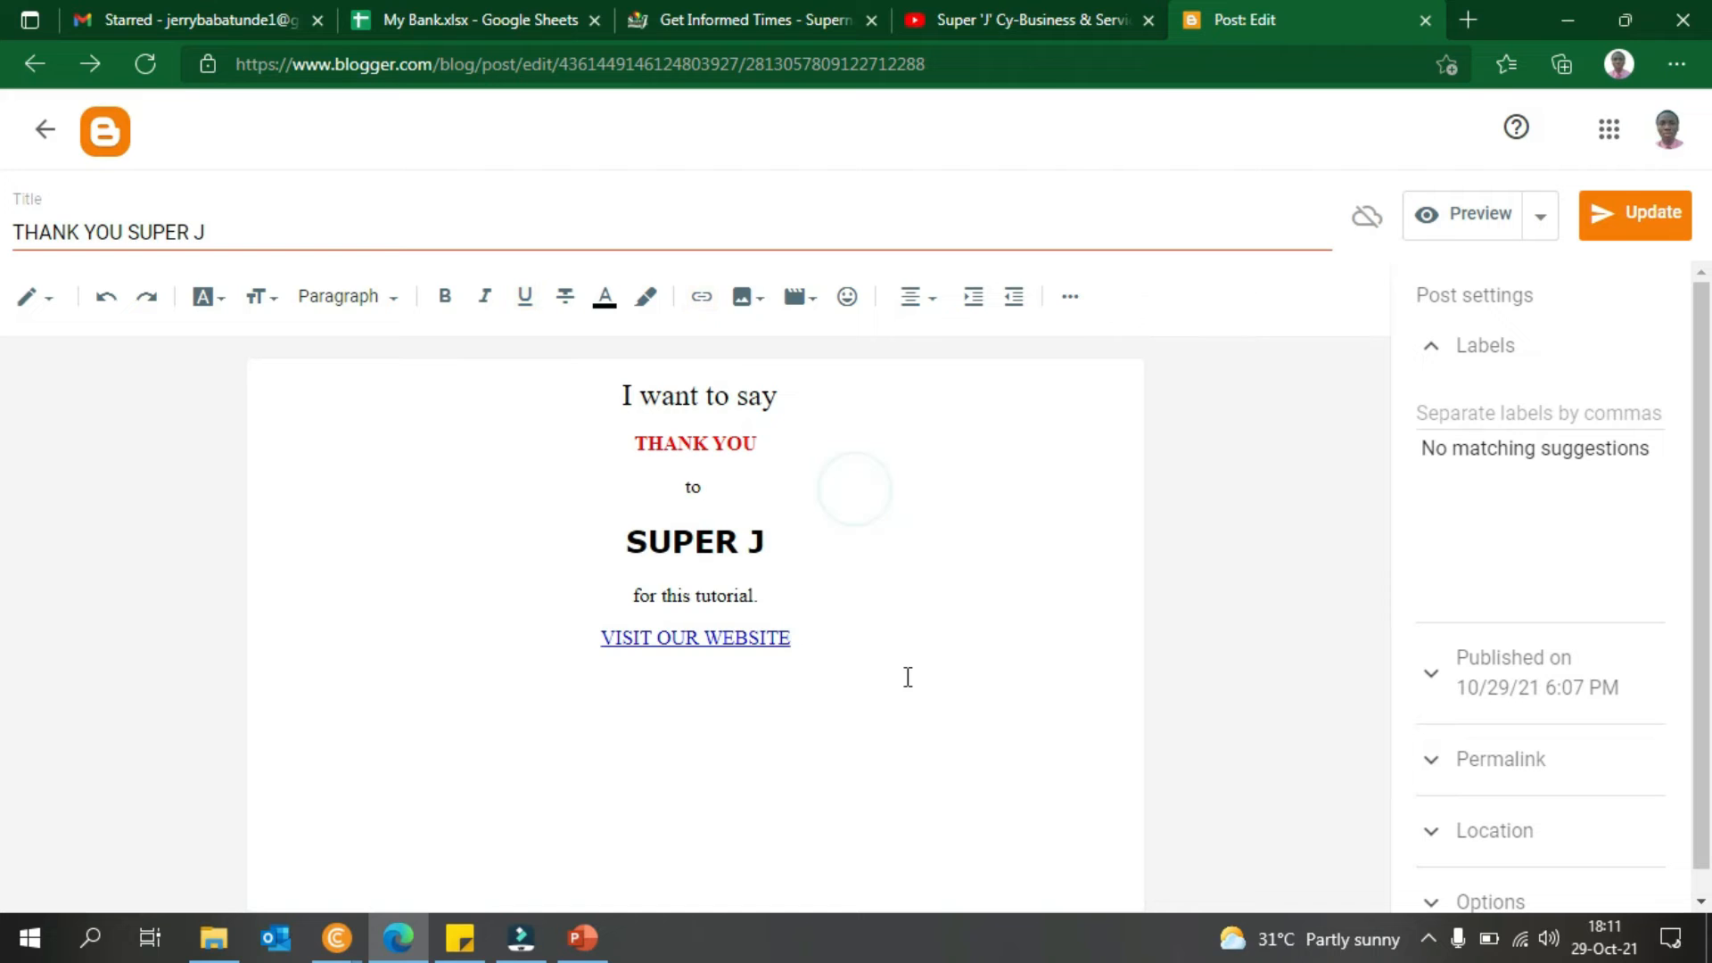
left_click(908, 677)
key("ctrl+a")
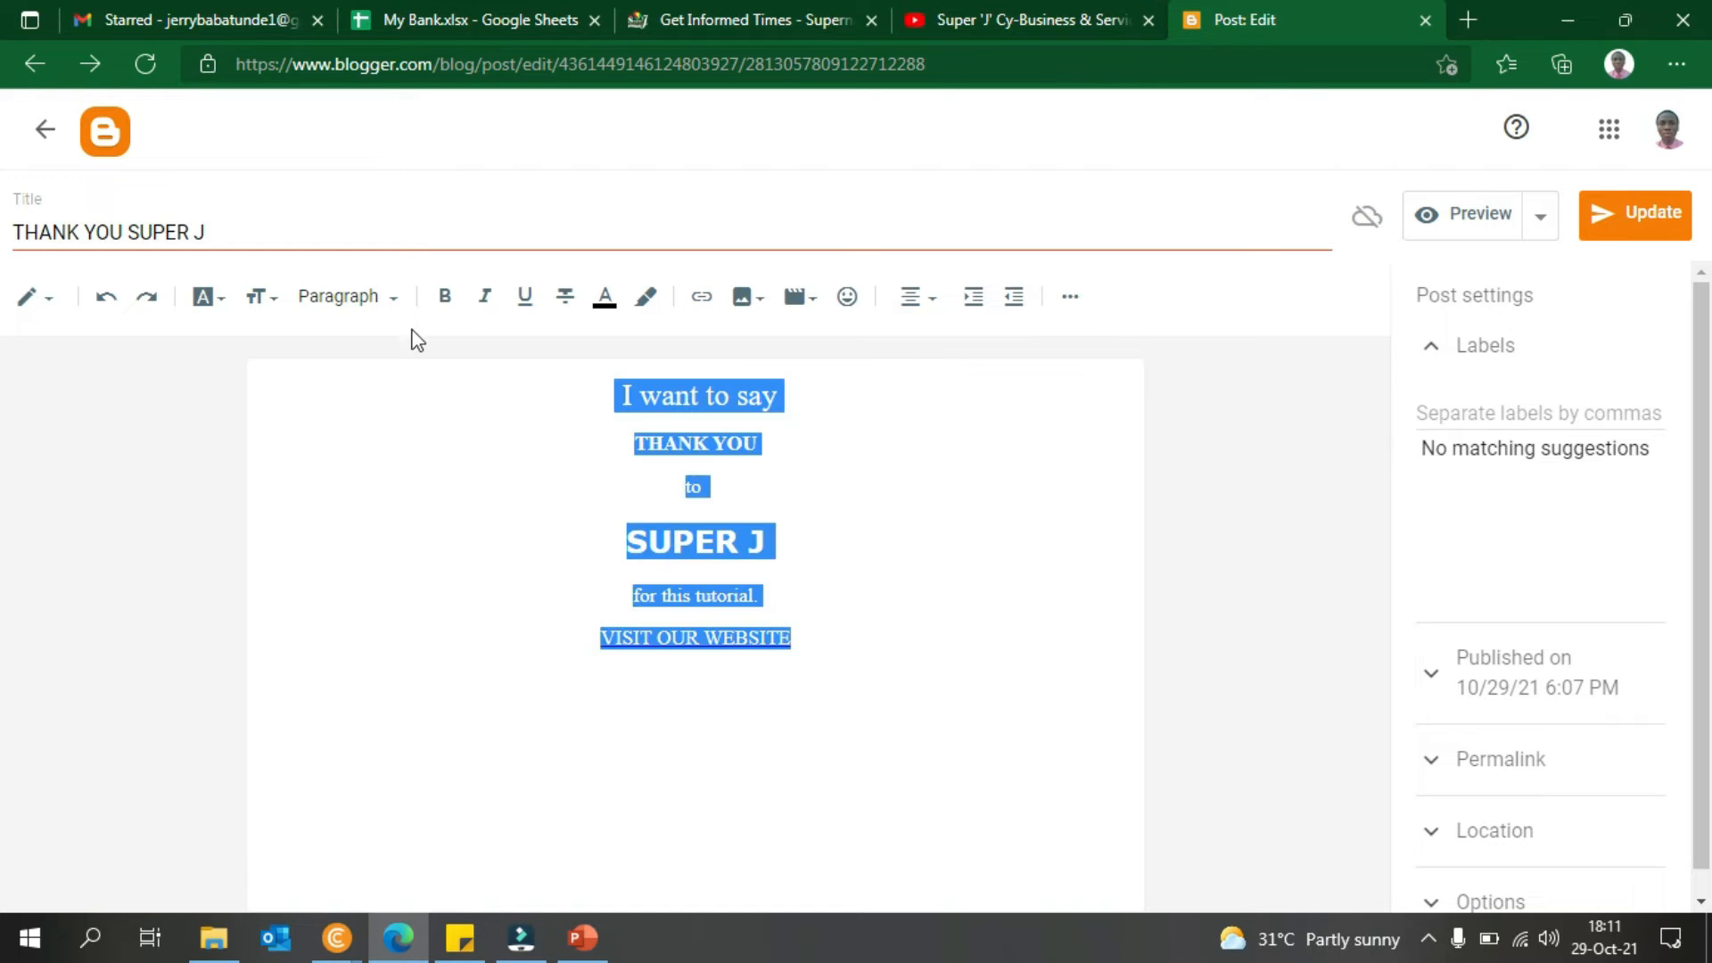
left_click(261, 296)
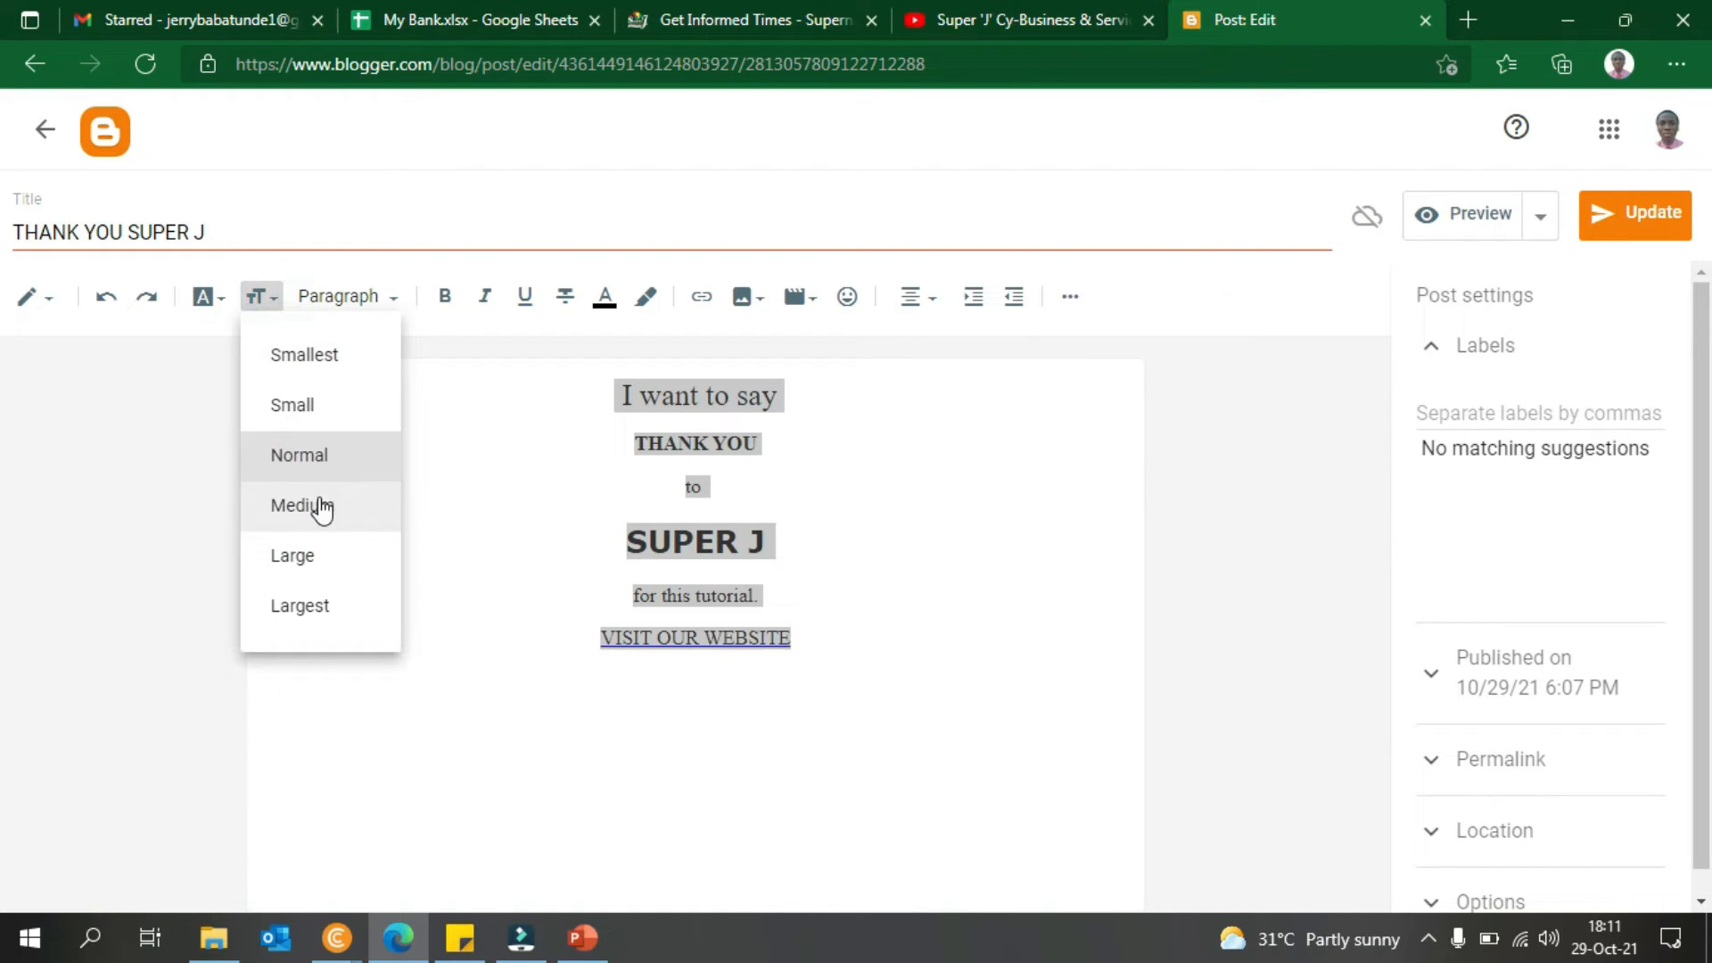
left_click(820, 521)
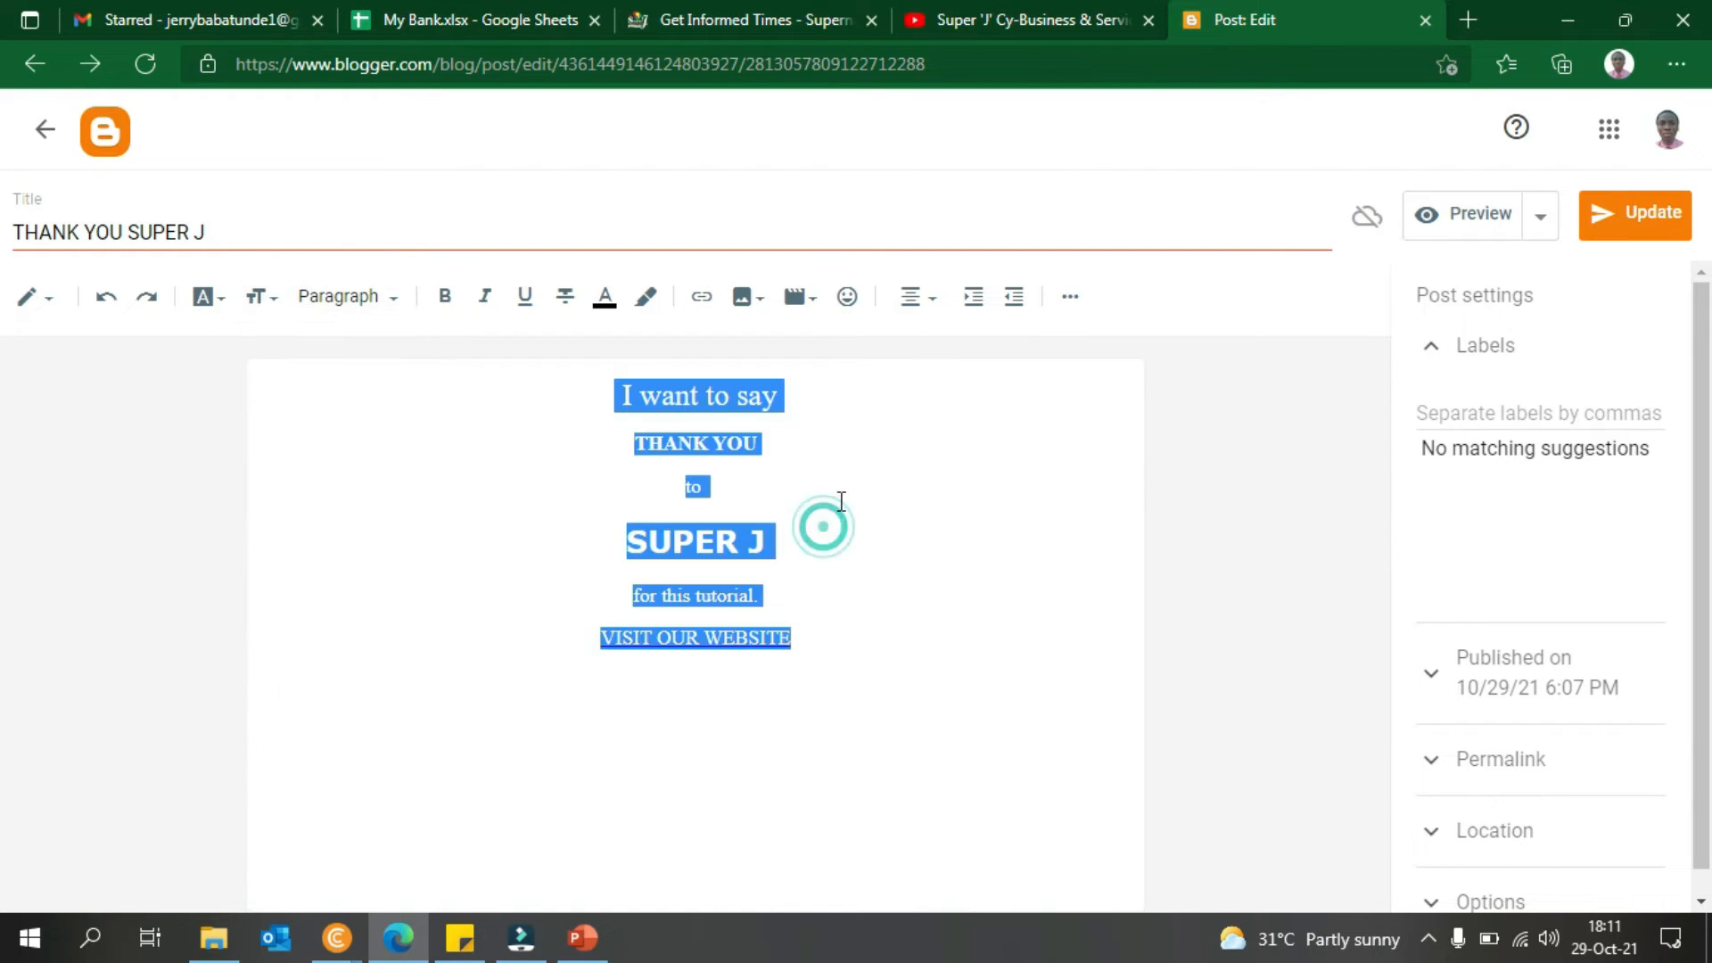
left_click(857, 586)
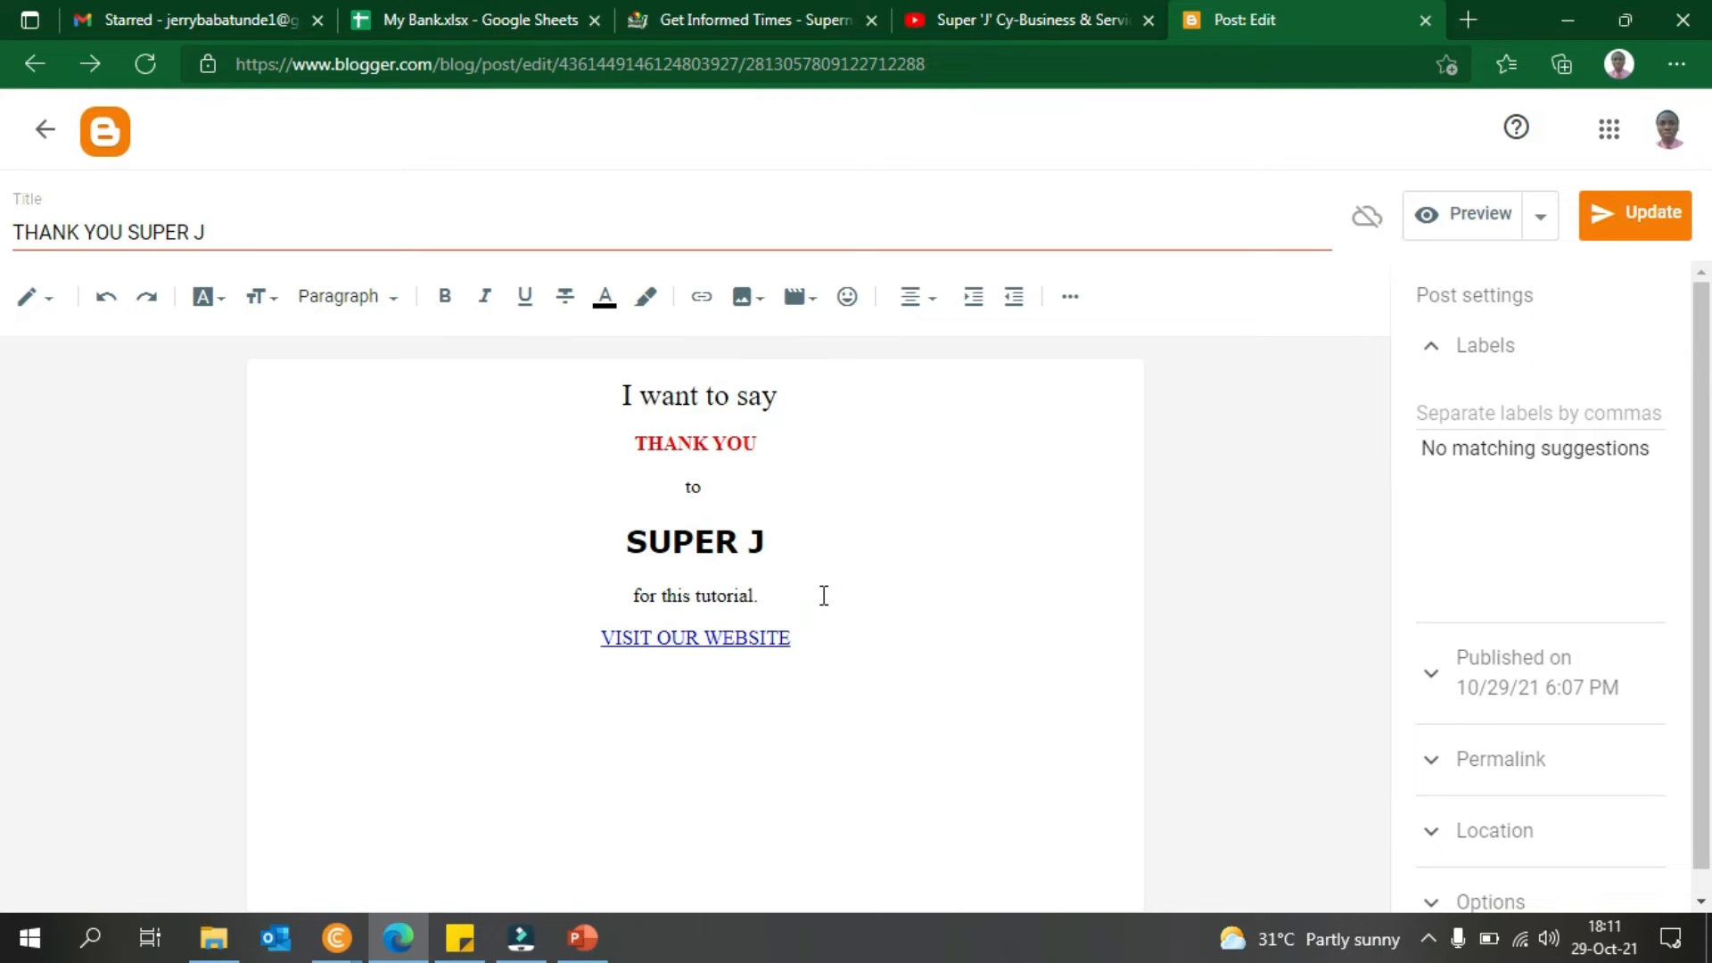
left_click_drag(878, 644, 747, 397)
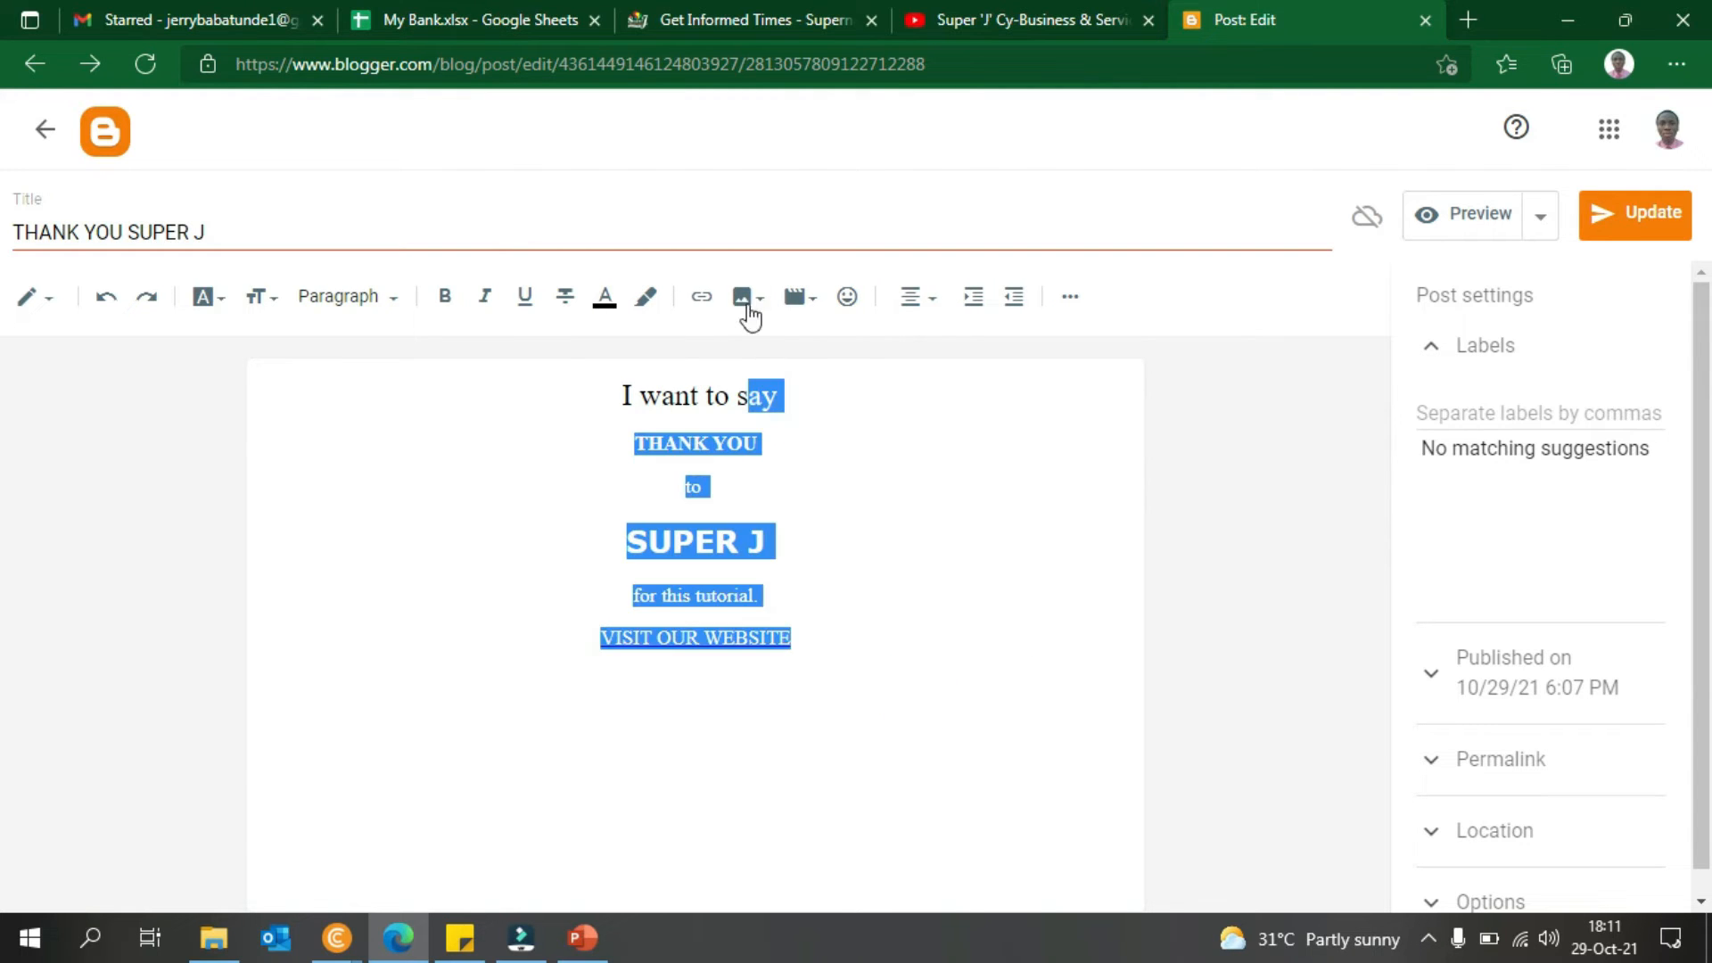
left_click(1074, 294)
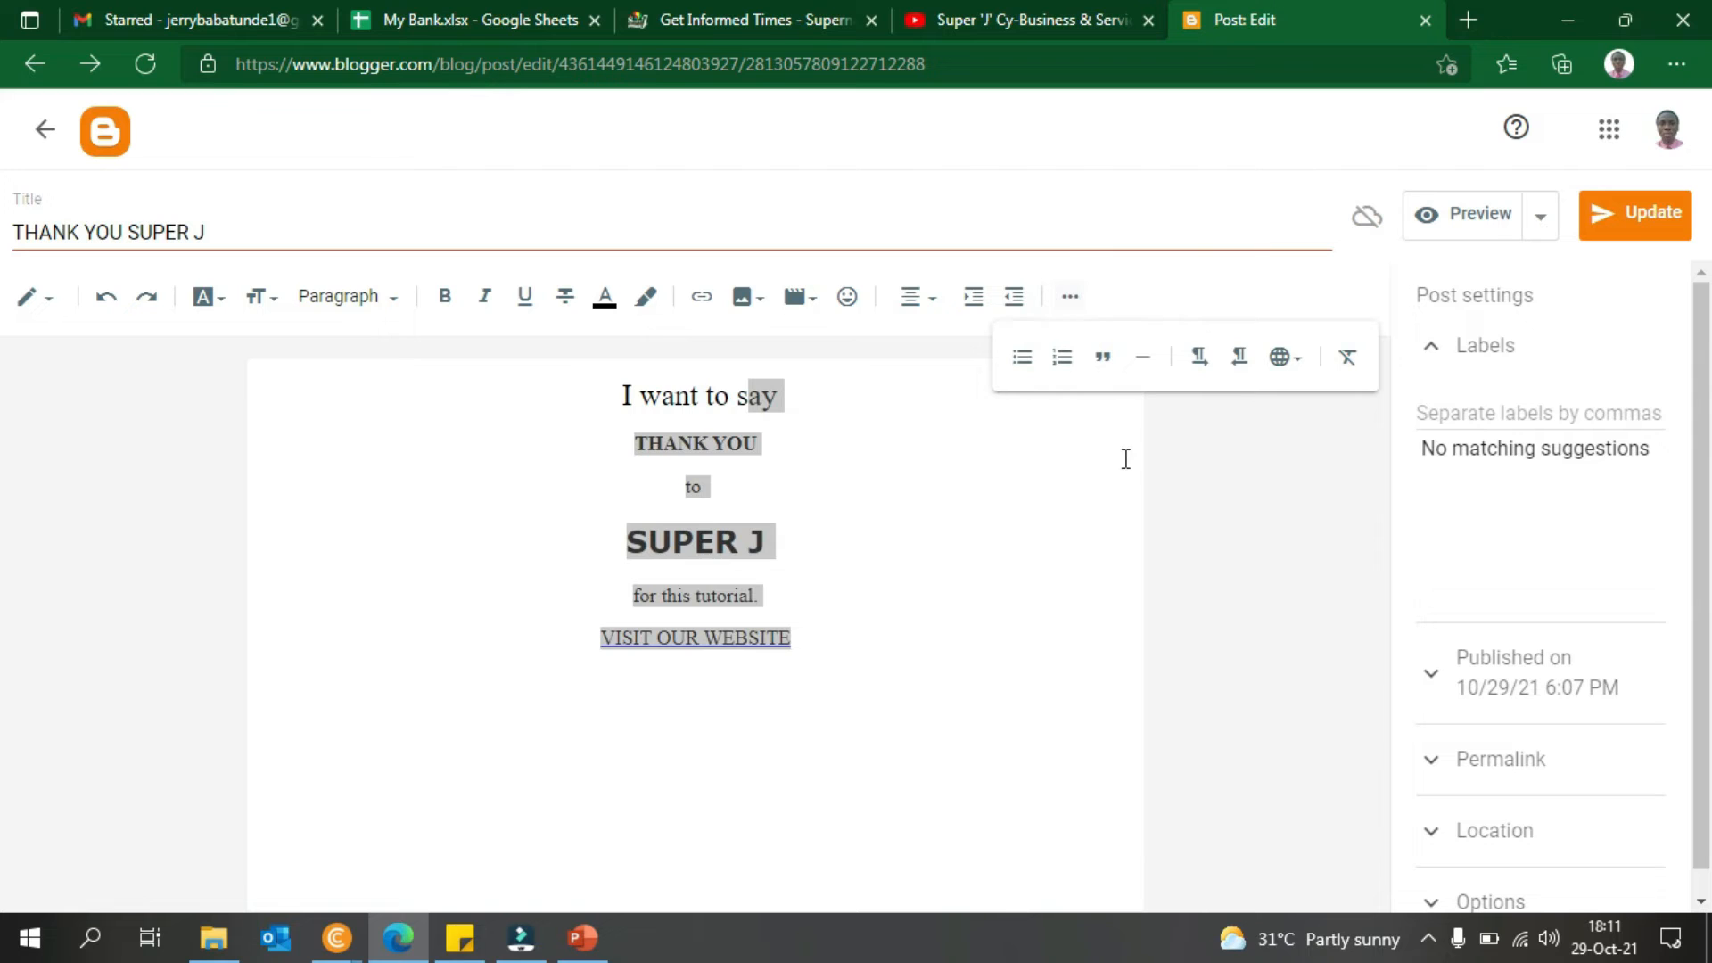
left_click(1085, 533)
left_click(948, 479)
left_click(837, 448)
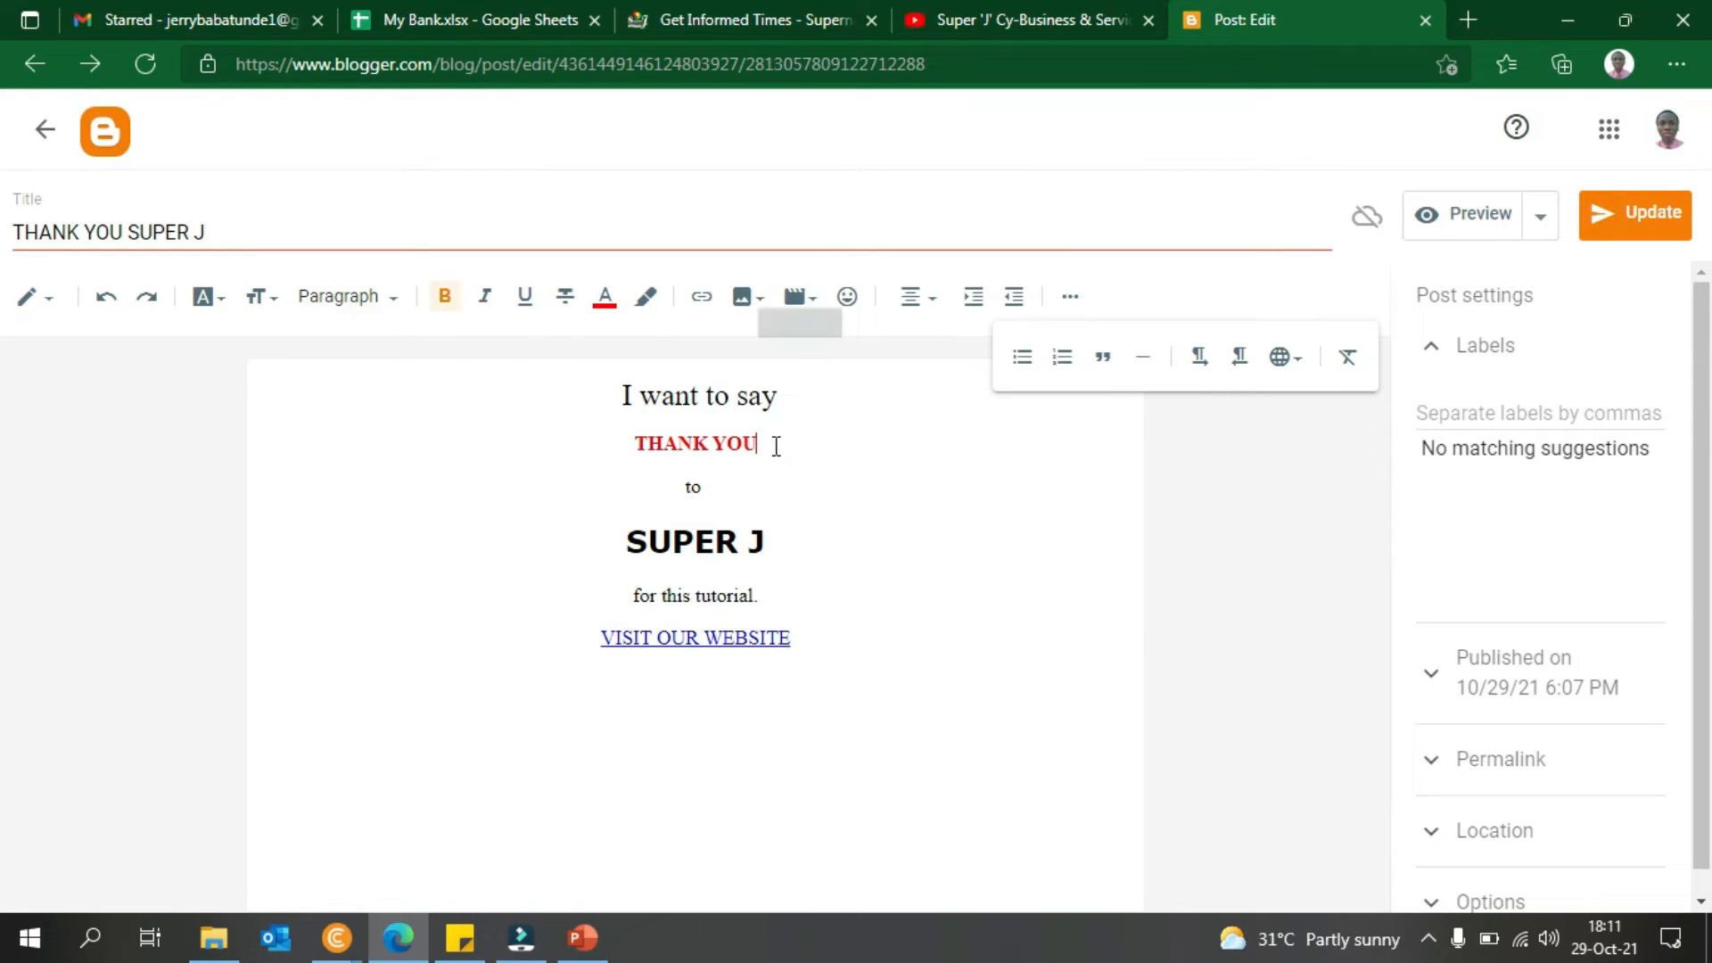
left_click(626, 396)
left_click(723, 429)
left_click(800, 447)
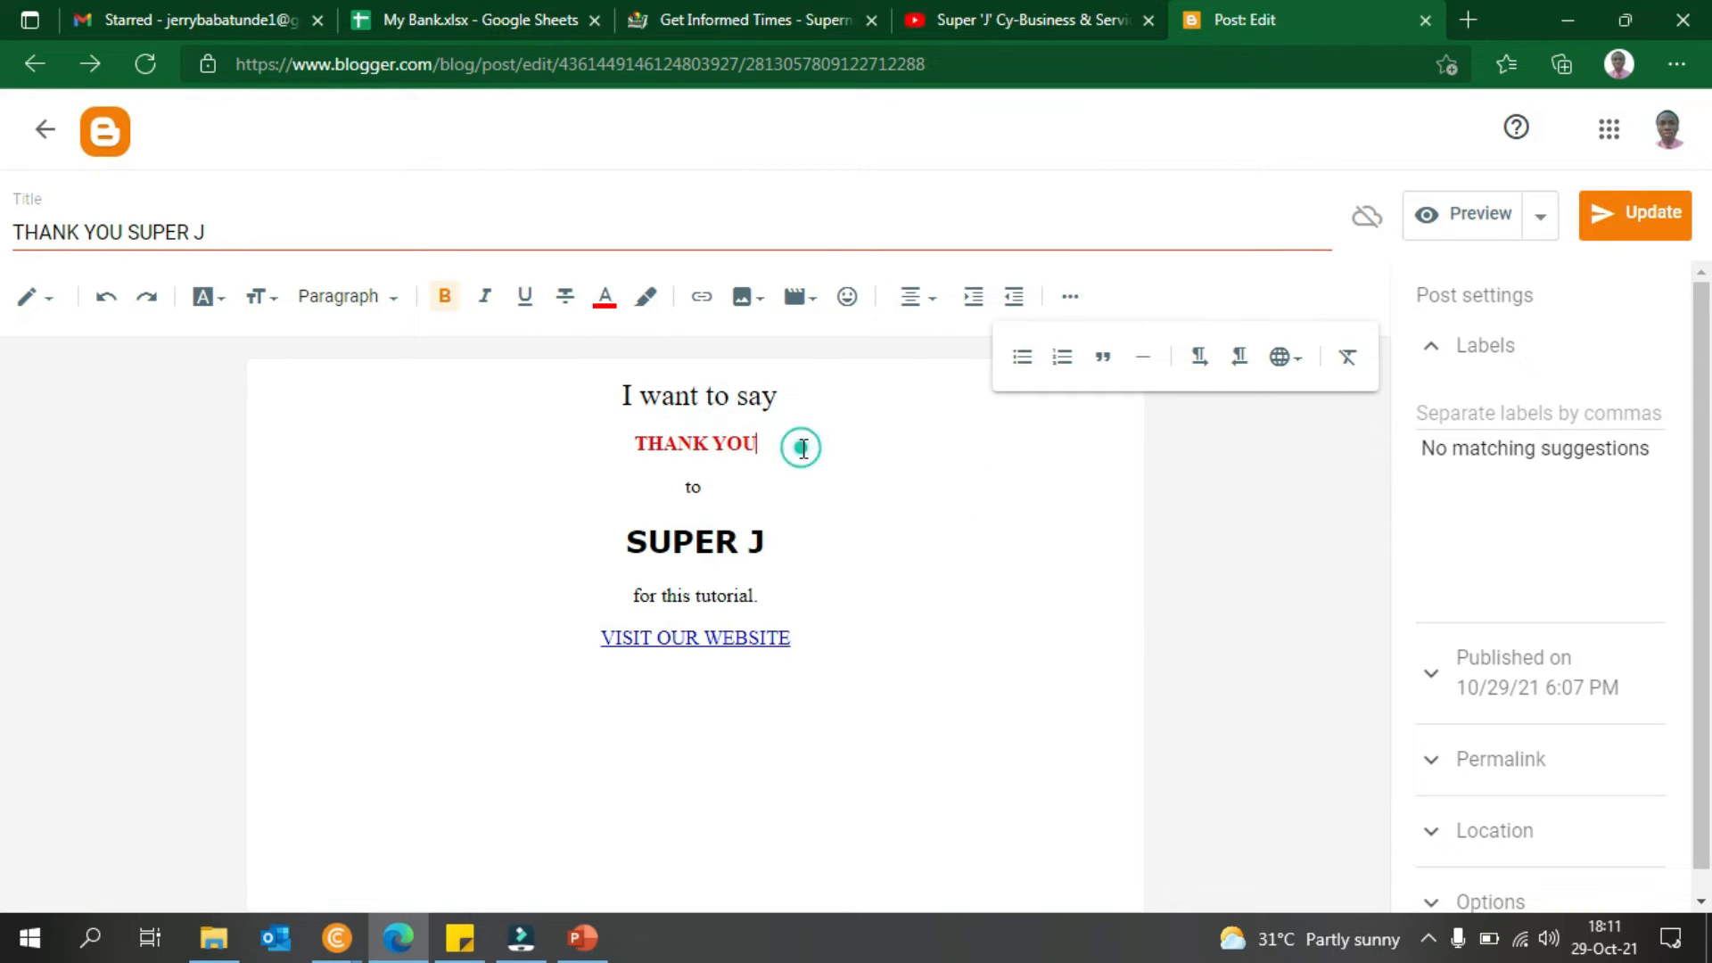
left_click(801, 528)
left_click(815, 656)
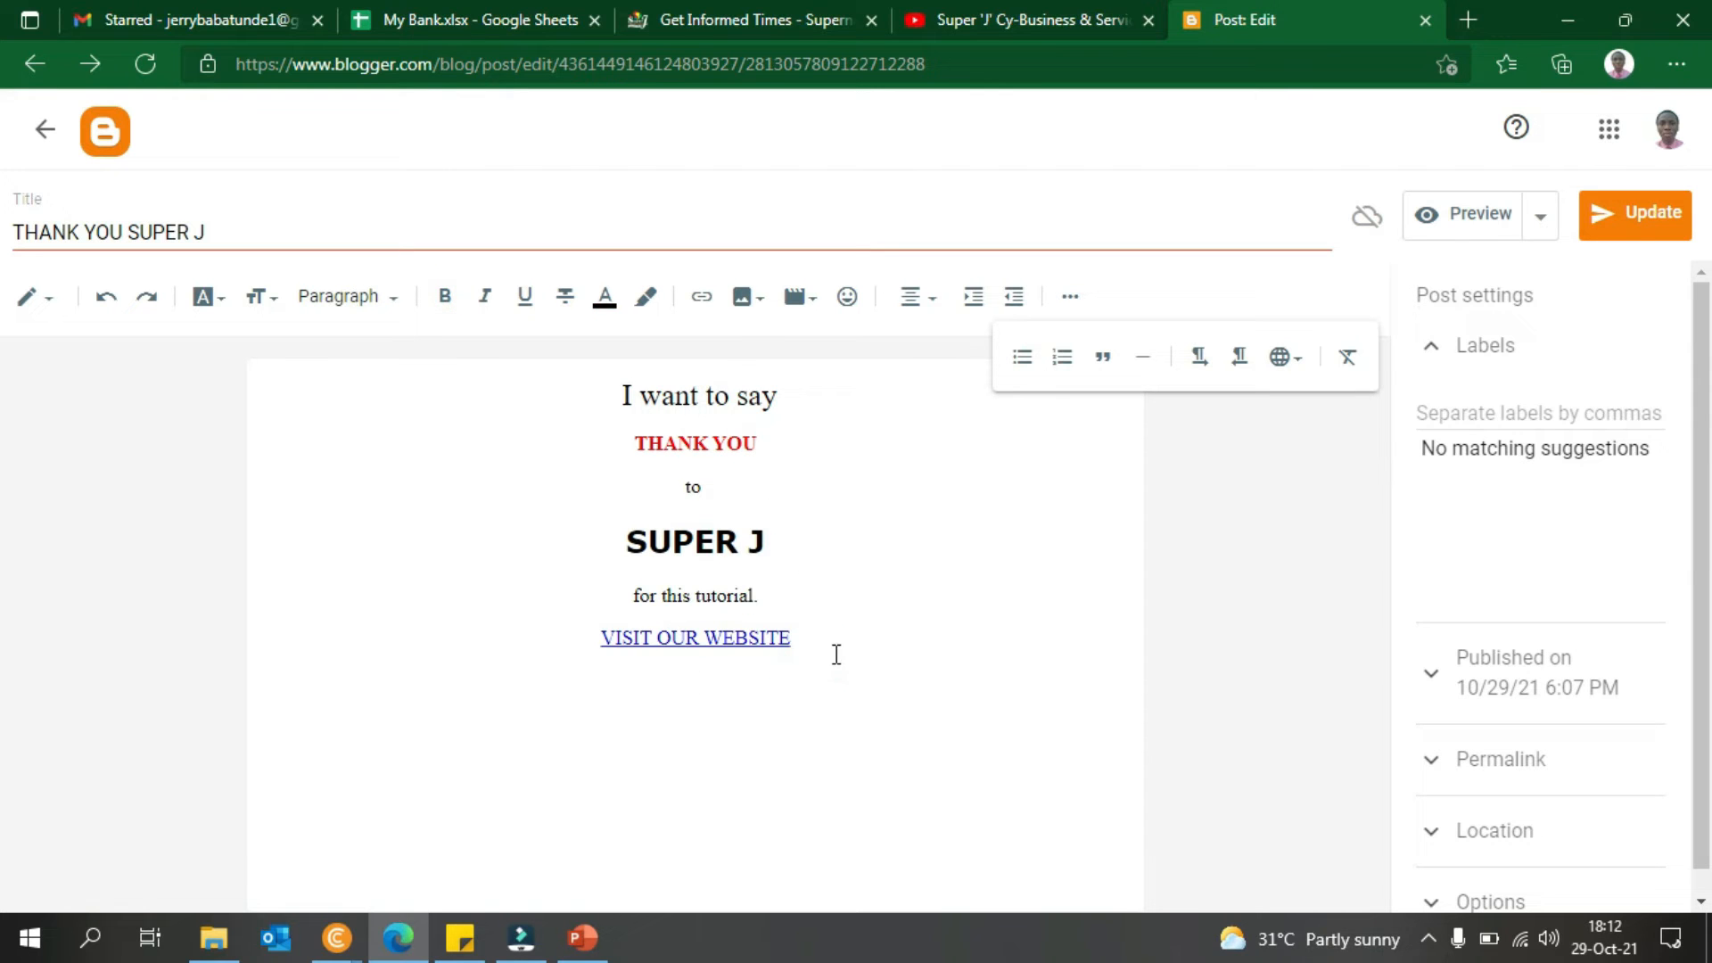
- Choose Insert image > Upload from computer to open the Add Images dialog
left_click(758, 303)
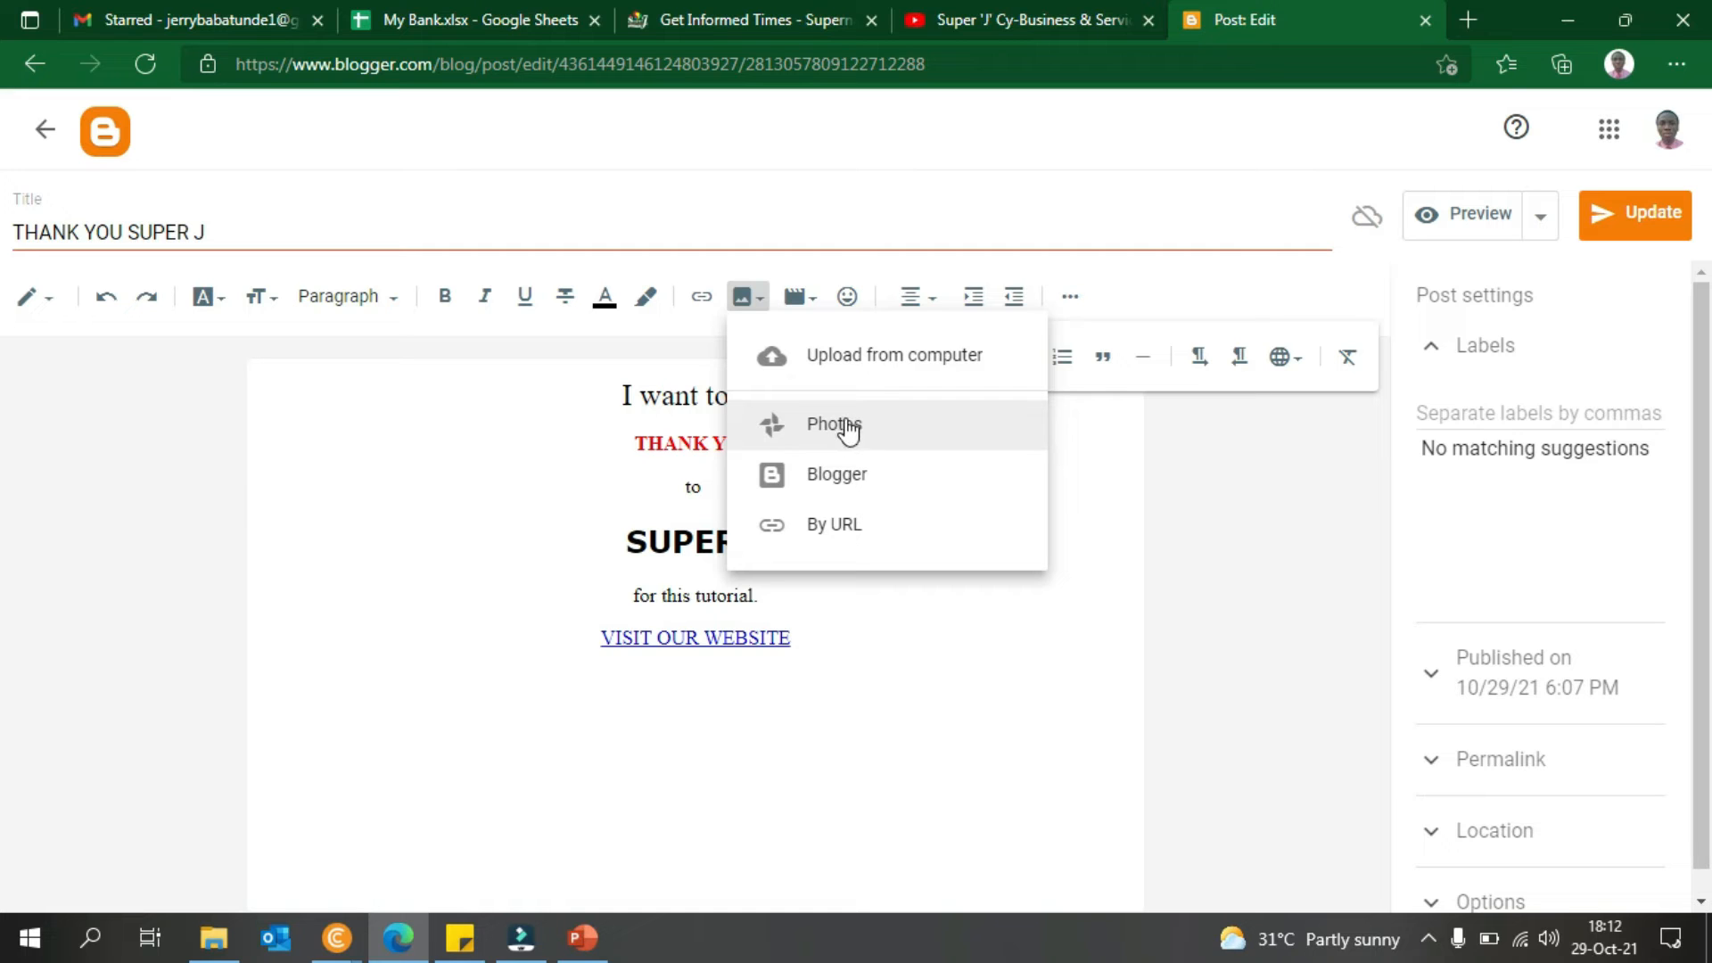
left_click(836, 376)
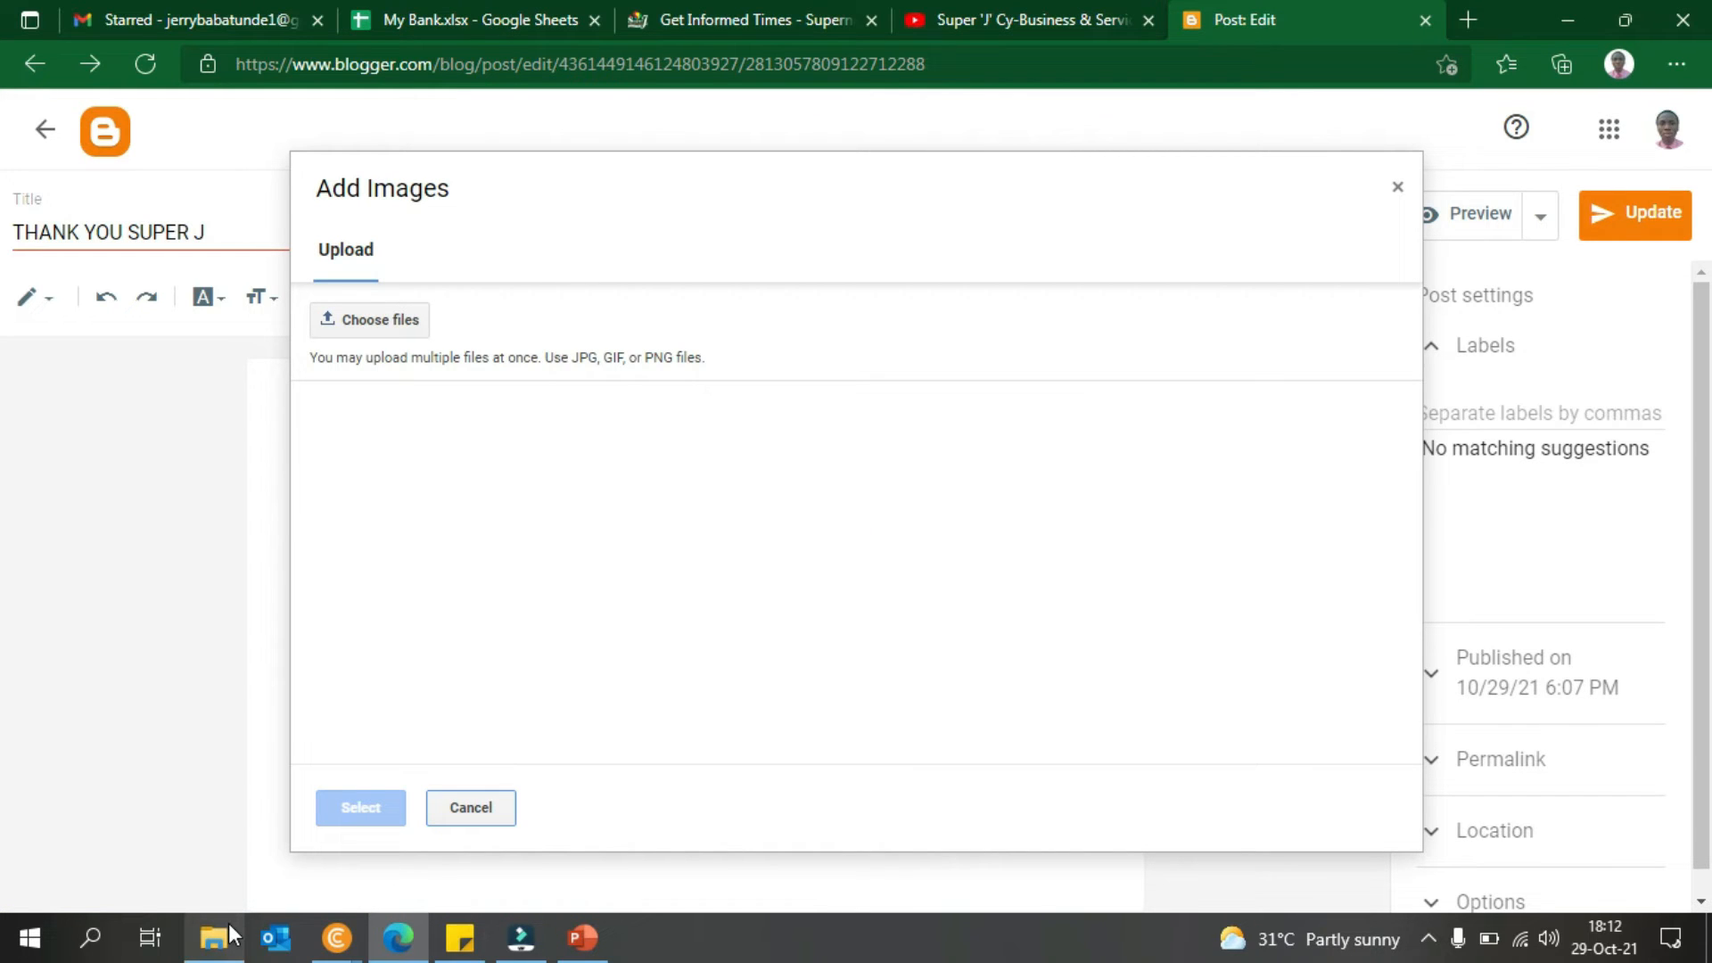
- Preview 'logo for web ().png' from the Logos folder in the browser, then open the Choose files picker
mouse_move(228, 923)
left_click(236, 852)
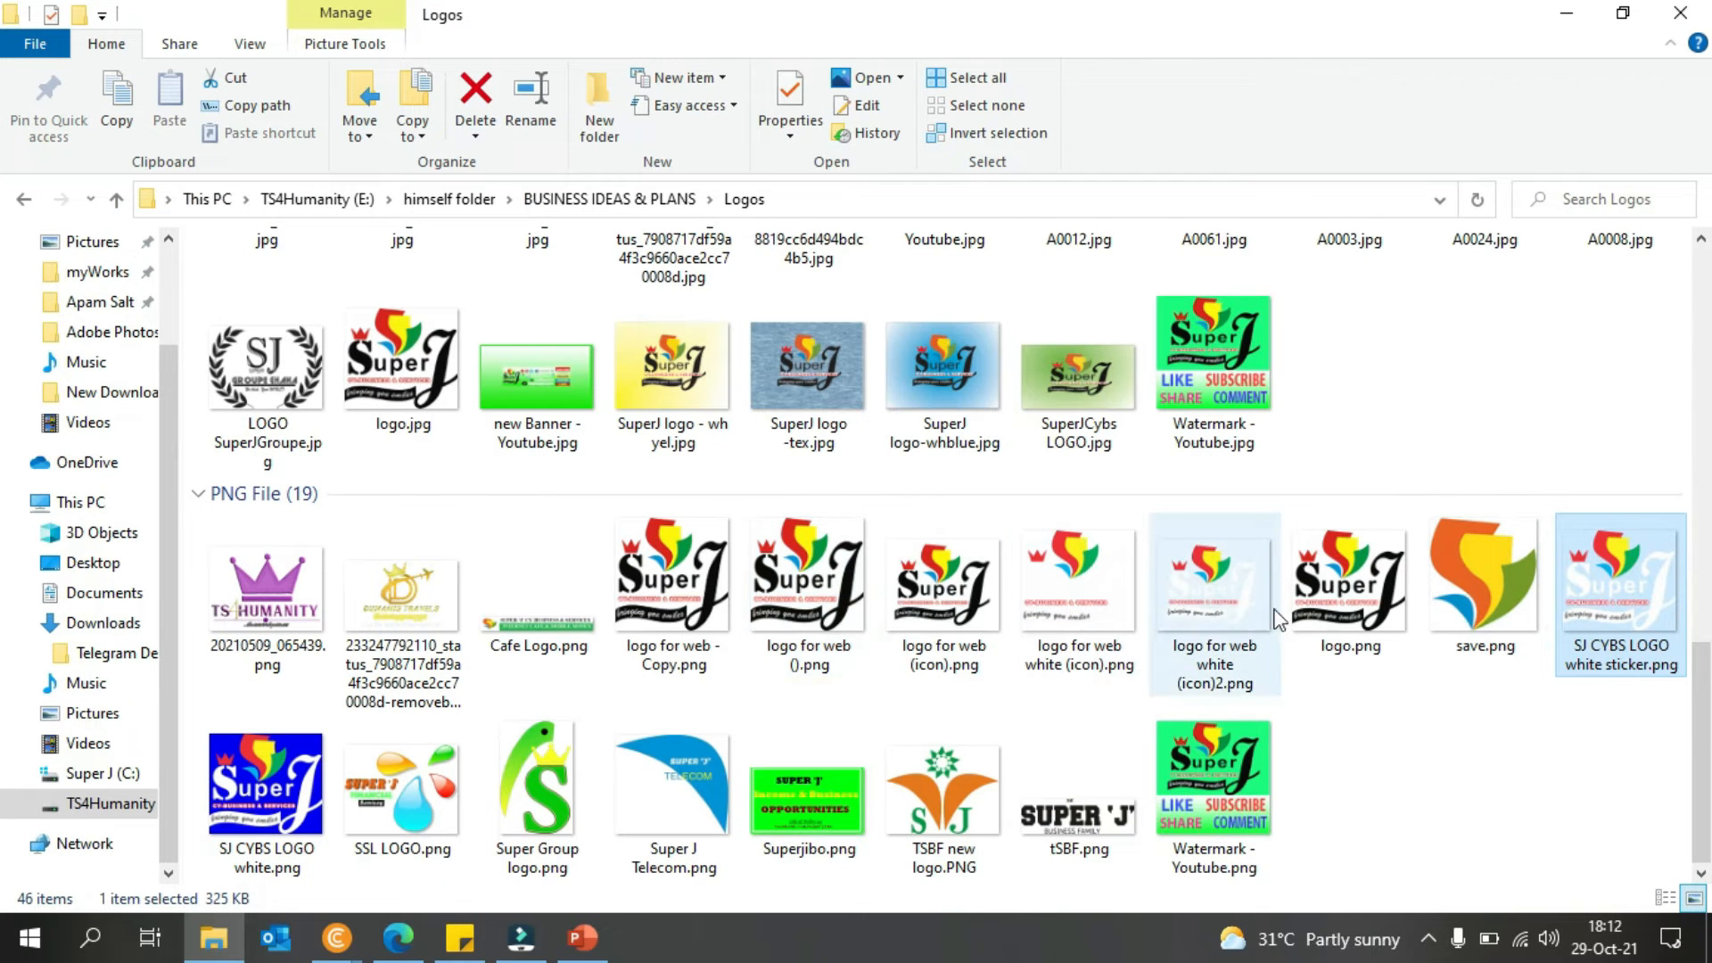
left_click_drag(821, 629, 379, 332)
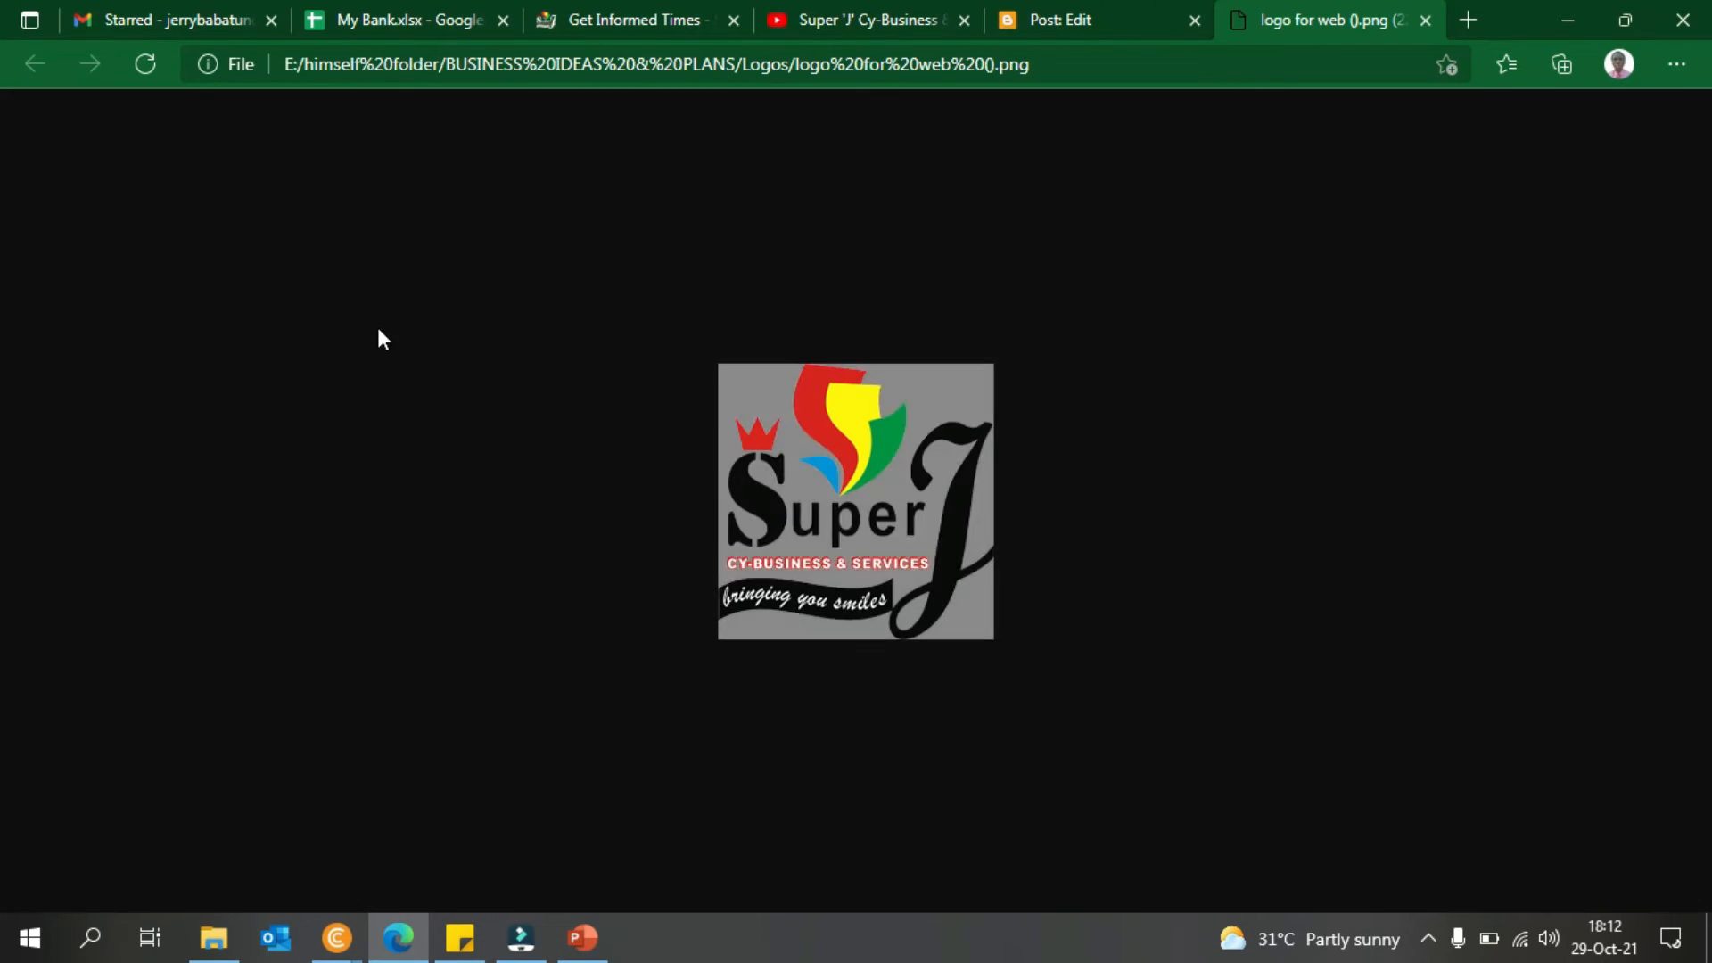
left_click(1425, 20)
left_click(423, 328)
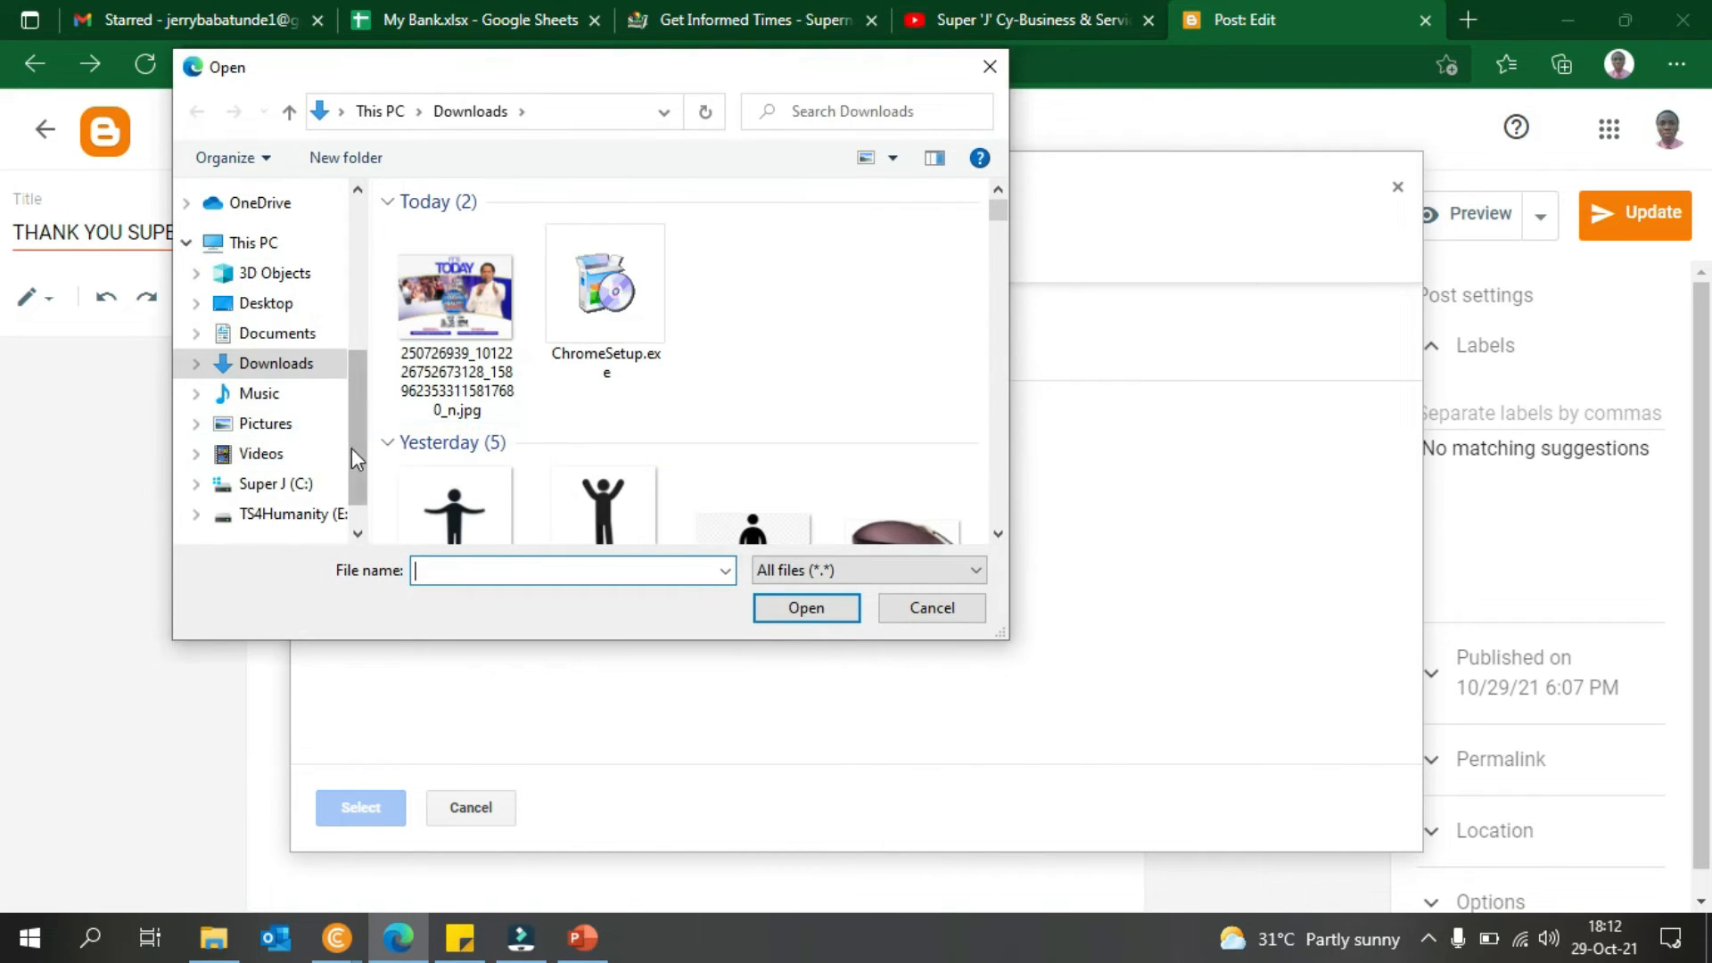
- Browse to E: > himself > BUSINESS IDEAS & PLANS > Logos and insert 'logo for web ().png'
left_click_drag(352, 447, 357, 482)
left_click(323, 475)
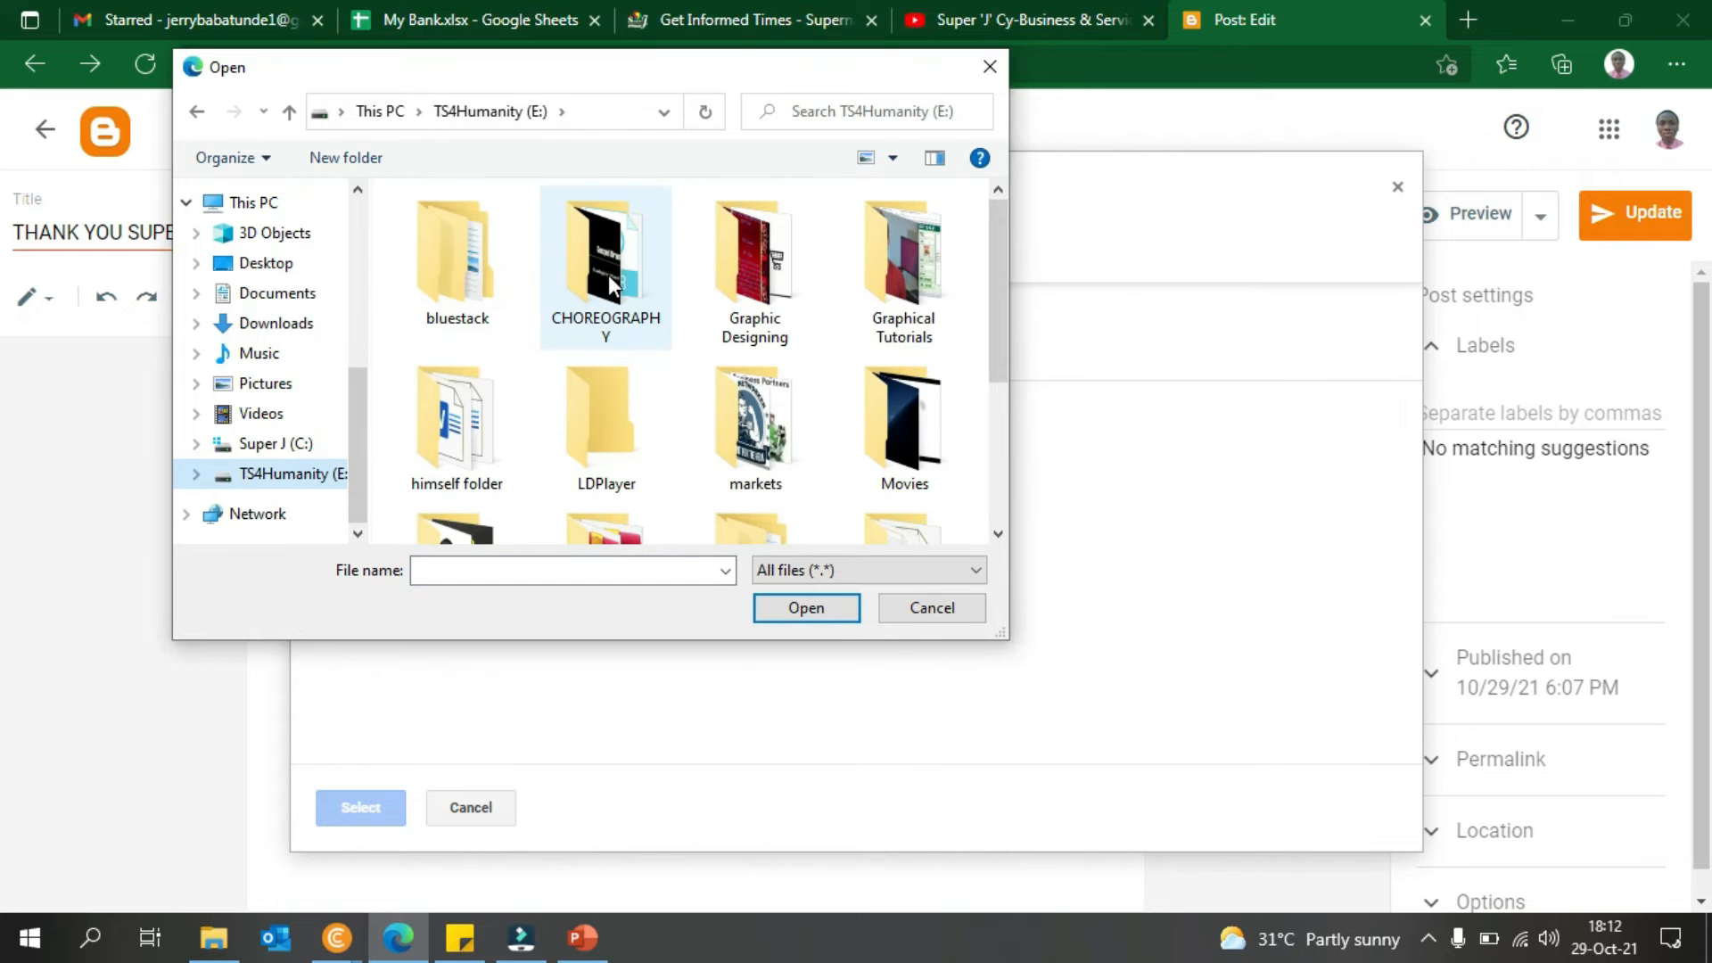
double_click(484, 398)
double_click(513, 260)
key("l")
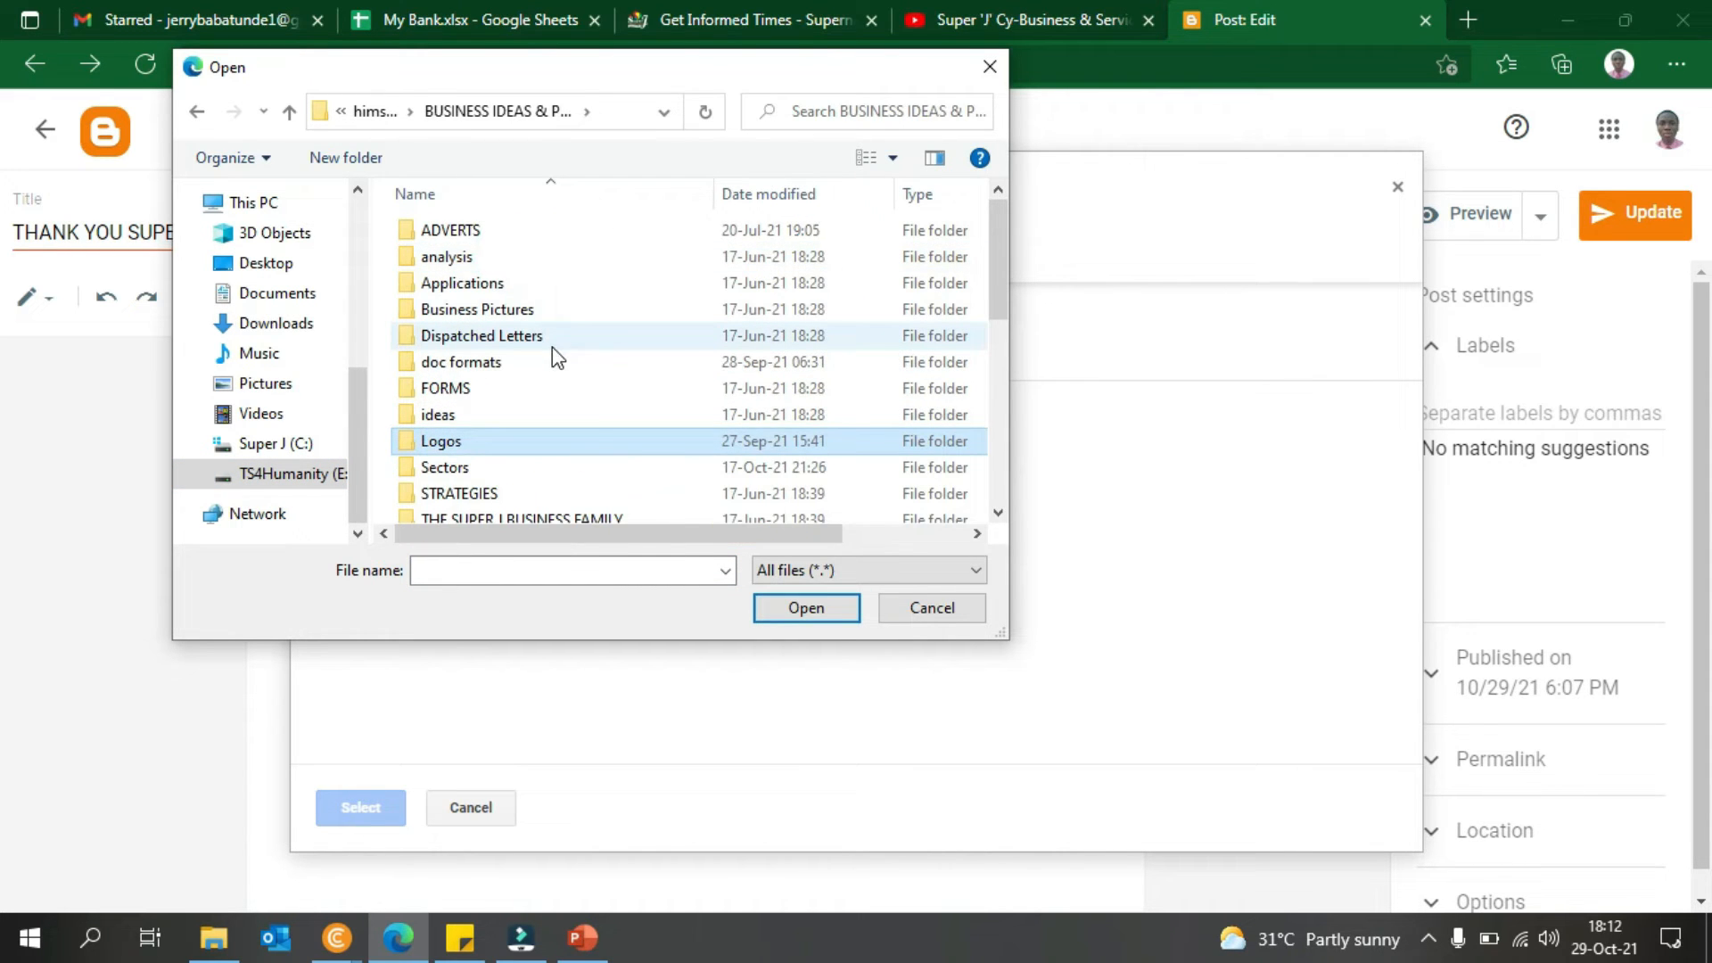
key("Return")
left_click(1021, 201)
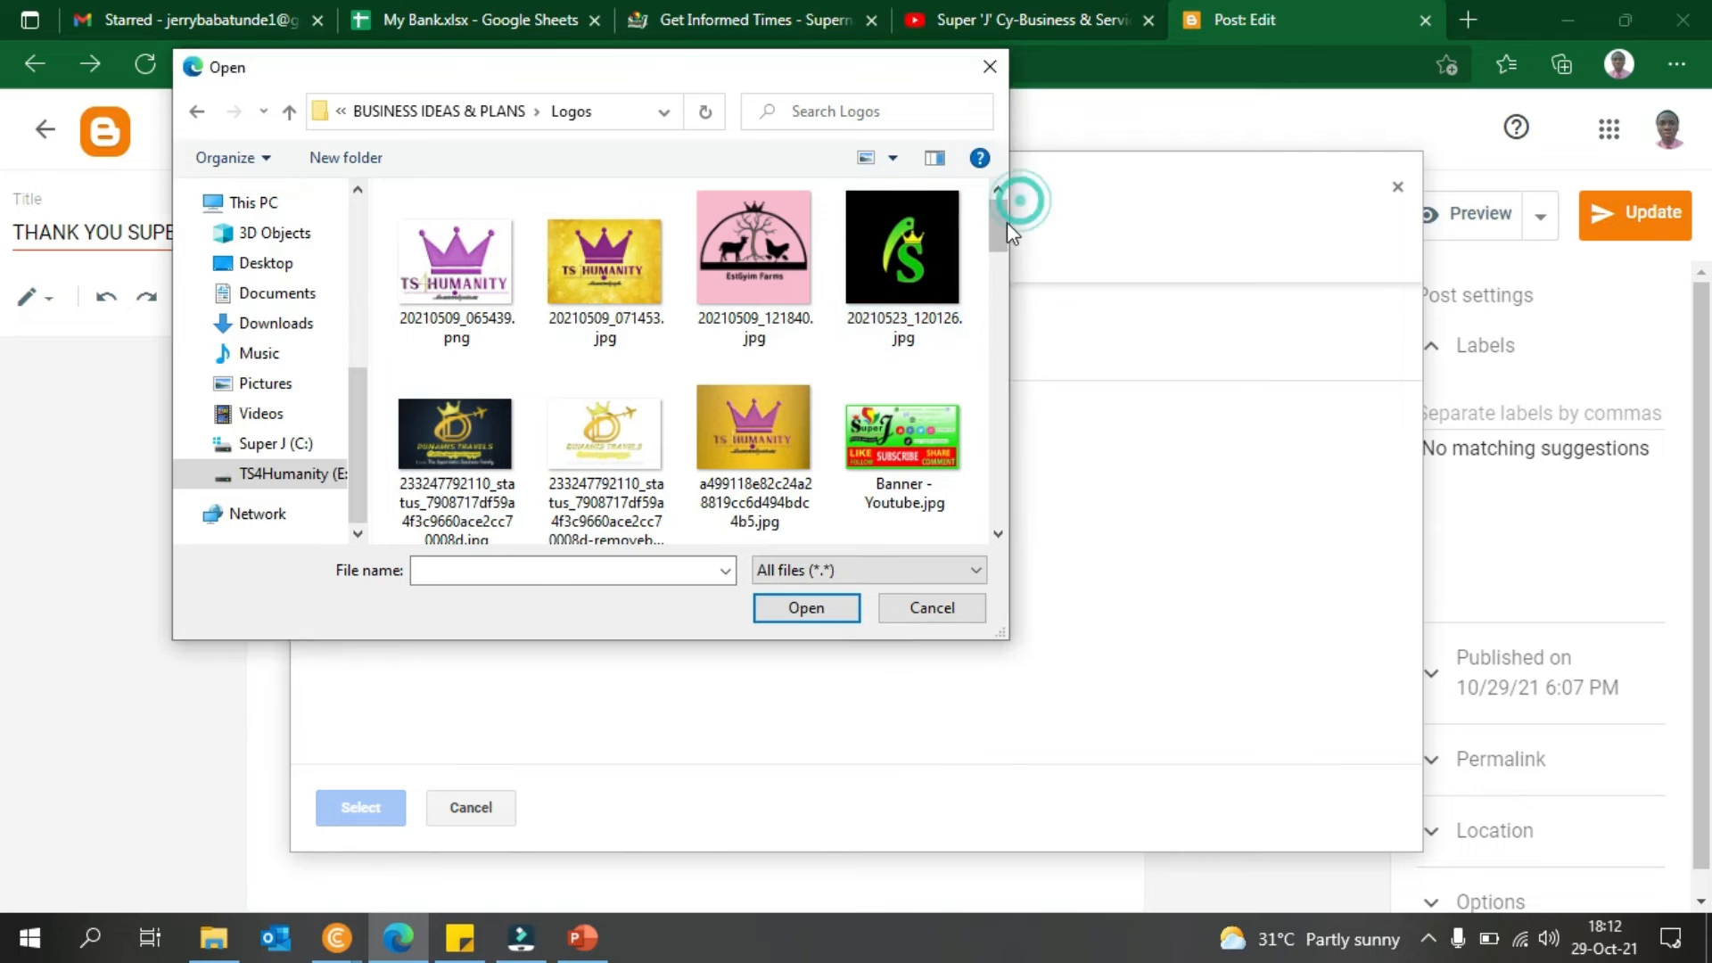
scroll(704, 250, "down", 5)
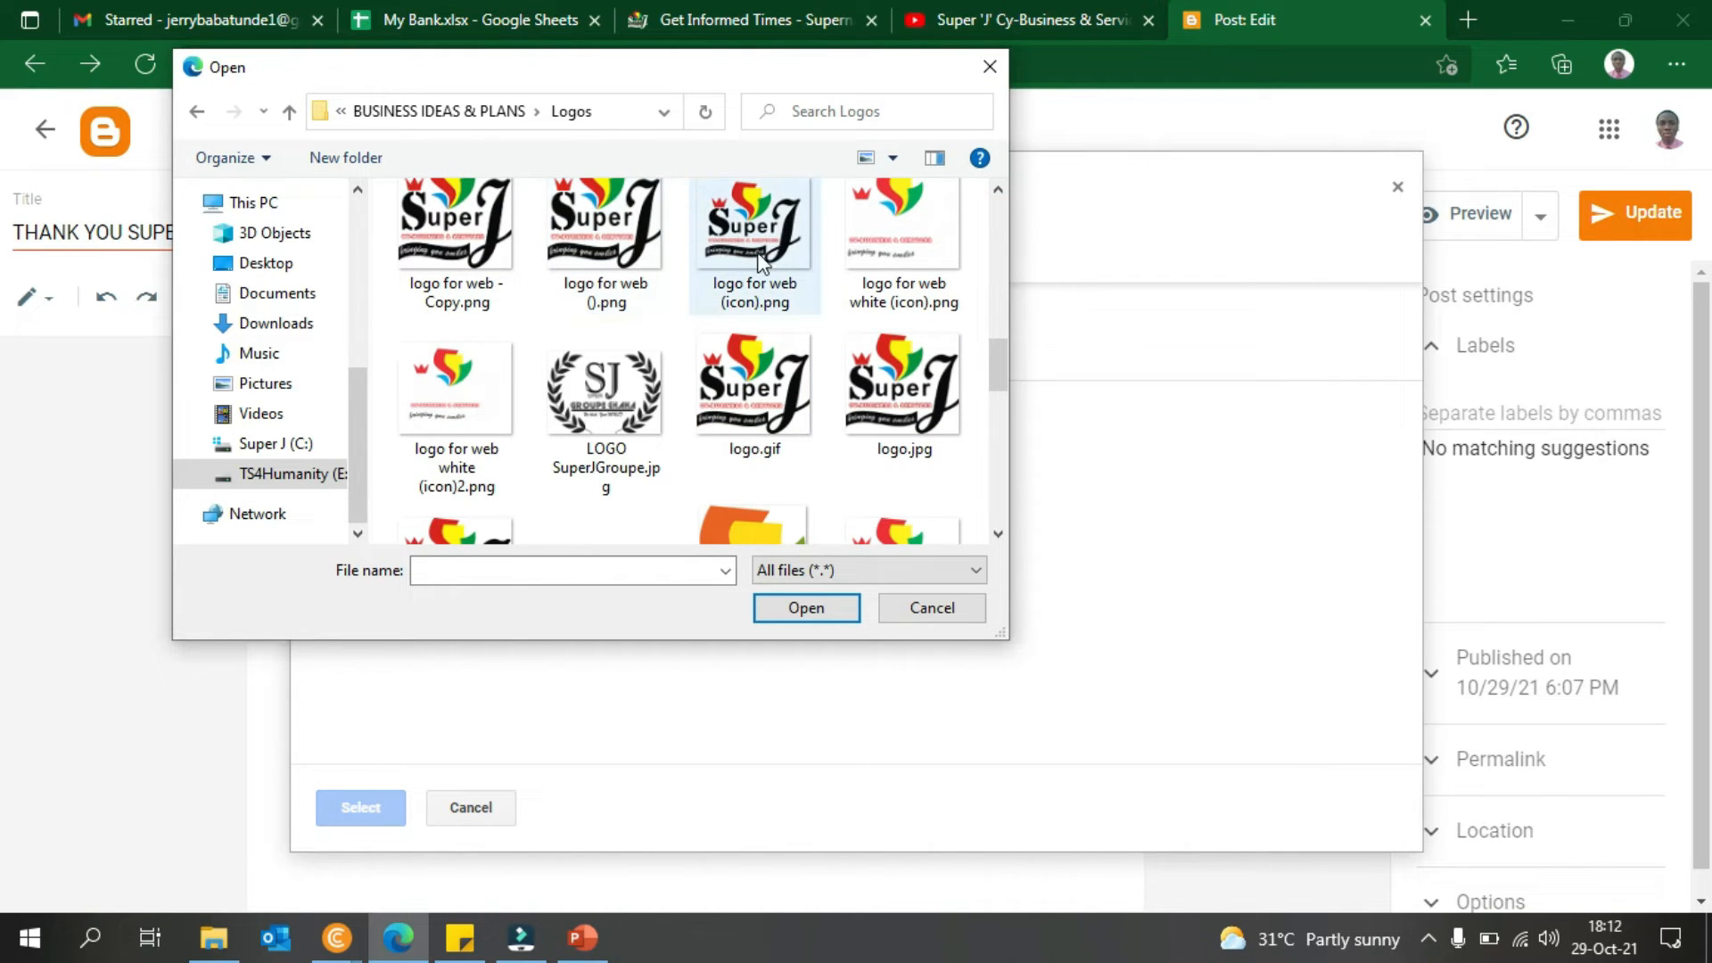
double_click(635, 238)
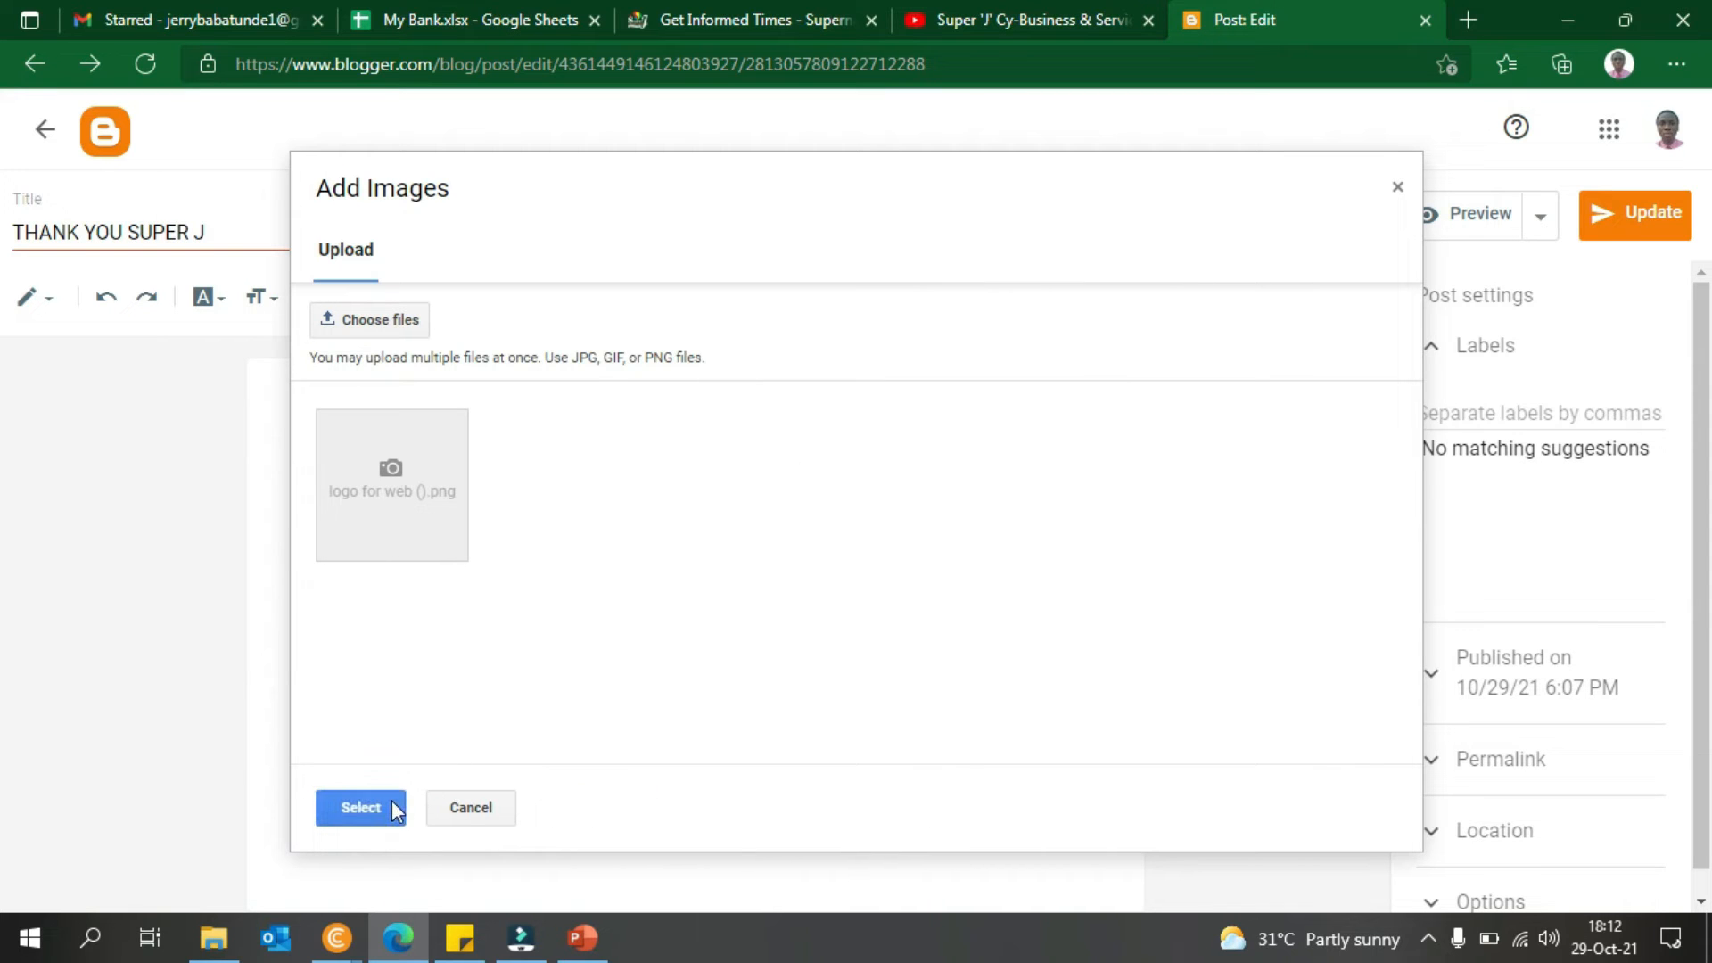
left_click(360, 807)
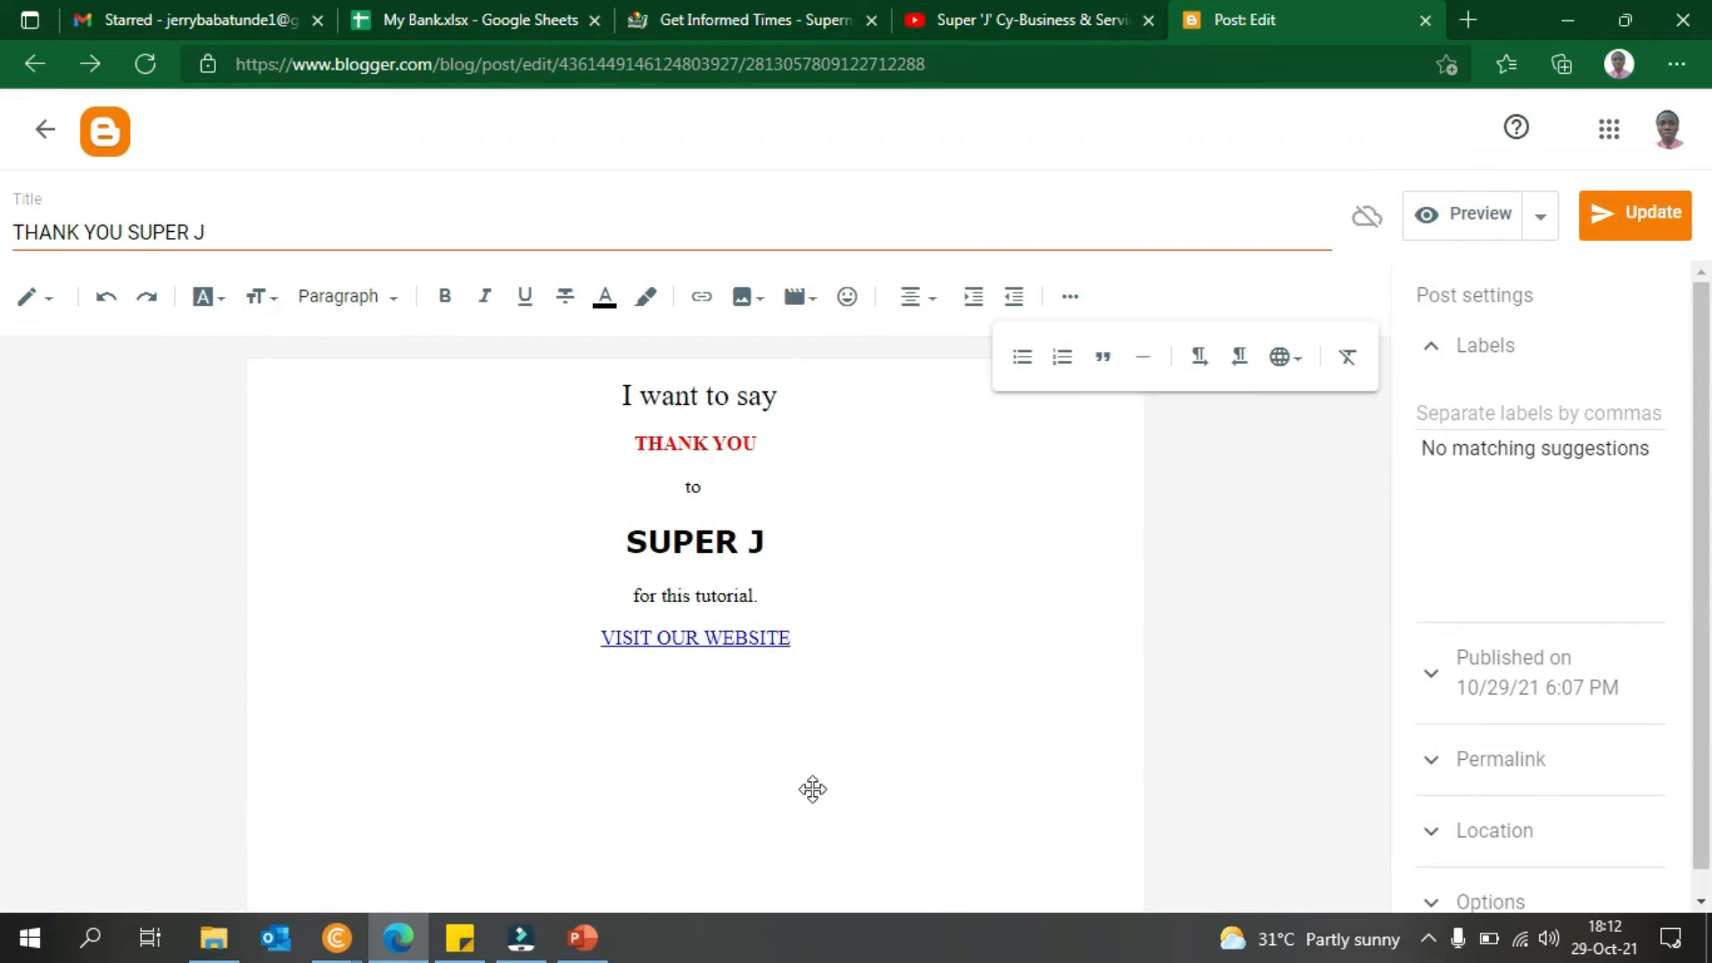
- Resize the inserted Super J logo to the Small size
scroll(1135, 705, "down", 2)
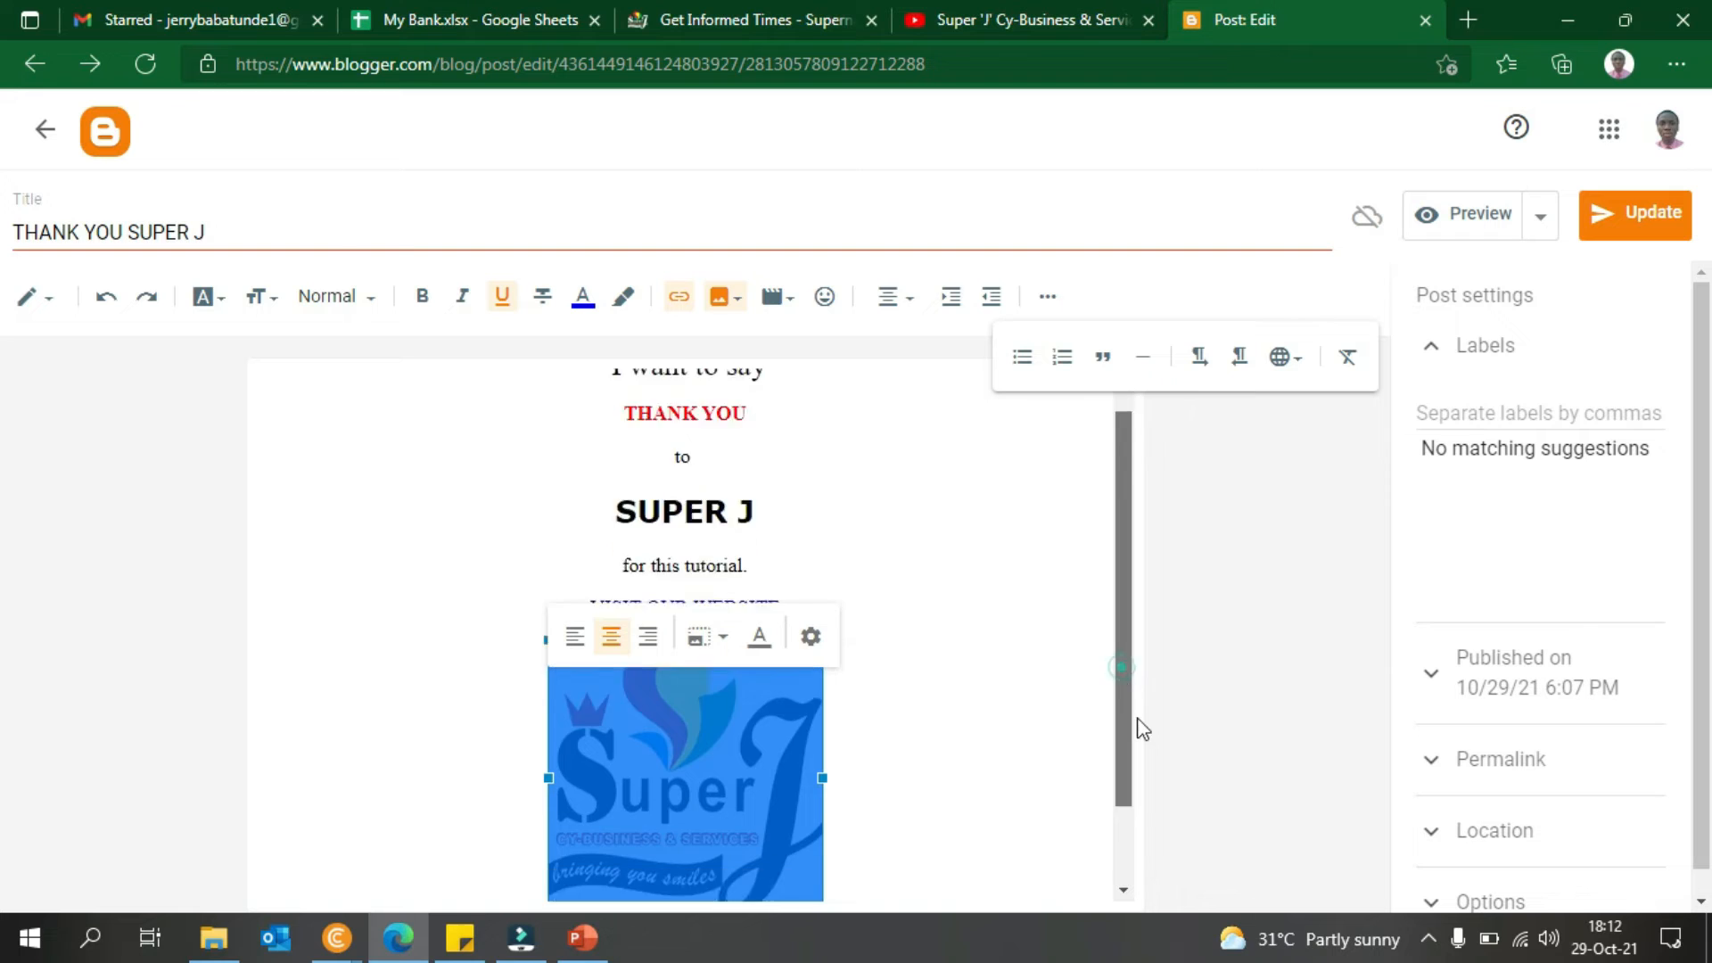
left_click_drag(822, 831, 963, 858)
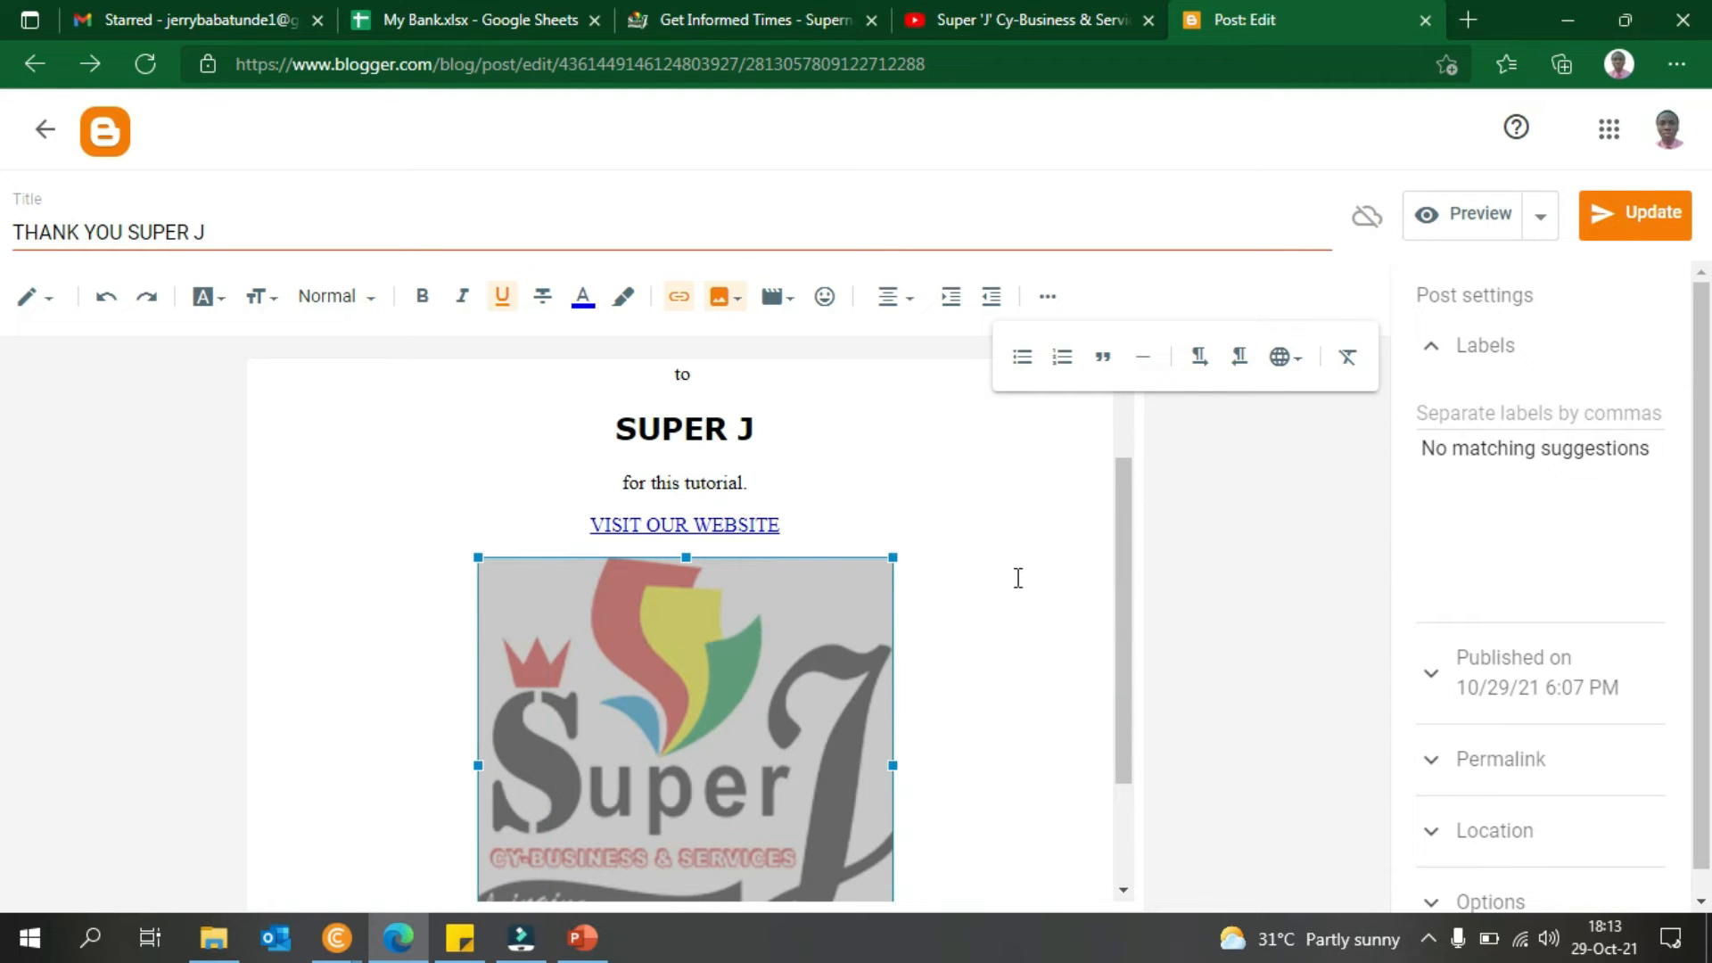
scroll(1131, 672, "down", 2)
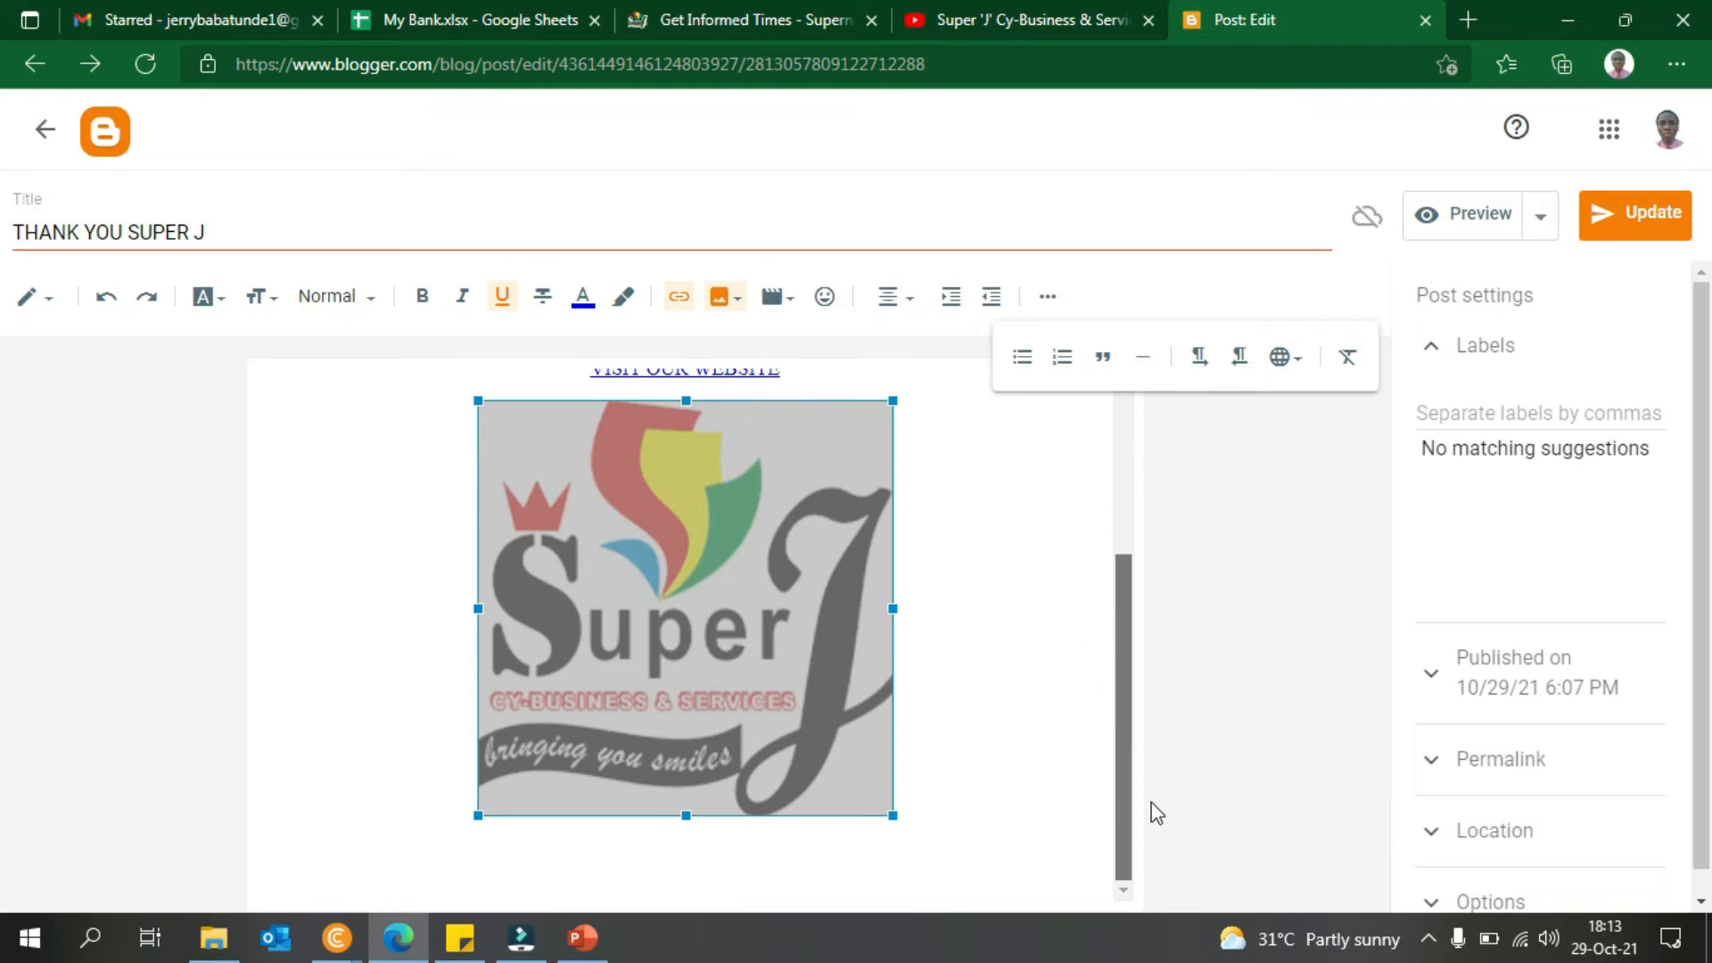
left_click(764, 749)
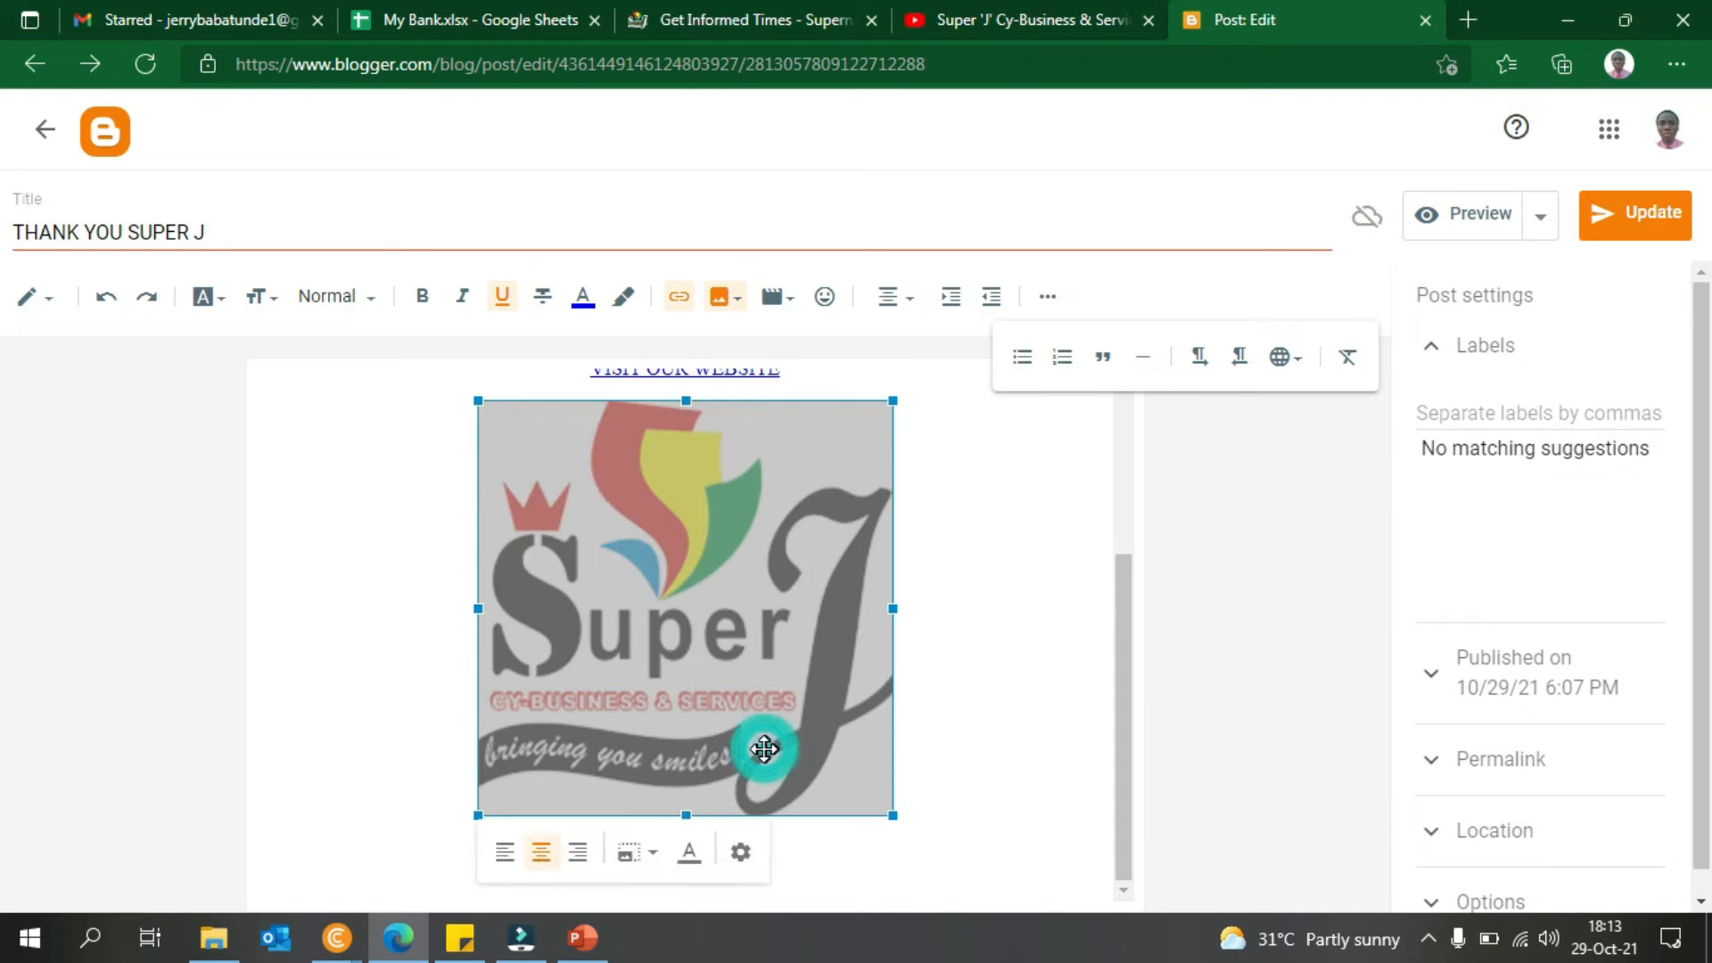
left_click(656, 855)
left_click(612, 654)
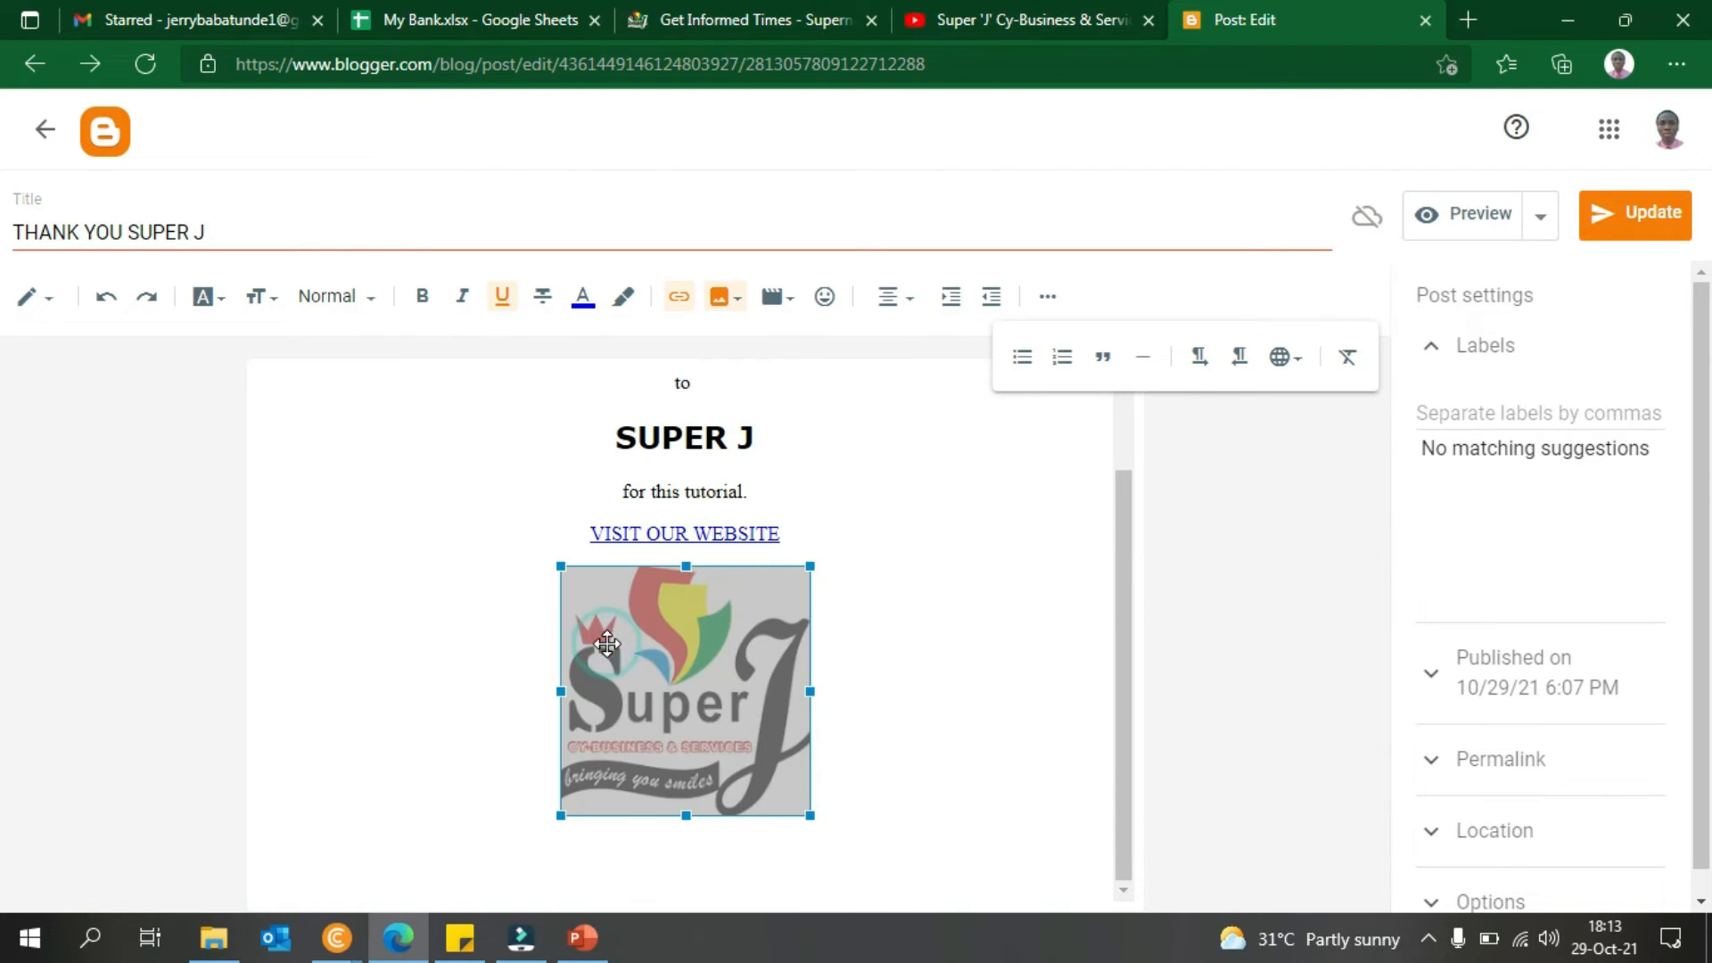
left_click(1060, 643)
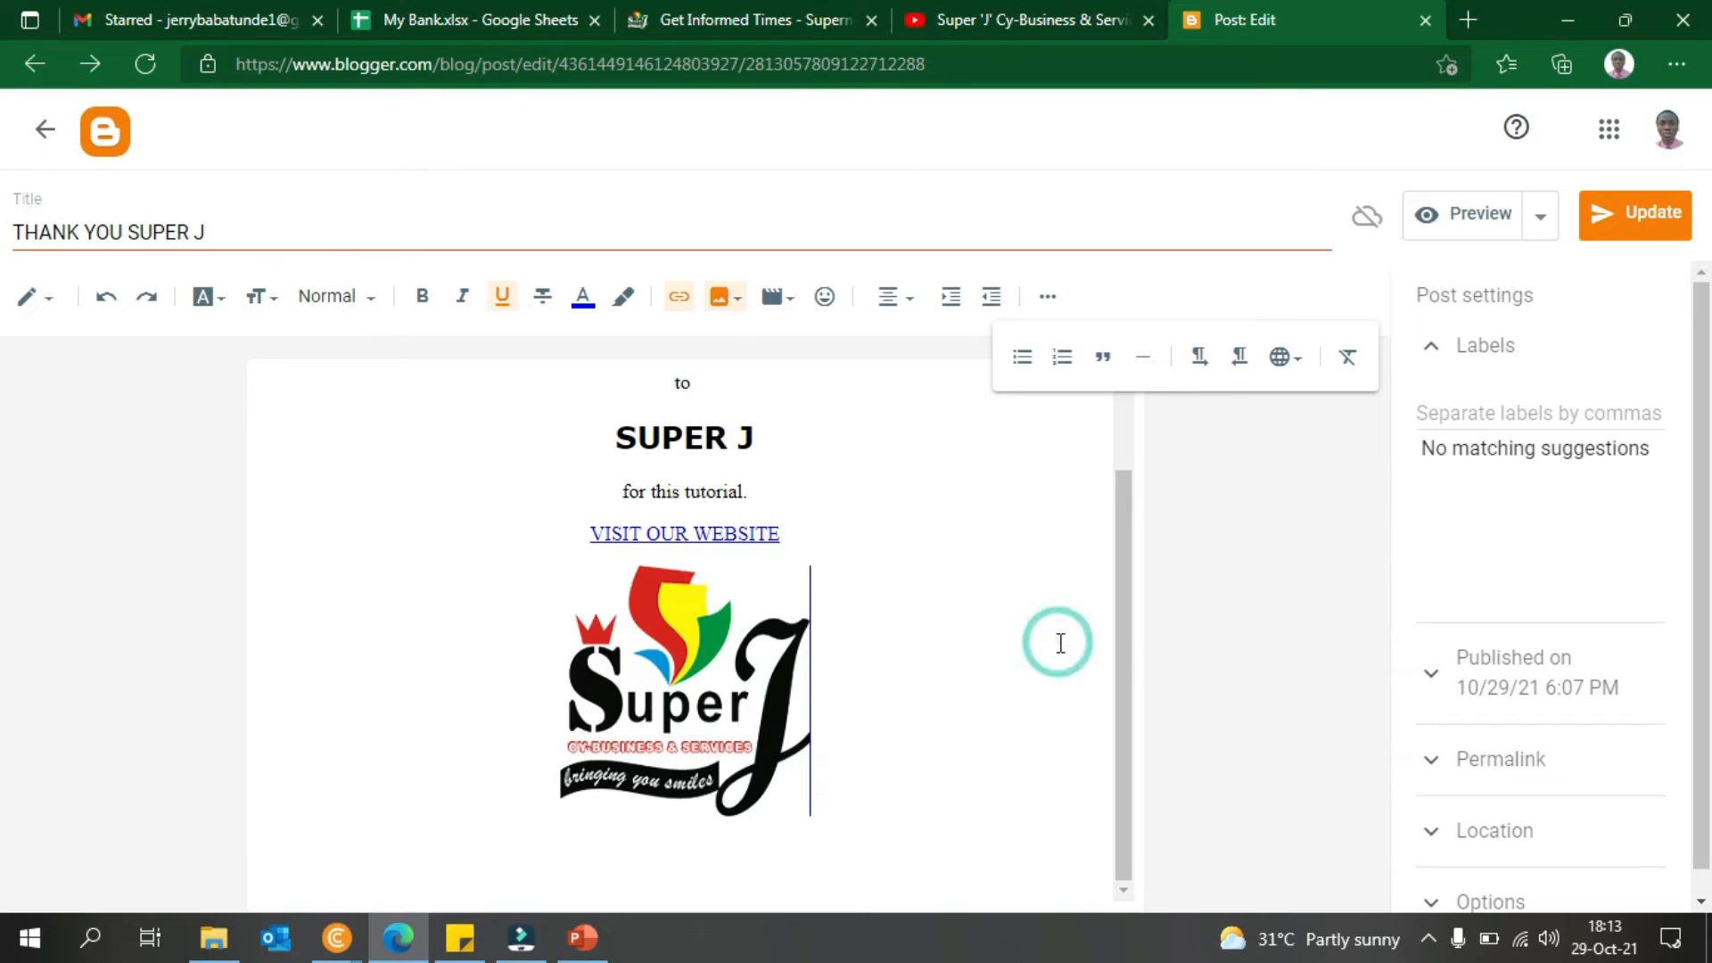
- Save the post changes with Update
left_click(1588, 223)
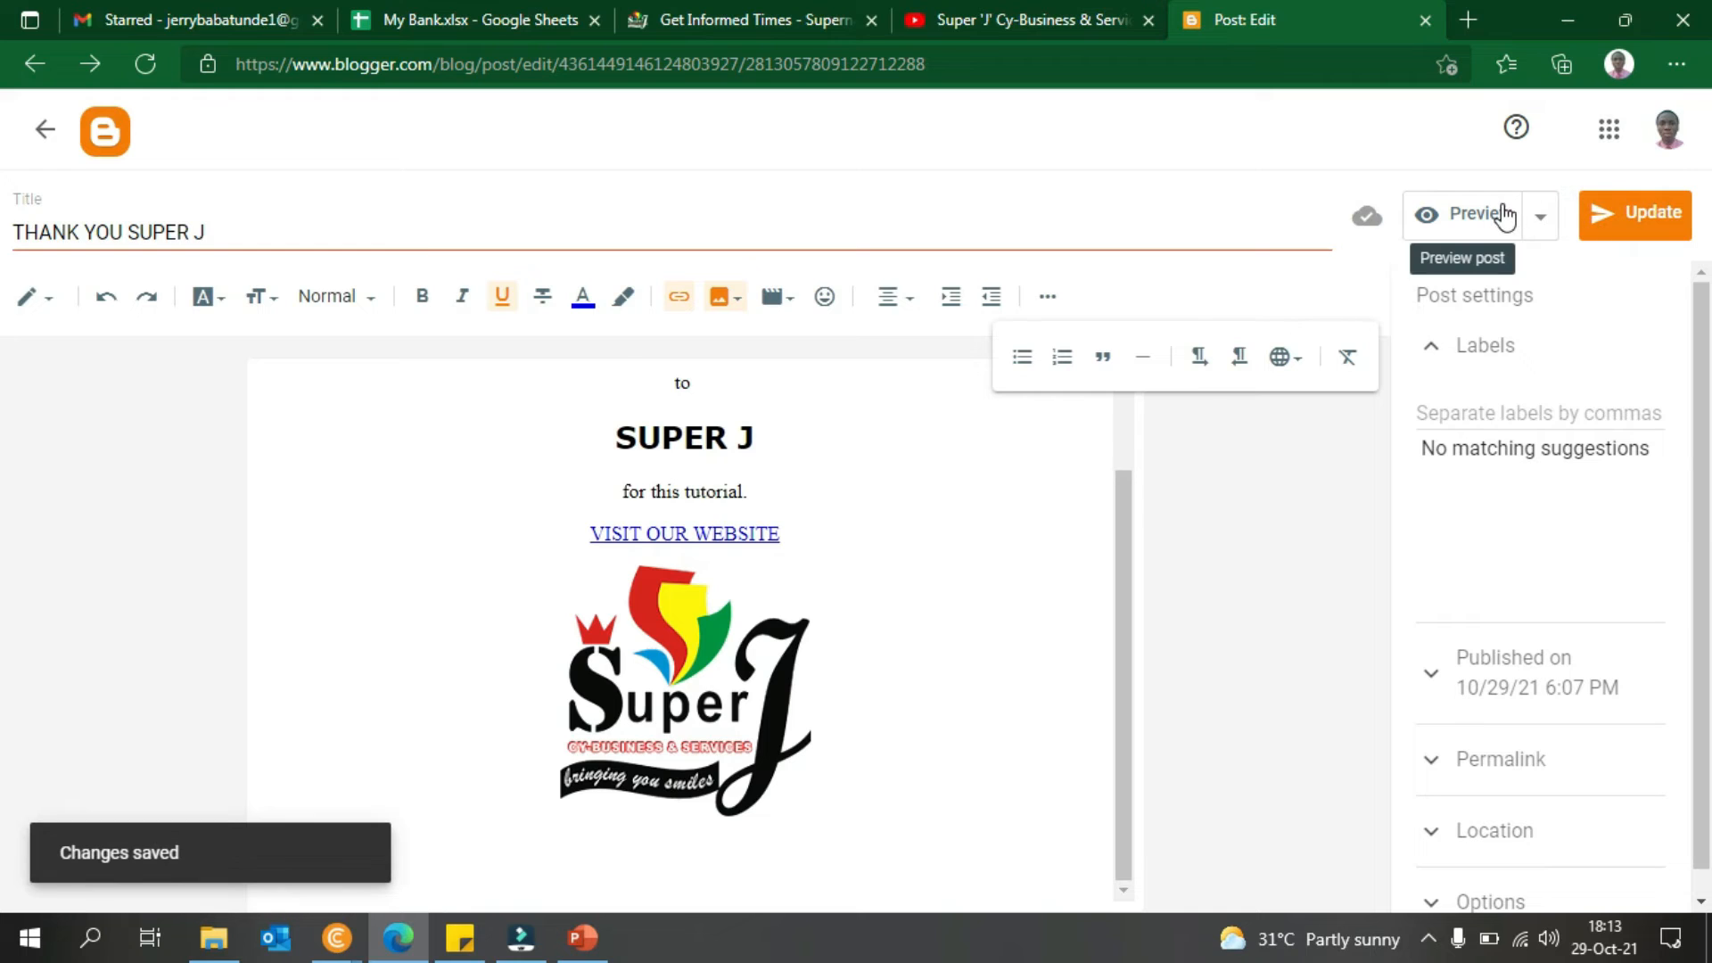
left_click(1536, 225)
left_click(1536, 235)
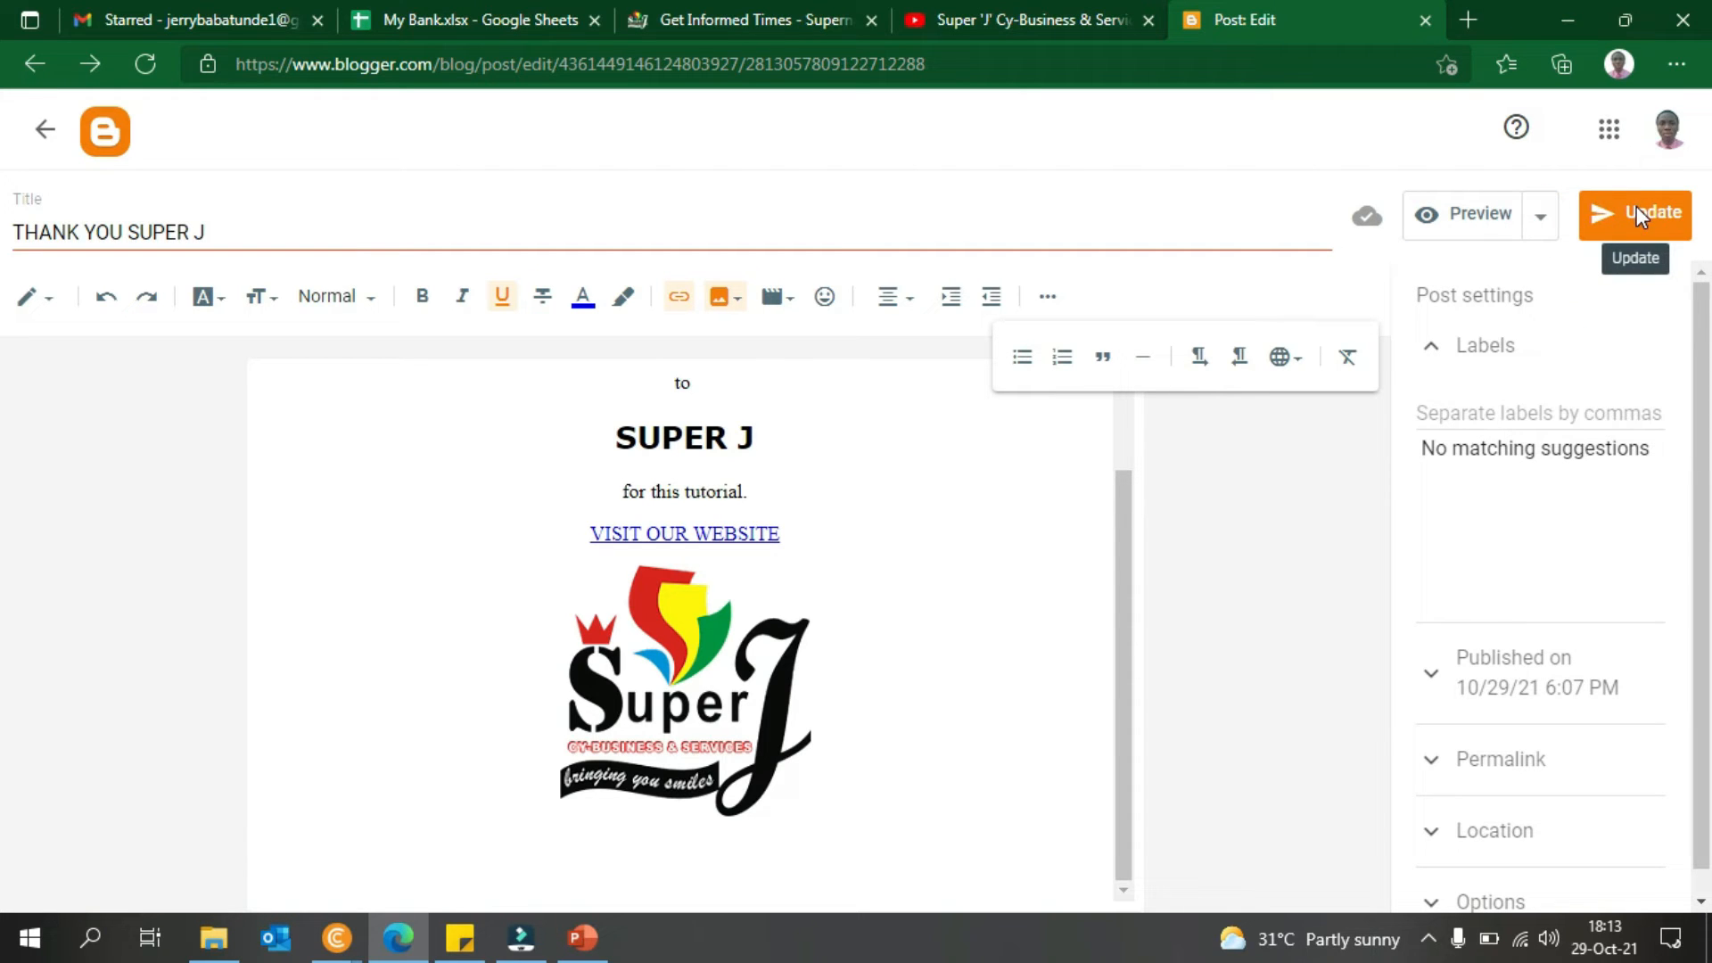
- Bring the Chrome blog window forward and reload it with F5 to show the update
left_click(337, 937)
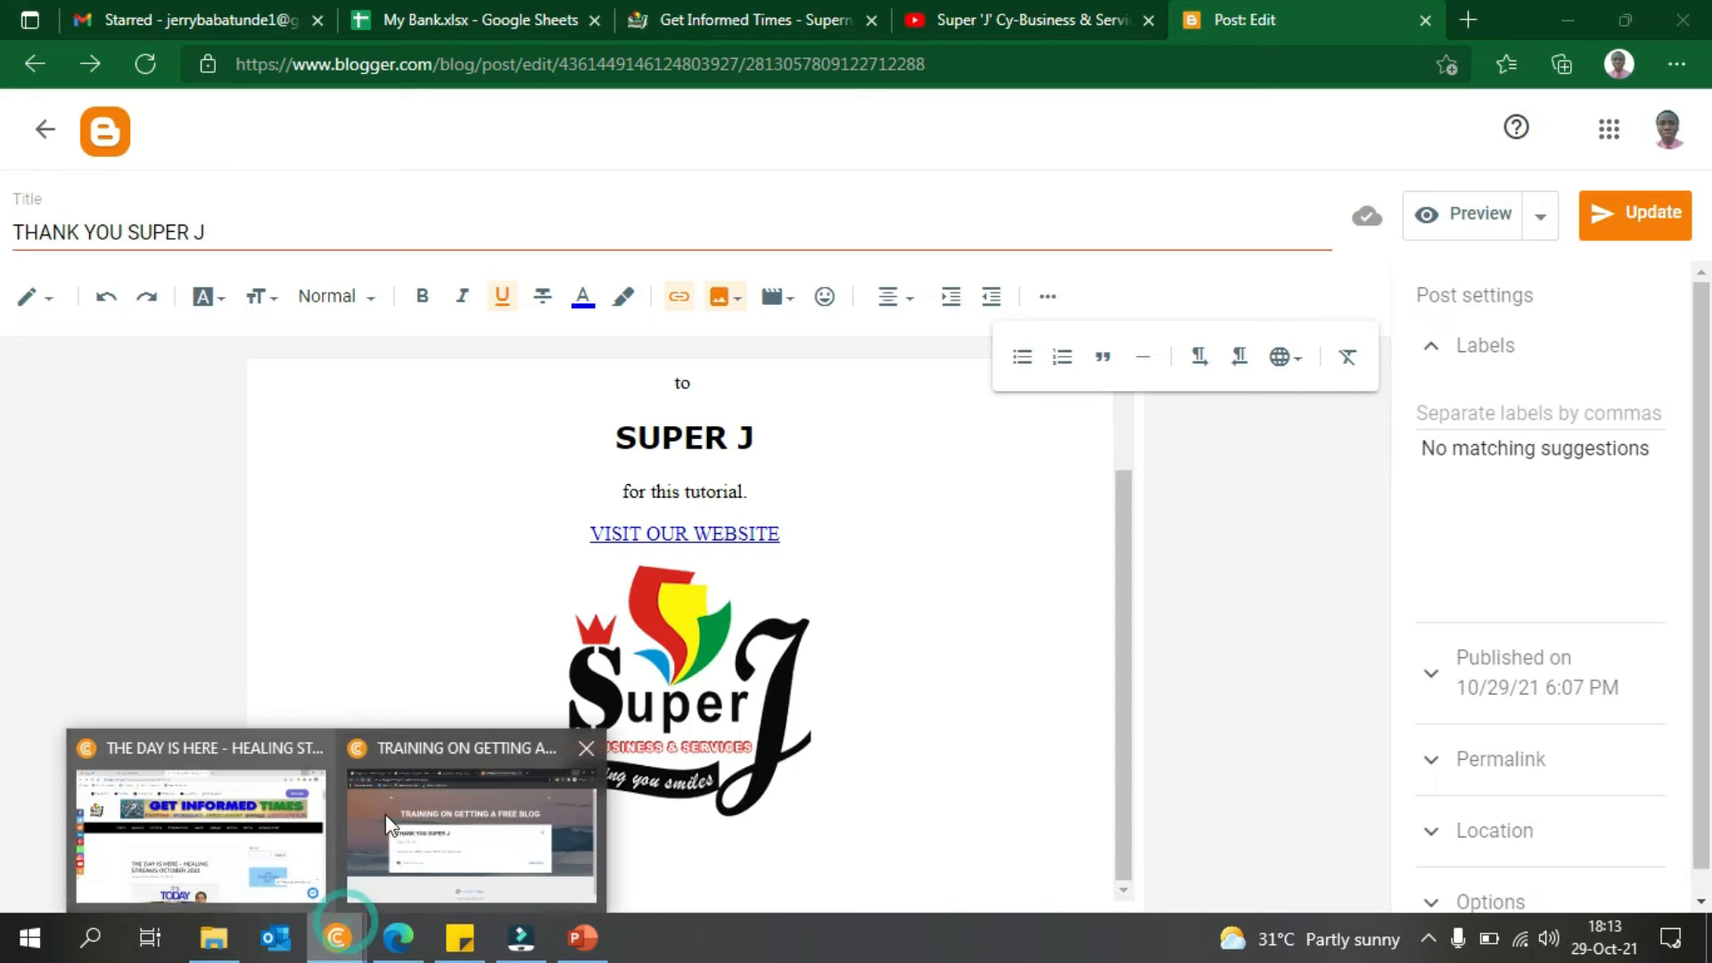
left_click(389, 824)
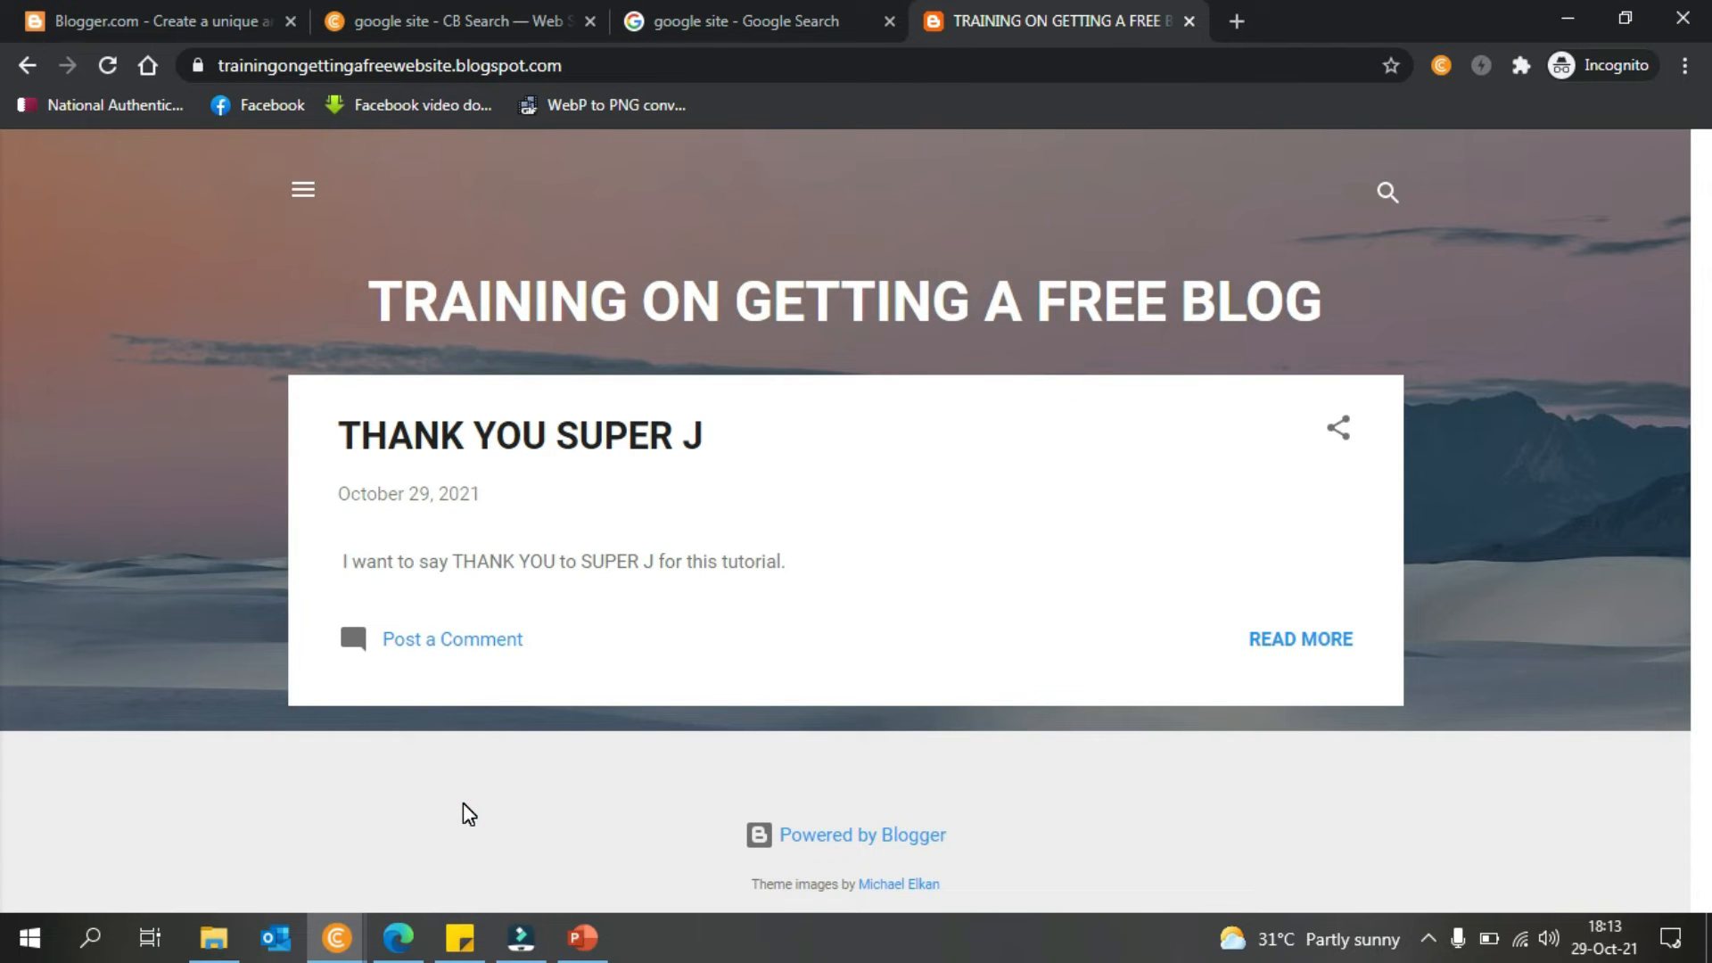
key("F5")
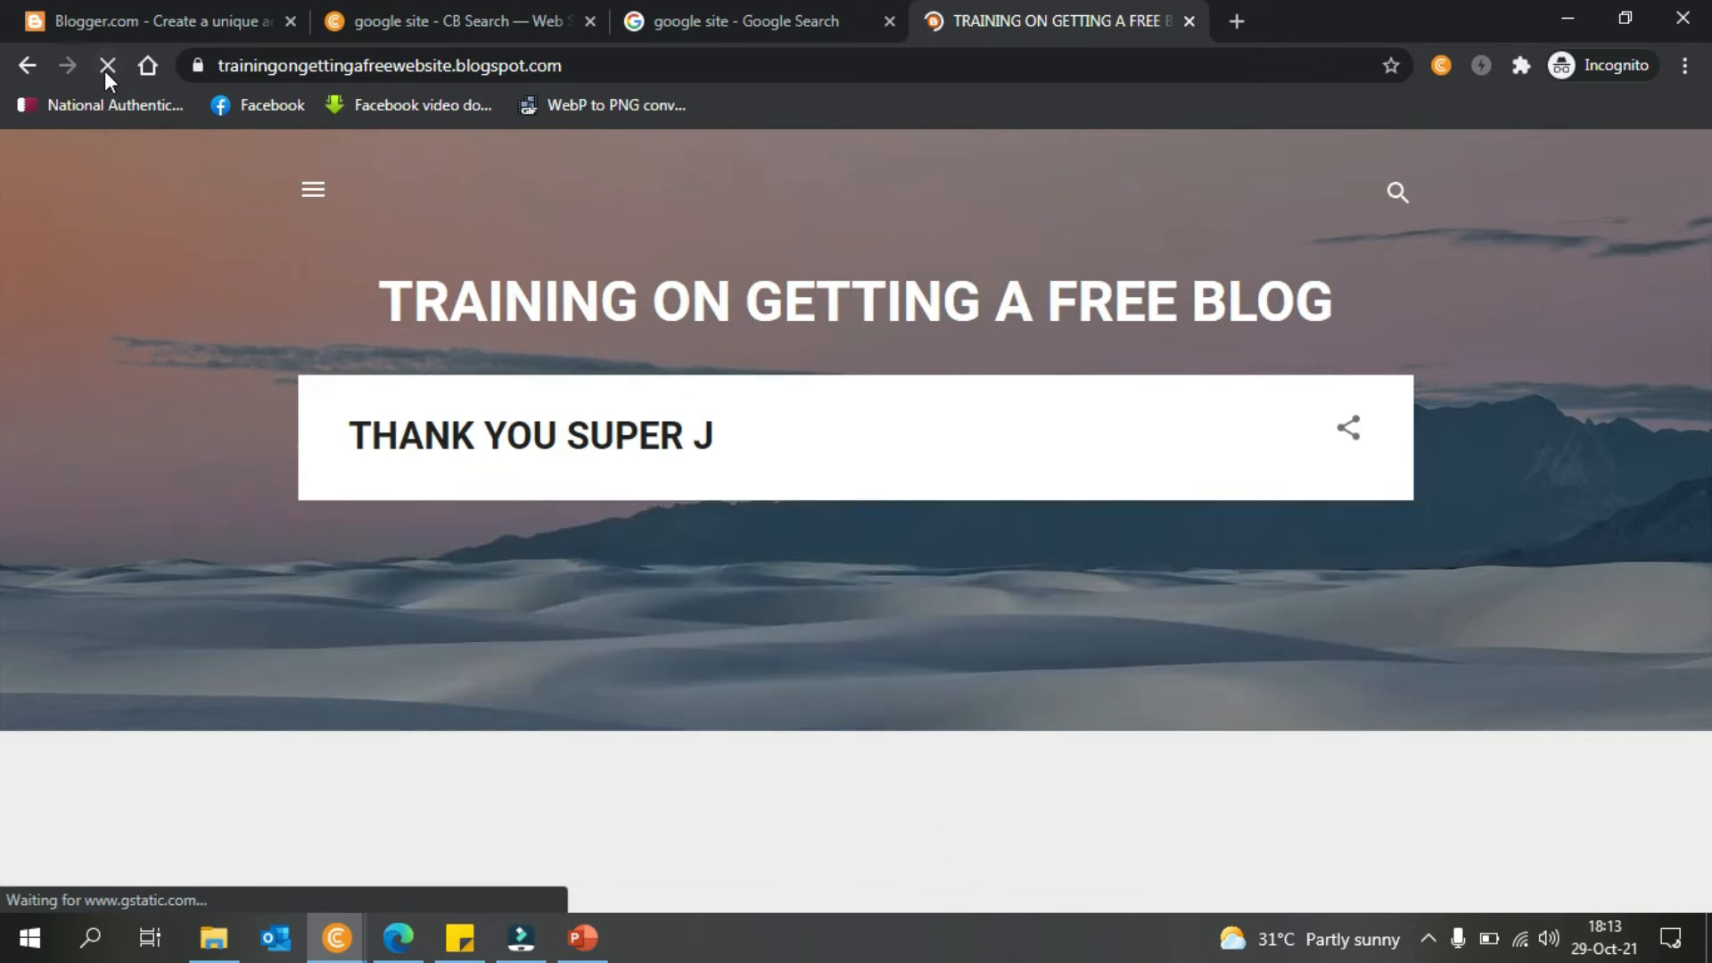
scroll(8, 485, "down", 5)
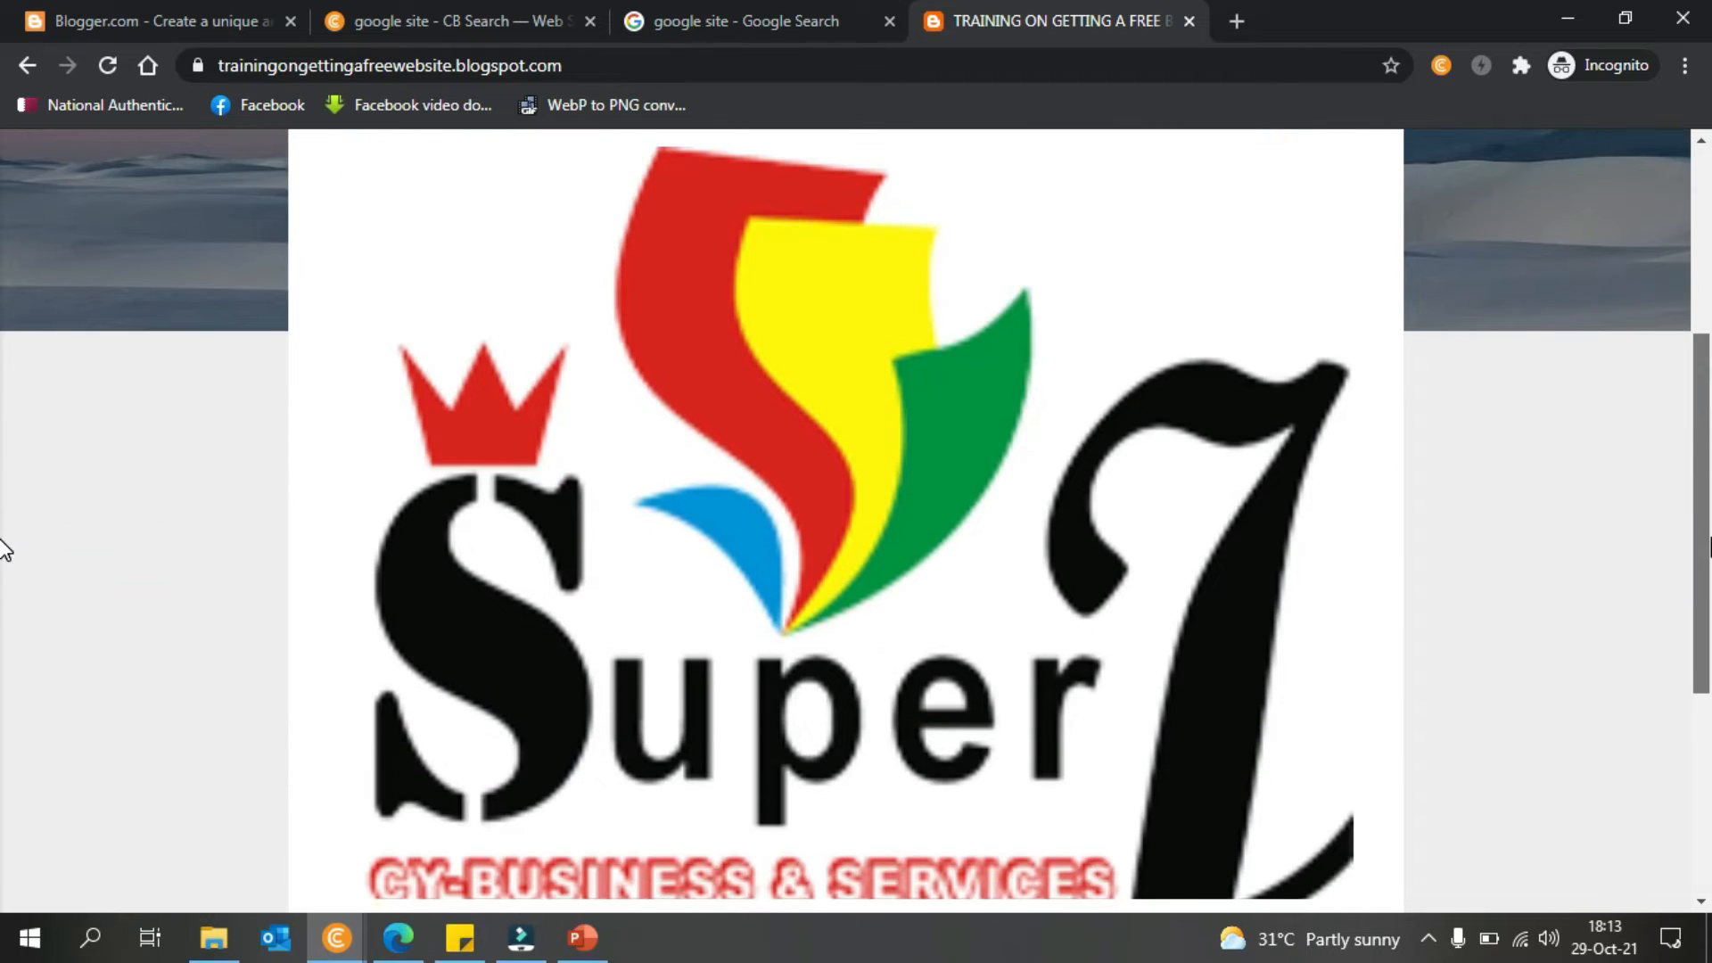
scroll(4, 500, "up", 3)
scroll(5, 566, "down", 6)
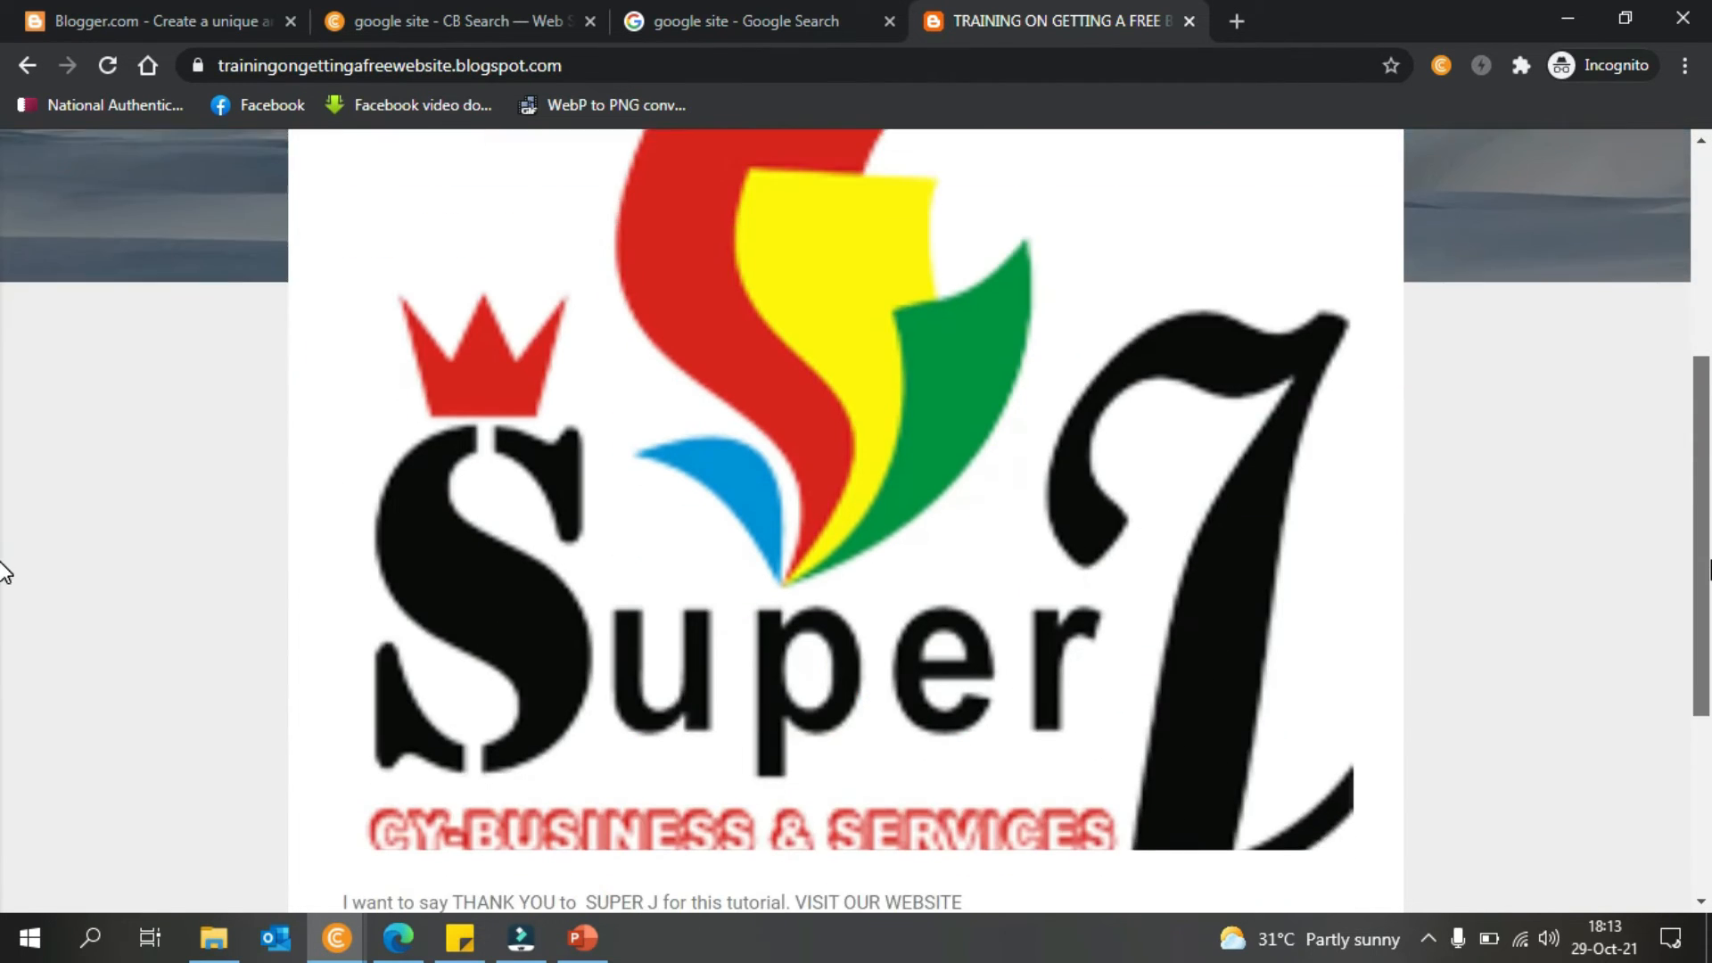
left_click_drag(1710, 718, 1711, 771)
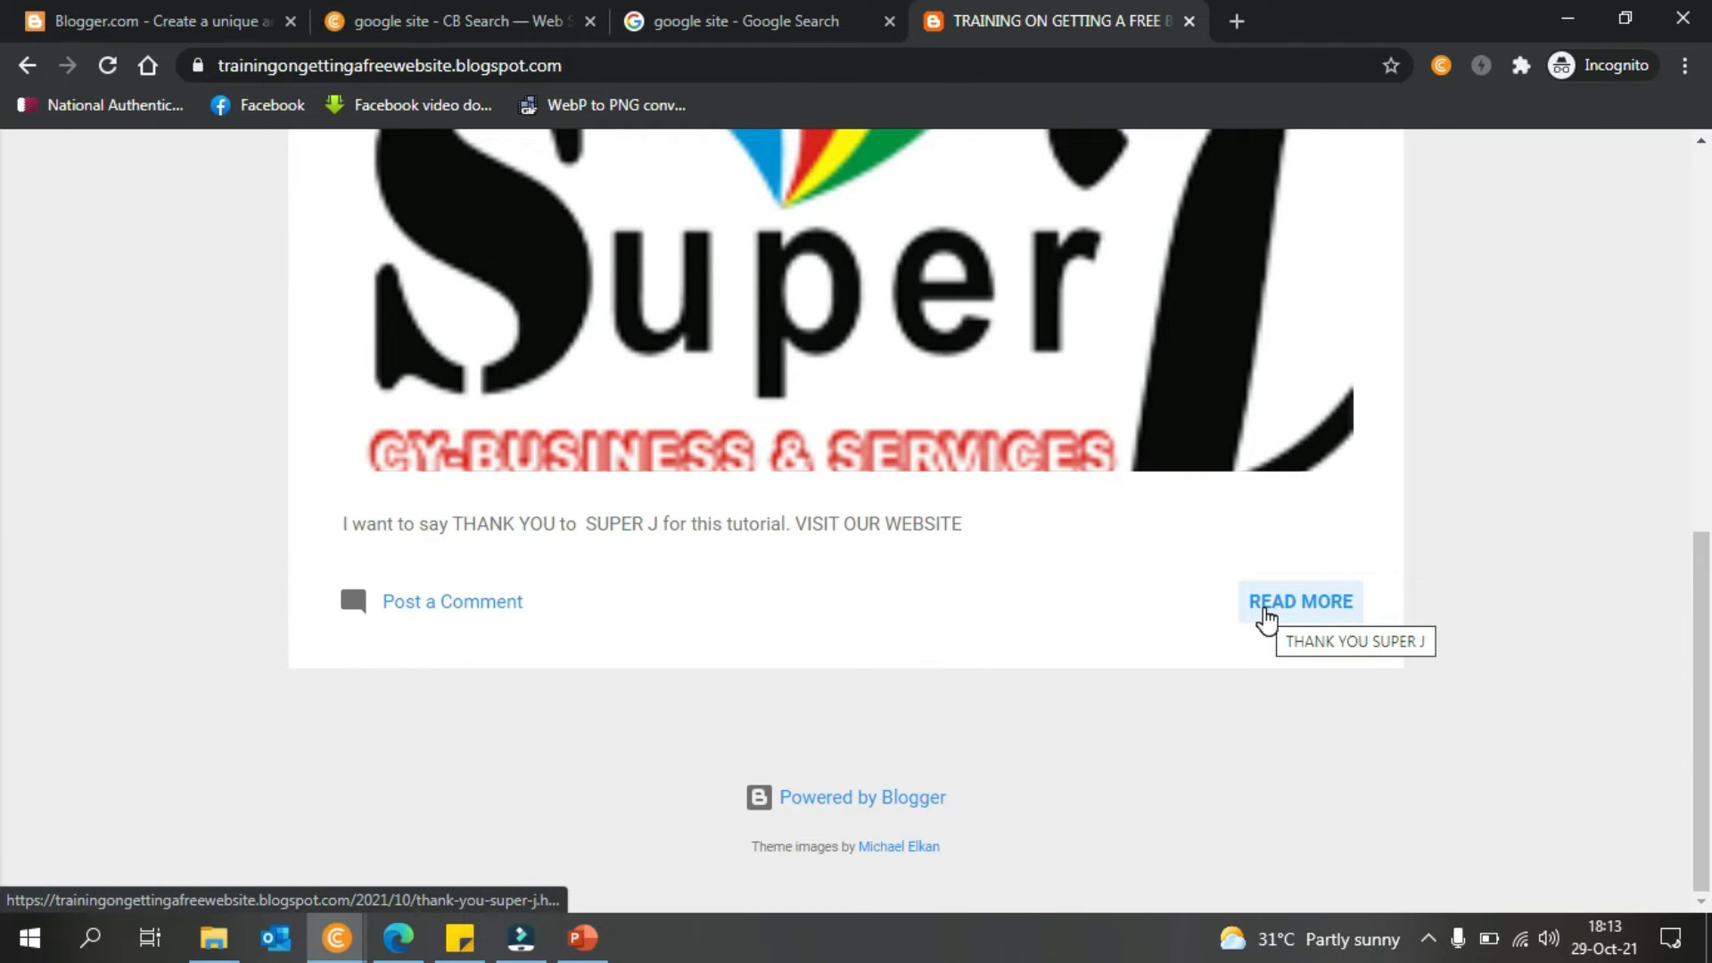
- Open the full THANK YOU SUPER J post and follow its VISIT OUR WEBSITE link
left_click(1266, 608)
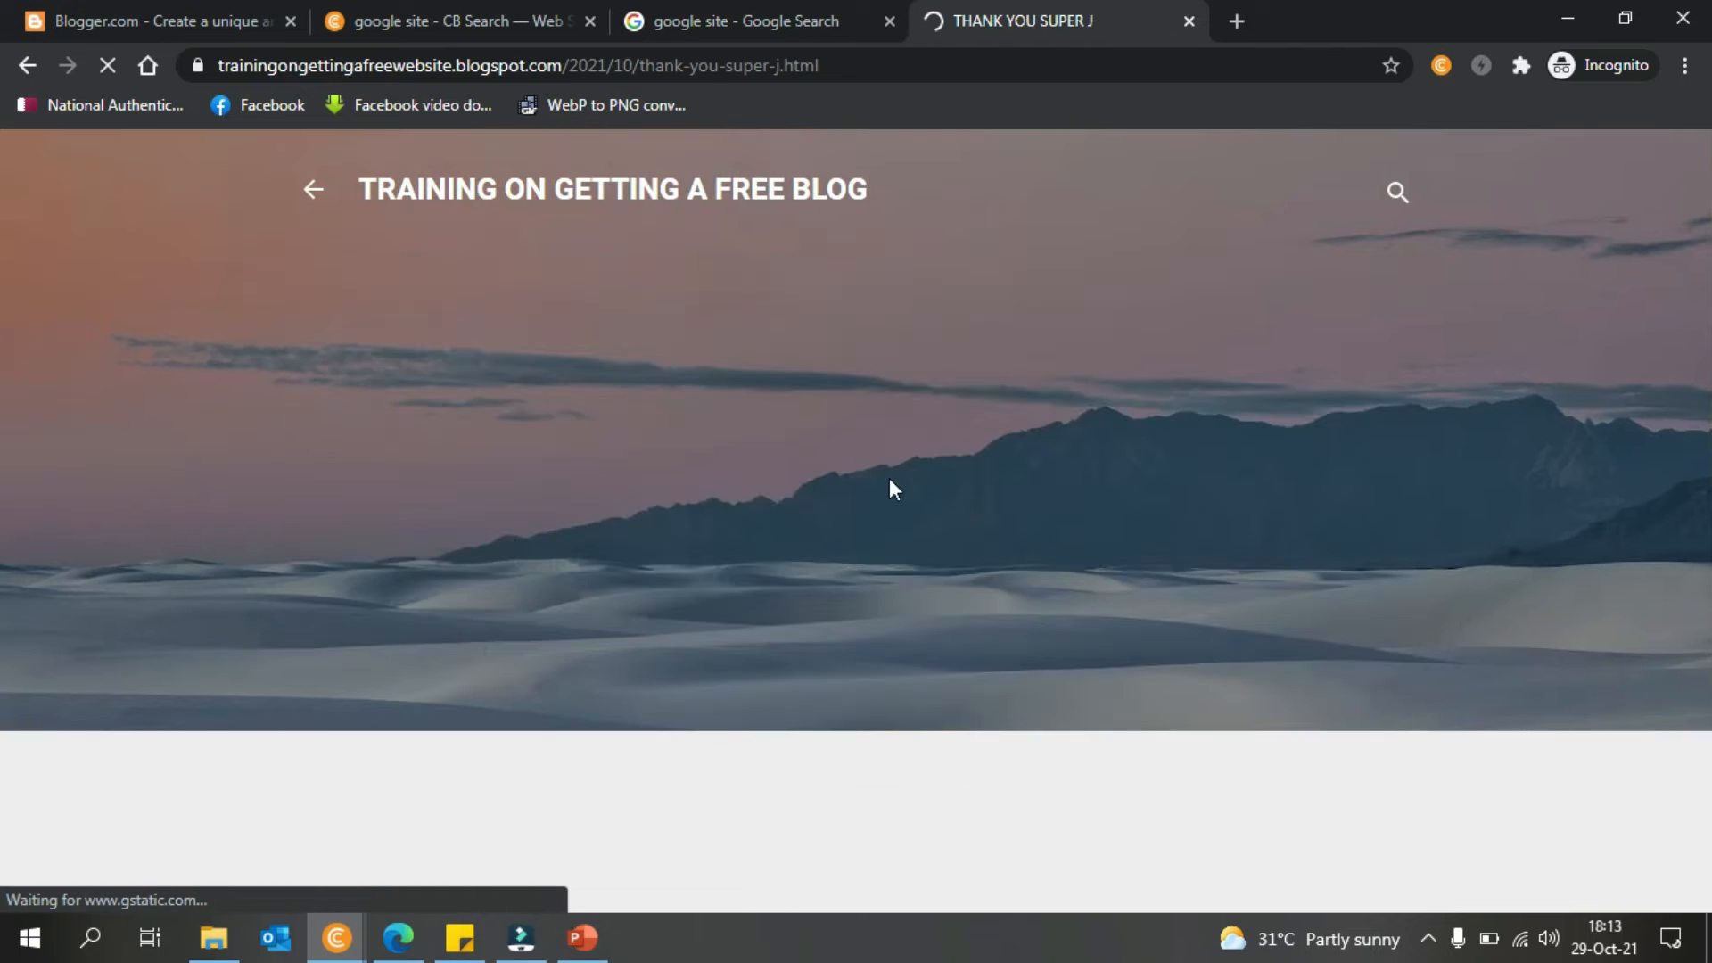
left_click_drag(1702, 382, 1700, 432)
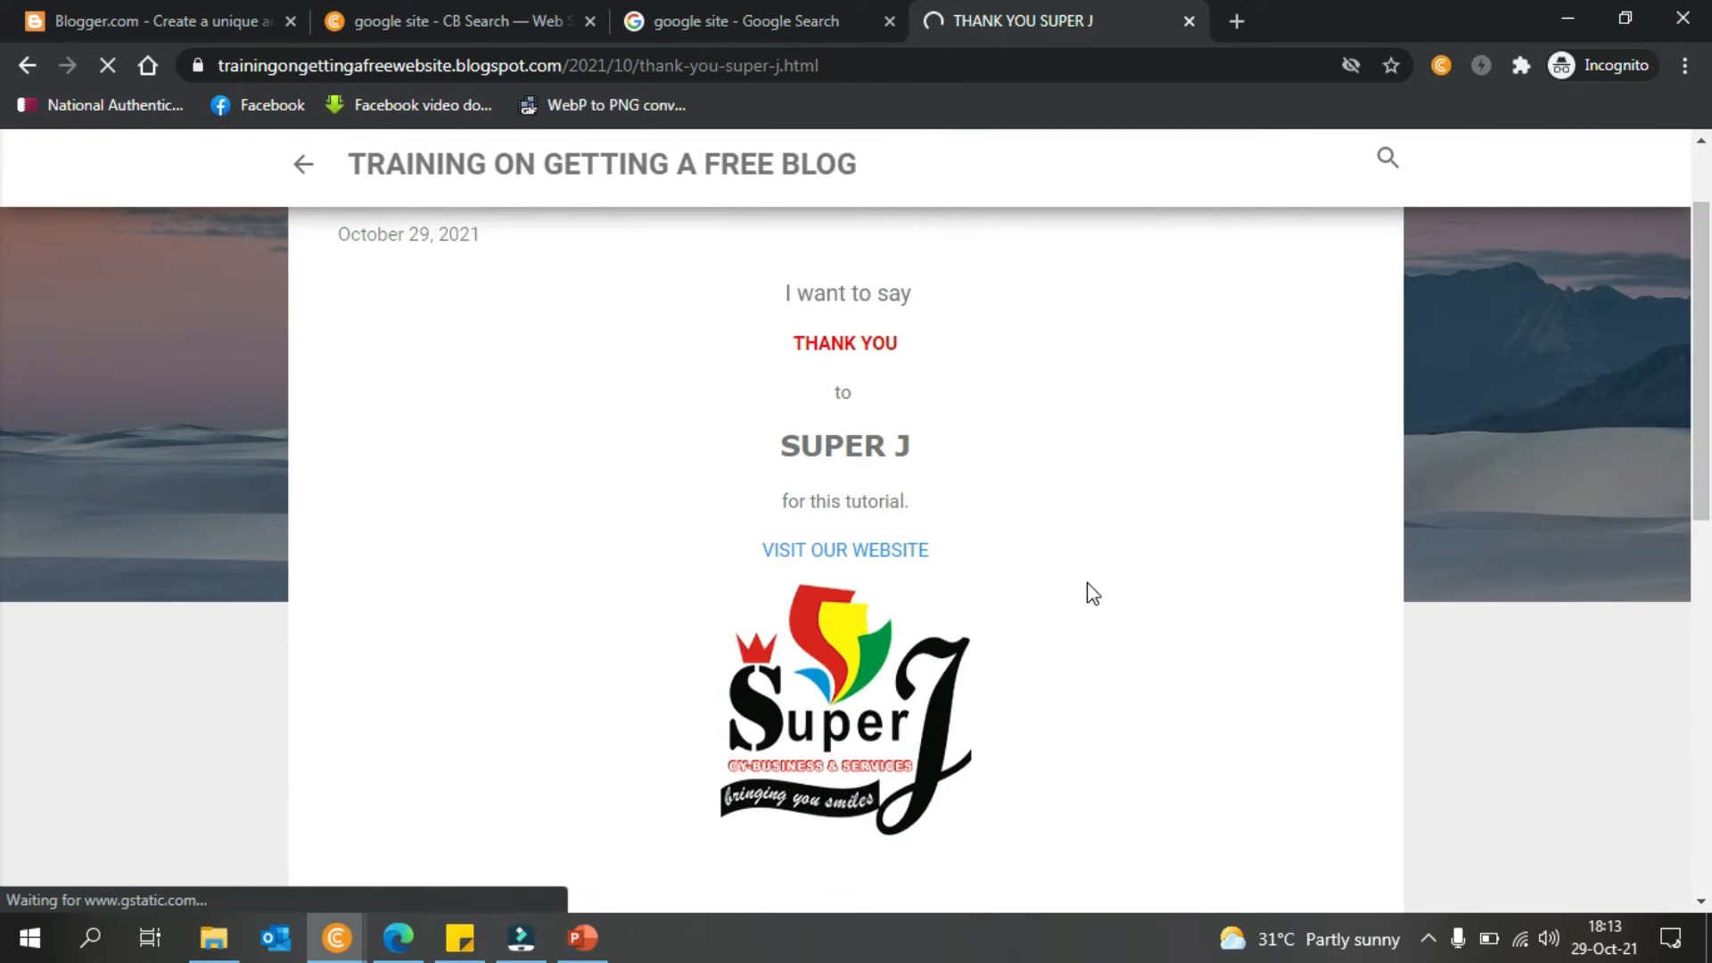
left_click(865, 554)
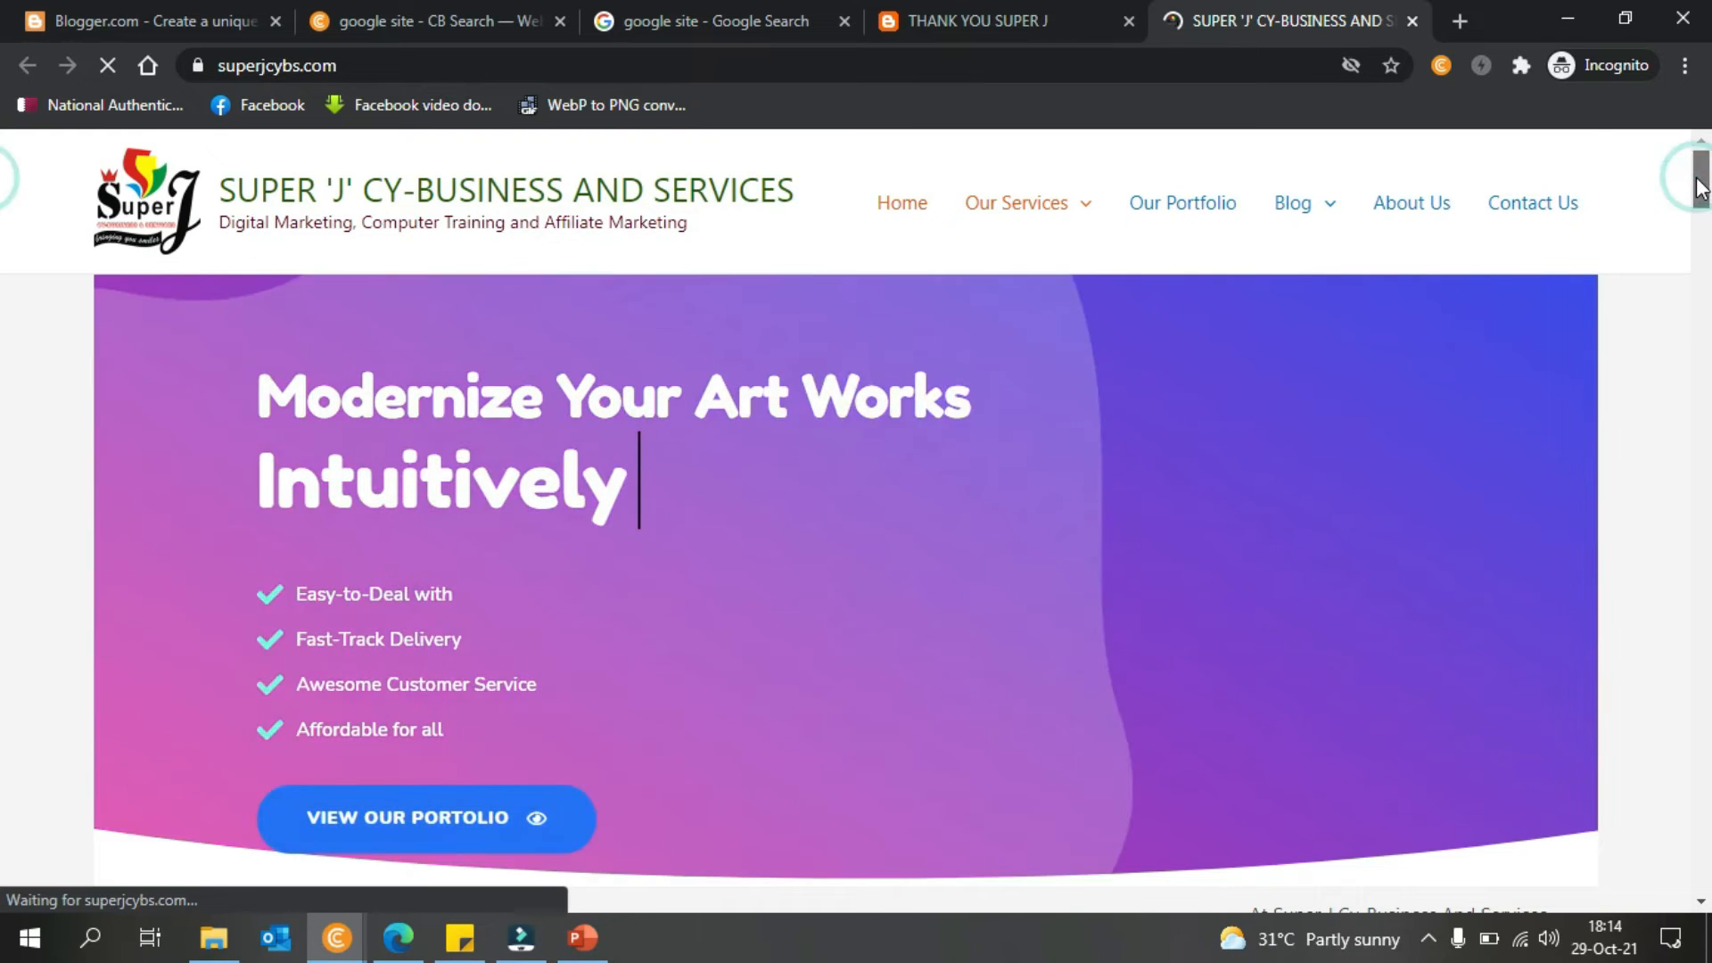
- Scroll through the superjcybs.com page, then minimize Chrome to return to the Blogger editor
left_click_drag(1700, 187, 1710, 748)
left_click(1560, 18)
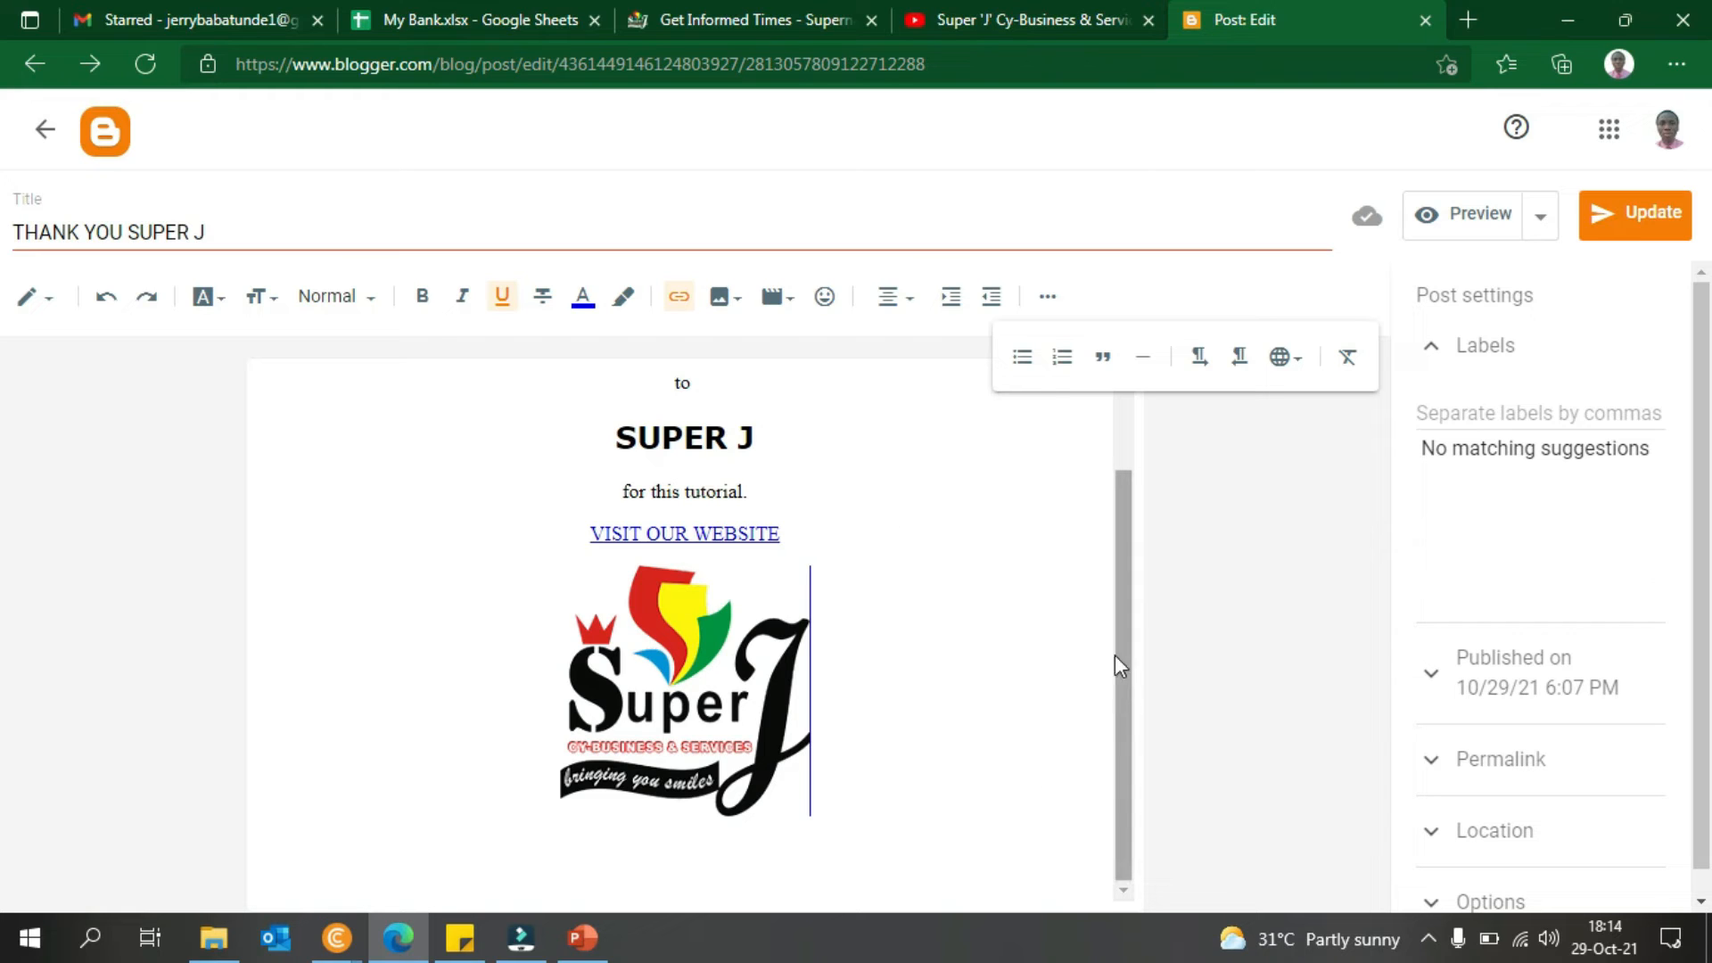
- Add a new line reading FOLLOW US ON FACEBOOK beneath the VISIT OUR WEBSITE link
left_click(987, 535)
key("Return")
key("Return")
key("BackSpace")
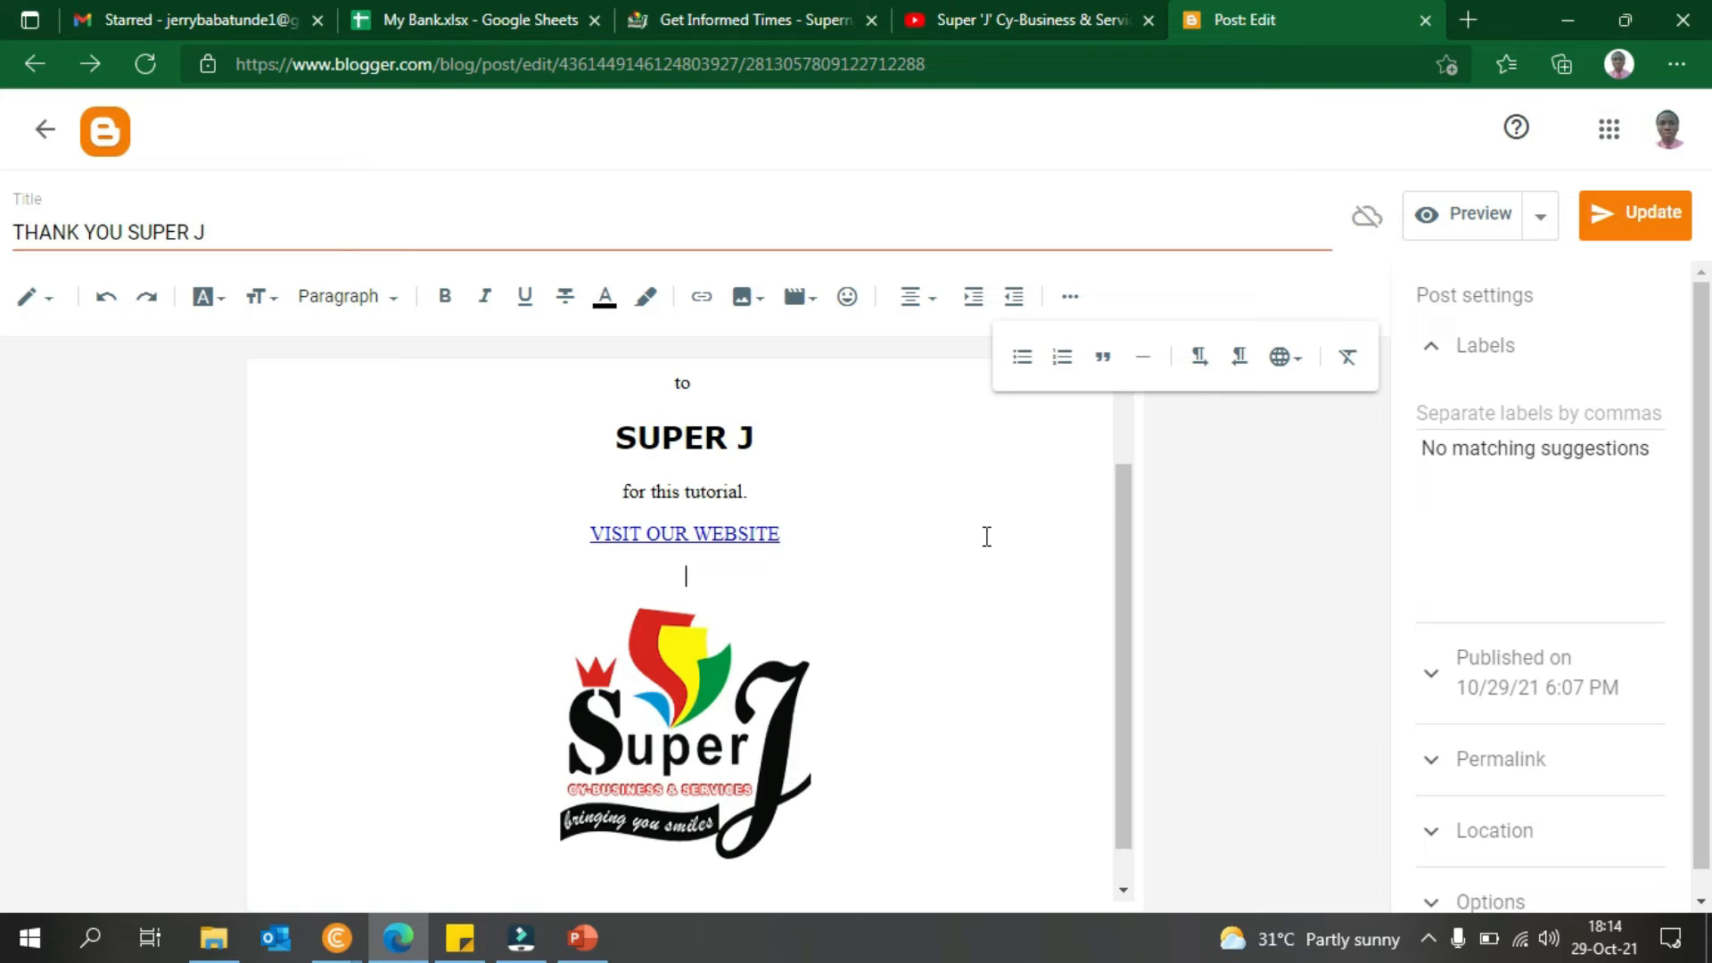
type("FOLLOW US ON FACEBOOK")
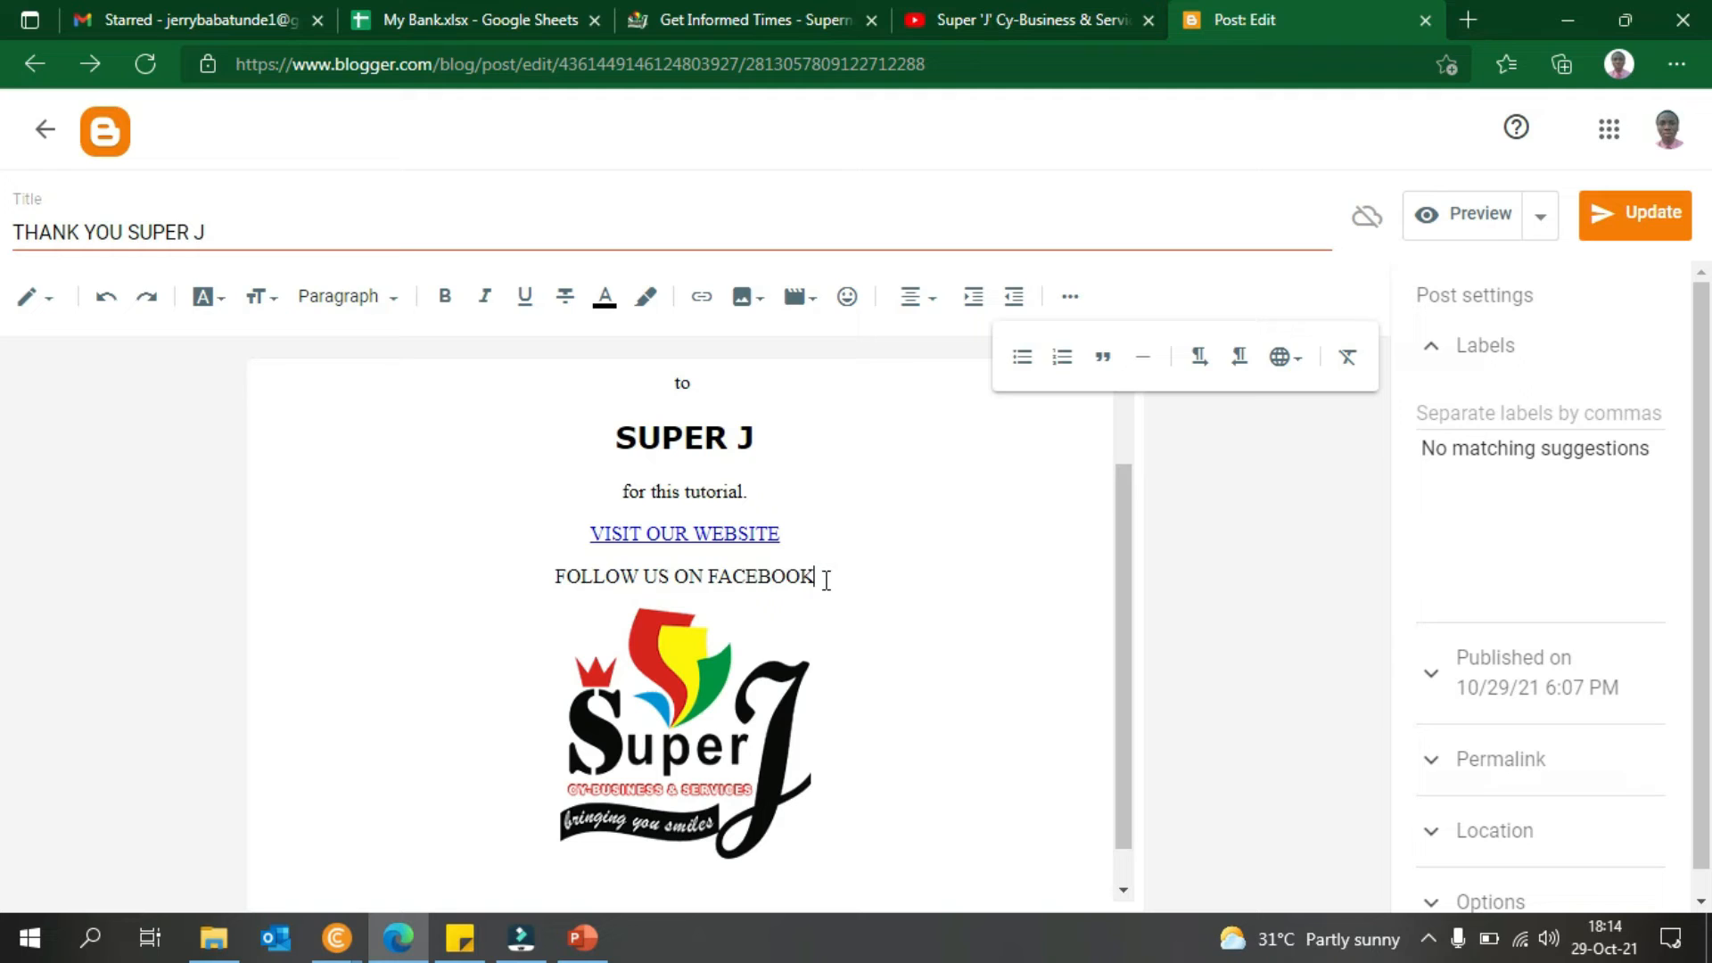
- Select the whole FOLLOW US ON FACEBOOK line
left_click_drag(826, 580, 676, 579)
left_click_drag(791, 535, 565, 535)
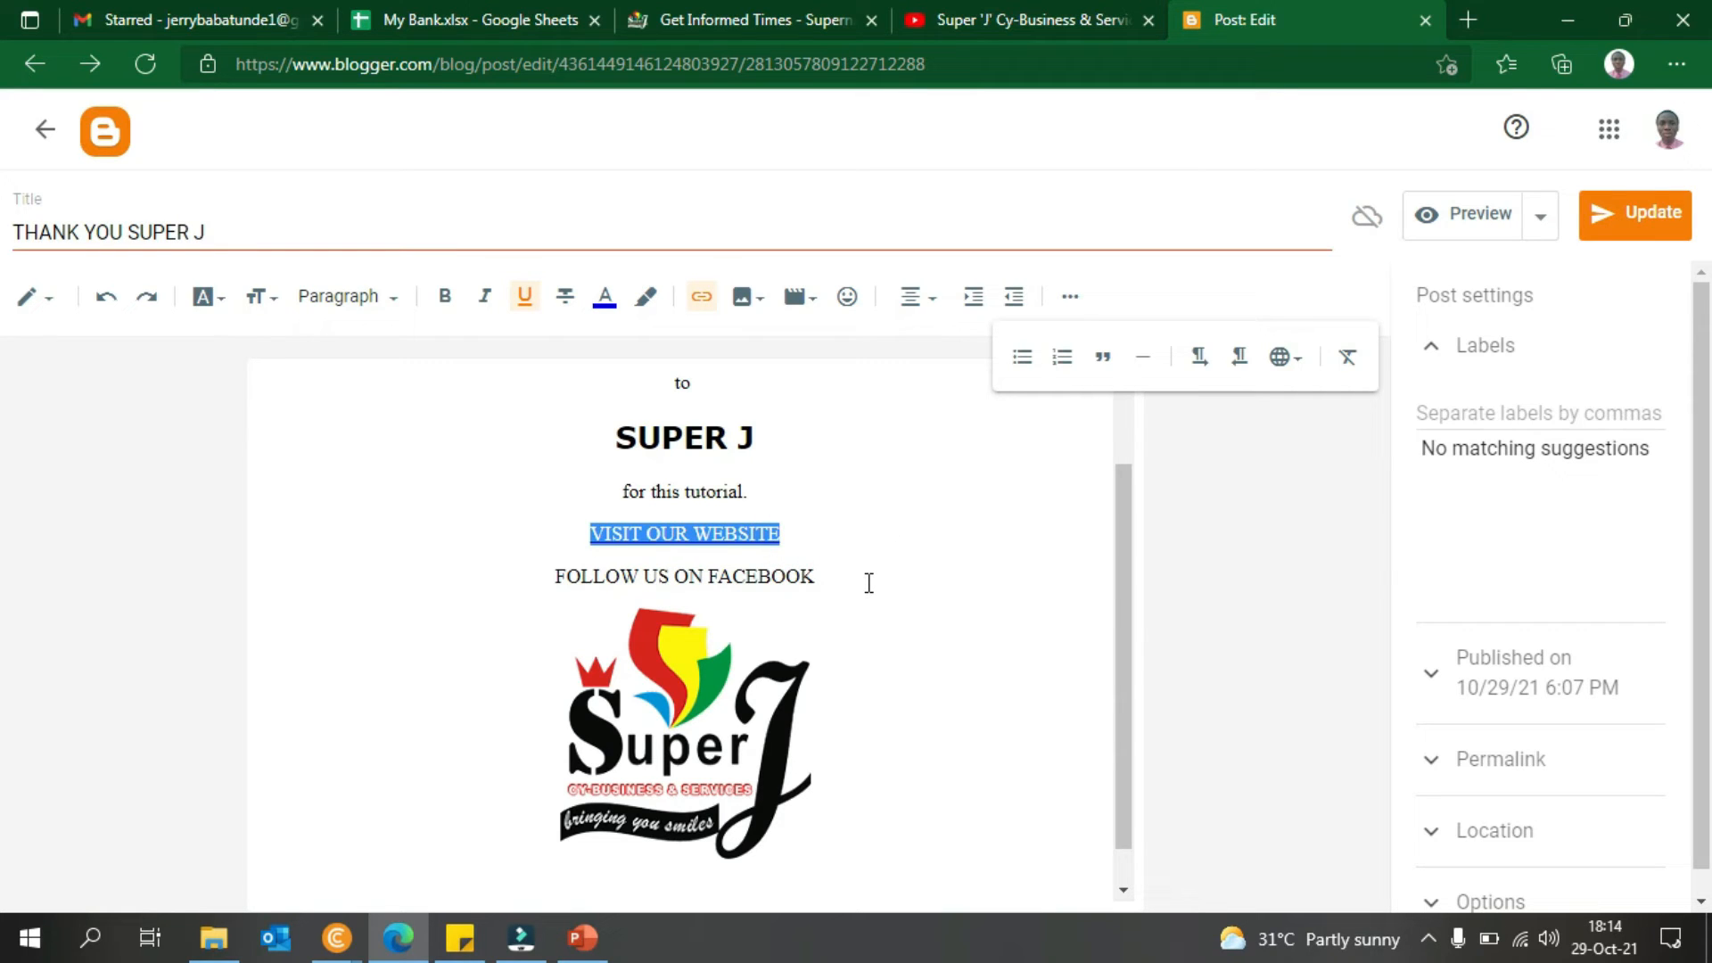
left_click_drag(868, 583, 575, 580)
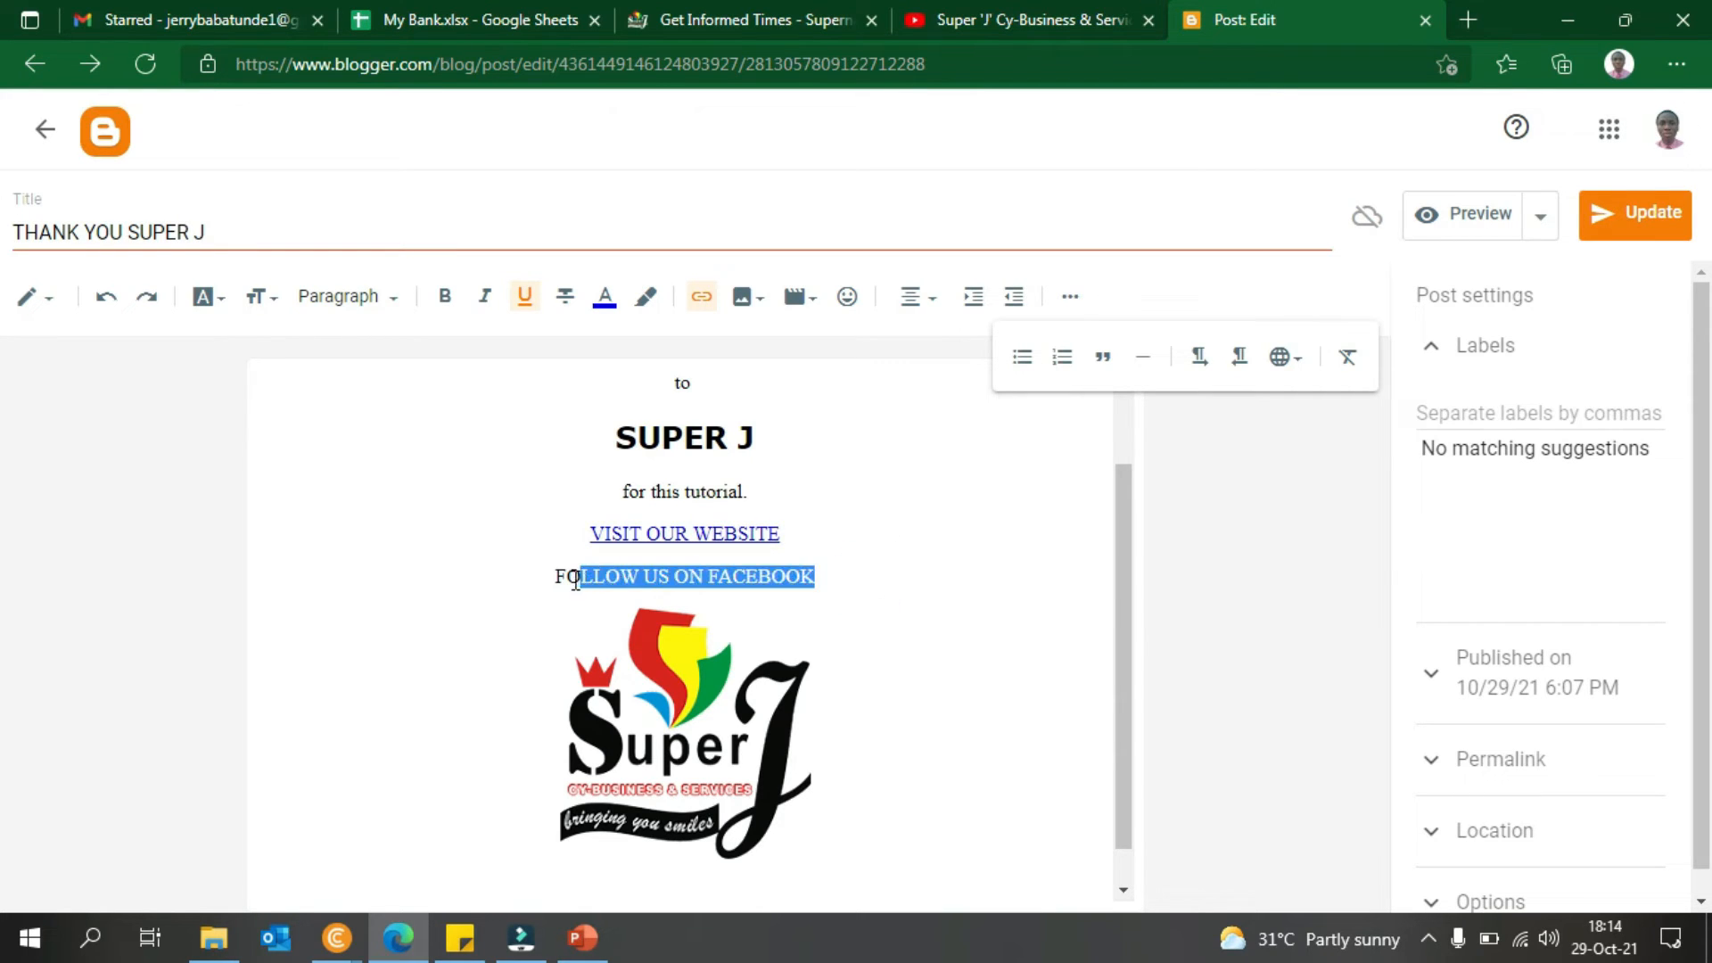
left_click(555, 578)
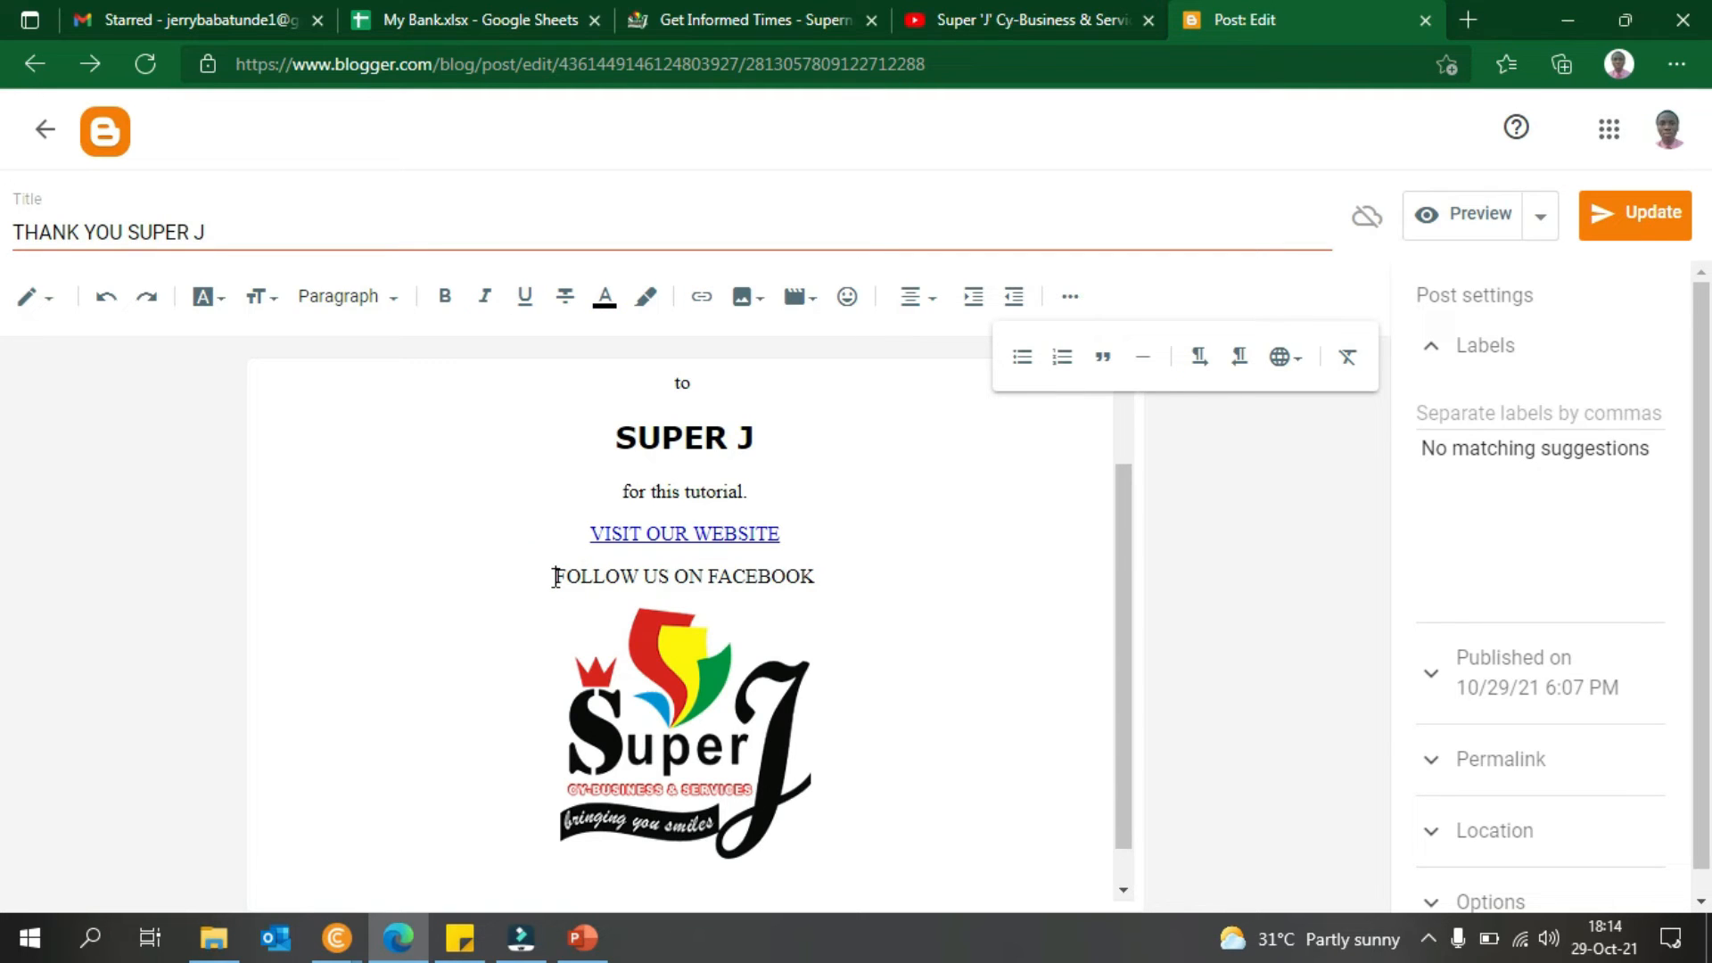
left_click_drag(555, 578, 822, 588)
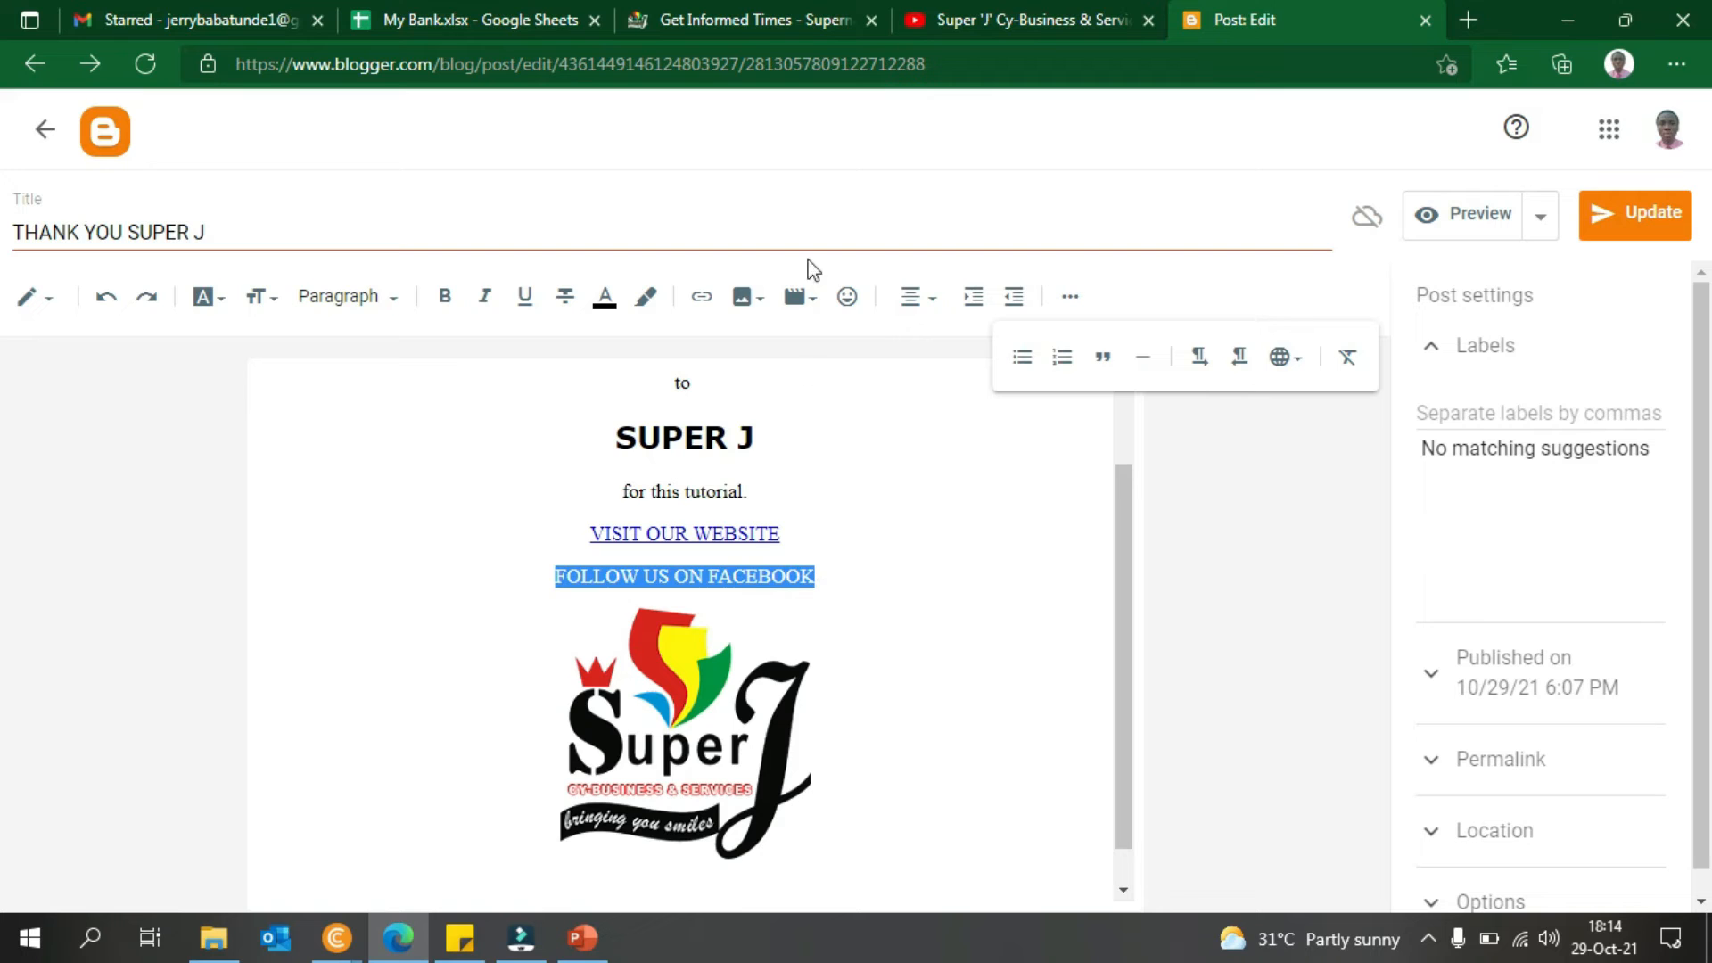
left_click(705, 296)
left_click(762, 476)
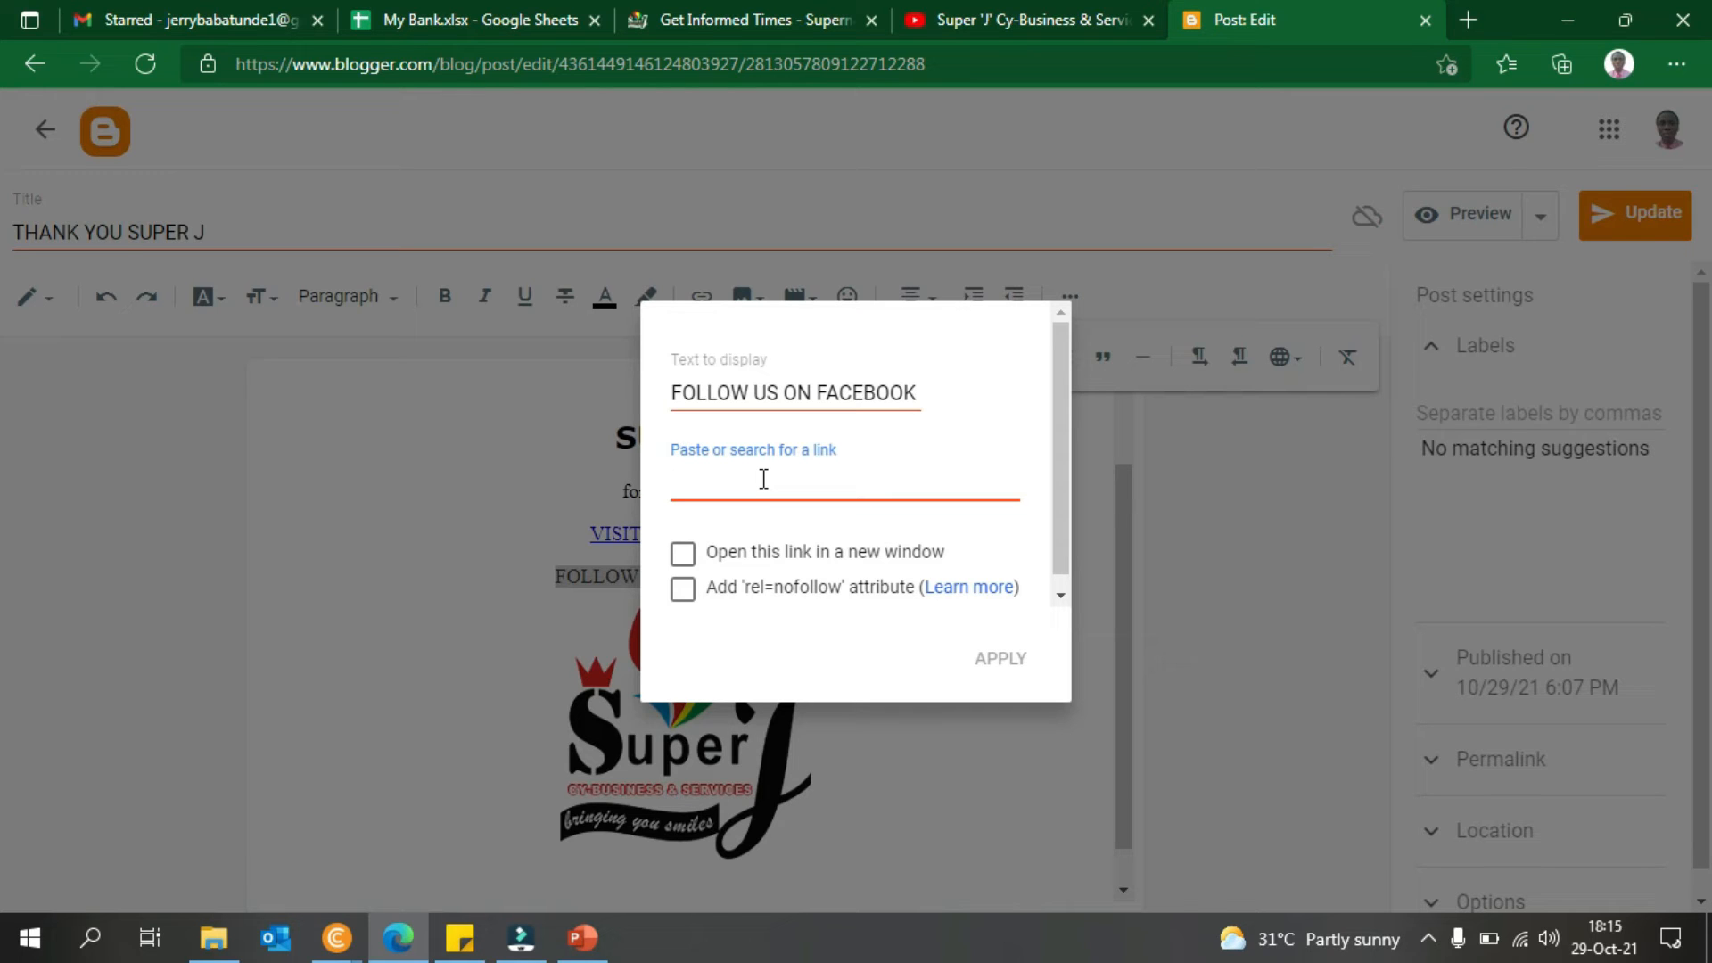
type("https://facebook.com/superjcybs")
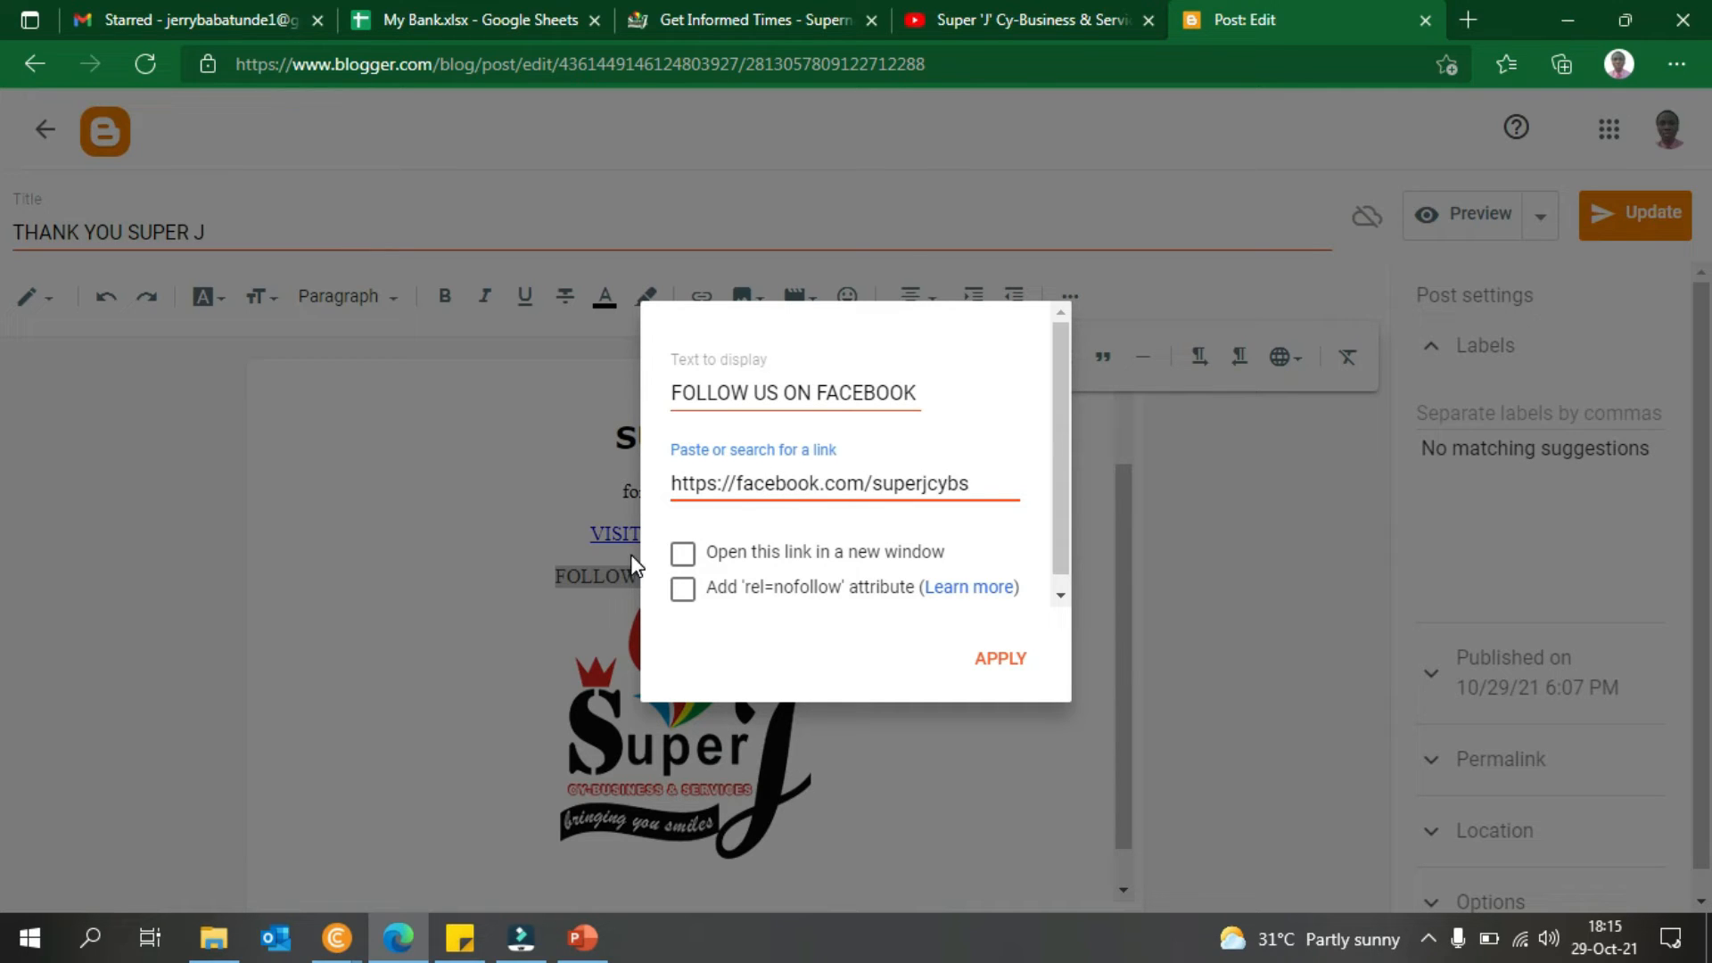
left_click(683, 554)
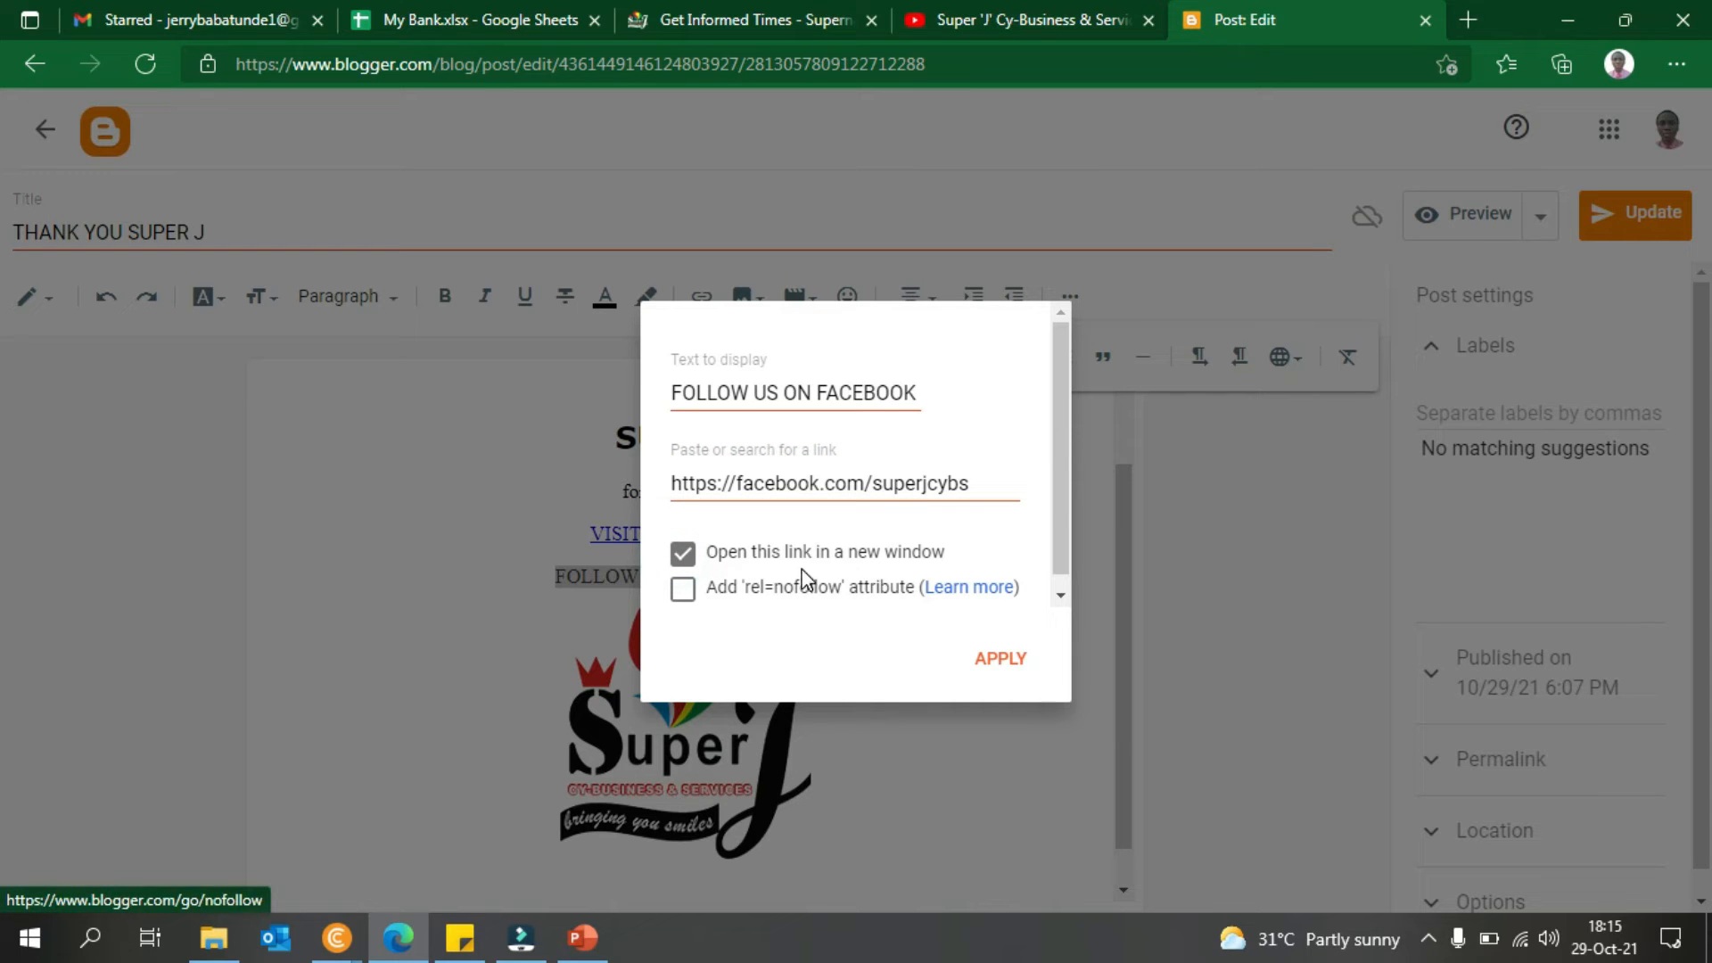
left_click(1007, 658)
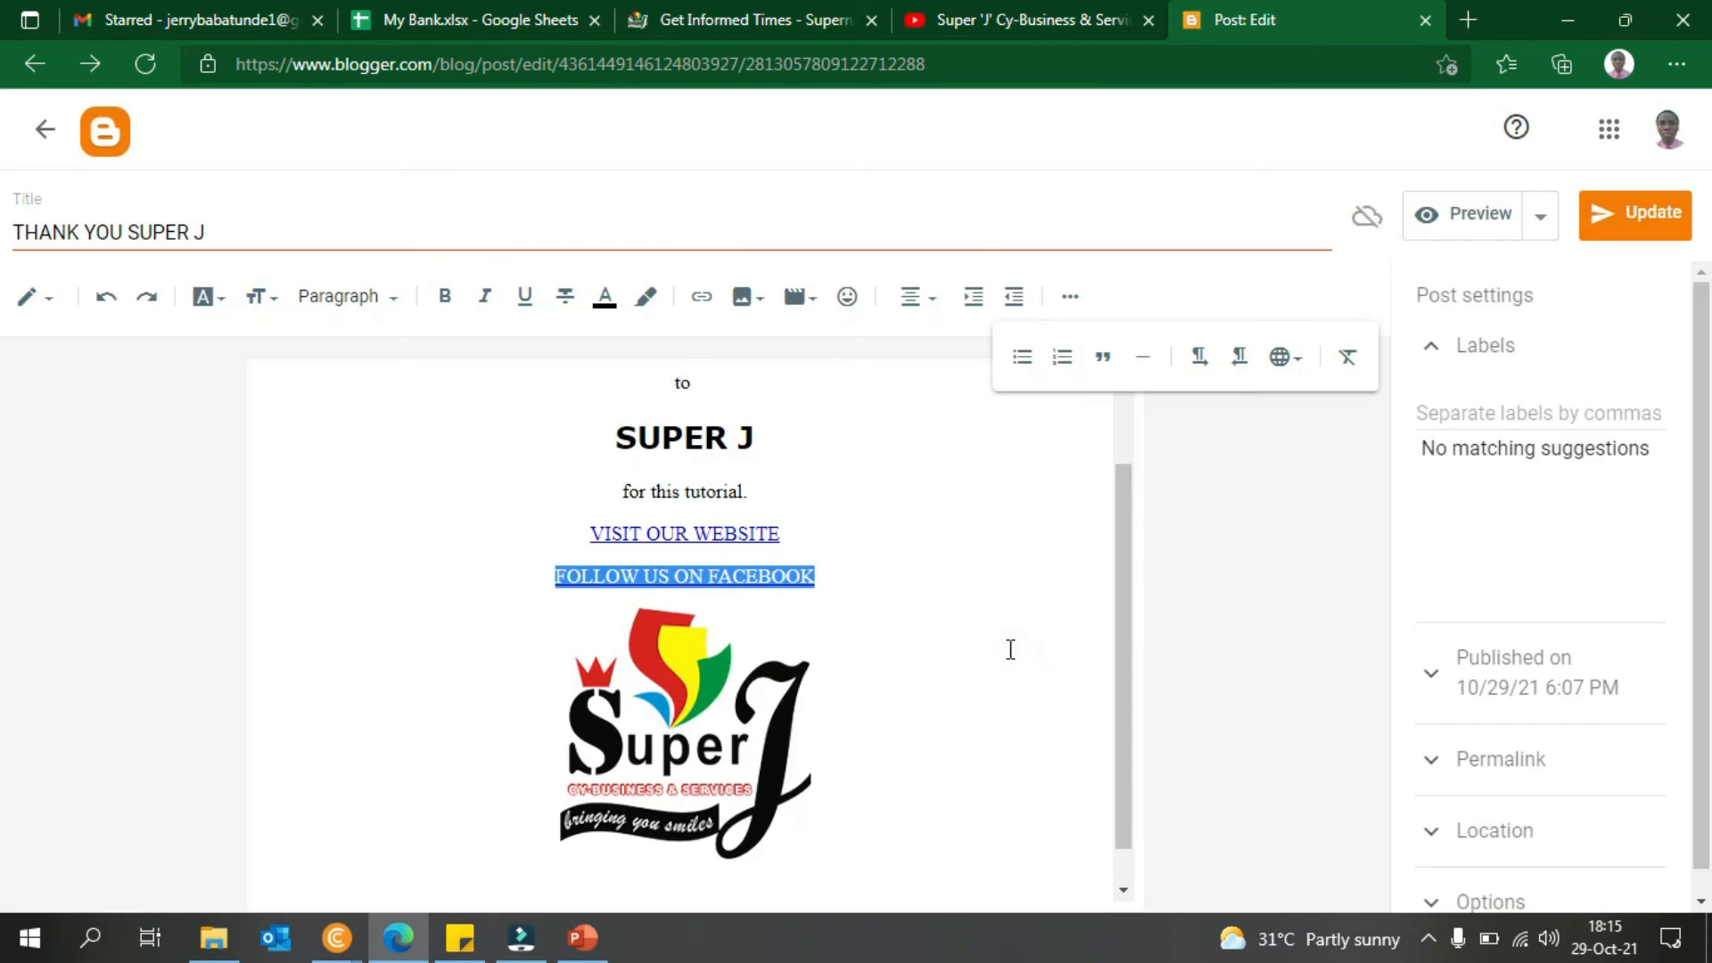
- Update the post and bring Chrome with superjcybs.com back to the front
left_click(1641, 213)
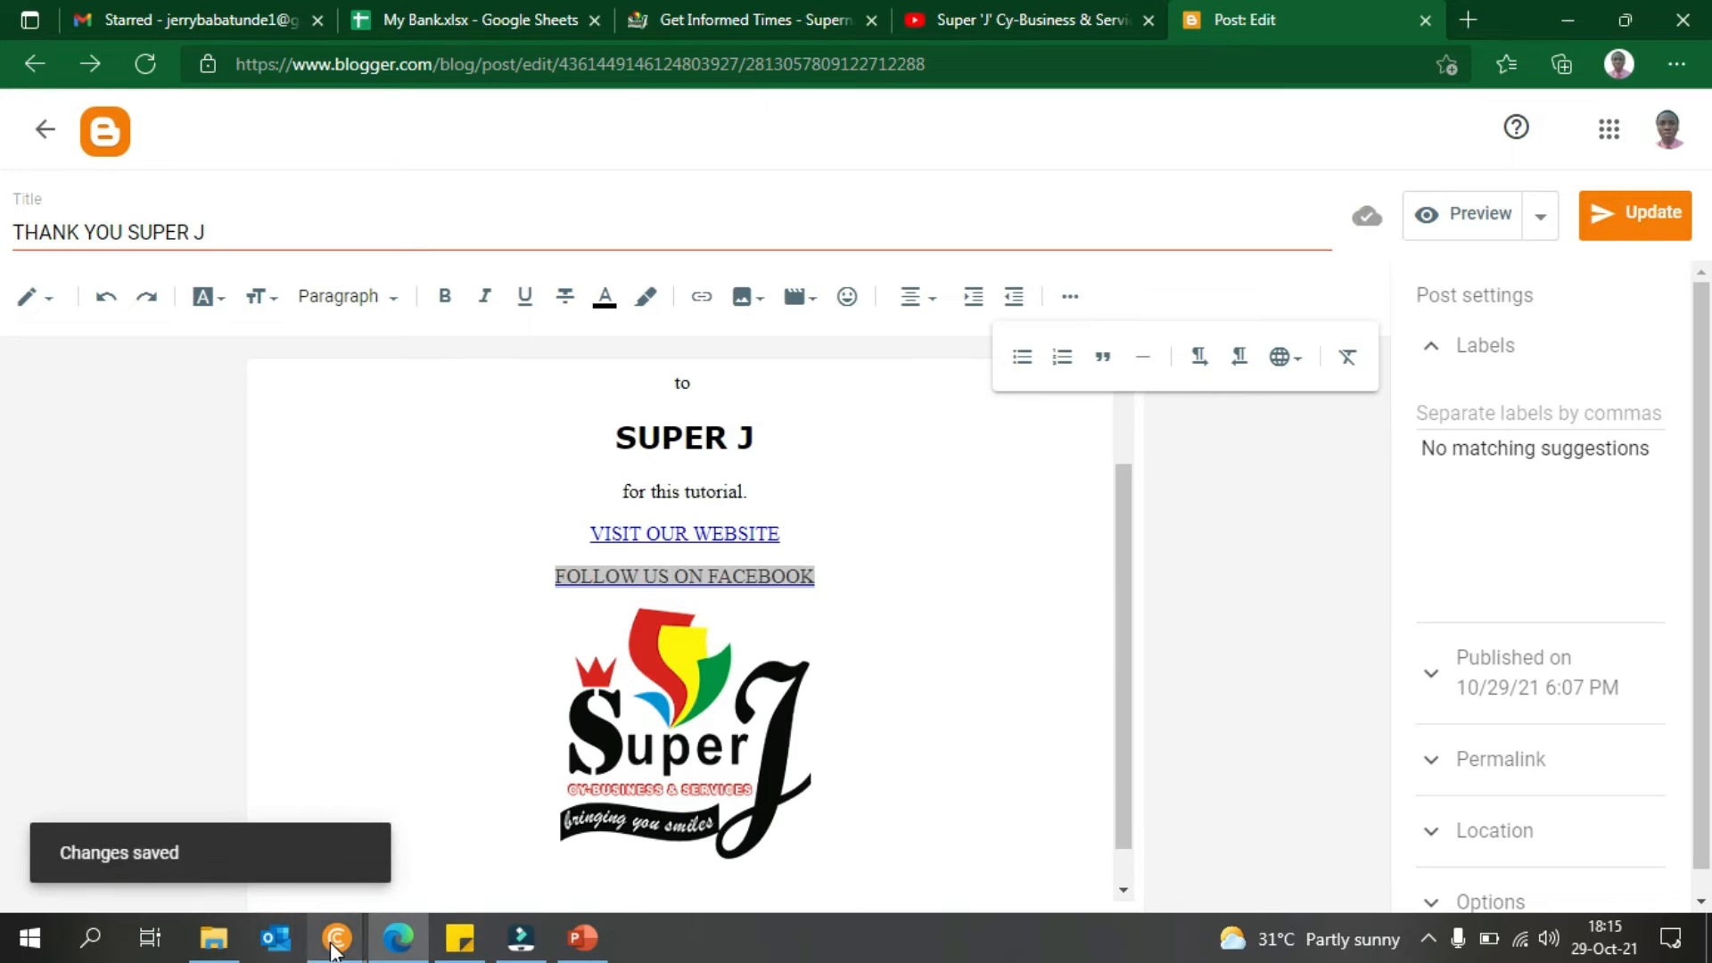
mouse_move(336, 938)
left_click(516, 827)
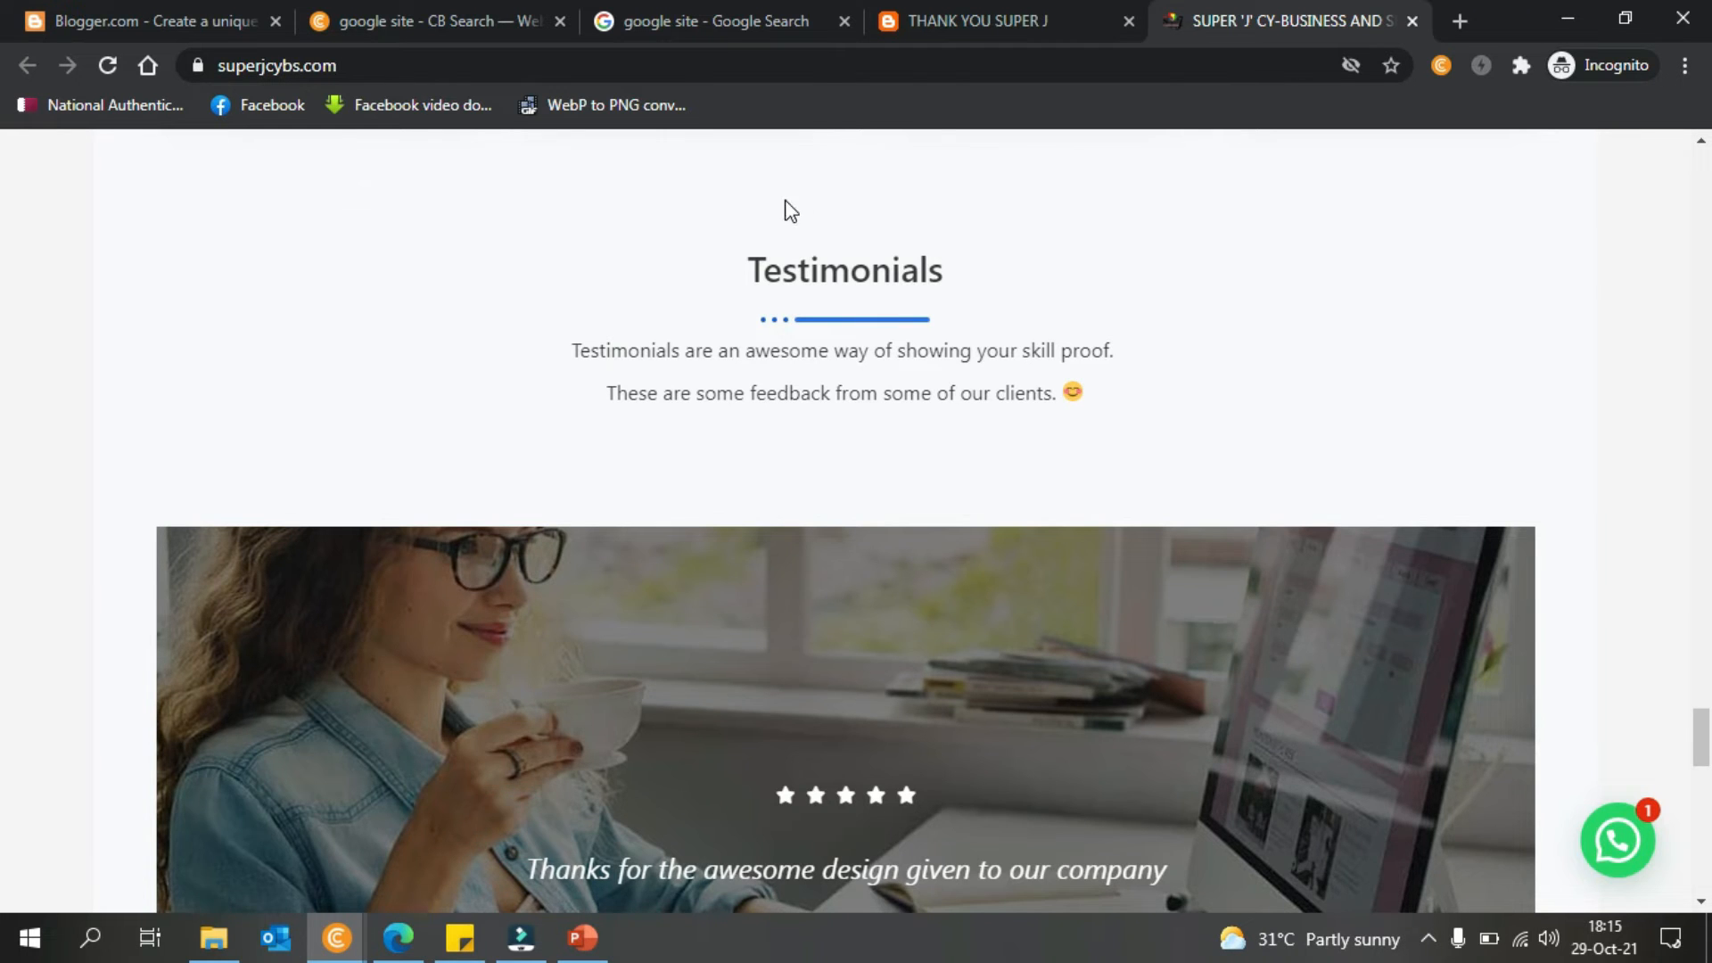
- On the published THANK YOU SUPER J post, test the VISIT OUR WEBSITE link, then return to the post tab
left_click(963, 21)
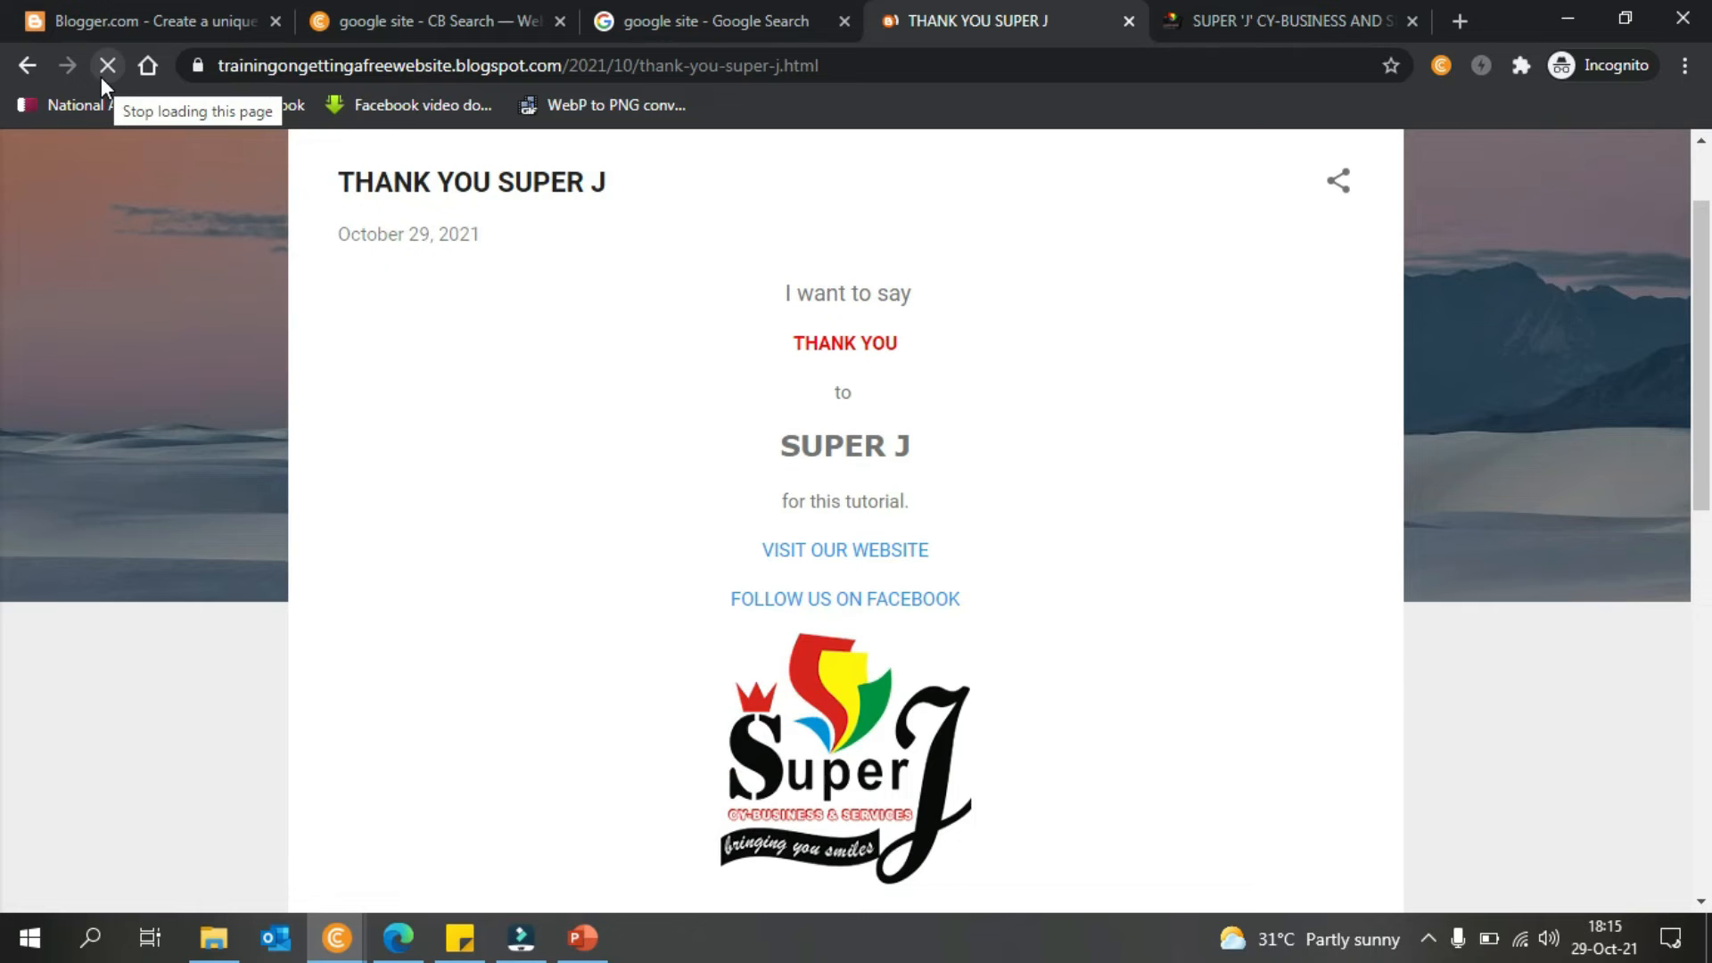
scroll(3, 267, "down", 2)
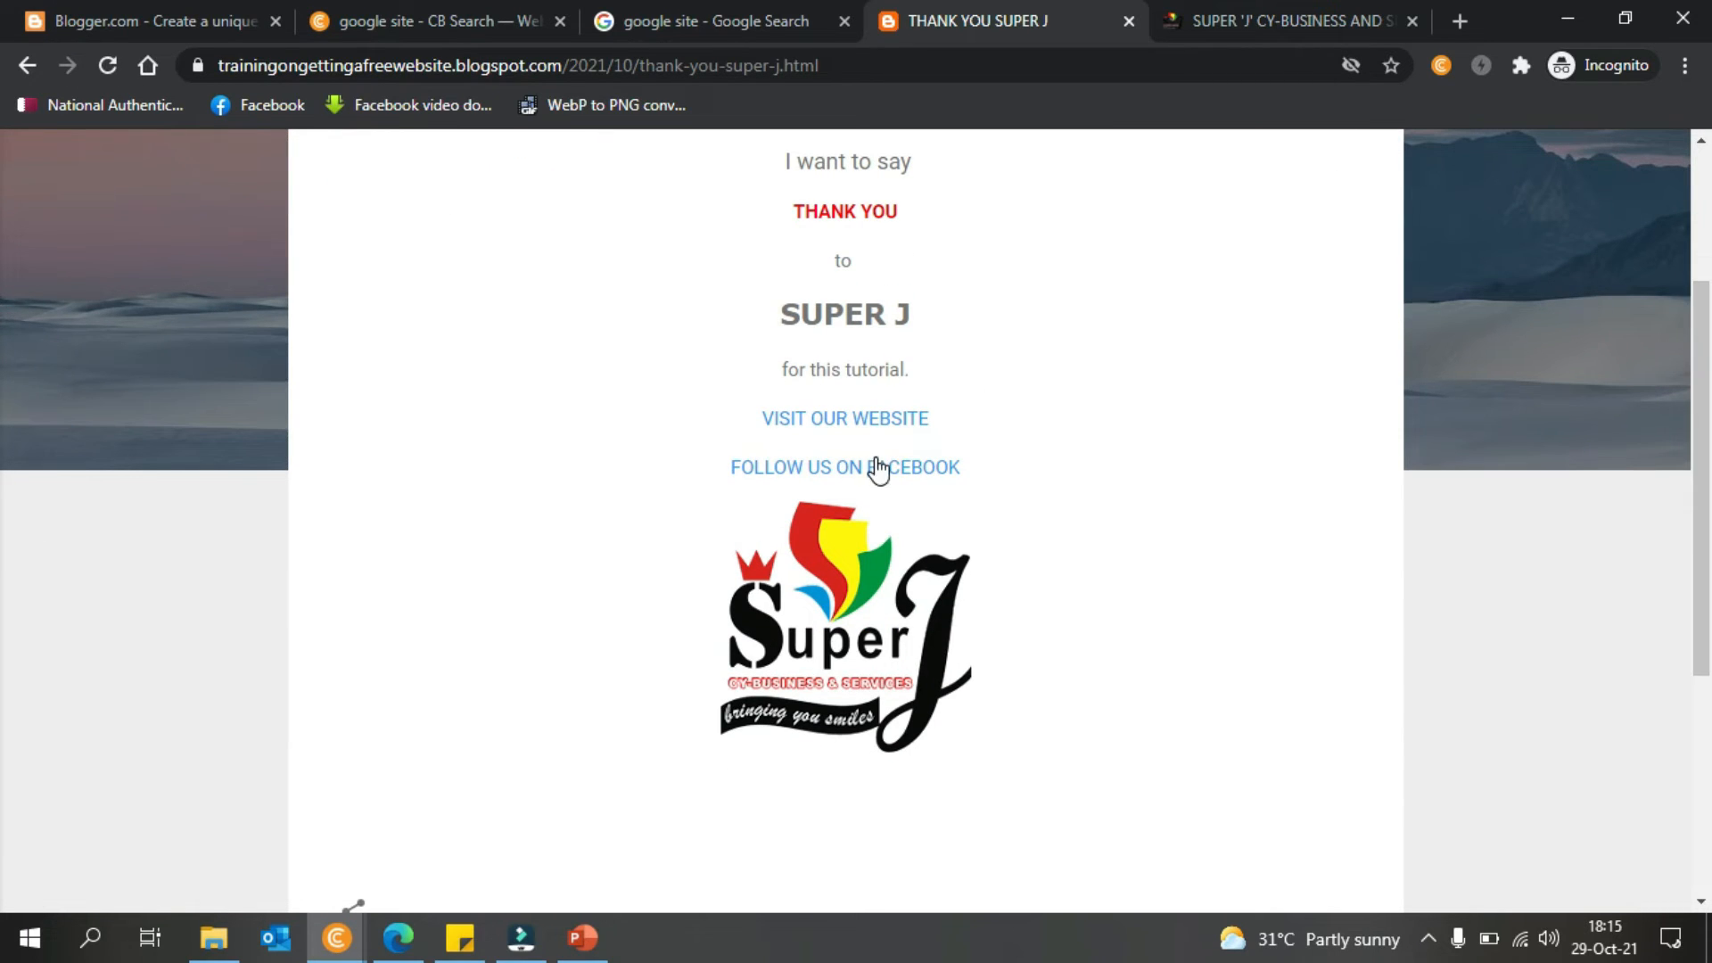
left_click(867, 418)
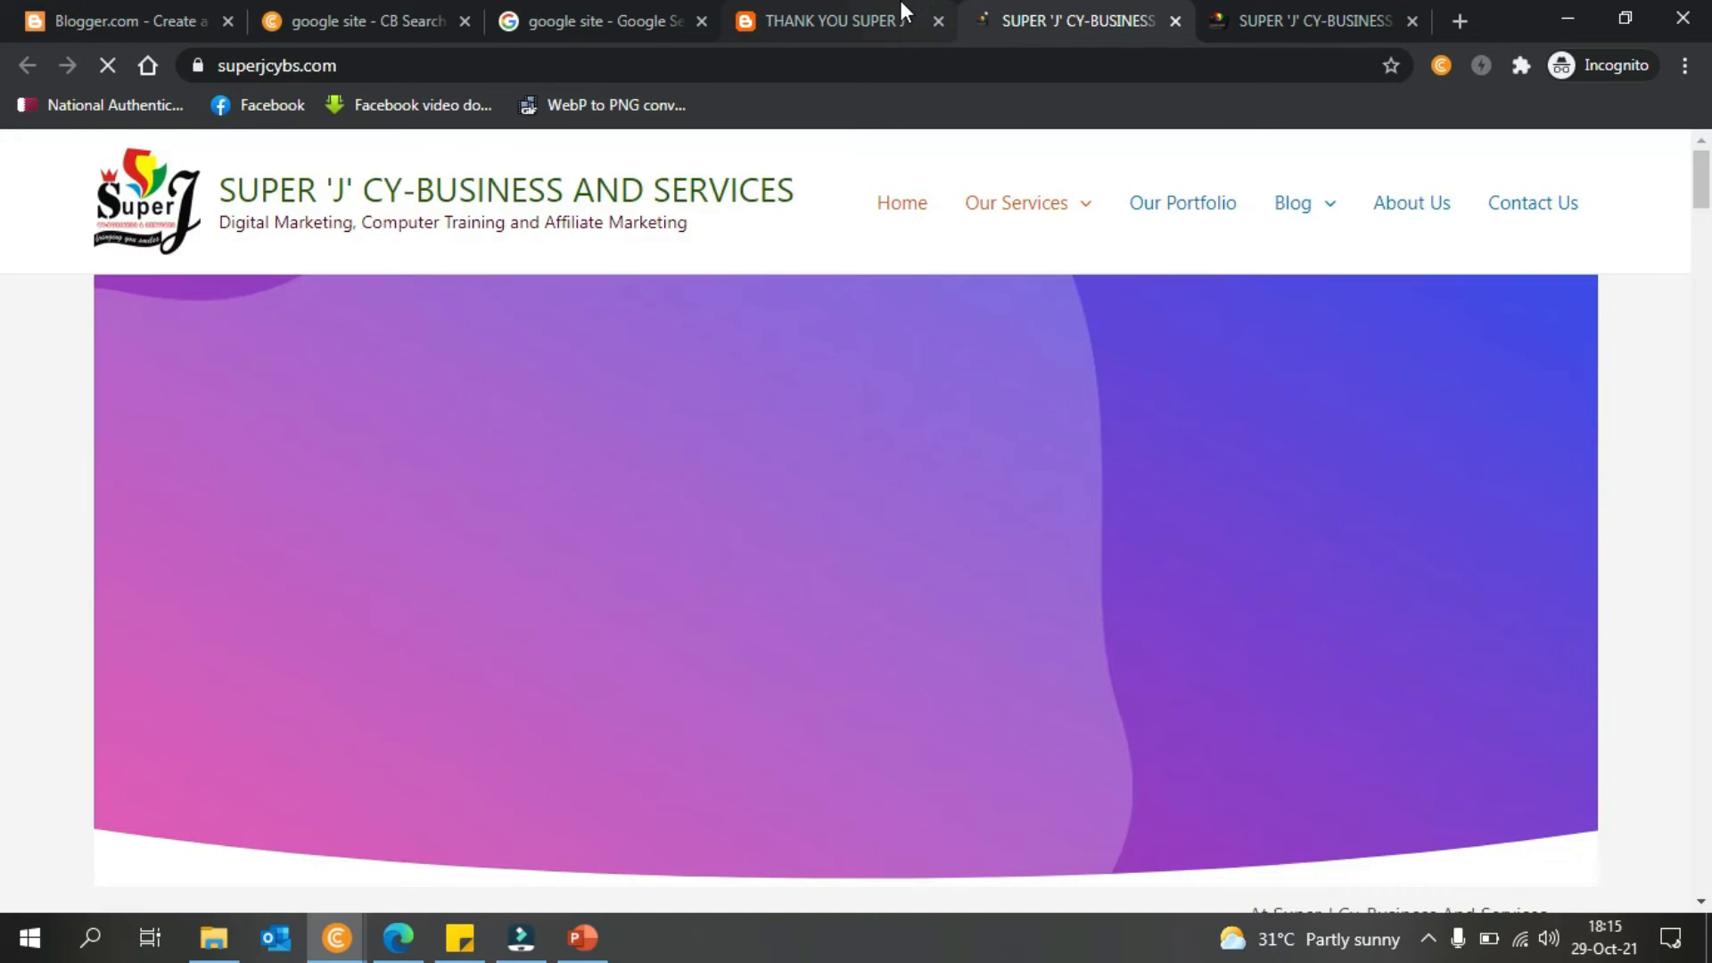
left_click(899, 34)
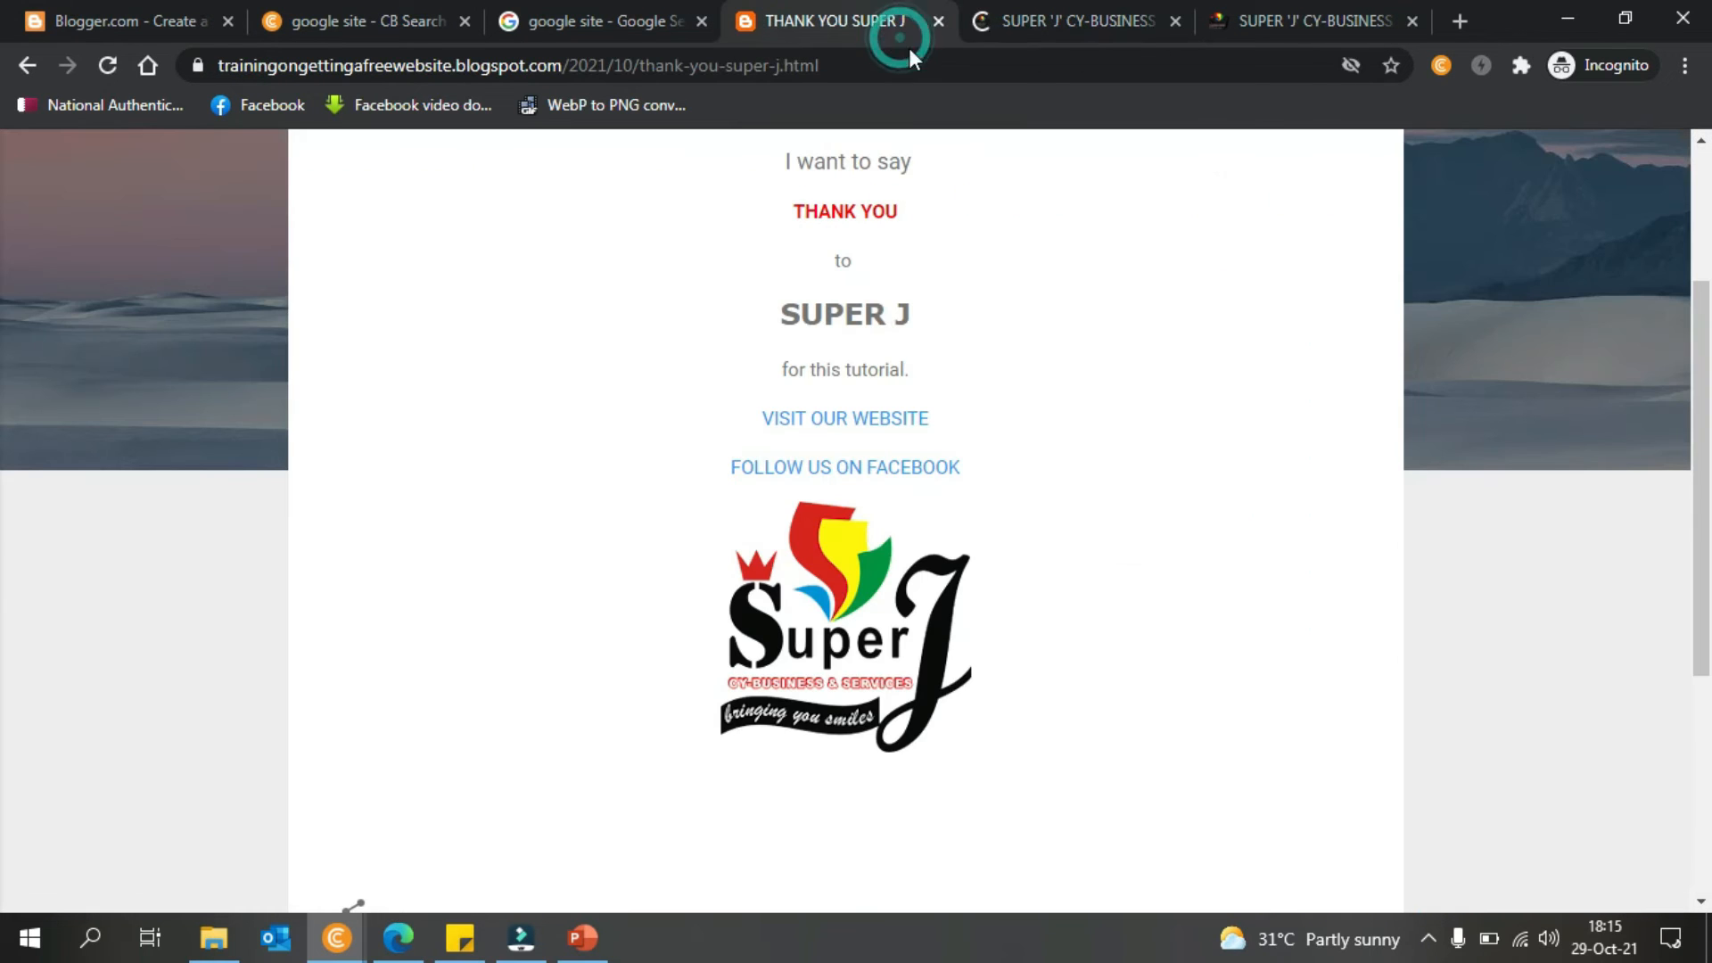
- Follow the post's FOLLOW US ON FACEBOOK link and scroll the Super J Cy-Business & Services page
left_click(904, 470)
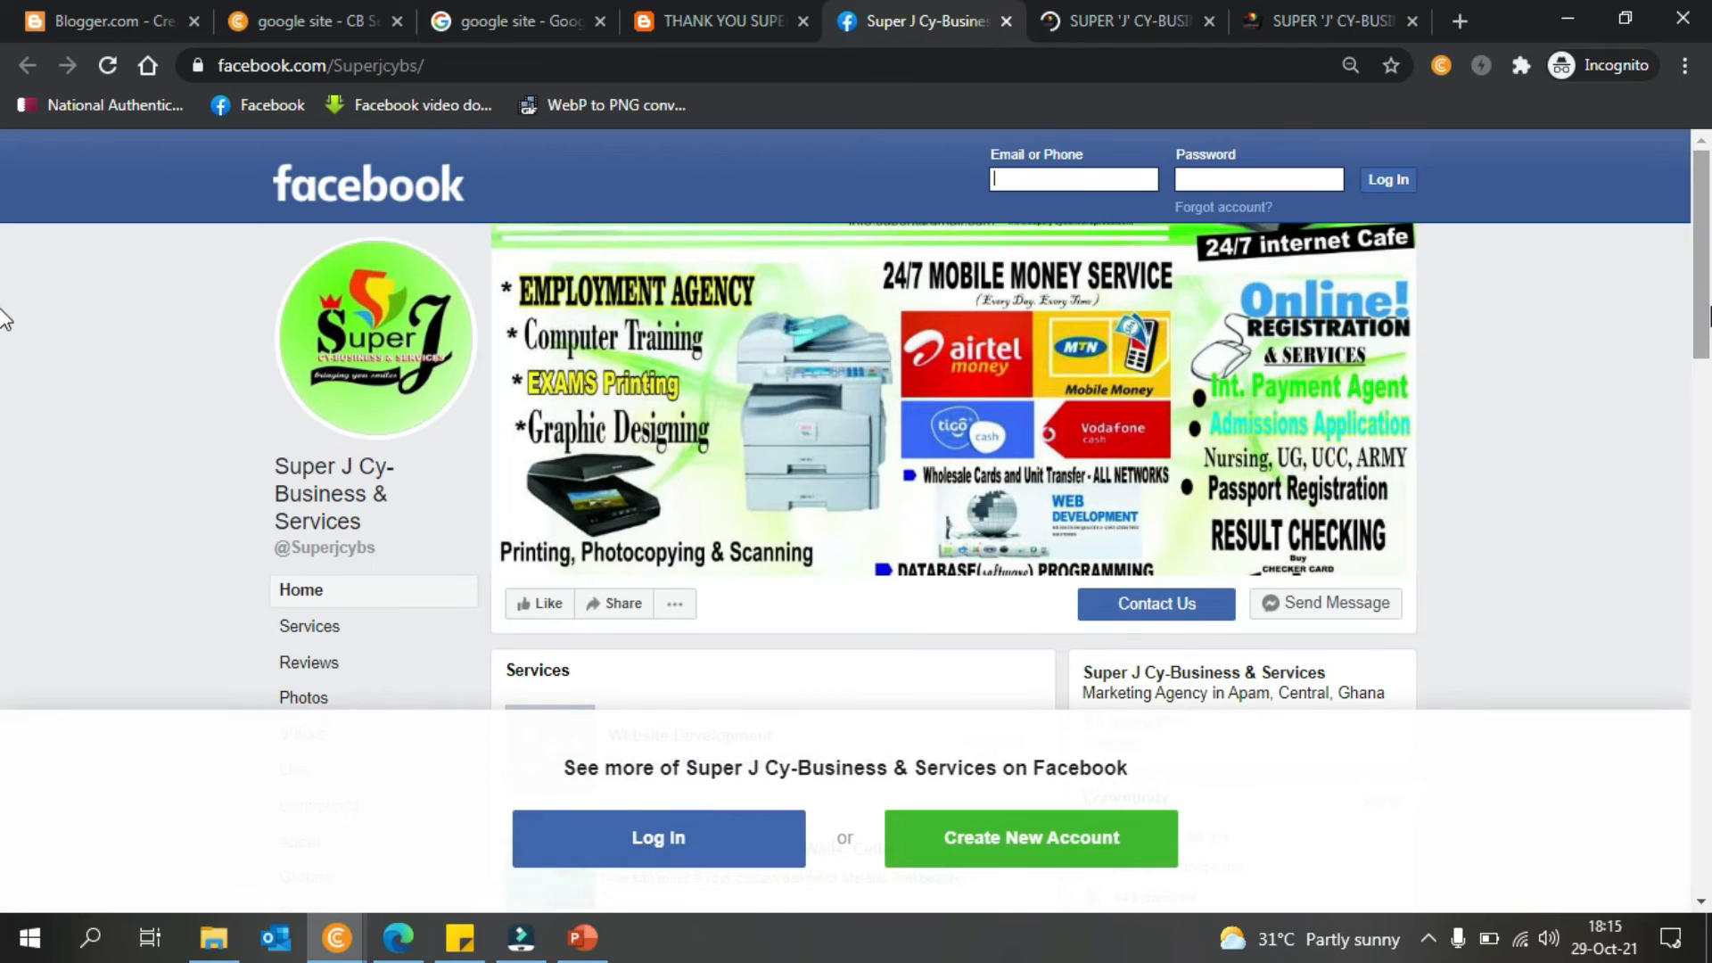
scroll(4, 319, "down", 4)
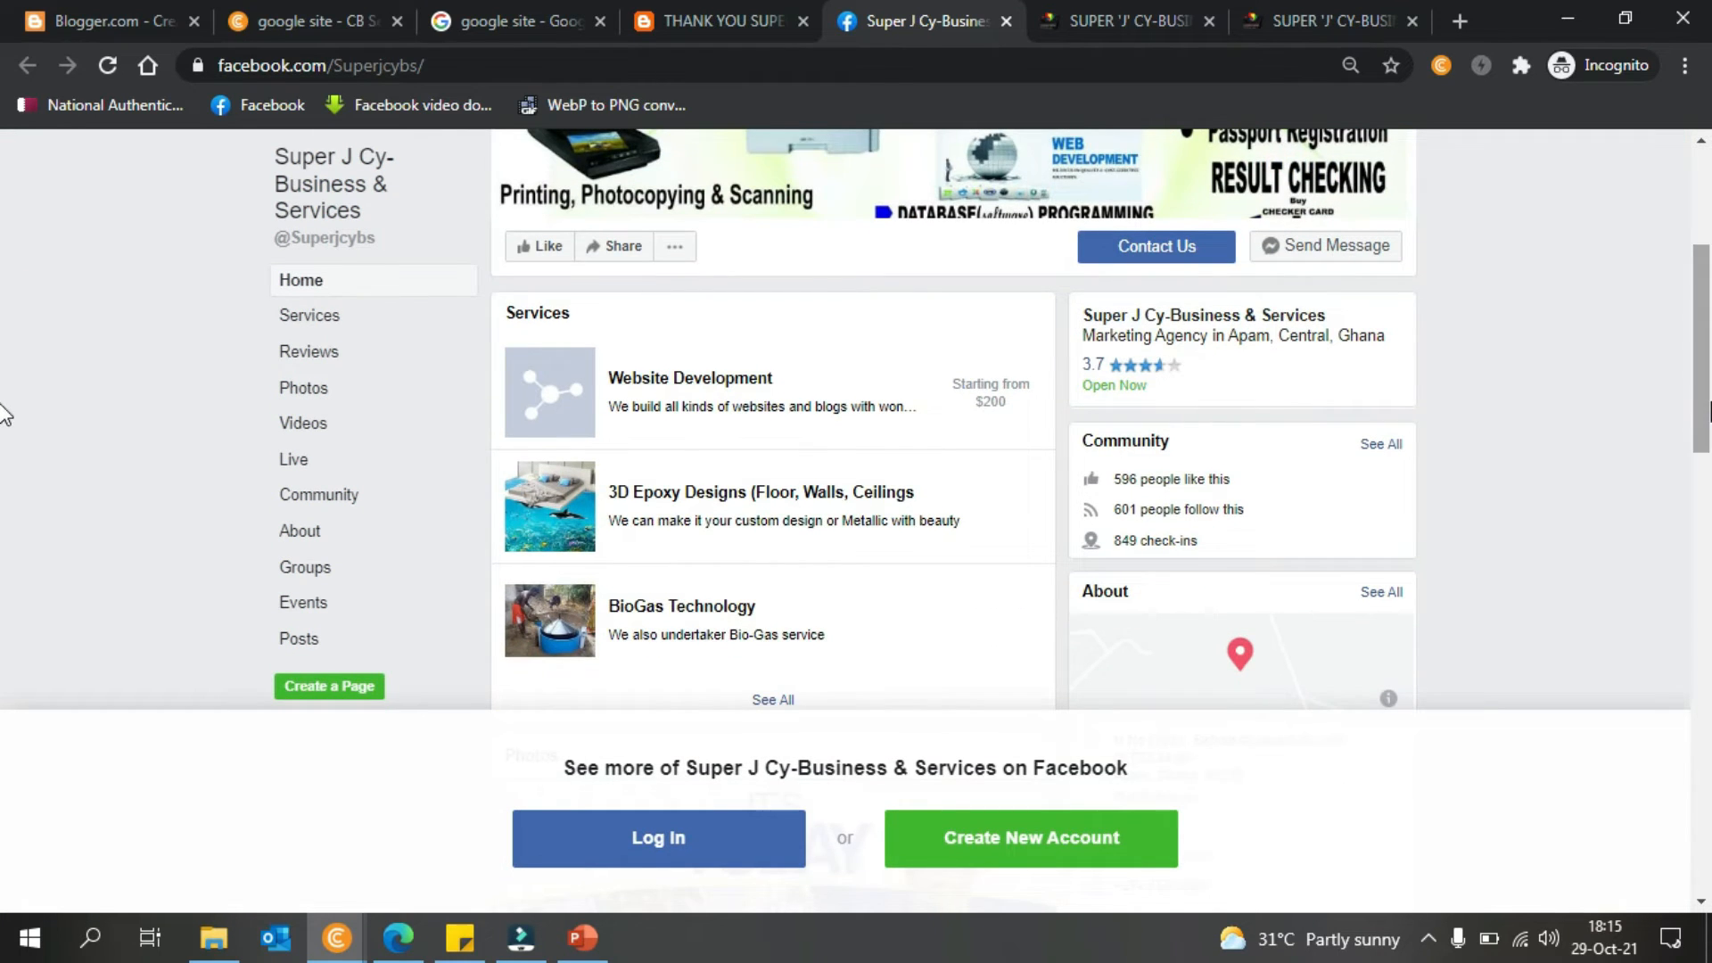
scroll(4, 419, "down", 1)
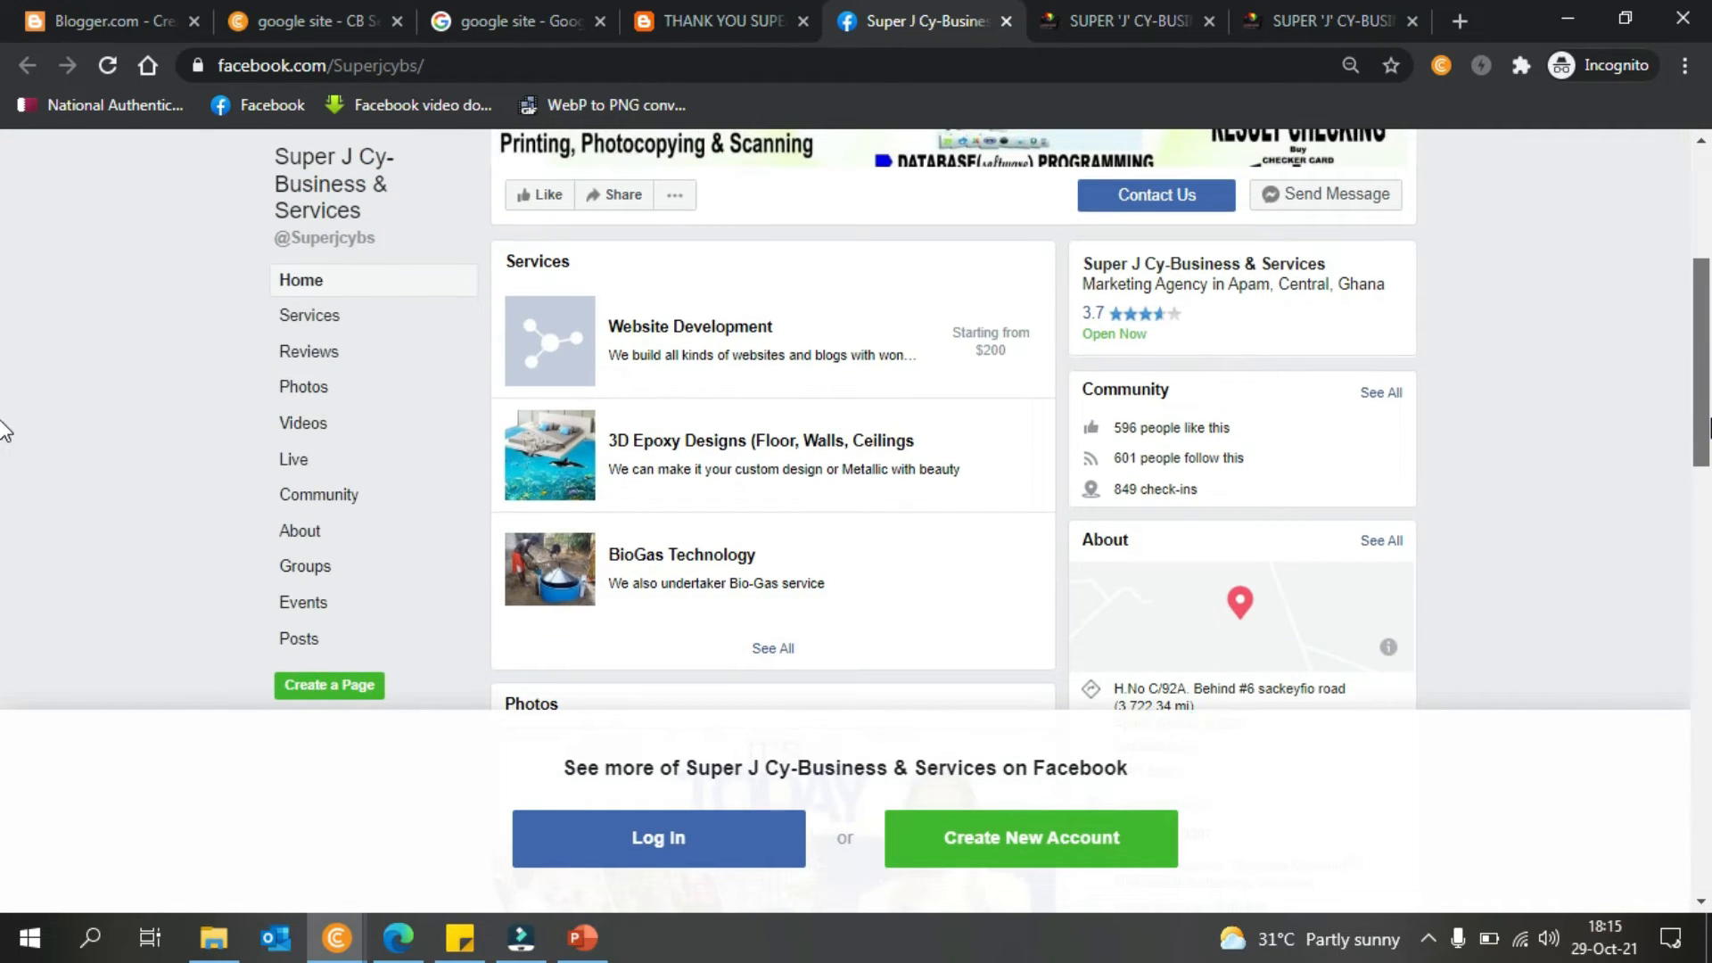
scroll(5, 430, "down", 1)
scroll(5, 446, "up", 1)
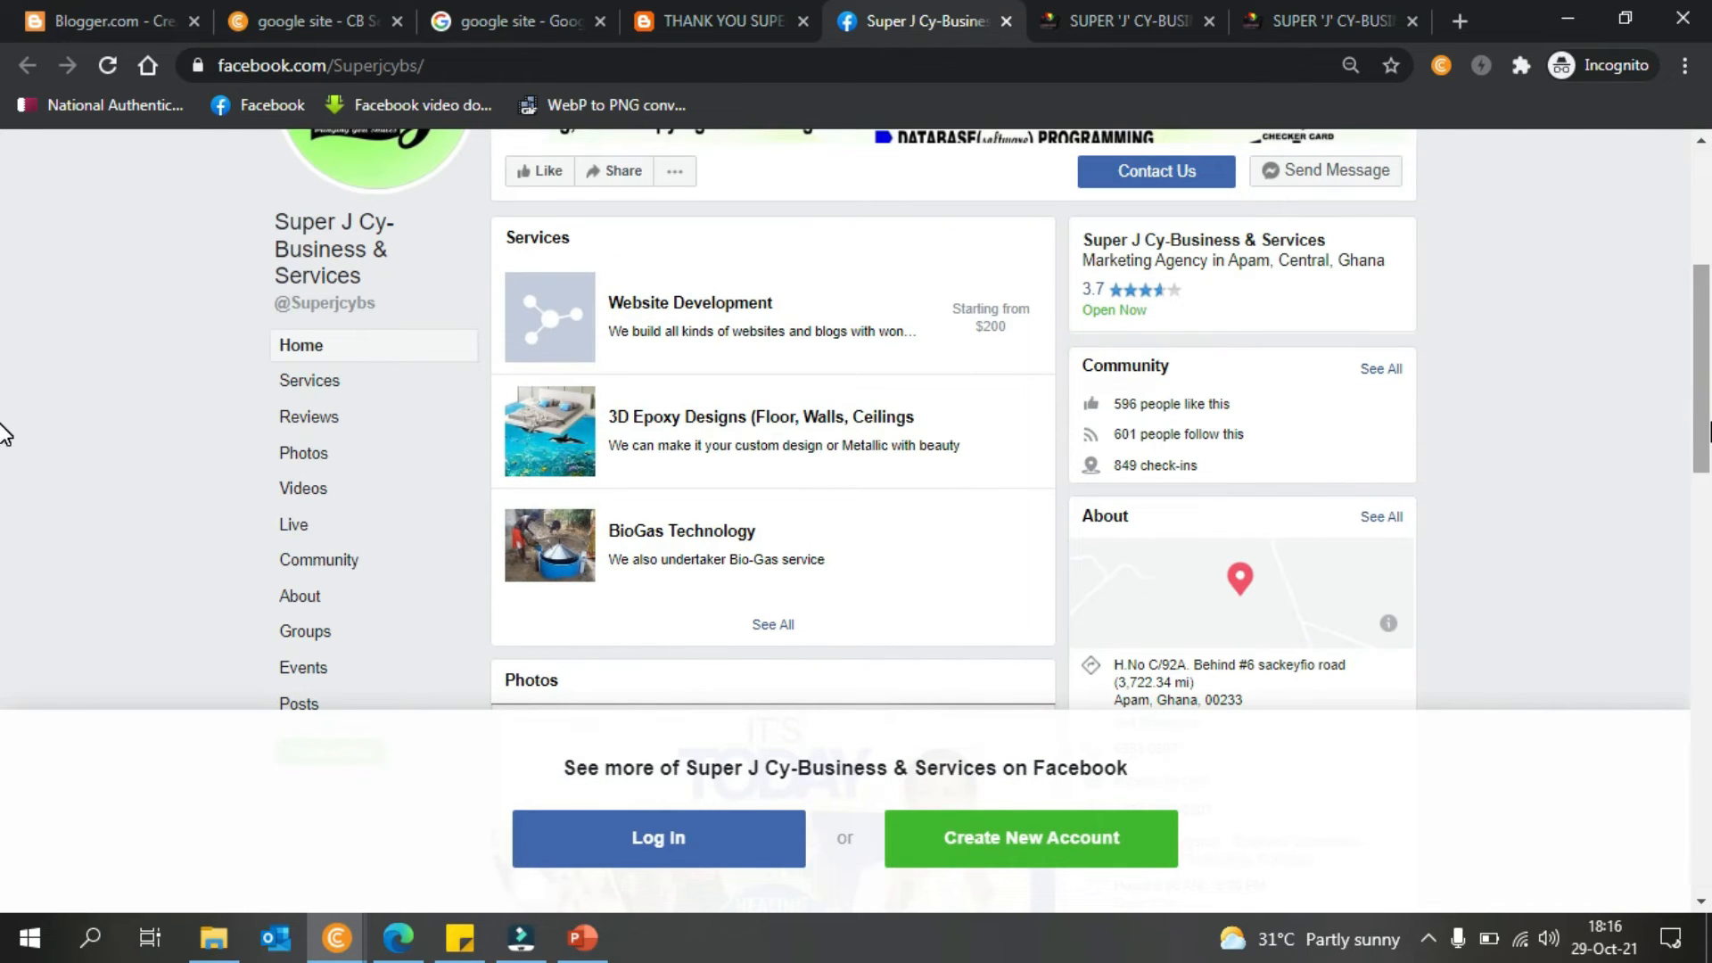
- Show the page's full Services list with See All and scroll through it
left_click(753, 628)
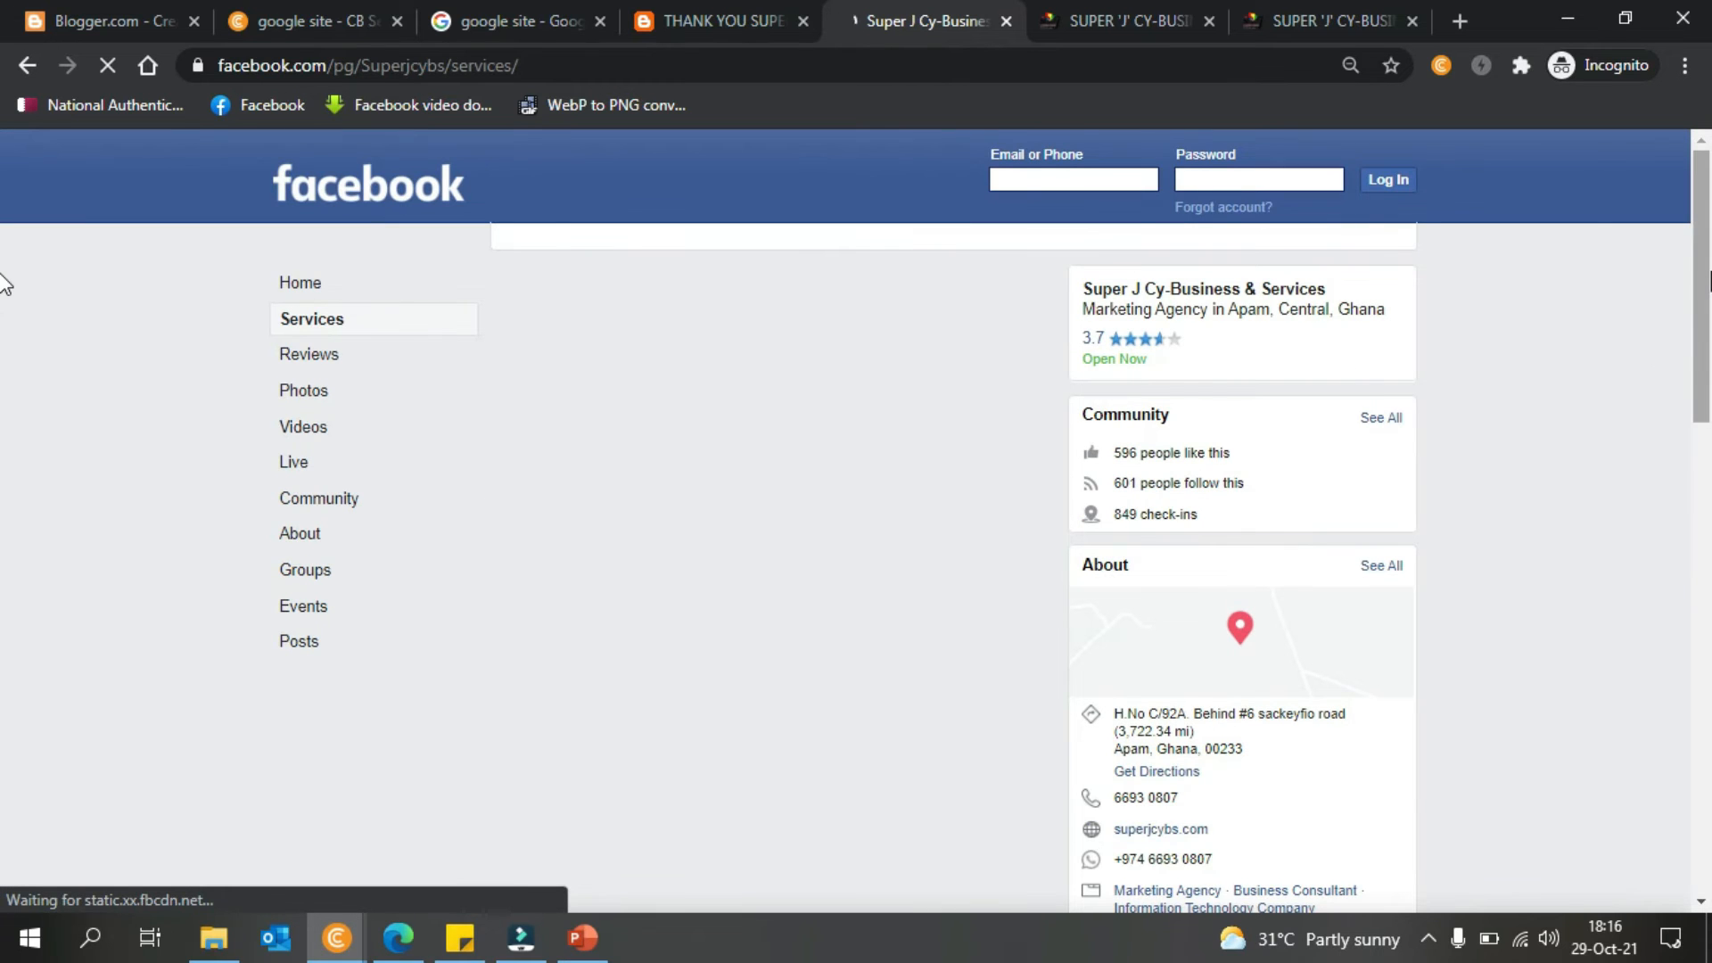
scroll(5, 339, "down", 3)
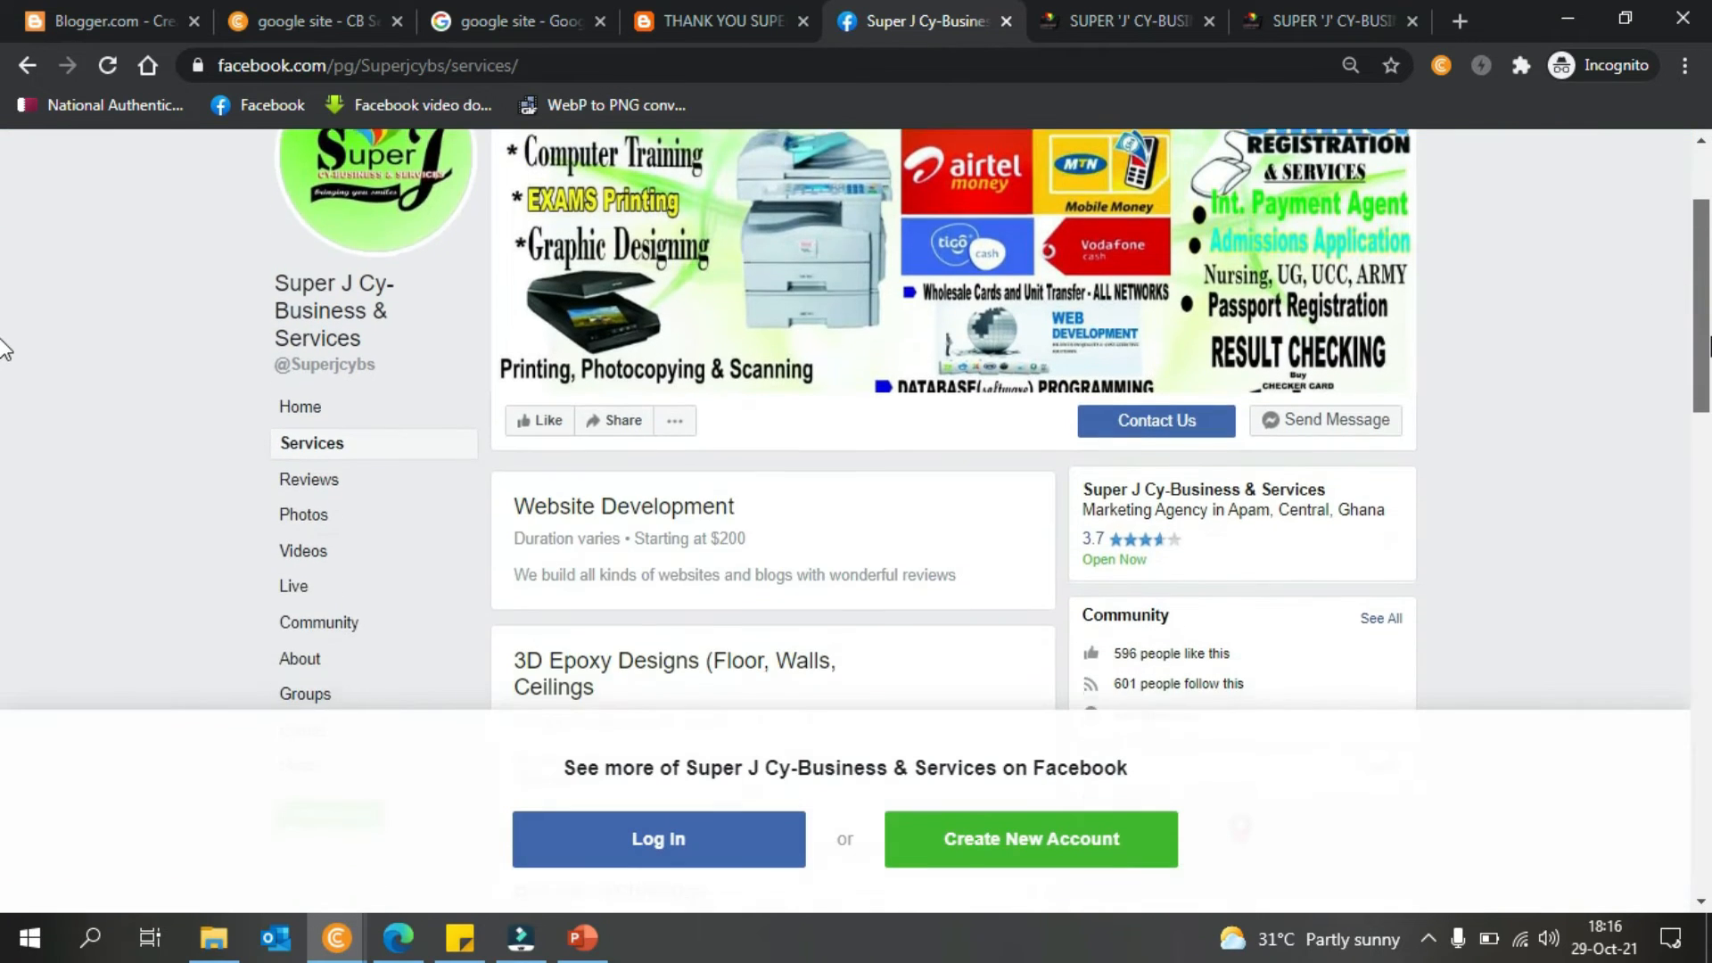
scroll(5, 386, "down", 4)
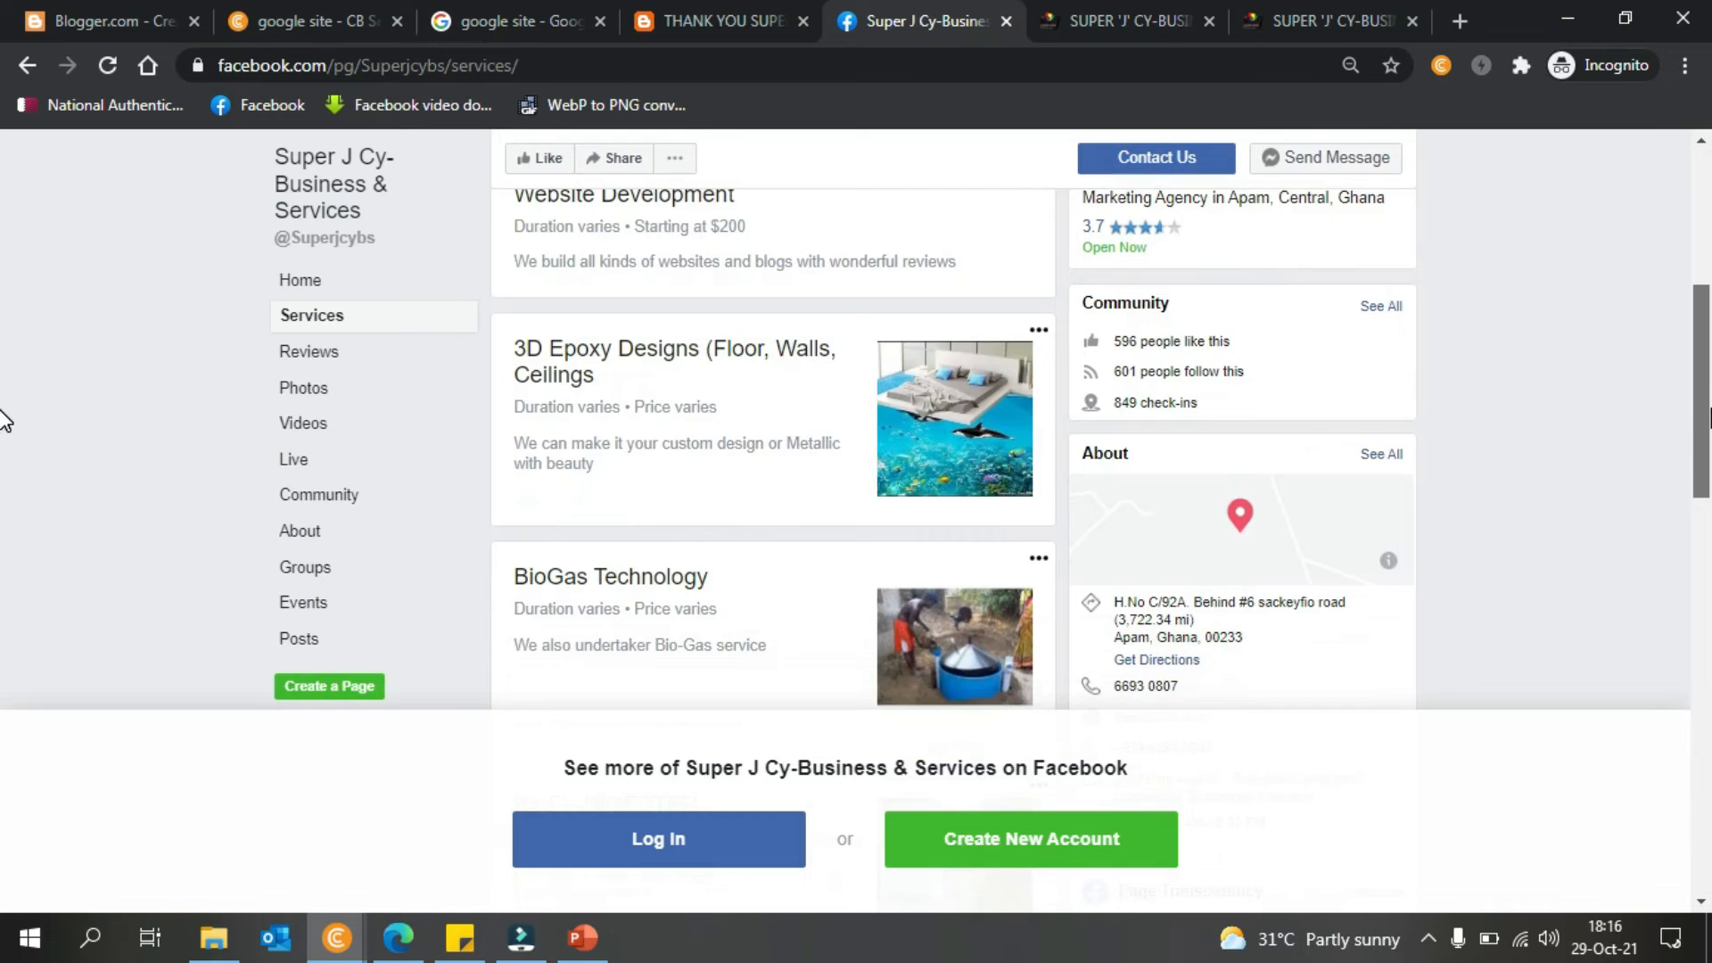
scroll(5, 478, "down", 8)
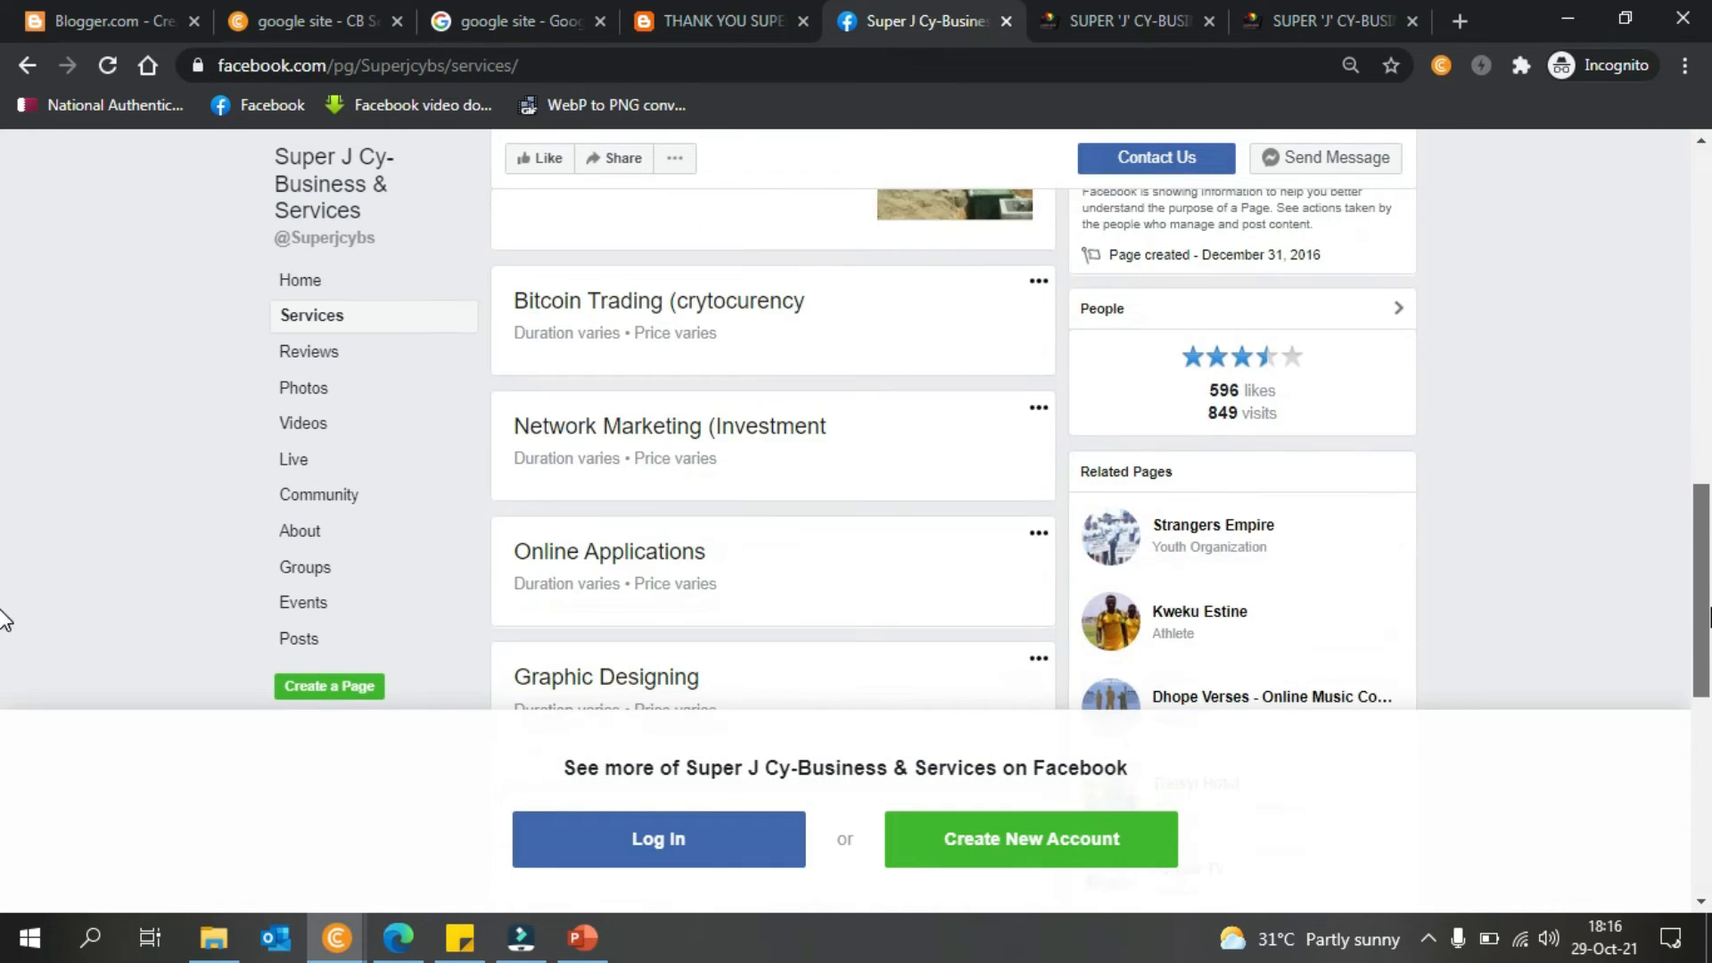
scroll(4, 651, "down", 1)
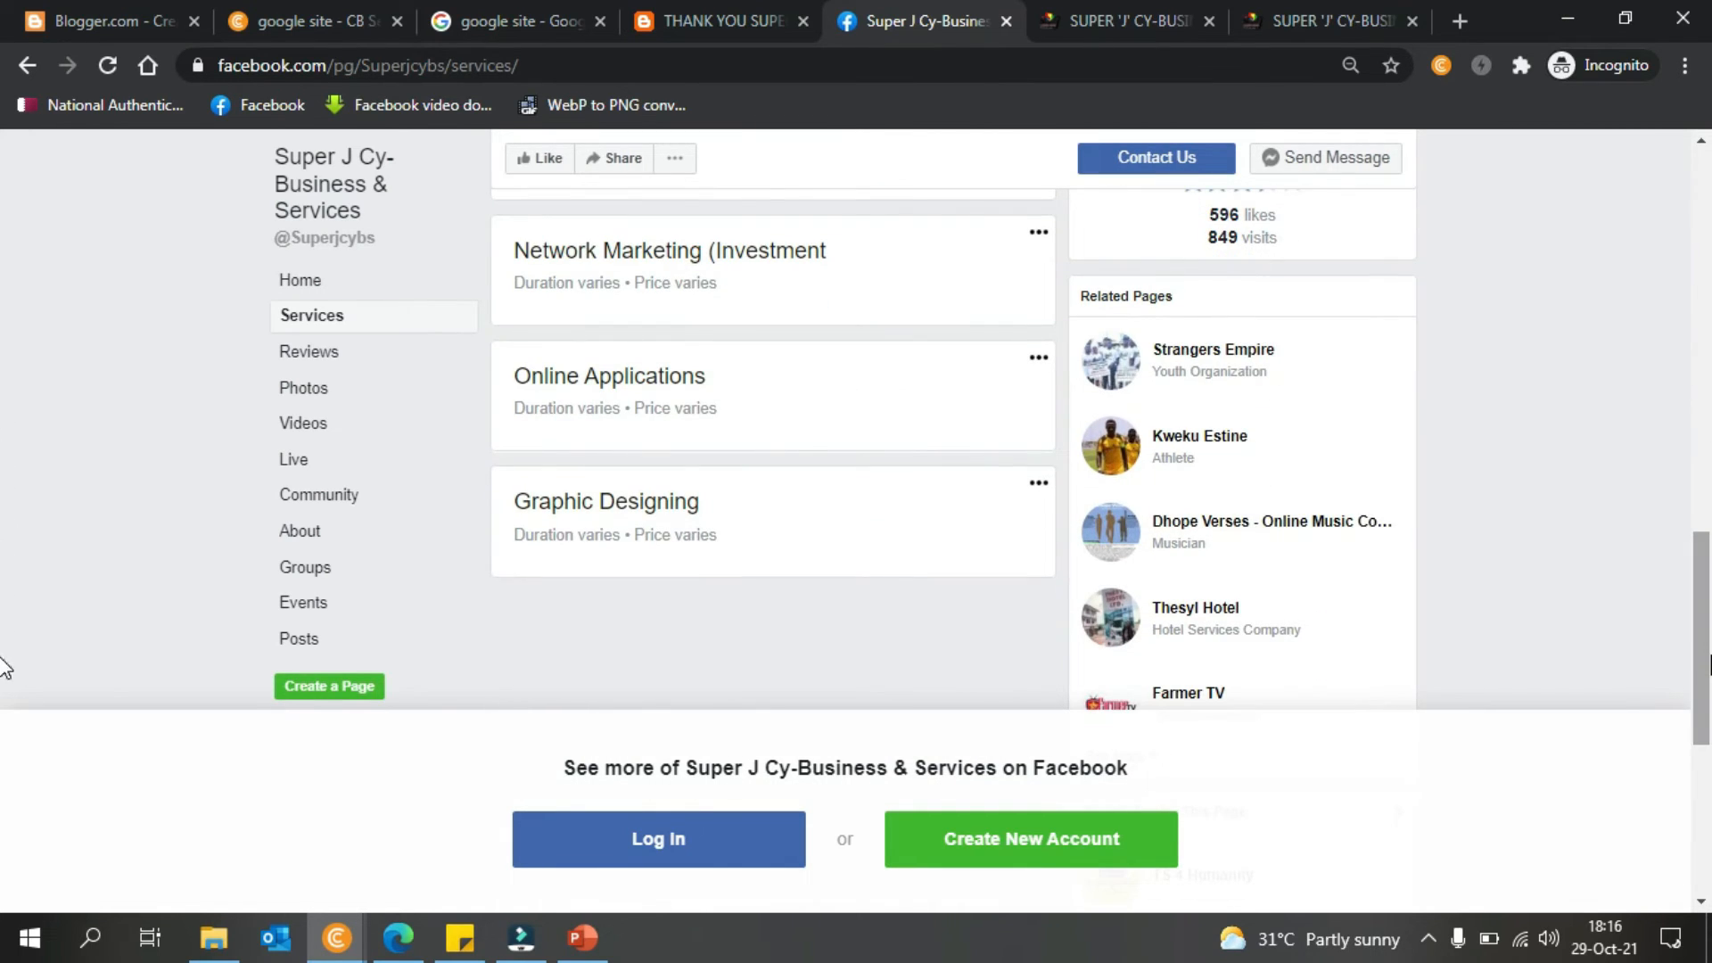
scroll(5, 660, "down", 4)
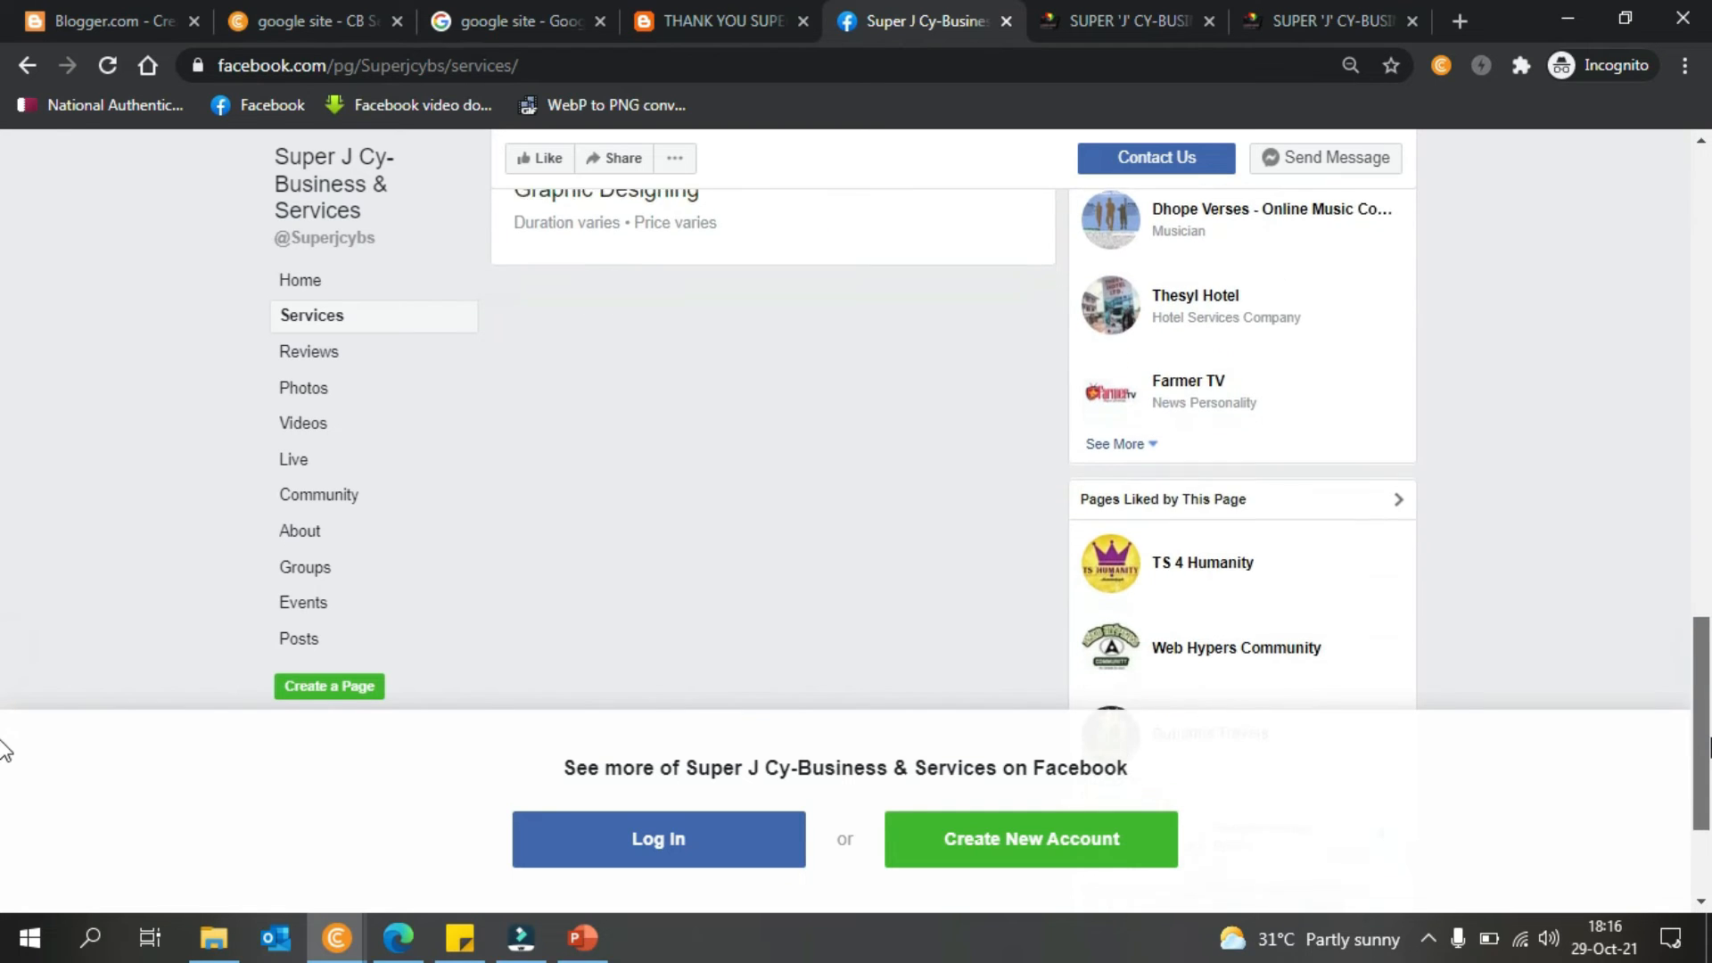
scroll(4, 767, "down", 1)
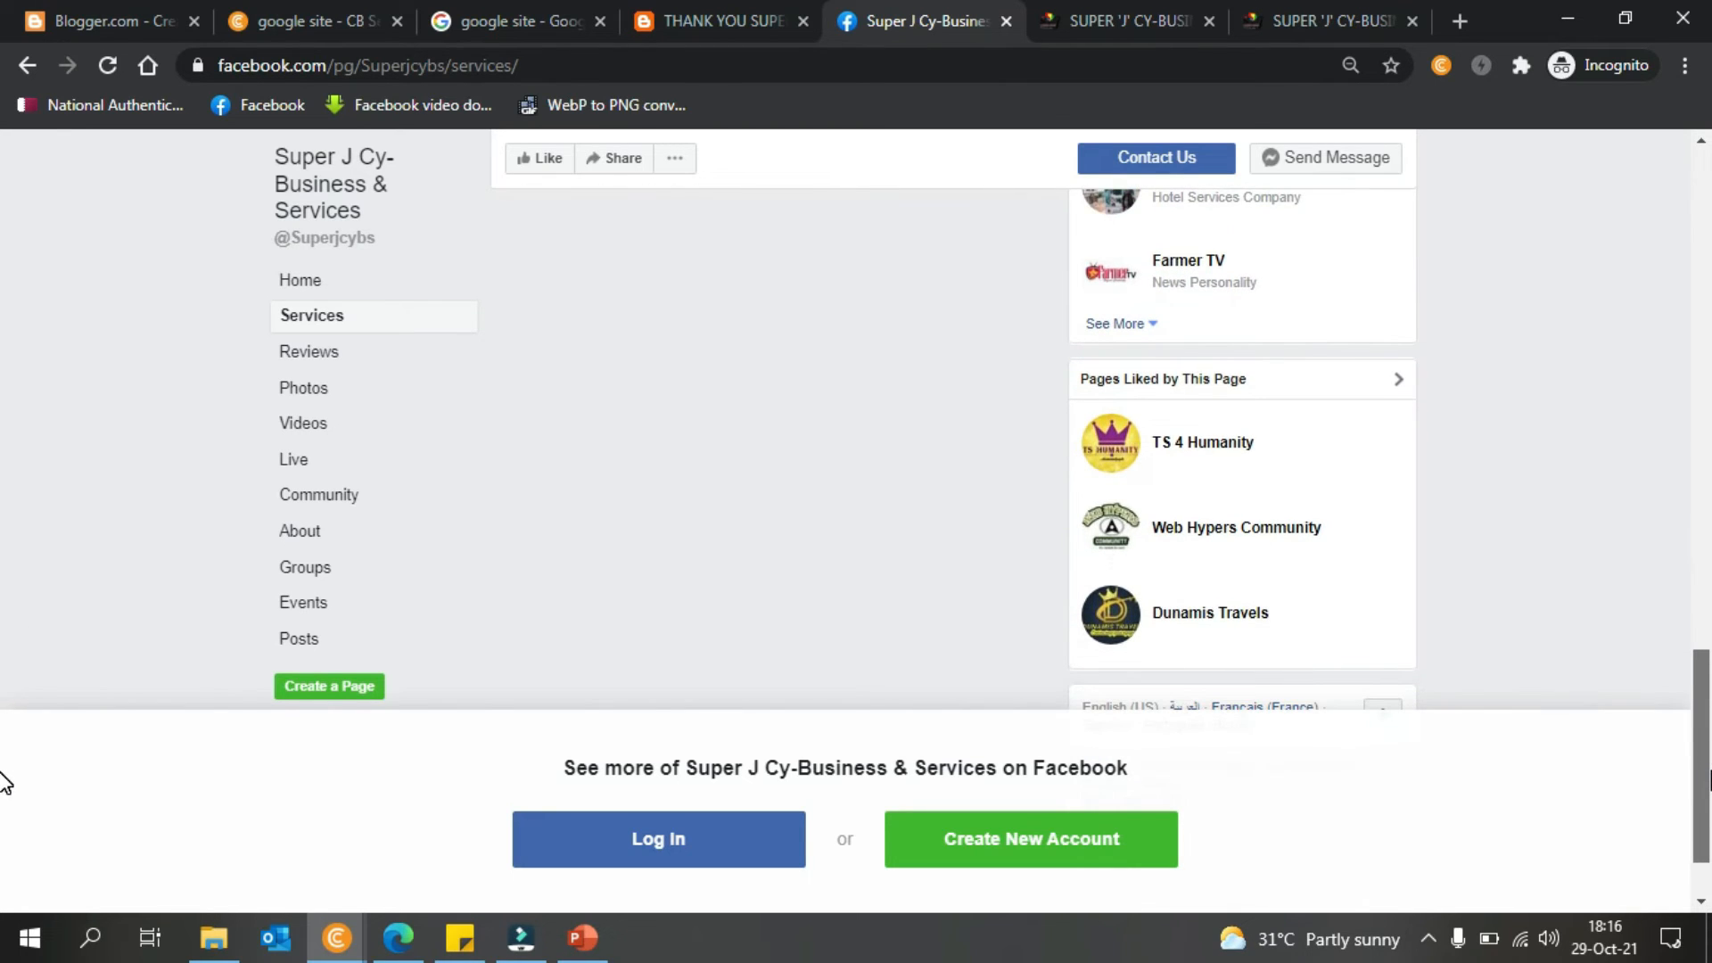
- Close the duplicate superjcybs.com tab and minimize Chrome
left_click(1070, 20)
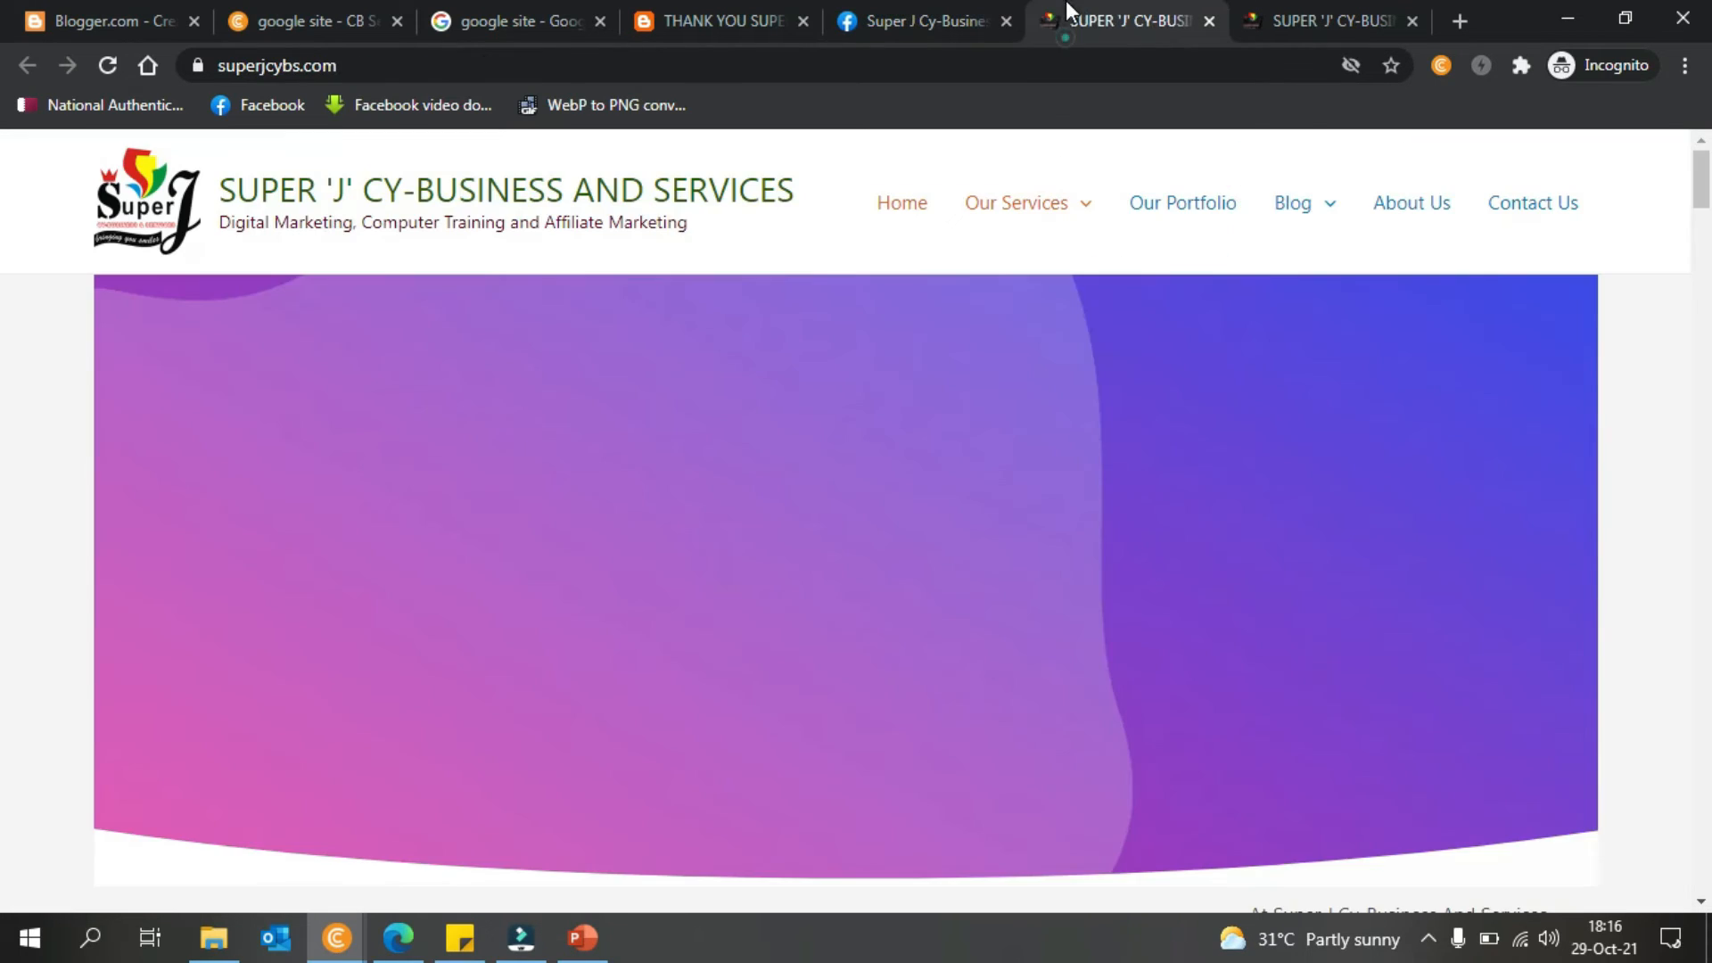
left_click(1209, 21)
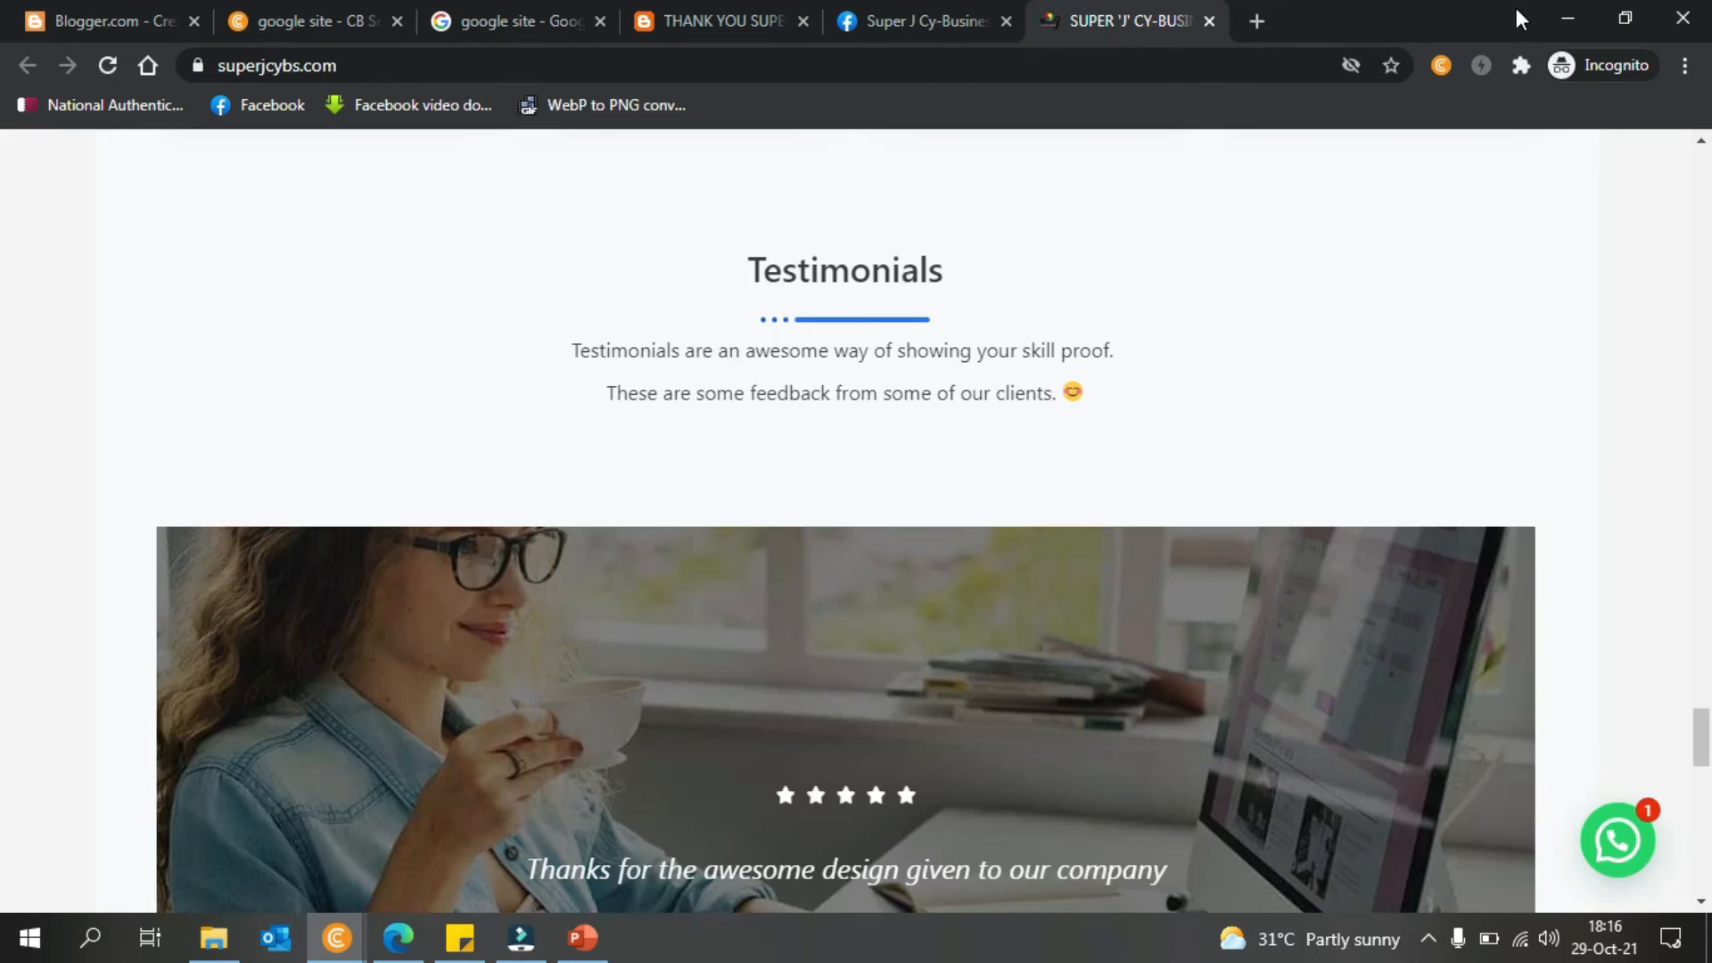
left_click(1571, 19)
- Insert the OK HAND SIGN emoji right after 'for this tutorial.' using Insert special characters
left_click(501, 612)
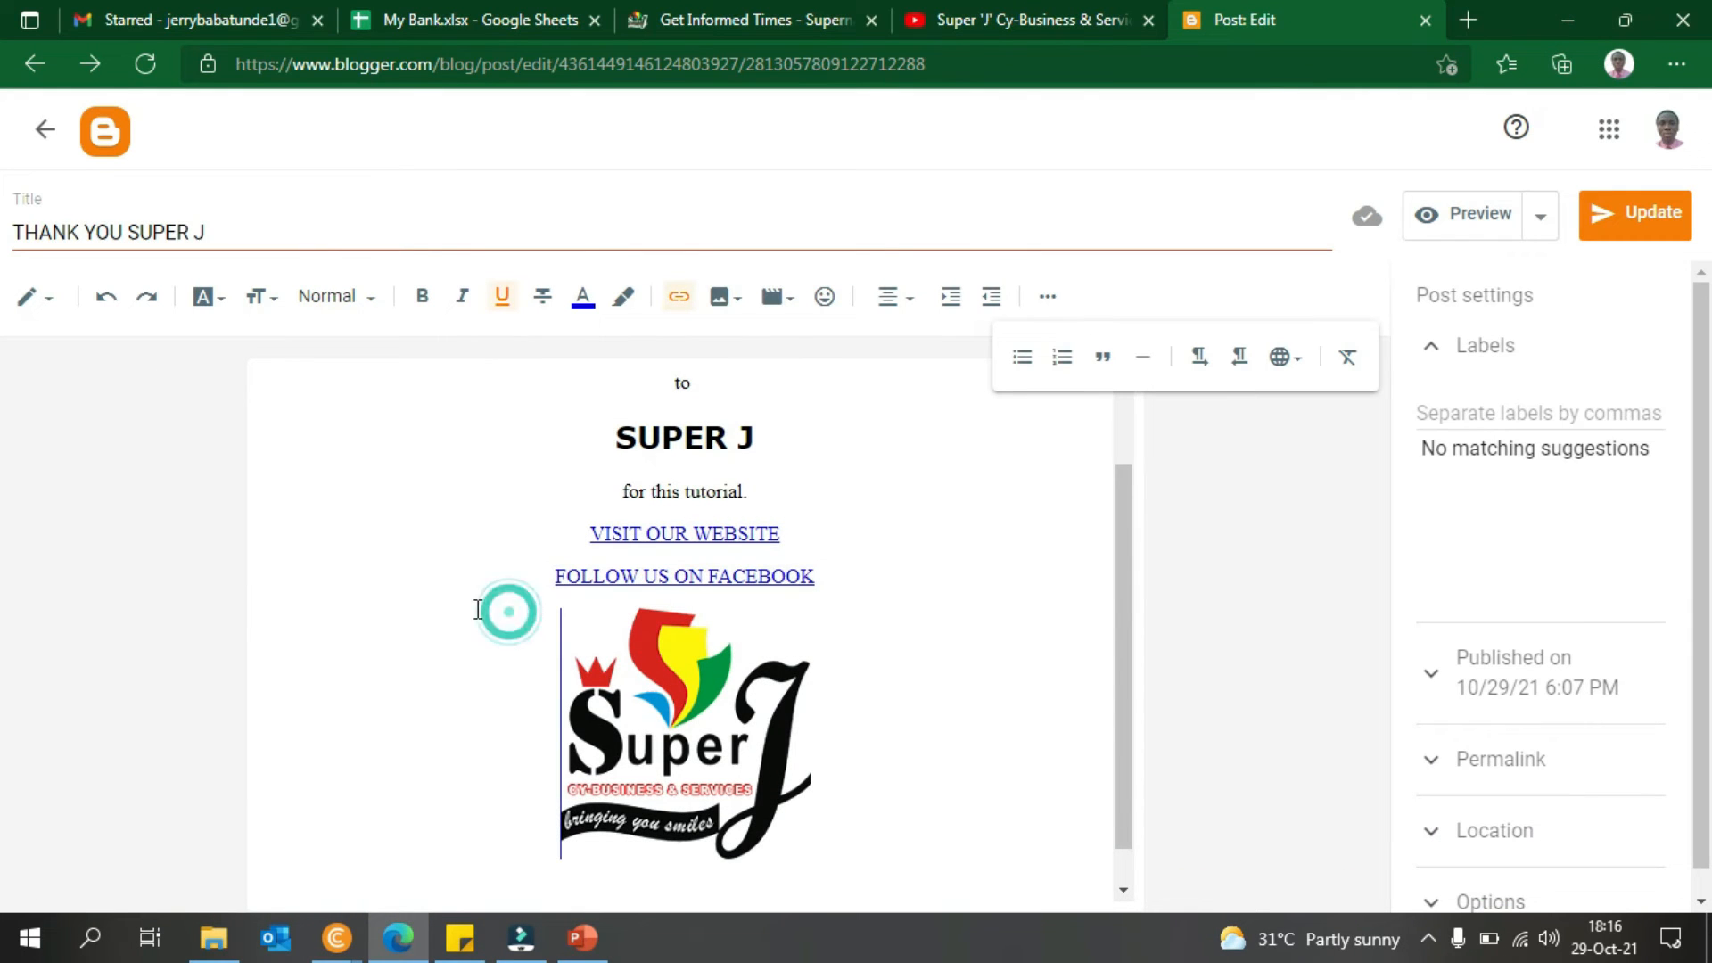
left_click(615, 655)
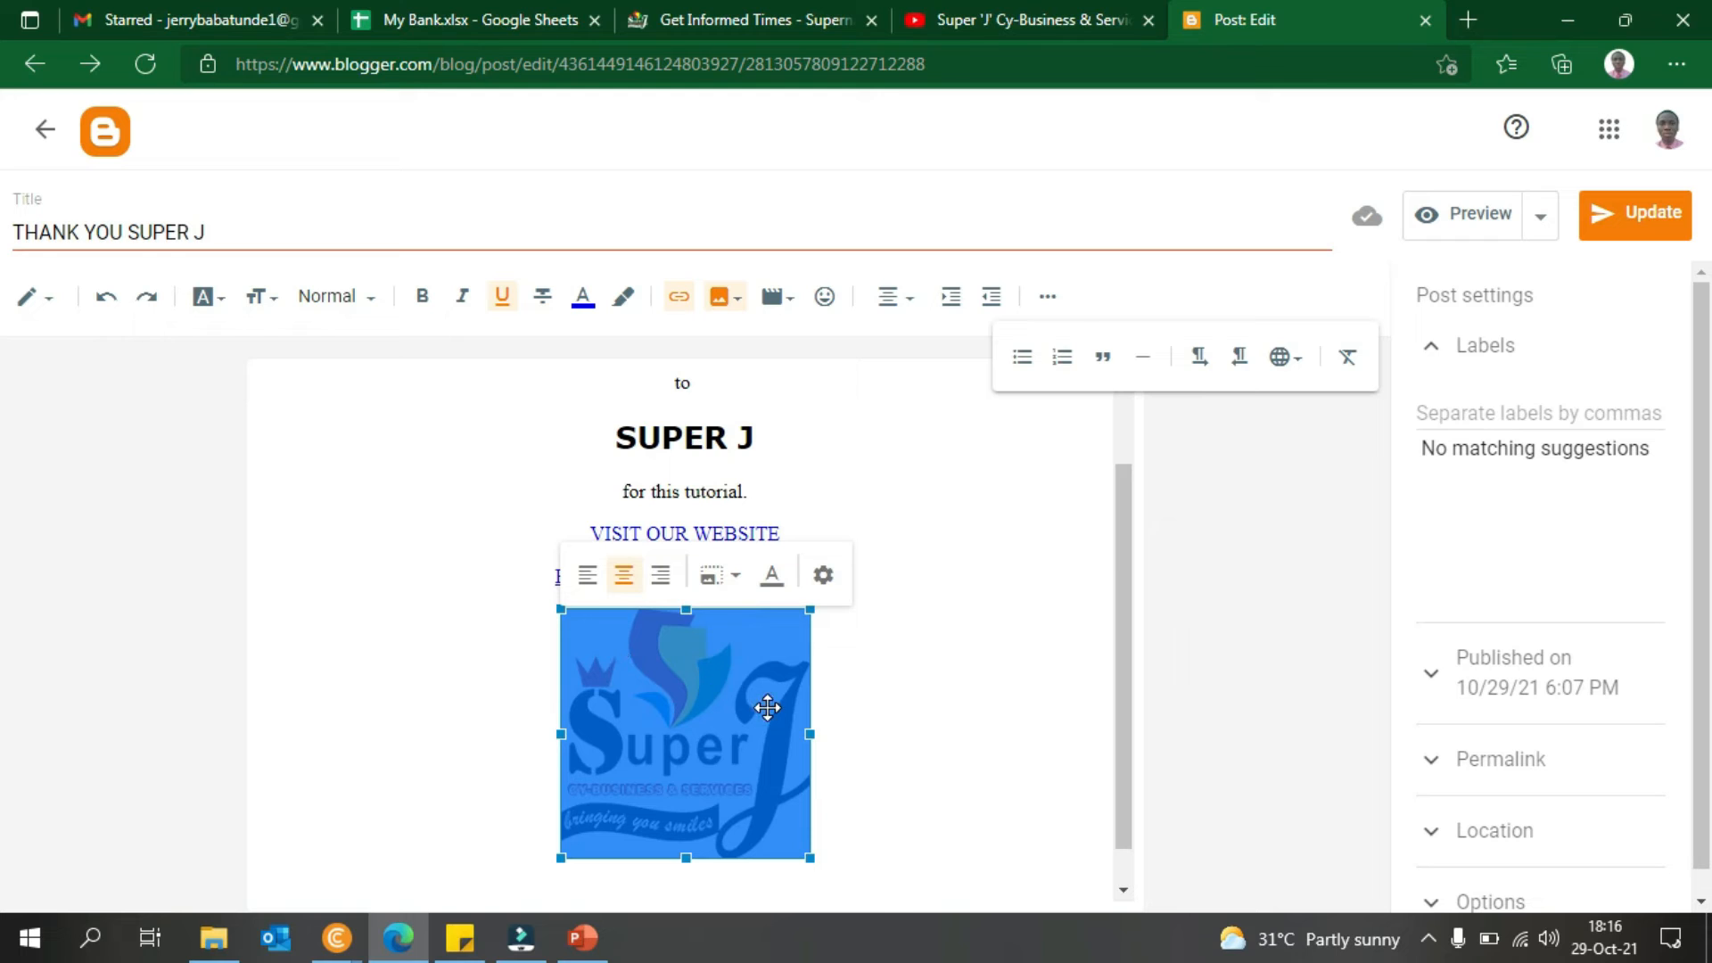
left_click(1014, 696)
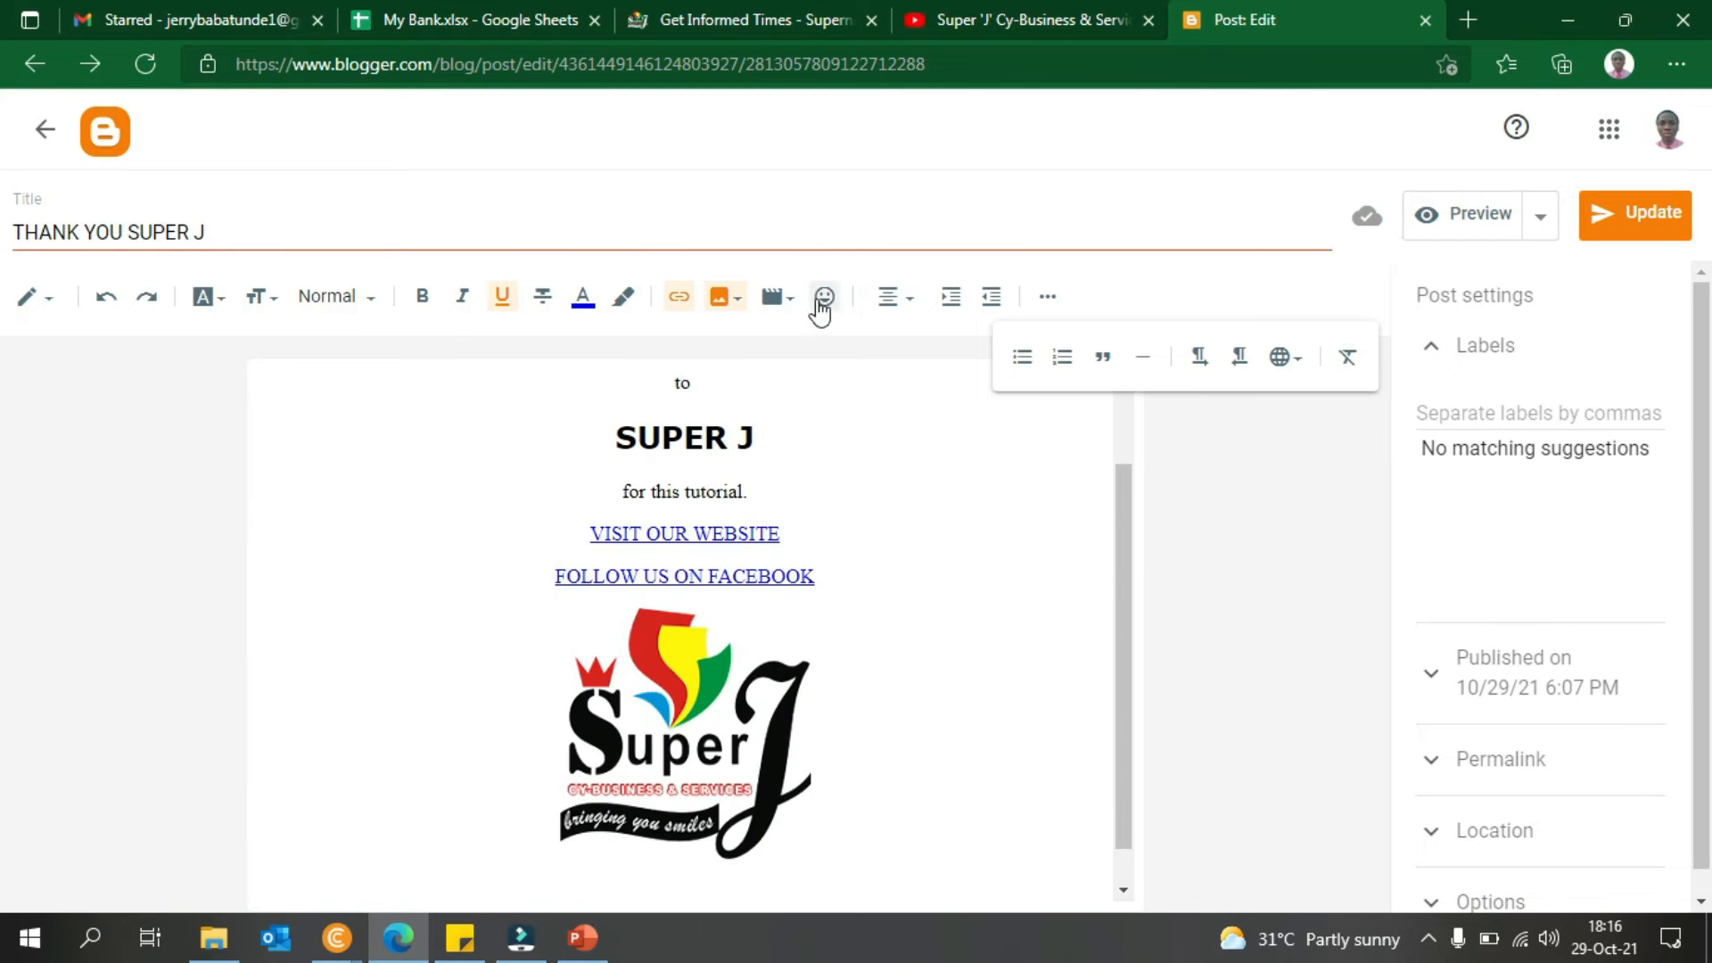
left_click(797, 434)
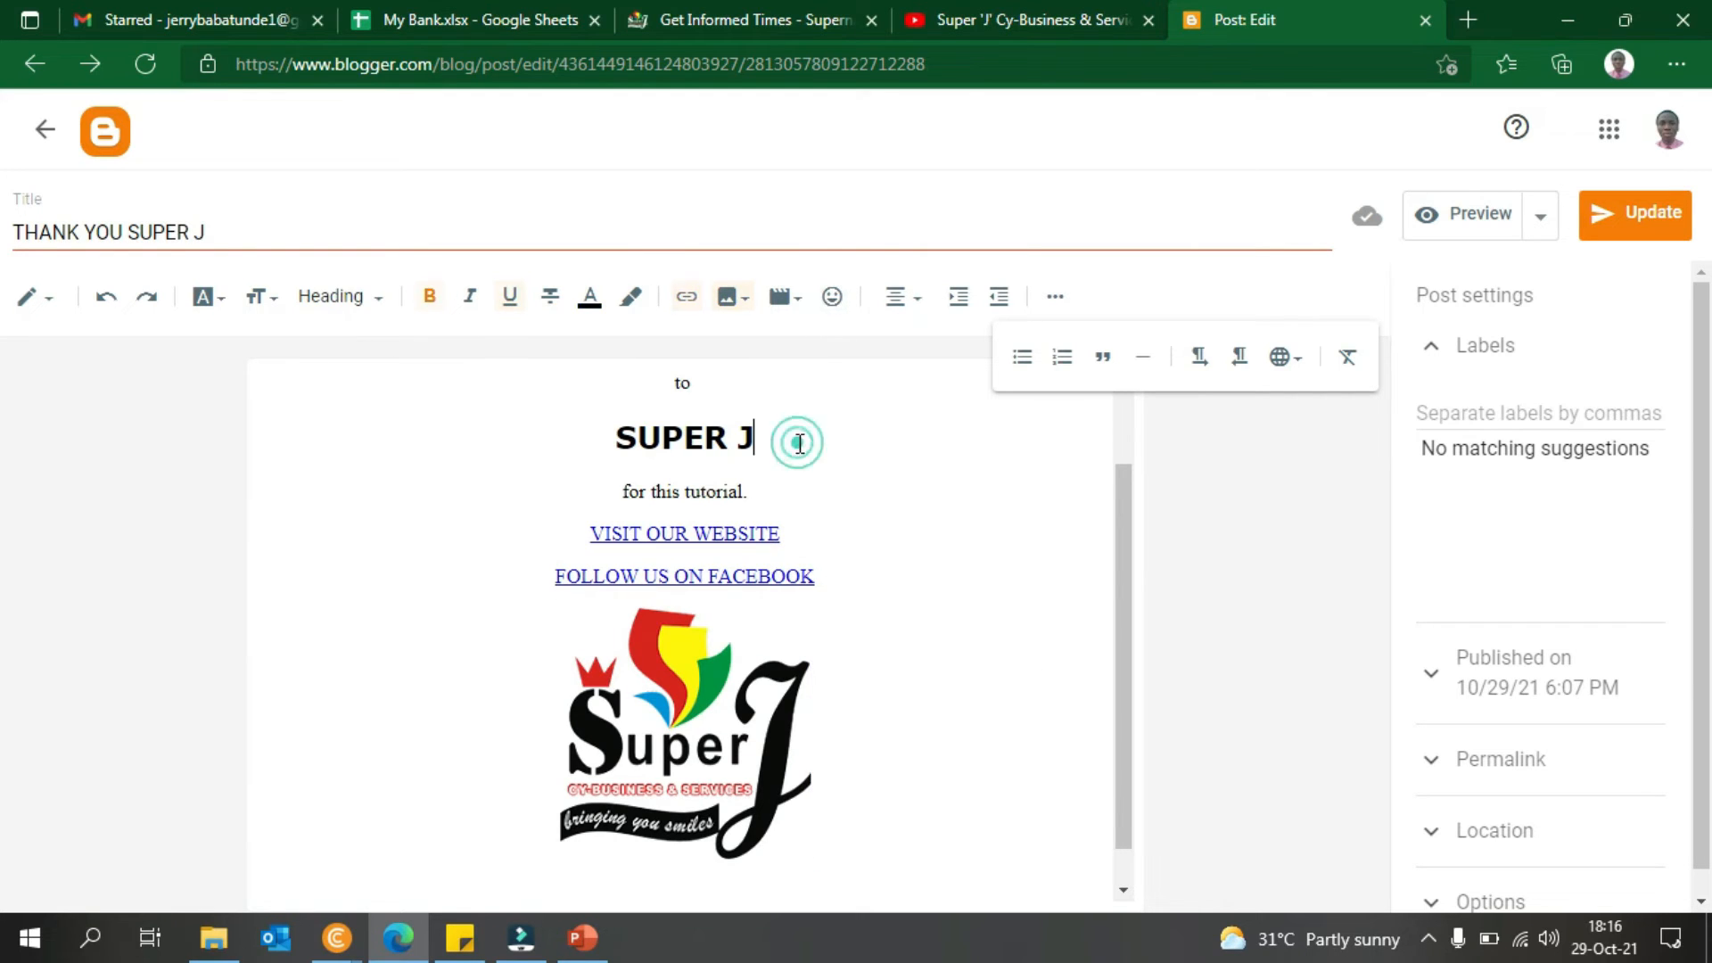
left_click(784, 497)
left_click(848, 297)
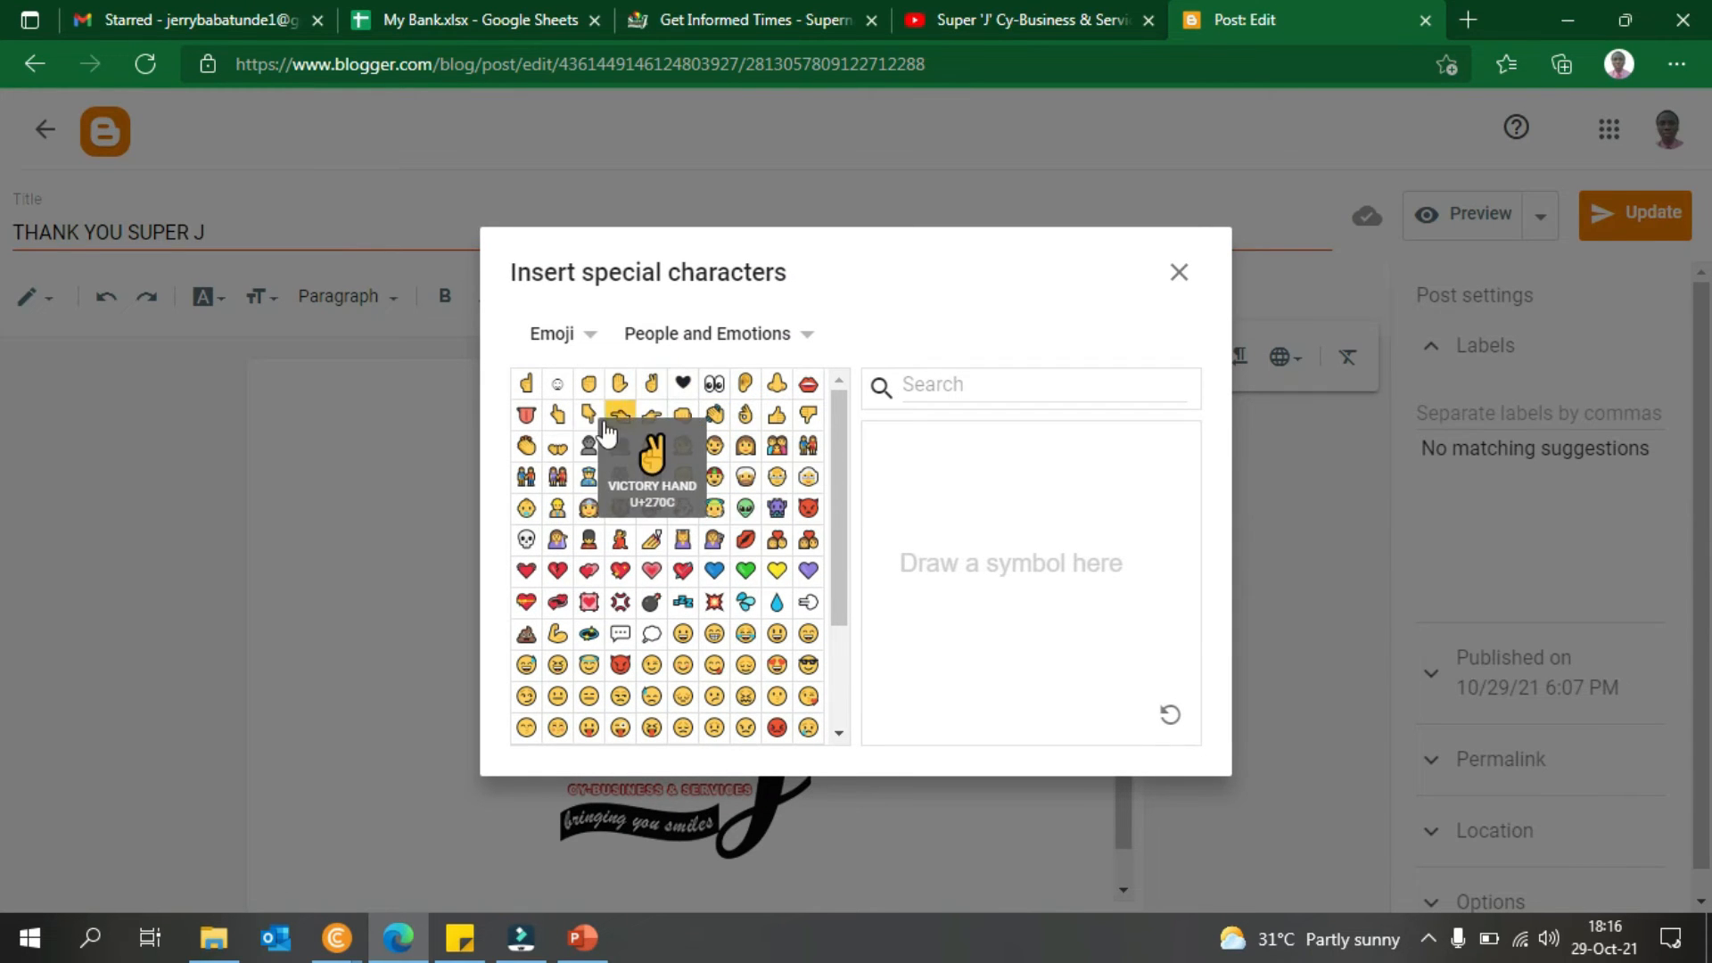
left_click(749, 416)
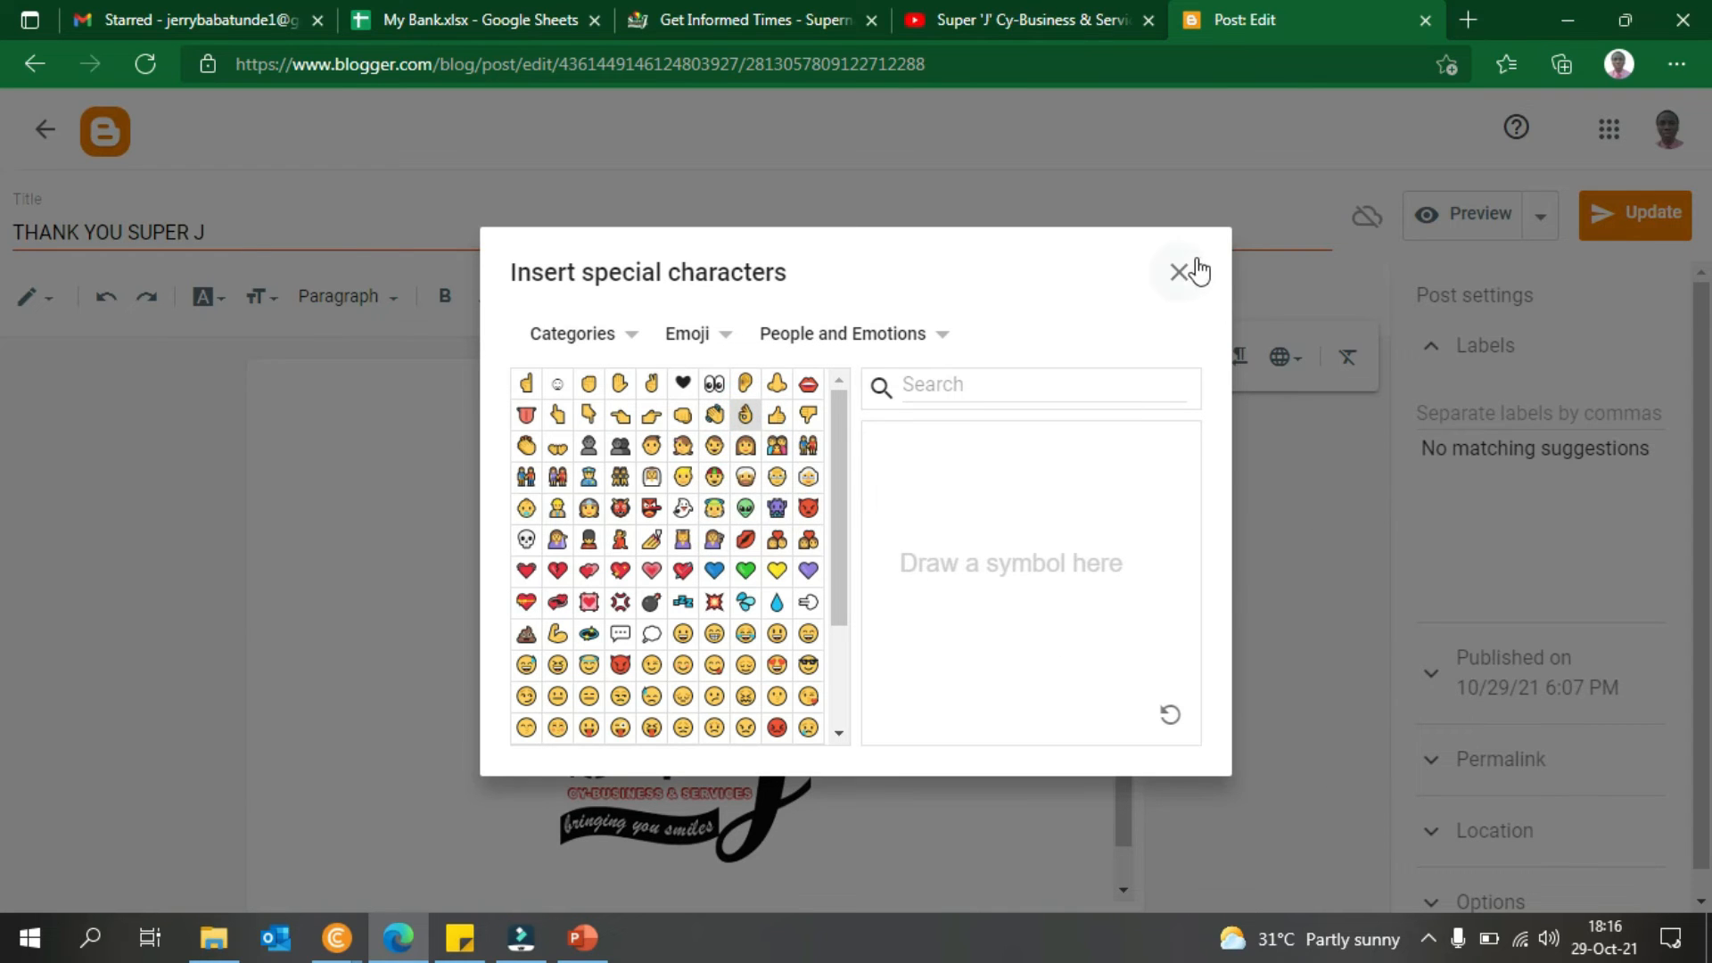
left_click(1178, 271)
left_click(906, 551)
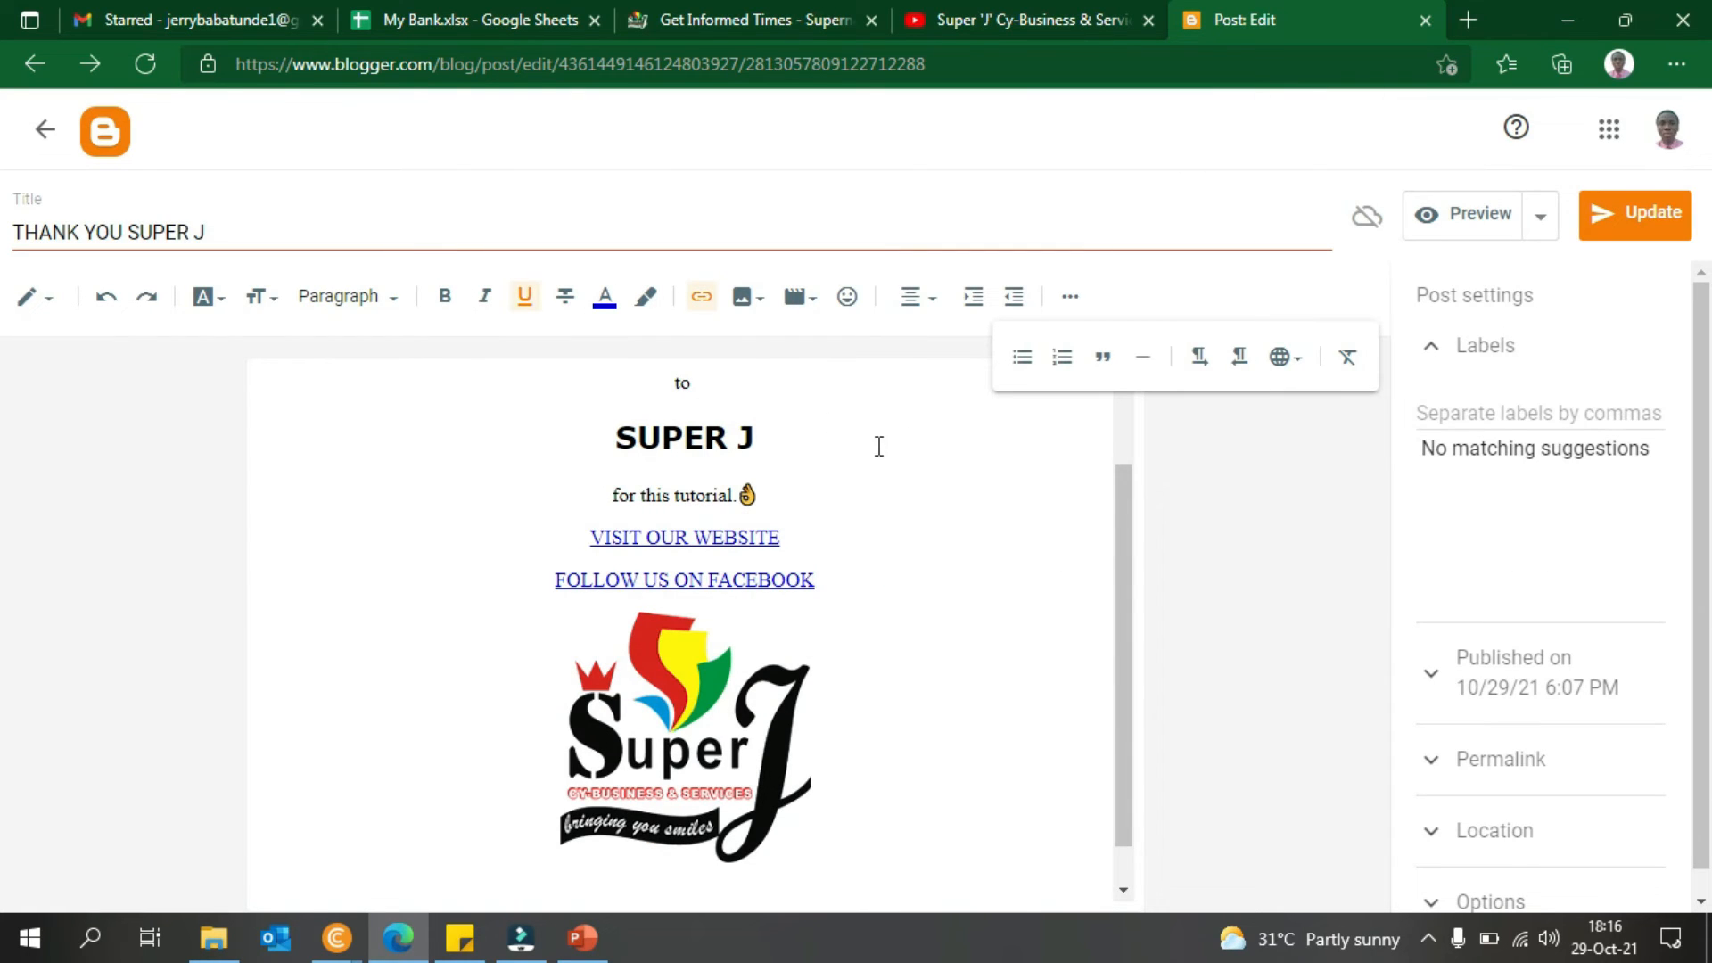
left_click_drag(1121, 556, 1112, 436)
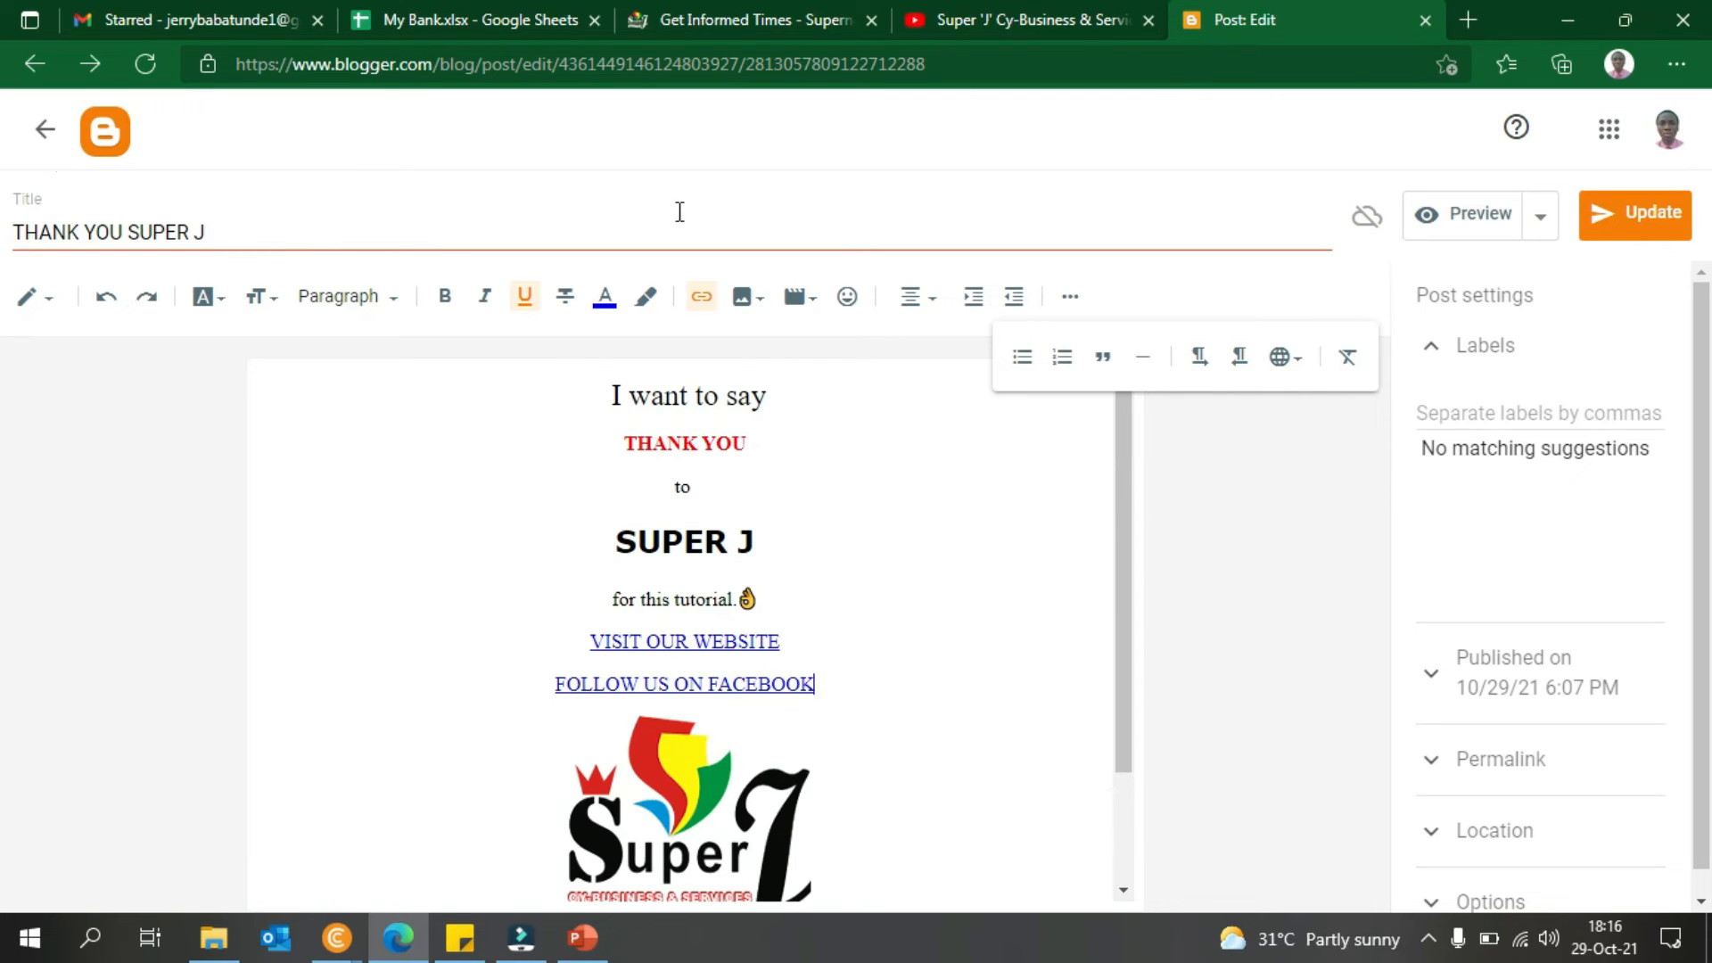
- Update the post, then copy its permalink address from Post settings
left_click(1671, 248)
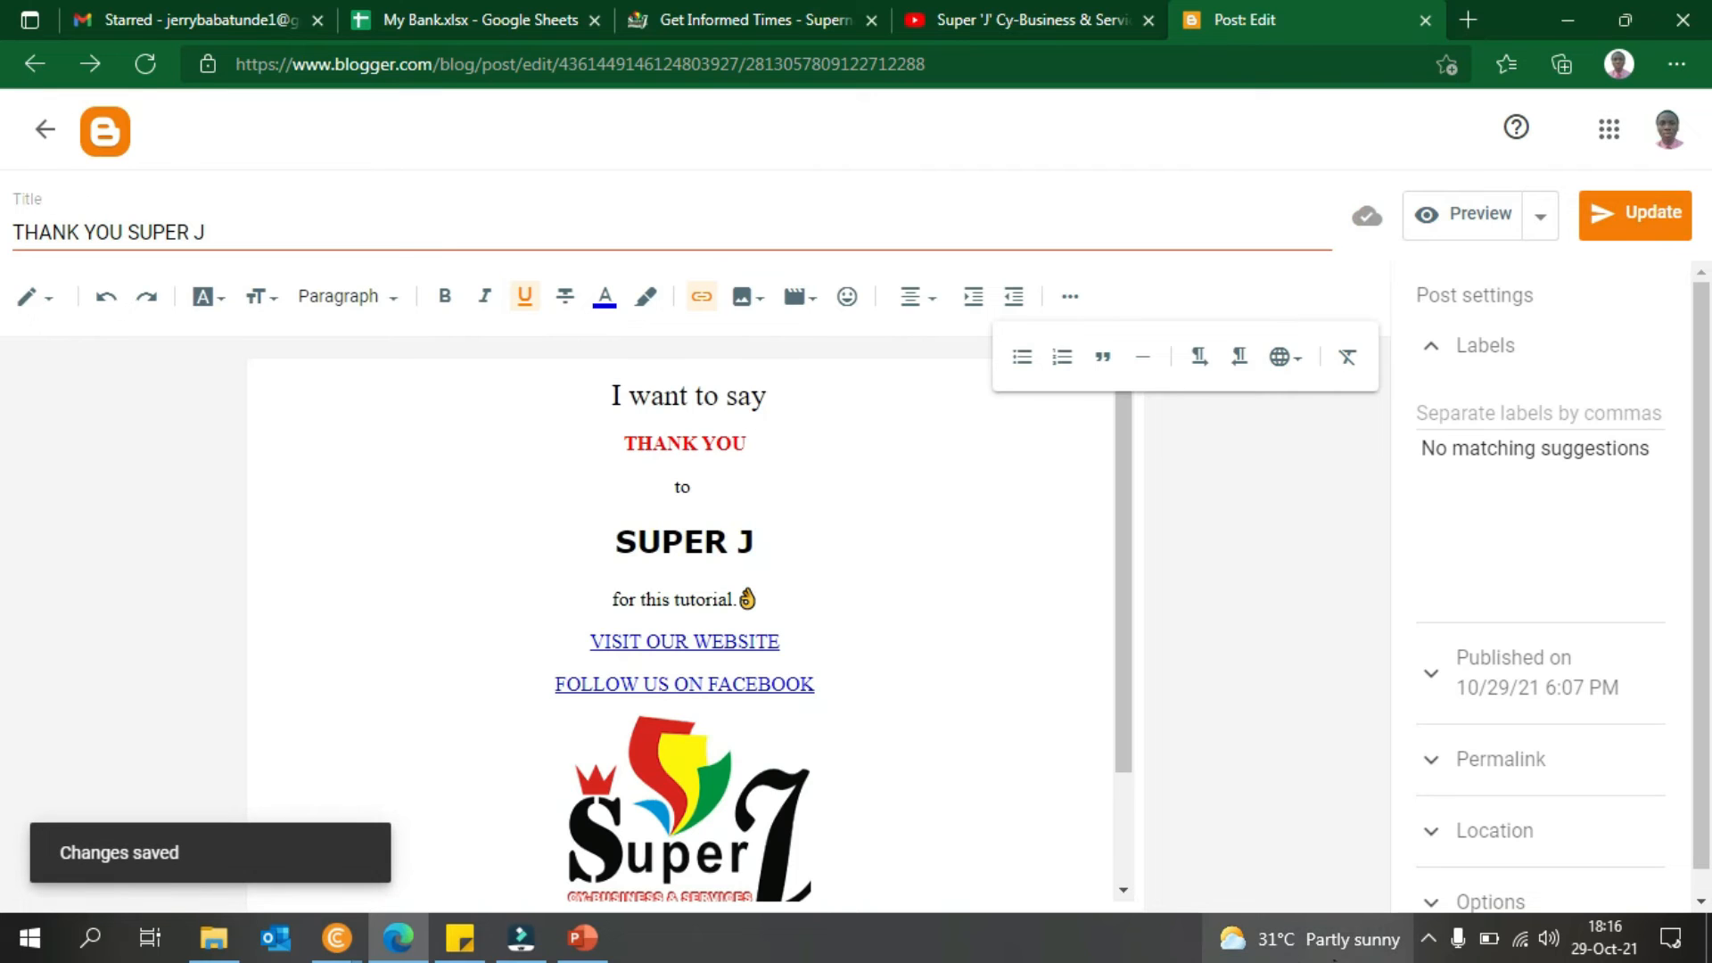
left_click(1522, 769)
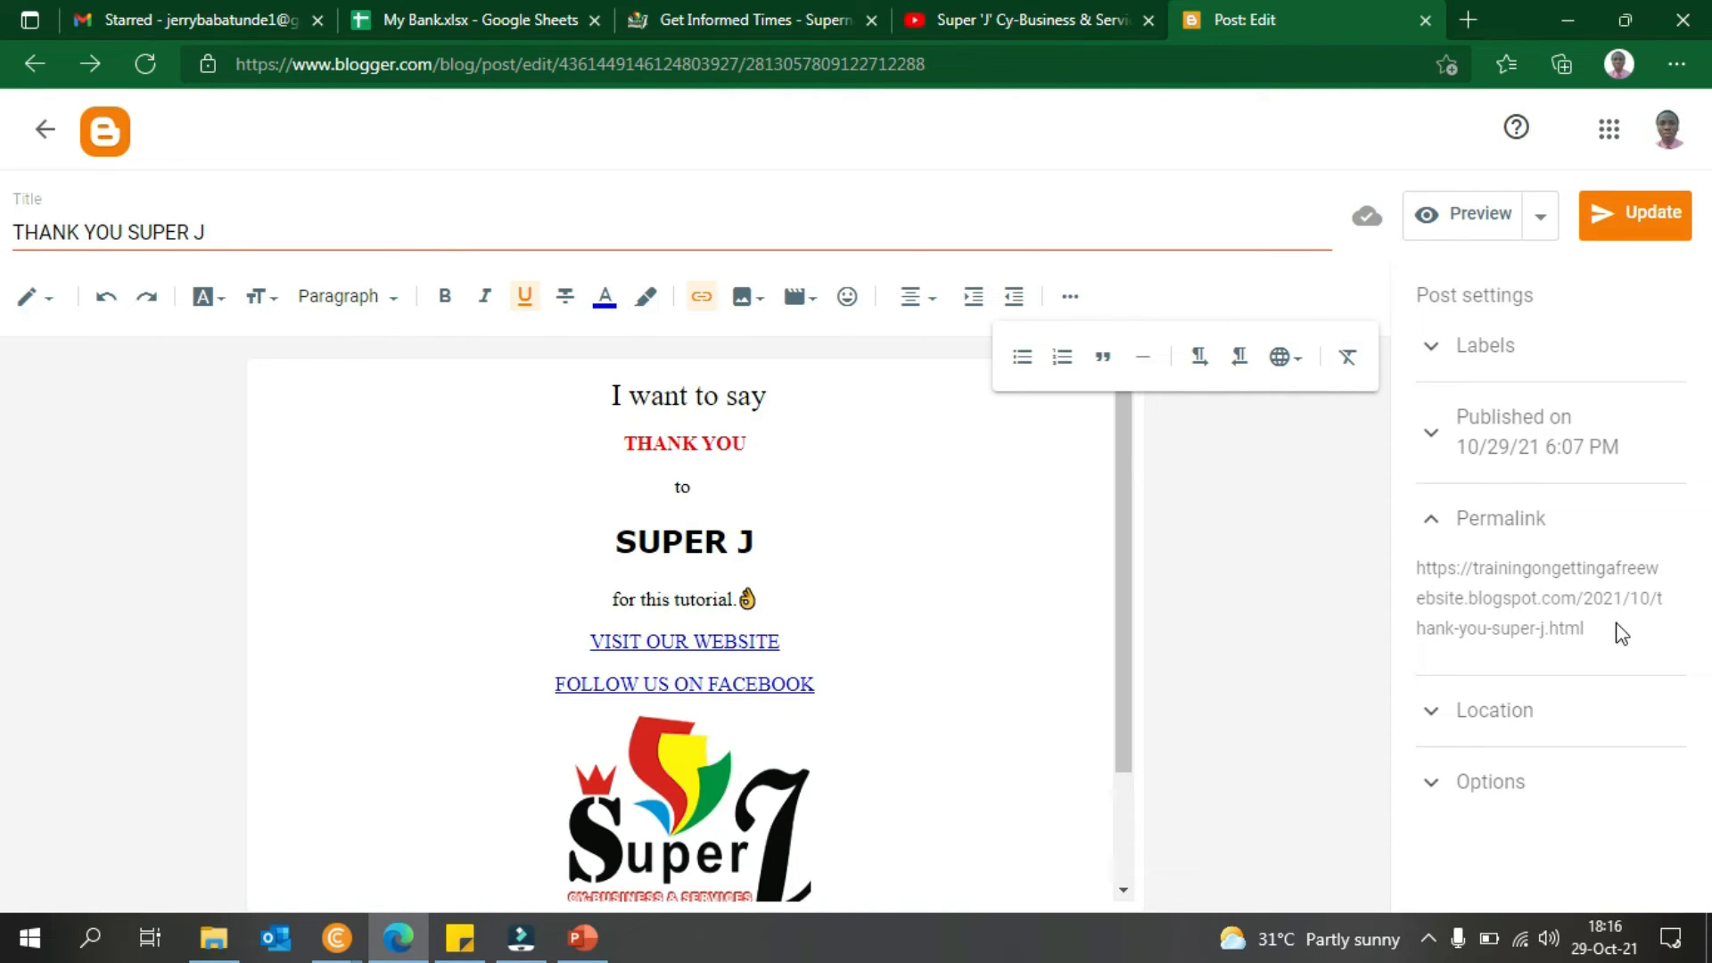
left_click_drag(1612, 628, 1427, 569)
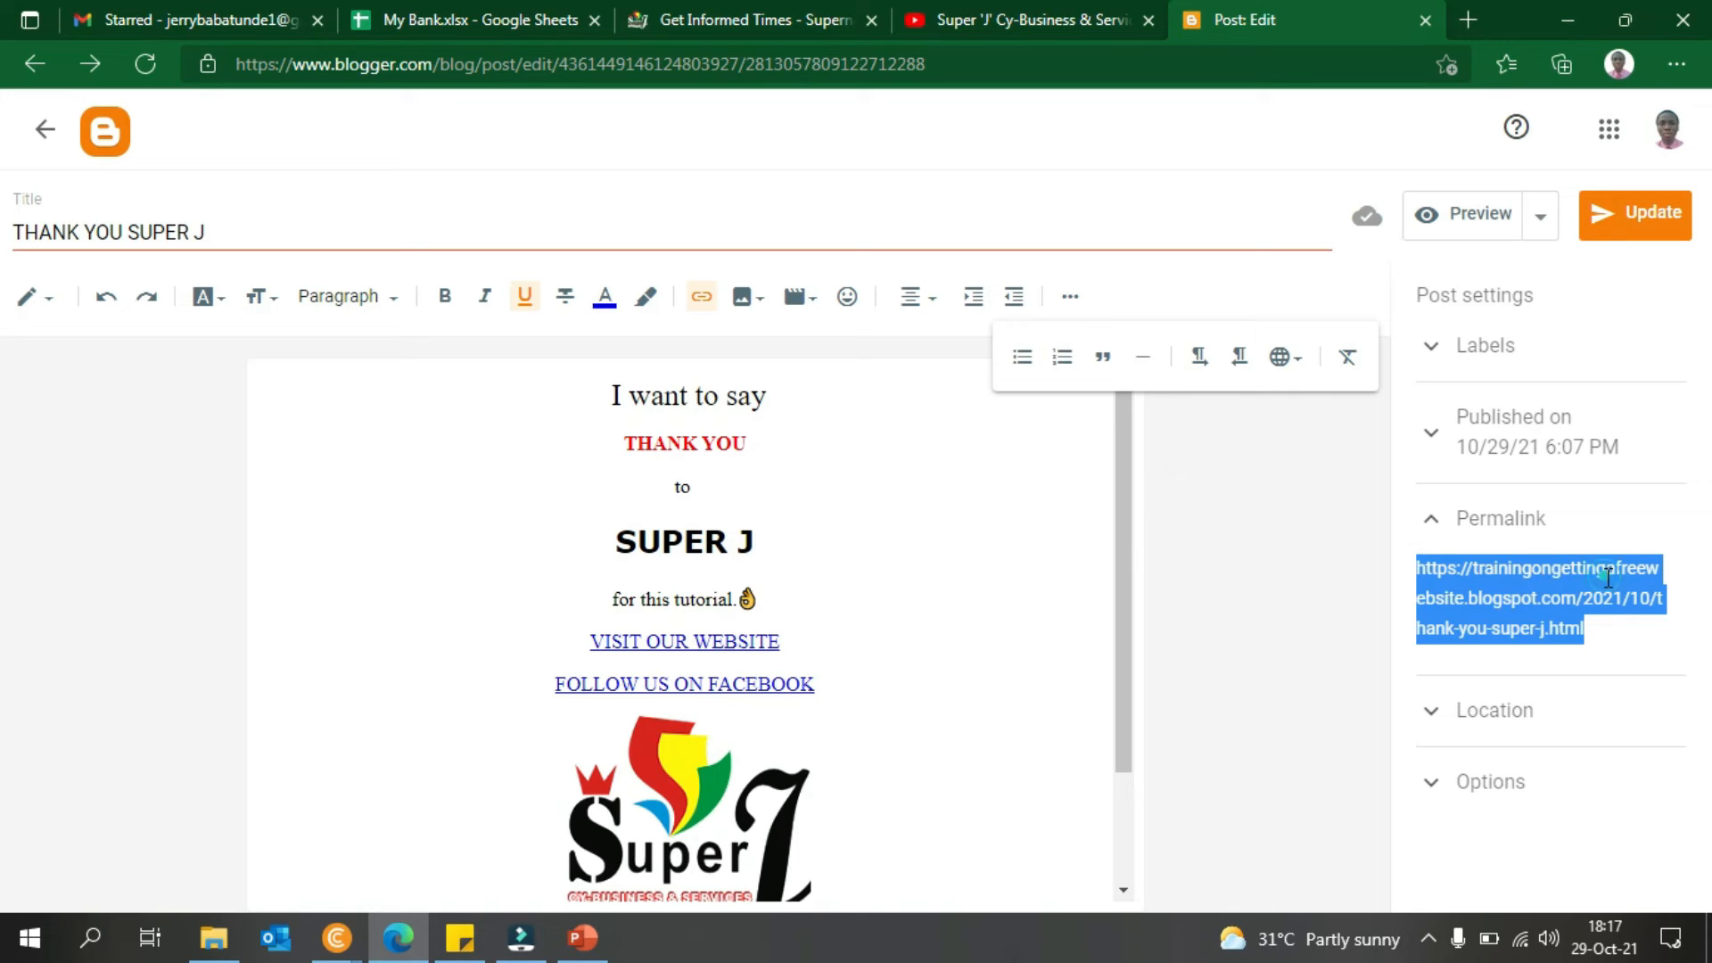
right_click(1562, 614)
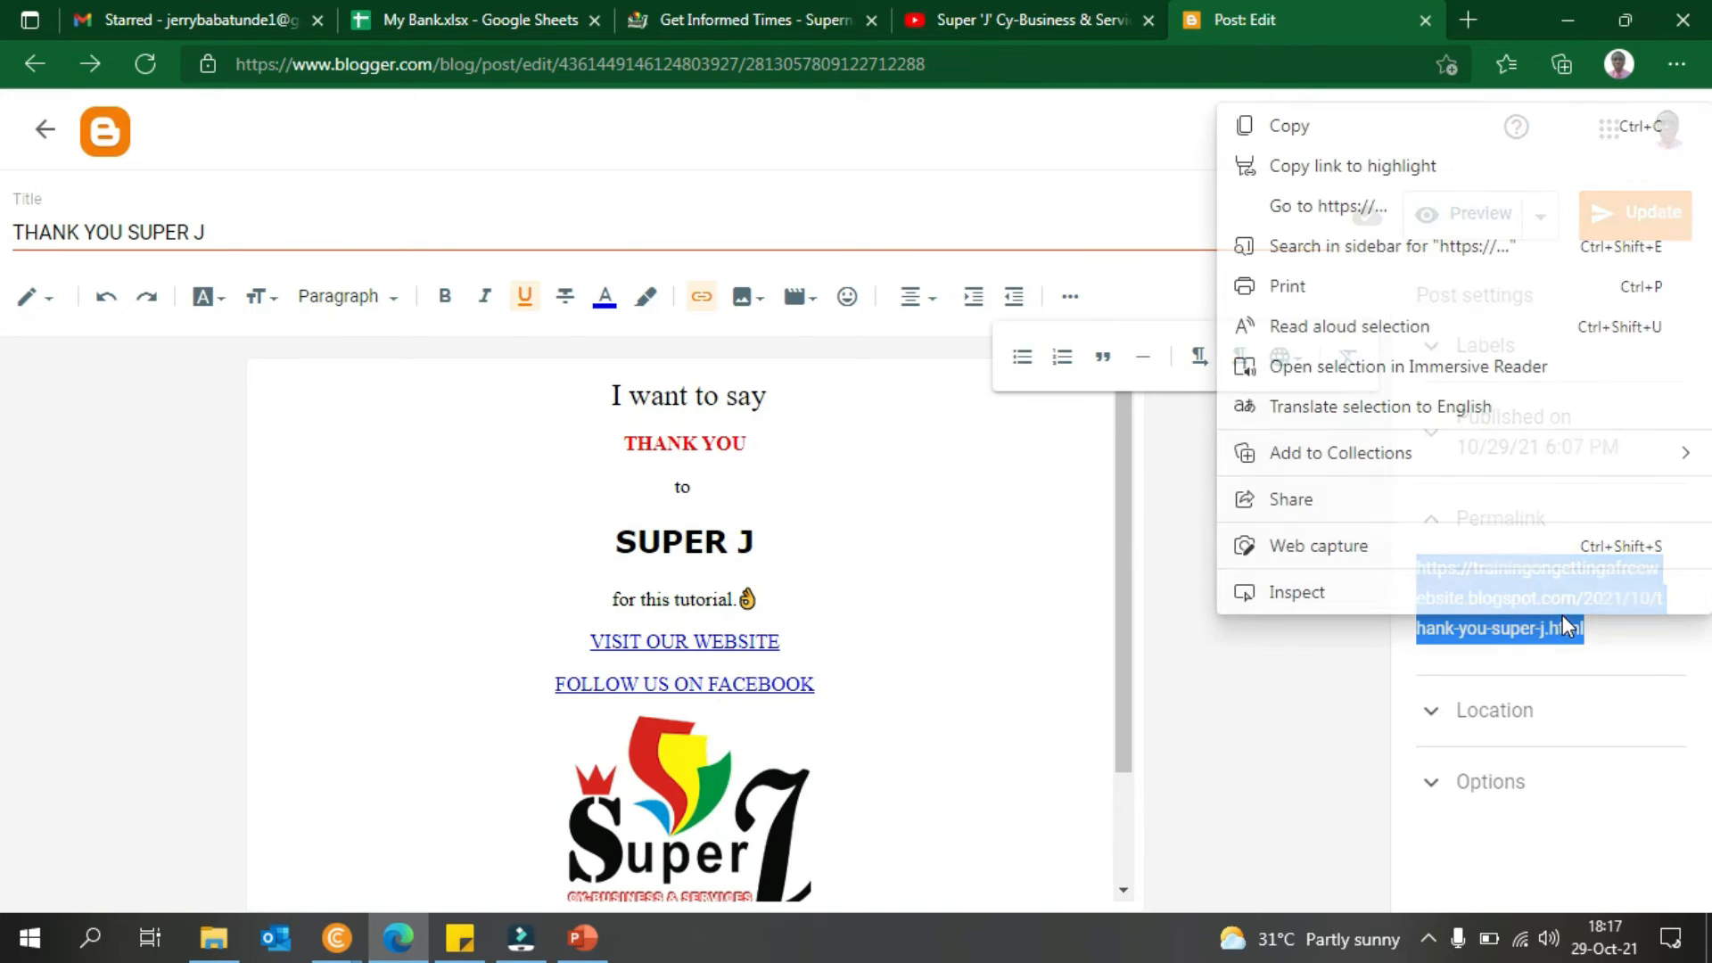
left_click(1399, 134)
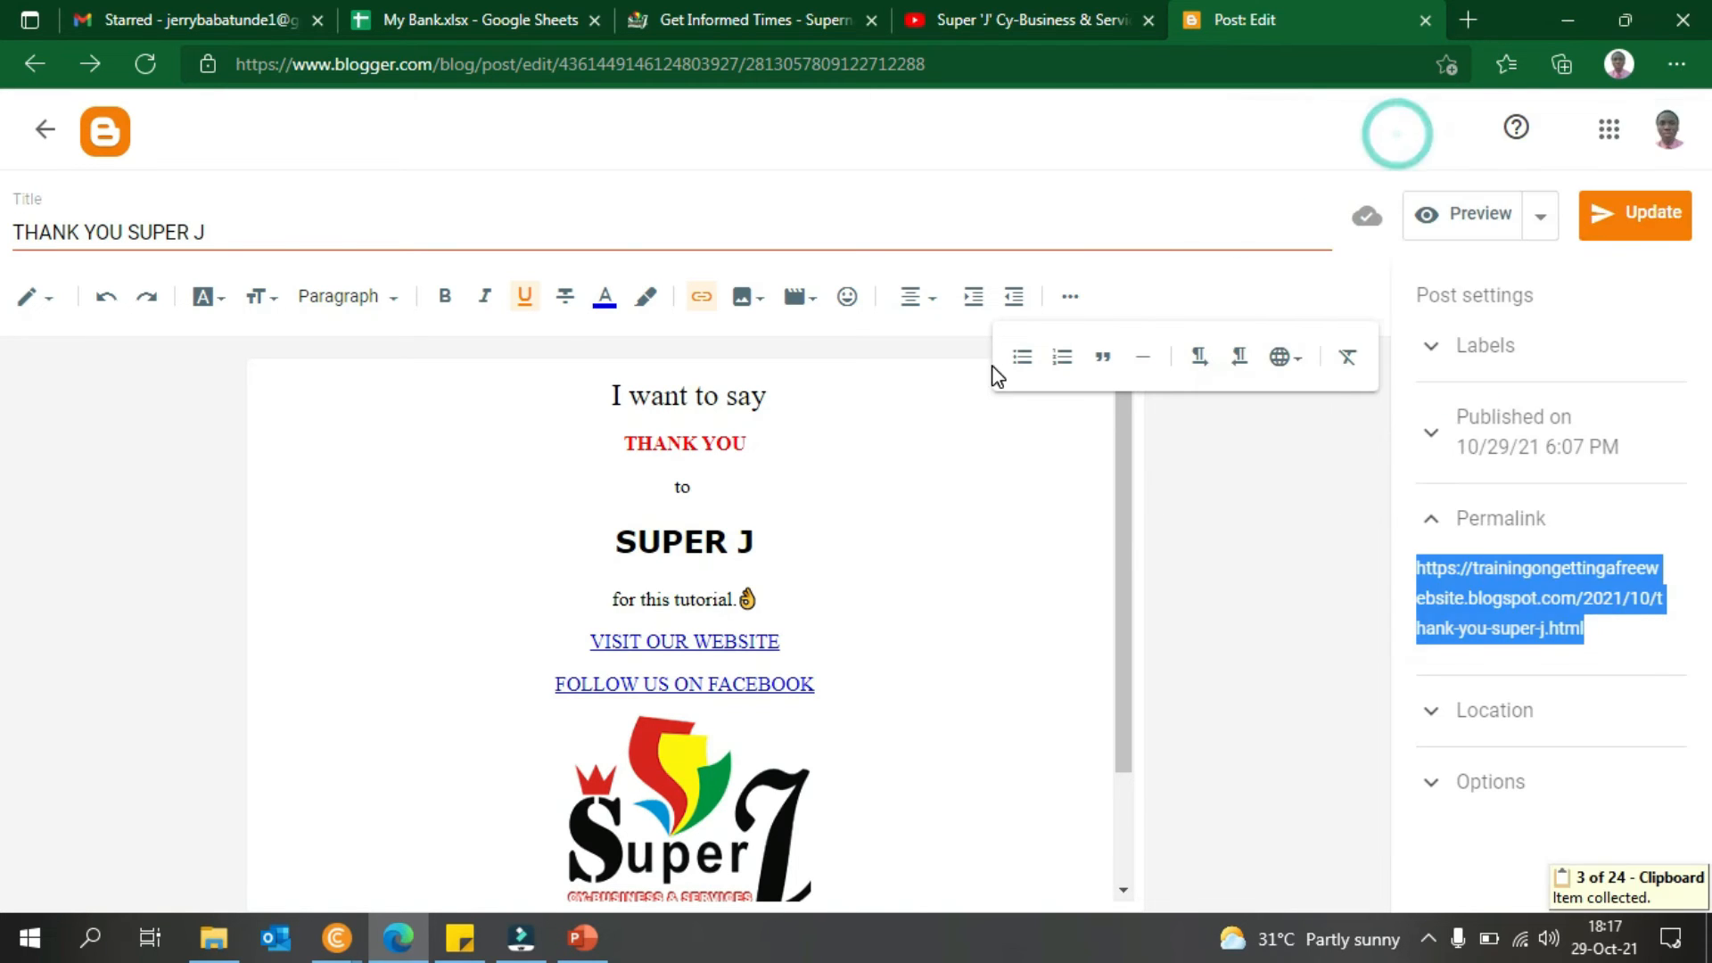
- Load the copied post permalink in Chrome's address bar
mouse_move(336, 937)
left_click(440, 878)
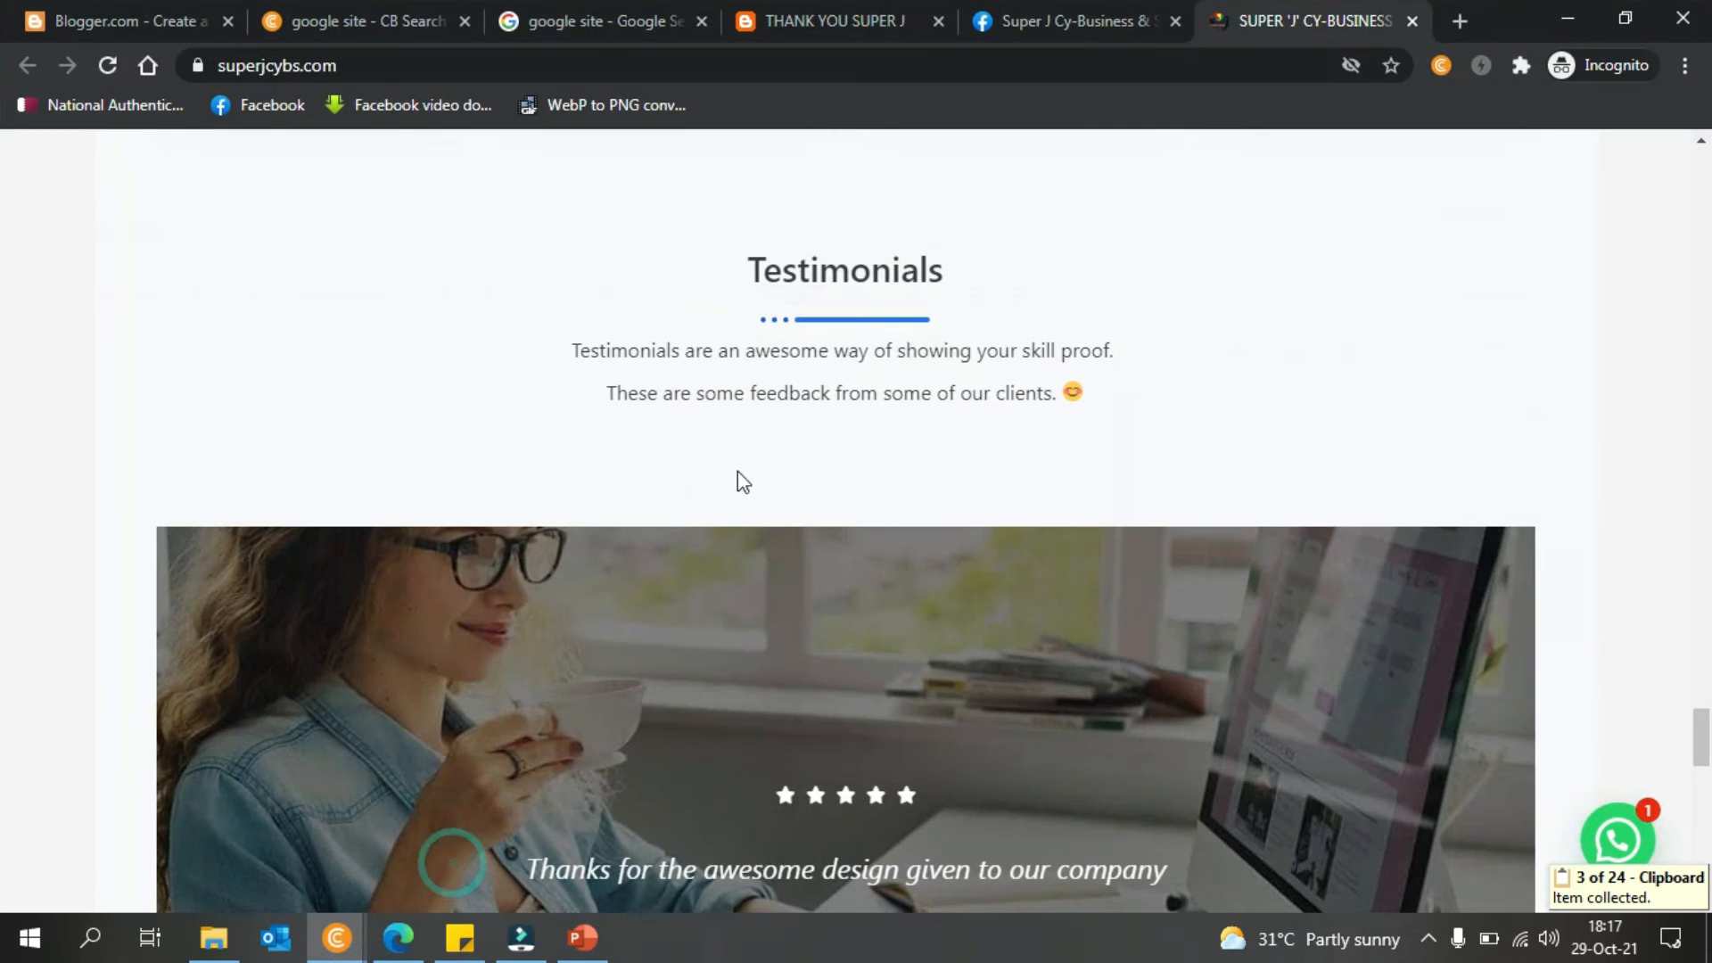
left_click(1218, 55)
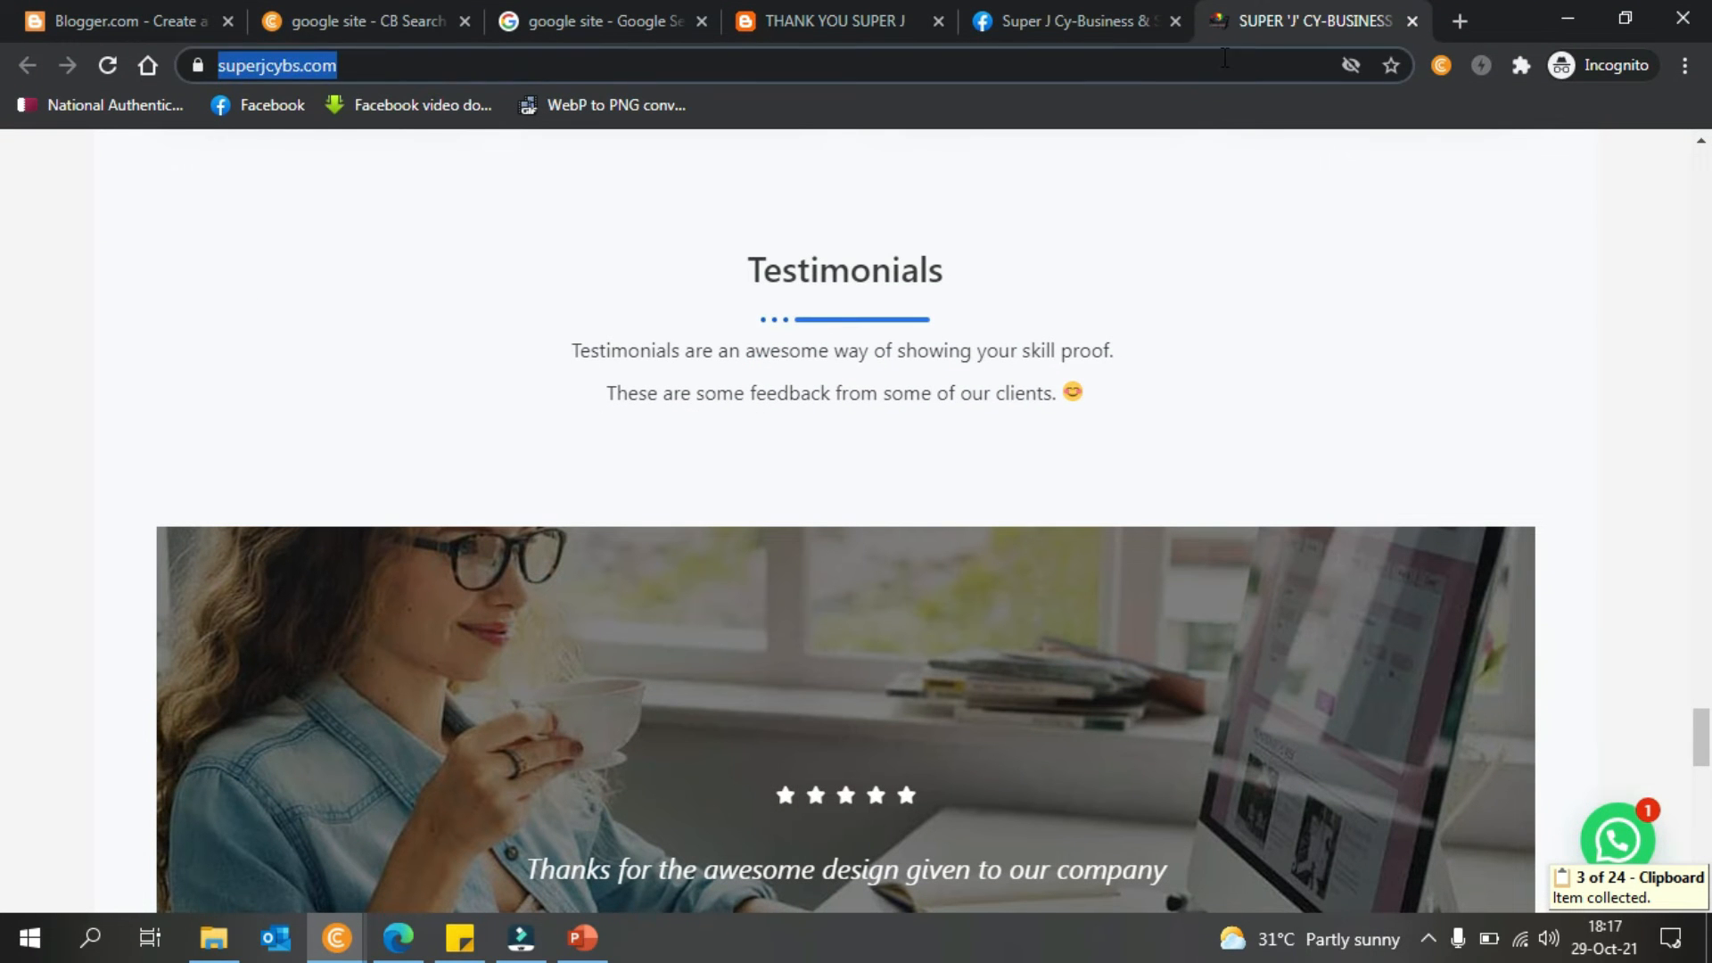
key("ctrl+v")
key("Return")
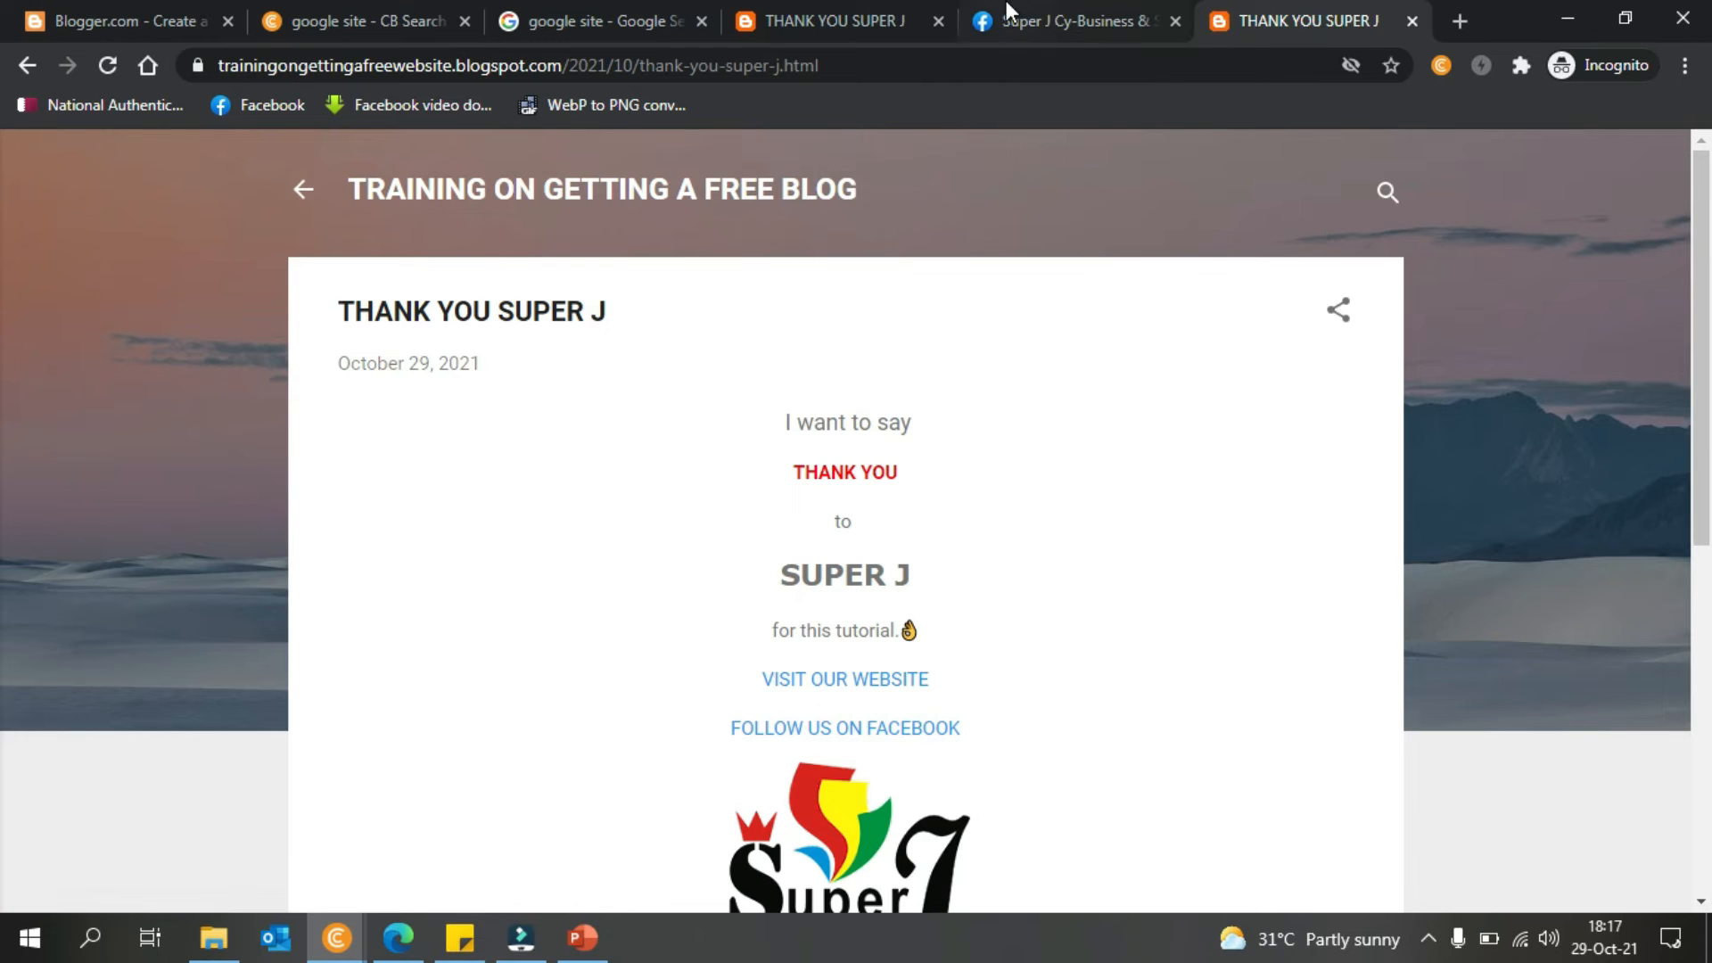
- Copy the blog's home address from the other post tab and load it in this tab
left_click(878, 25)
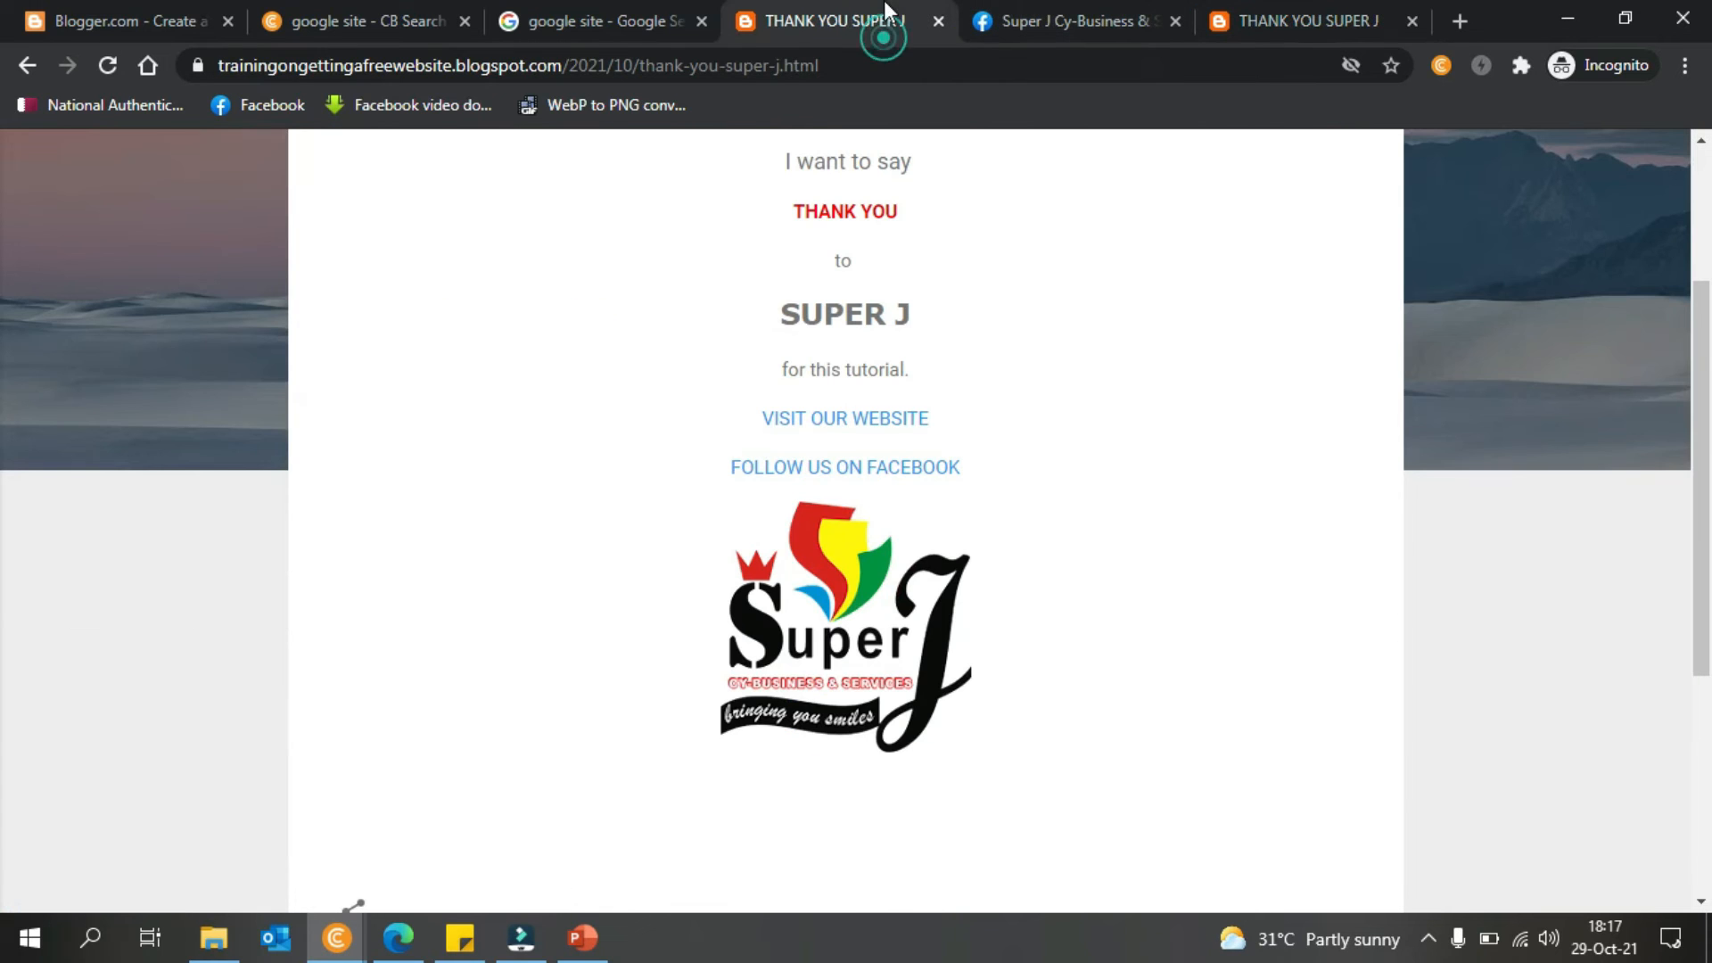
left_click(554, 68)
left_click(557, 66)
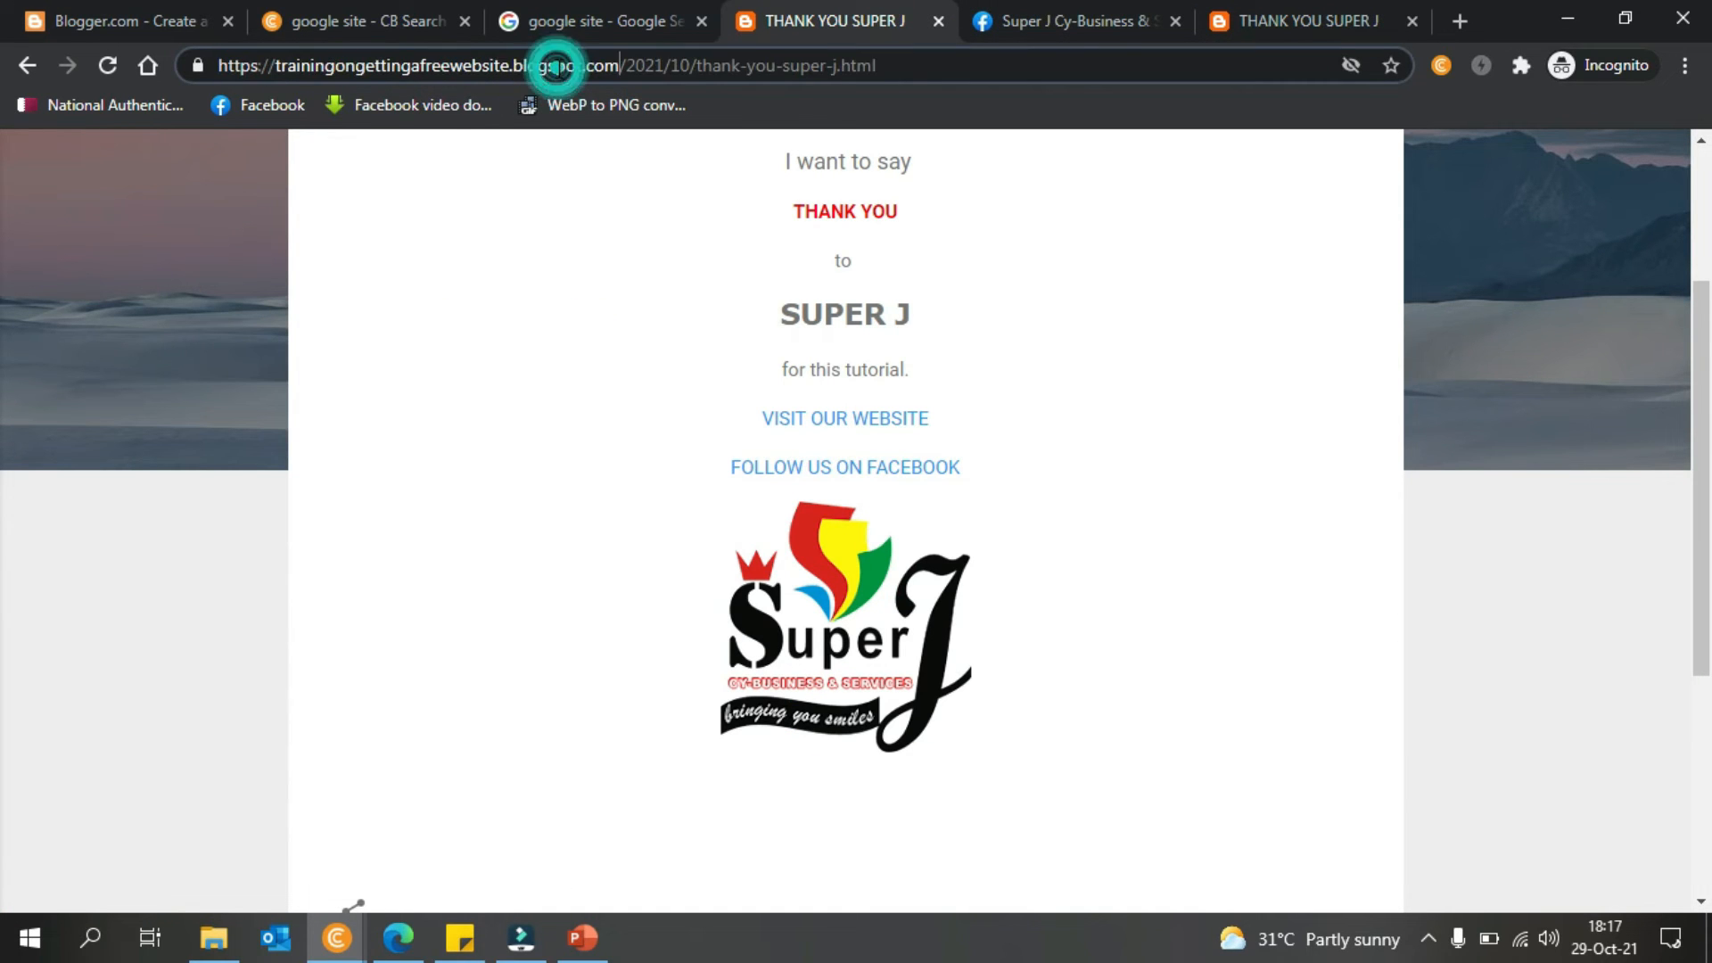
left_click_drag(615, 67, 105, 80)
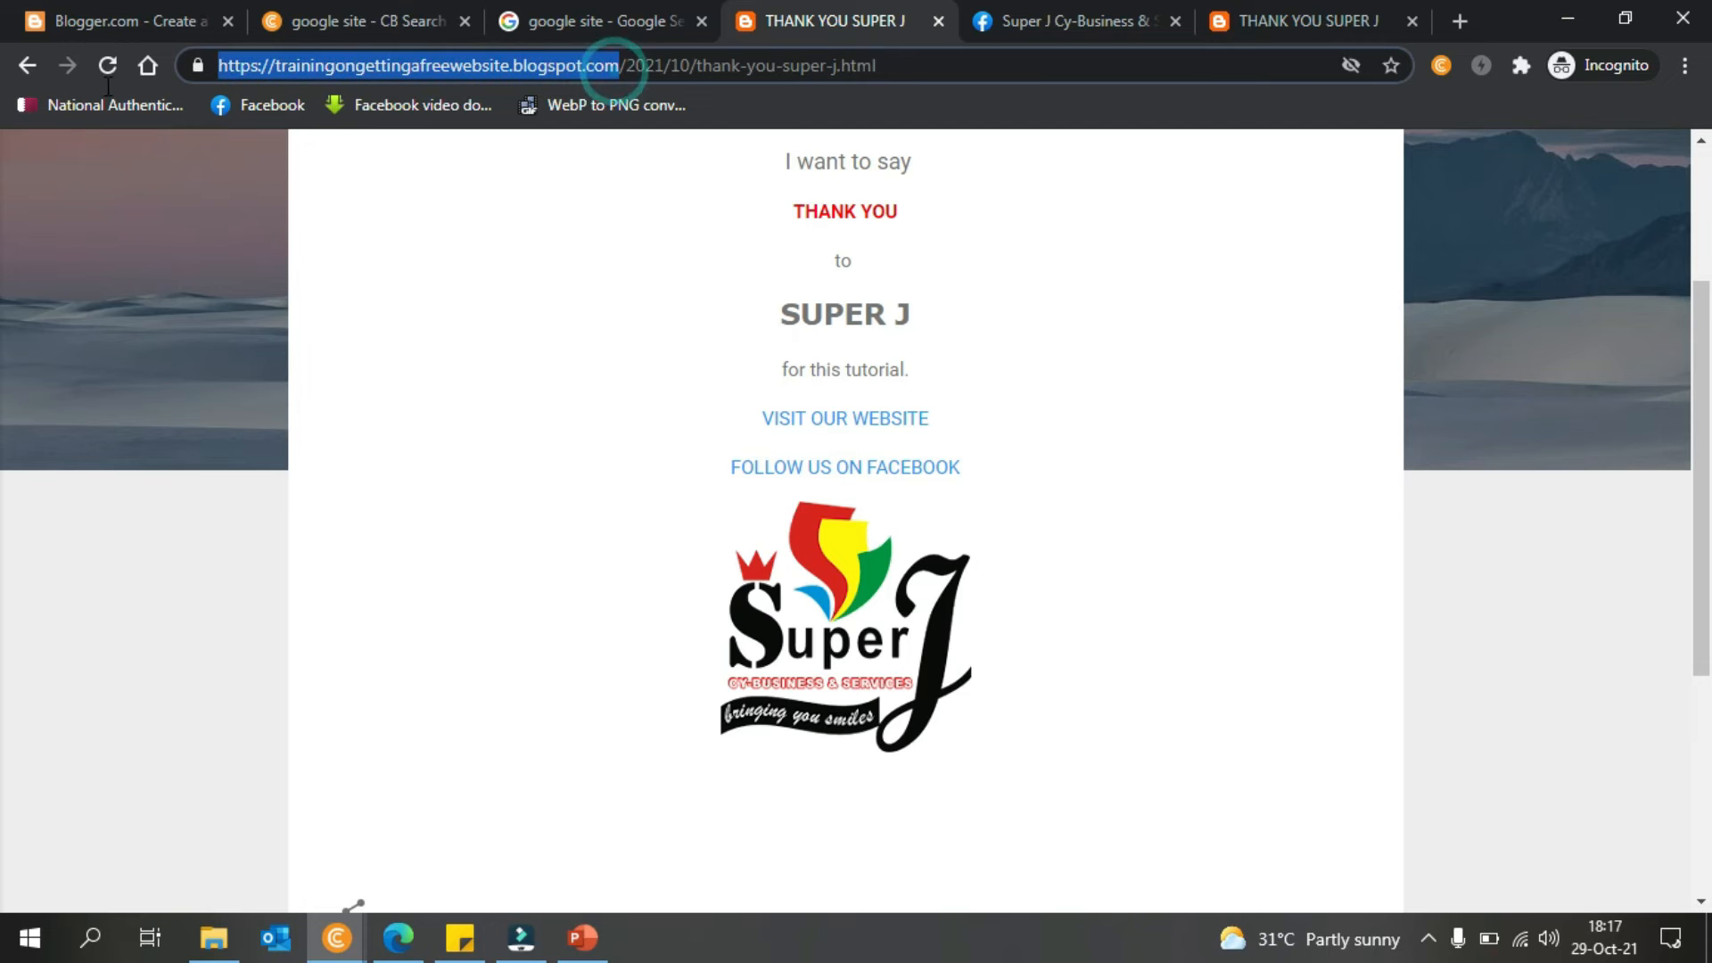
key("ctrl+c")
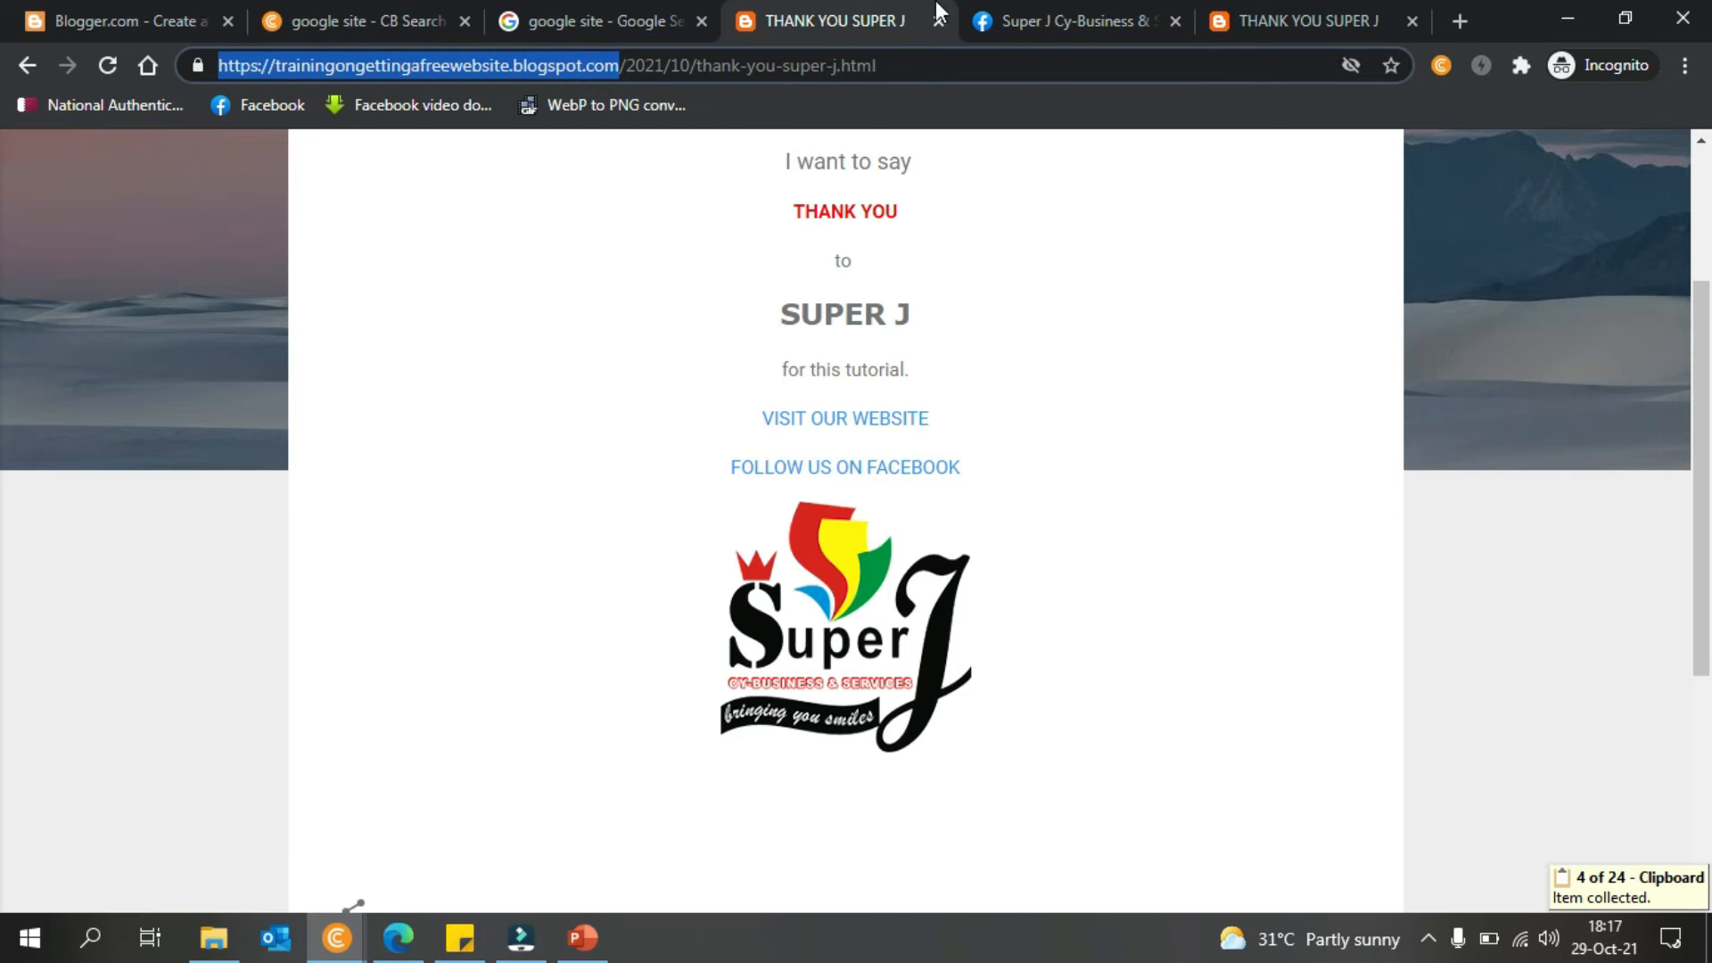
left_click(1293, 21)
left_click(1161, 68)
key("ctrl+v")
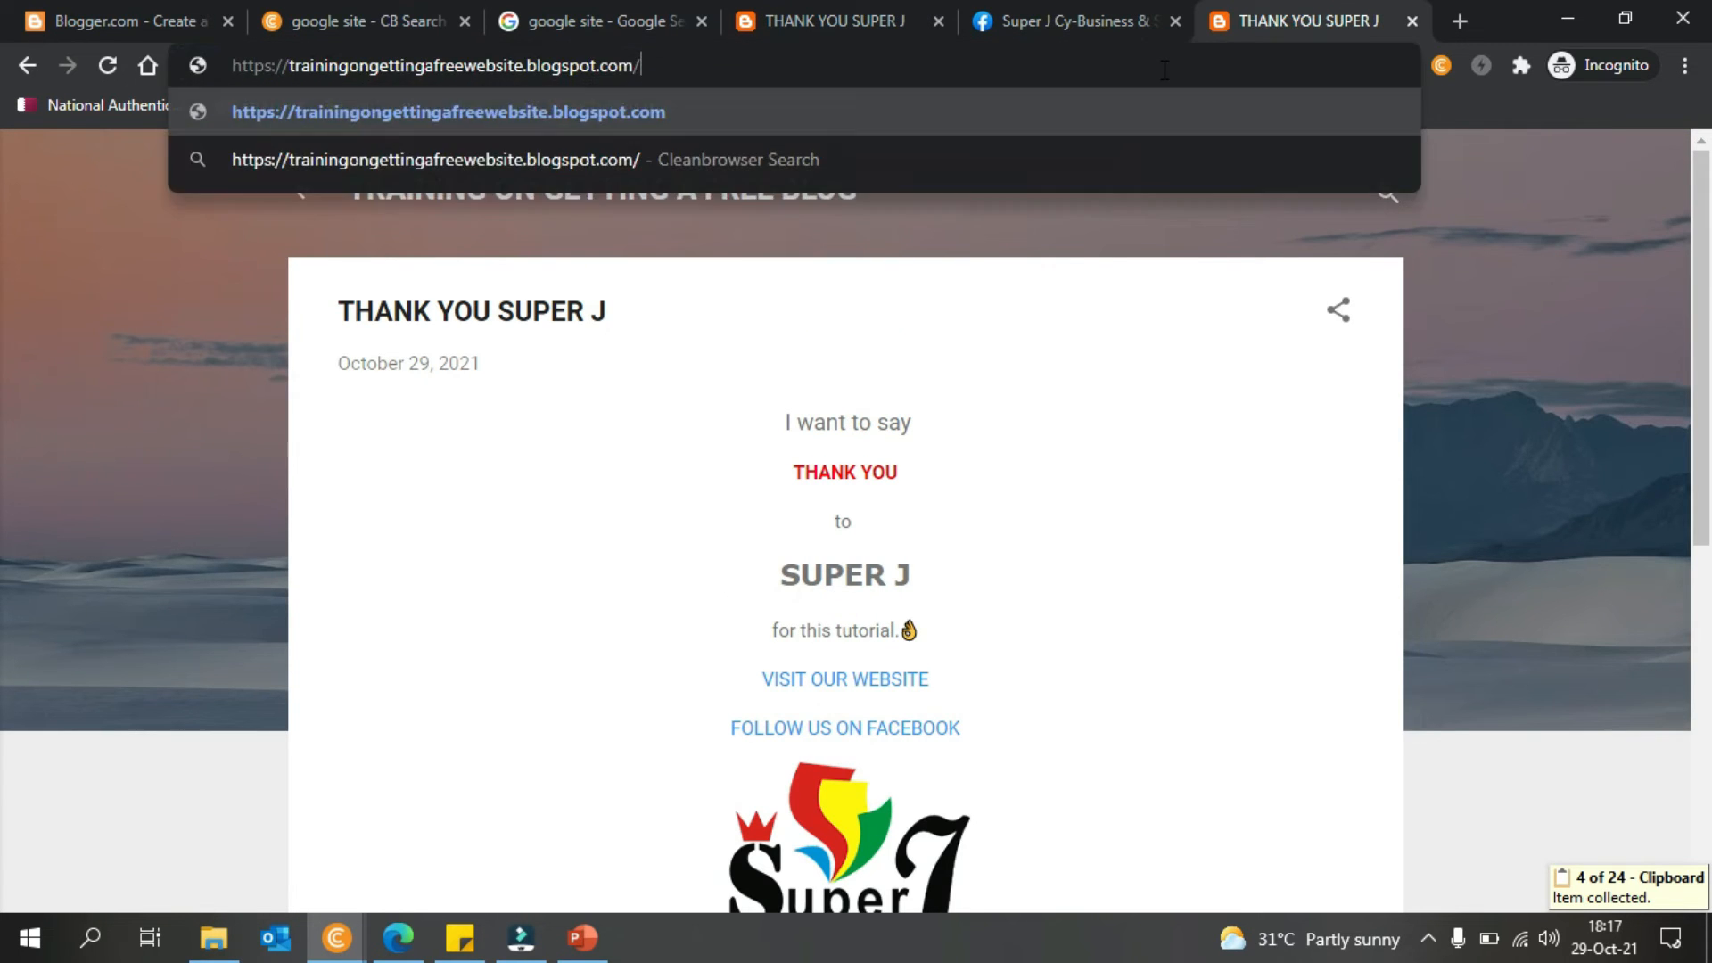
key("Return")
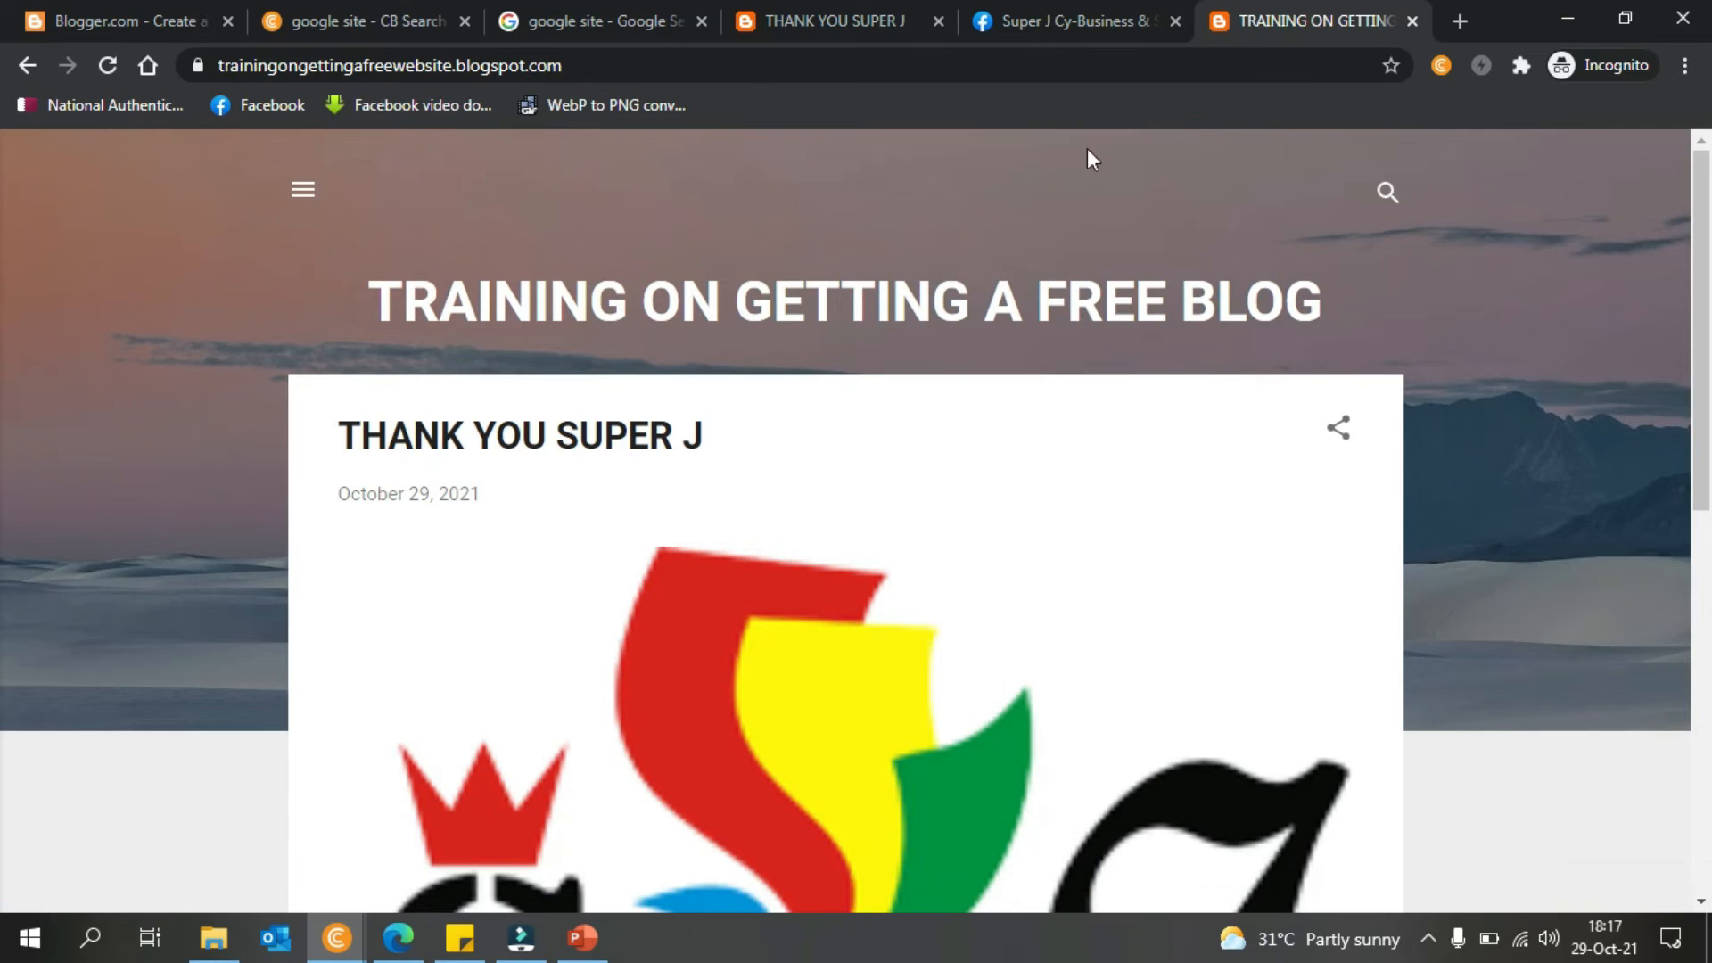
- Scroll the blog home page and open the full THANK YOU SUPER J post via READ MORE
scroll(3, 604, "down", 10)
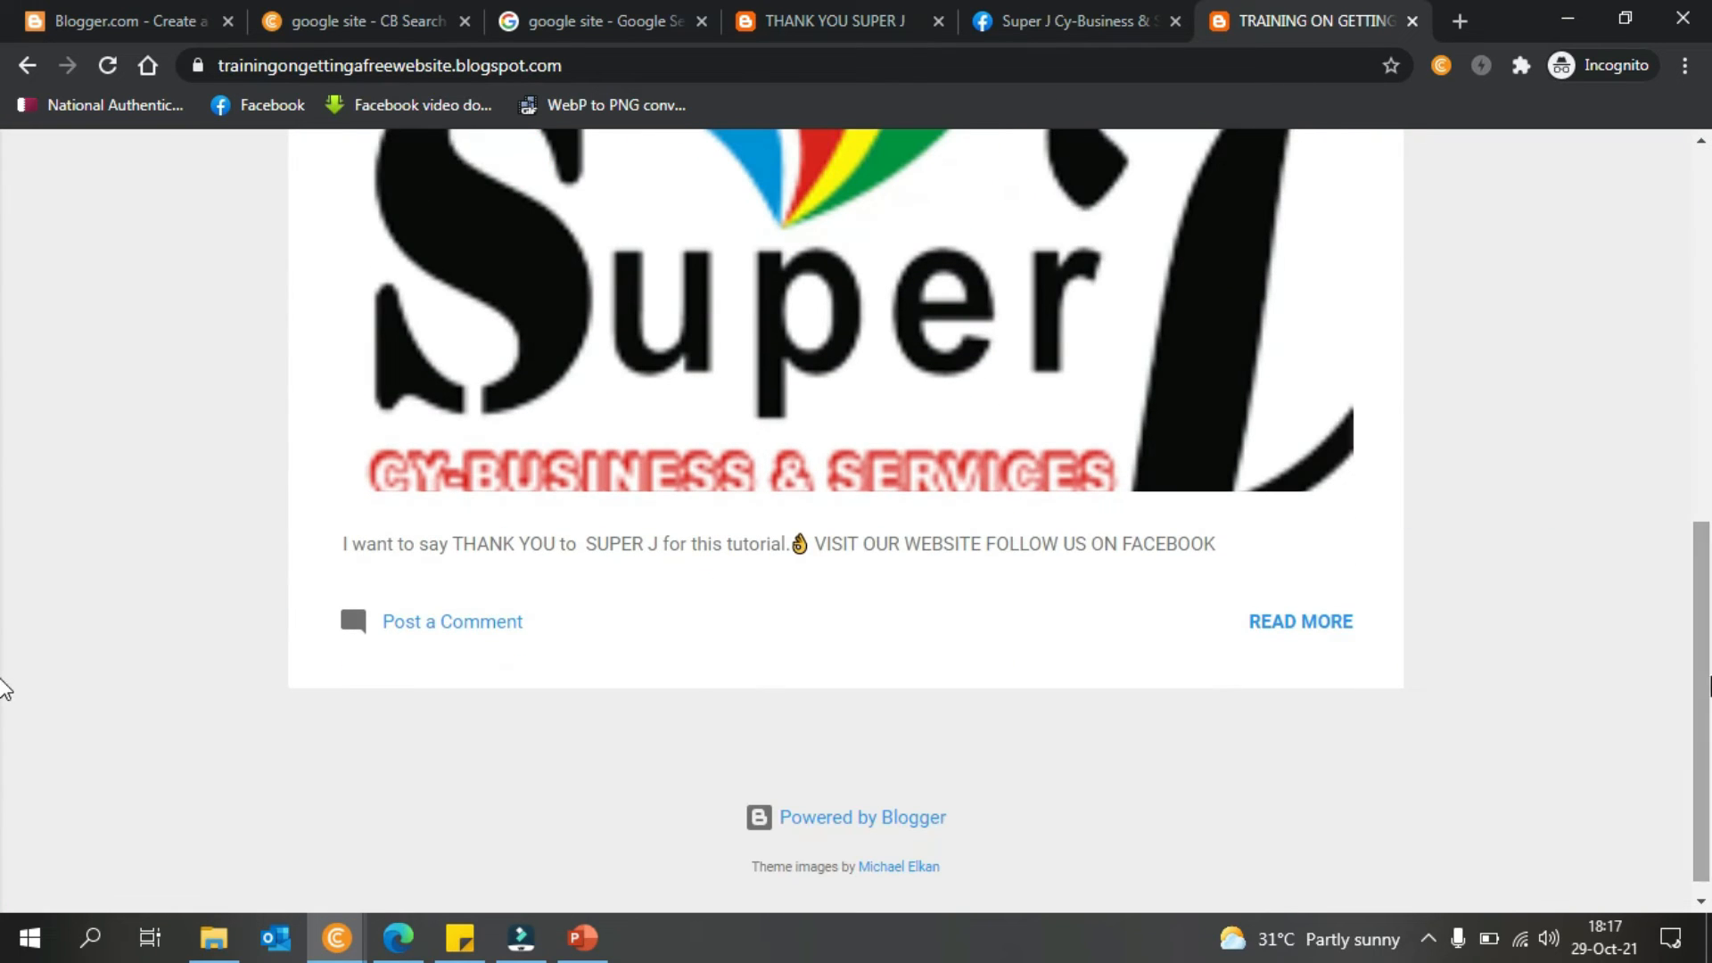
left_click(1221, 548)
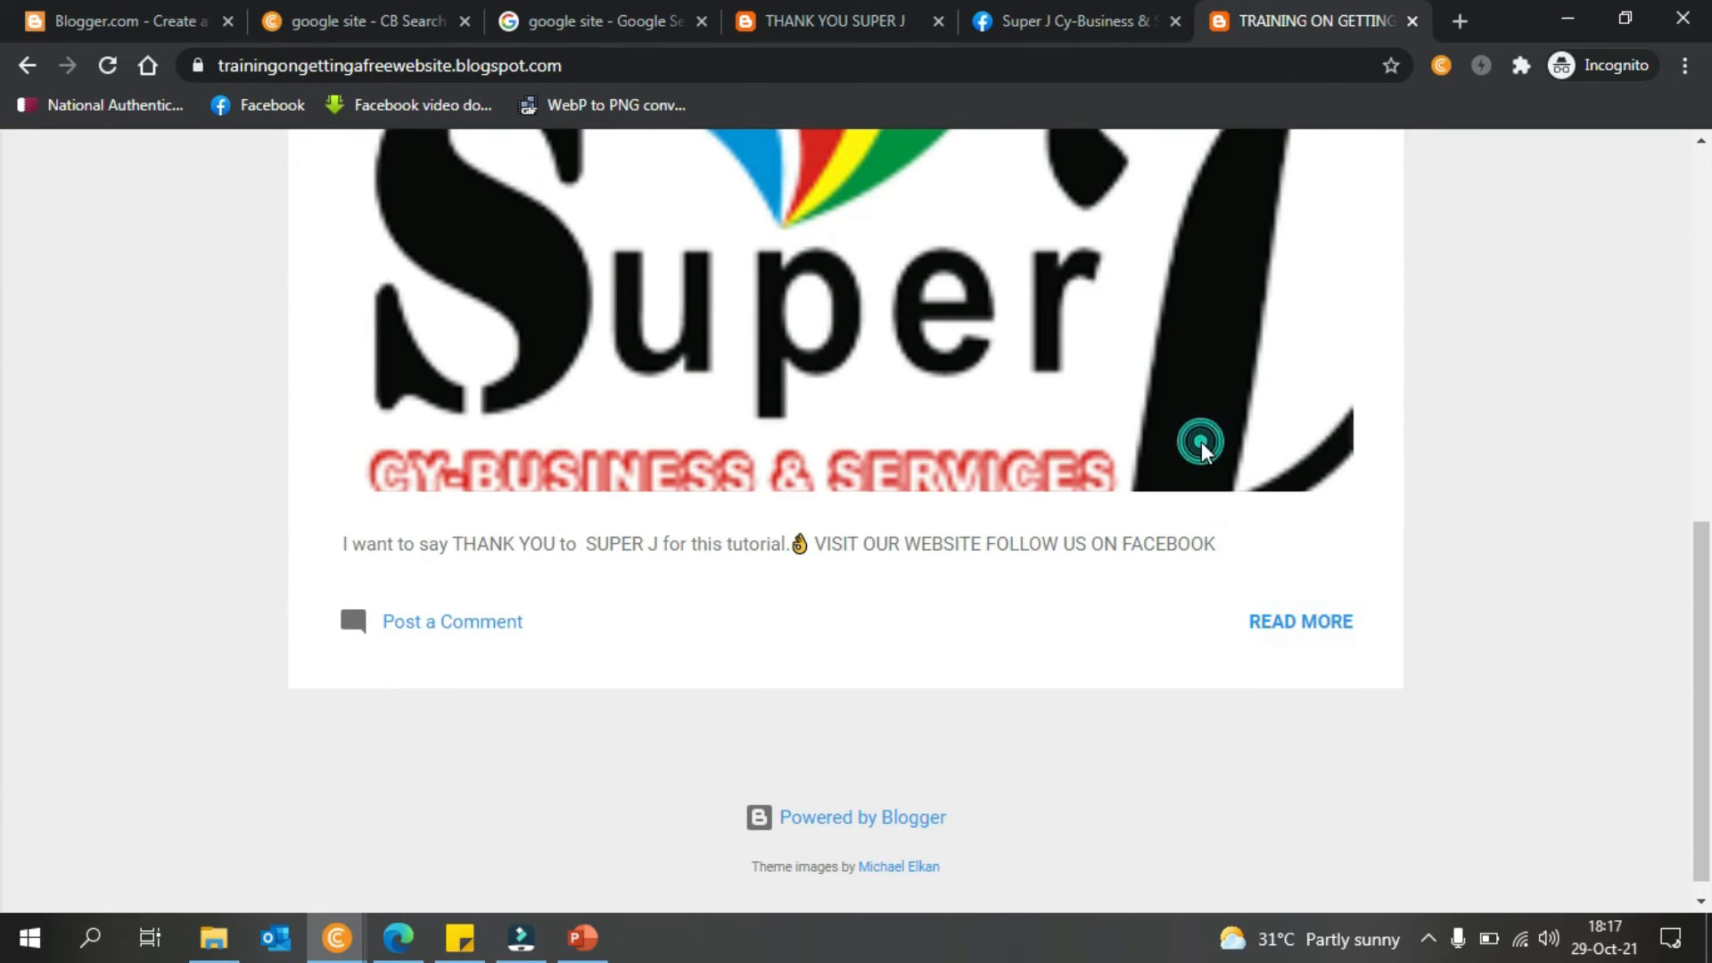
left_click(1275, 621)
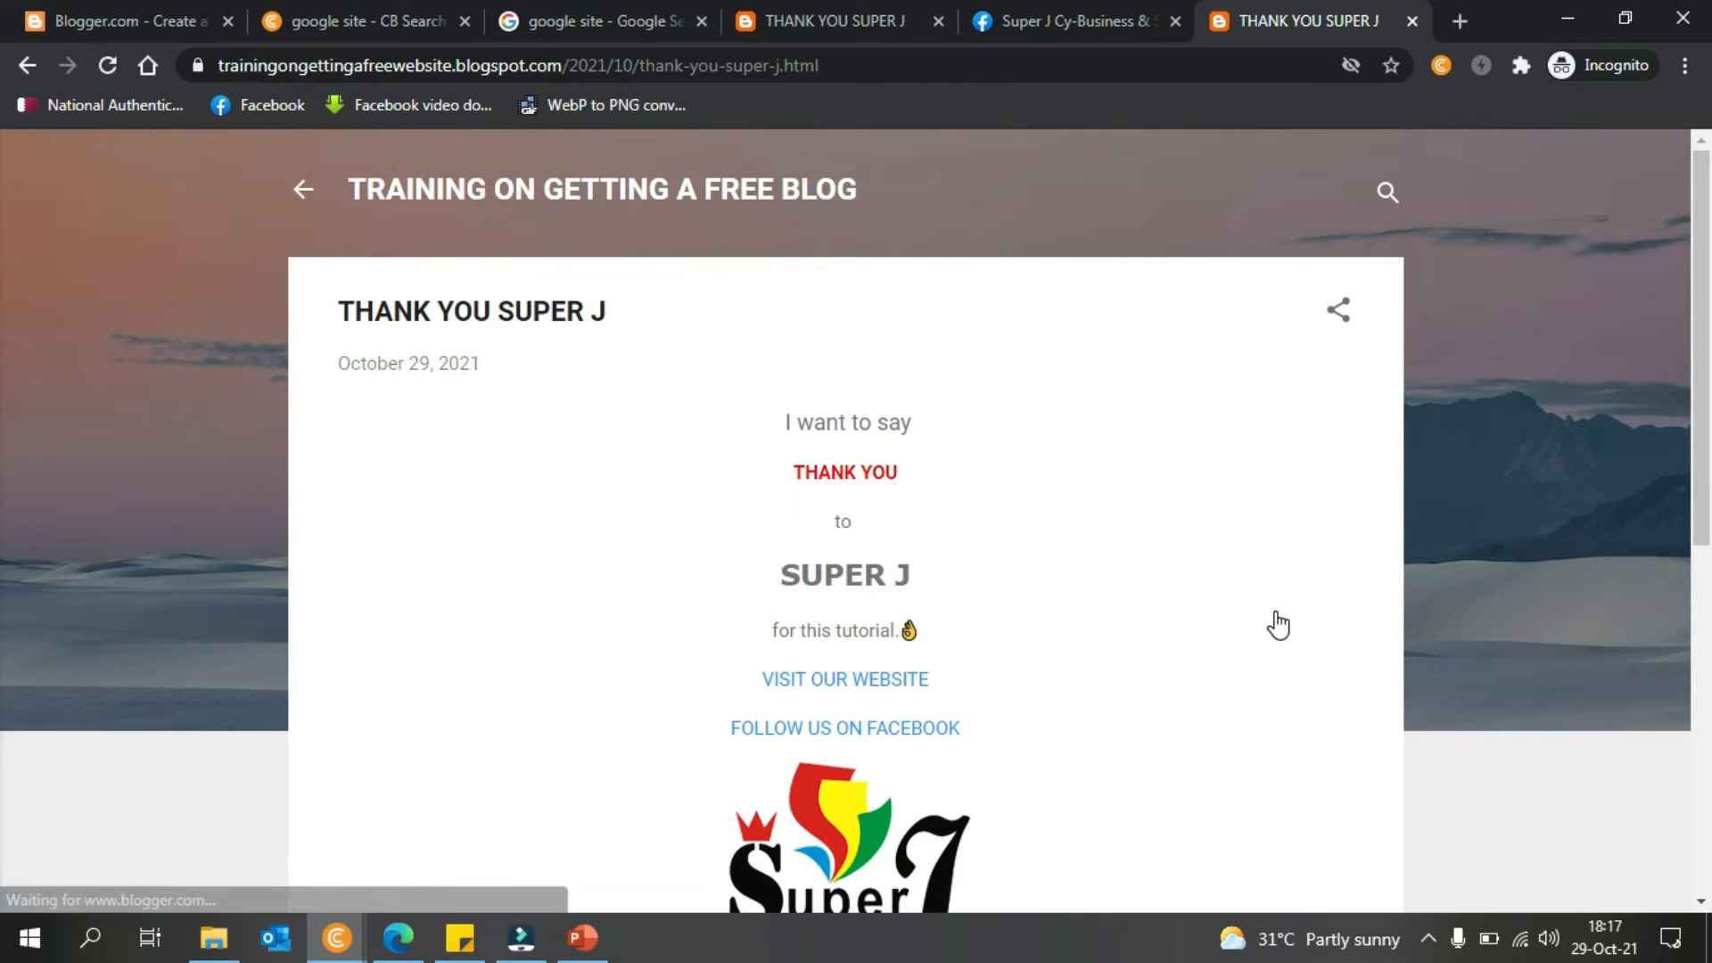
- Minimize Chrome, leave the editor, and review Stats: 9 all-time views, 4 for the post
left_click(1588, 12)
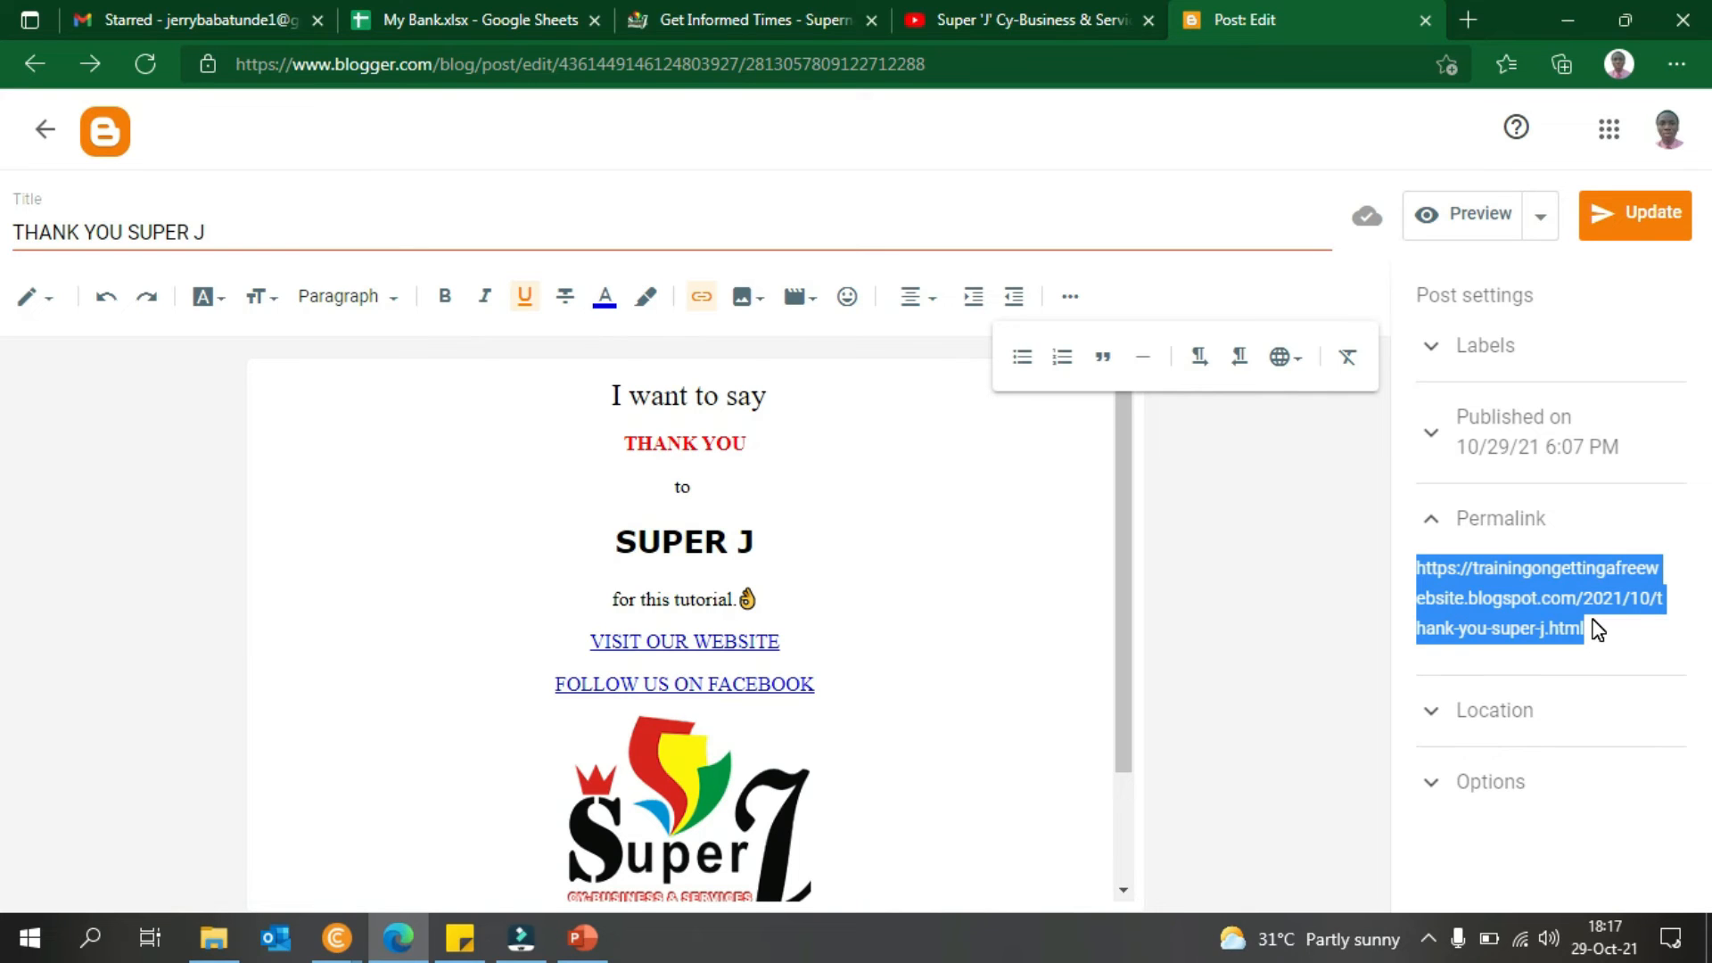
left_click(32, 144)
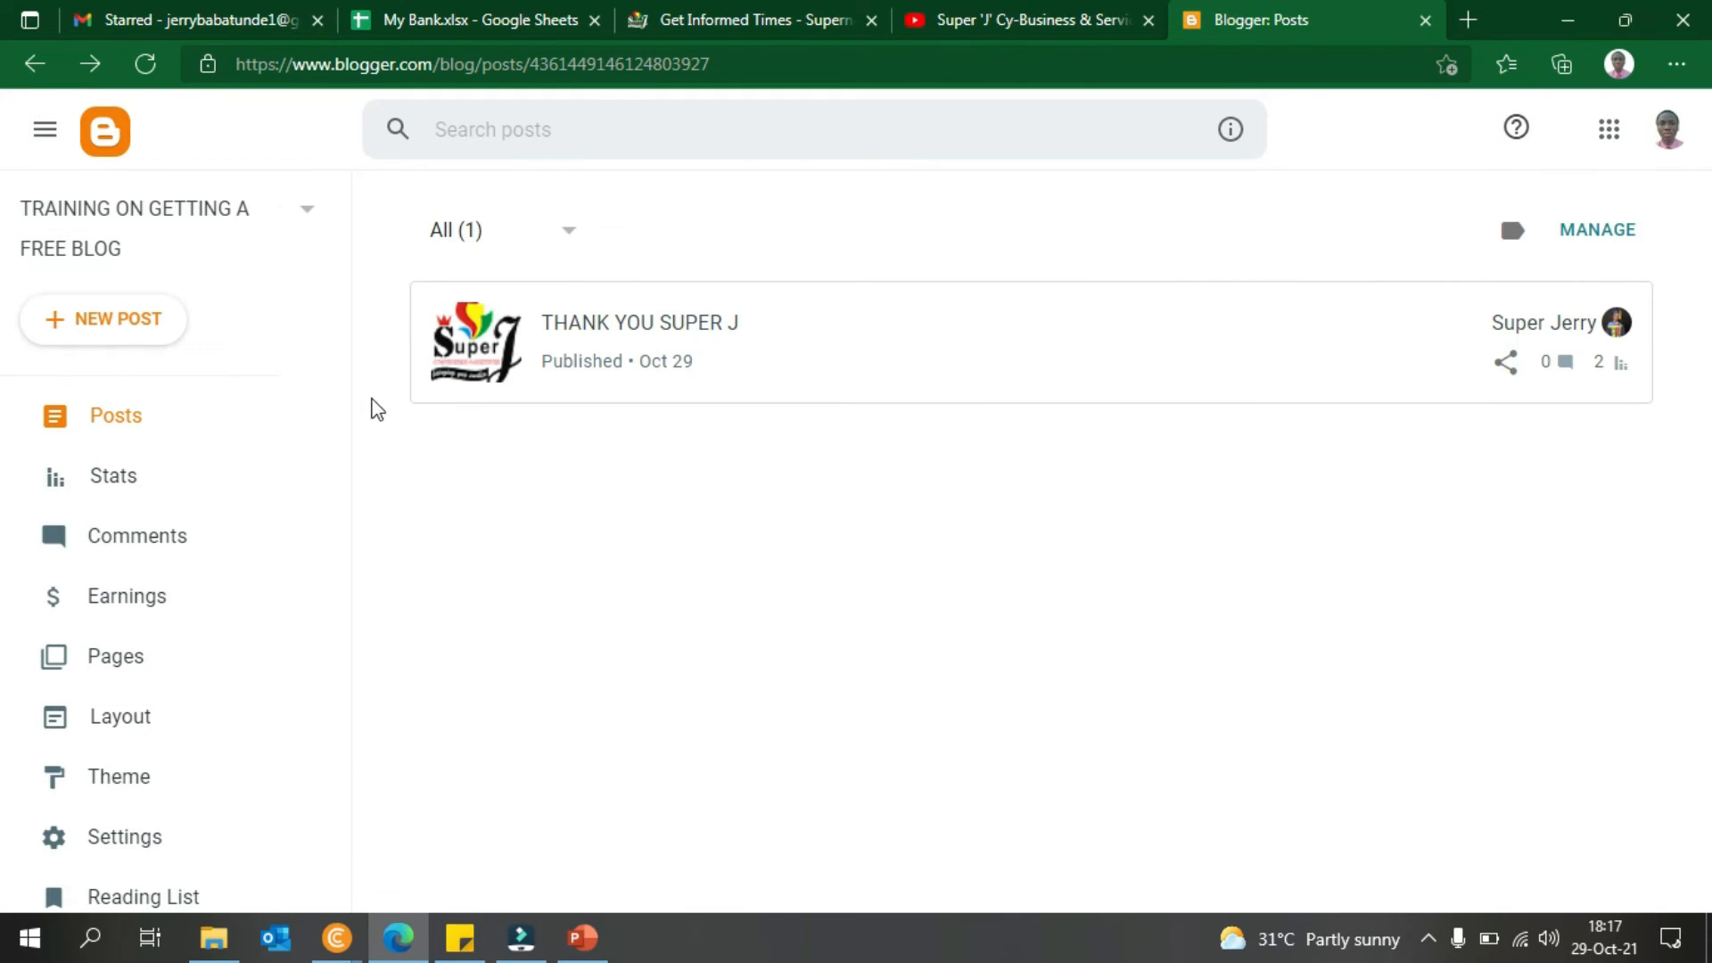
left_click(127, 473)
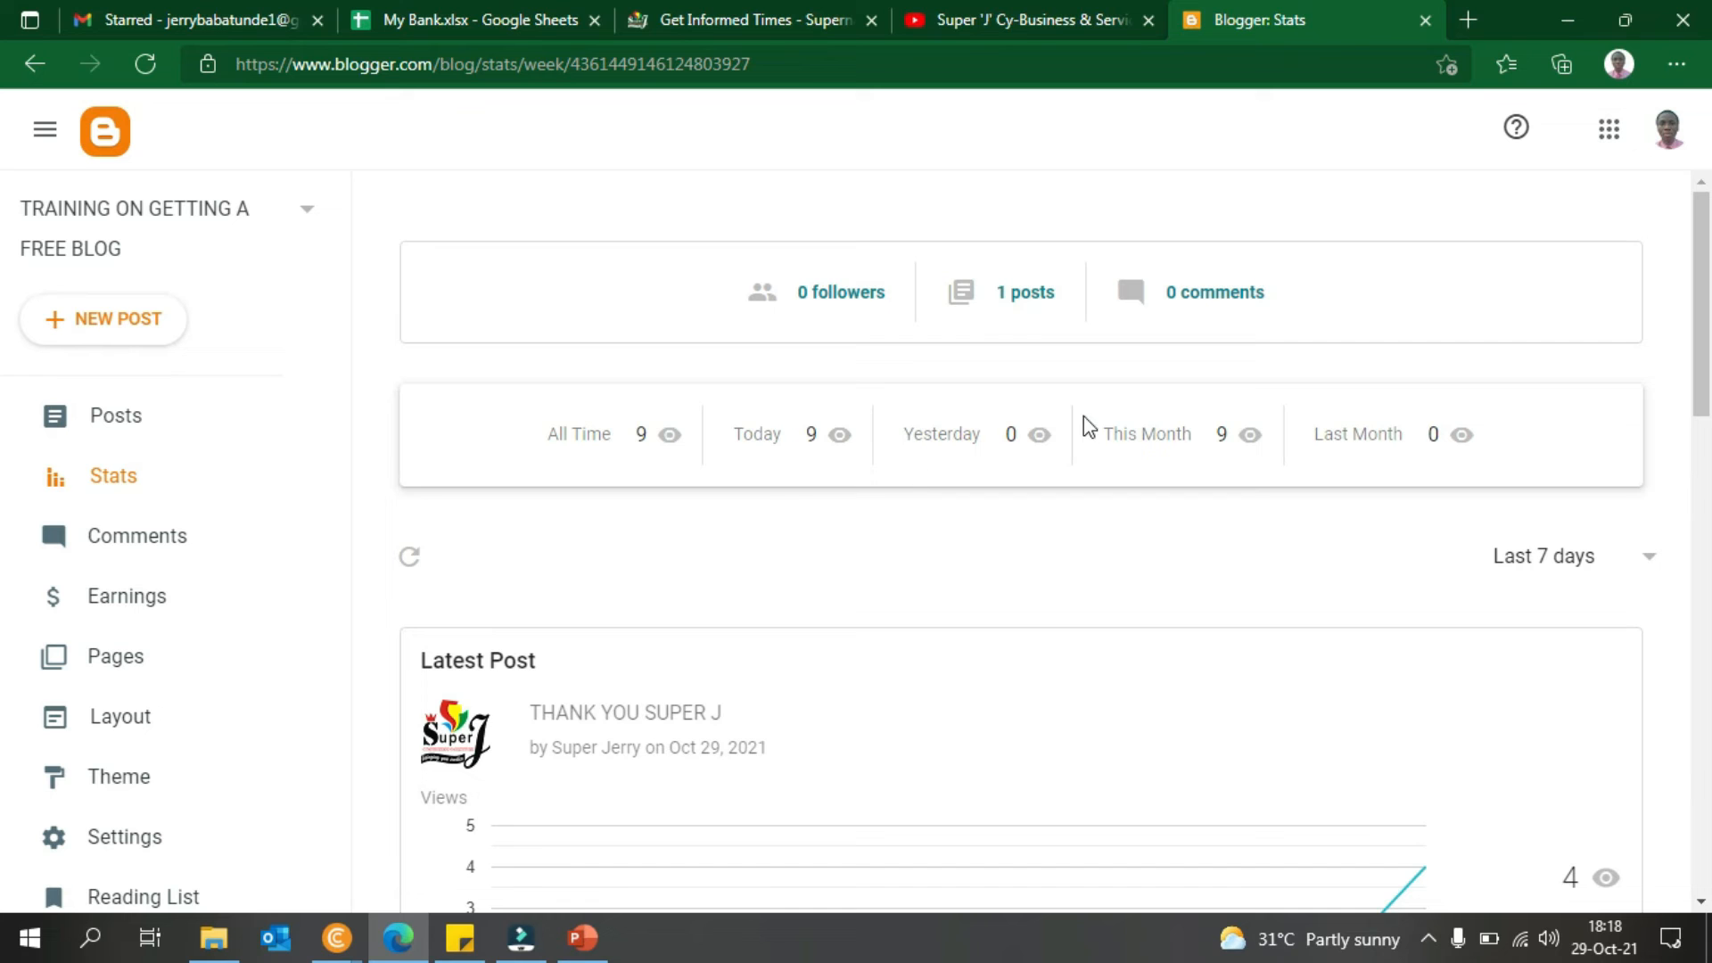
scroll(1563, 407, "down", 7)
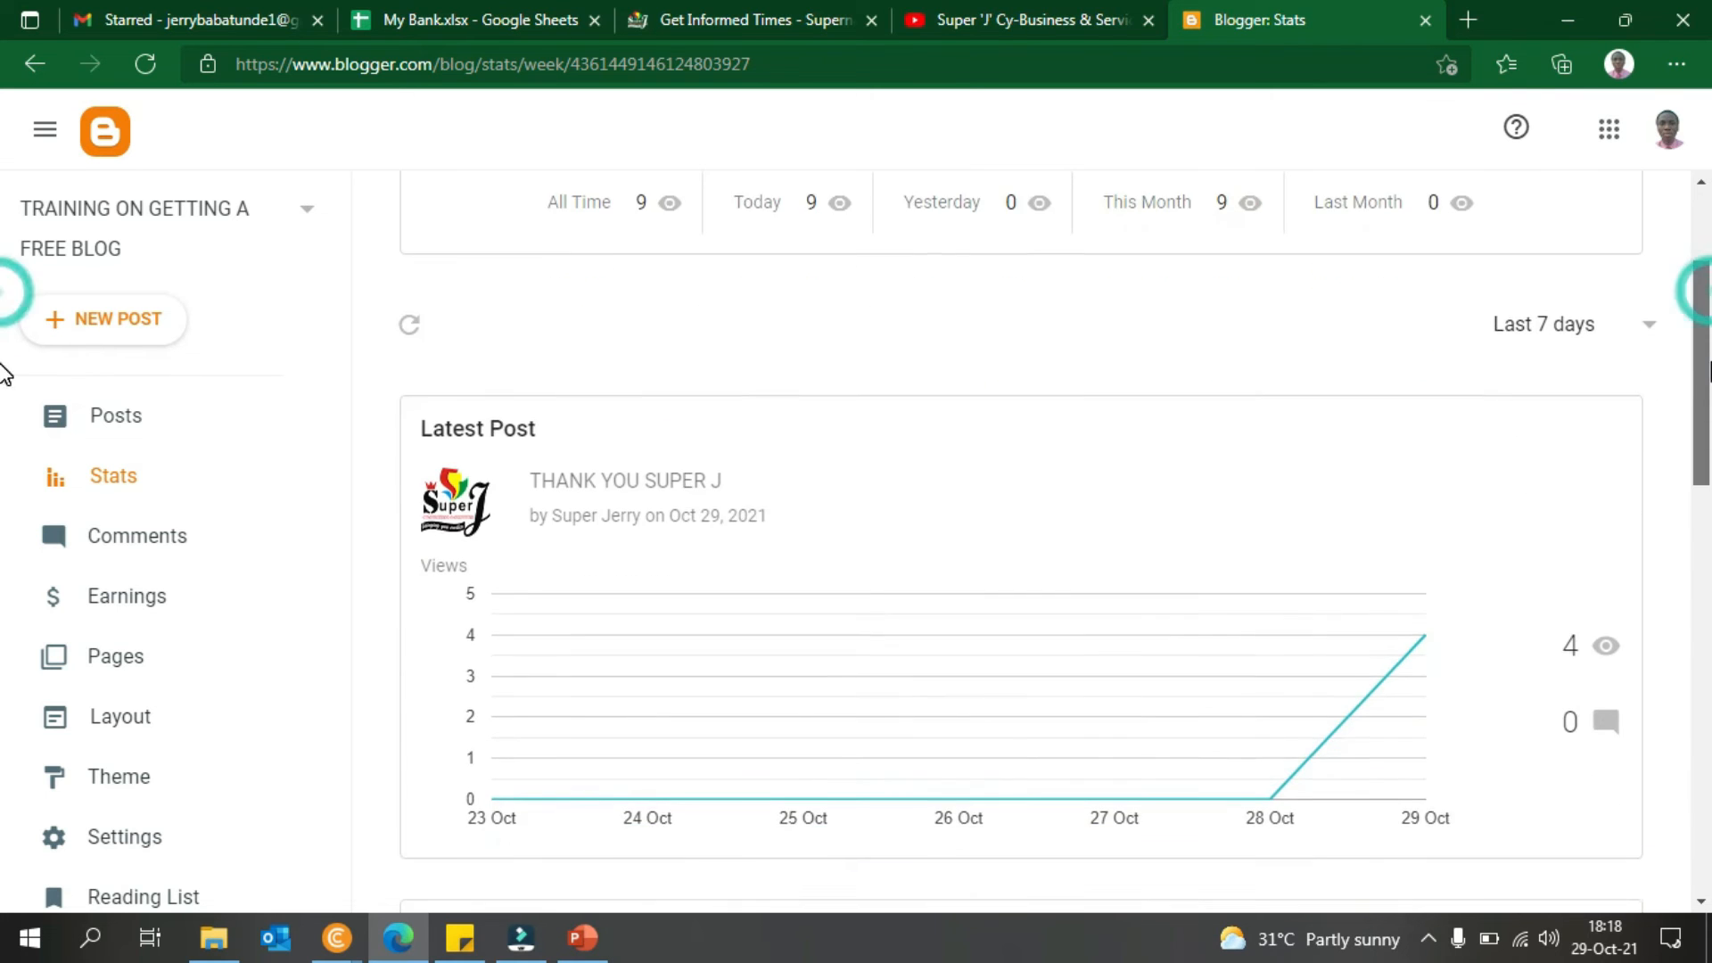
left_click_drag(1708, 495, 1709, 749)
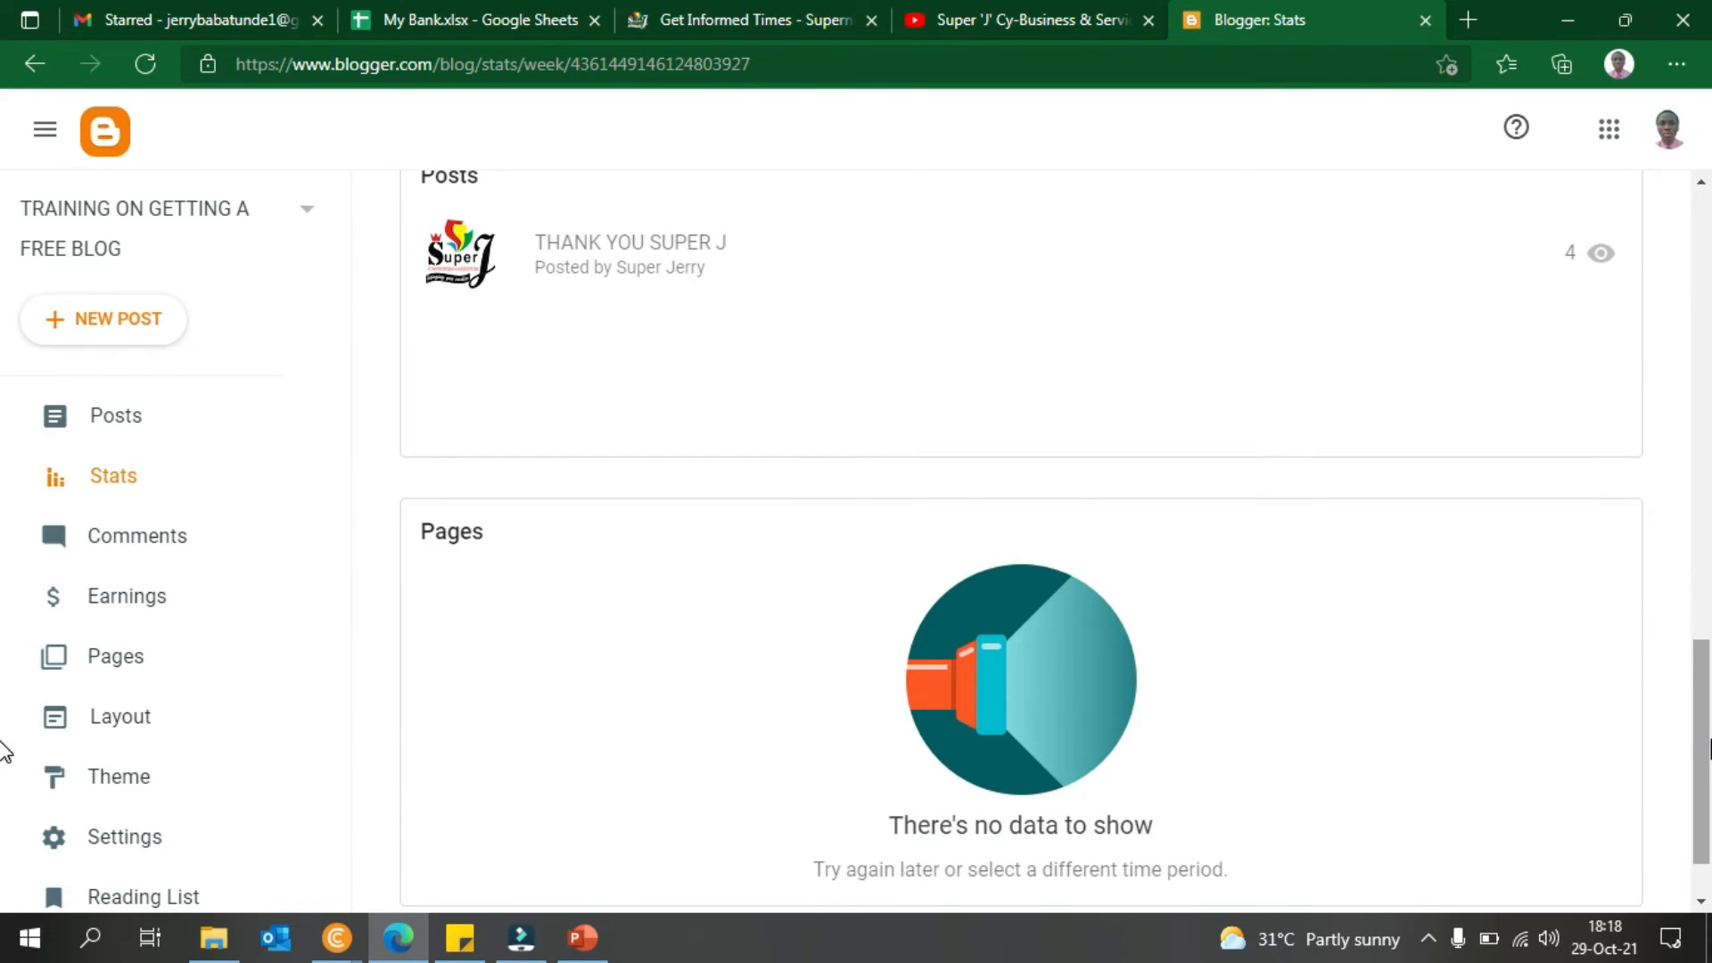
scroll(4, 752, "down", 1)
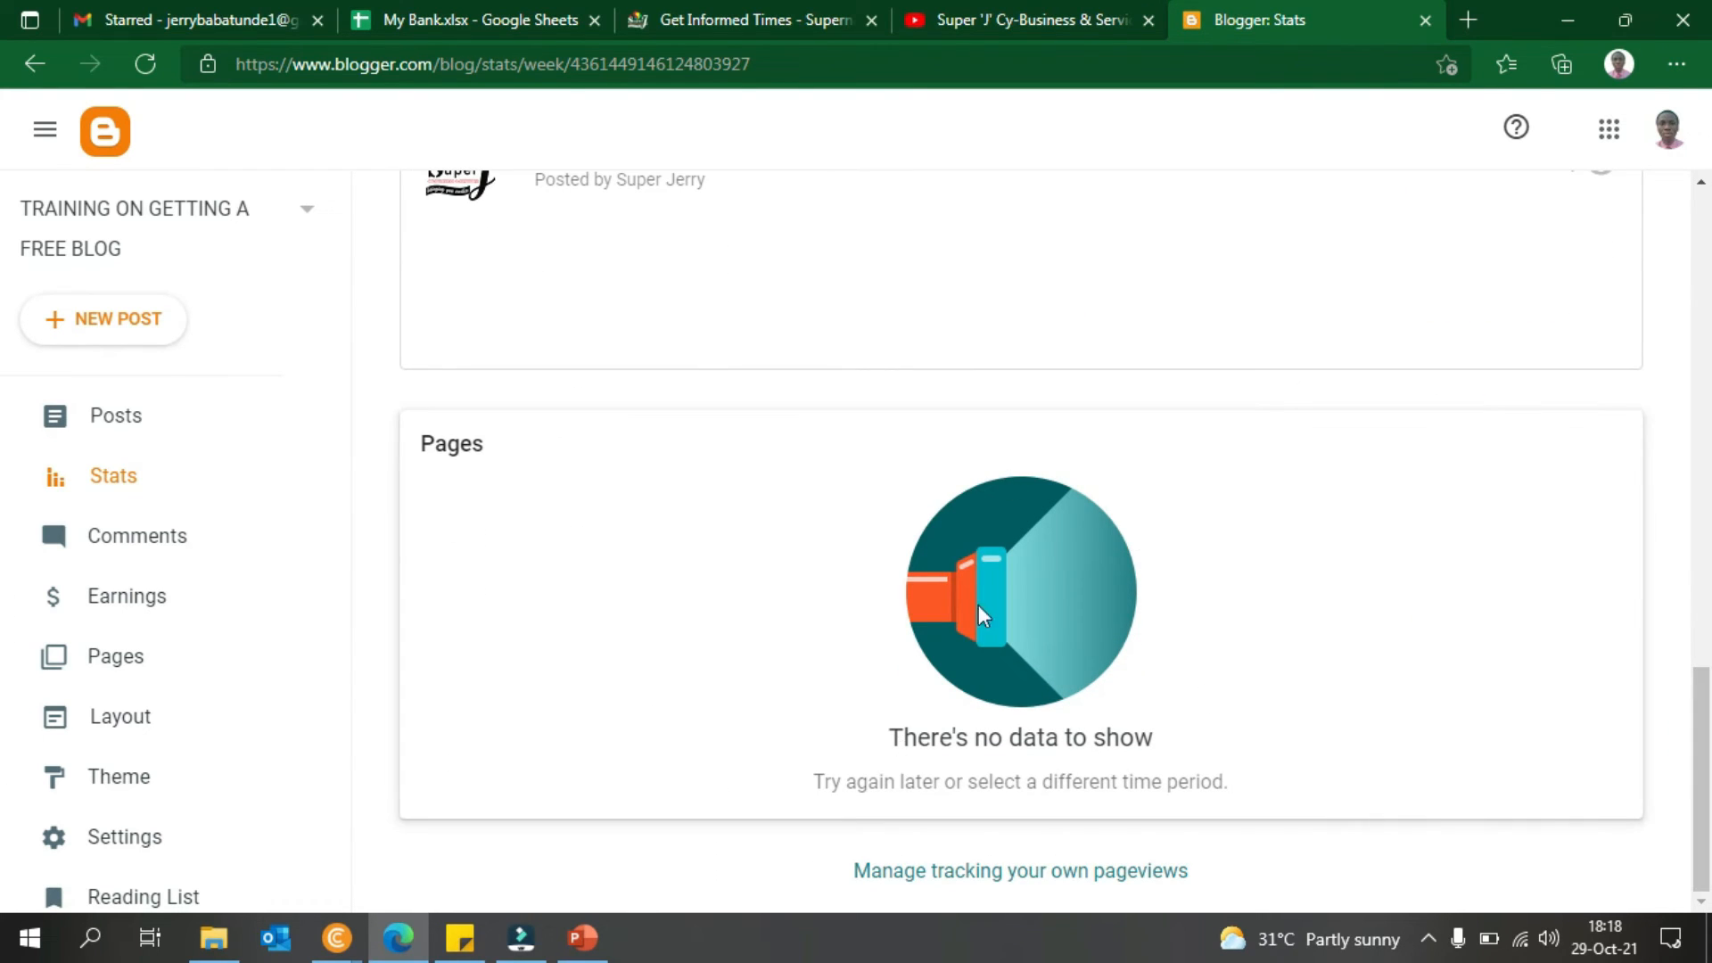
left_click_drag(1709, 702, 1709, 34)
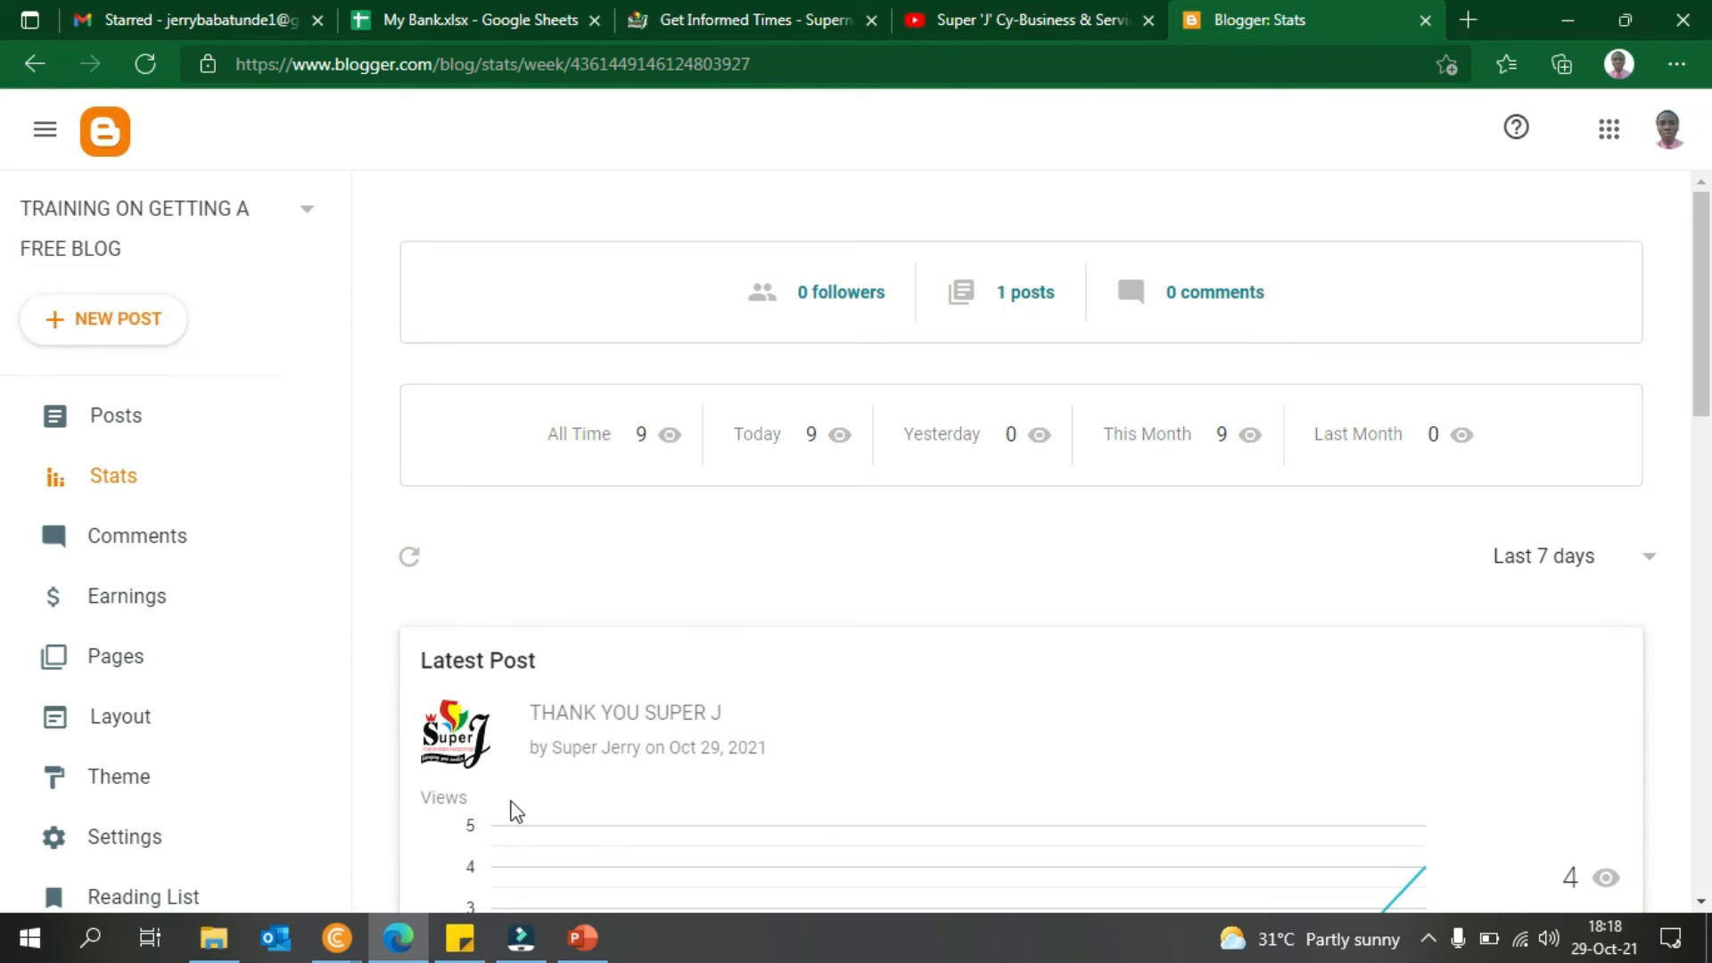
scroll(852, 401, "down", 2)
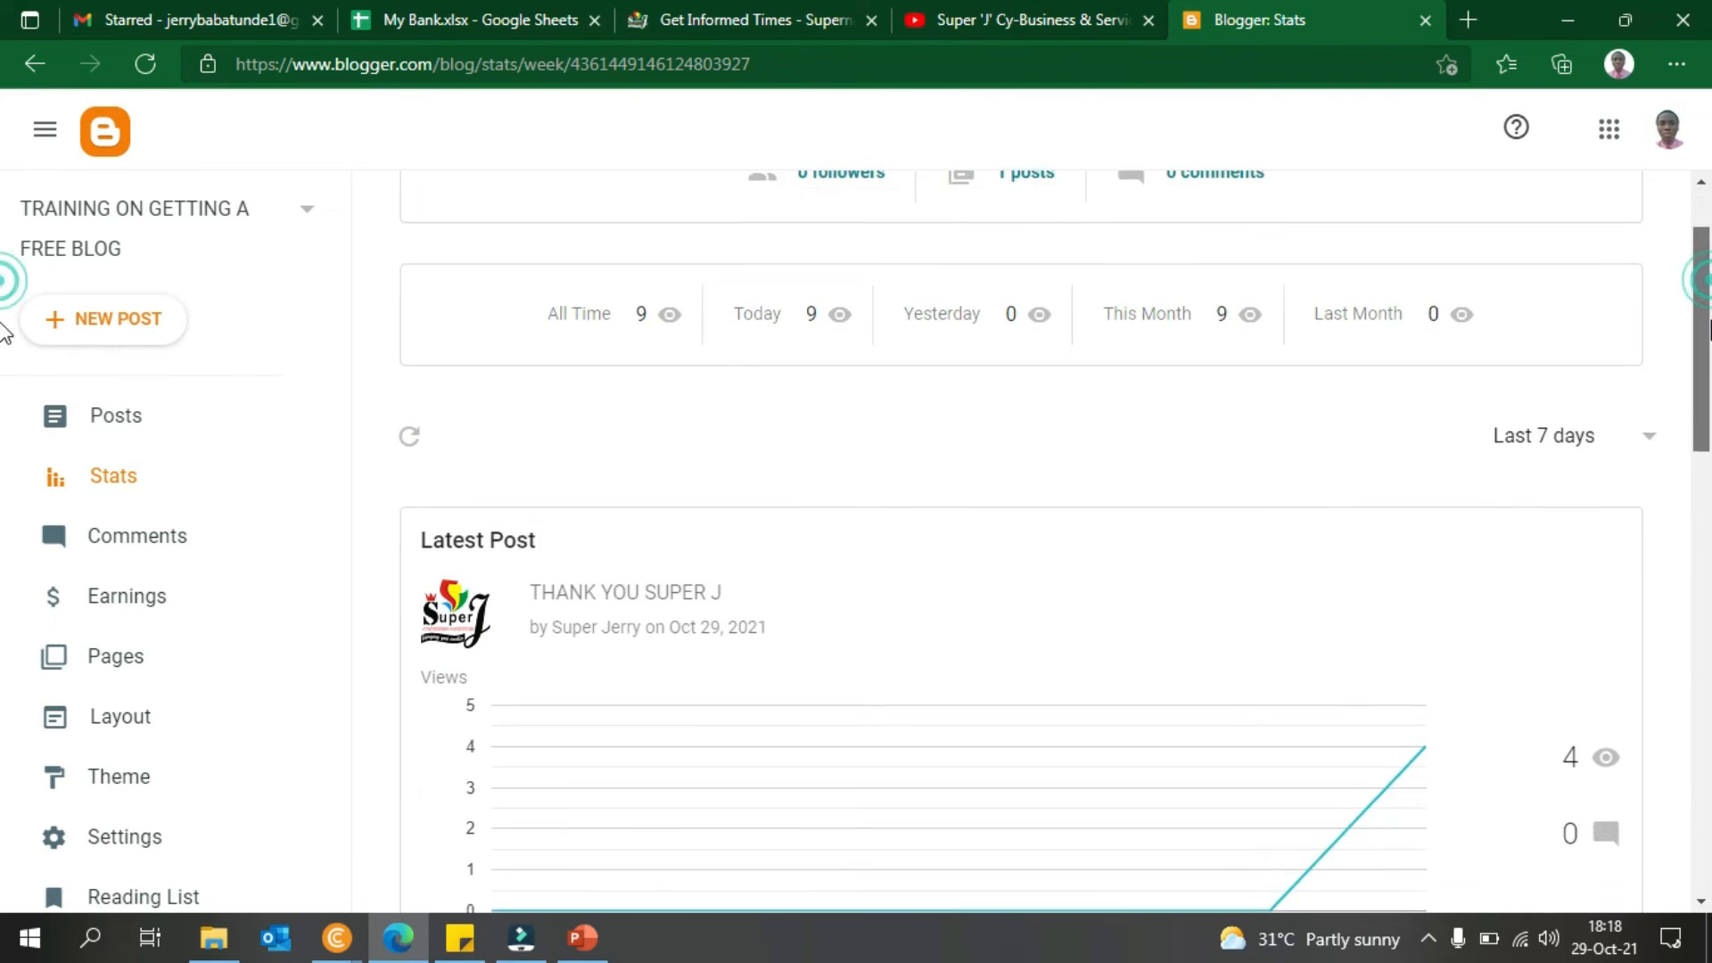
- Open Blogger's Comments page, then write the comment 'a' on the post in Chrome and publish it
left_click(115, 557)
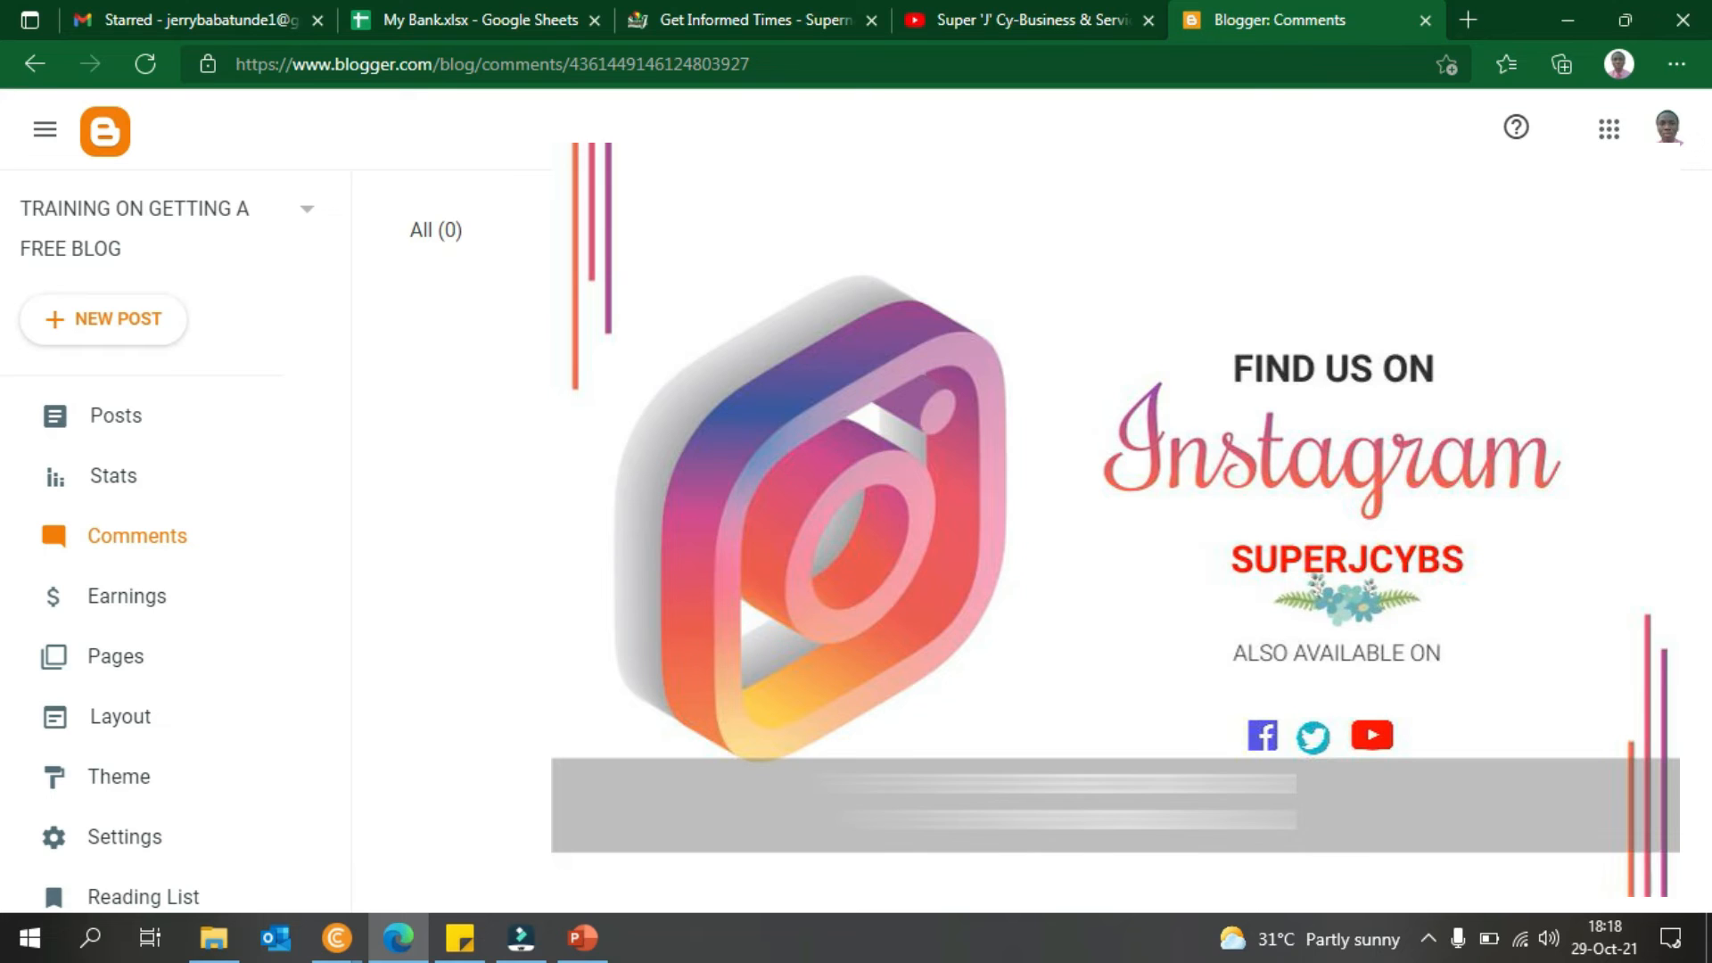
mouse_move(339, 937)
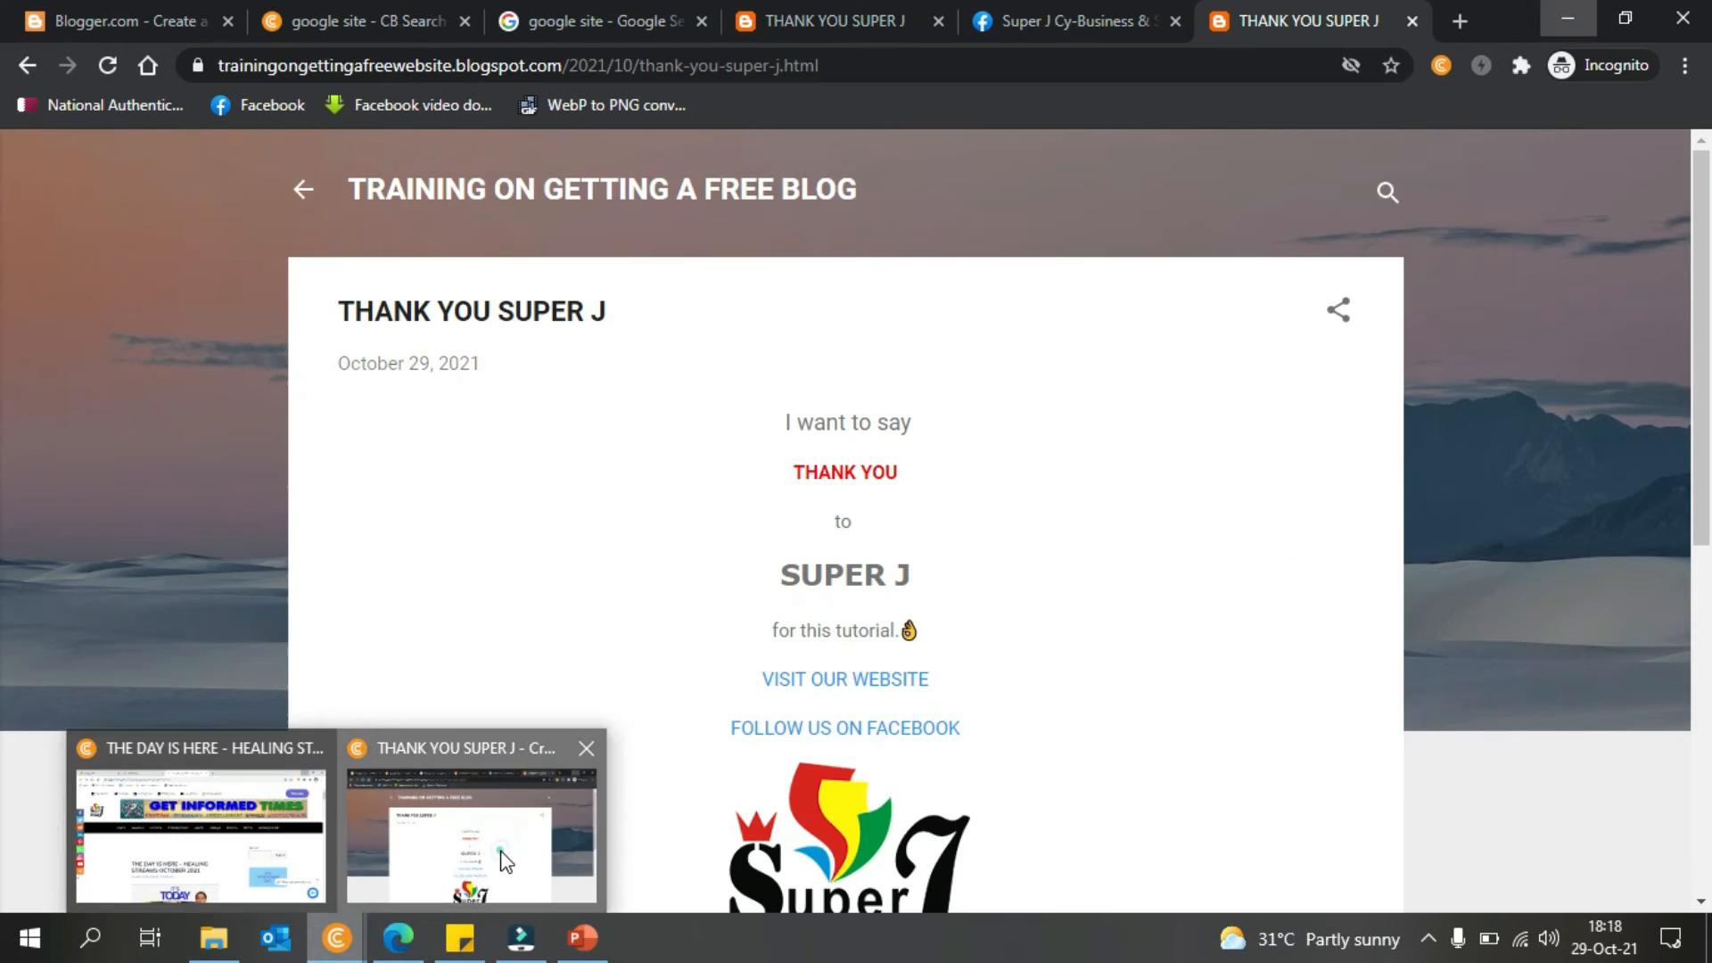
left_click(497, 848)
scroll(8, 489, "down", 7)
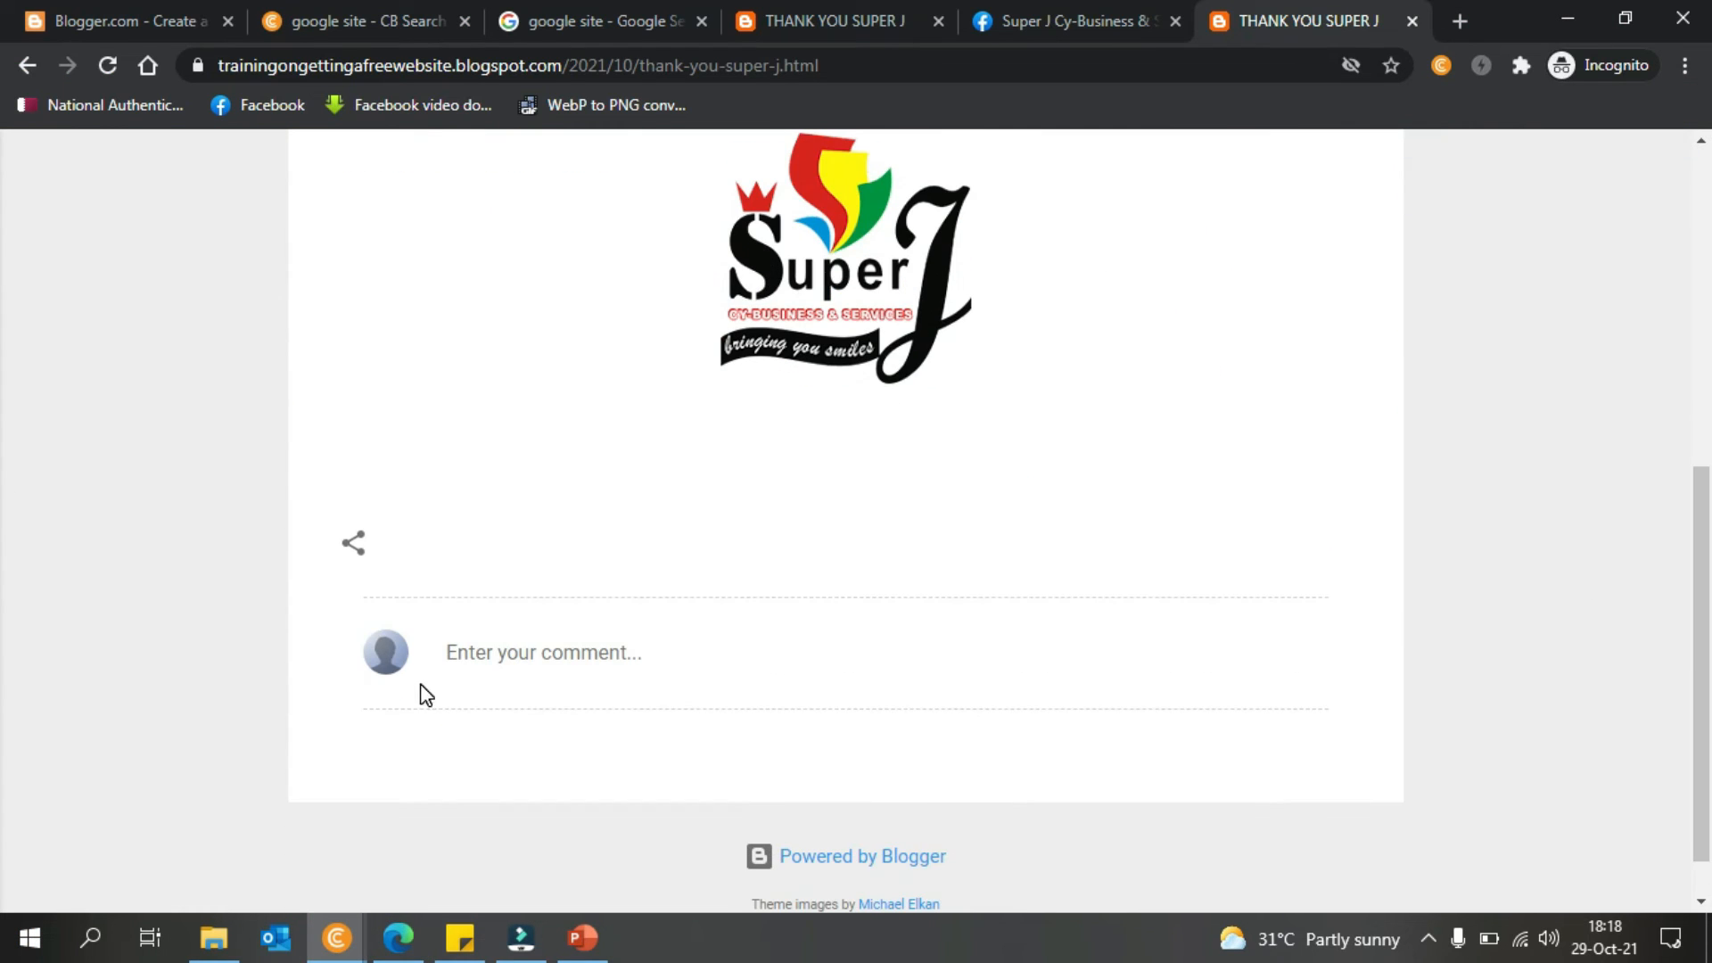
left_click(572, 620)
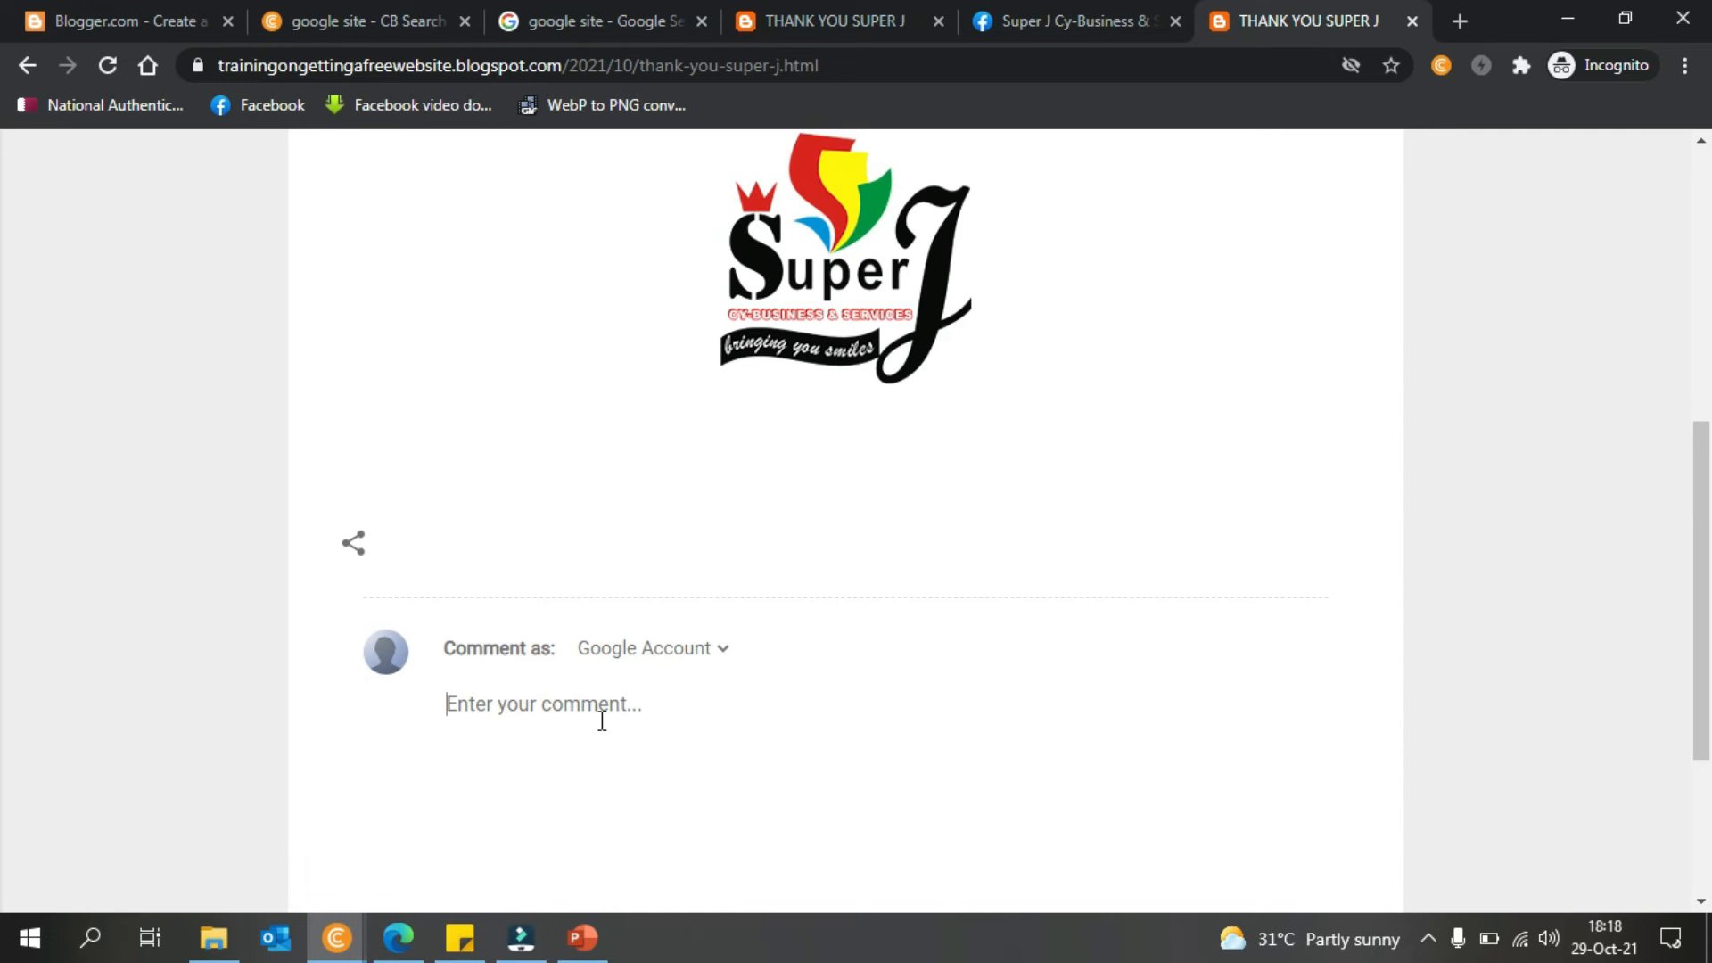
type("amen")
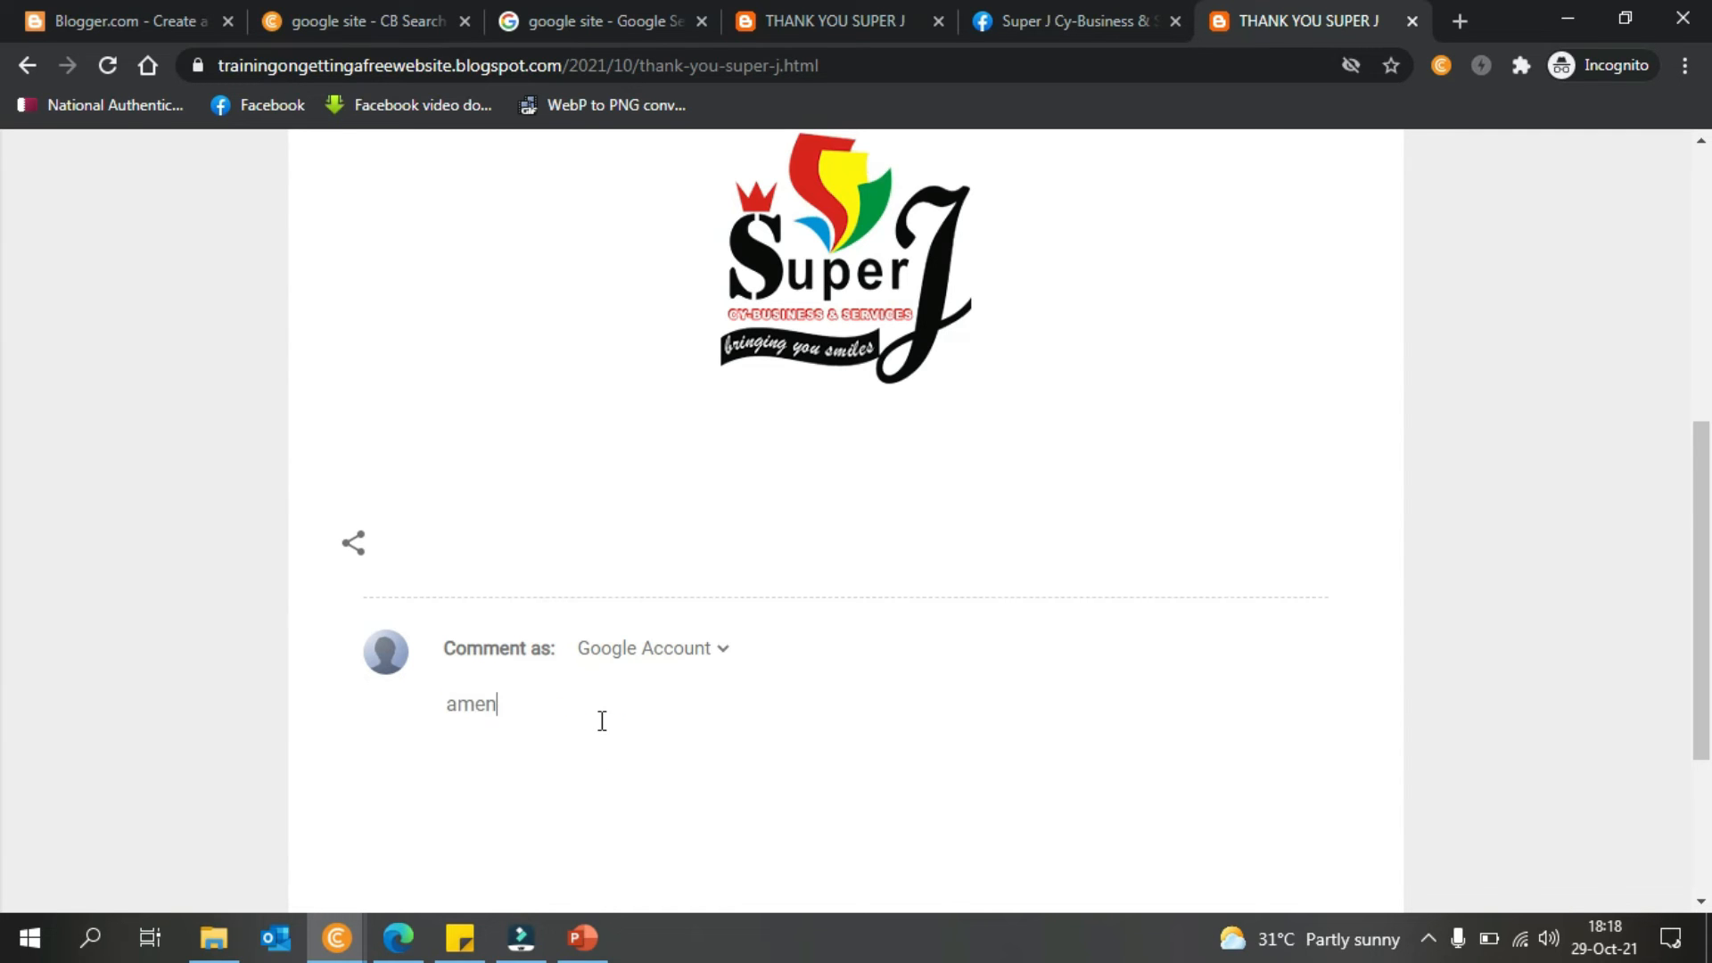
scroll(3, 611, "down", 3)
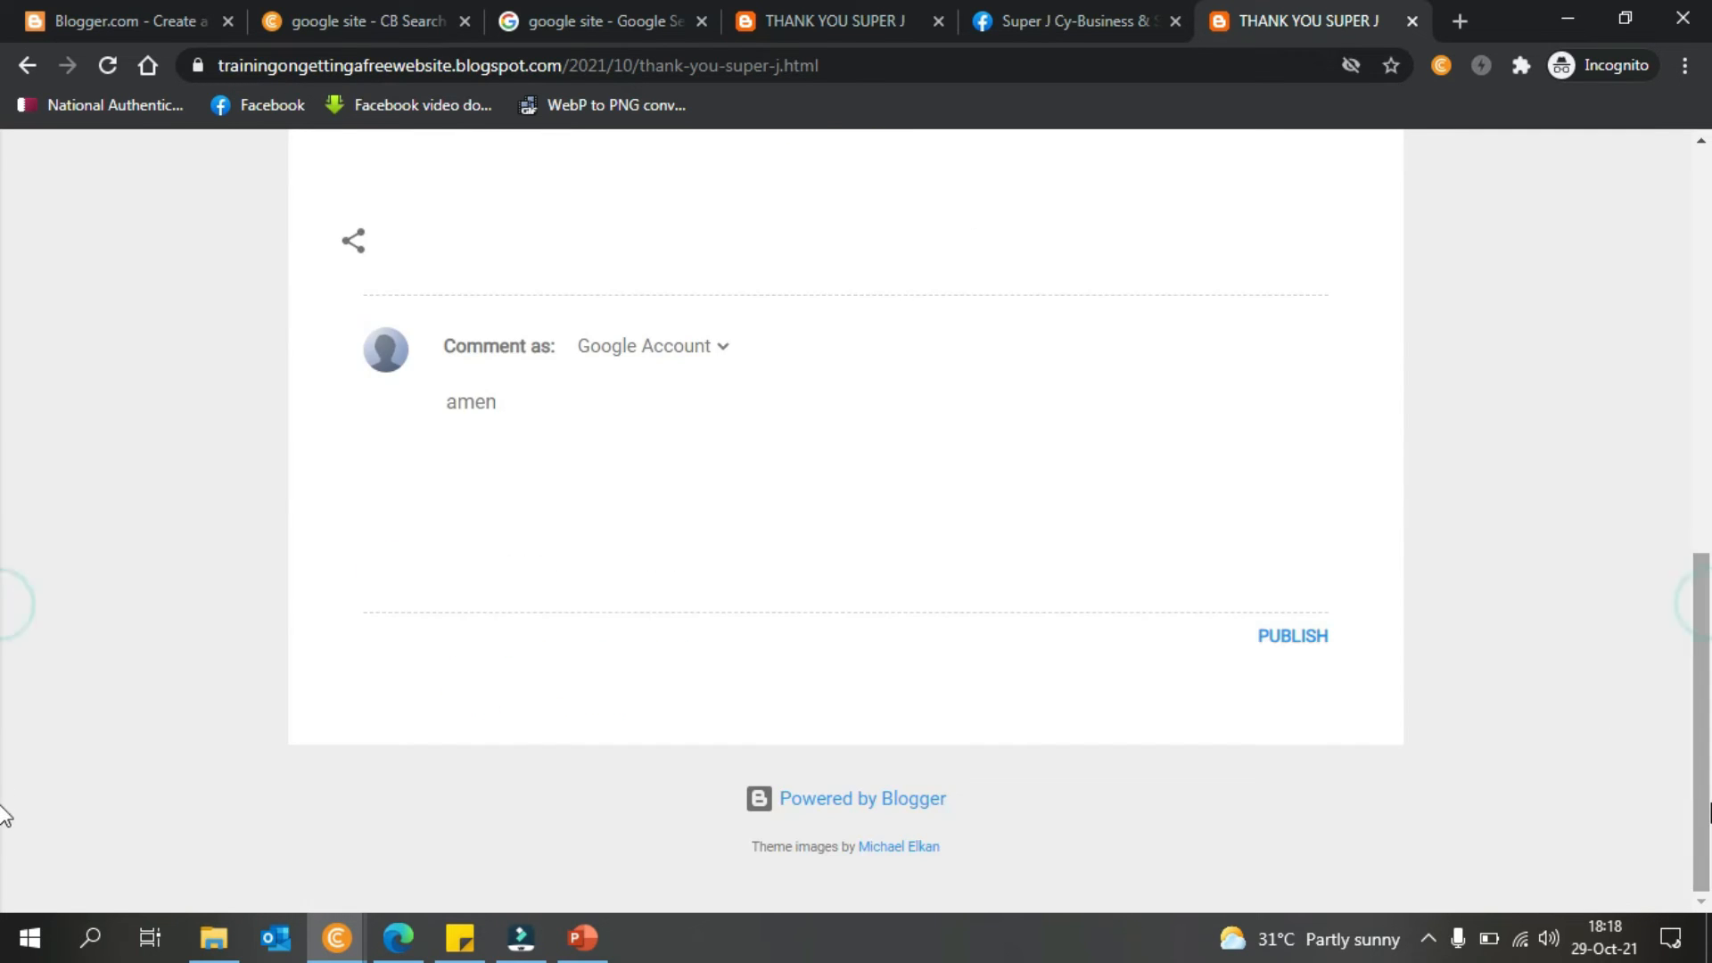
left_click(1270, 641)
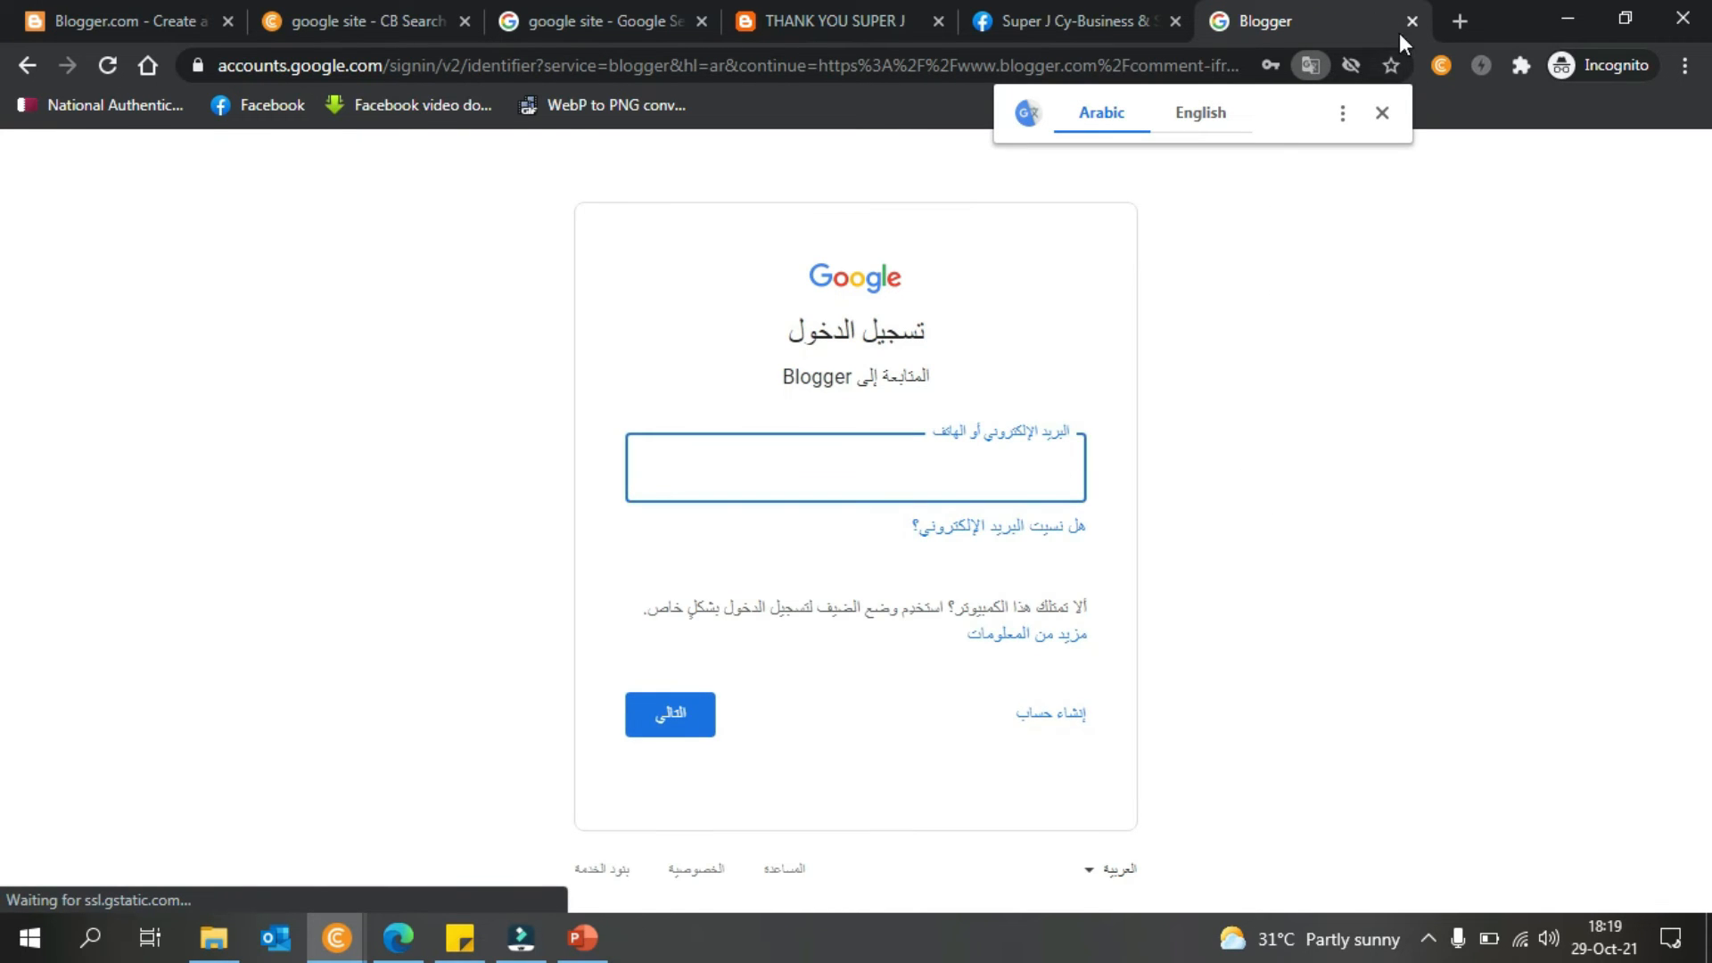
- Translate the sign-in prompt to English, go back to the post, and minimize Chrome
left_click(1204, 112)
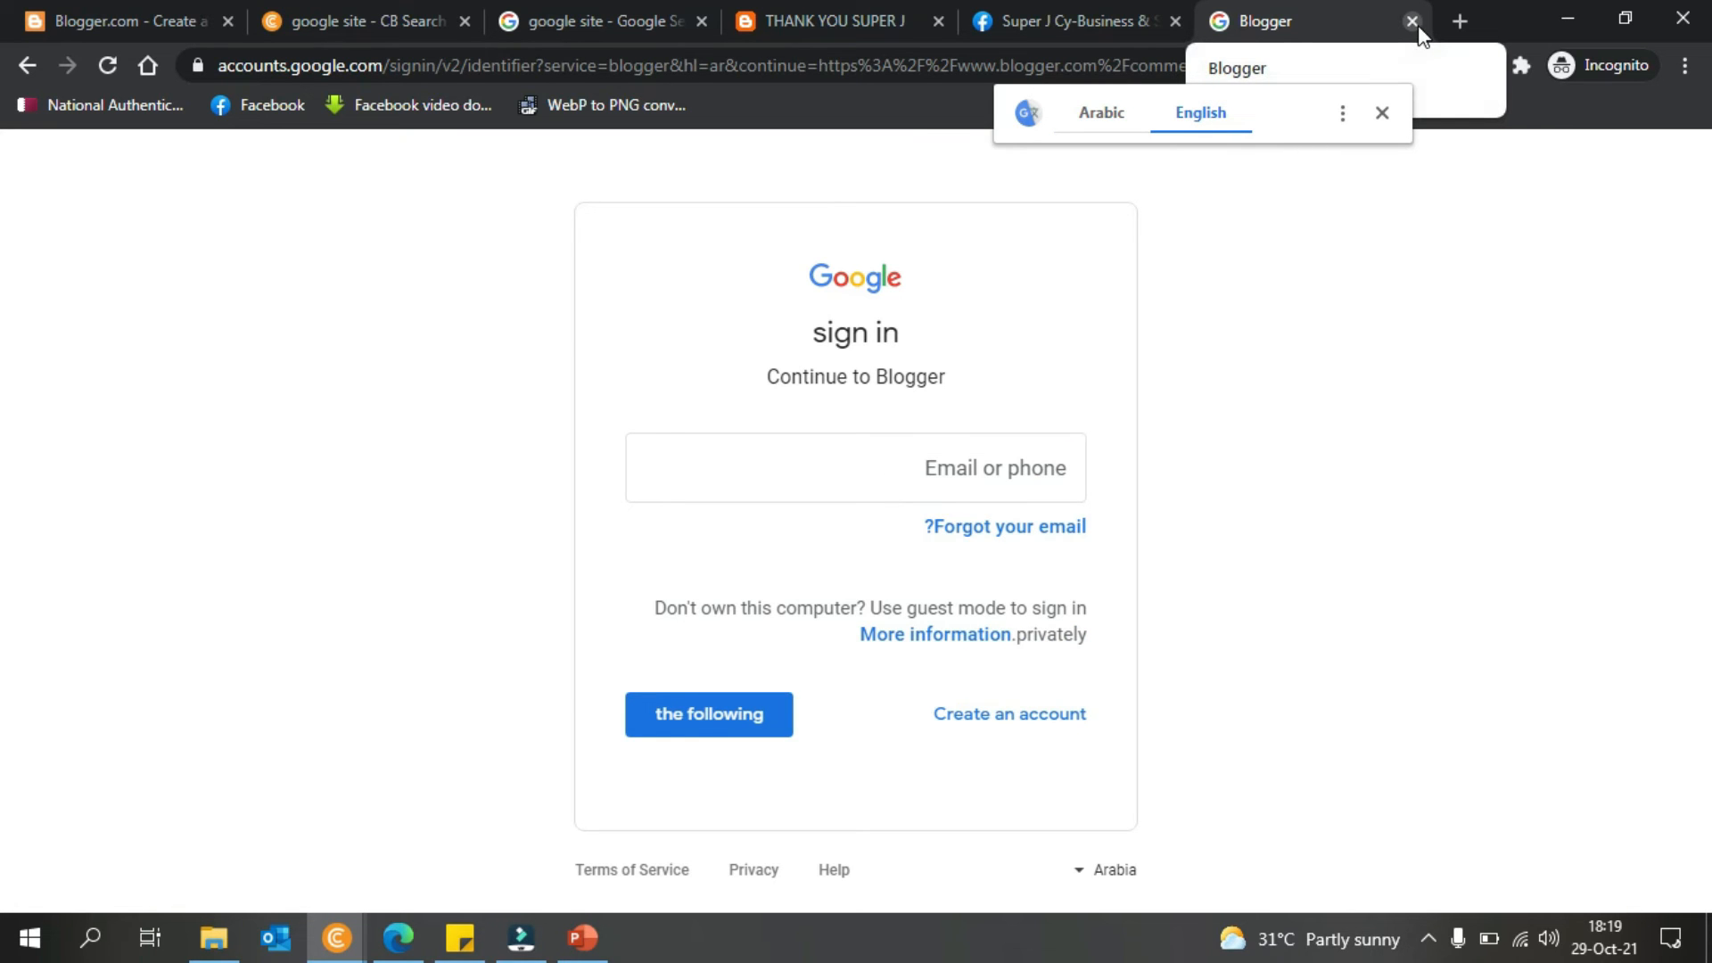
left_click(27, 66)
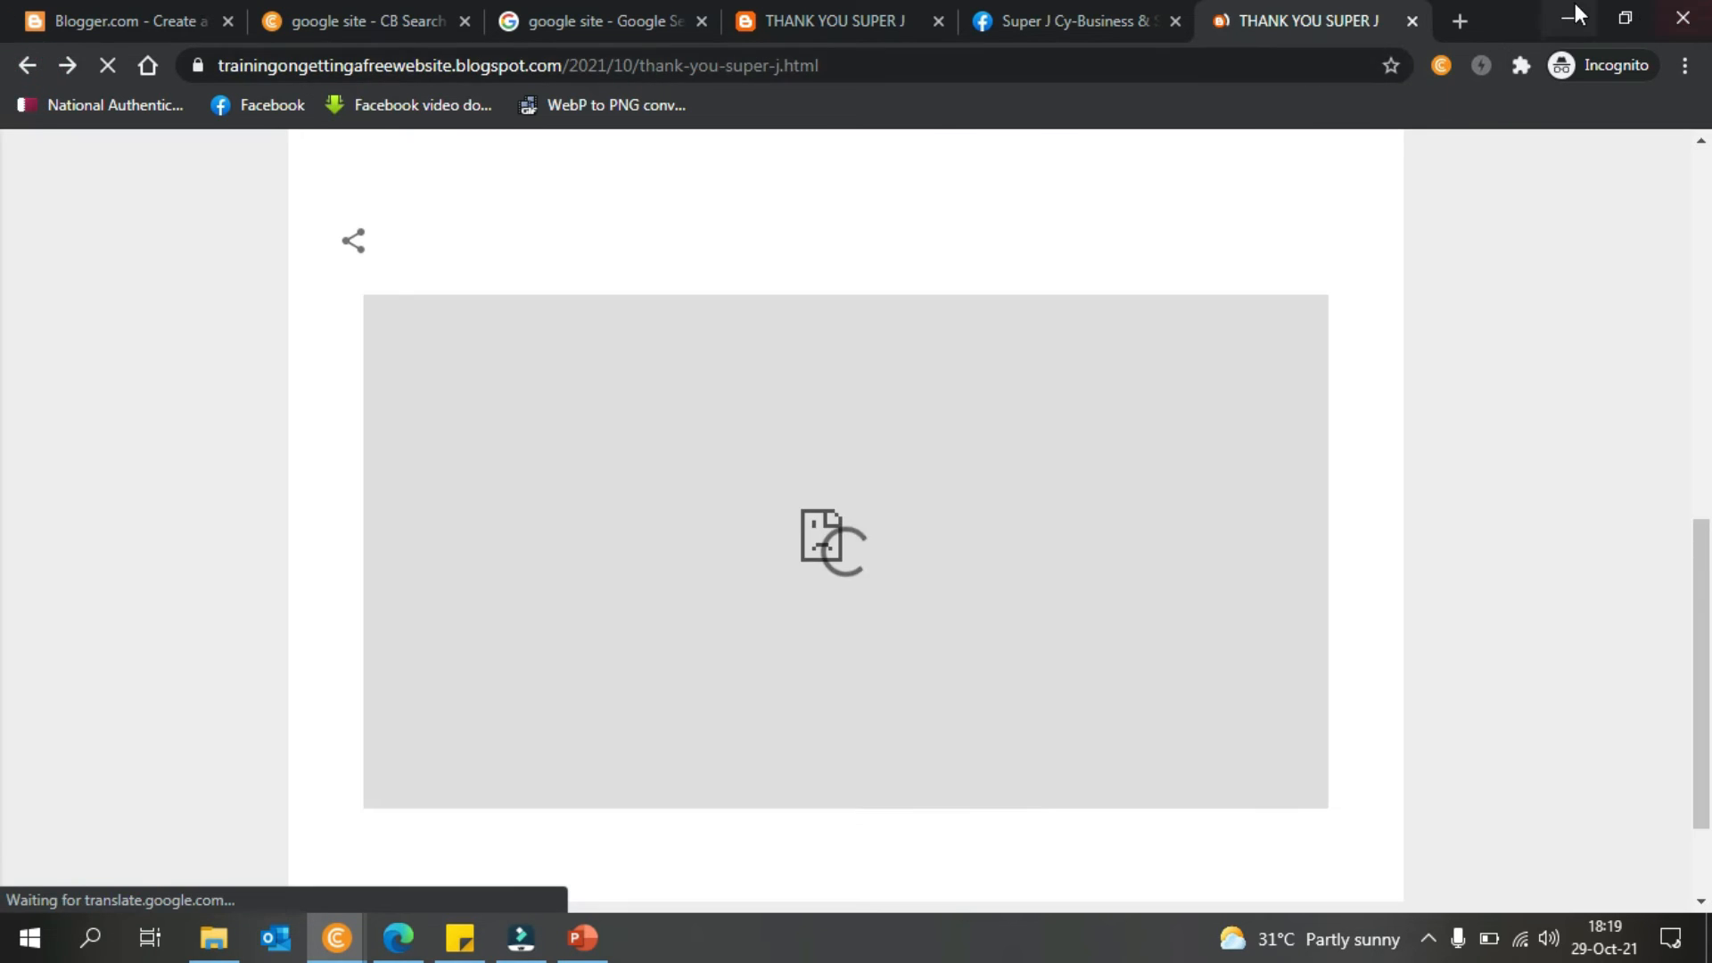
left_click(1568, 18)
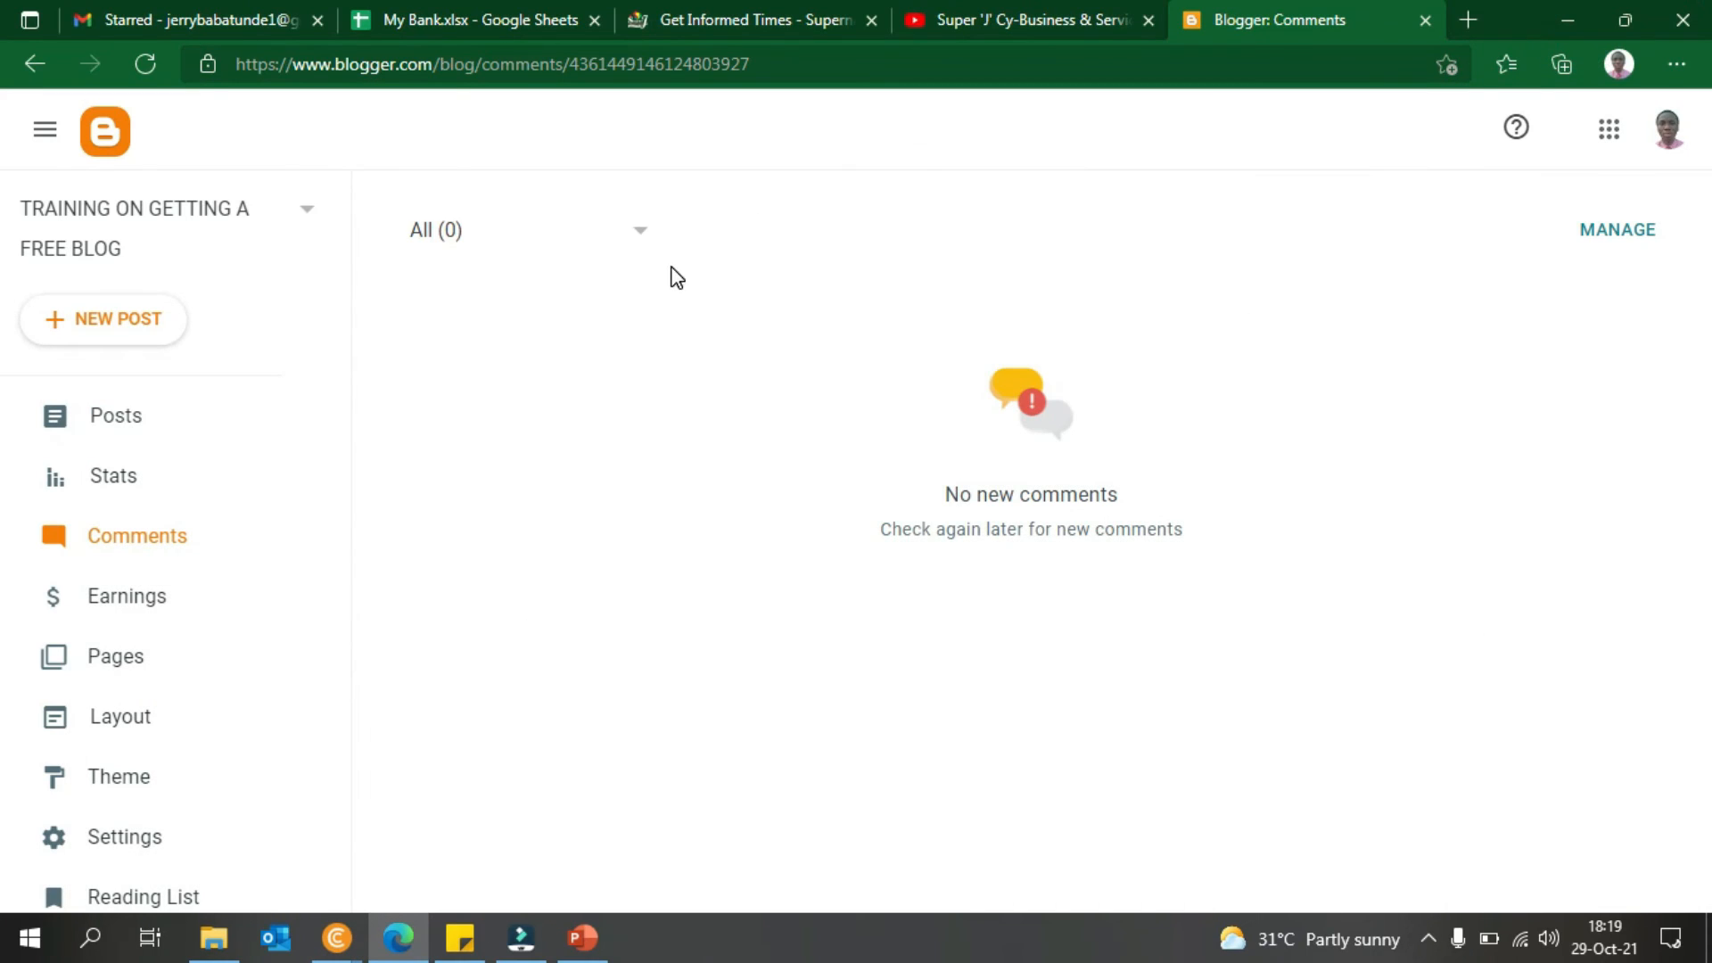
- Look at the blog's Earnings page, then go to the Pages list
left_click(126, 597)
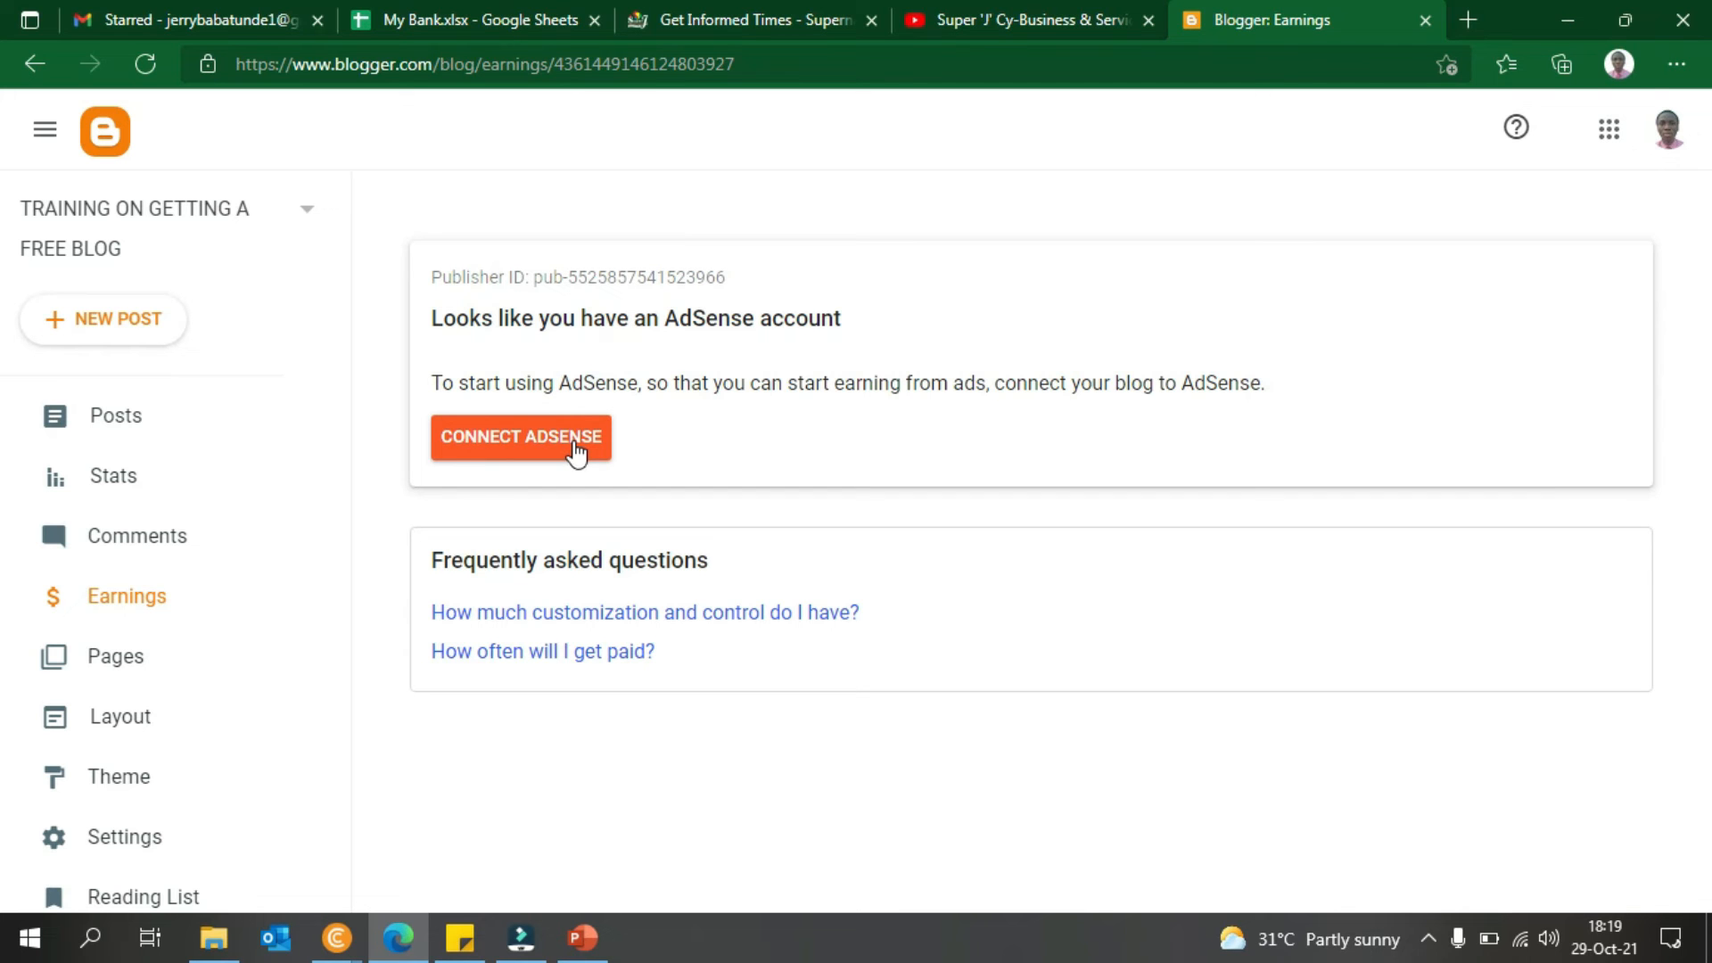
scroll(337, 430, "down", 3)
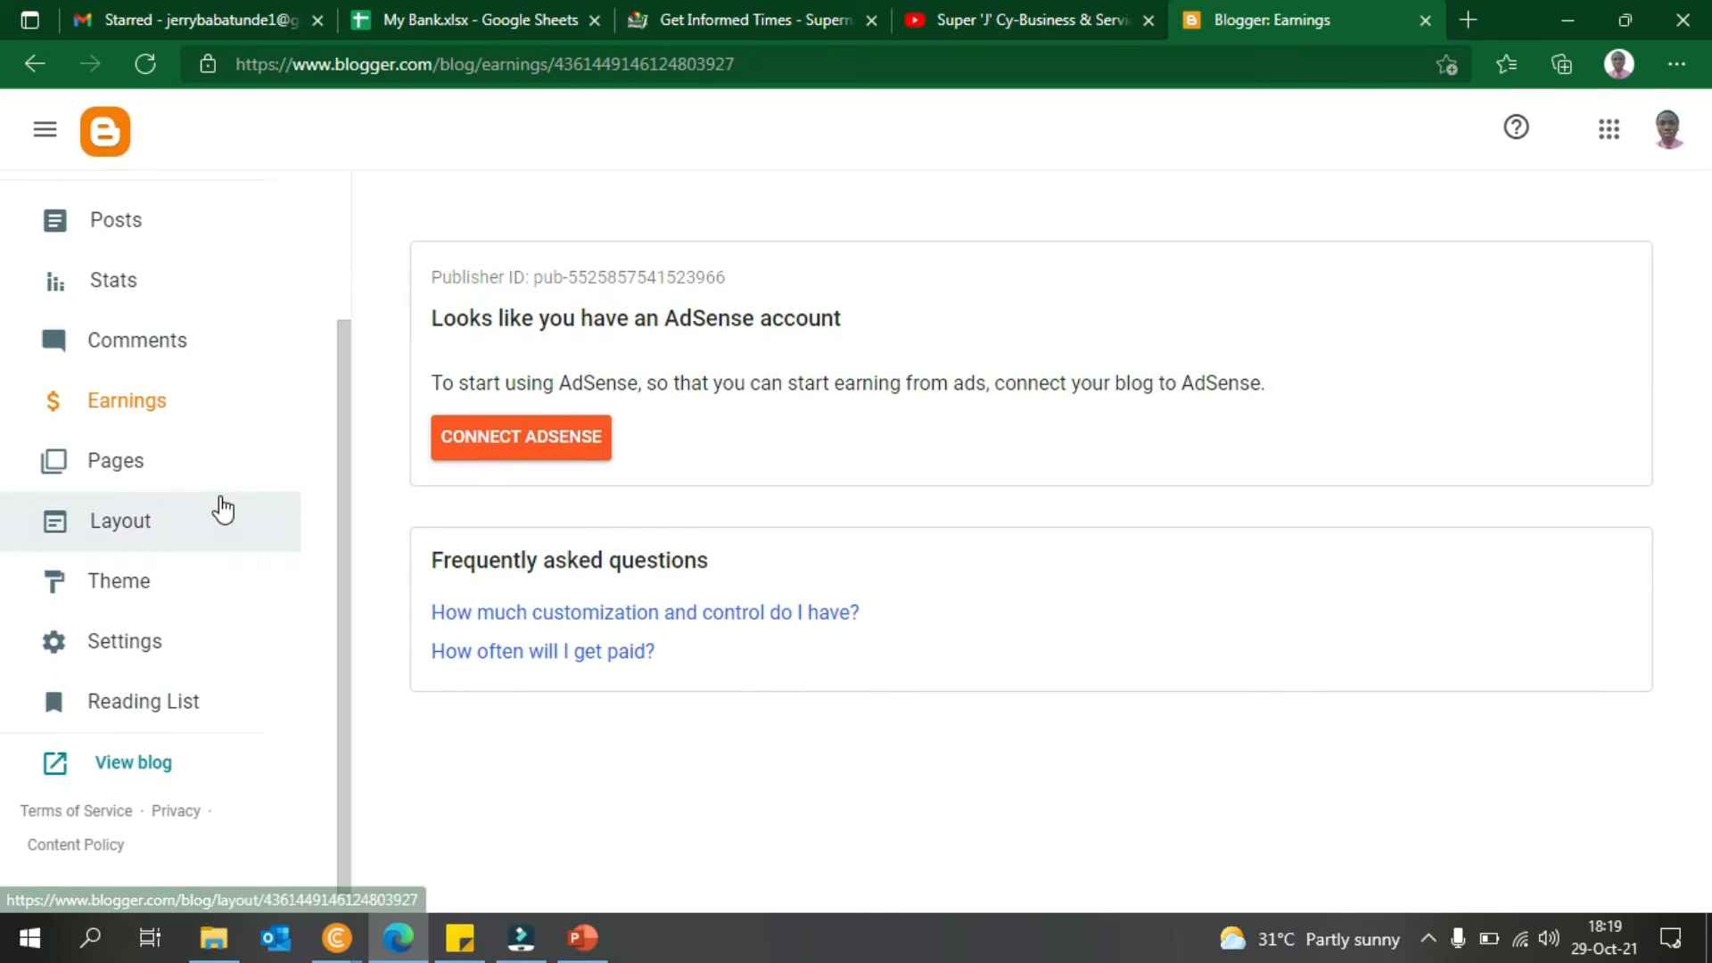
left_click(173, 462)
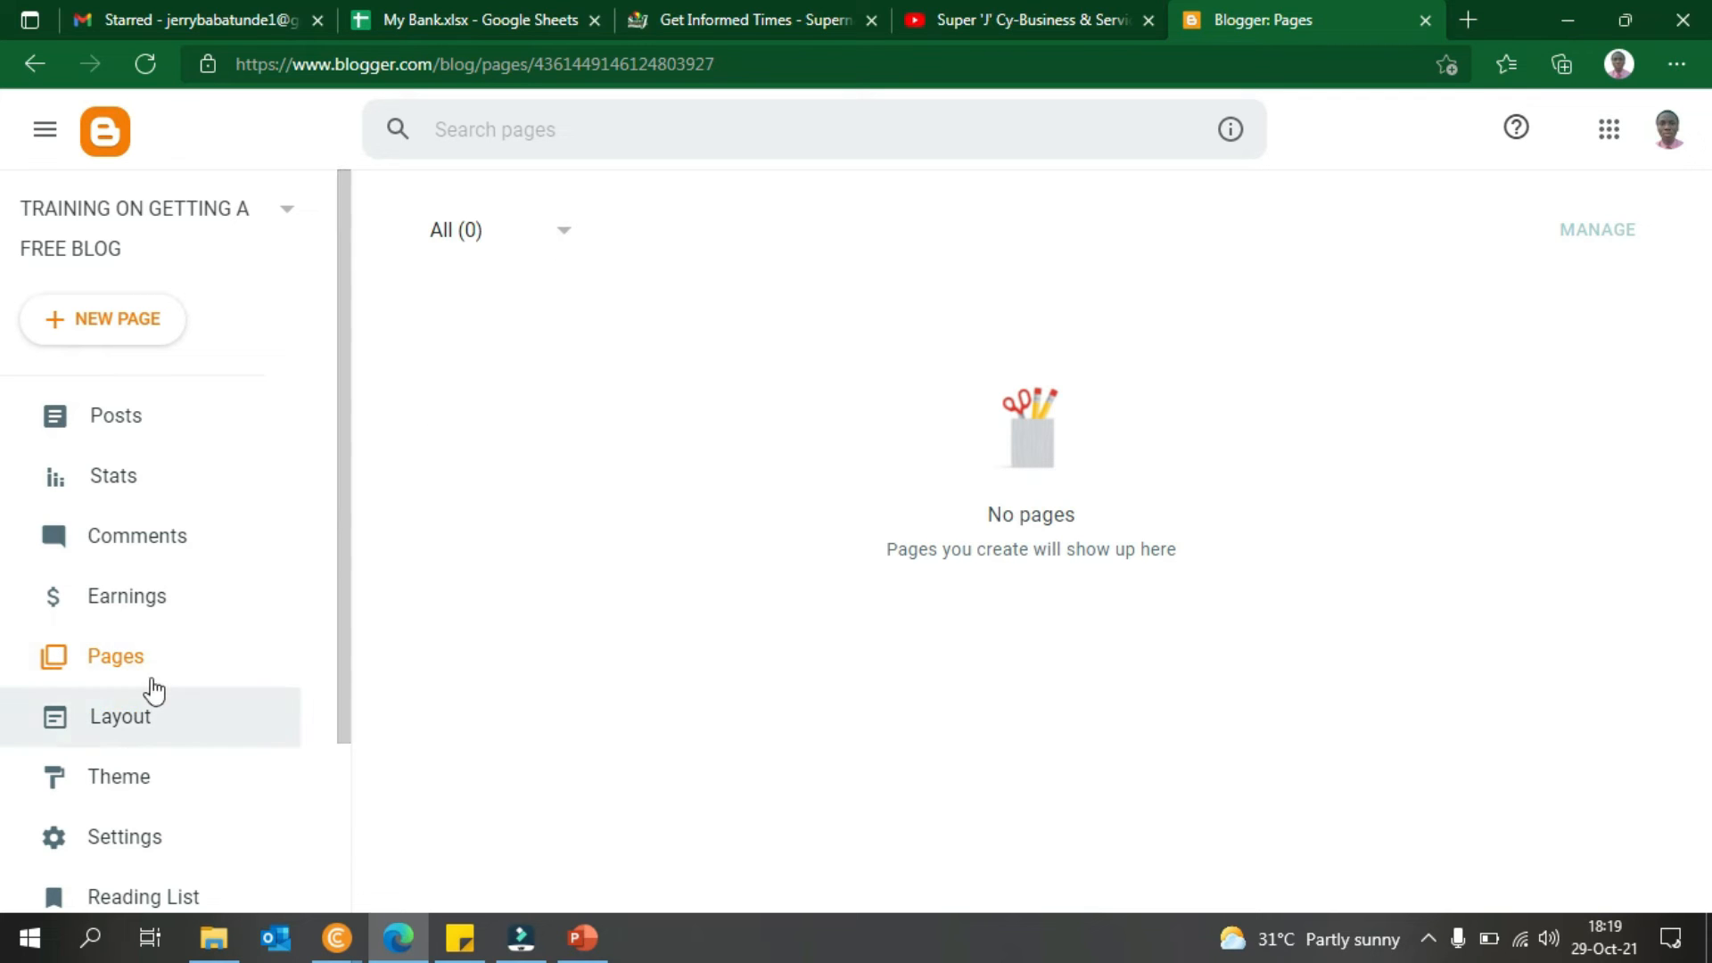
- Start an untitled page draft, exit the empty editor, and go to Layout
left_click(127, 337)
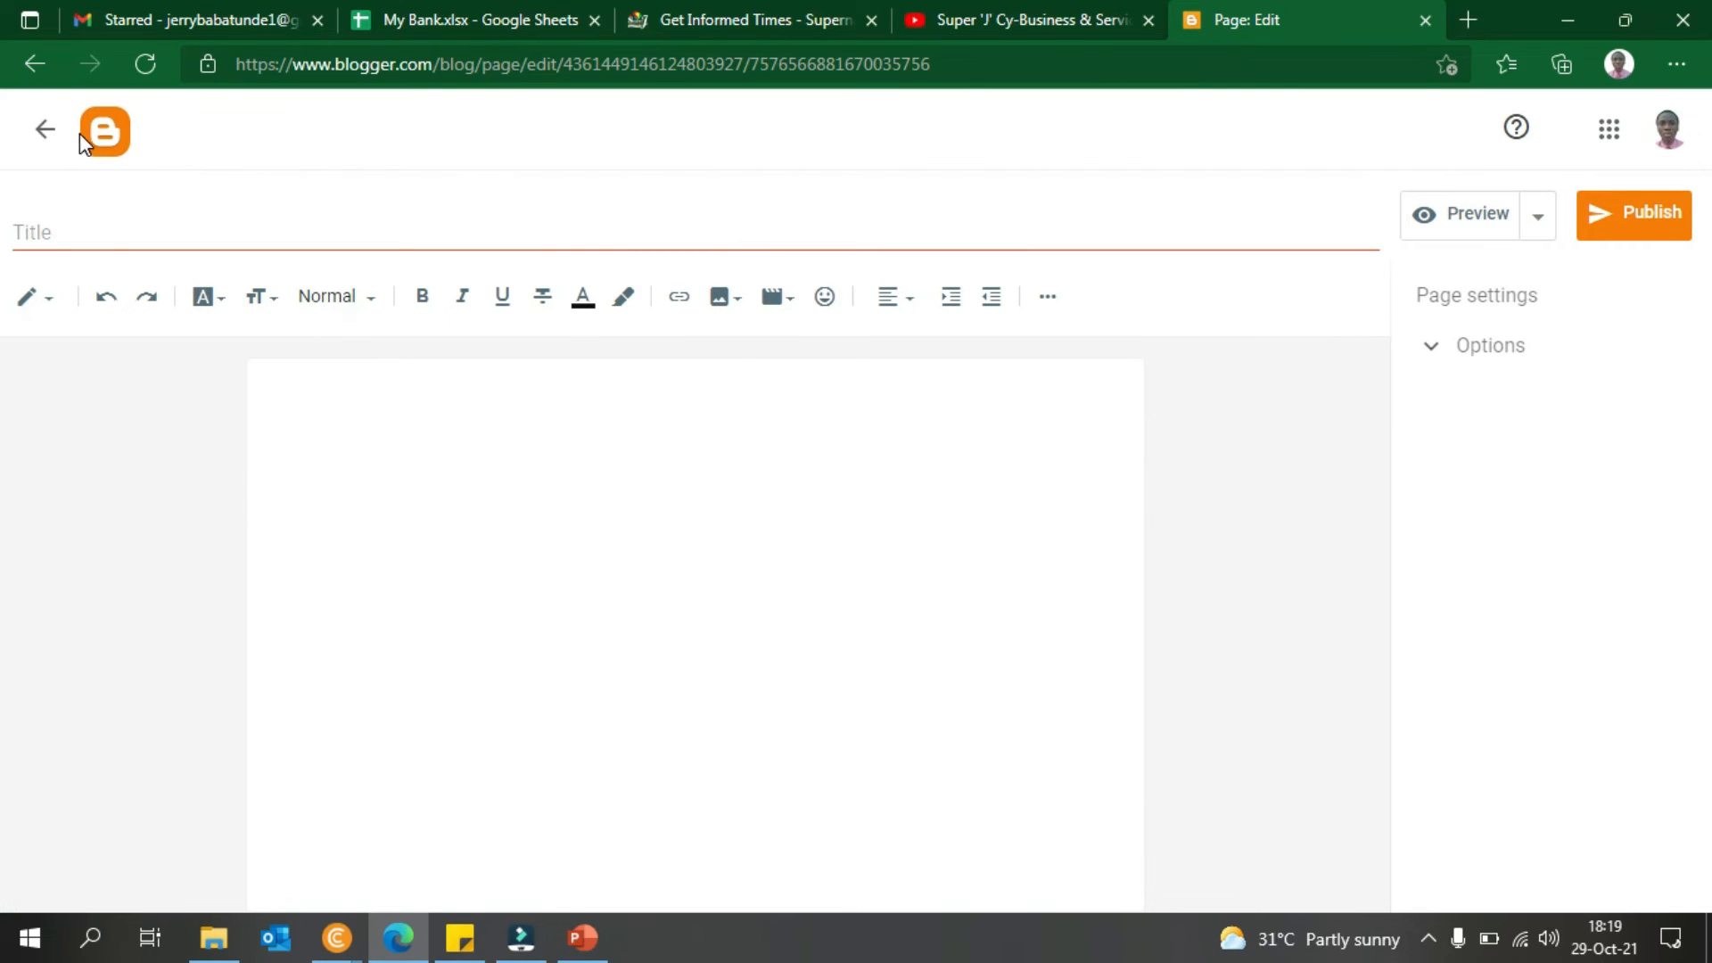
left_click(41, 131)
left_click_drag(337, 615, 325, 696)
left_click(153, 606)
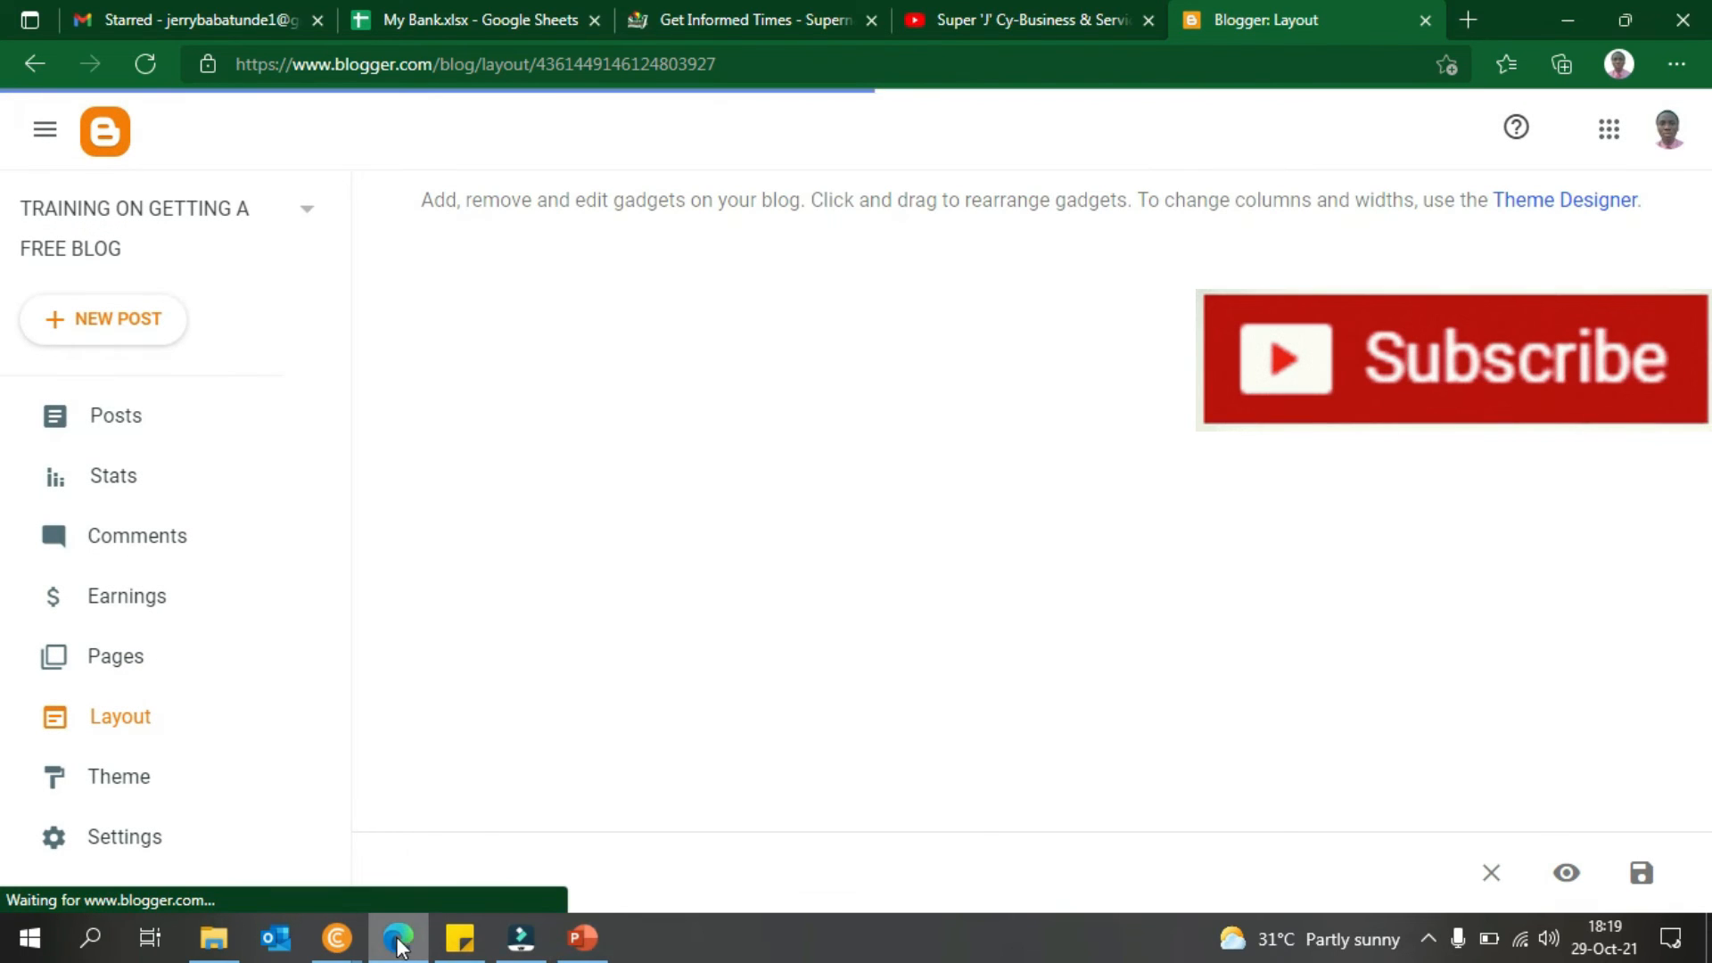
- Bring the THANK YOU SUPER J post forward in Chrome, reload it, and scroll down
left_click(349, 931)
left_click(496, 877)
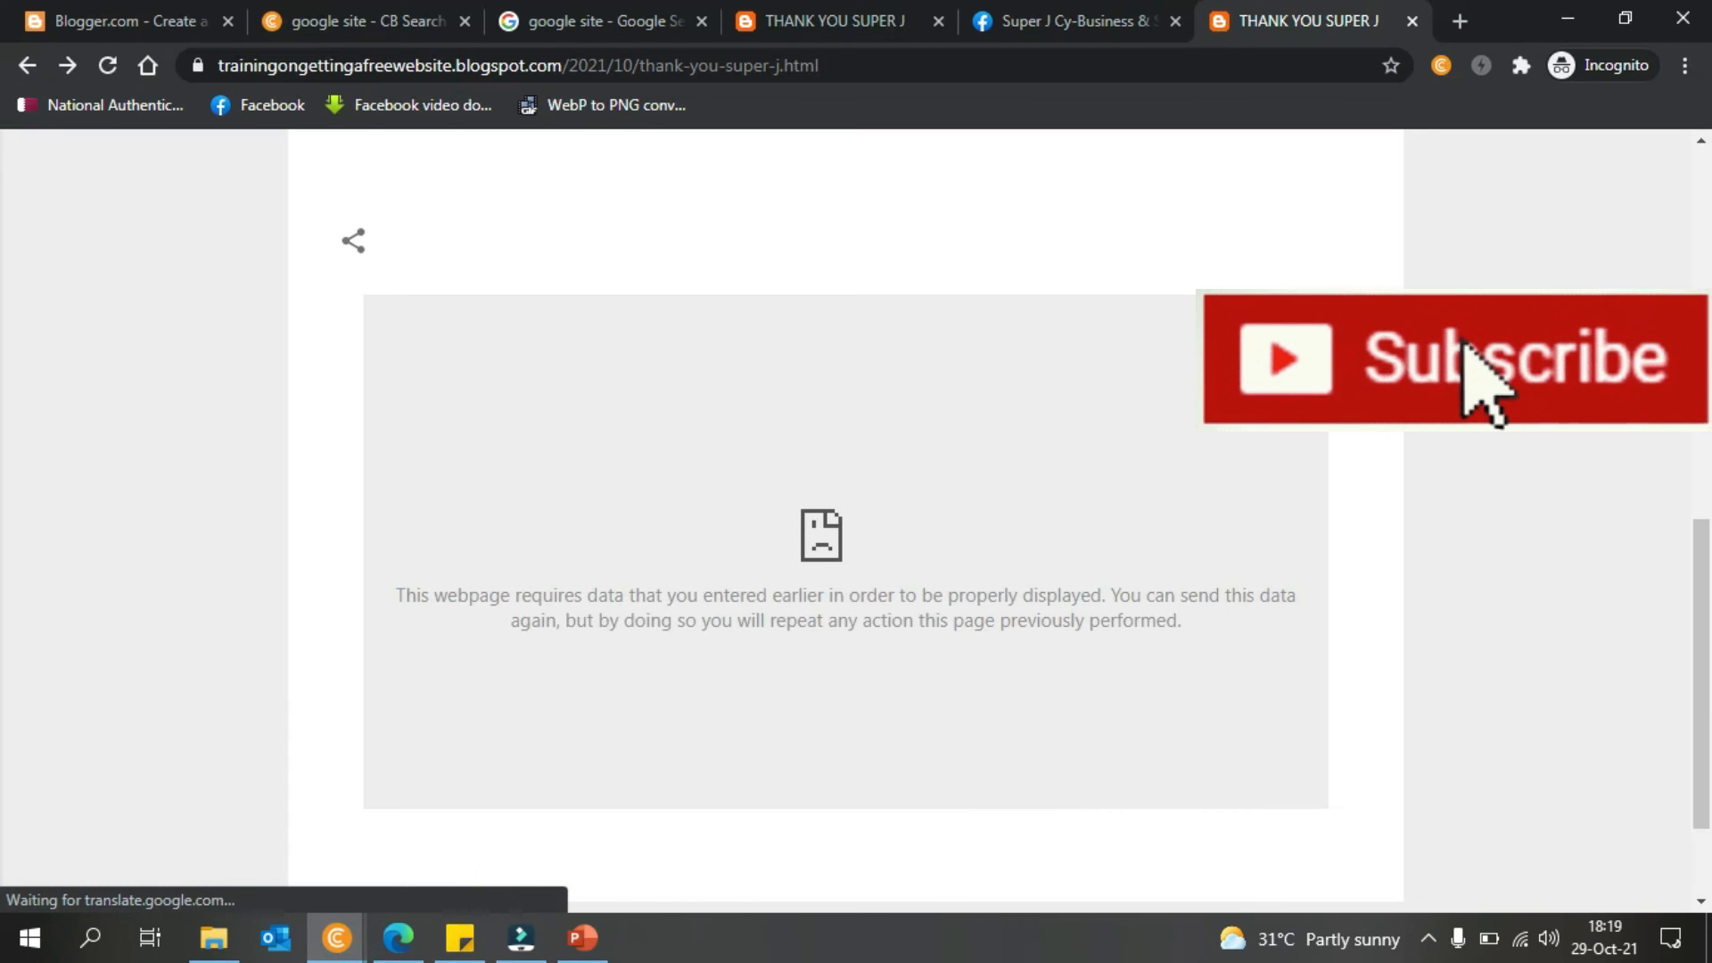
left_click(29, 66)
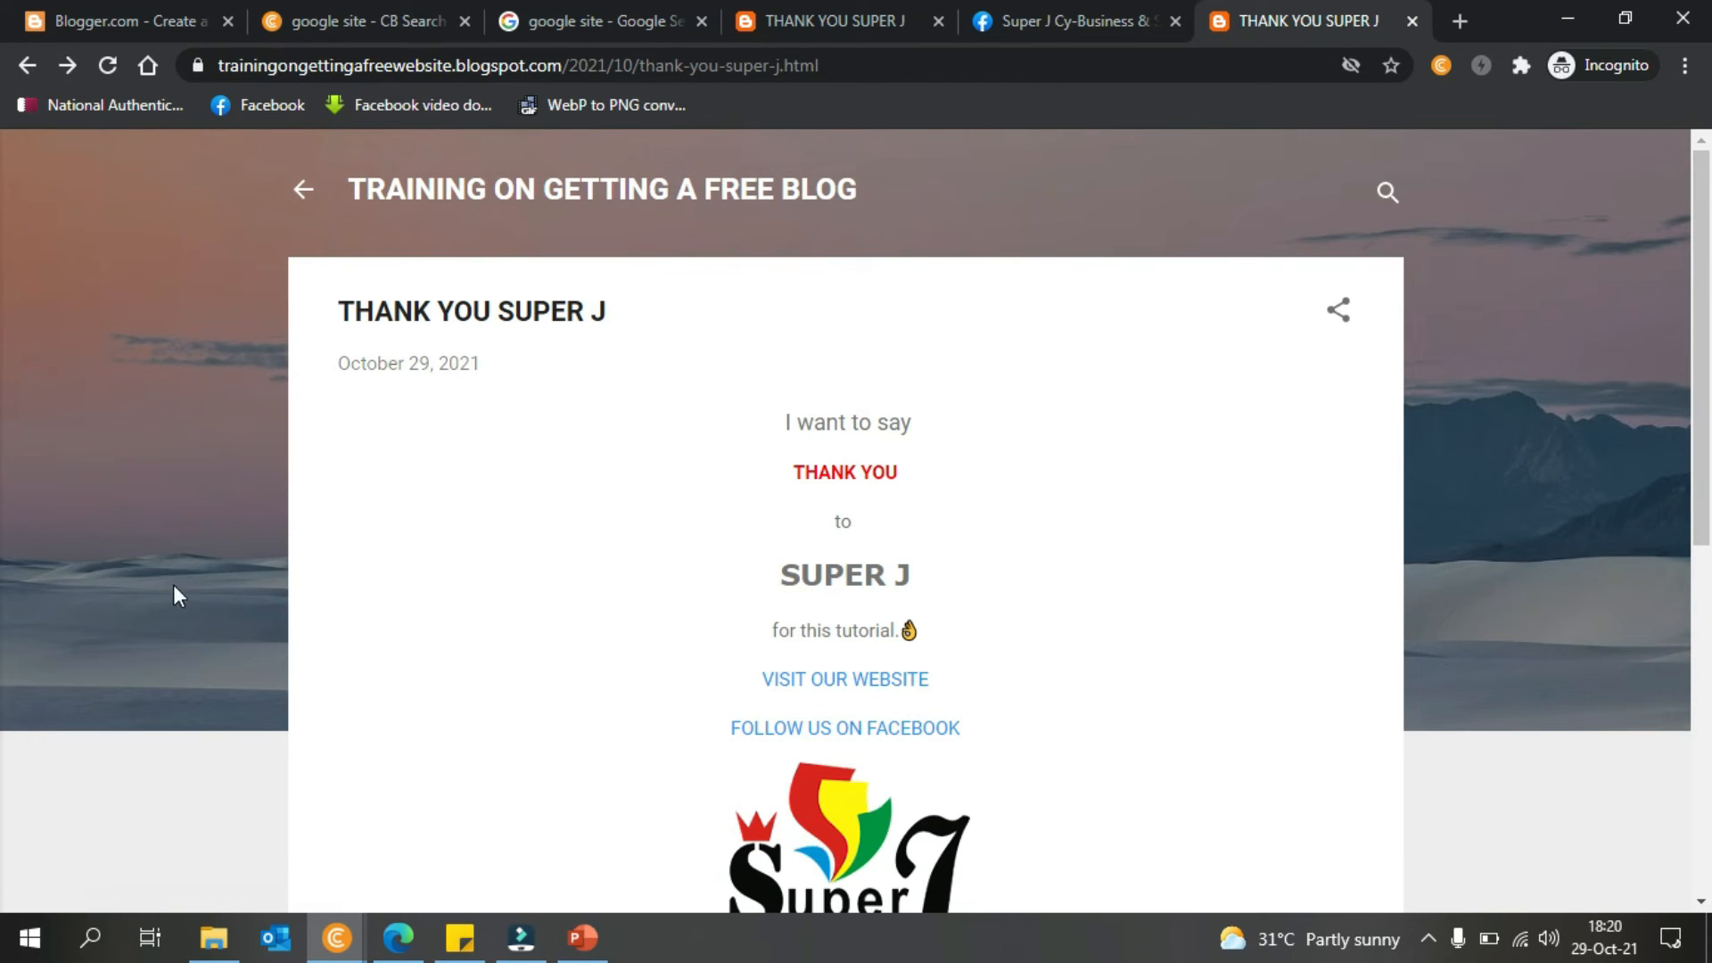
scroll(1680, 460, "down", 7)
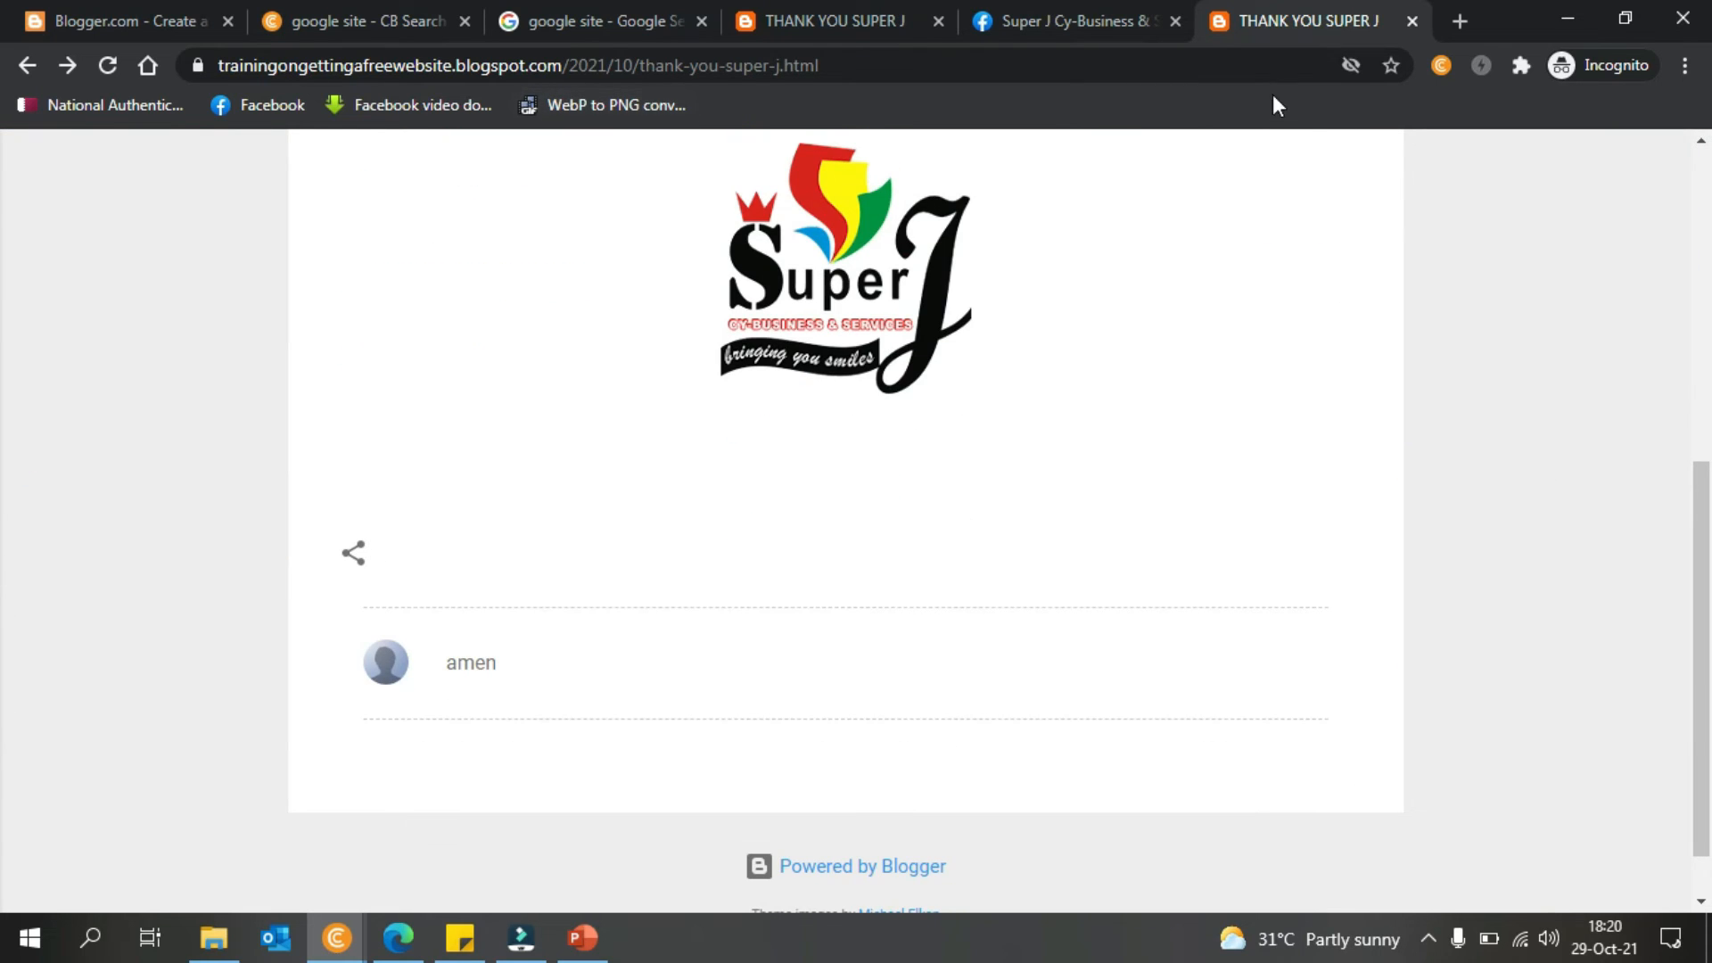
- Minimize the live blog and browse Blogger's Theme gallery
left_click(1559, 12)
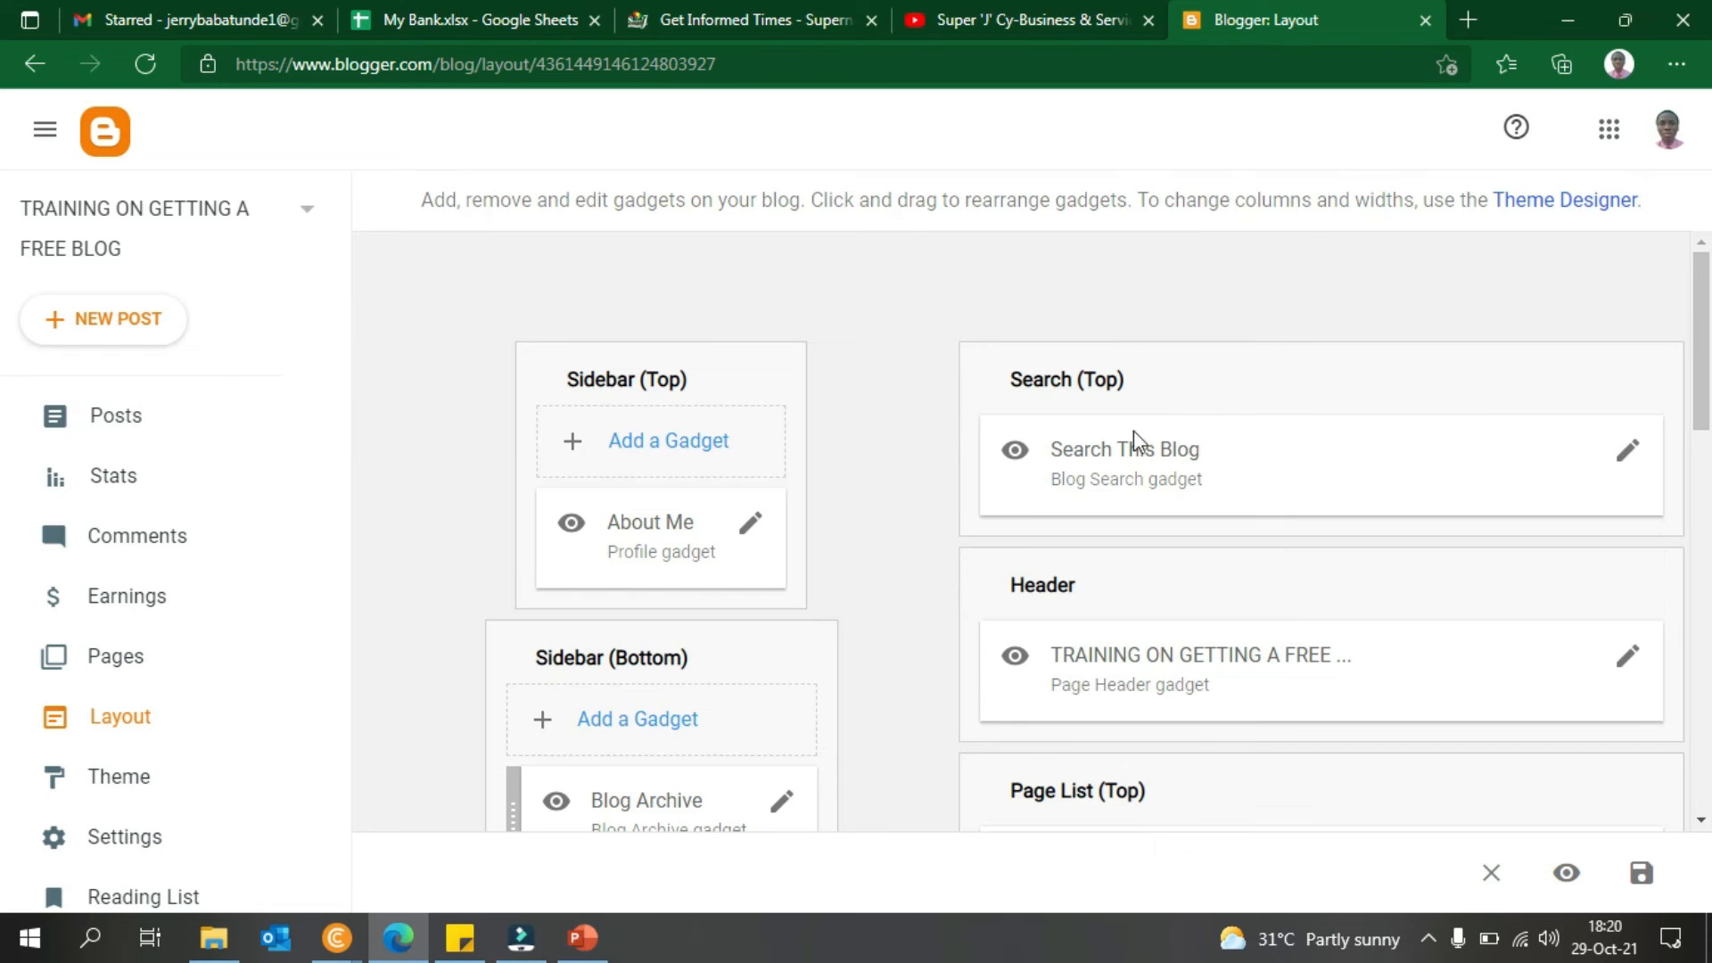
left_click(121, 803)
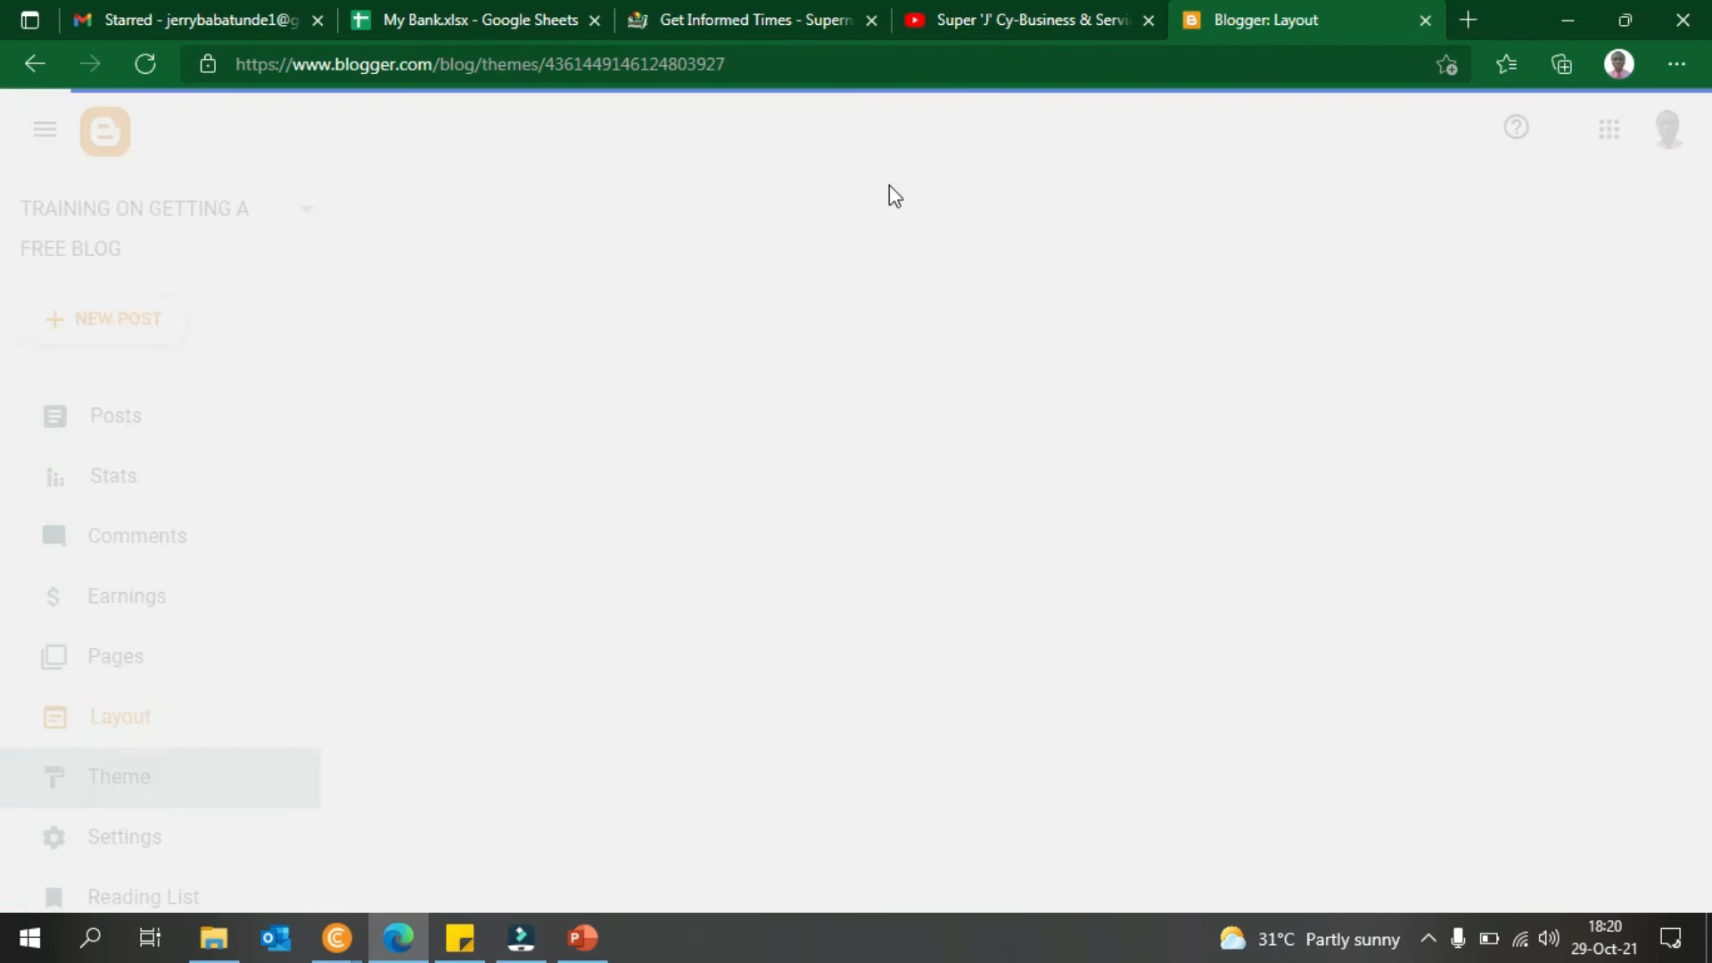
scroll(4, 403, "down", 3)
mouse_move(1710, 394)
left_mouse_down()
mouse_move(1711, 445)
mouse_move(1708, 397)
mouse_move(1706, 420)
left_mouse_up()
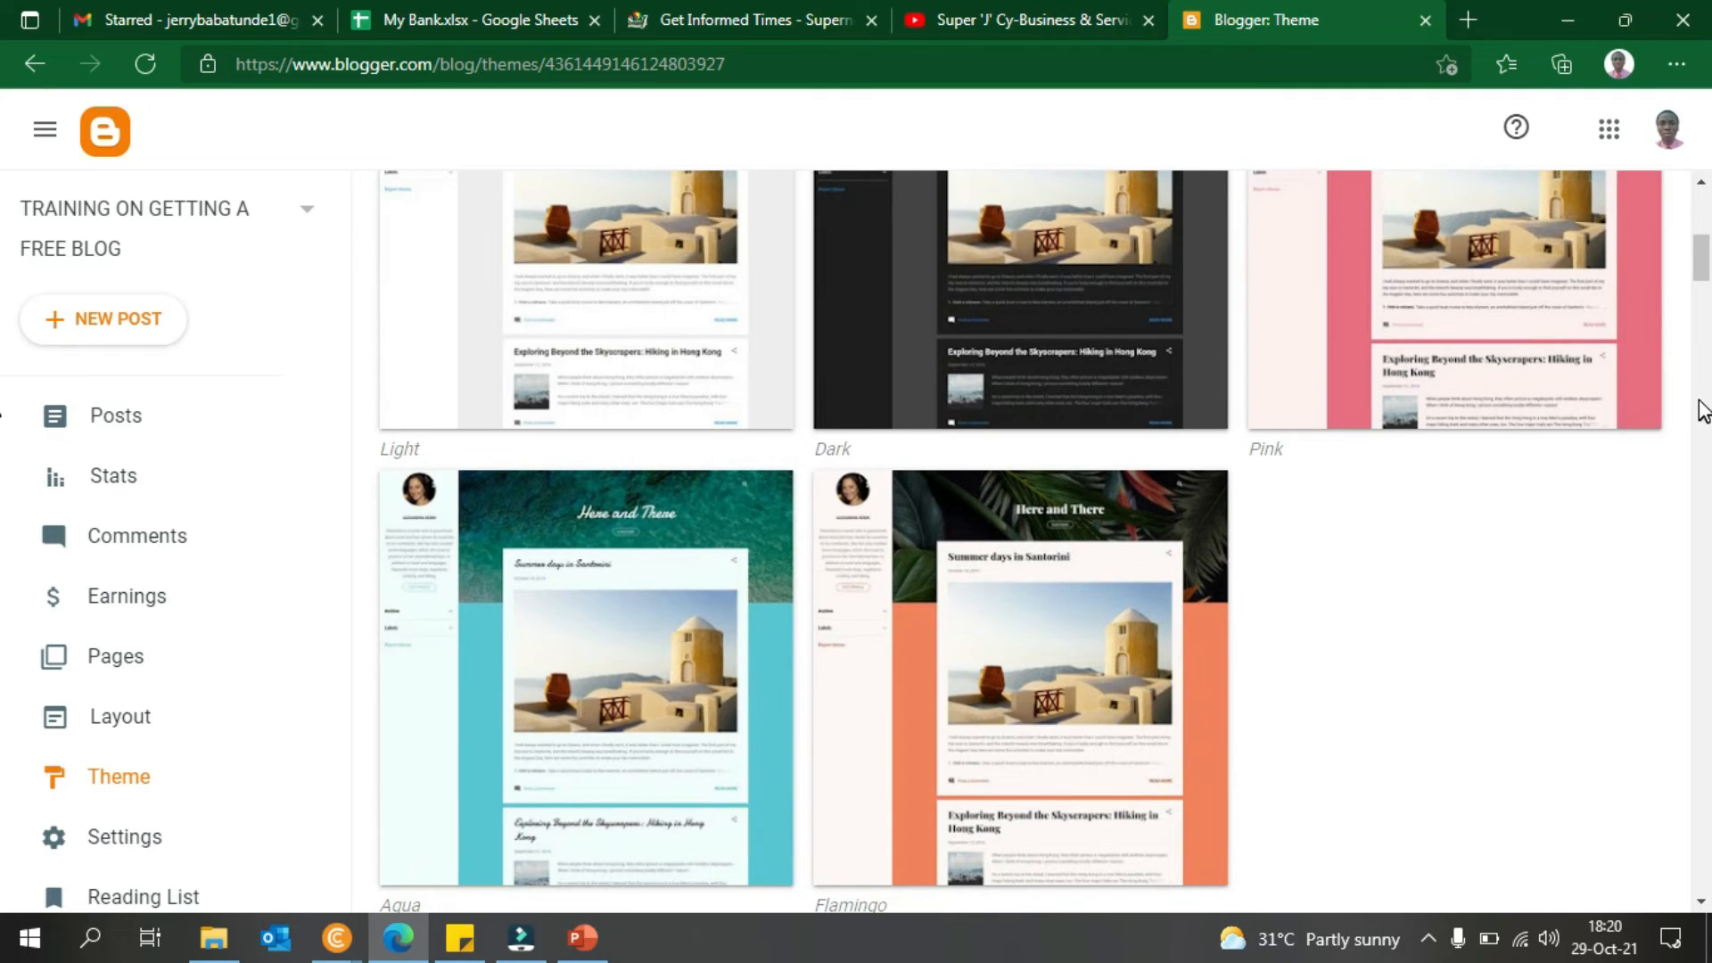
left_click_drag(1704, 271, 1709, 205)
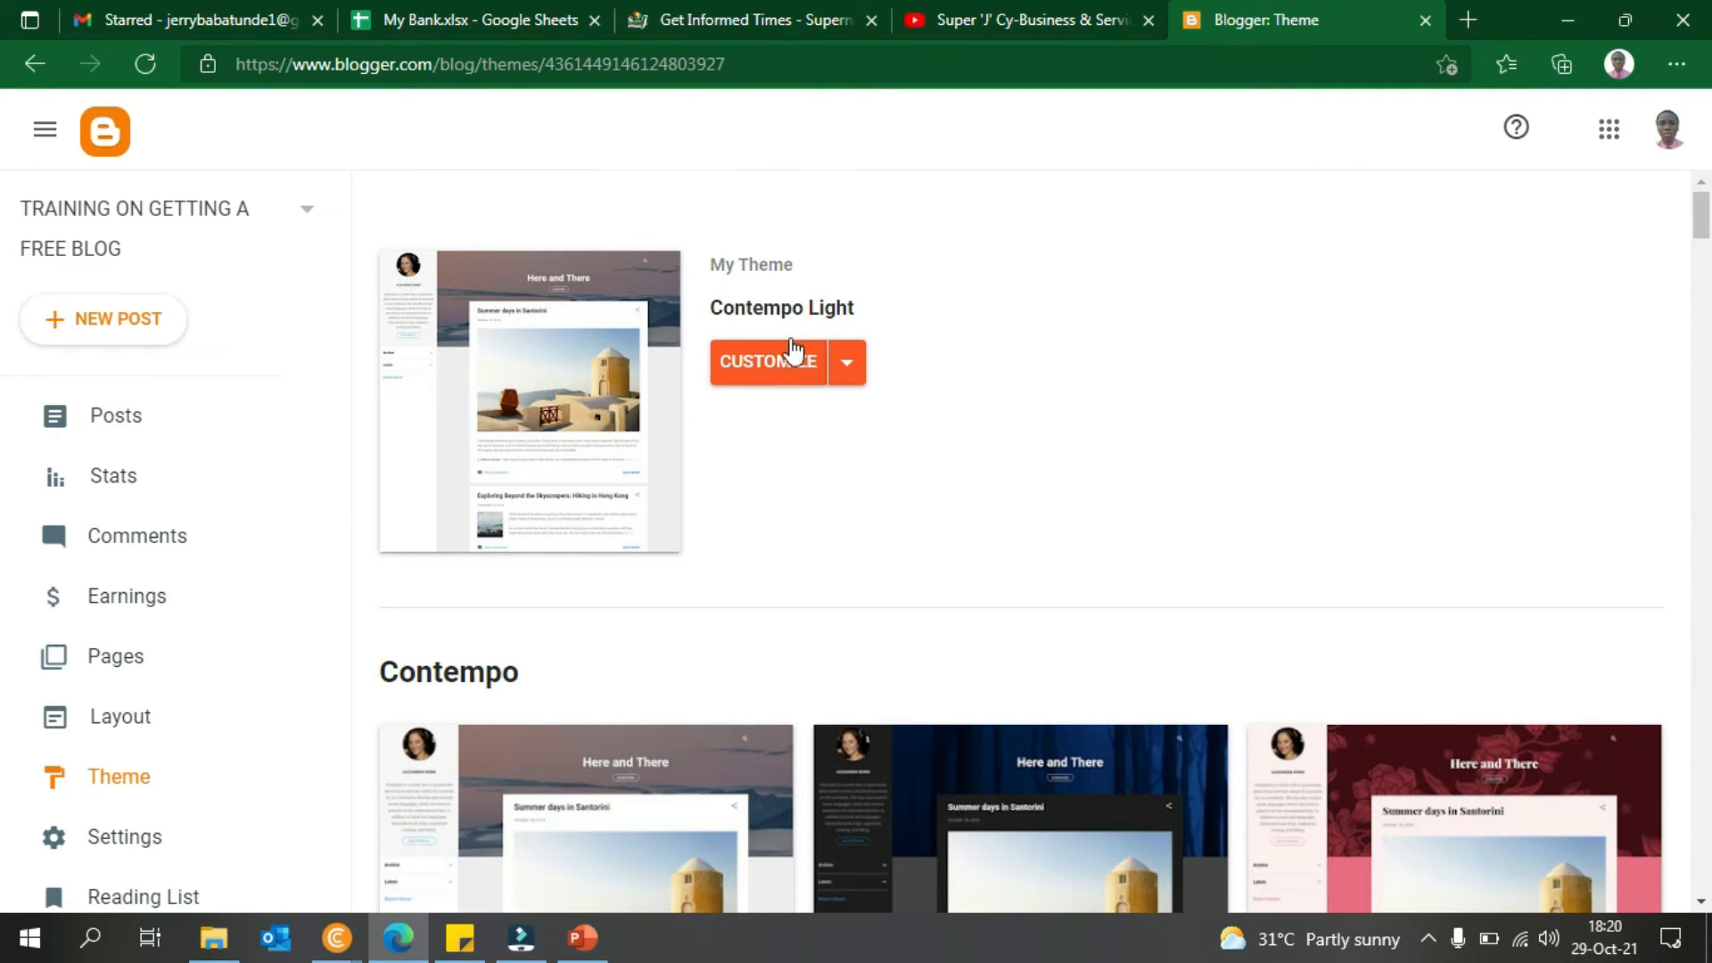
left_click_drag(1692, 223, 1710, 274)
- Preview the blog in the Contempo Aqua theme, then return to the gallery
left_click(662, 394)
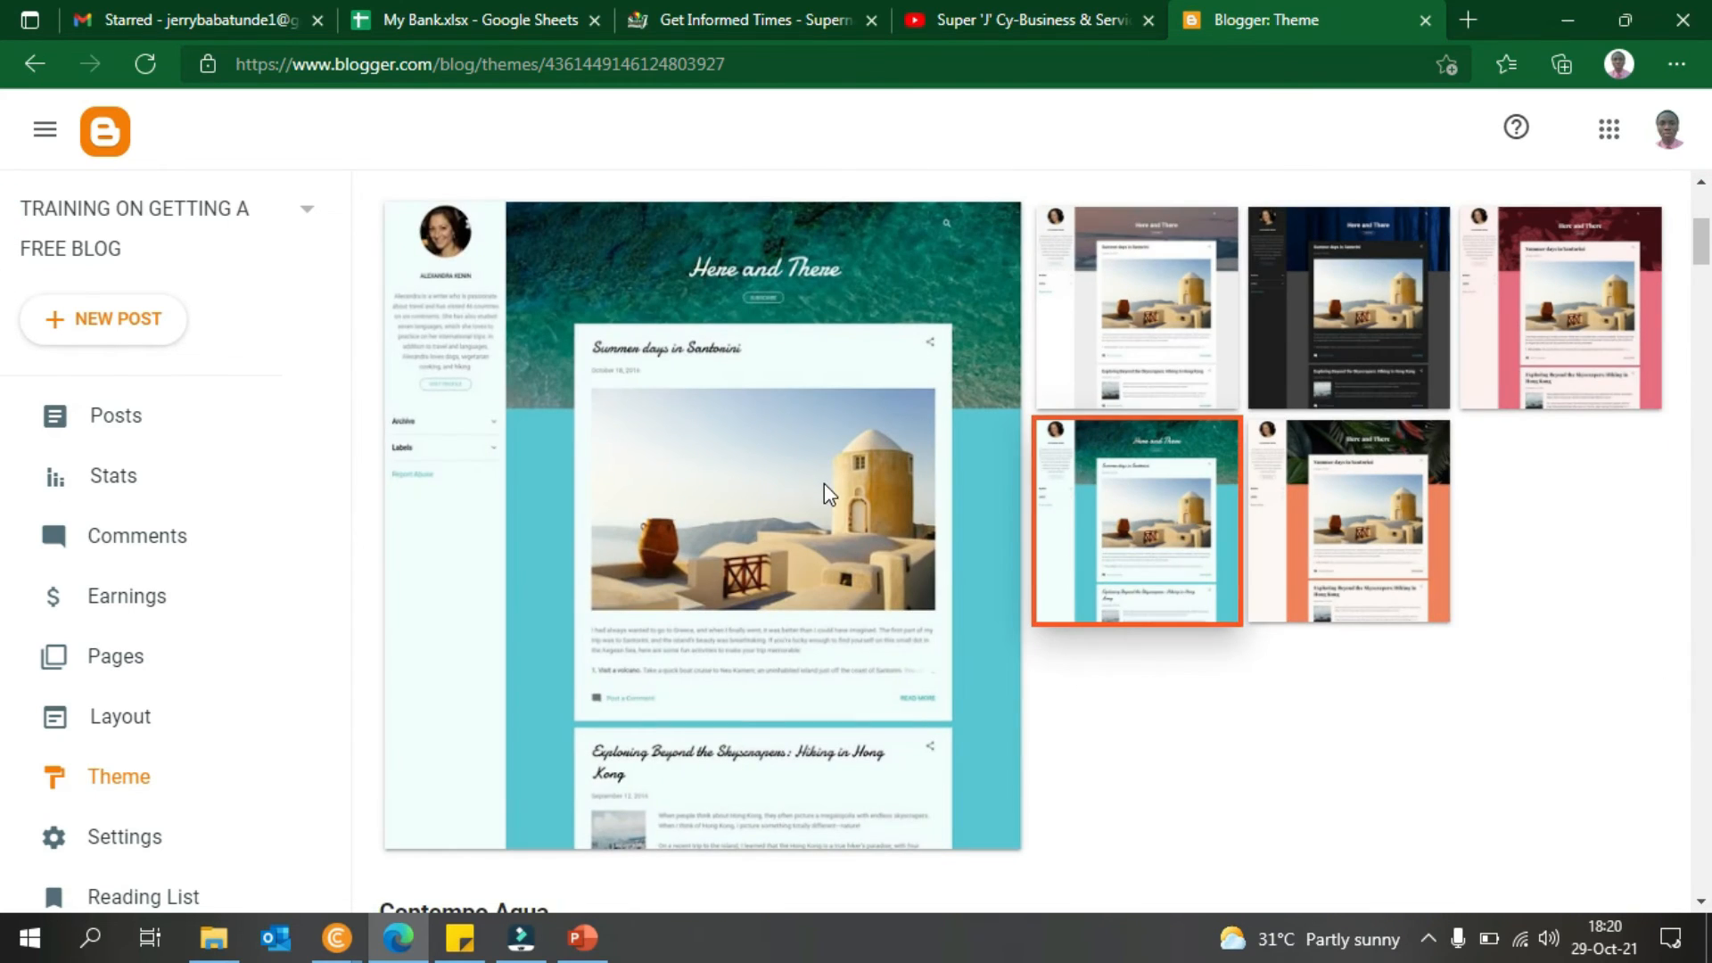
scroll(1694, 409, "down", 5)
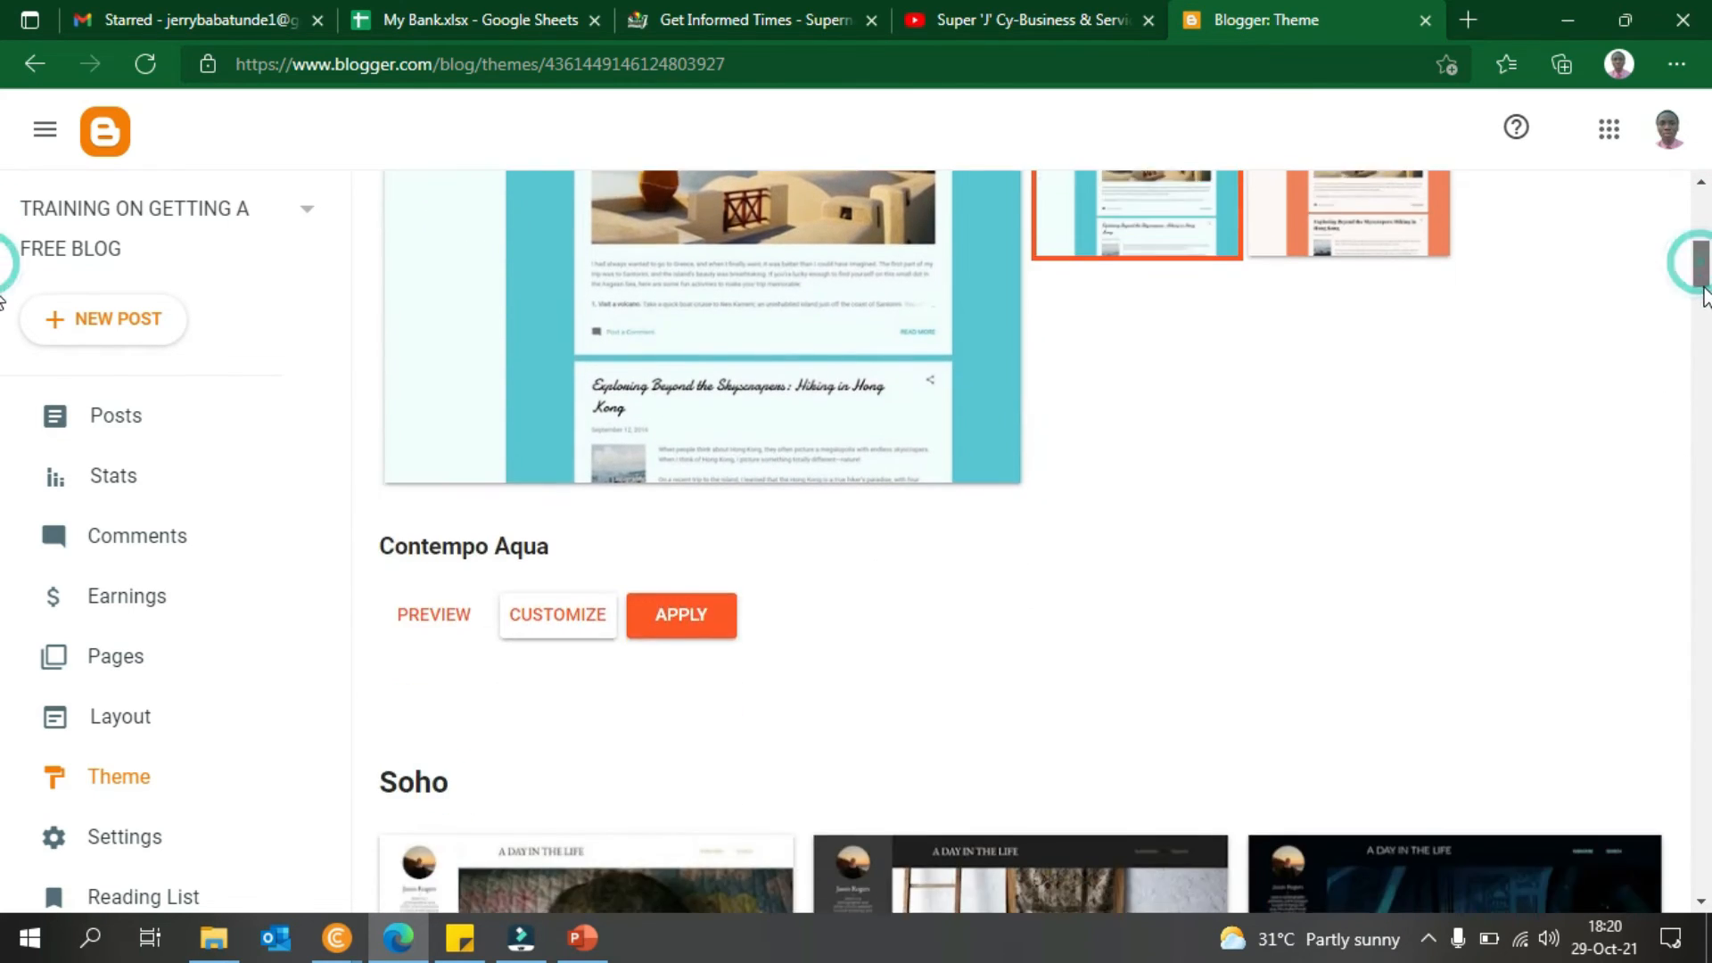
left_click(448, 538)
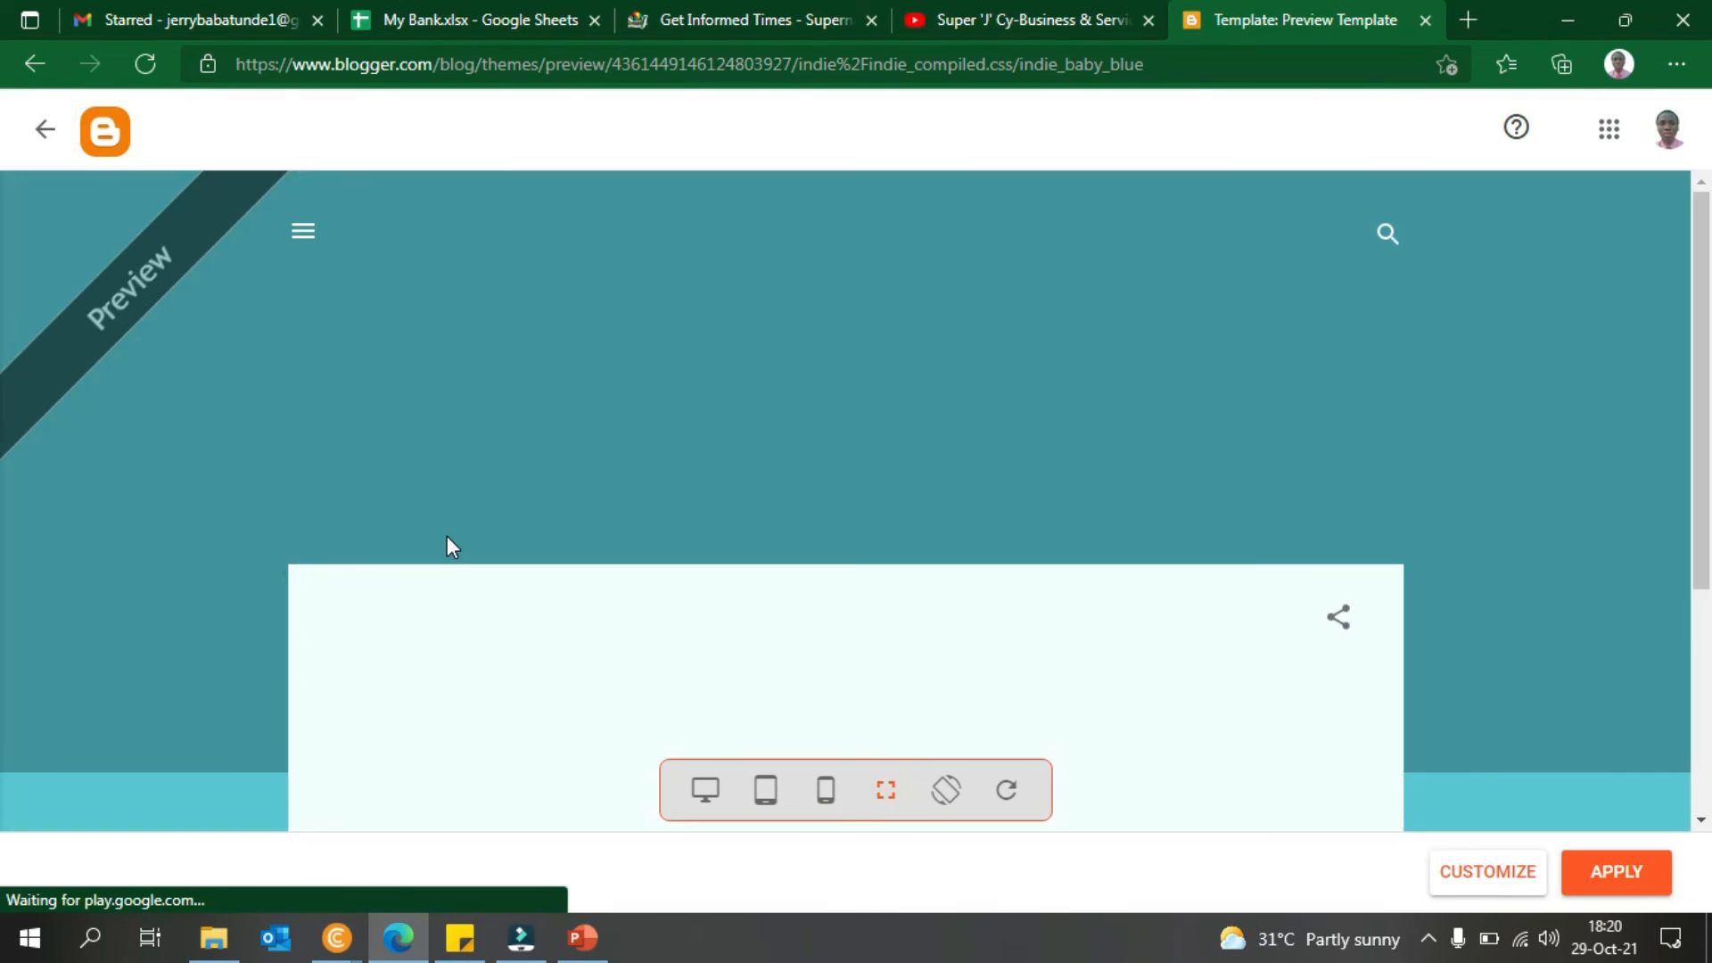
scroll(5, 401, "down", 4)
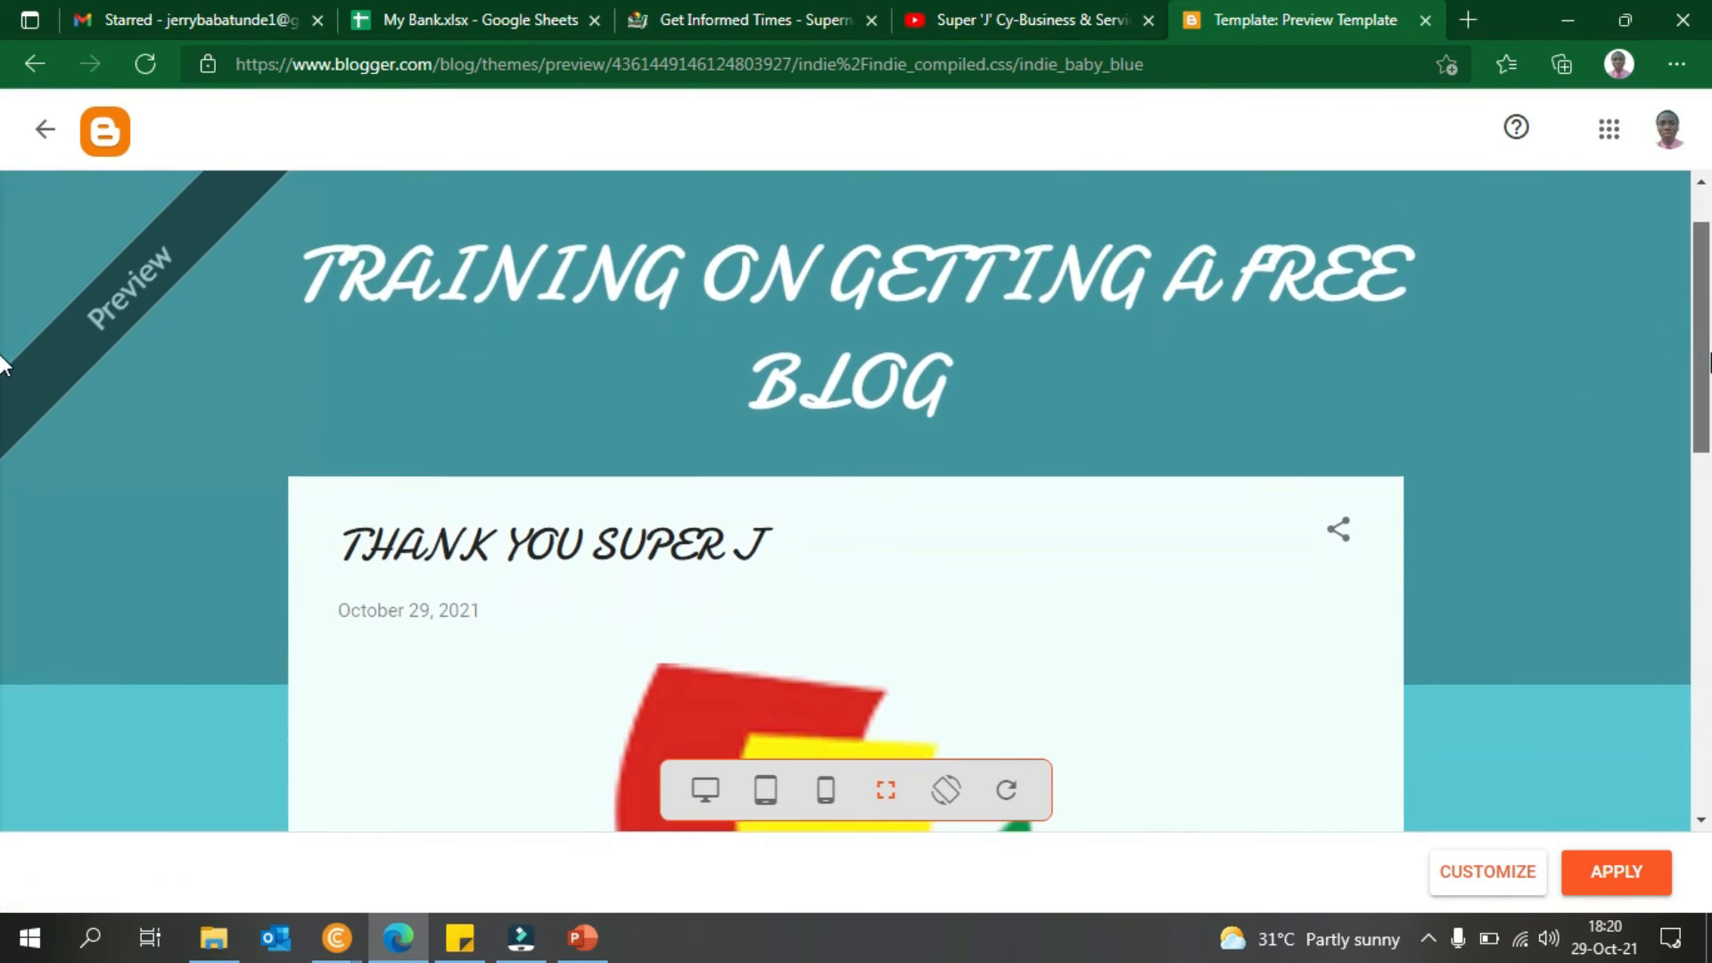
scroll(5, 464, "down", 6)
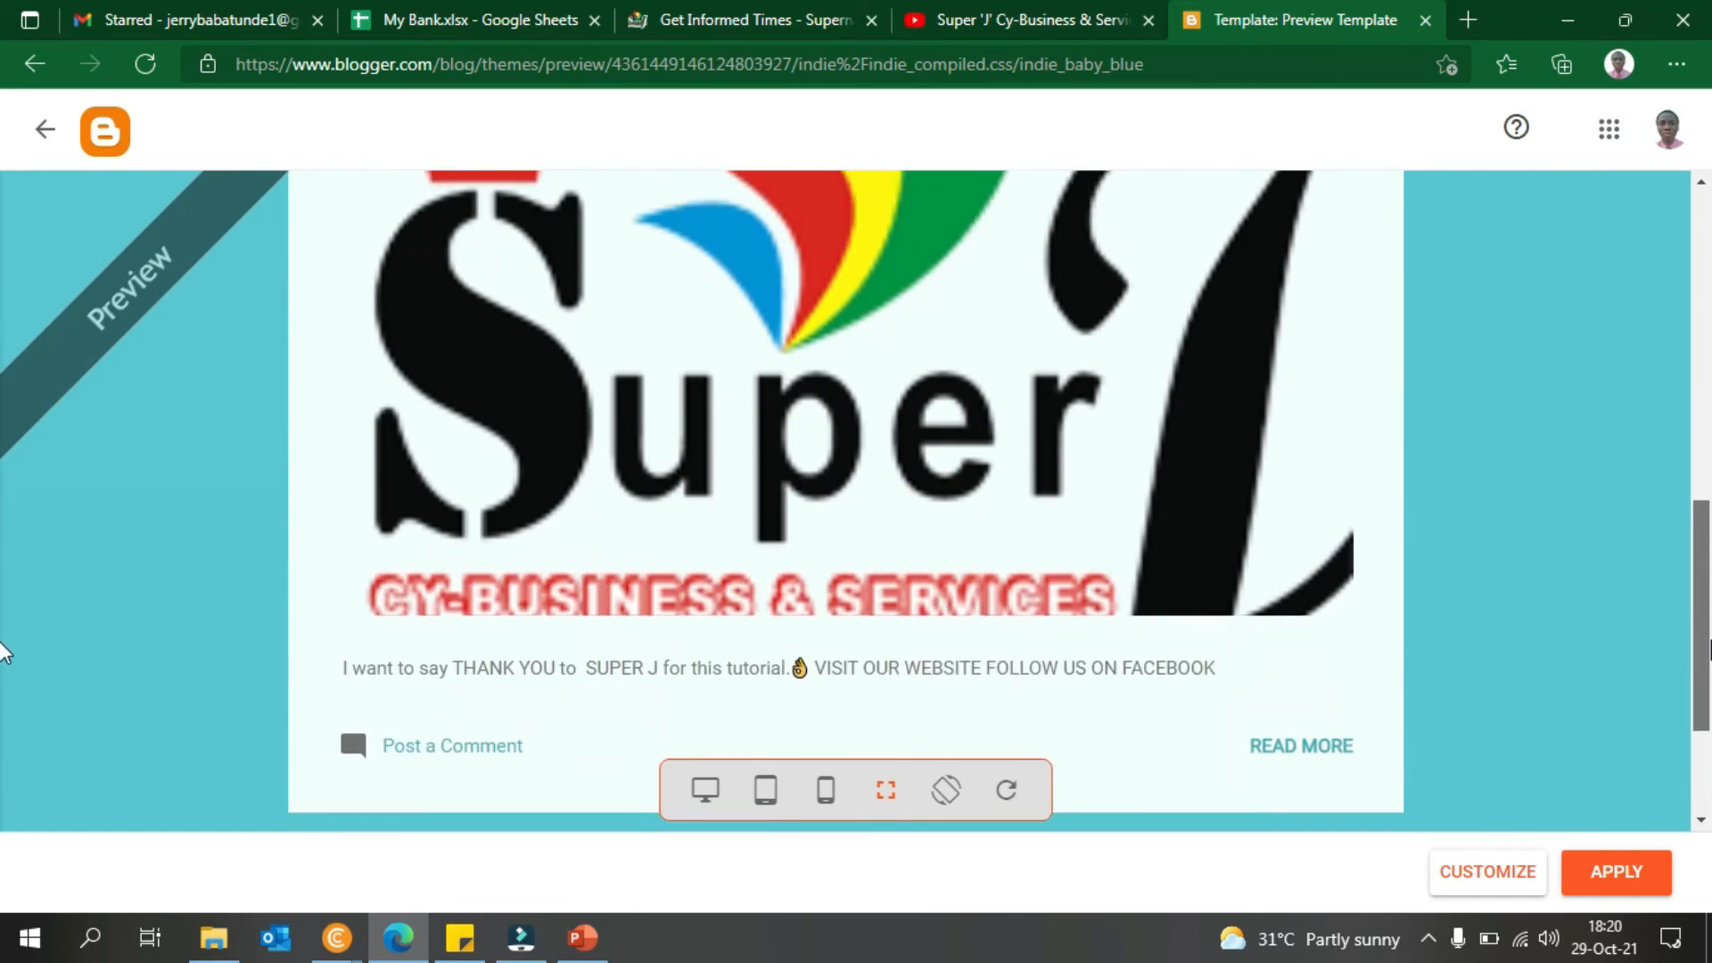
scroll(1659, 397, "up", 12)
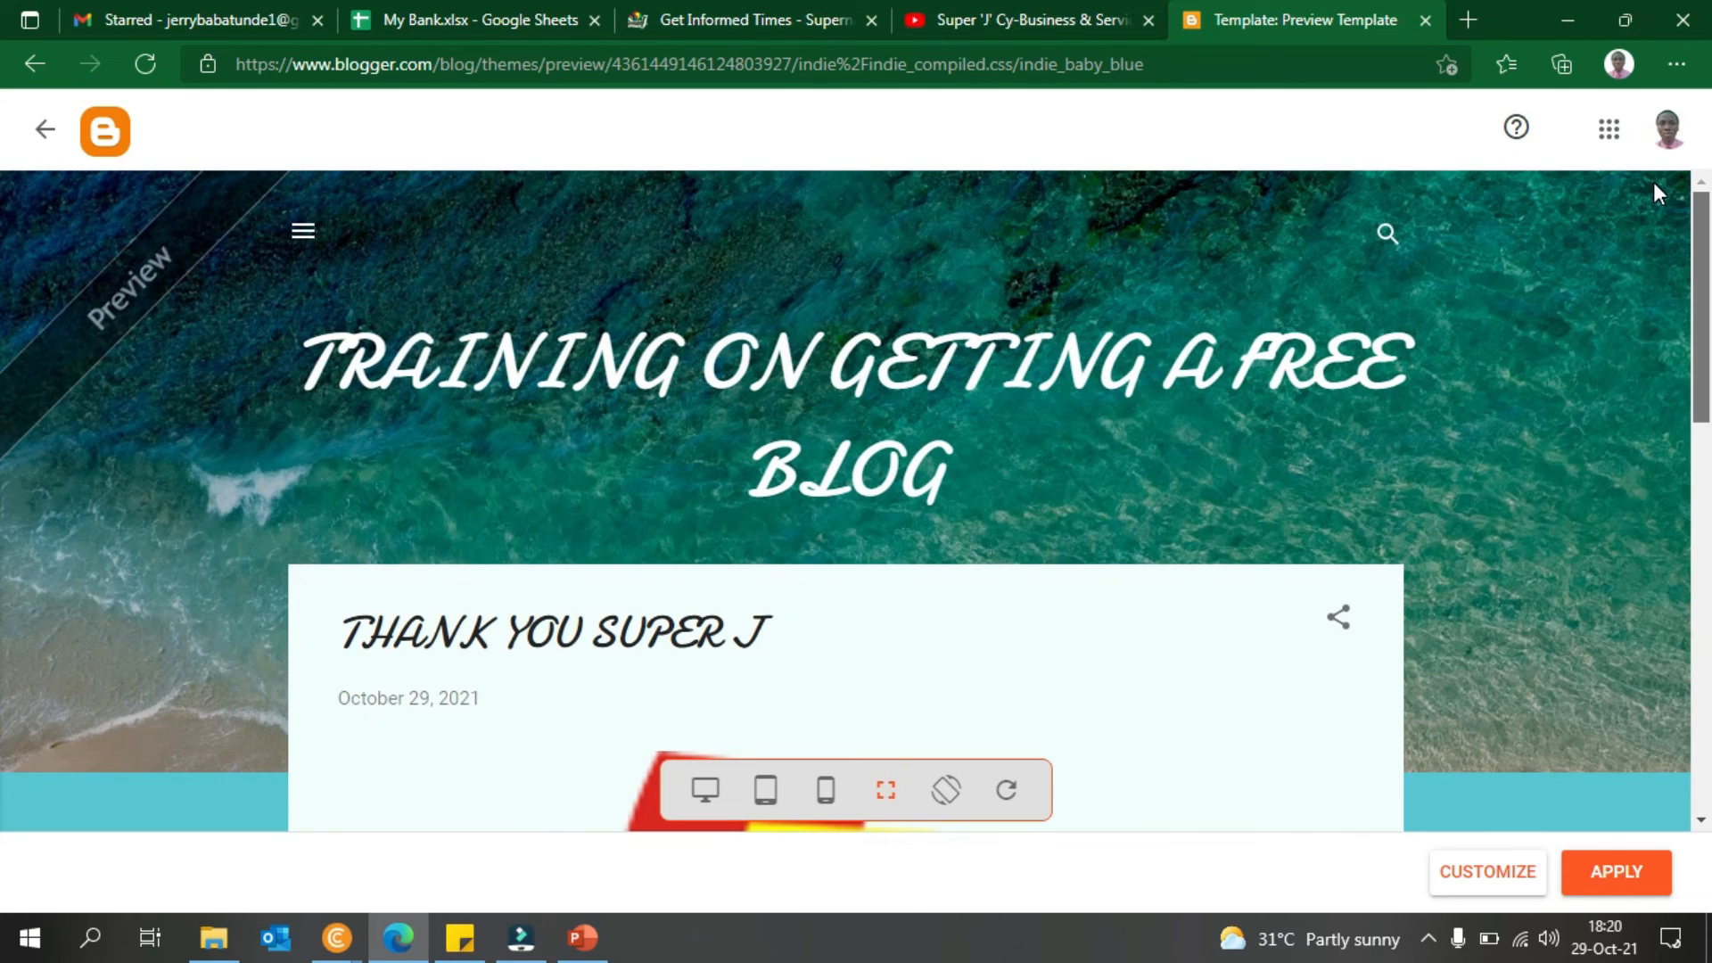
left_click(43, 129)
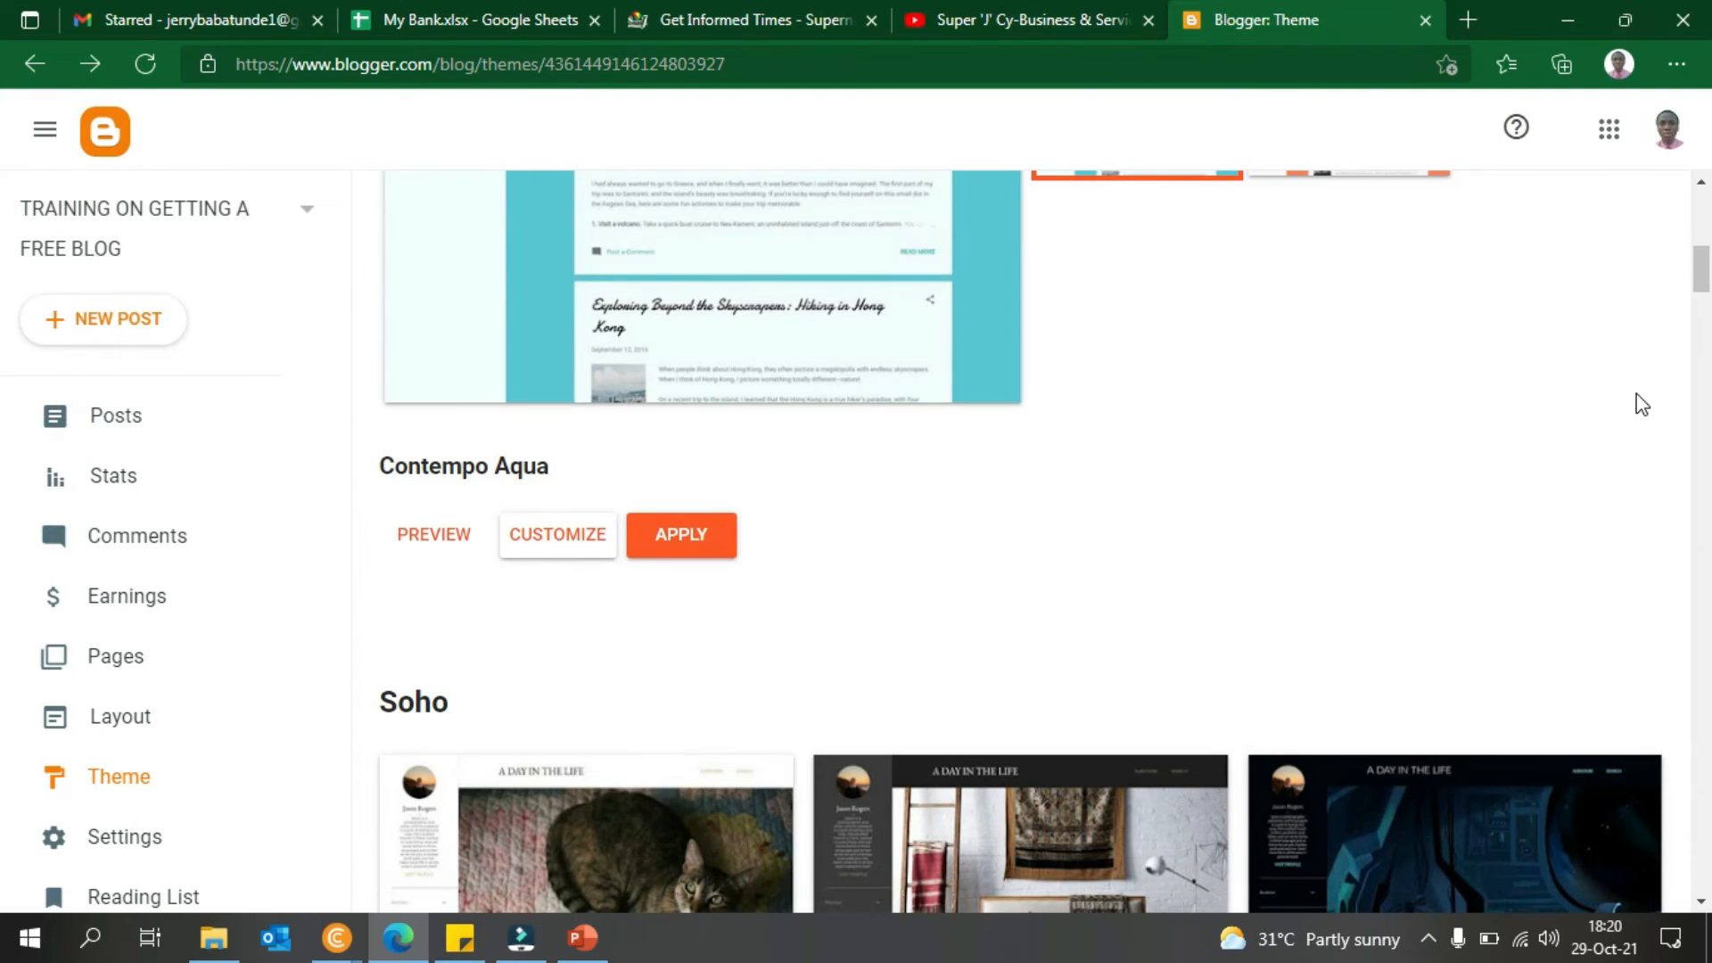
- Open the Soho Pink theme's details
left_click_drag(1701, 267, 1700, 334)
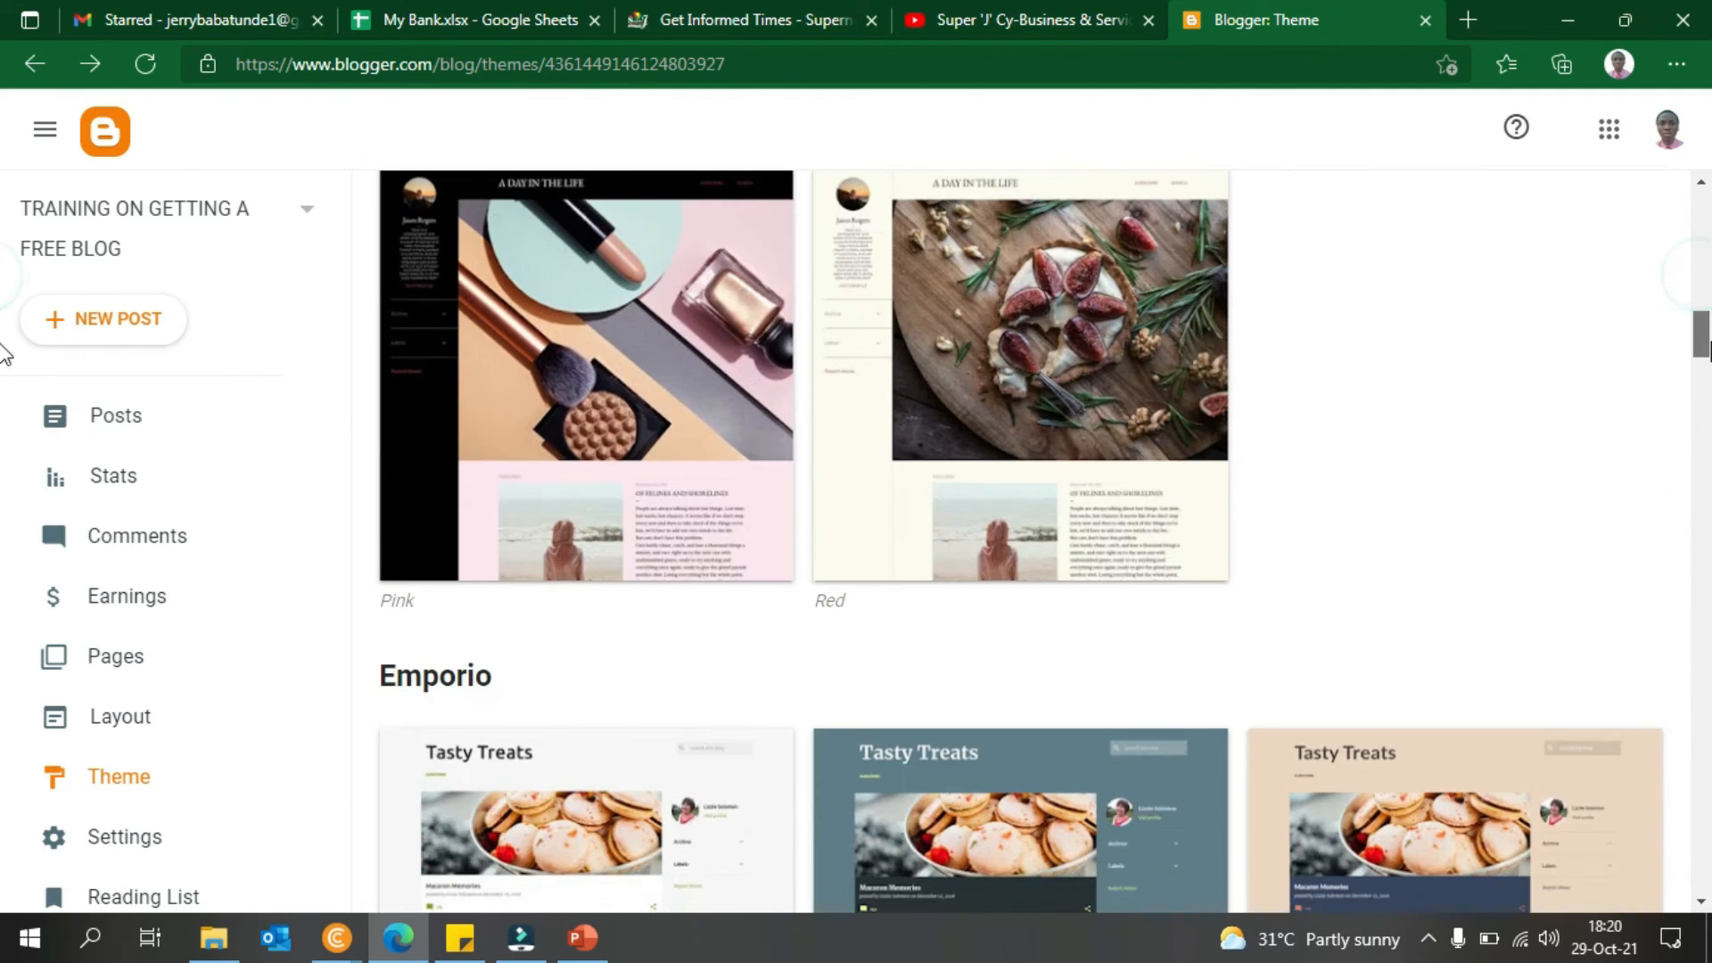
left_click(578, 441)
scroll(1480, 433, "down", 4)
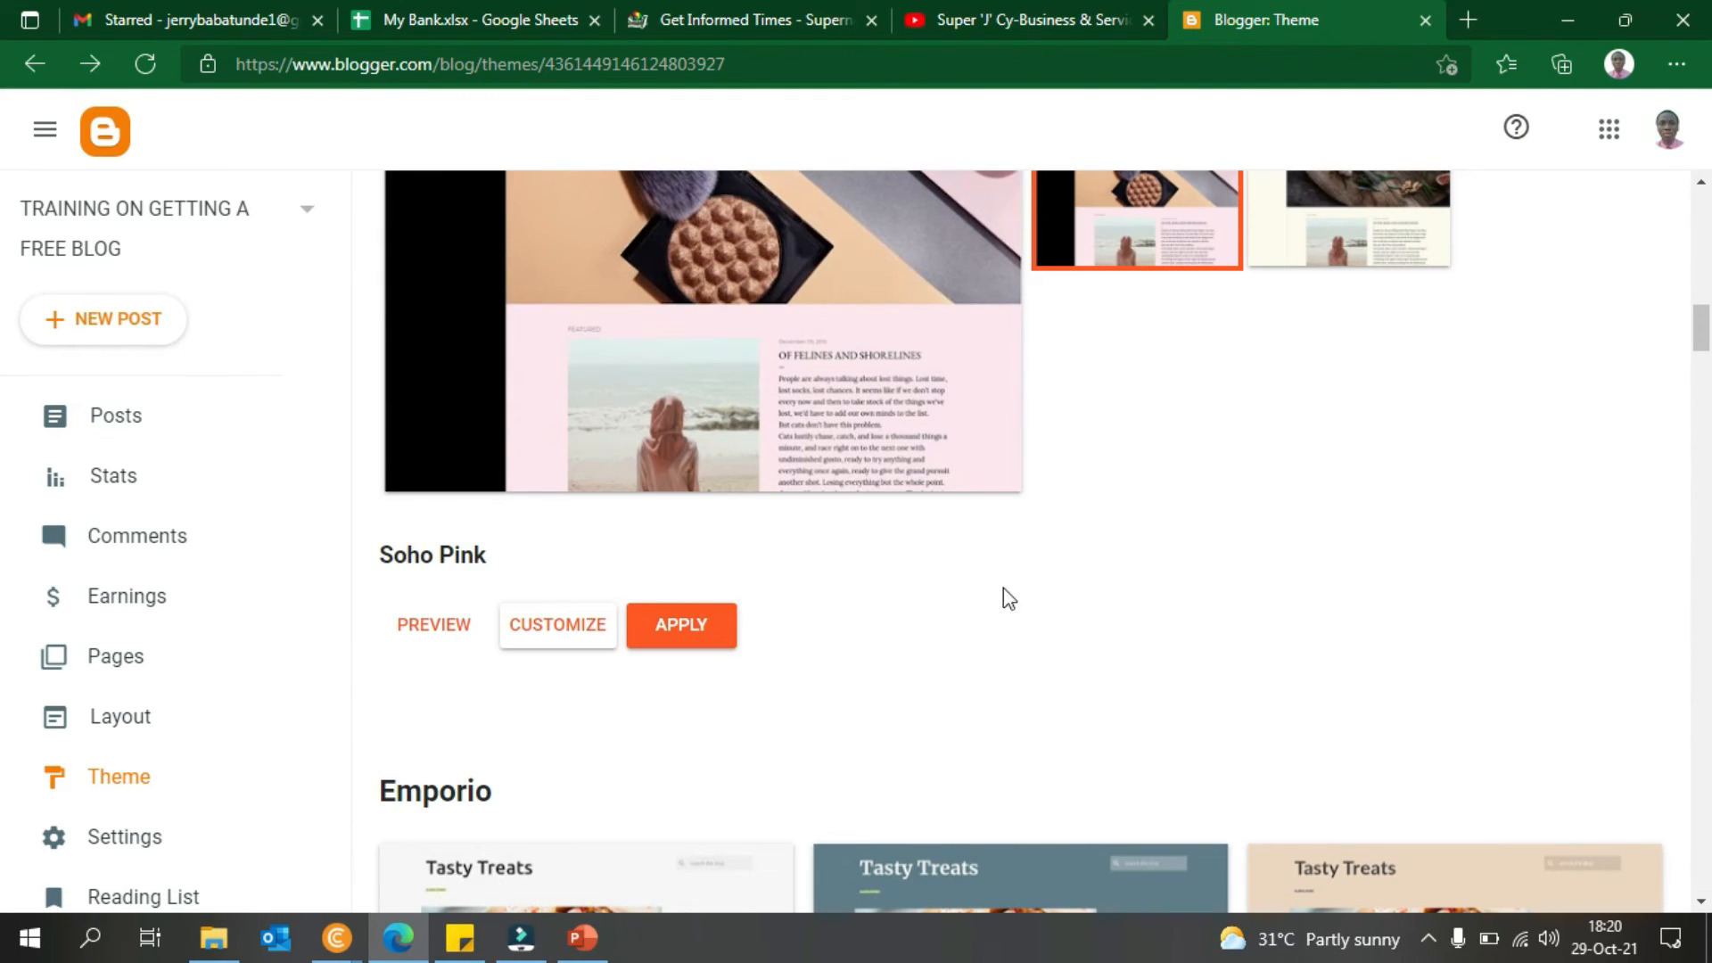
- Preview the Soho Pink theme, apply it, then bring up the live blog window
left_click(426, 633)
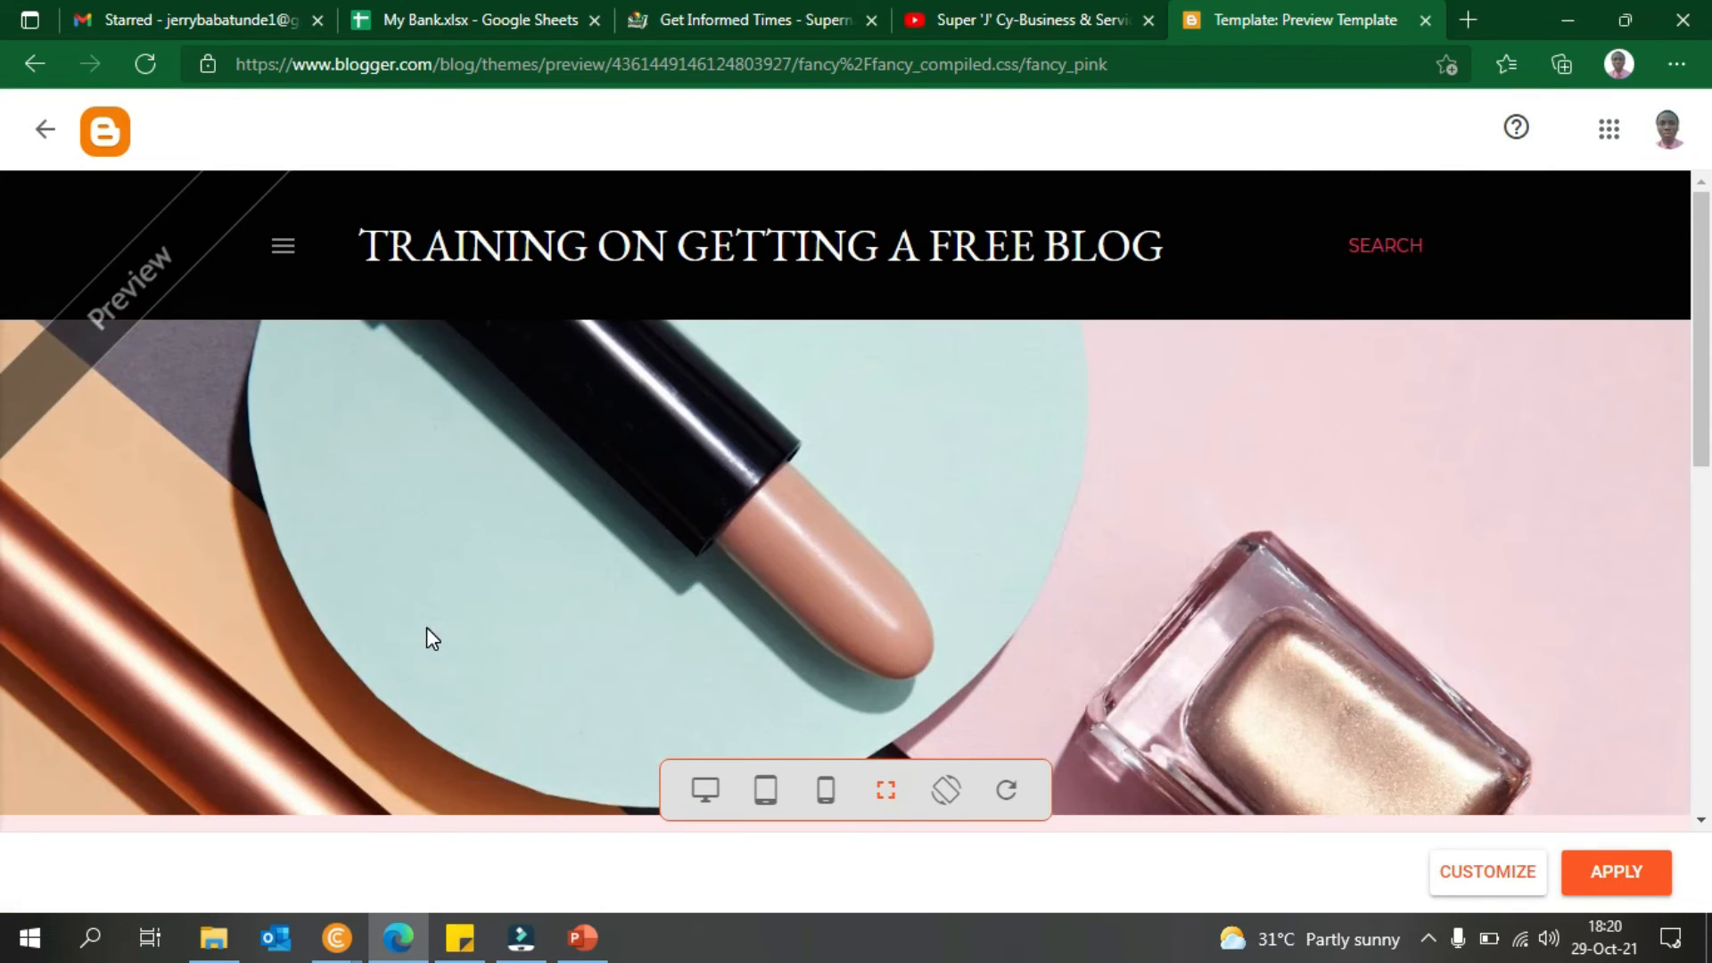
scroll(8, 267, "down", 7)
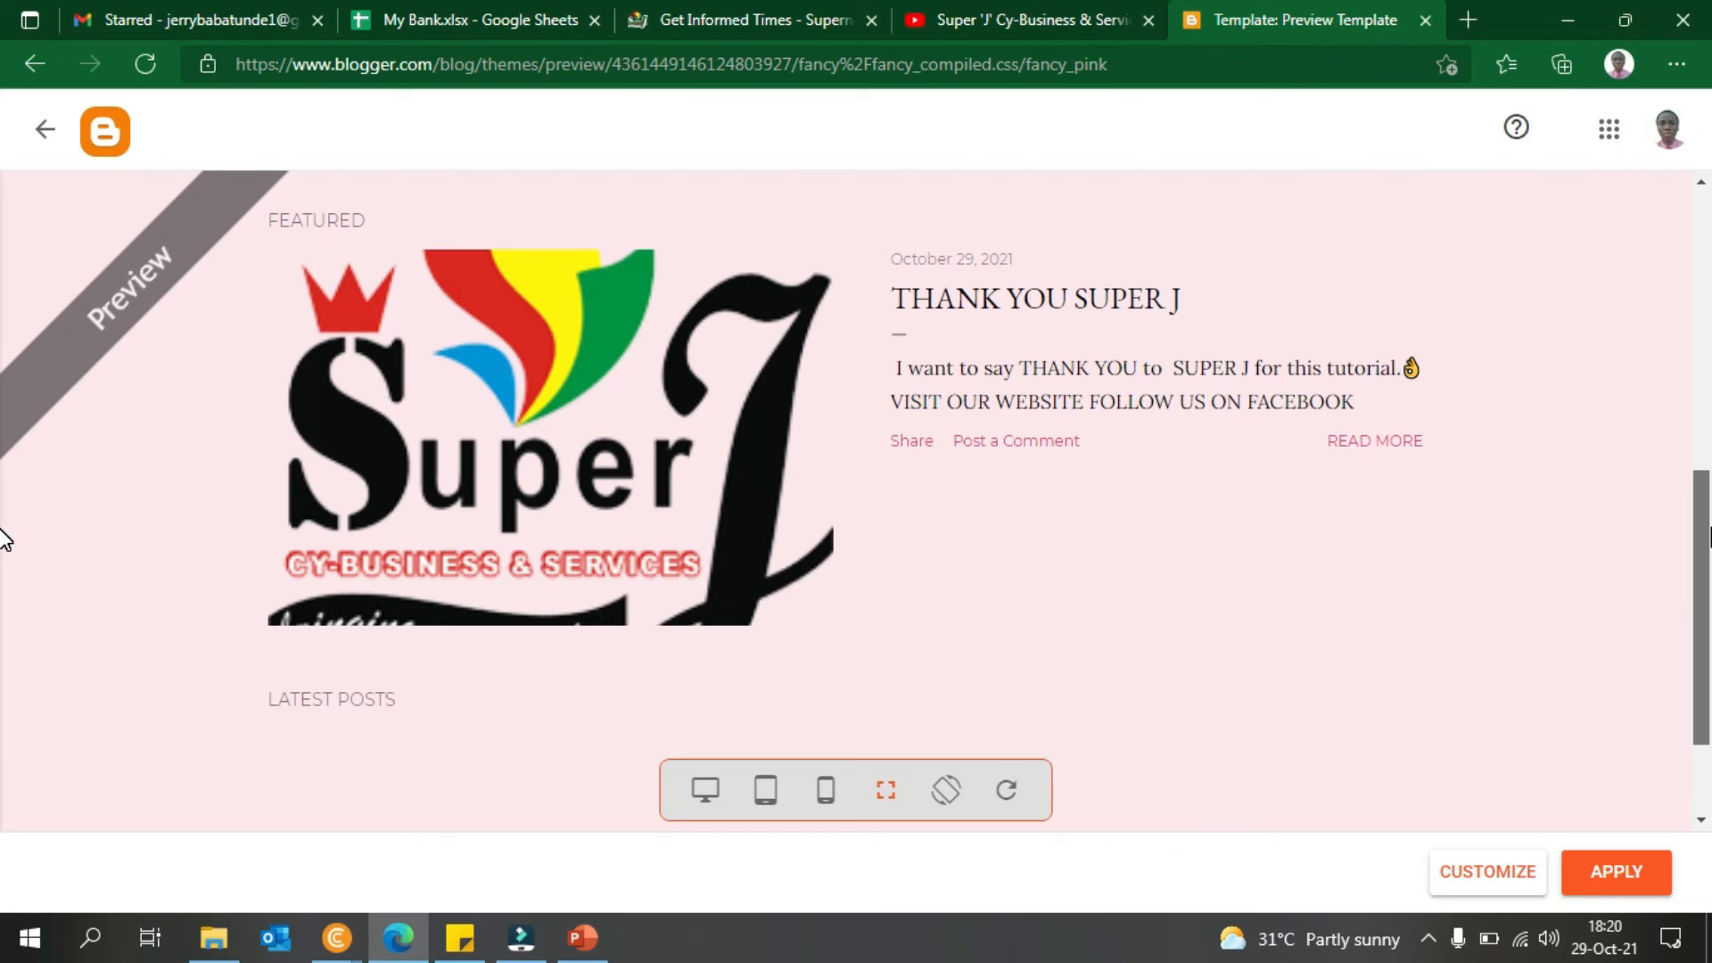
left_click(62, 112)
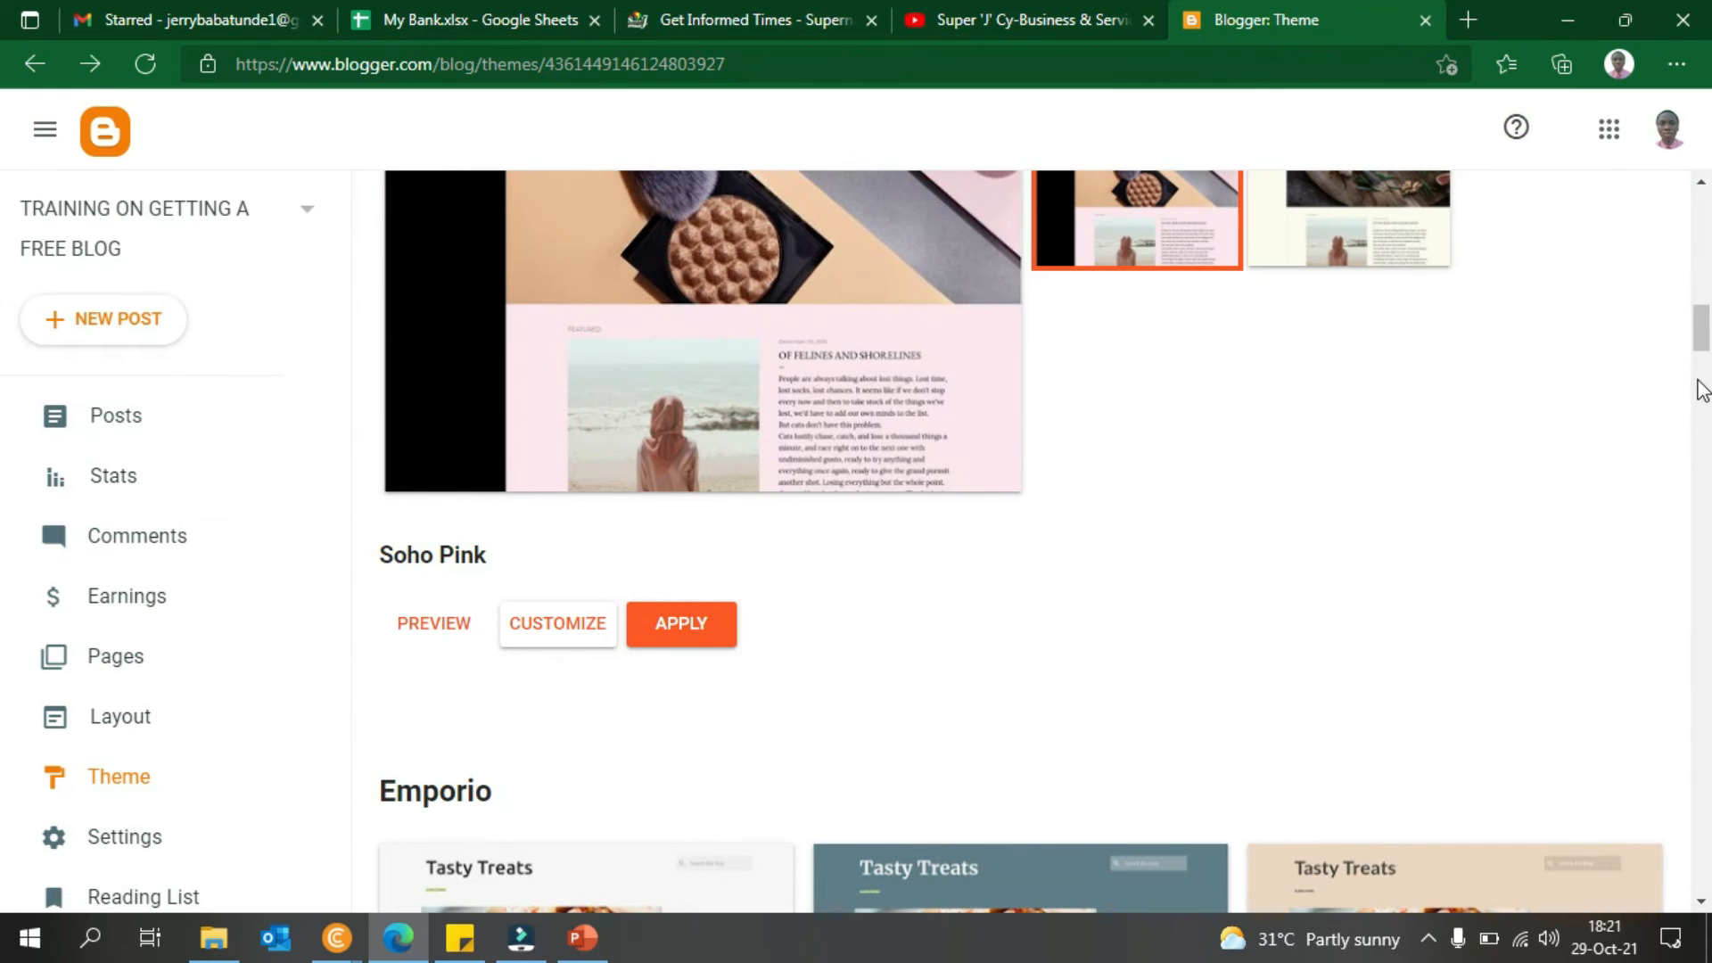
left_click(712, 625)
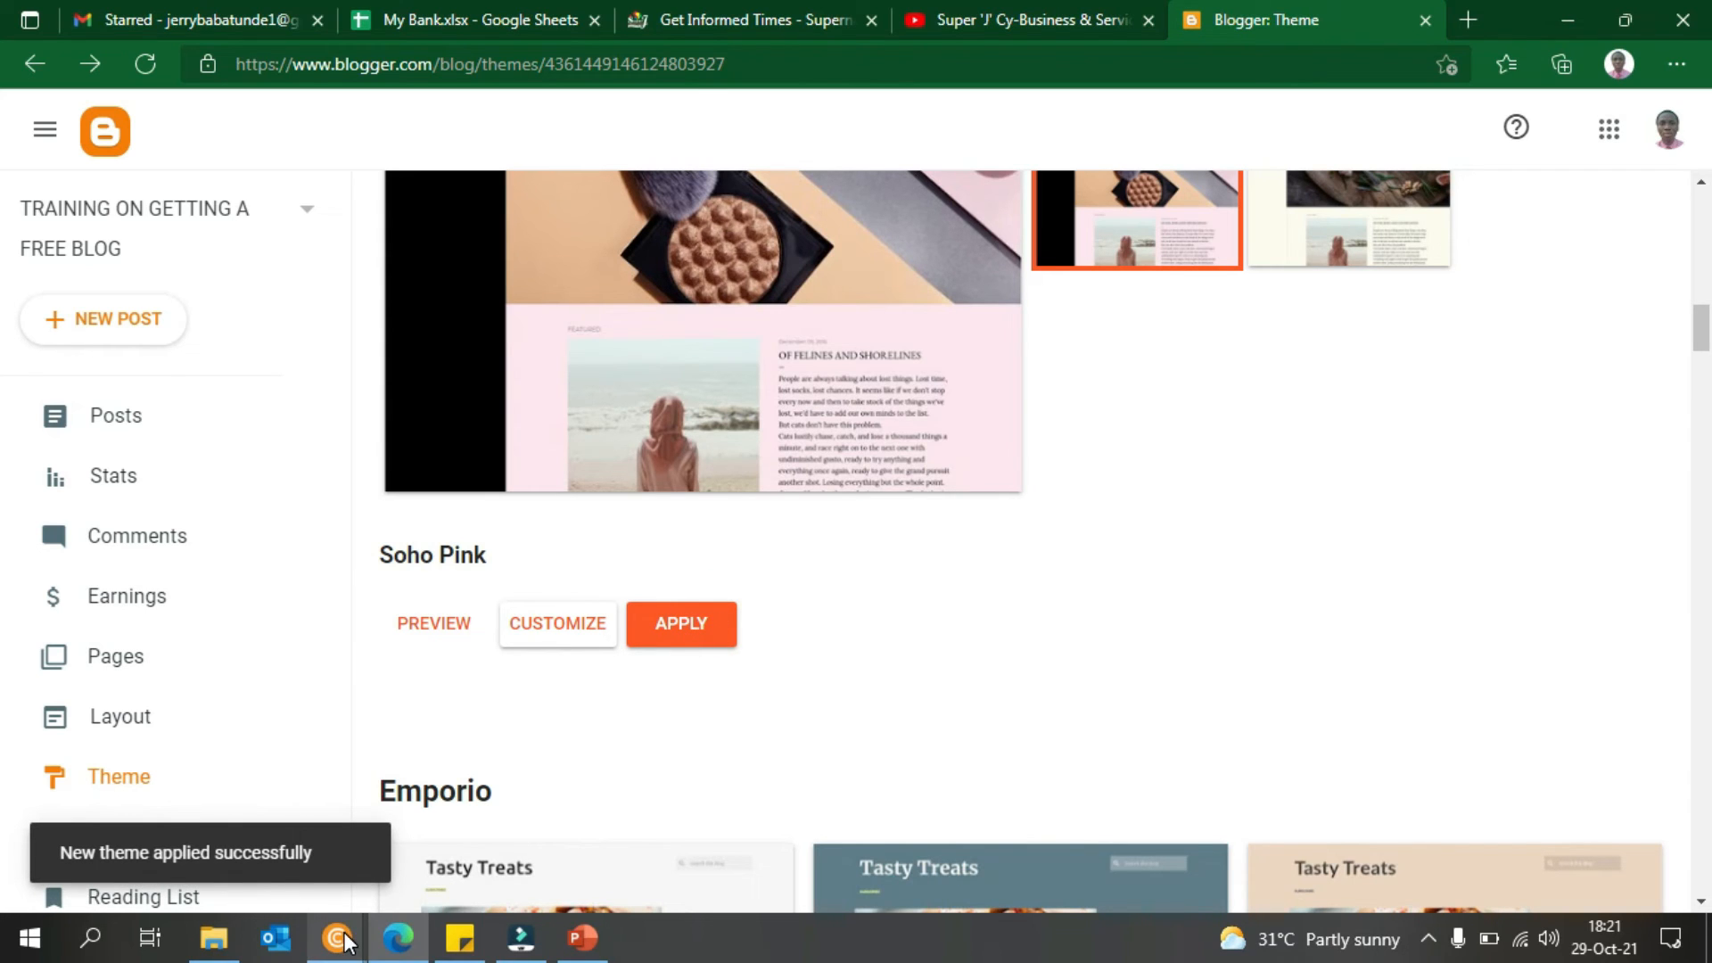
mouse_move(346, 943)
left_click(451, 794)
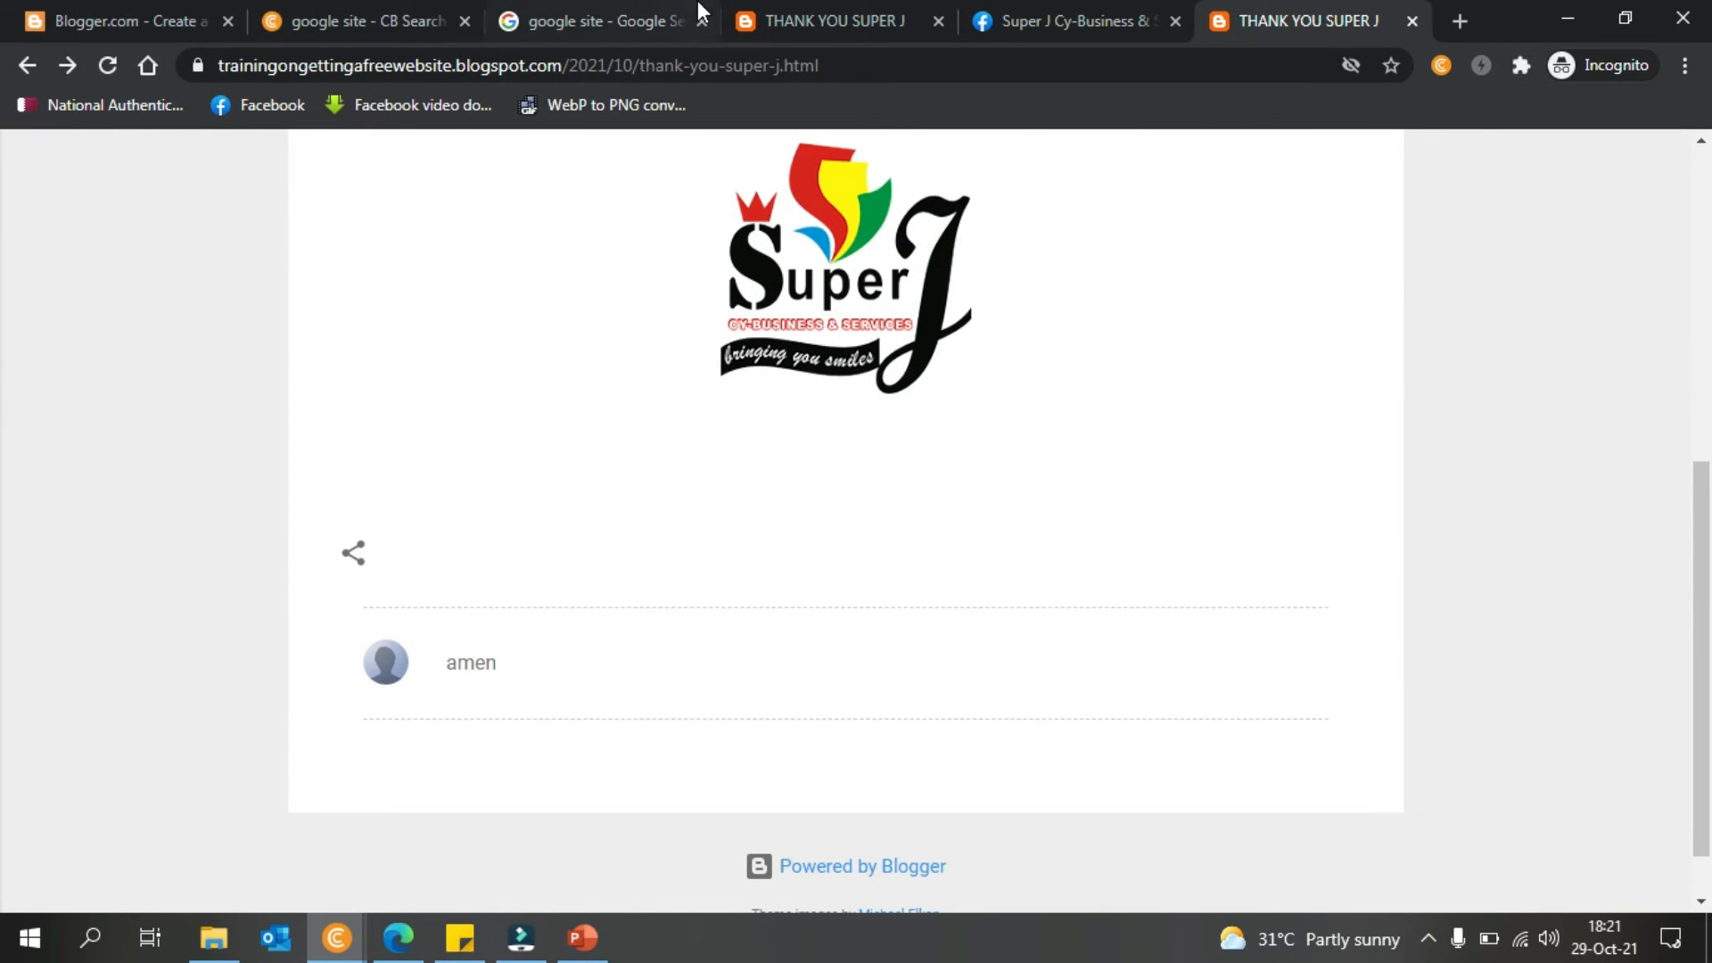
- Go back to the blog home page, scroll its Soho Pink design, then minimize Chrome
left_click(26, 65)
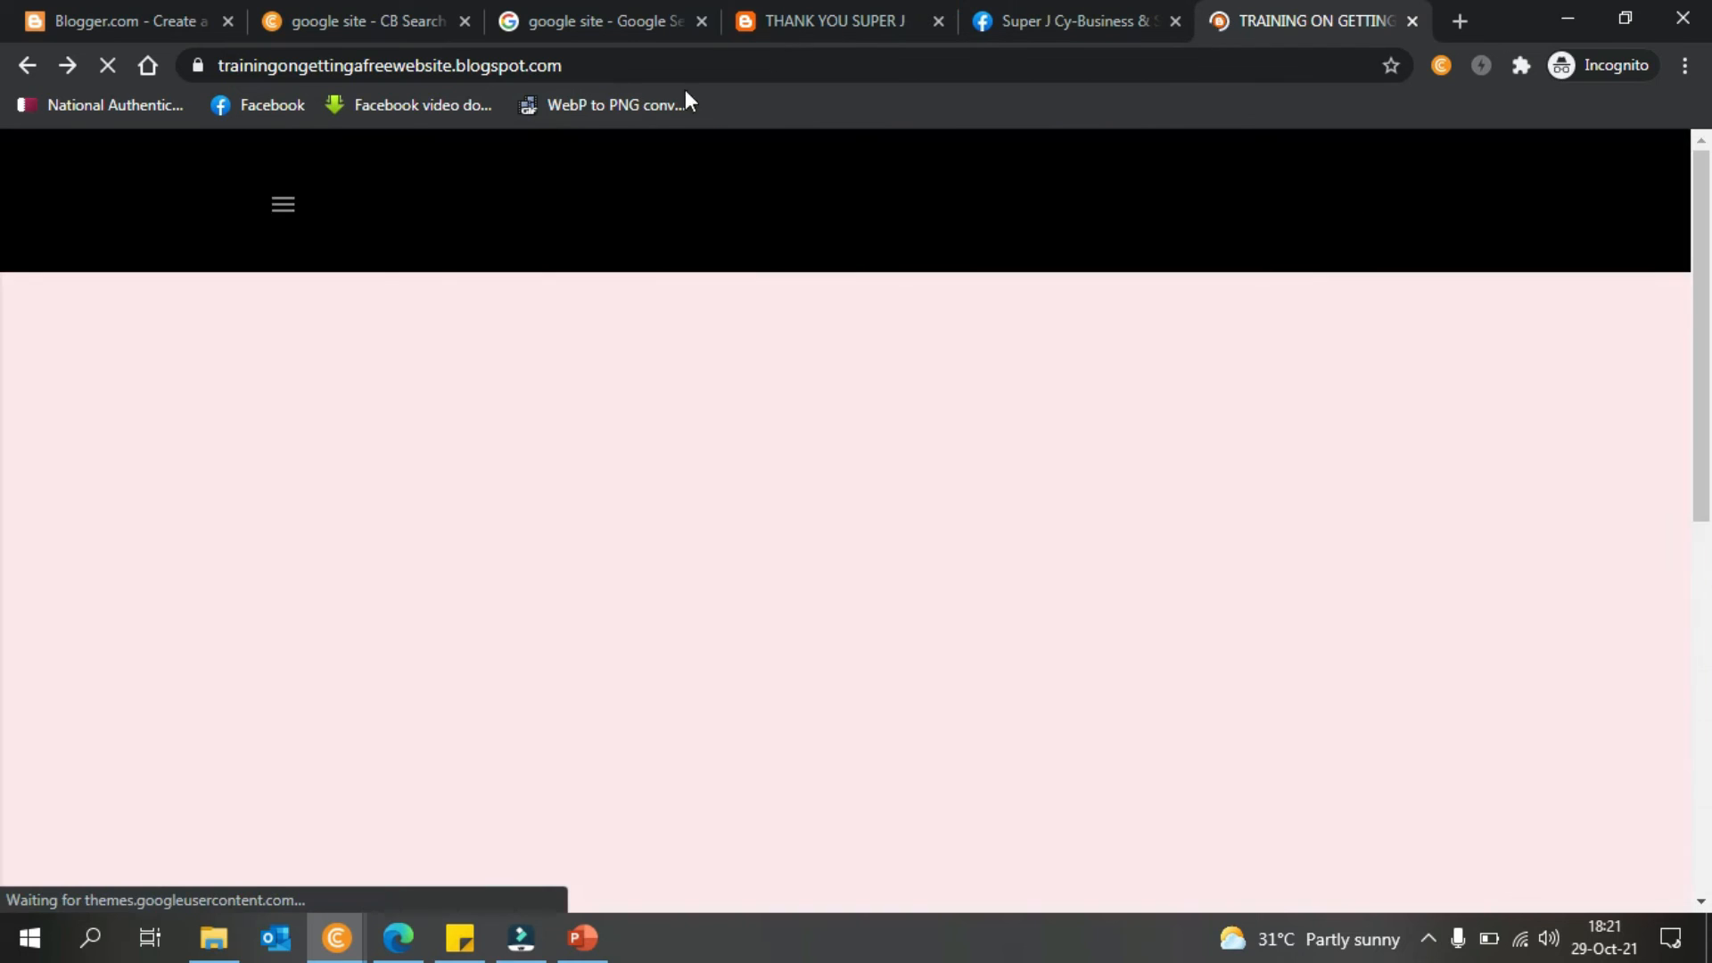
left_click_drag(1709, 683, 1693, 320)
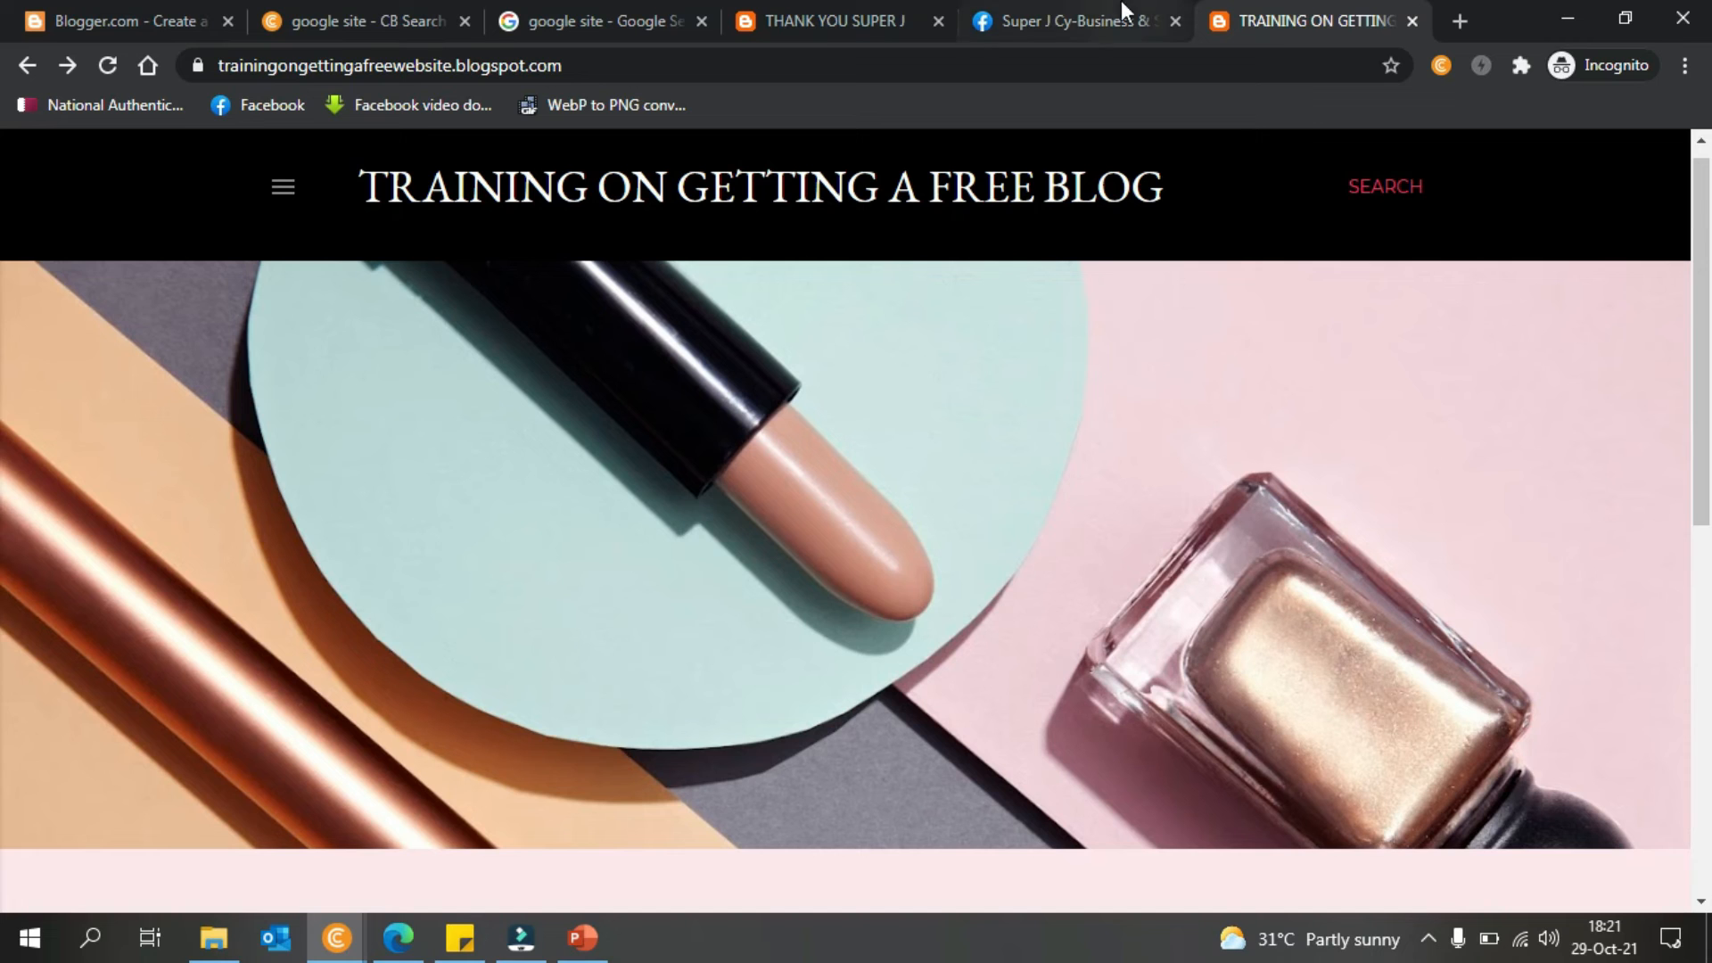
left_click(1709, 562)
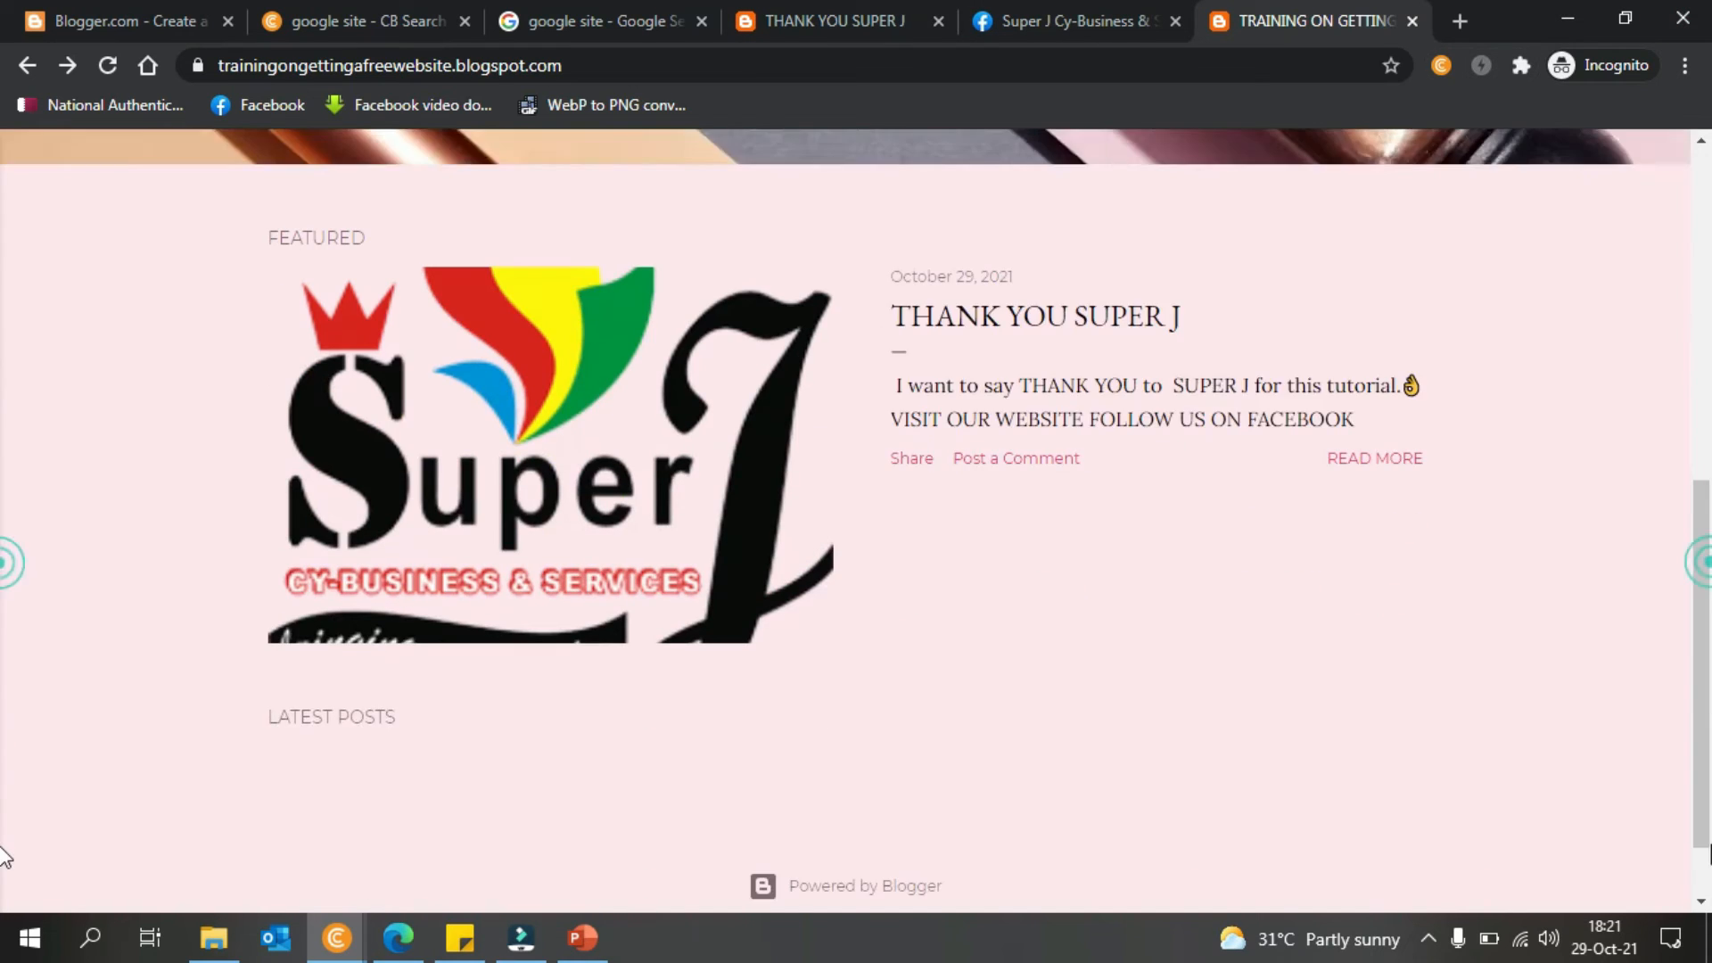
left_click(1711, 849)
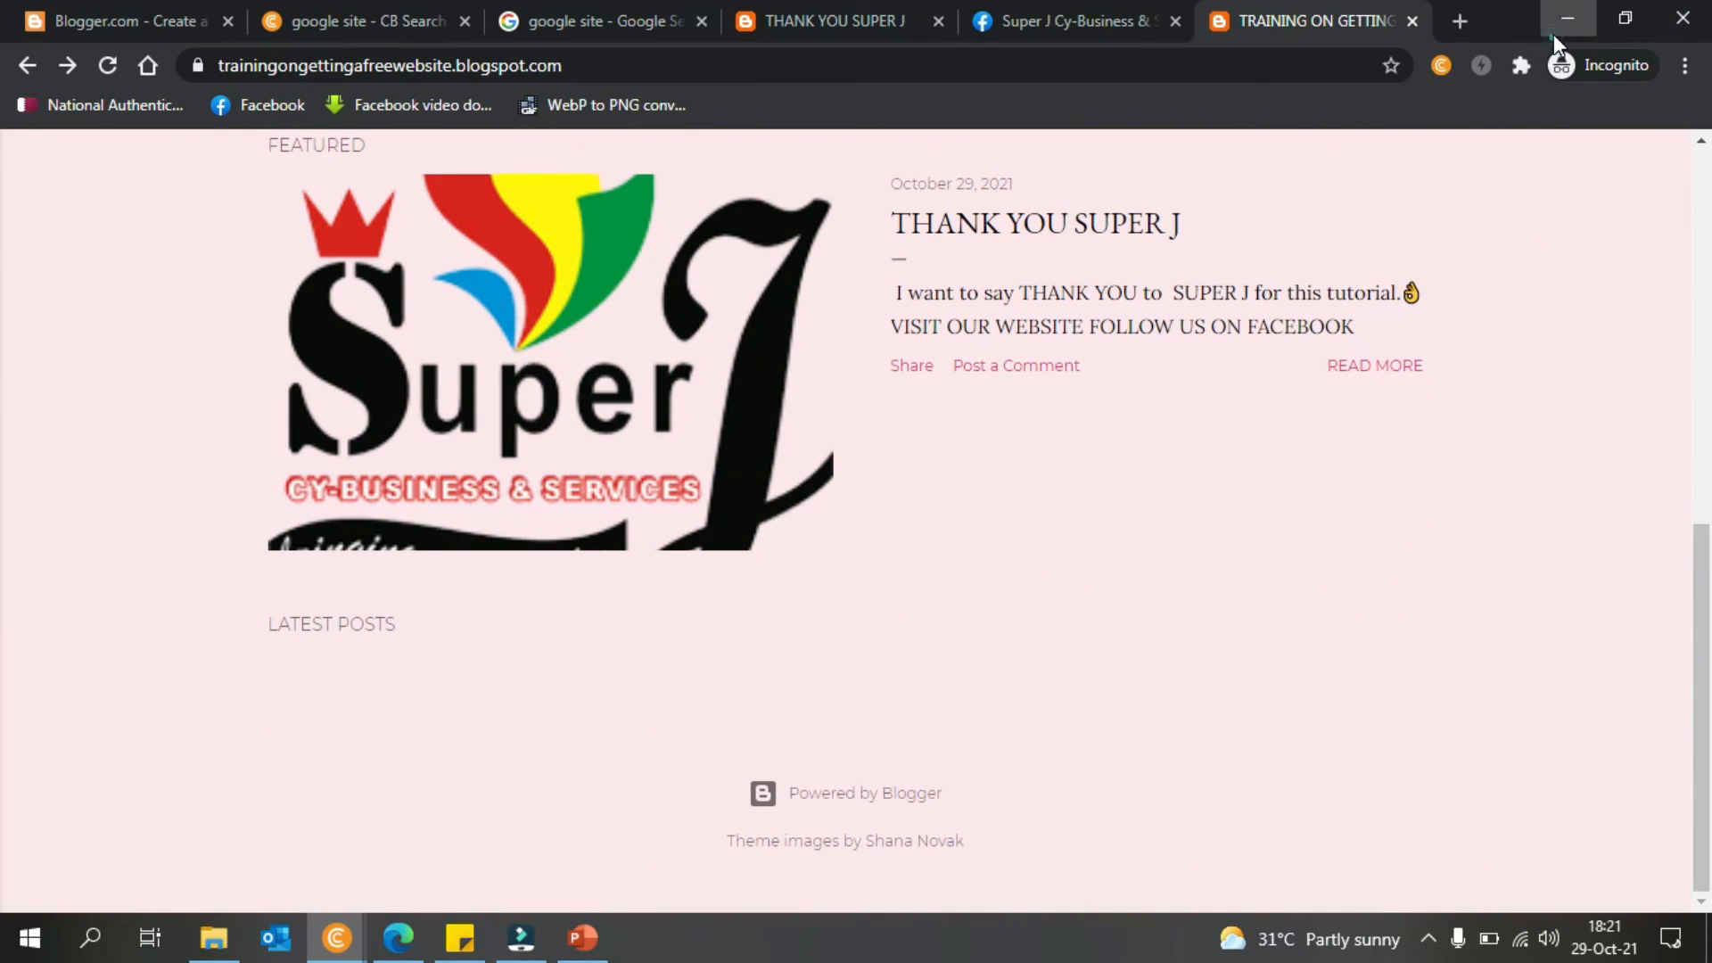
left_click(1553, 34)
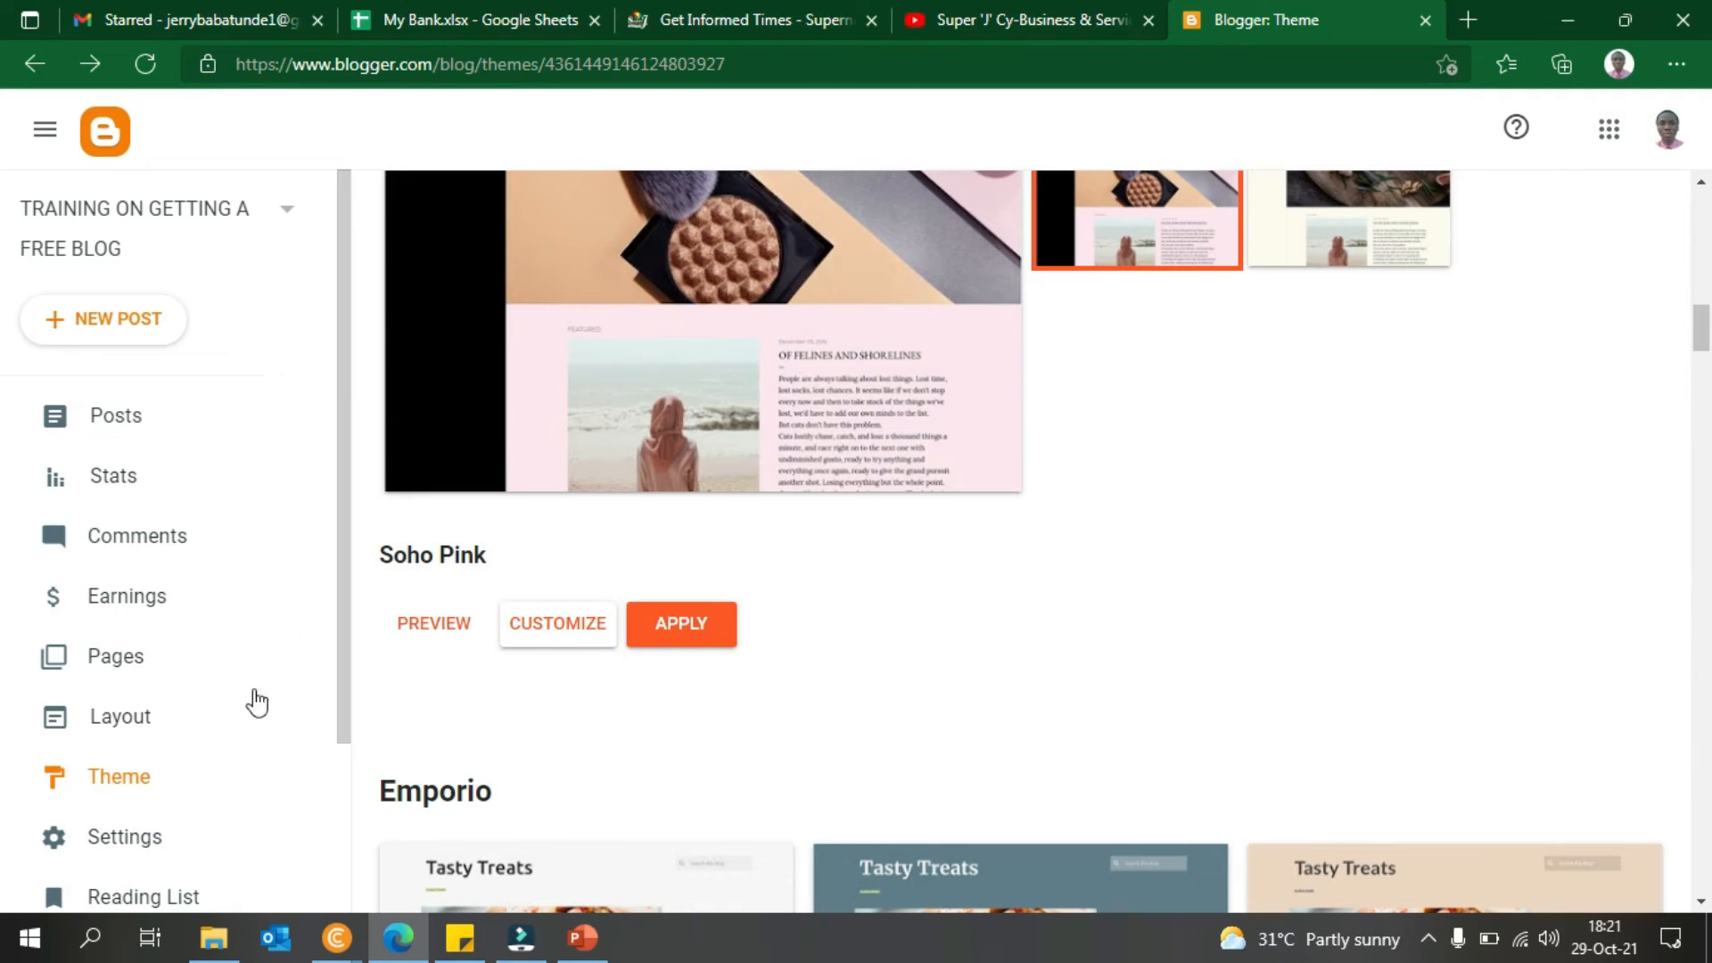
- Open the Layout page and scroll it, briefly checking the live blog home page
left_click(145, 713)
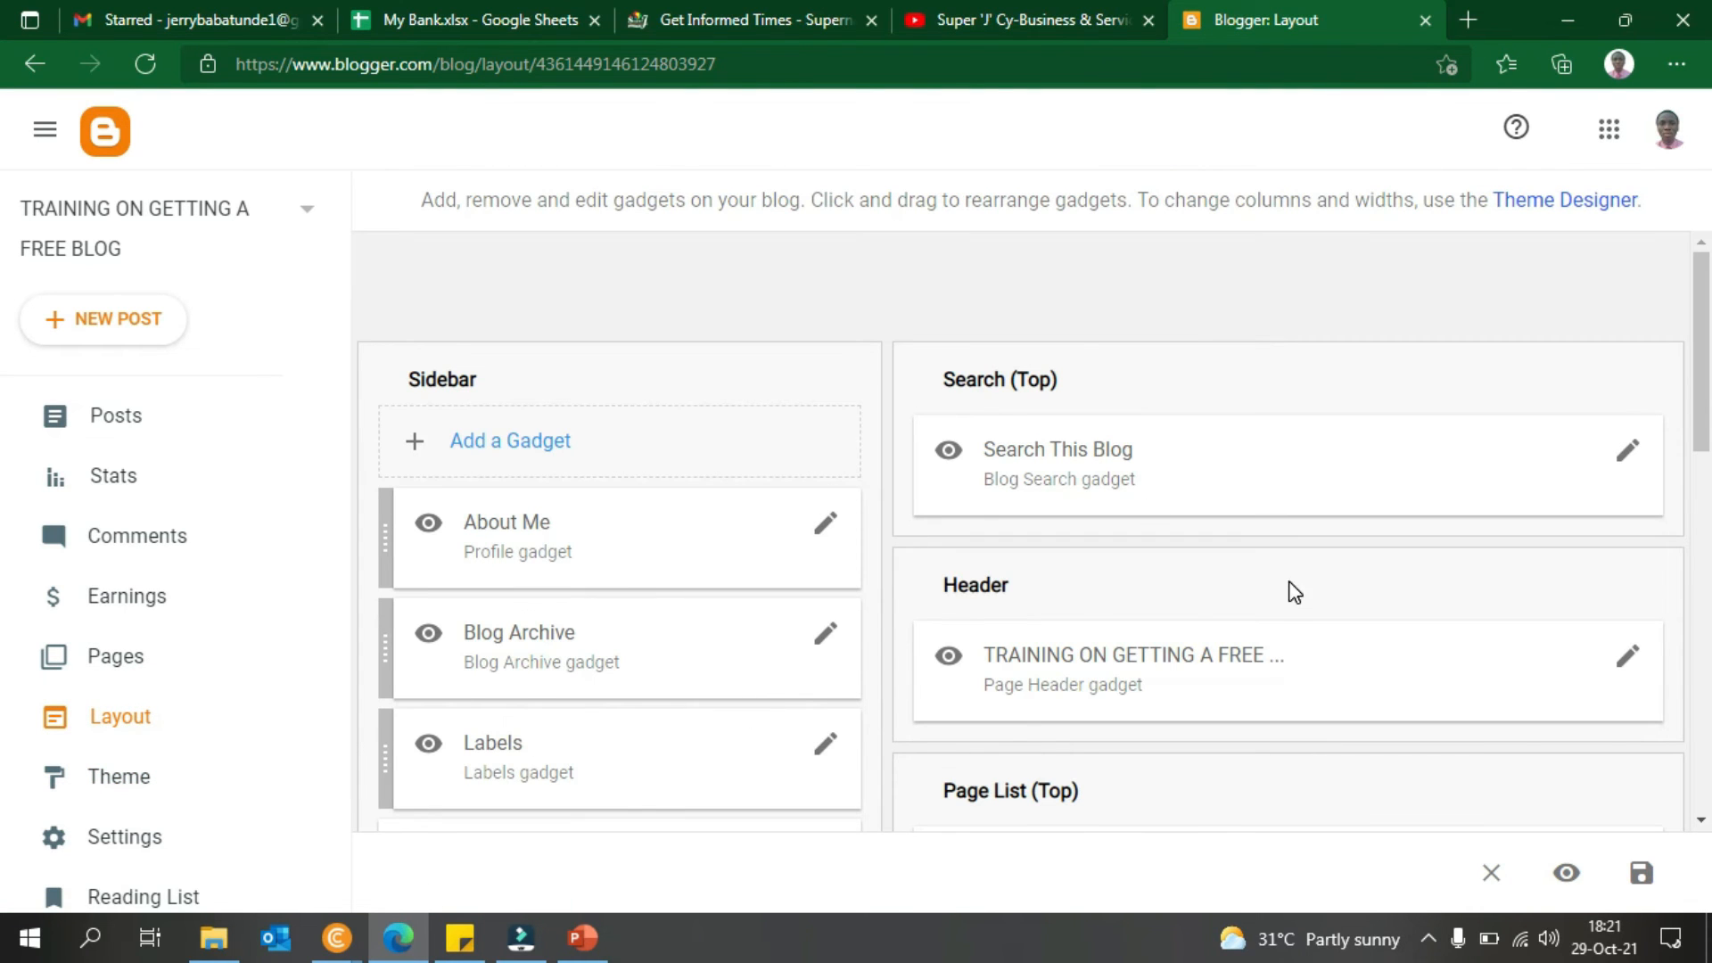
left_click_drag(1705, 419, 1707, 839)
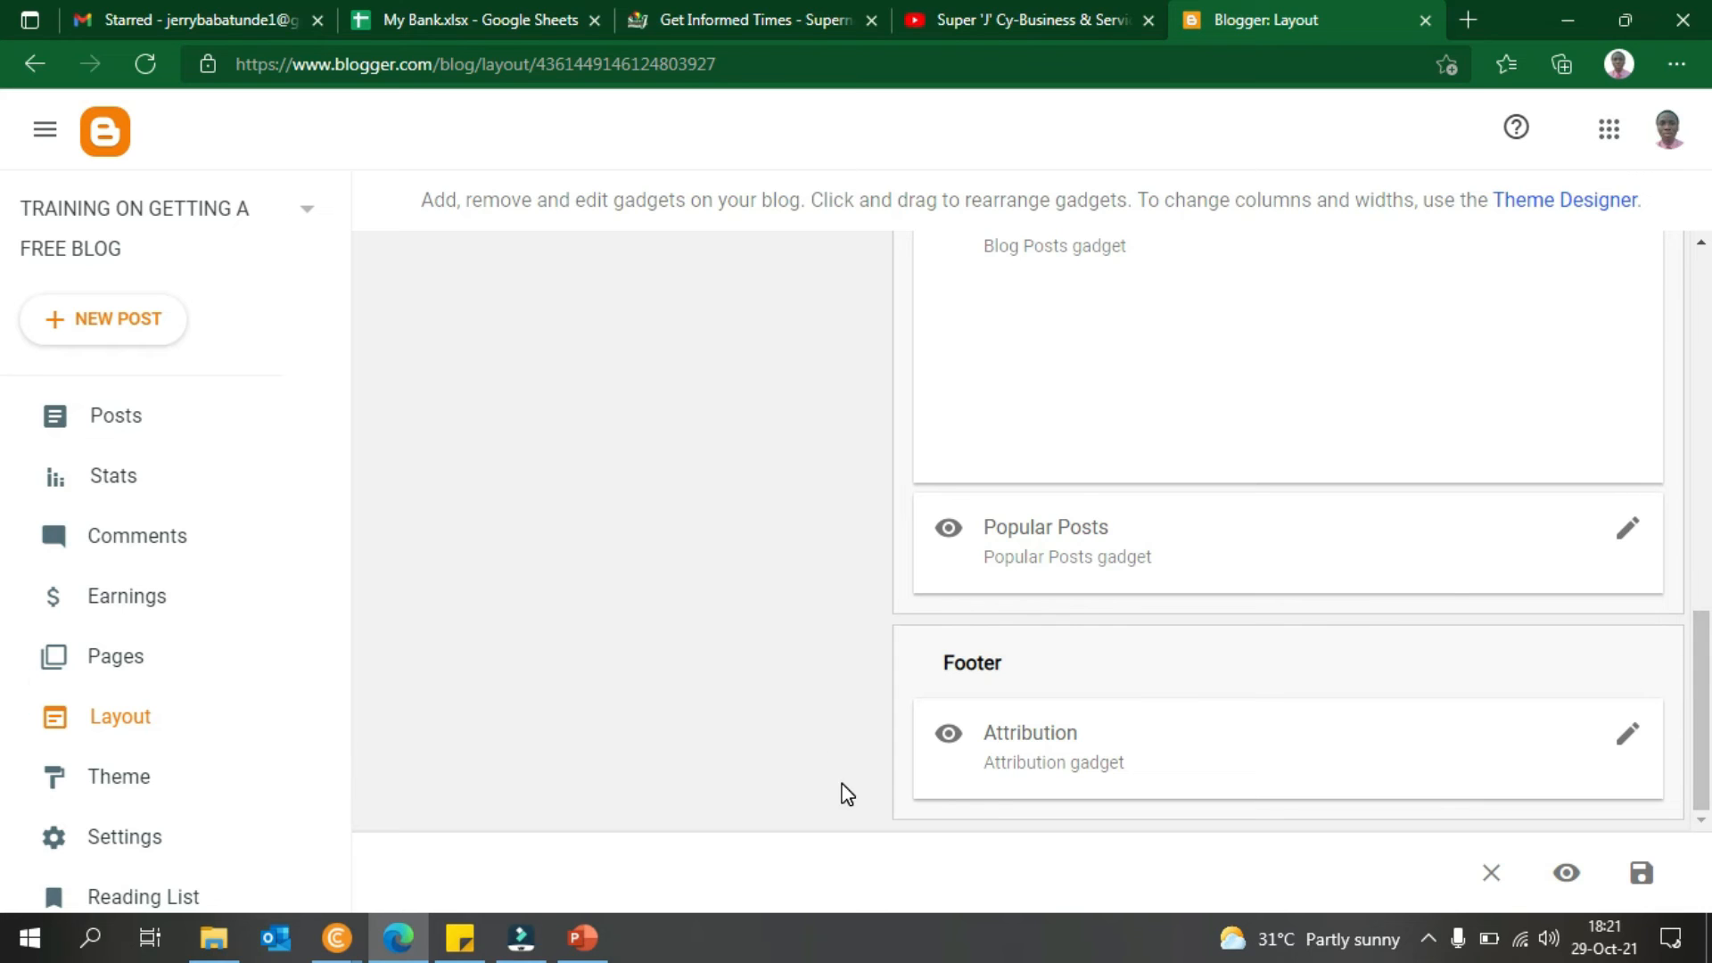
left_click_drag(1708, 686, 1652, 446)
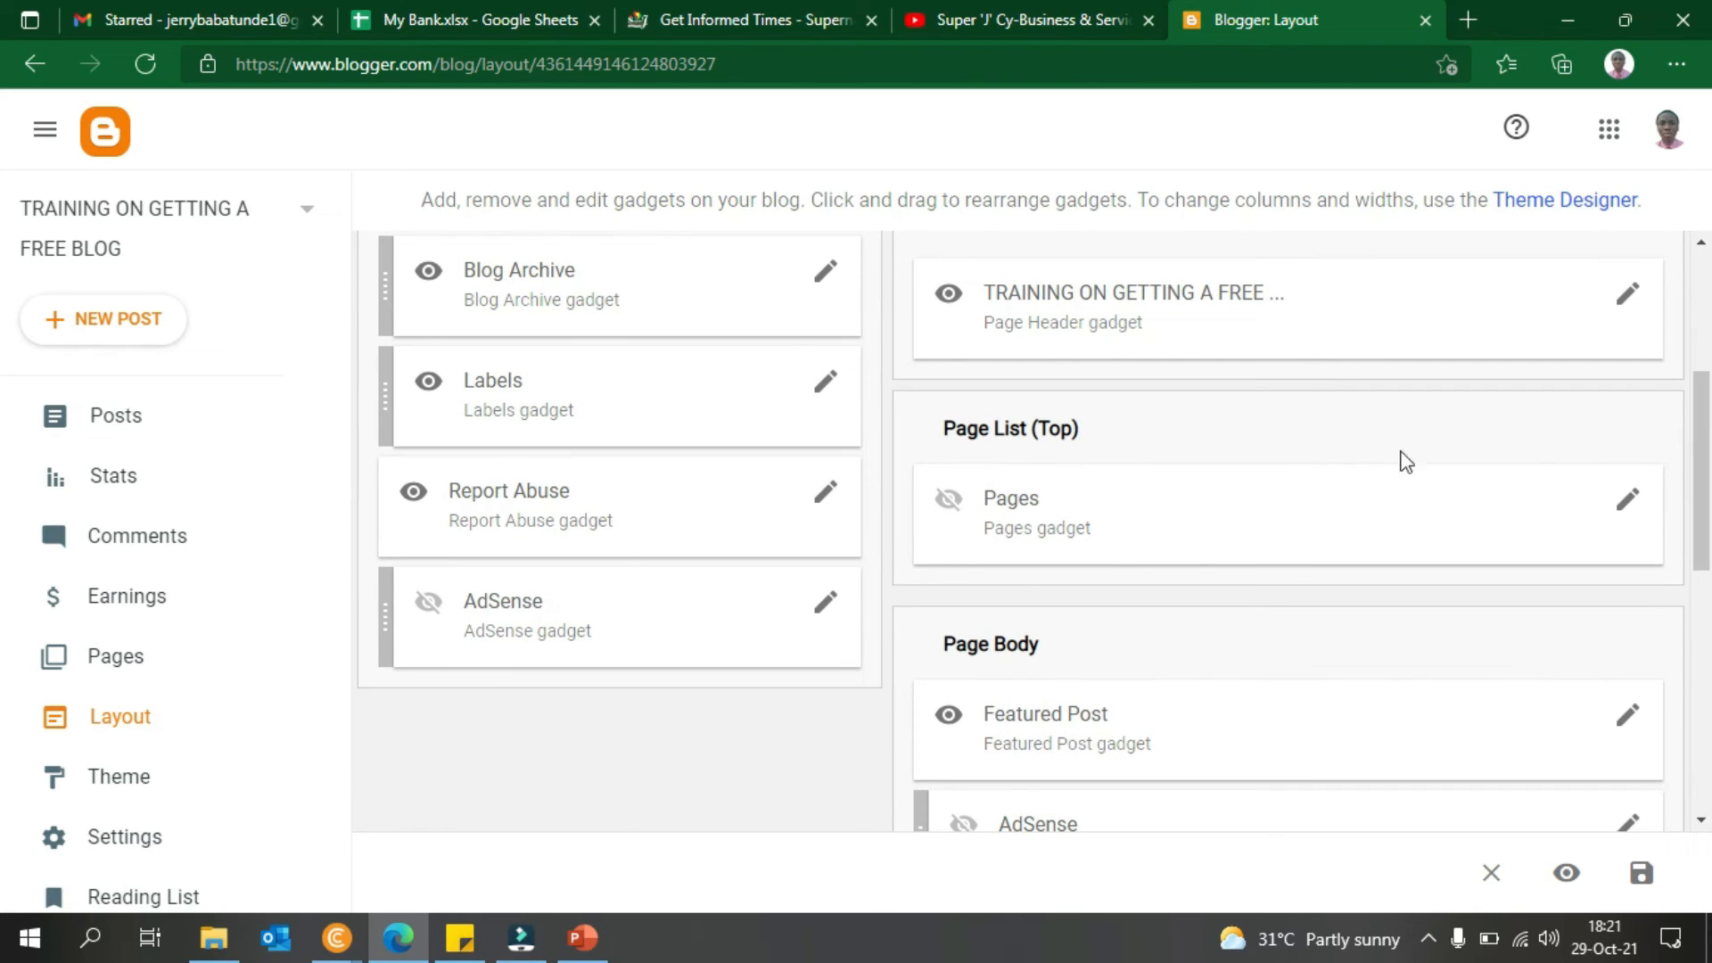
mouse_move(348, 956)
left_click(554, 839)
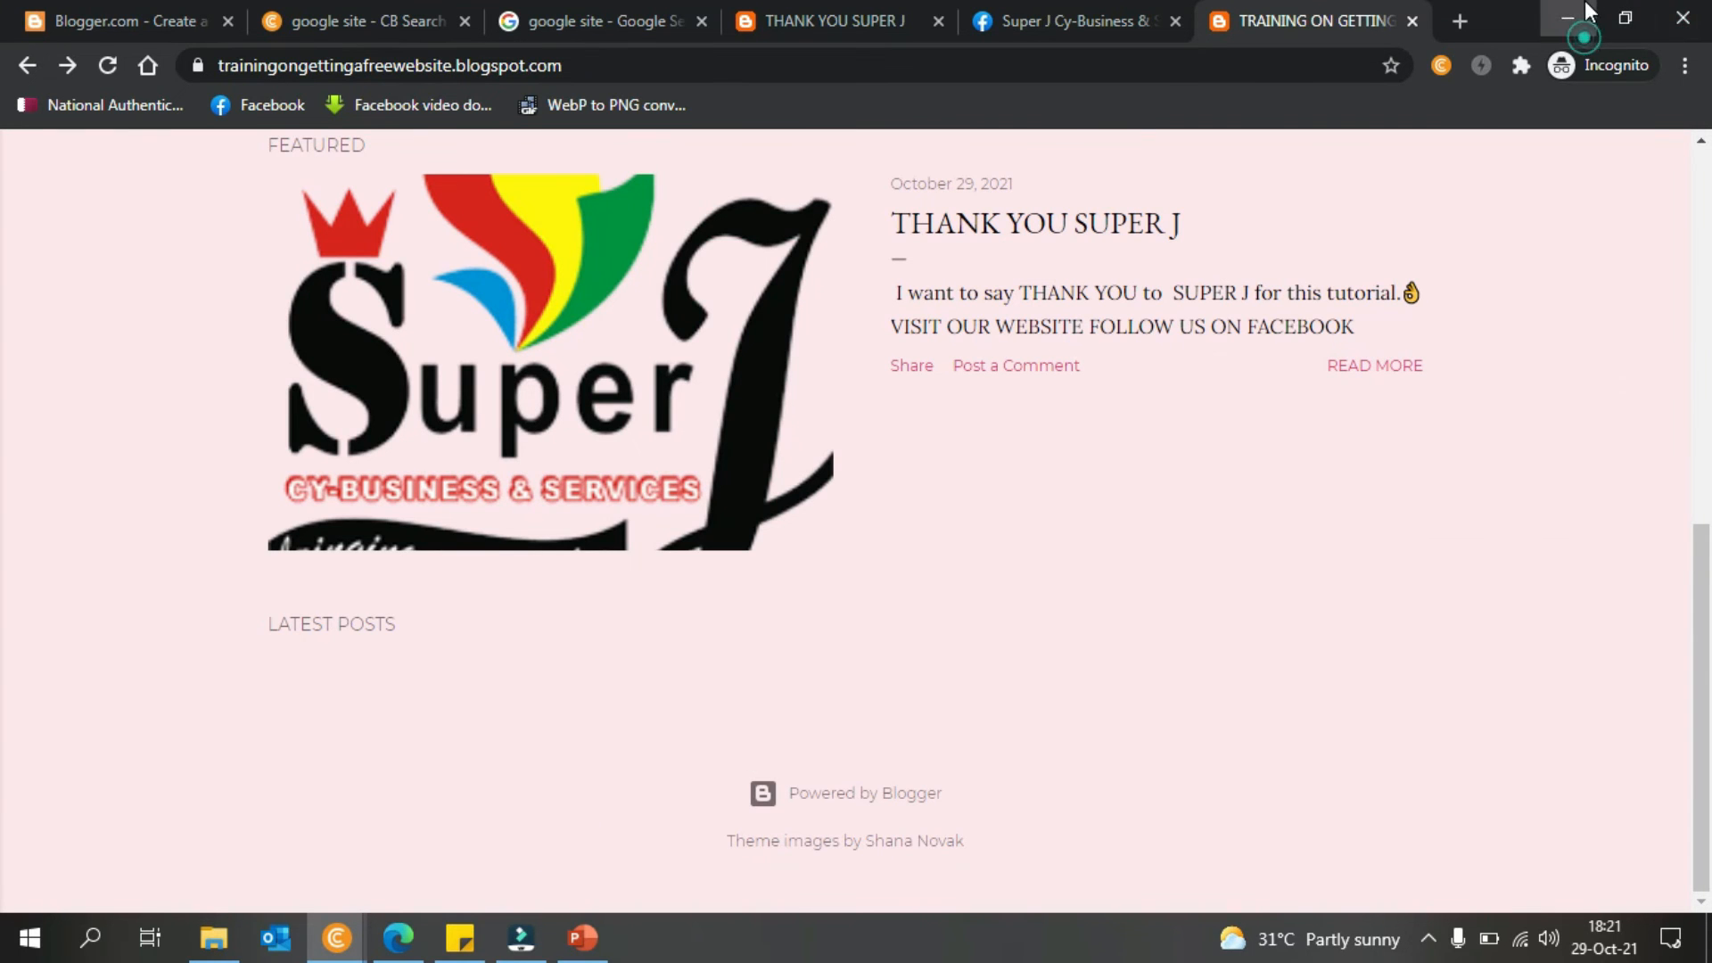
left_click(1572, 18)
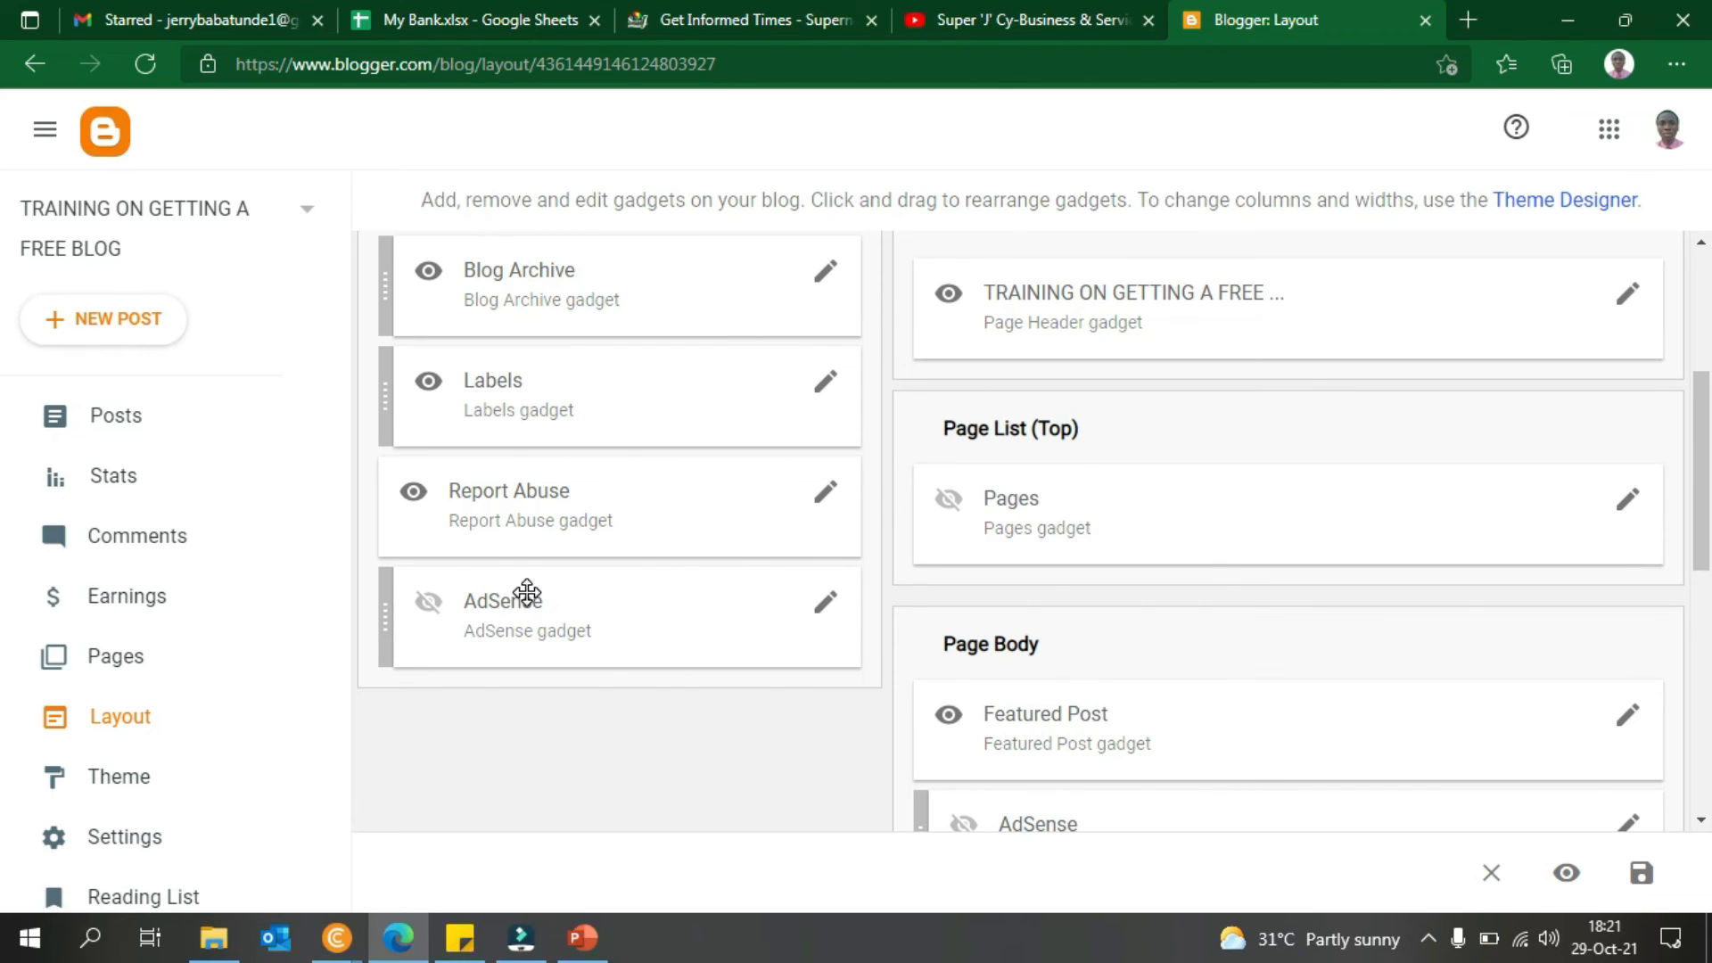
- Move Labels below Report Abuse and turn off Show this widget for Report Abuse
left_click_drag(388, 422, 379, 507)
left_click_drag(384, 306, 380, 417)
left_click(825, 385)
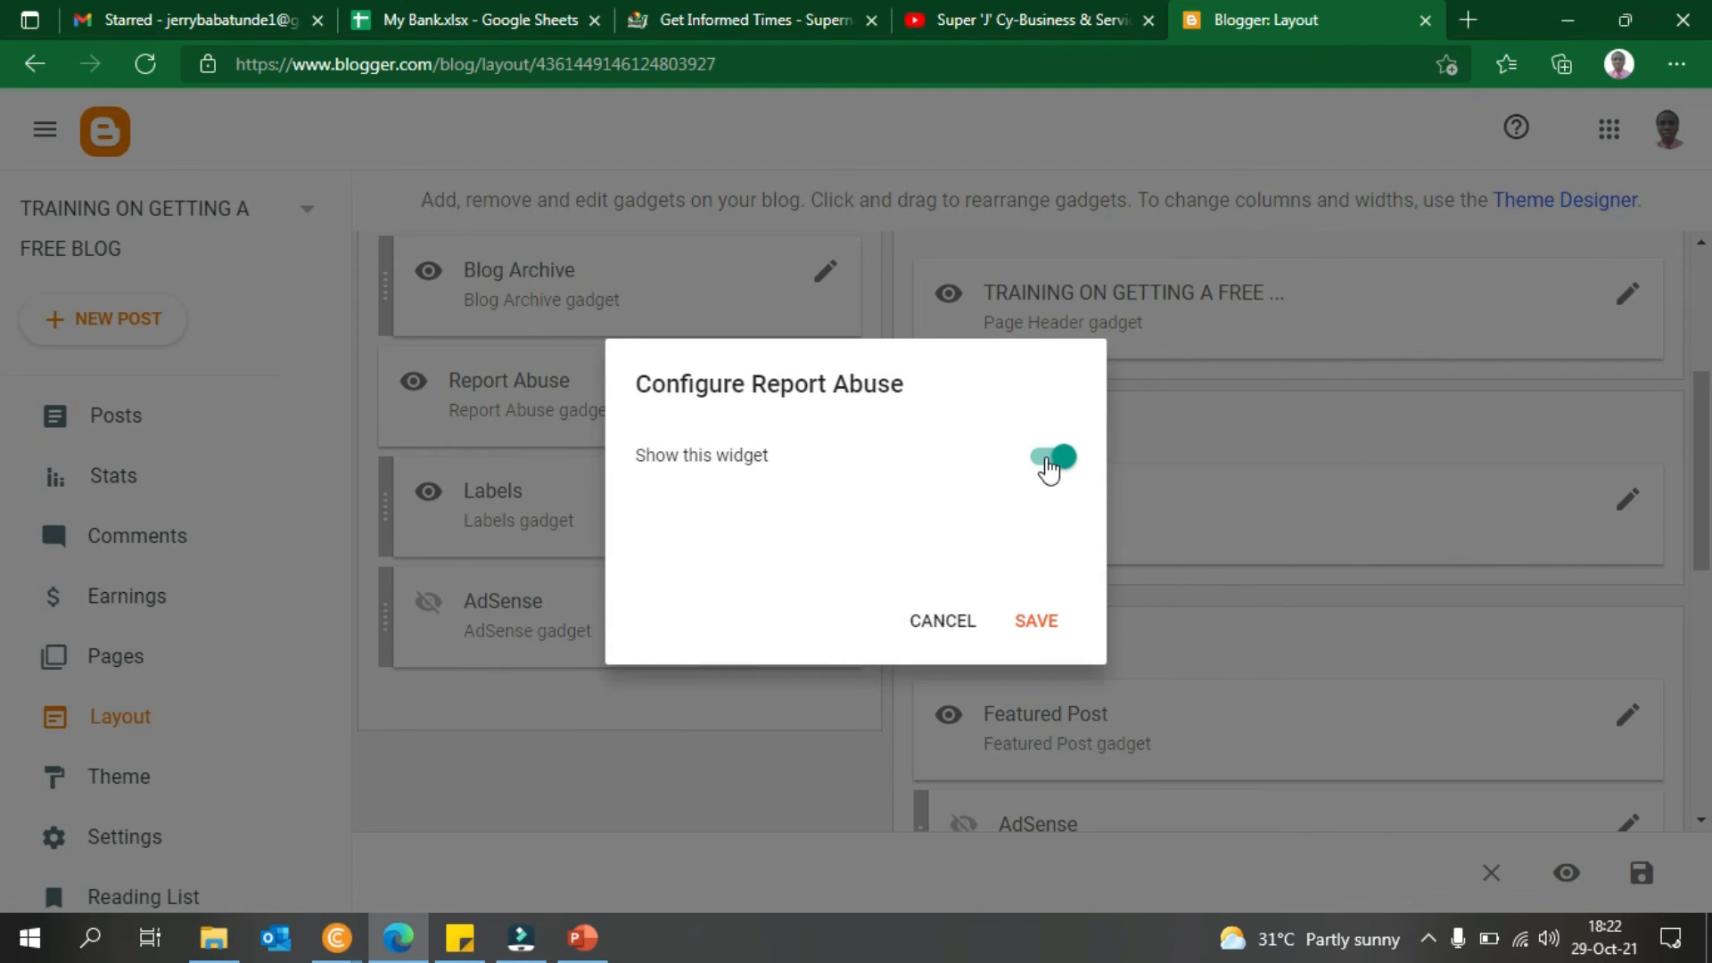
left_click(1050, 459)
left_click(1035, 624)
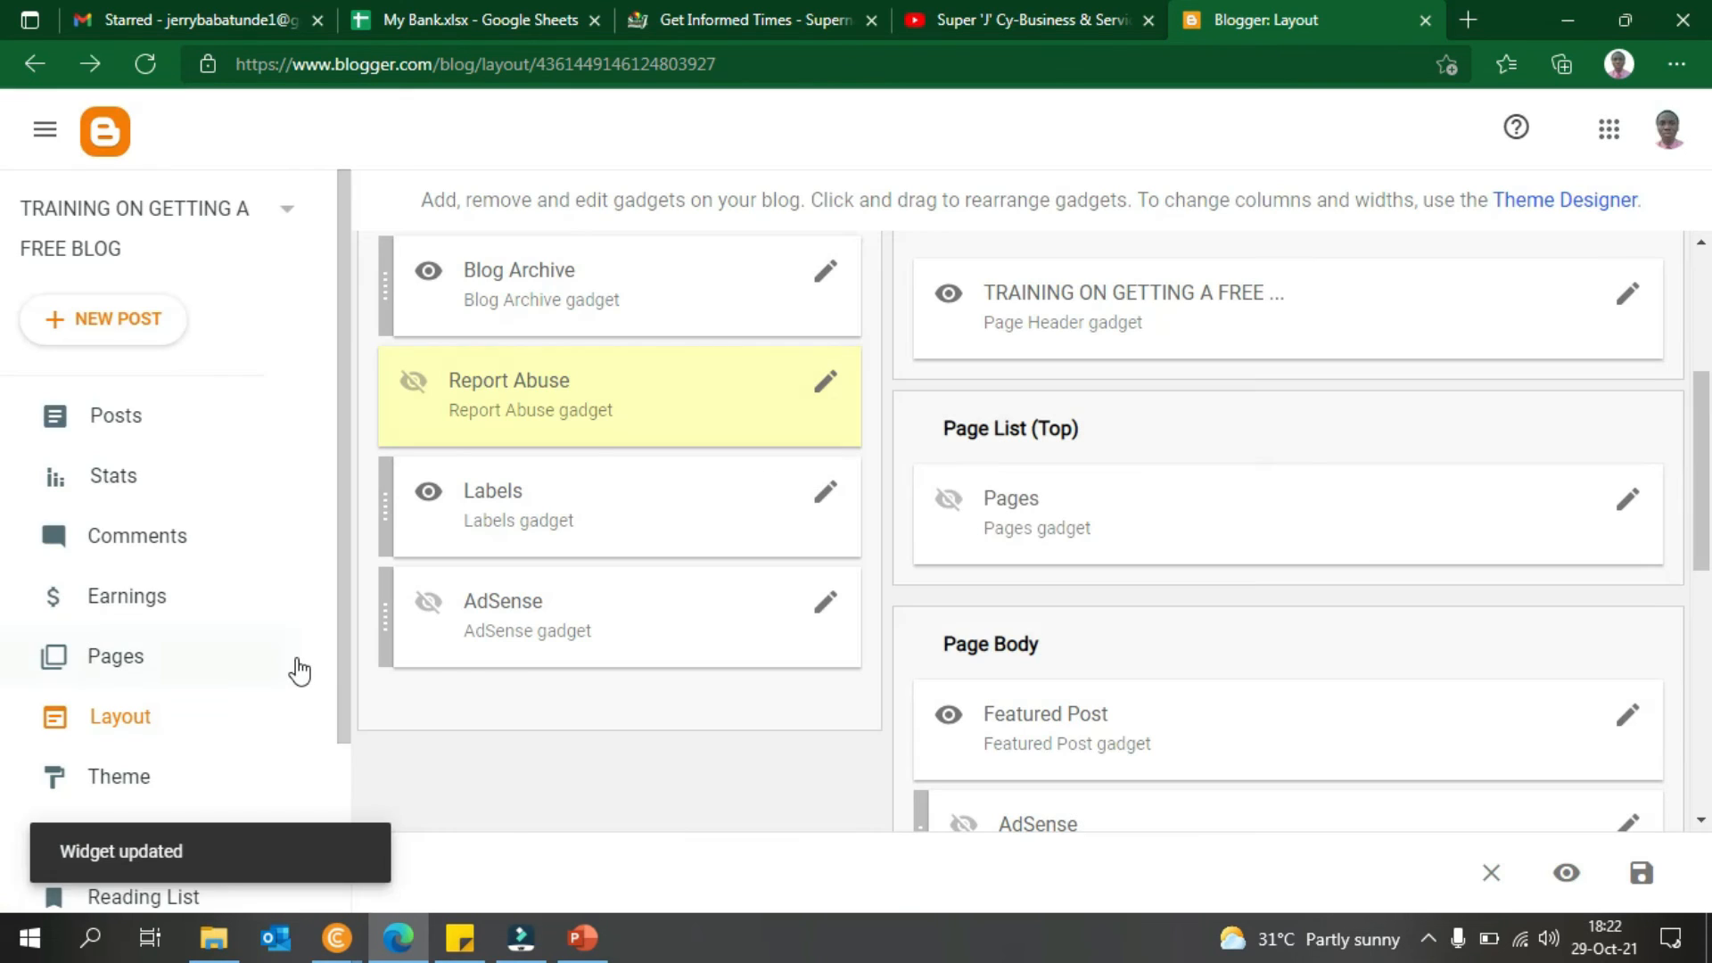
left_click_drag(345, 668, 344, 756)
- Go to Theme, discard the unsaved layout changes, and scroll to find Soho Pink current
left_click(138, 646)
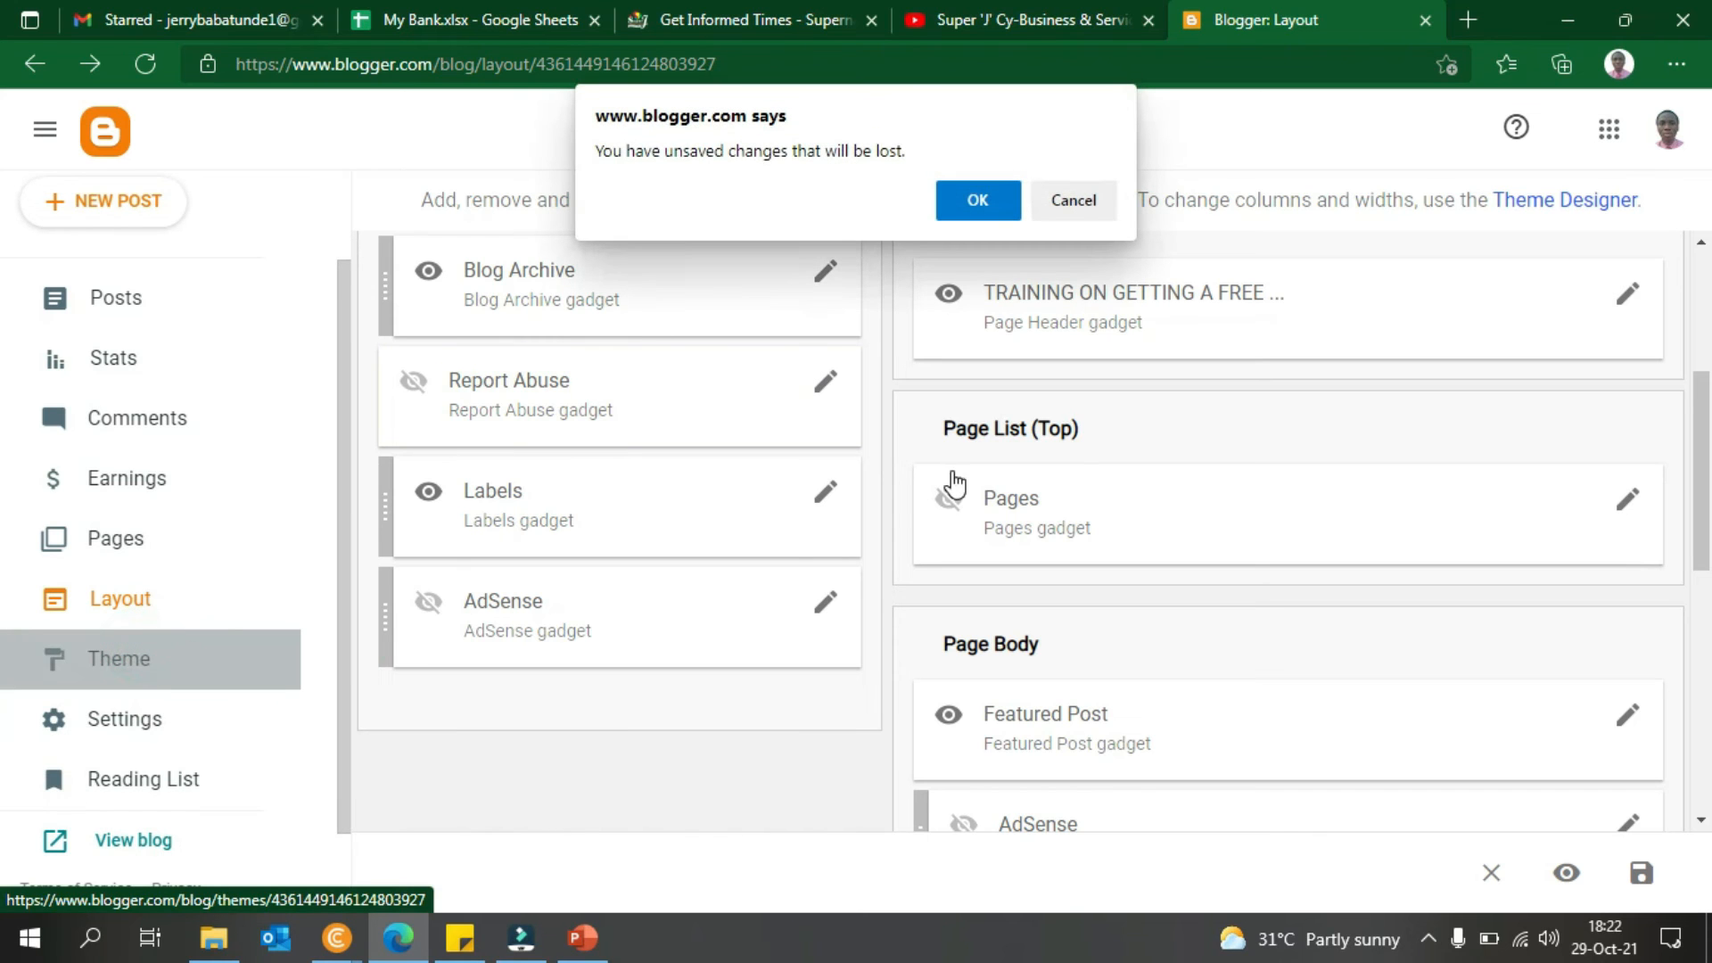
left_click(976, 198)
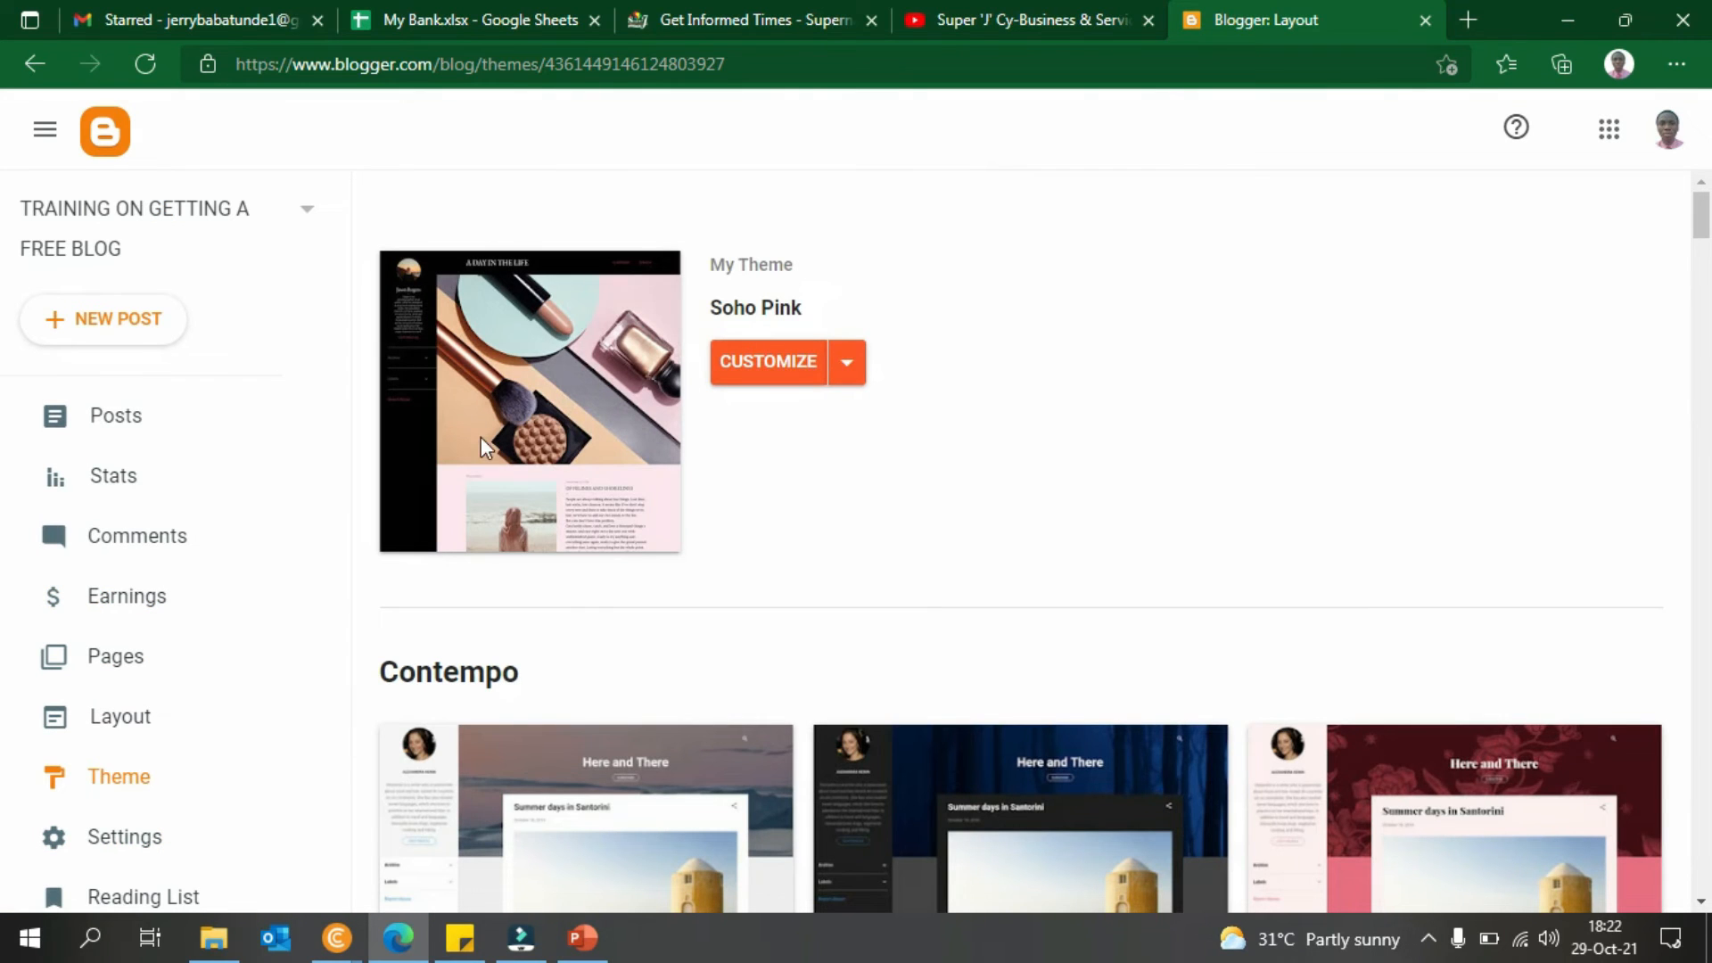
scroll(4, 528, "down", 10)
left_click_drag(1710, 519, 1709, 890)
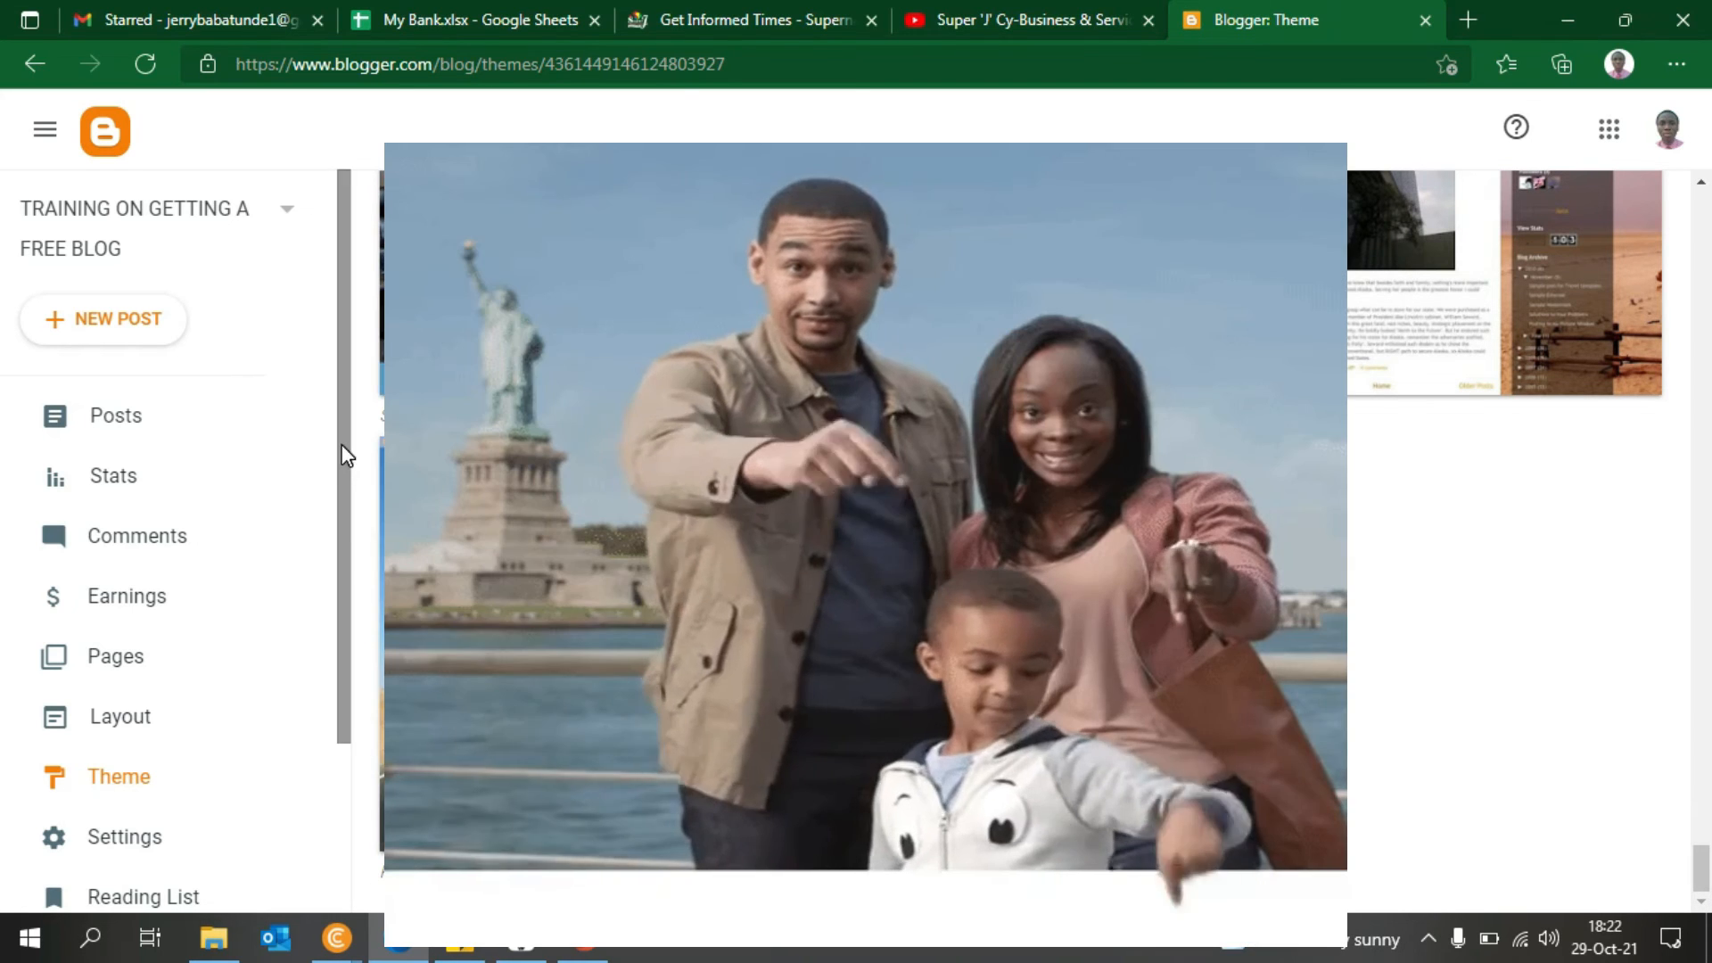
scroll(348, 536, "down", 2)
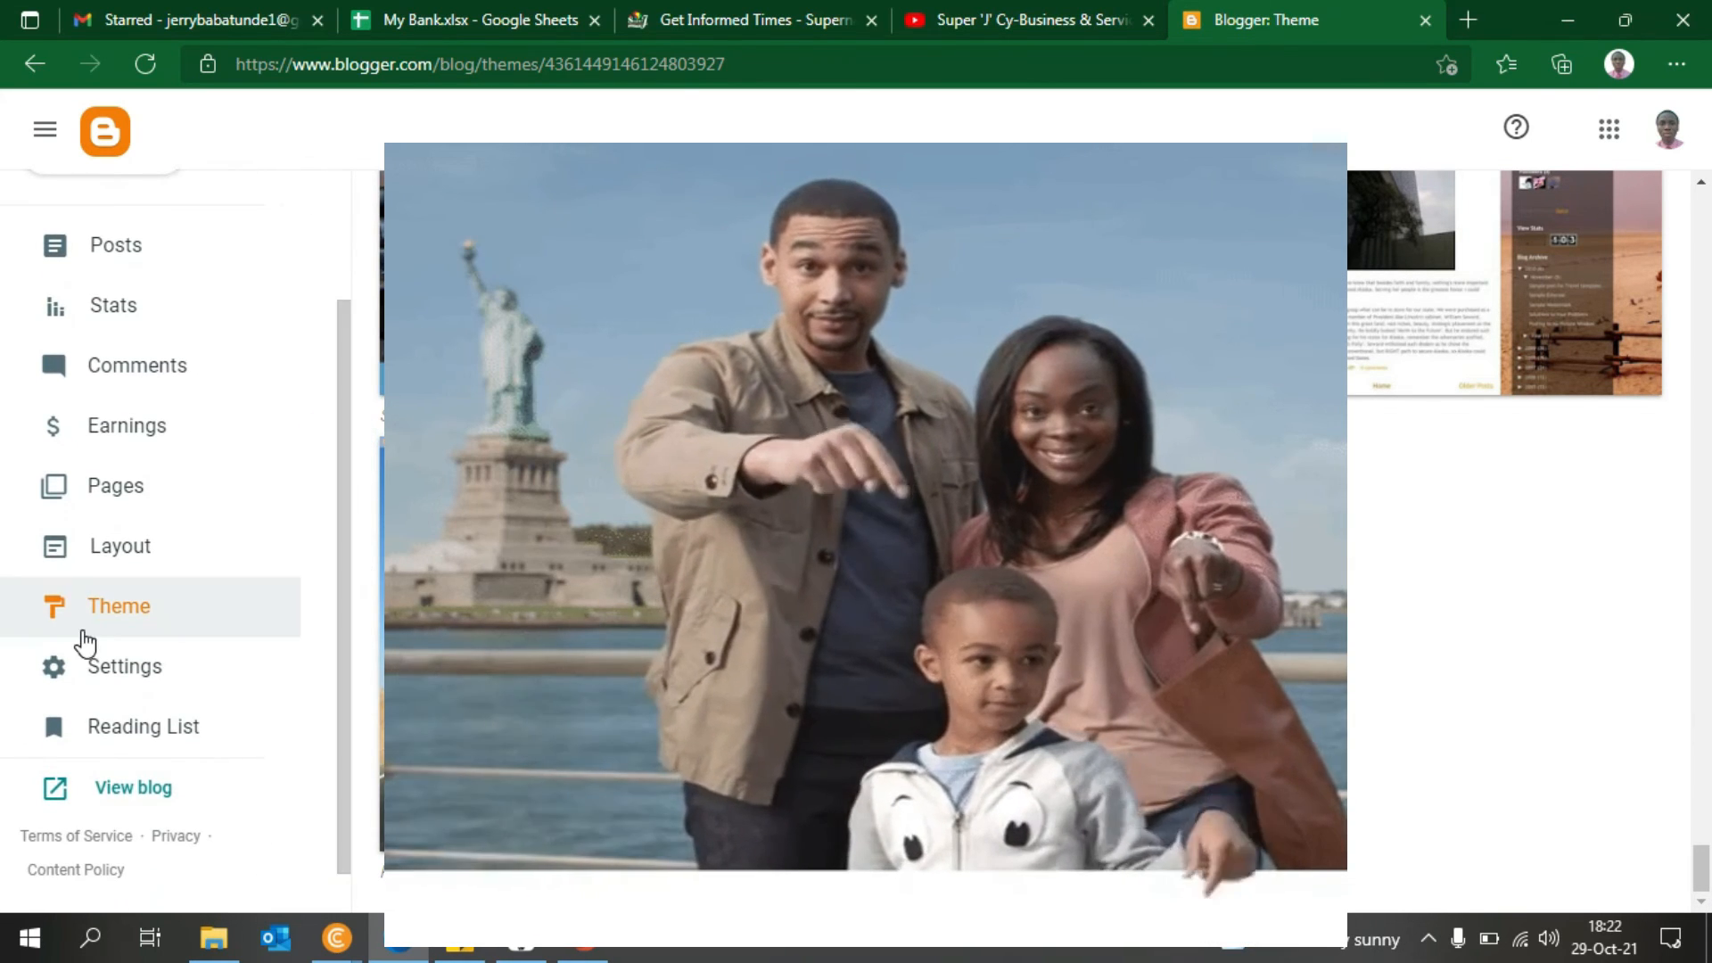
- In Settings, replace the blog title with NEW TITLE and save it
left_click(127, 664)
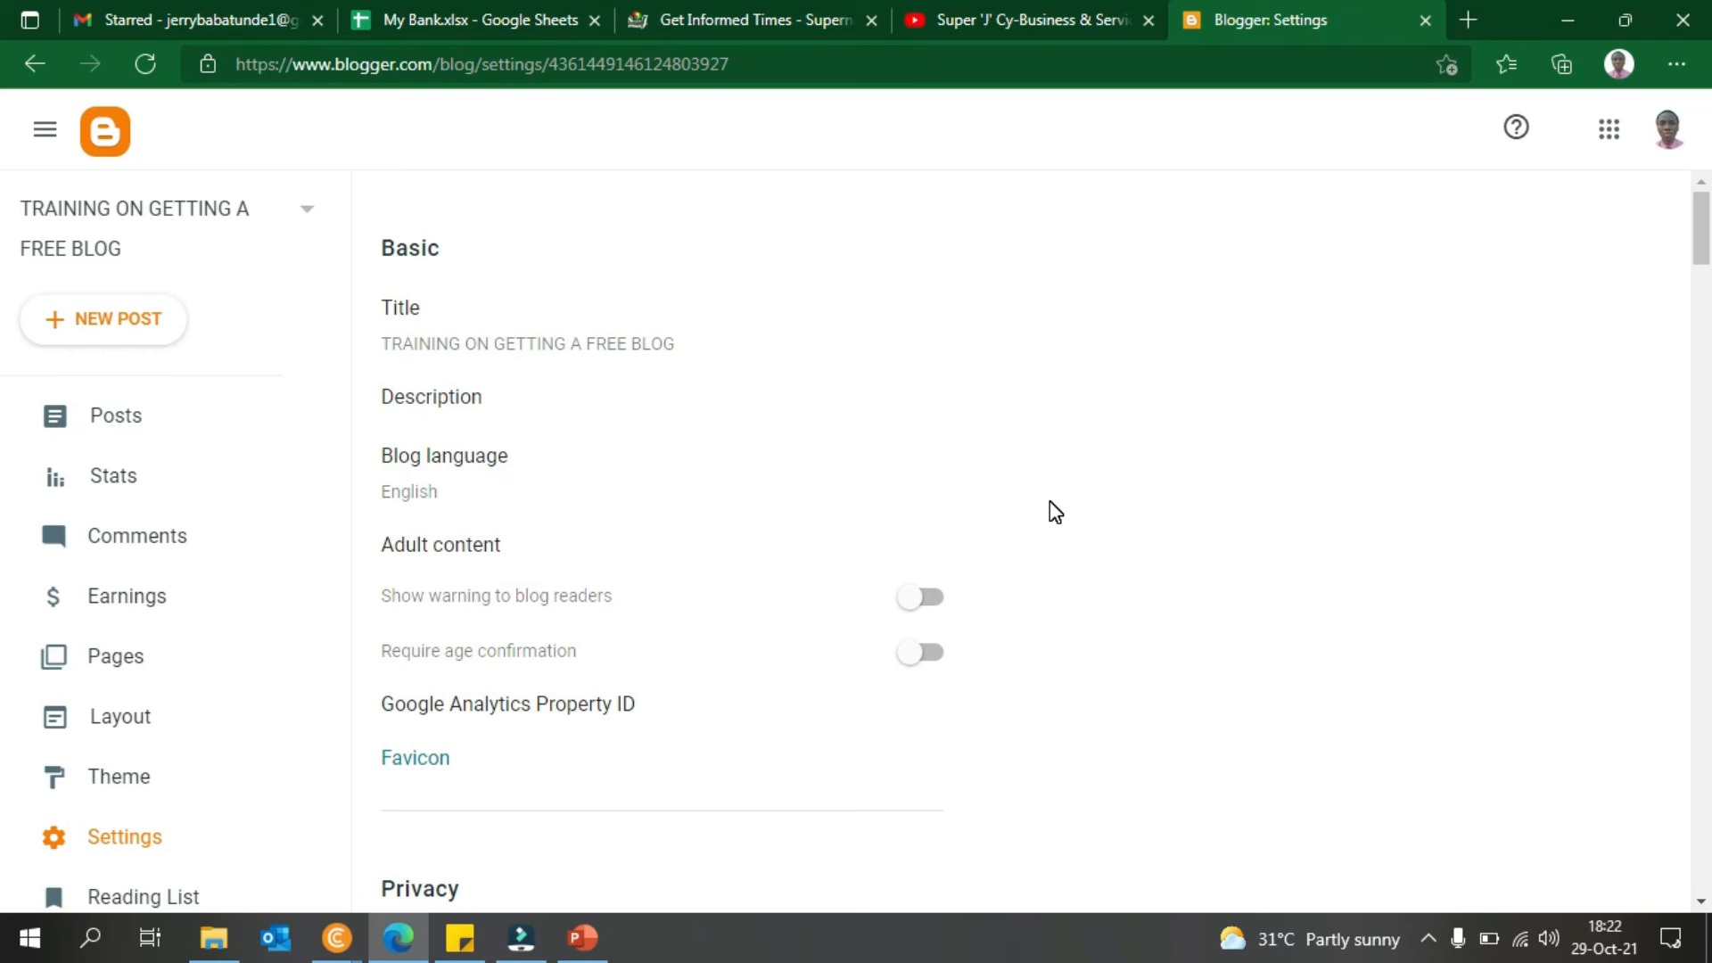
left_click(773, 339)
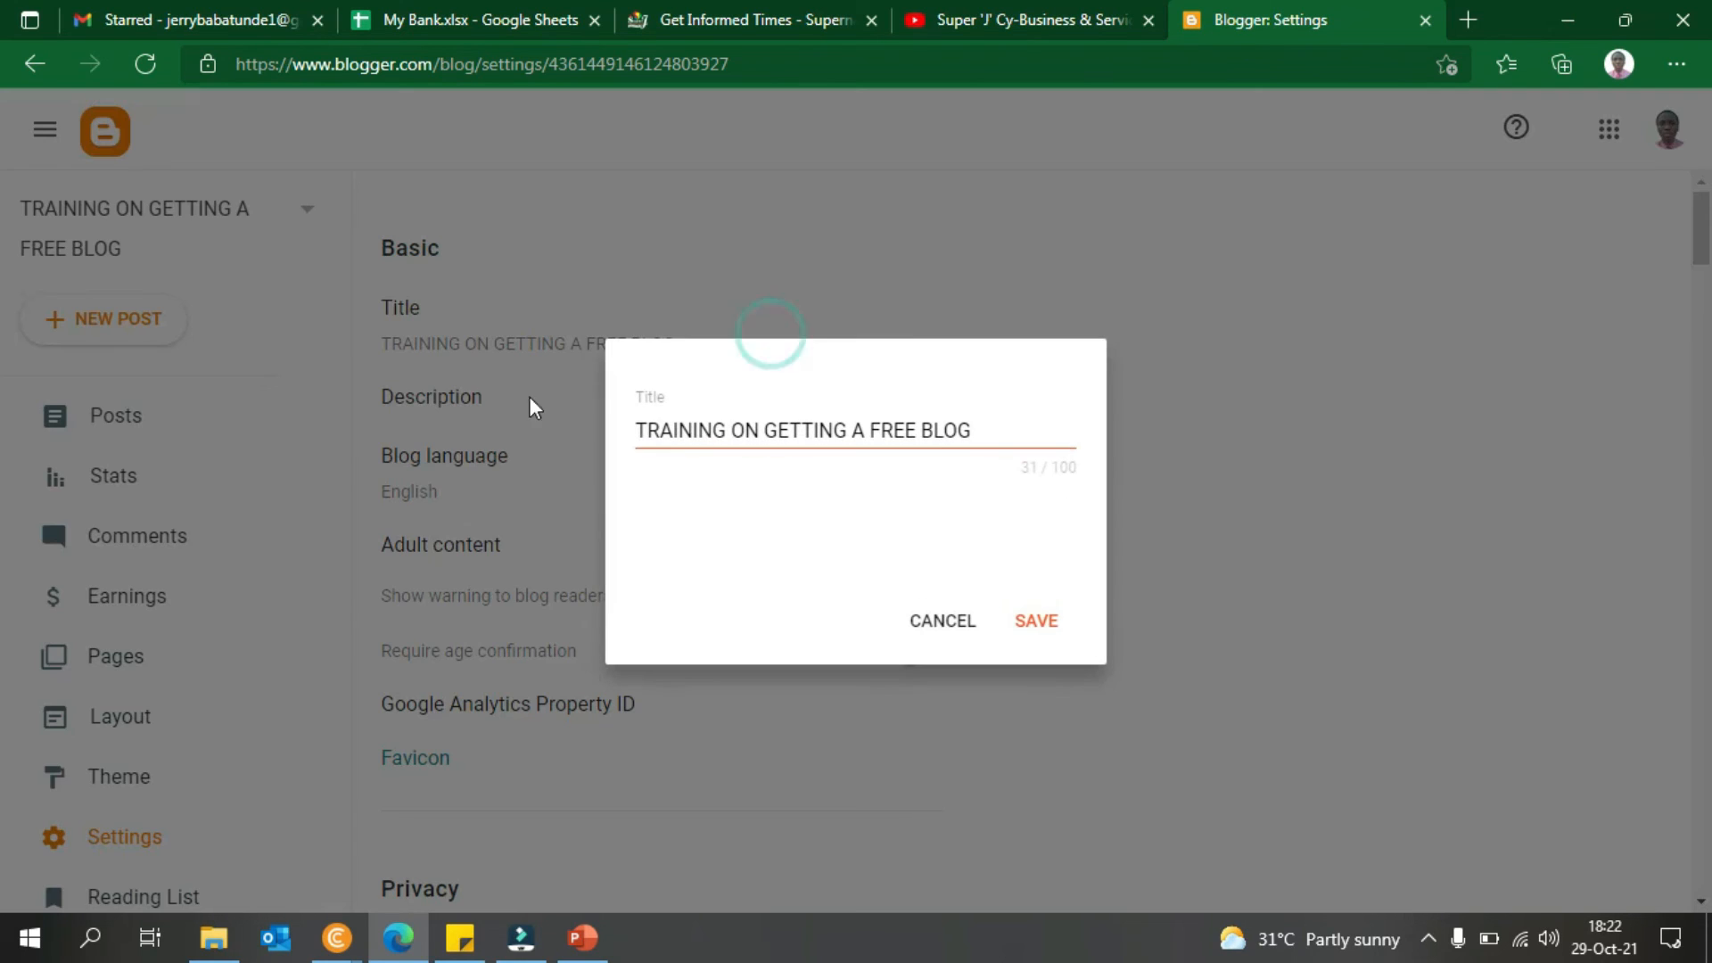
left_click(948, 629)
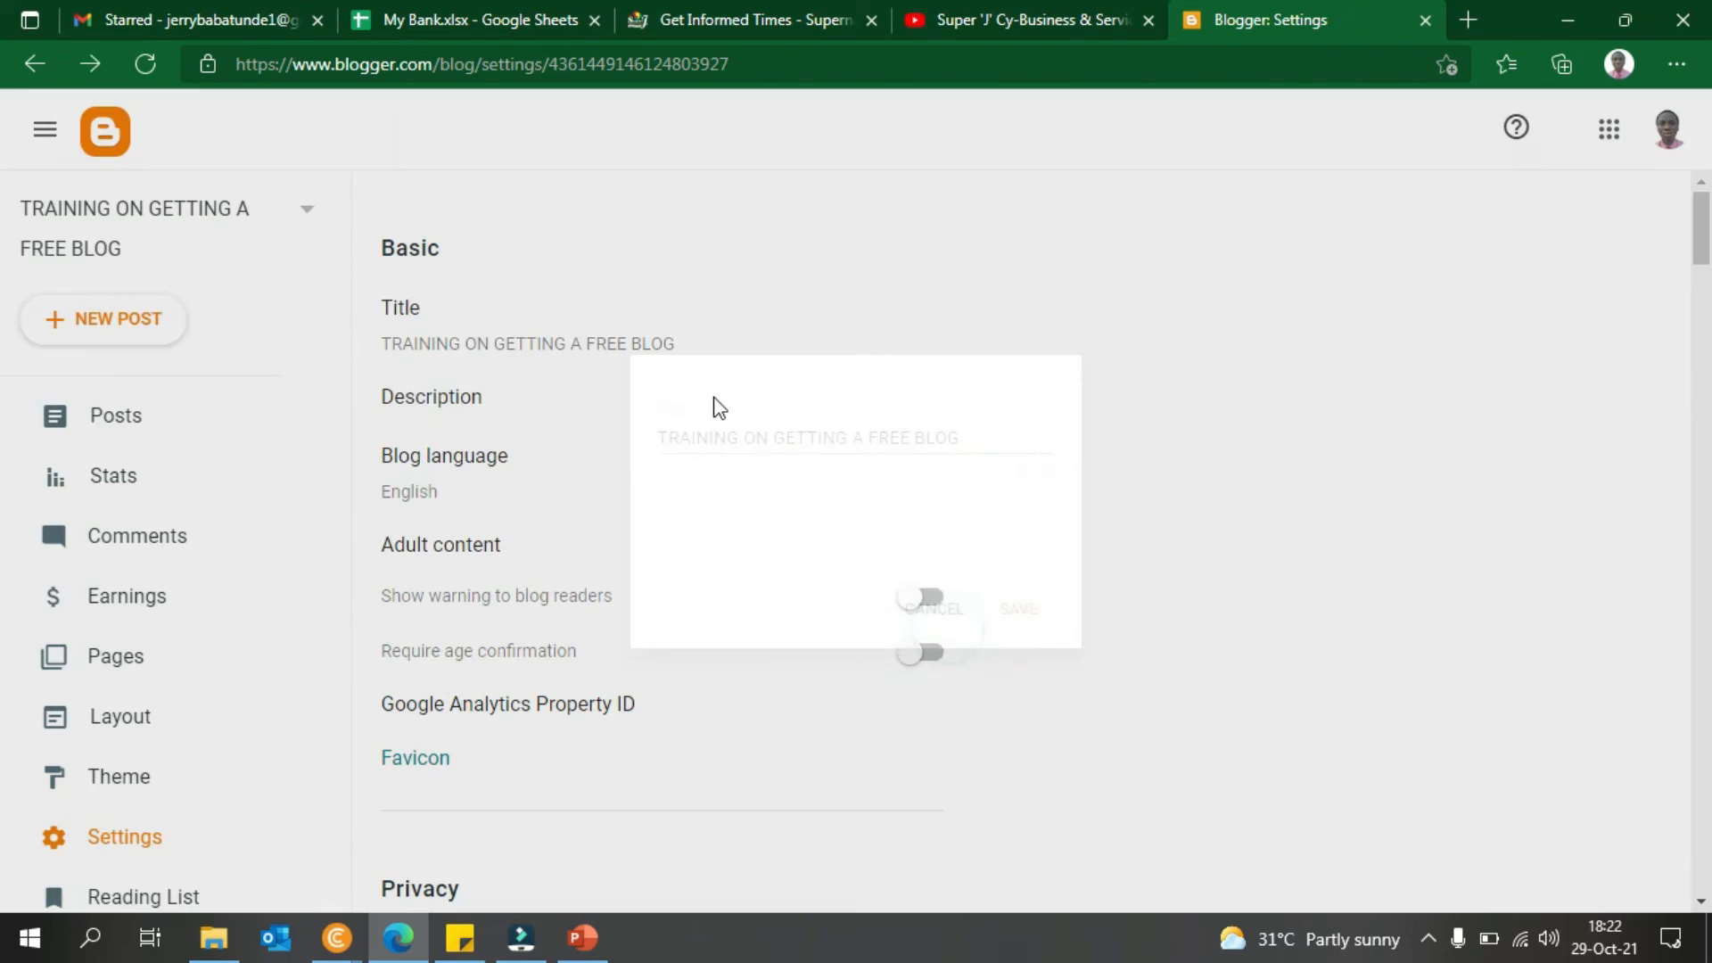
left_click(685, 346)
left_click_drag(965, 418, 522, 414)
type("dcjhadlla")
key("BackSpace")
key("BackSpace")
key("BackSpace")
key("BackSpace")
key("BackSpace")
key("BackSpace")
key("BackSpace")
key("BackSpace")
key("BackSpace")
type("NEW TITLE")
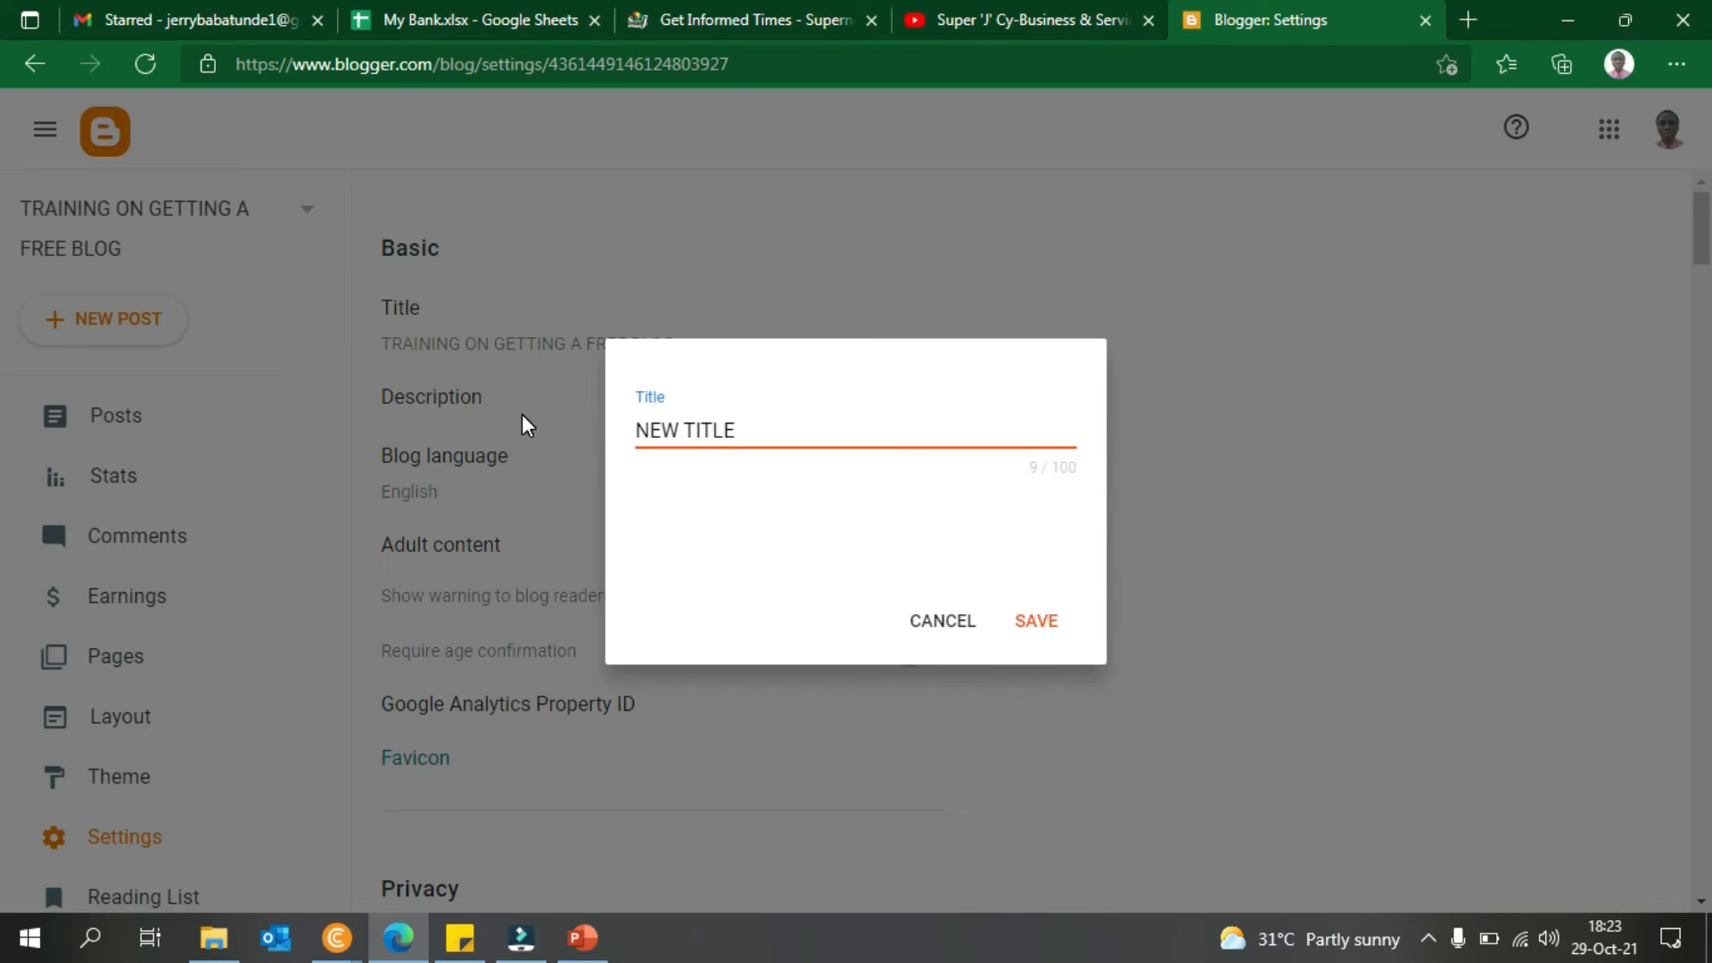
left_click(1049, 622)
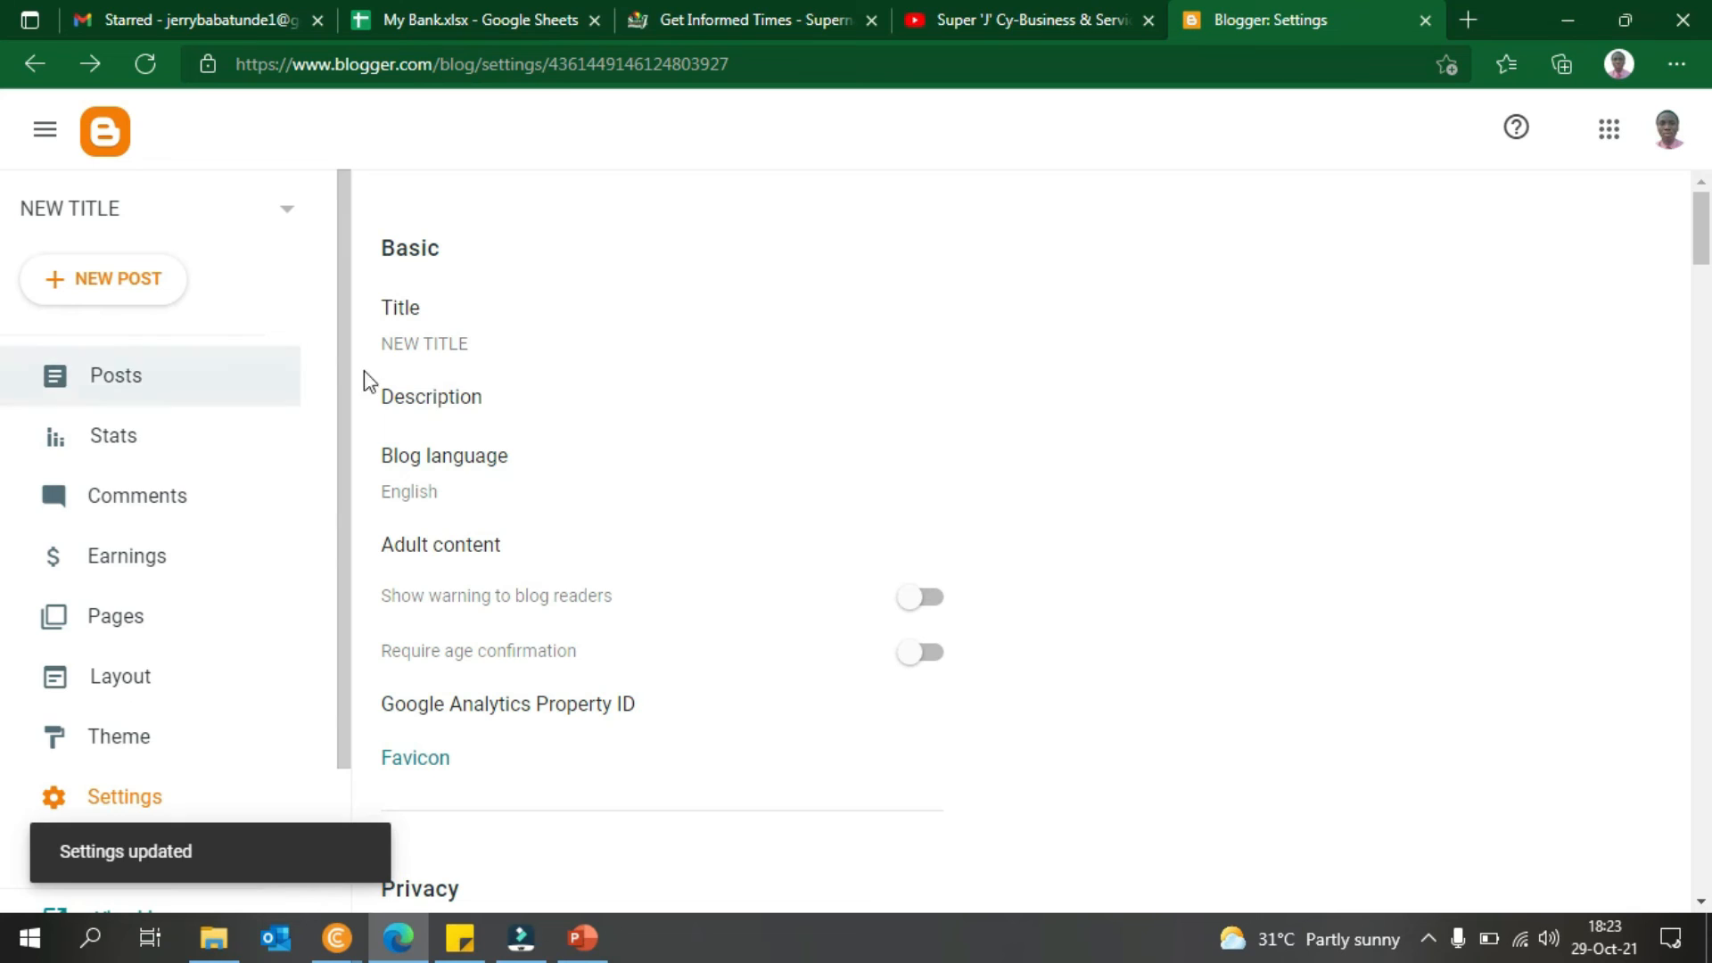
- Set the description to 'This blog is just for the sake of our Free website/blog training' and save
left_click(472, 395)
left_click(708, 484)
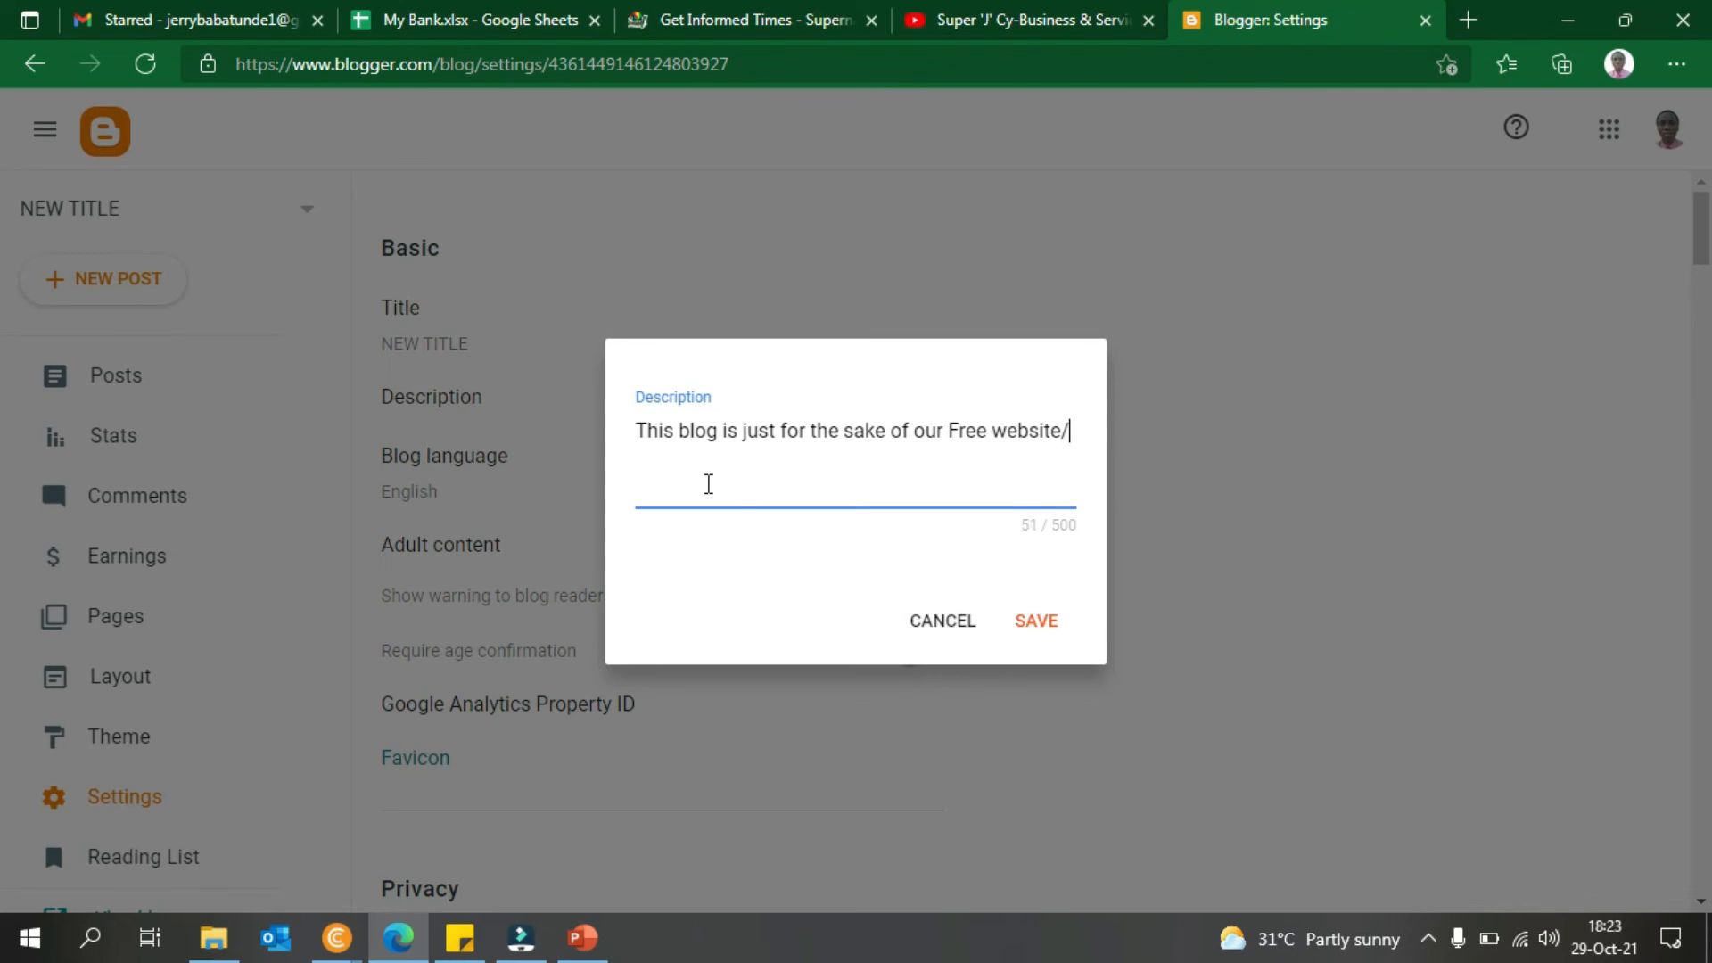
type("bl")
key("BackSpace")
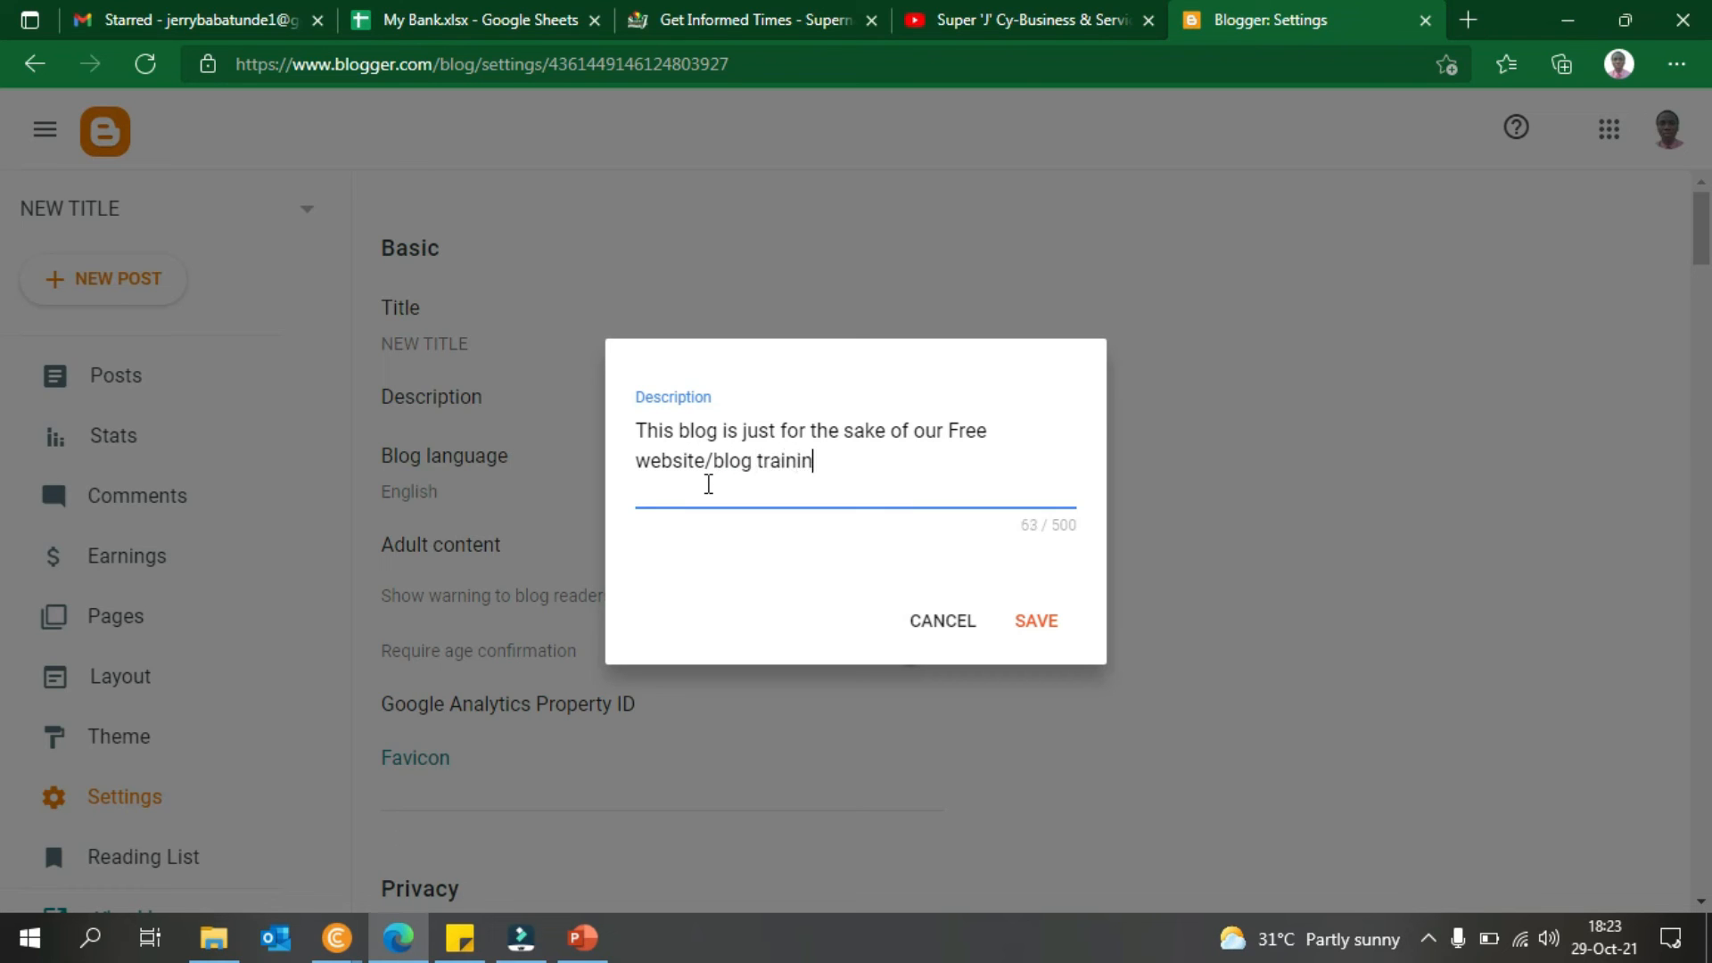
left_click(1055, 623)
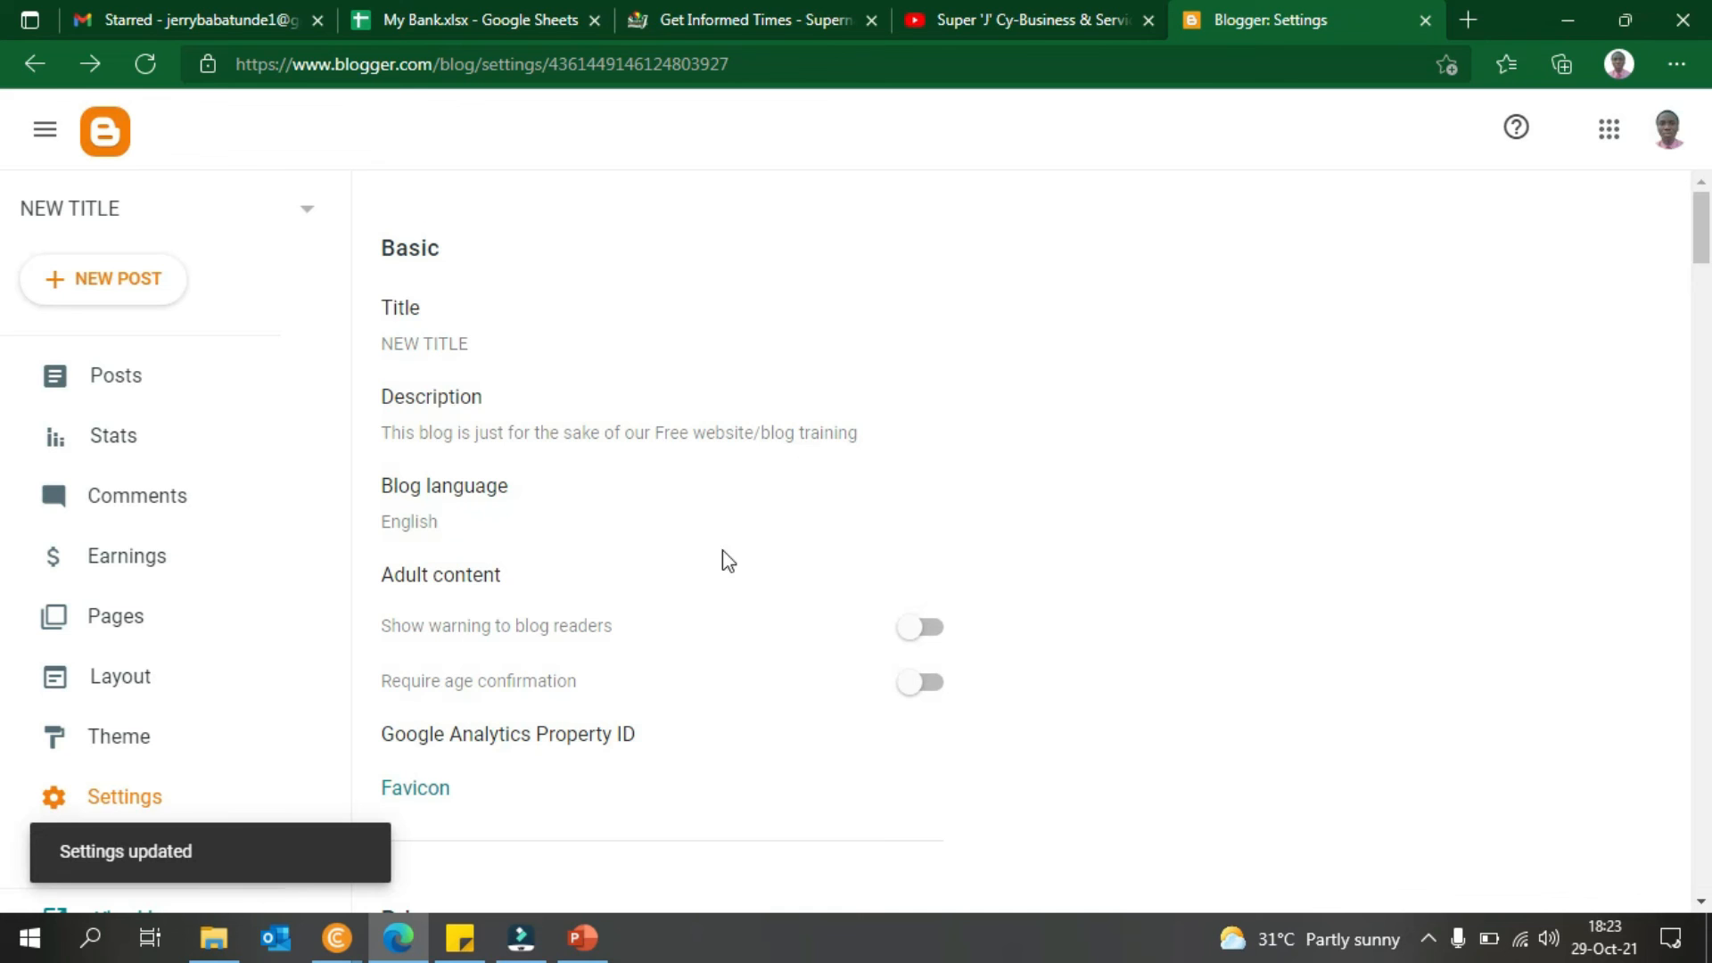
left_click(471, 490)
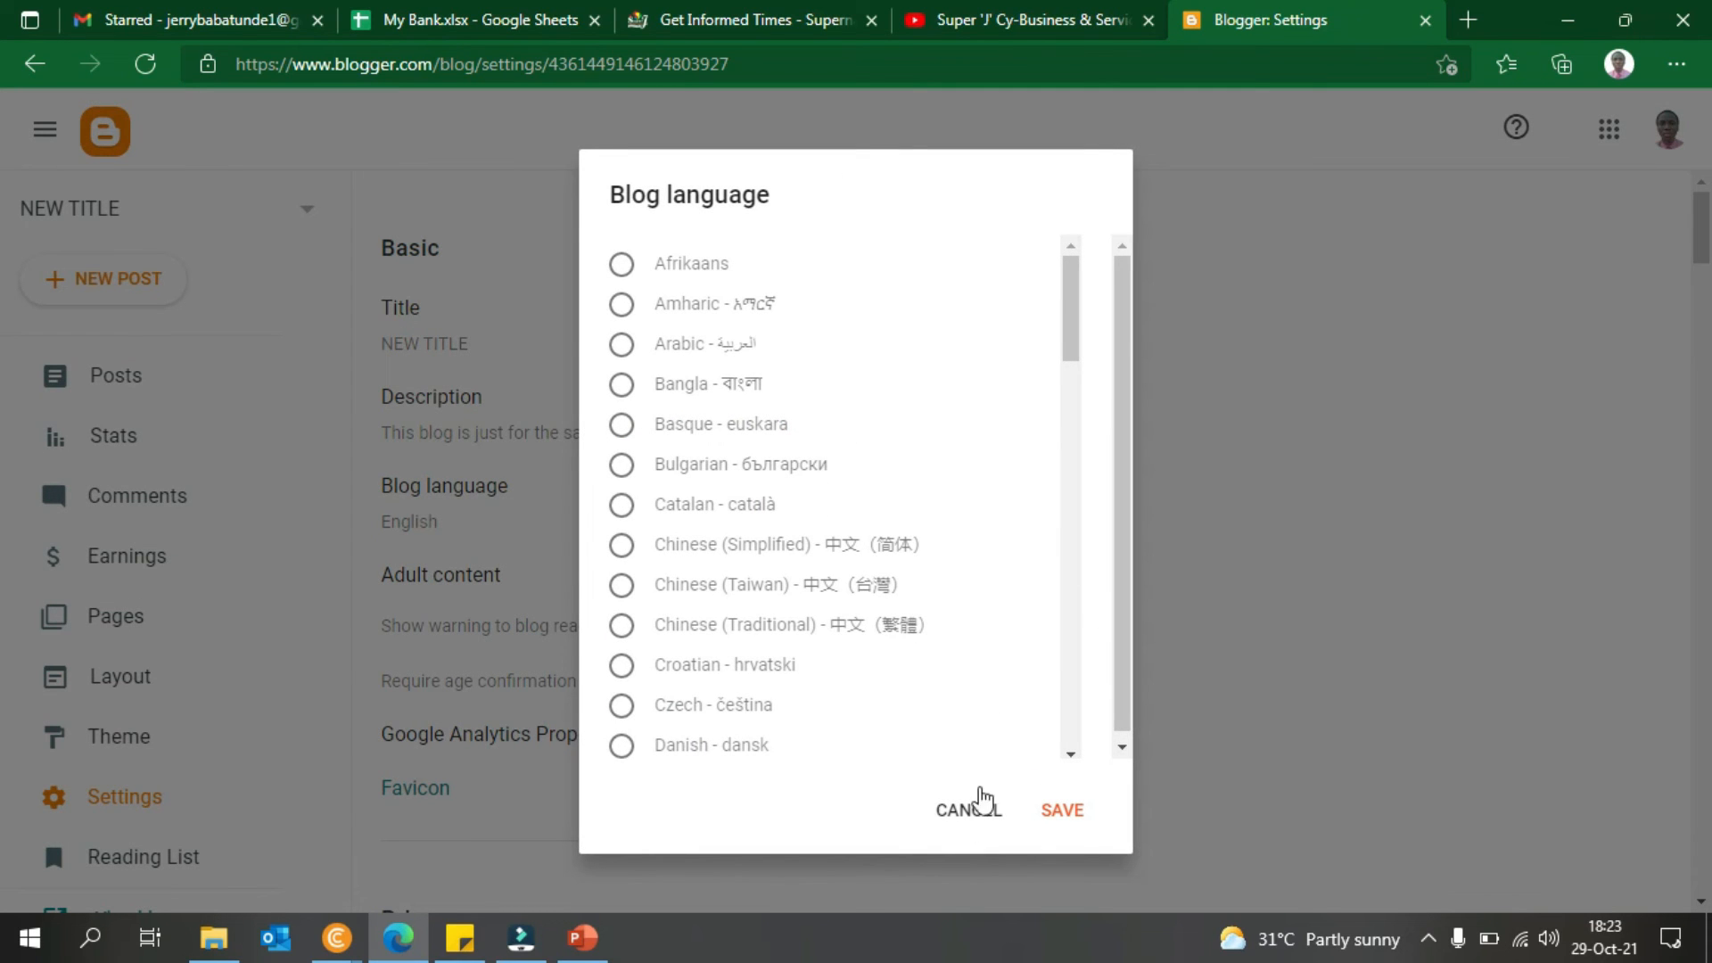
- Keep English as the language and the Analytics ID unchanged, then open the Favicon page
left_click_drag(1076, 307, 1050, 761)
left_click(947, 808)
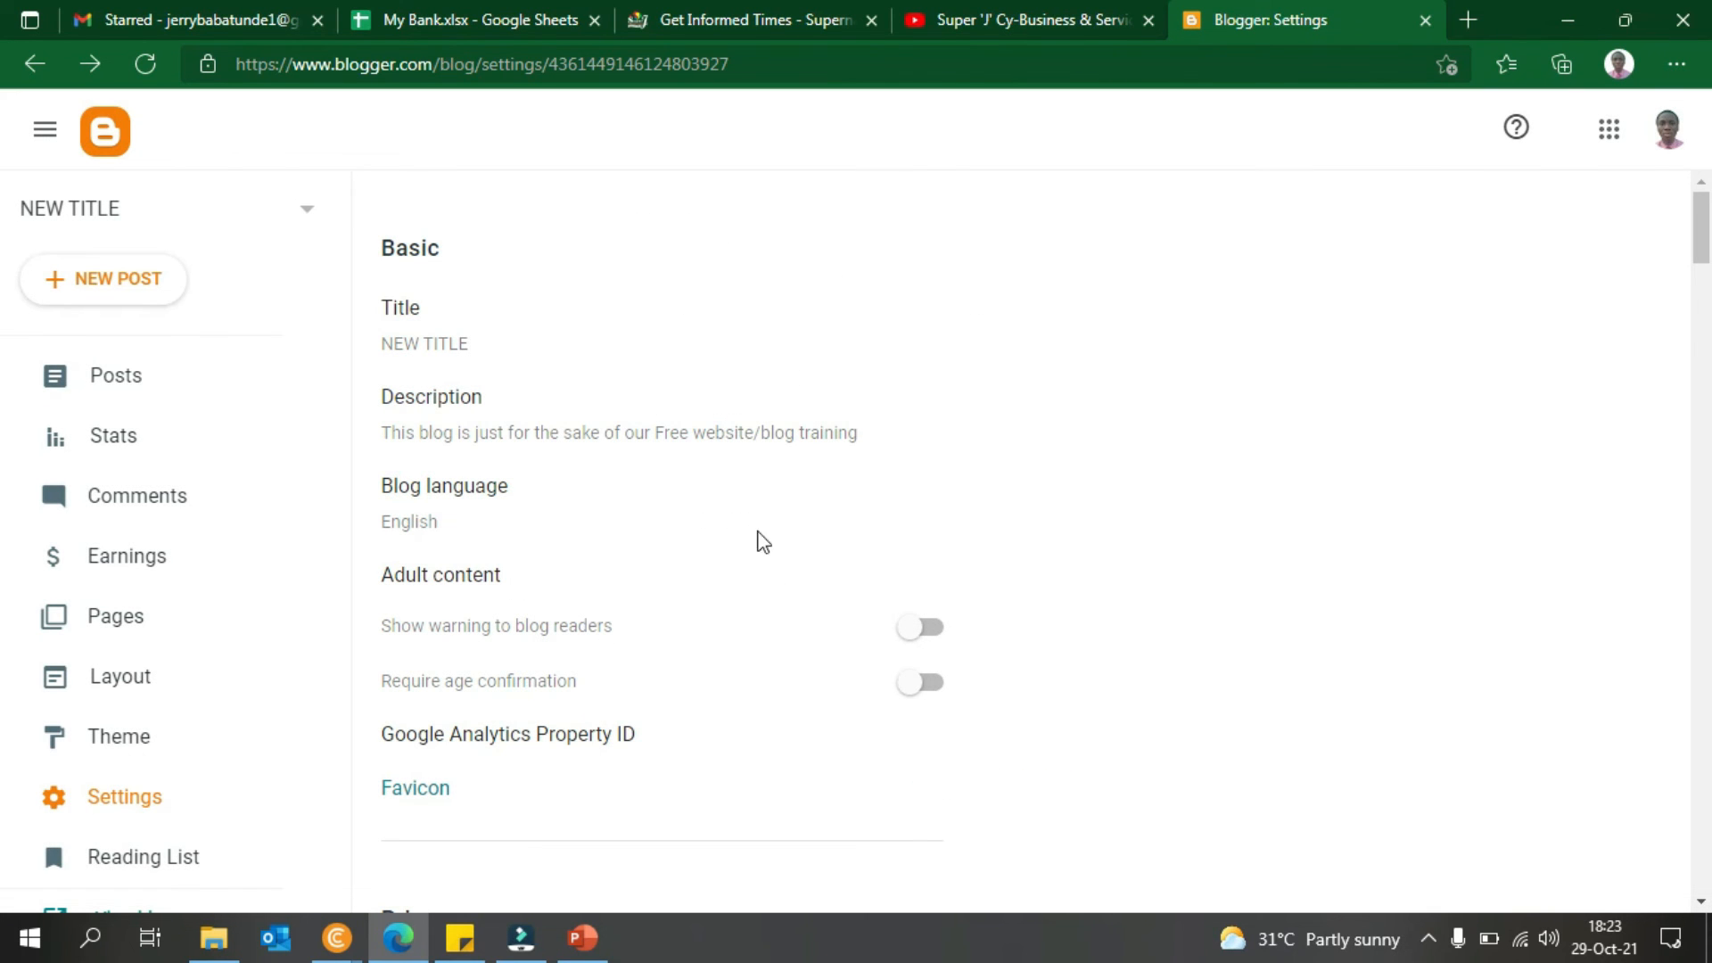
left_click(902, 756)
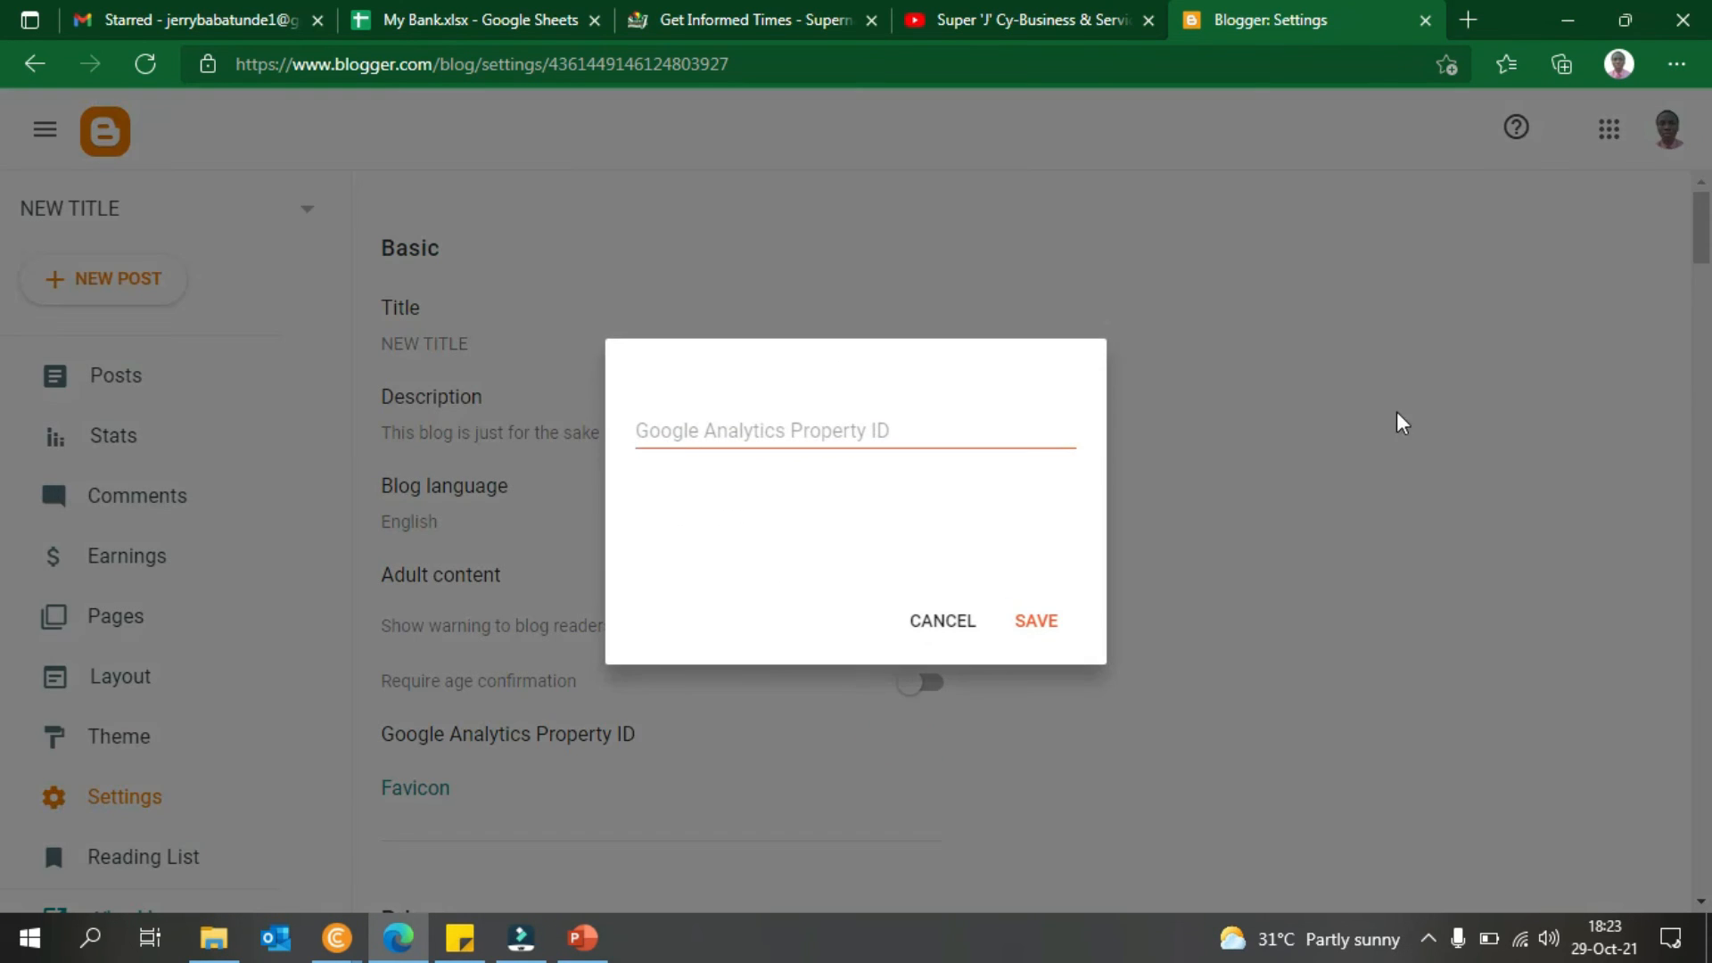
left_click(944, 621)
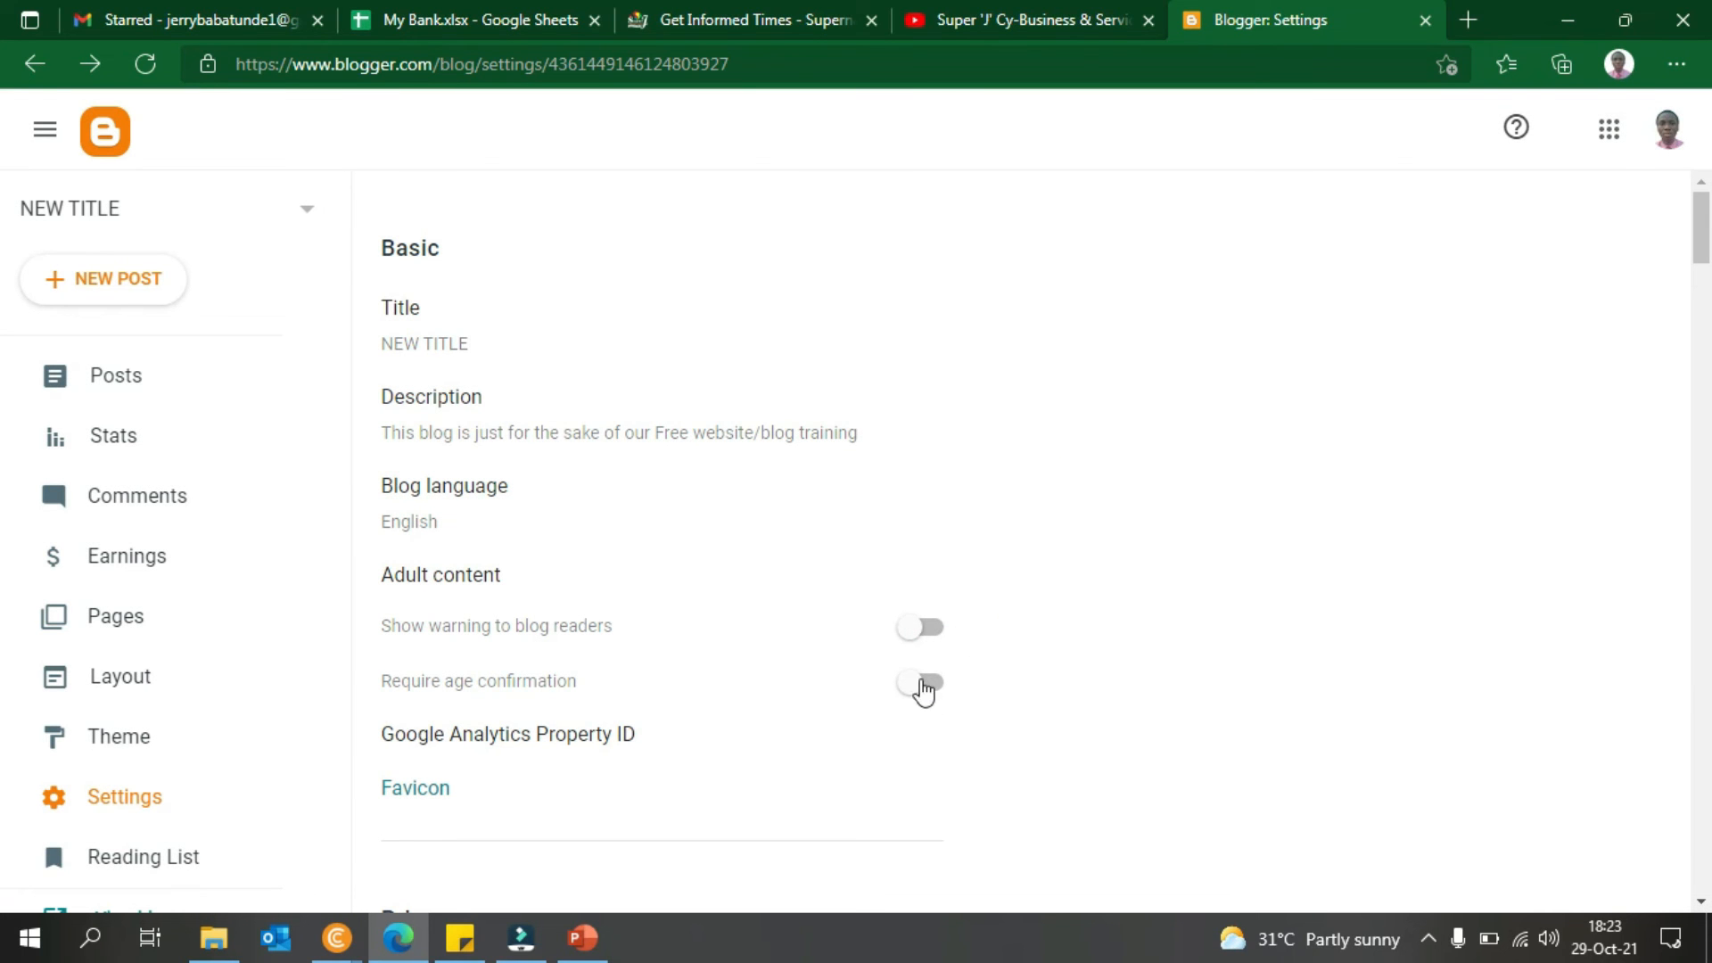
left_click_drag(1703, 259, 1703, 298)
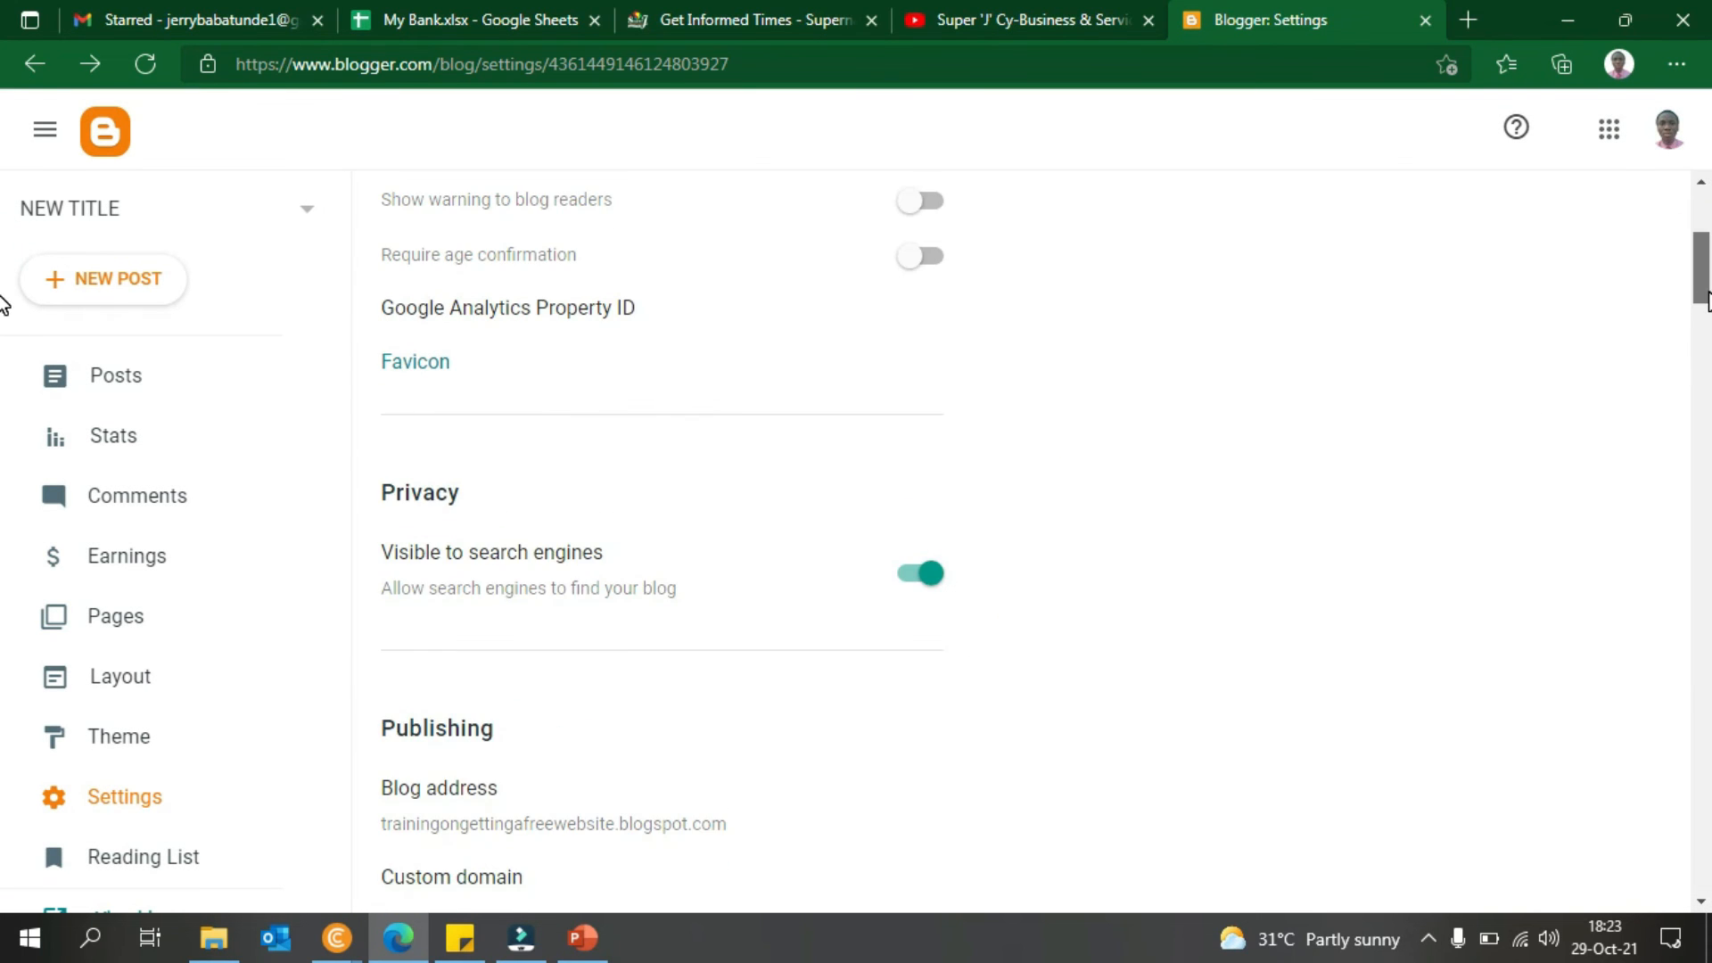
left_click(416, 362)
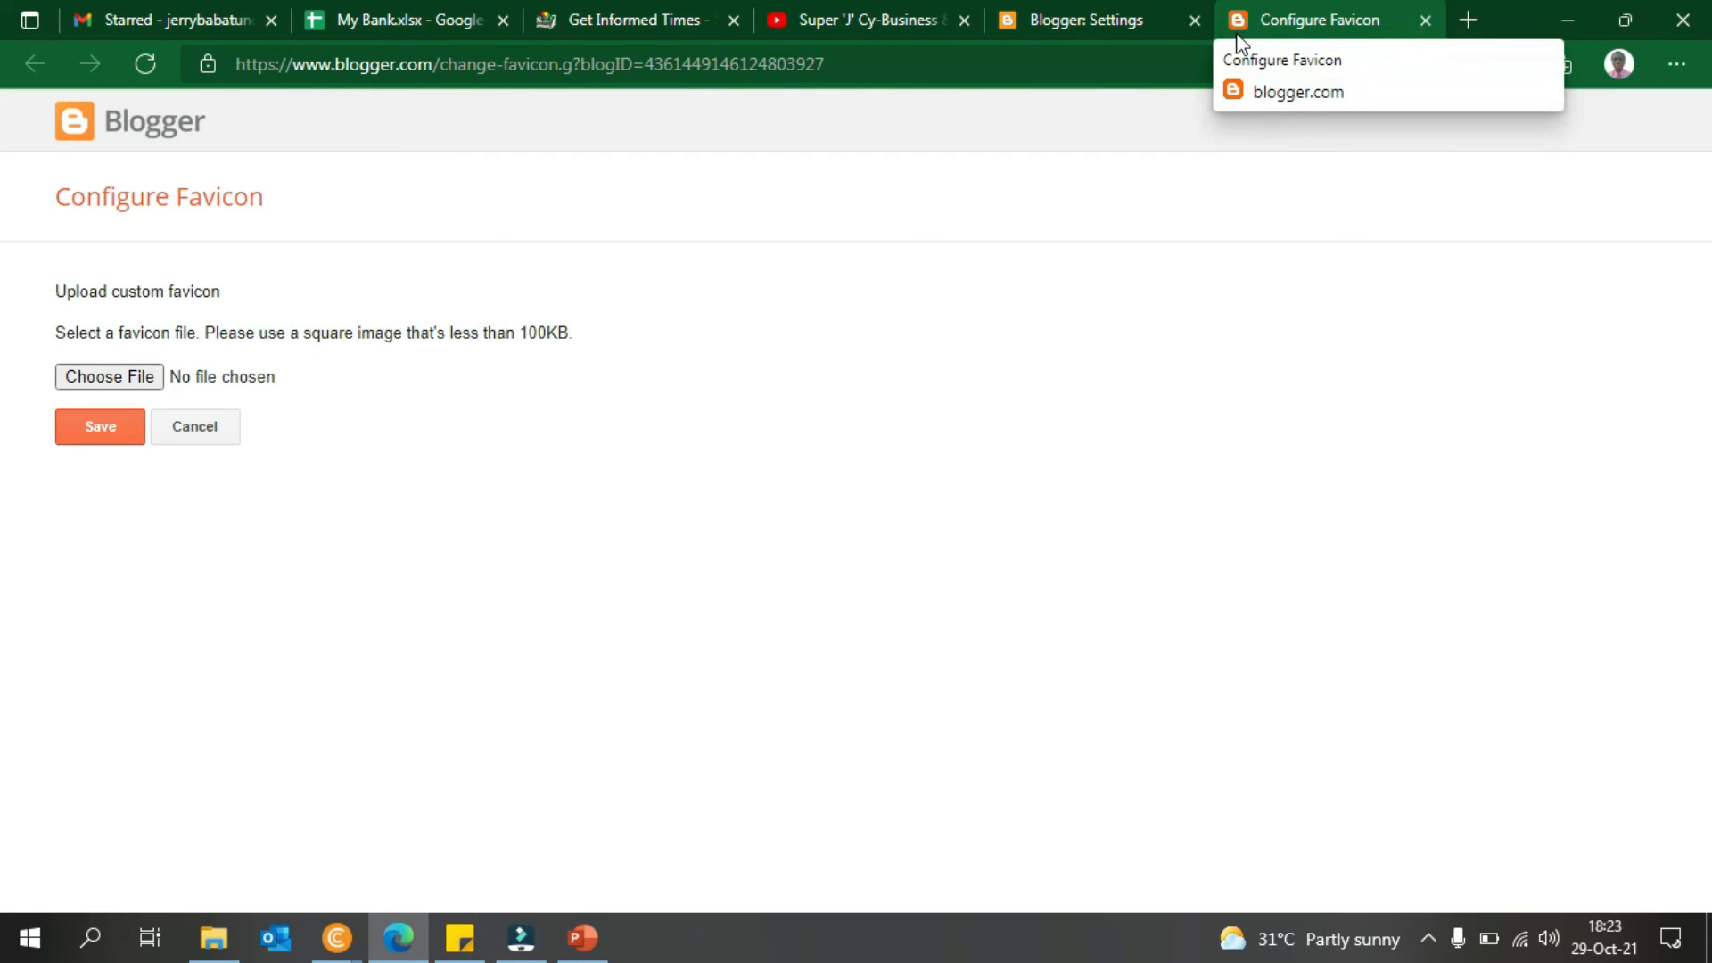
- Glance at the published blog window, then return to the favicon page
mouse_move(337, 935)
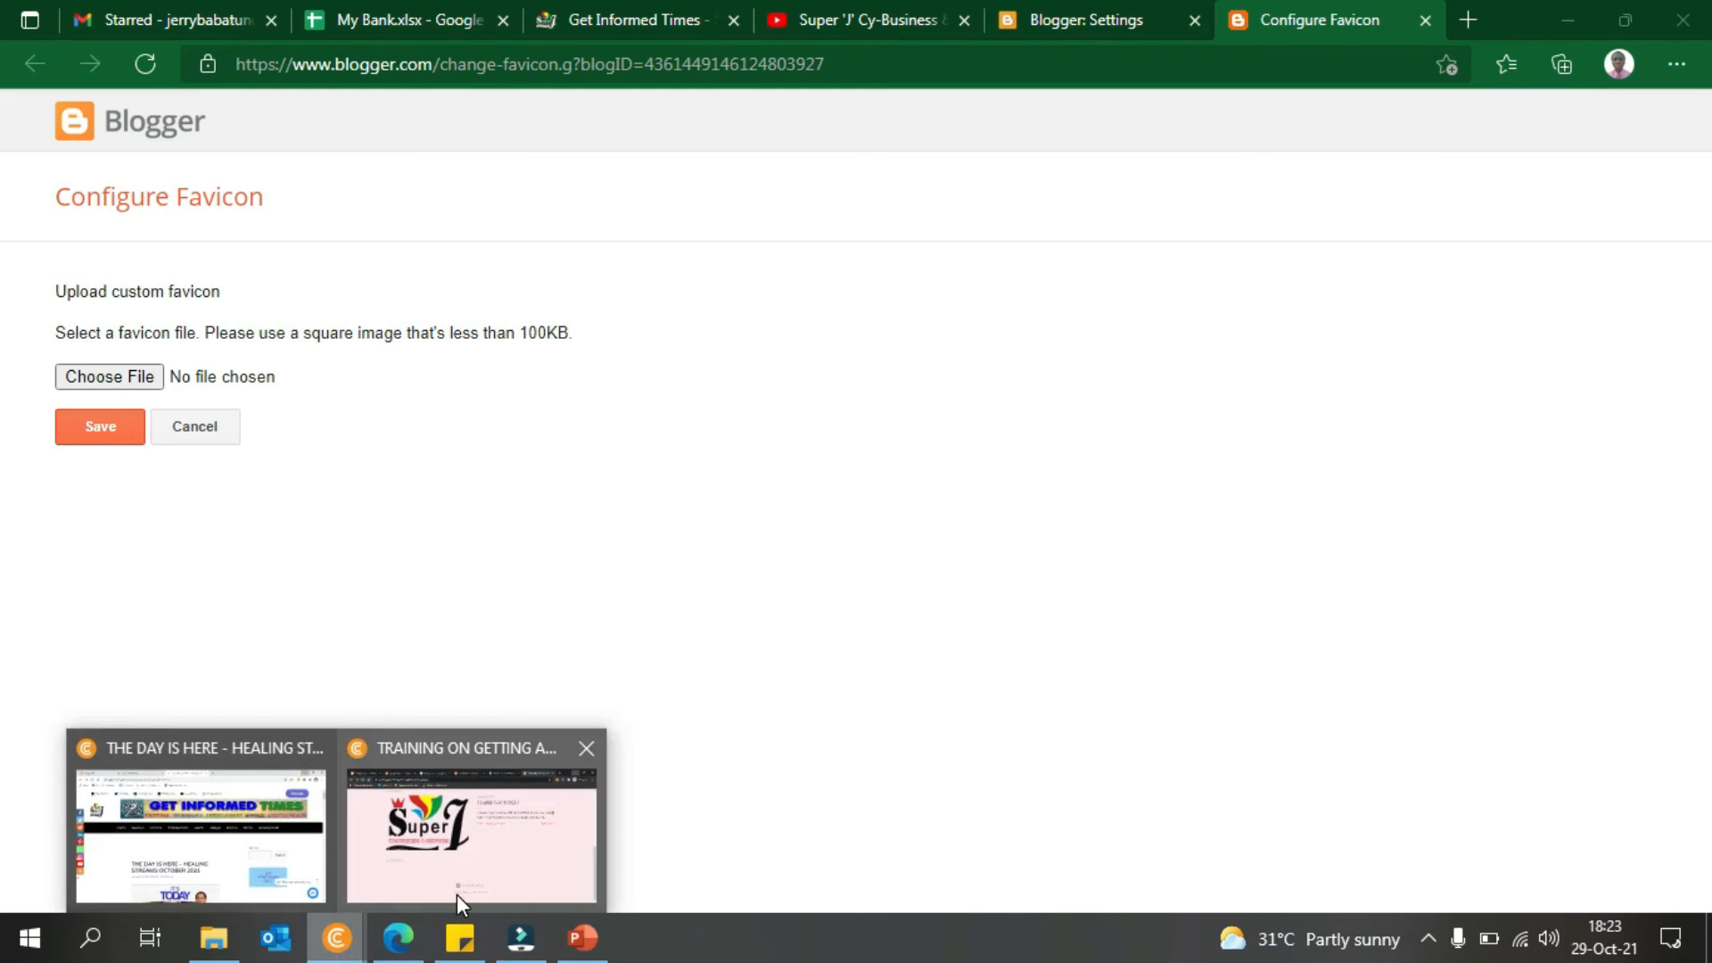
left_click(456, 895)
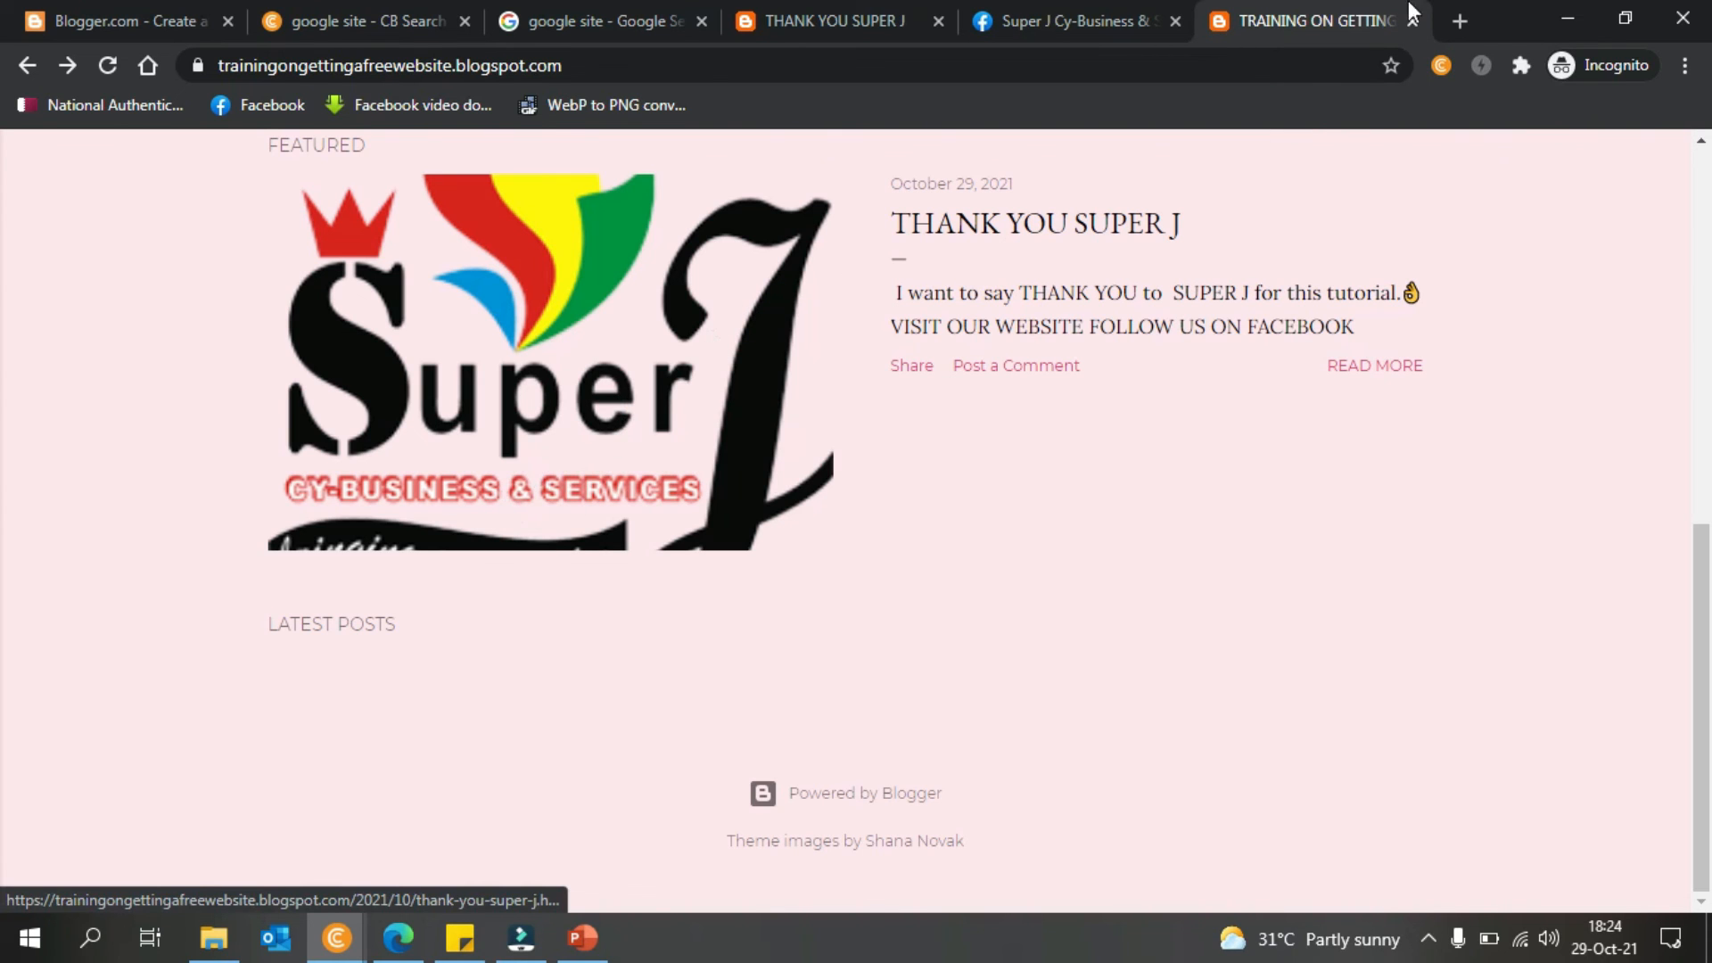
left_click(1566, 17)
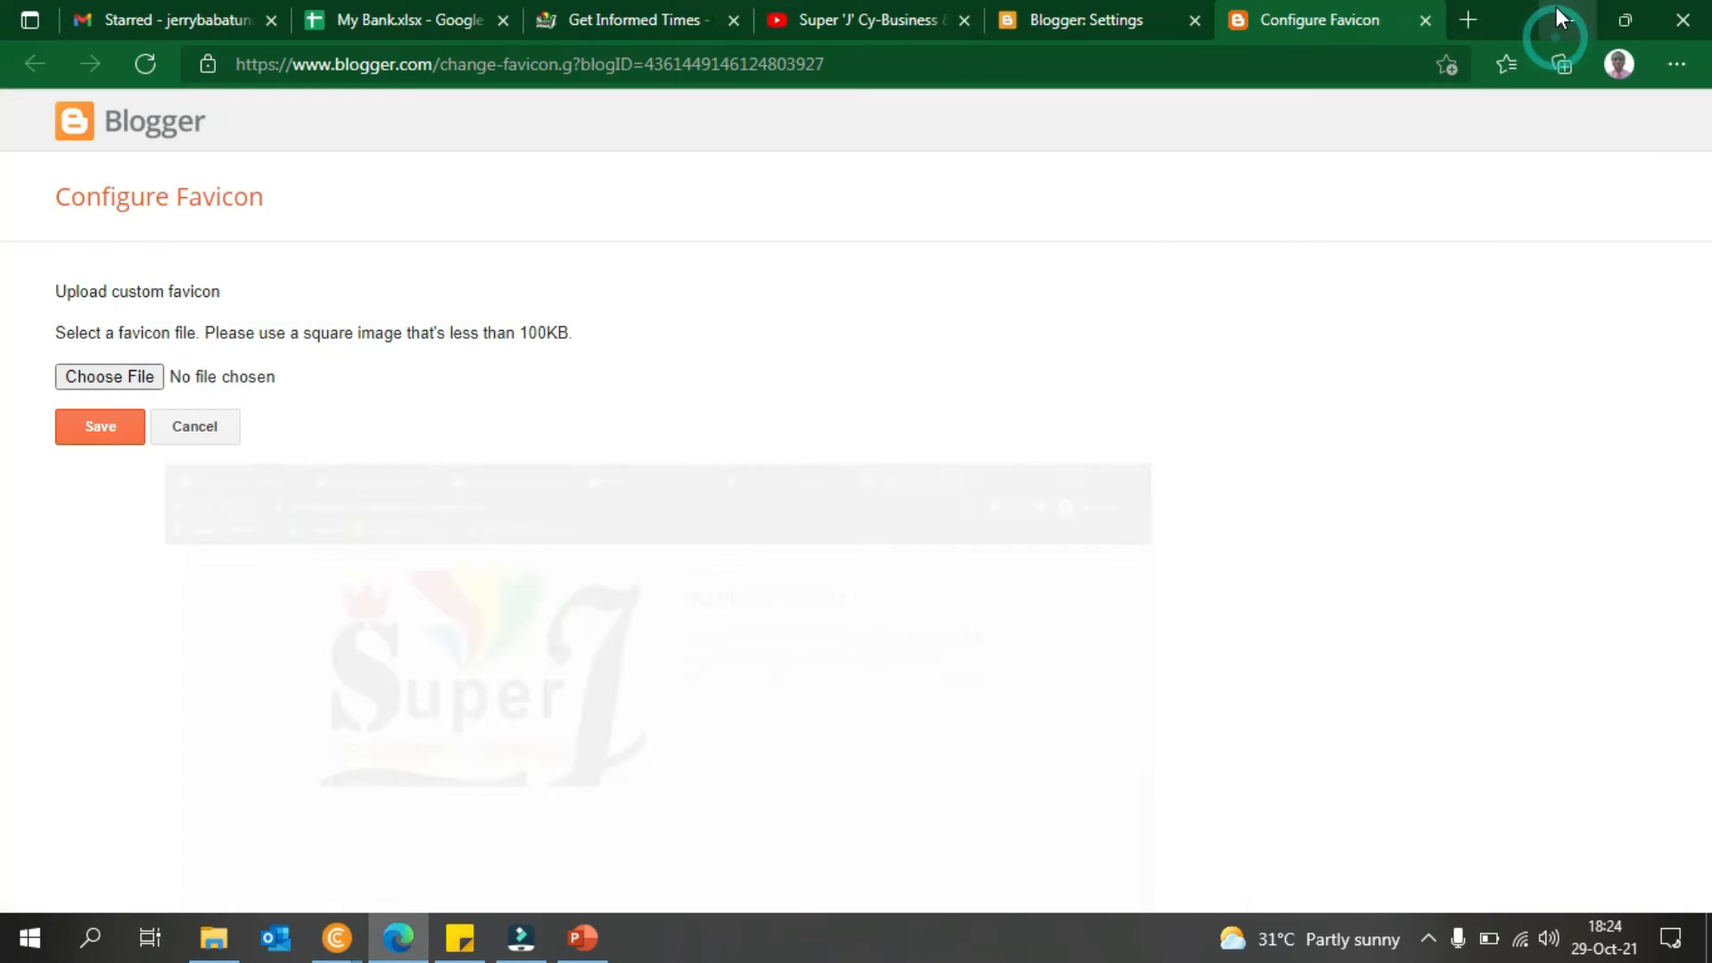
- Try 20210523_120126.jpg, then logo for web (icon).png as the favicon file
left_click(102, 372)
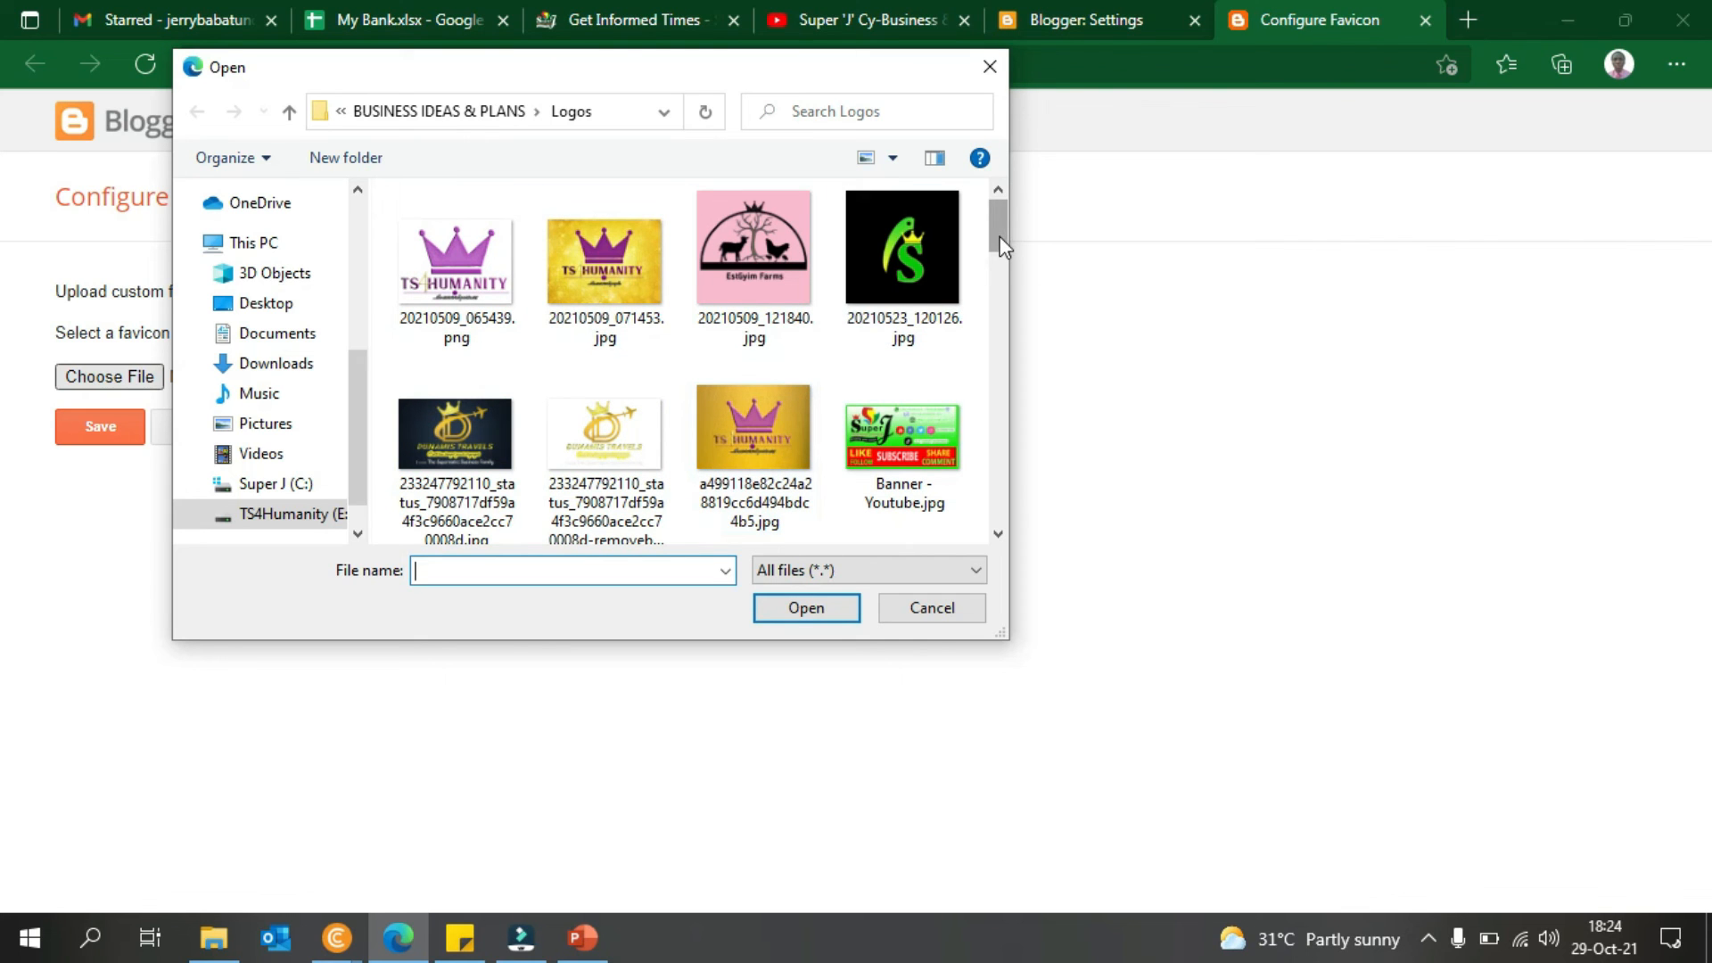
double_click(892, 258)
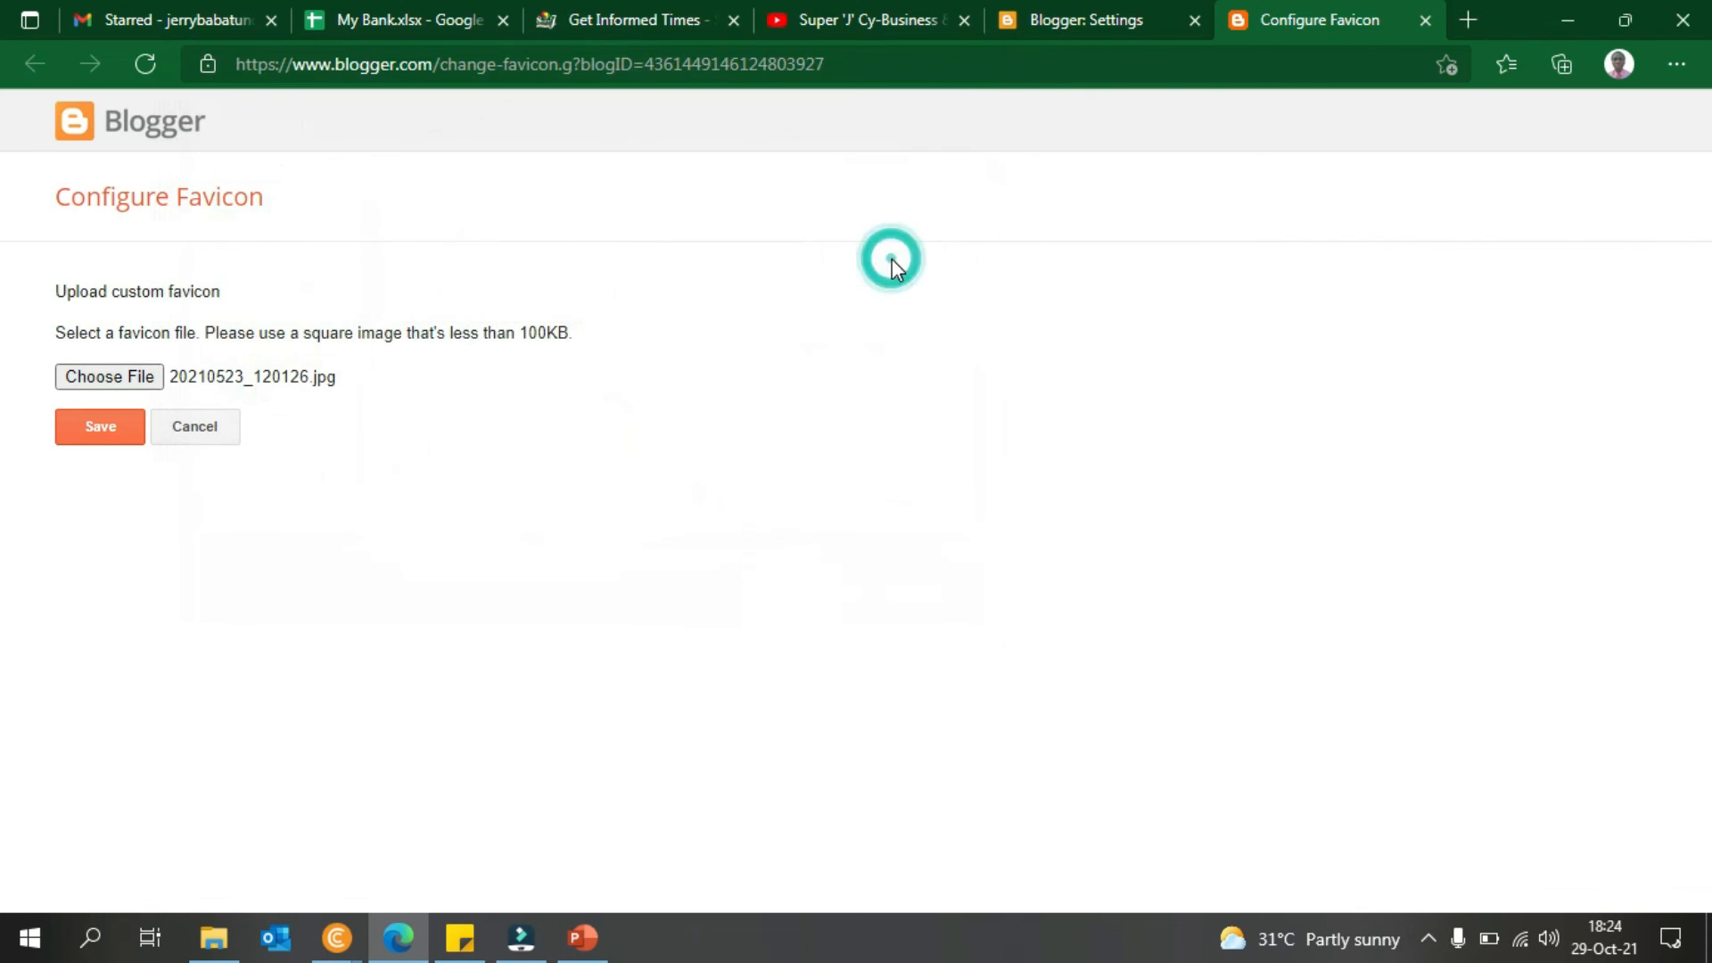
left_click(134, 418)
left_click_drag(997, 234, 998, 310)
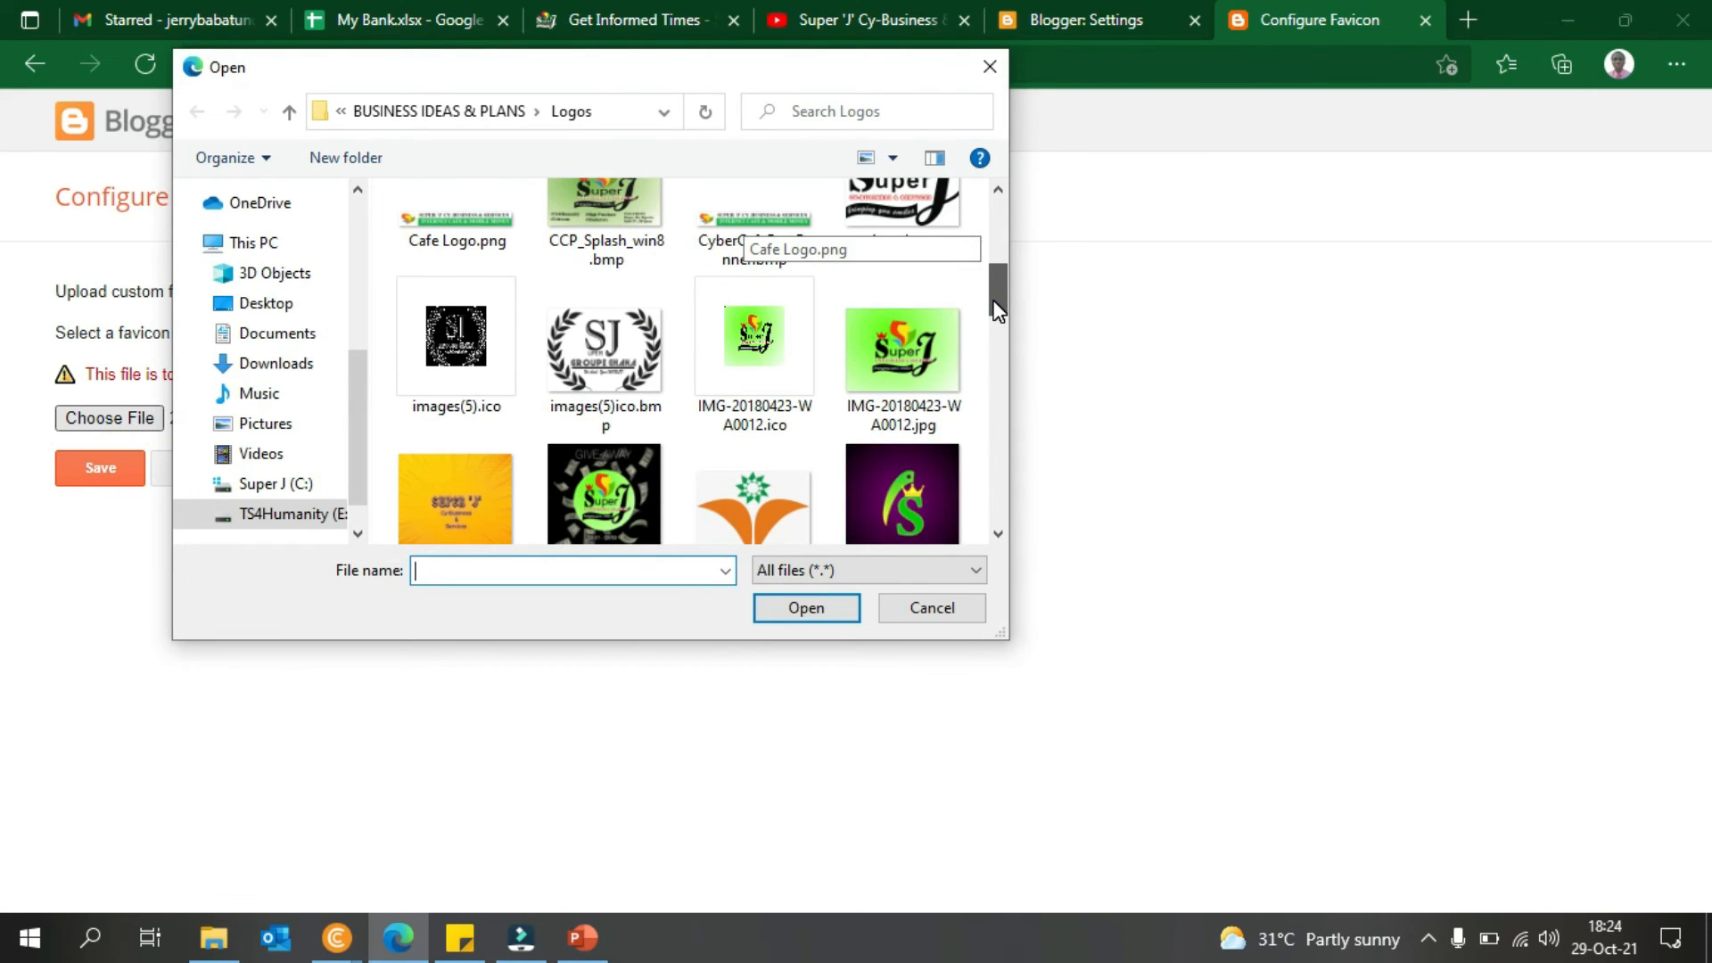
left_click_drag(1009, 298, 983, 346)
left_click(990, 368)
double_click(763, 293)
- Choose logo for web white (icon).png as the favicon and attempt the upload
left_click(126, 424)
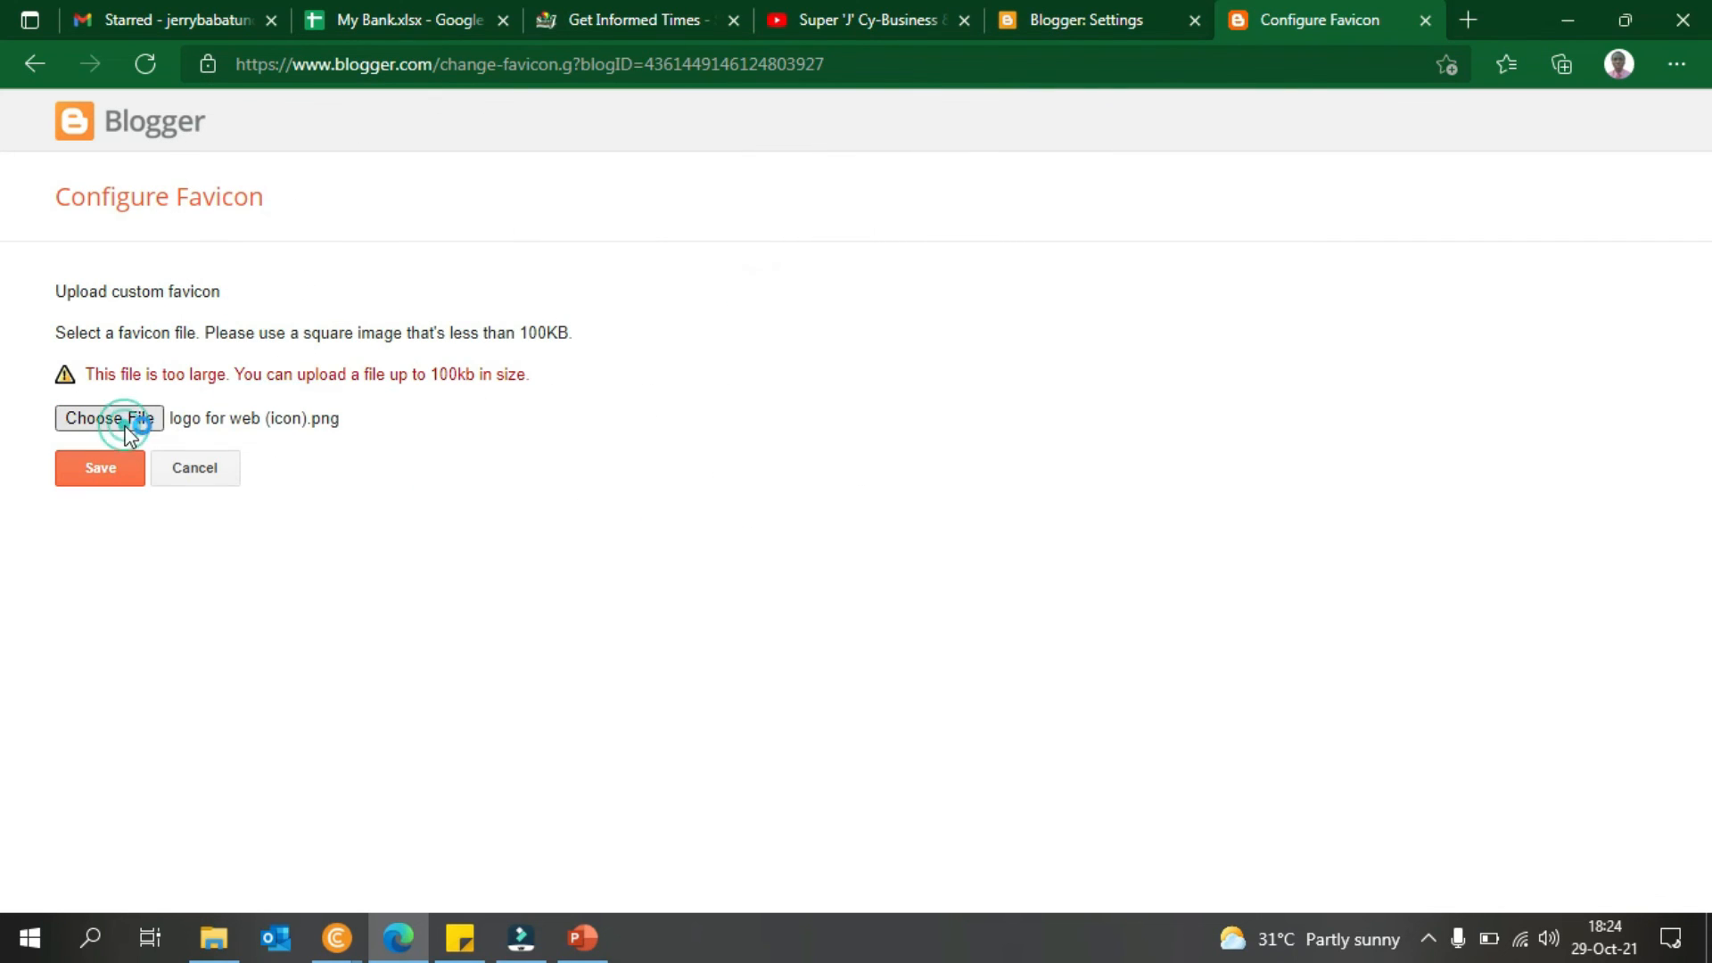
left_click_drag(984, 248, 967, 432)
scroll(961, 415, "up", 3)
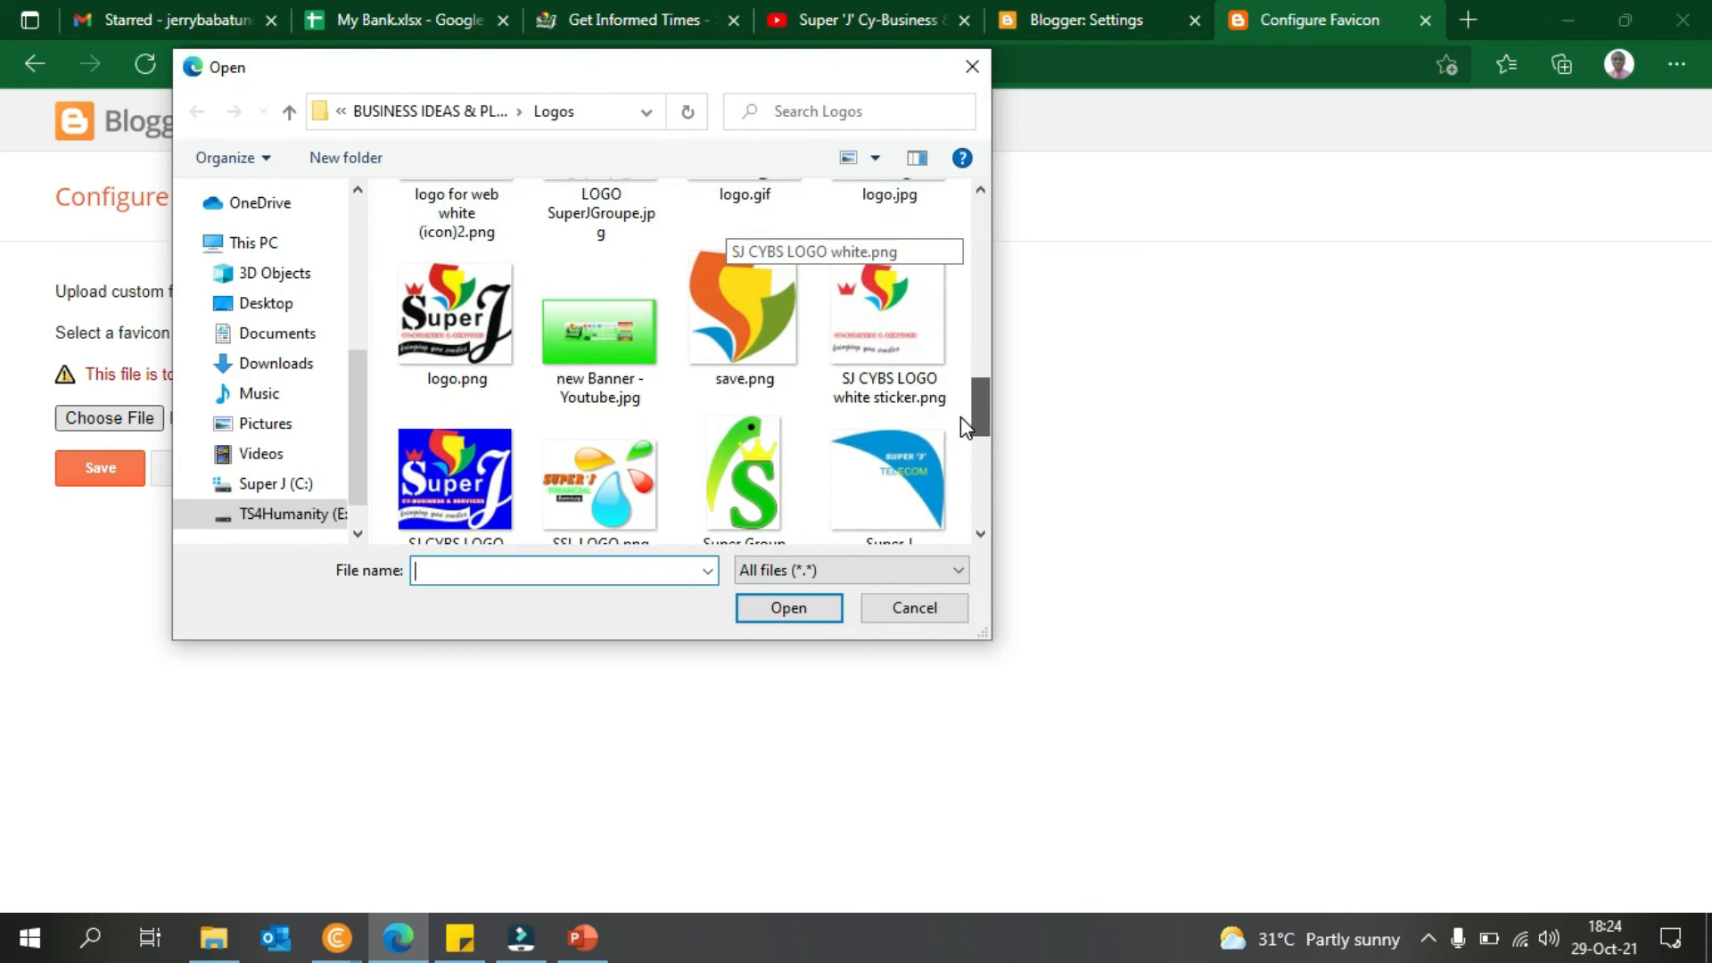
scroll(960, 403, "up", 3)
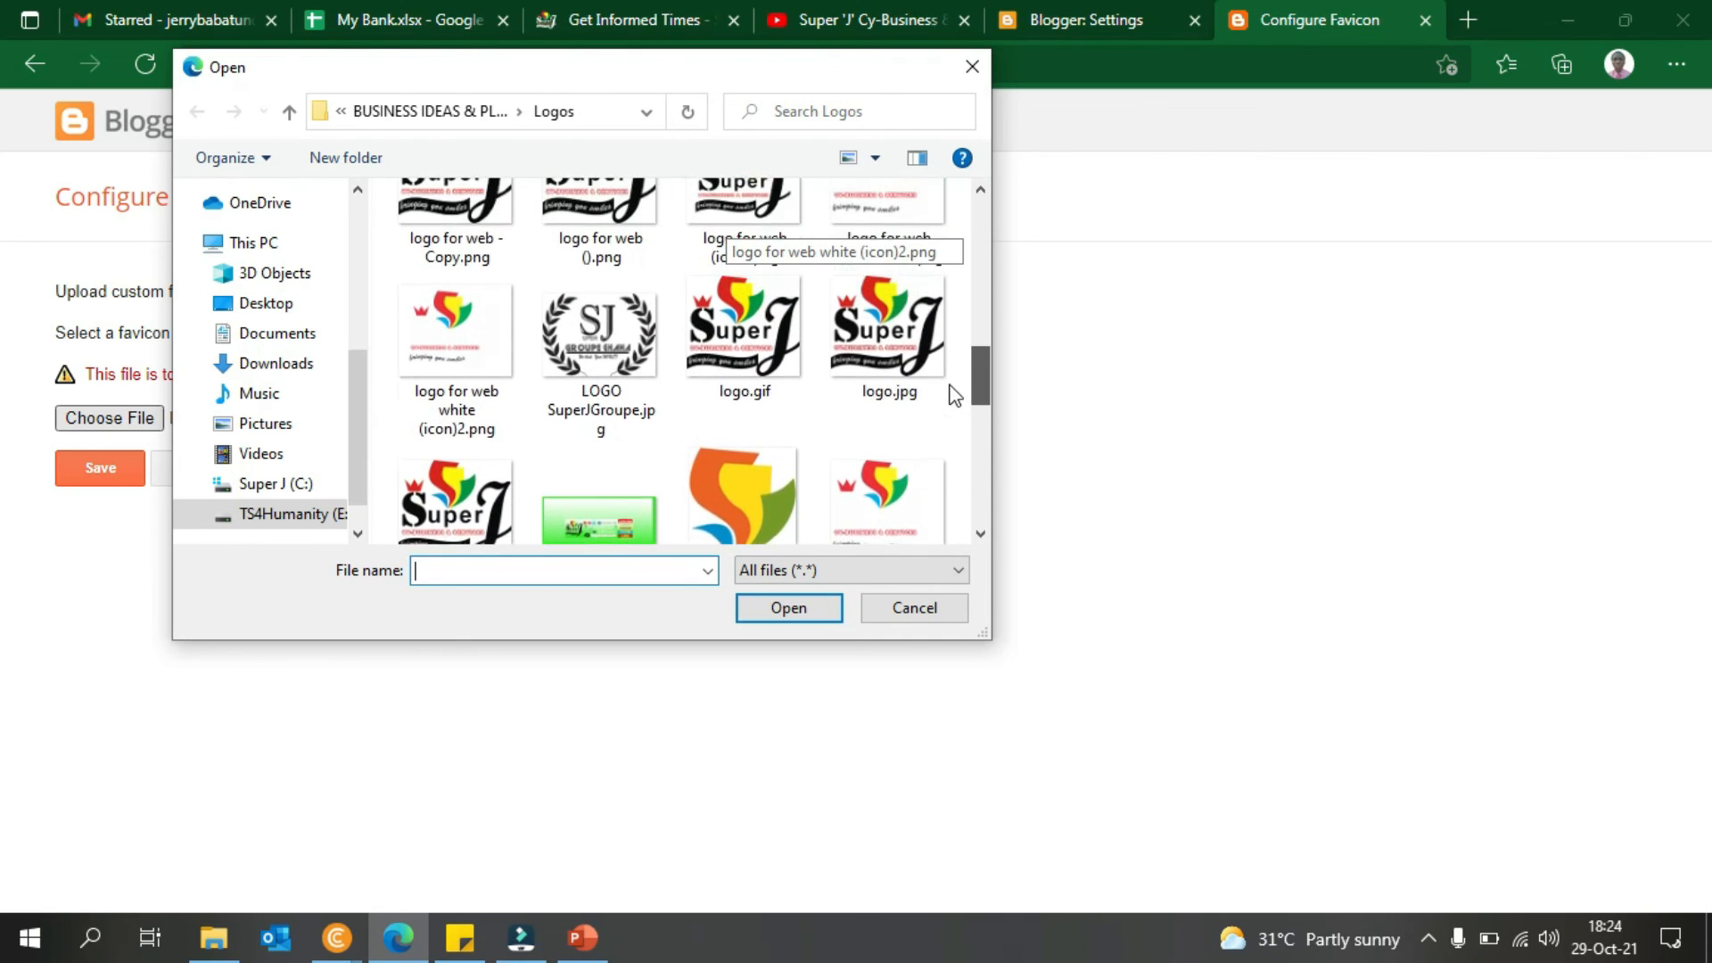
double_click(899, 330)
left_click(67, 437)
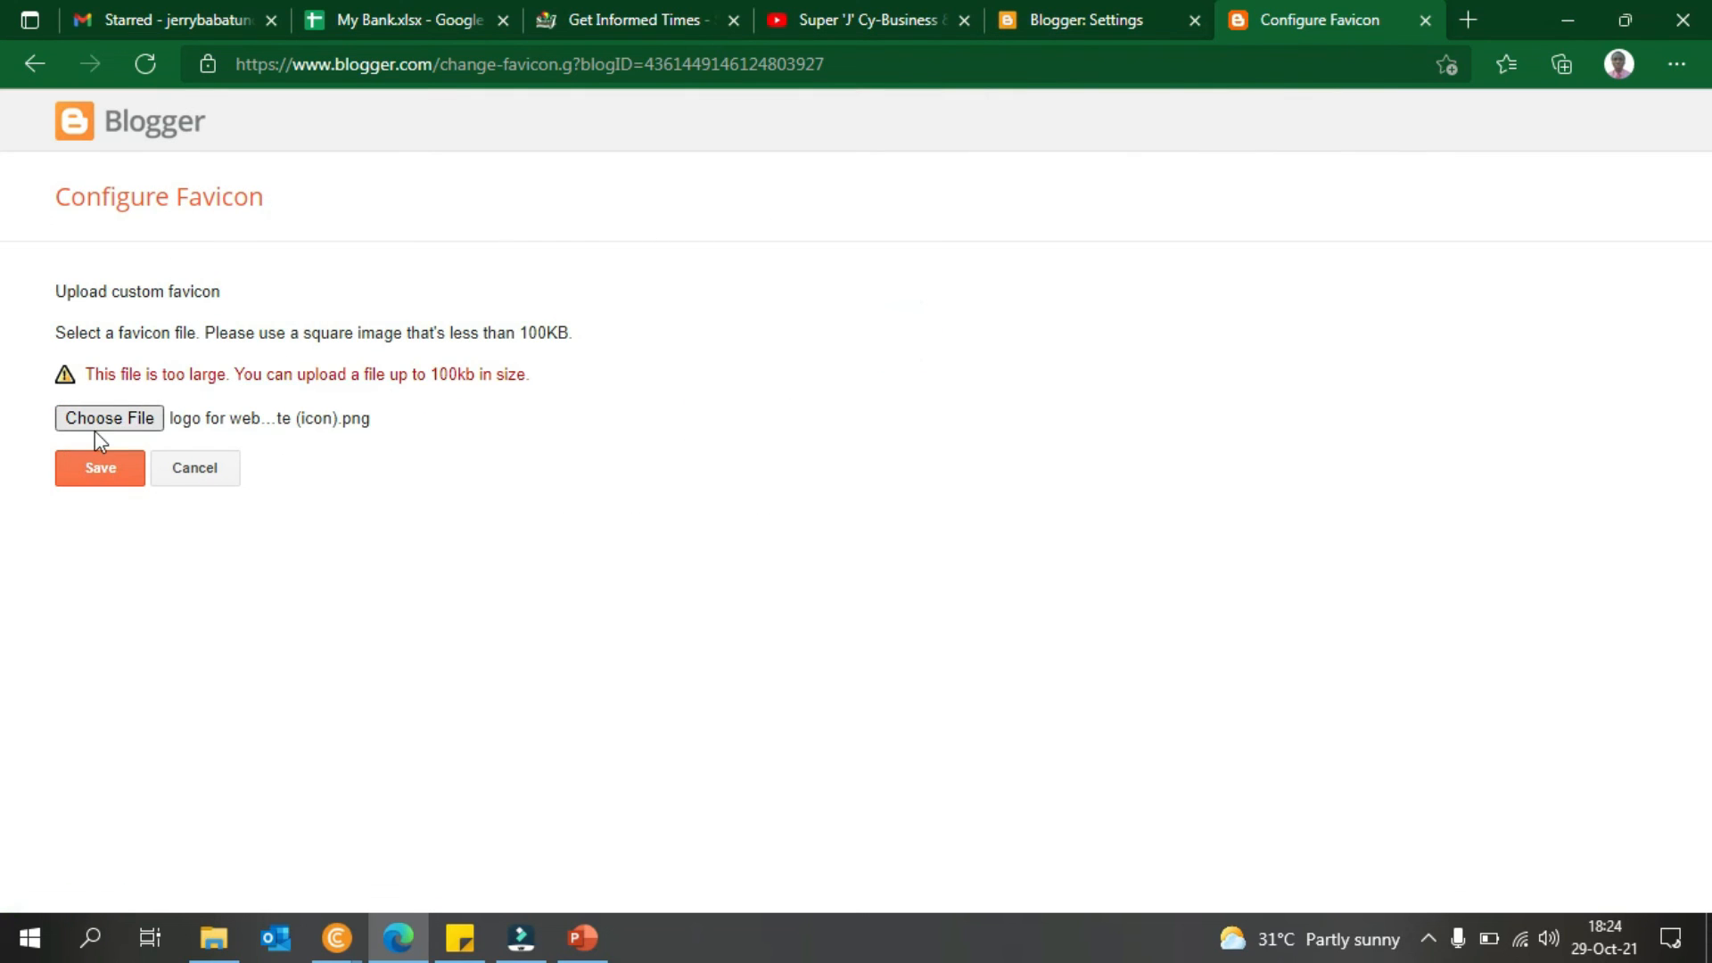
- Select logo for web ().png as the favicon file instead
left_click(108, 426)
left_click_drag(982, 233, 989, 361)
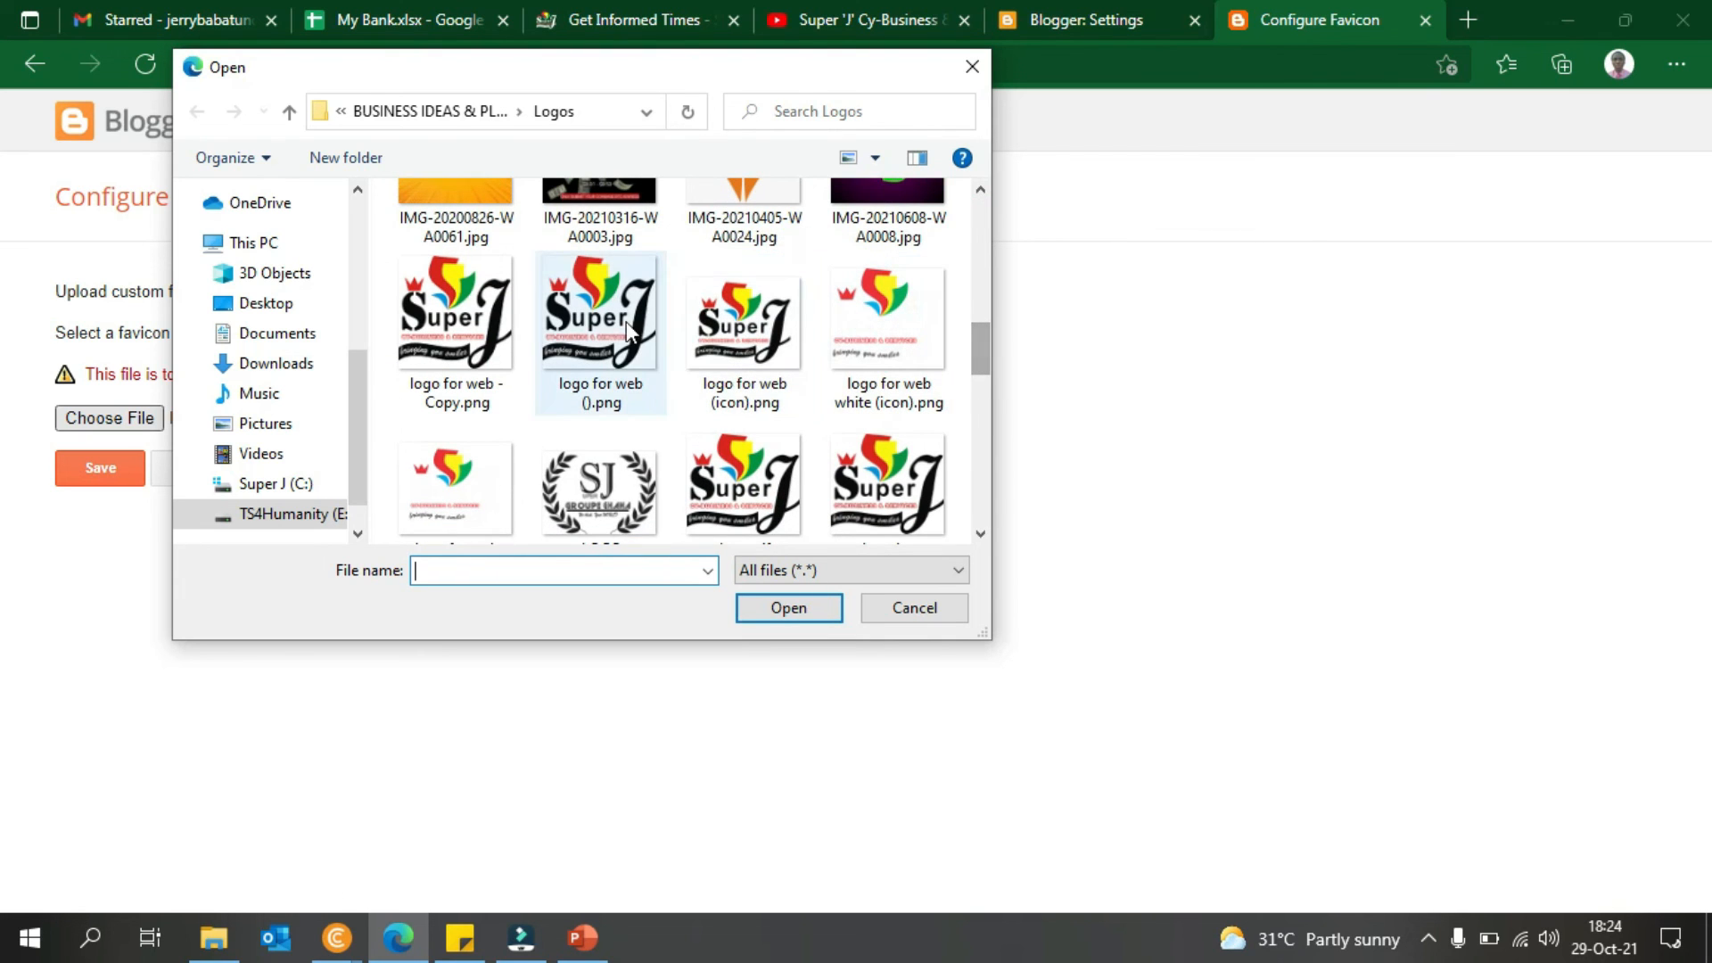
double_click(604, 337)
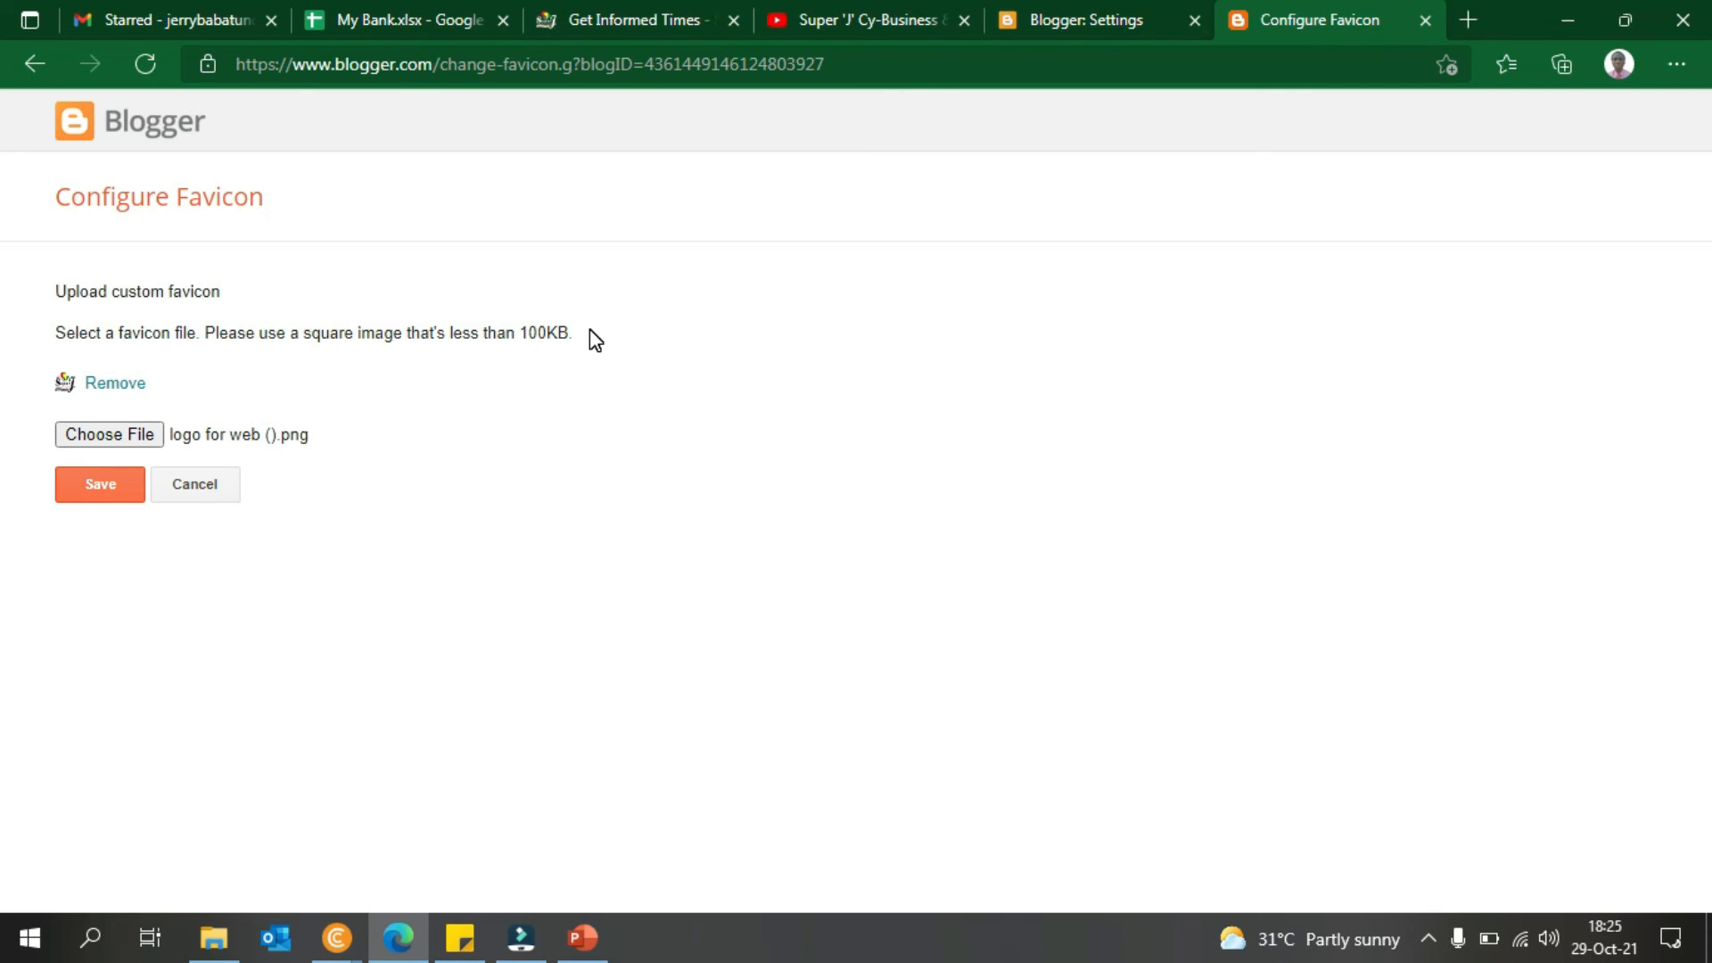
- Launch Paint with mspaint and view the blank canvas size in pixels without resizing
key("super+r")
type("m")
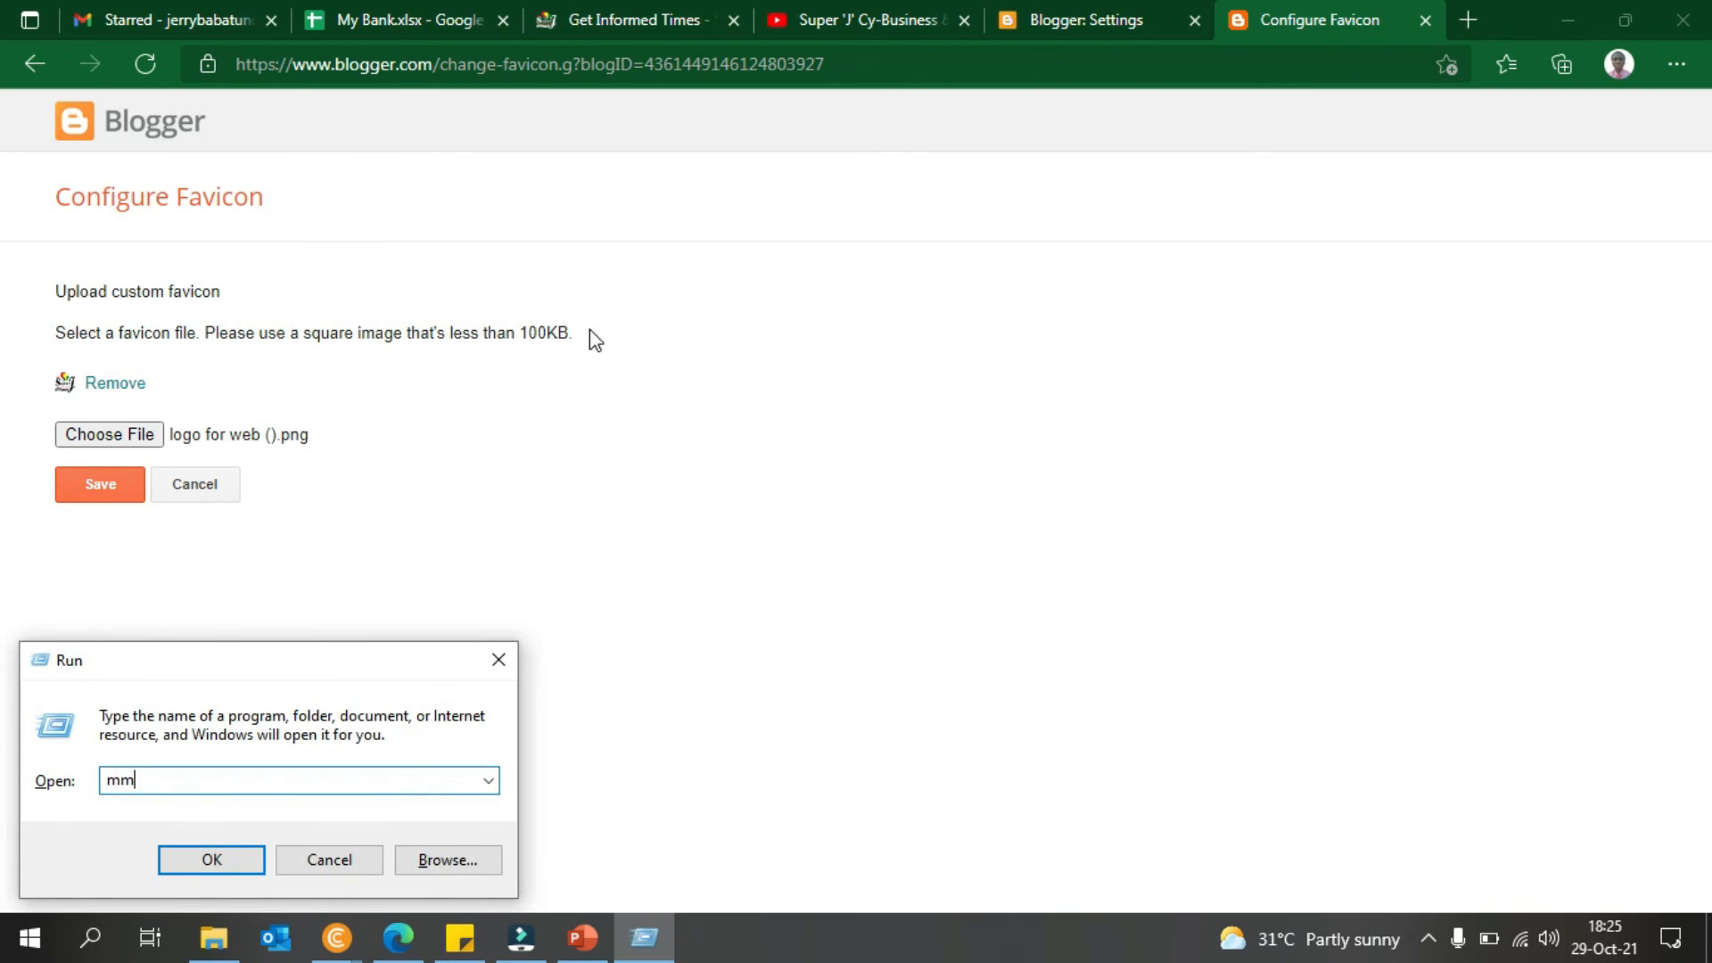
type("spaint")
key("Return")
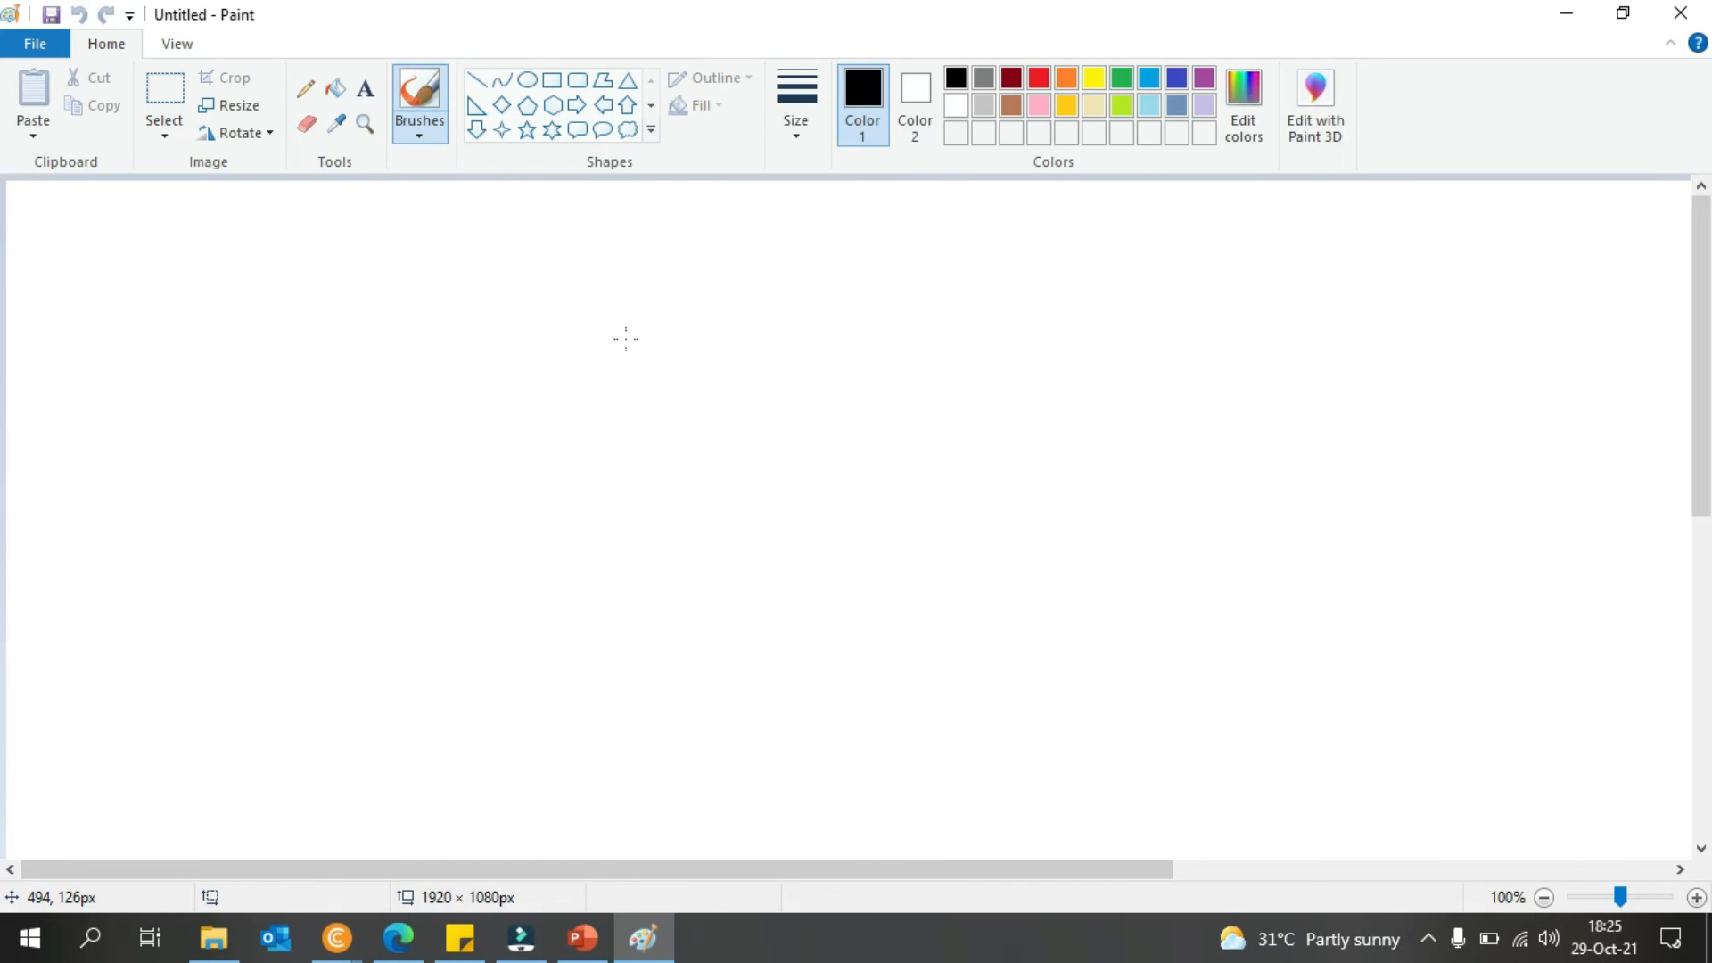
left_click(239, 107)
left_click(308, 201)
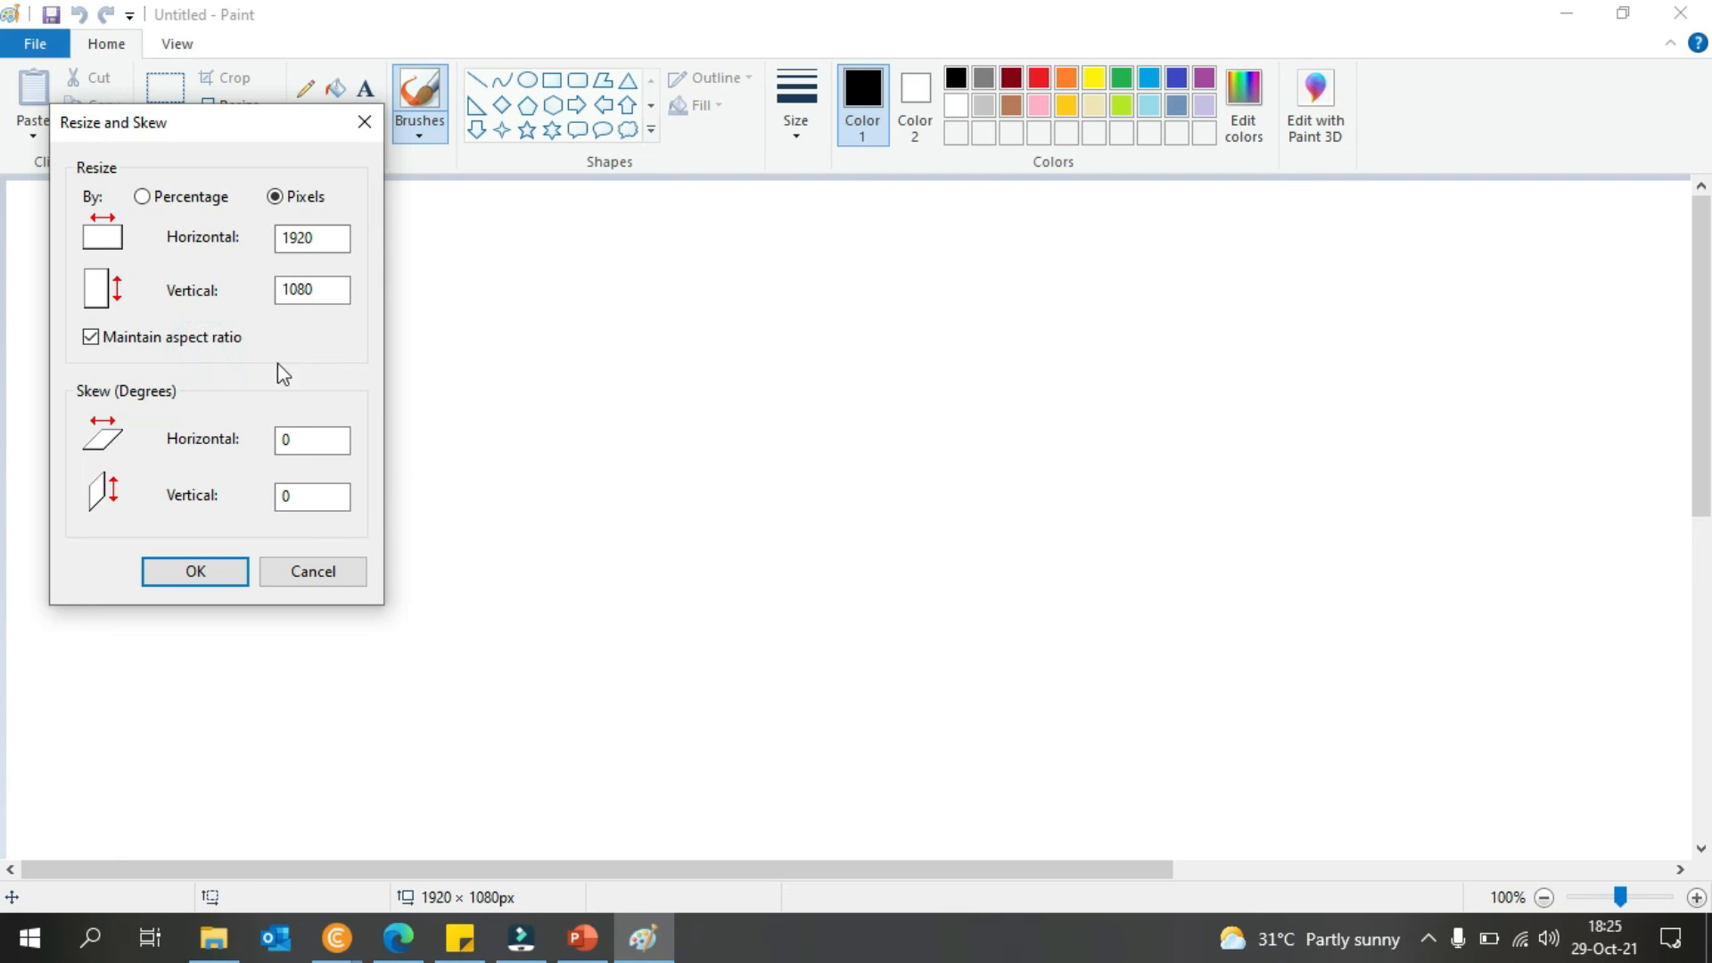
left_click(317, 571)
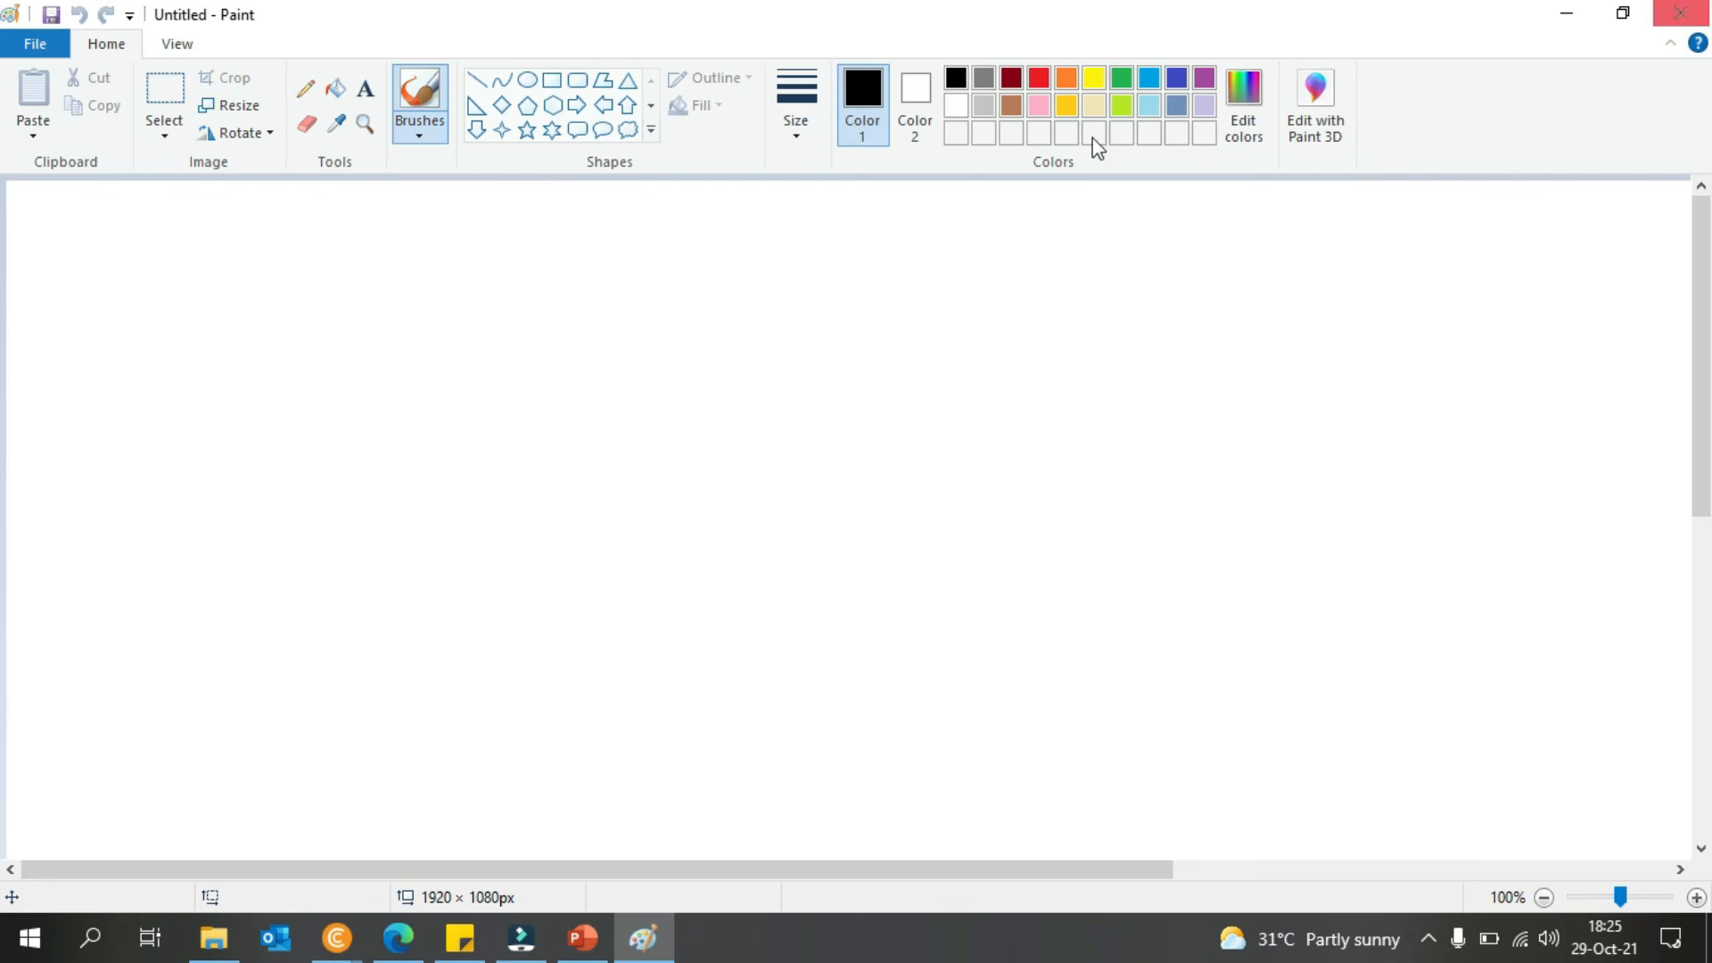
- Recheck the canvas size in pixels with aspect ratio unlocked, confirming 1920 width, then cancel
left_click(239, 105)
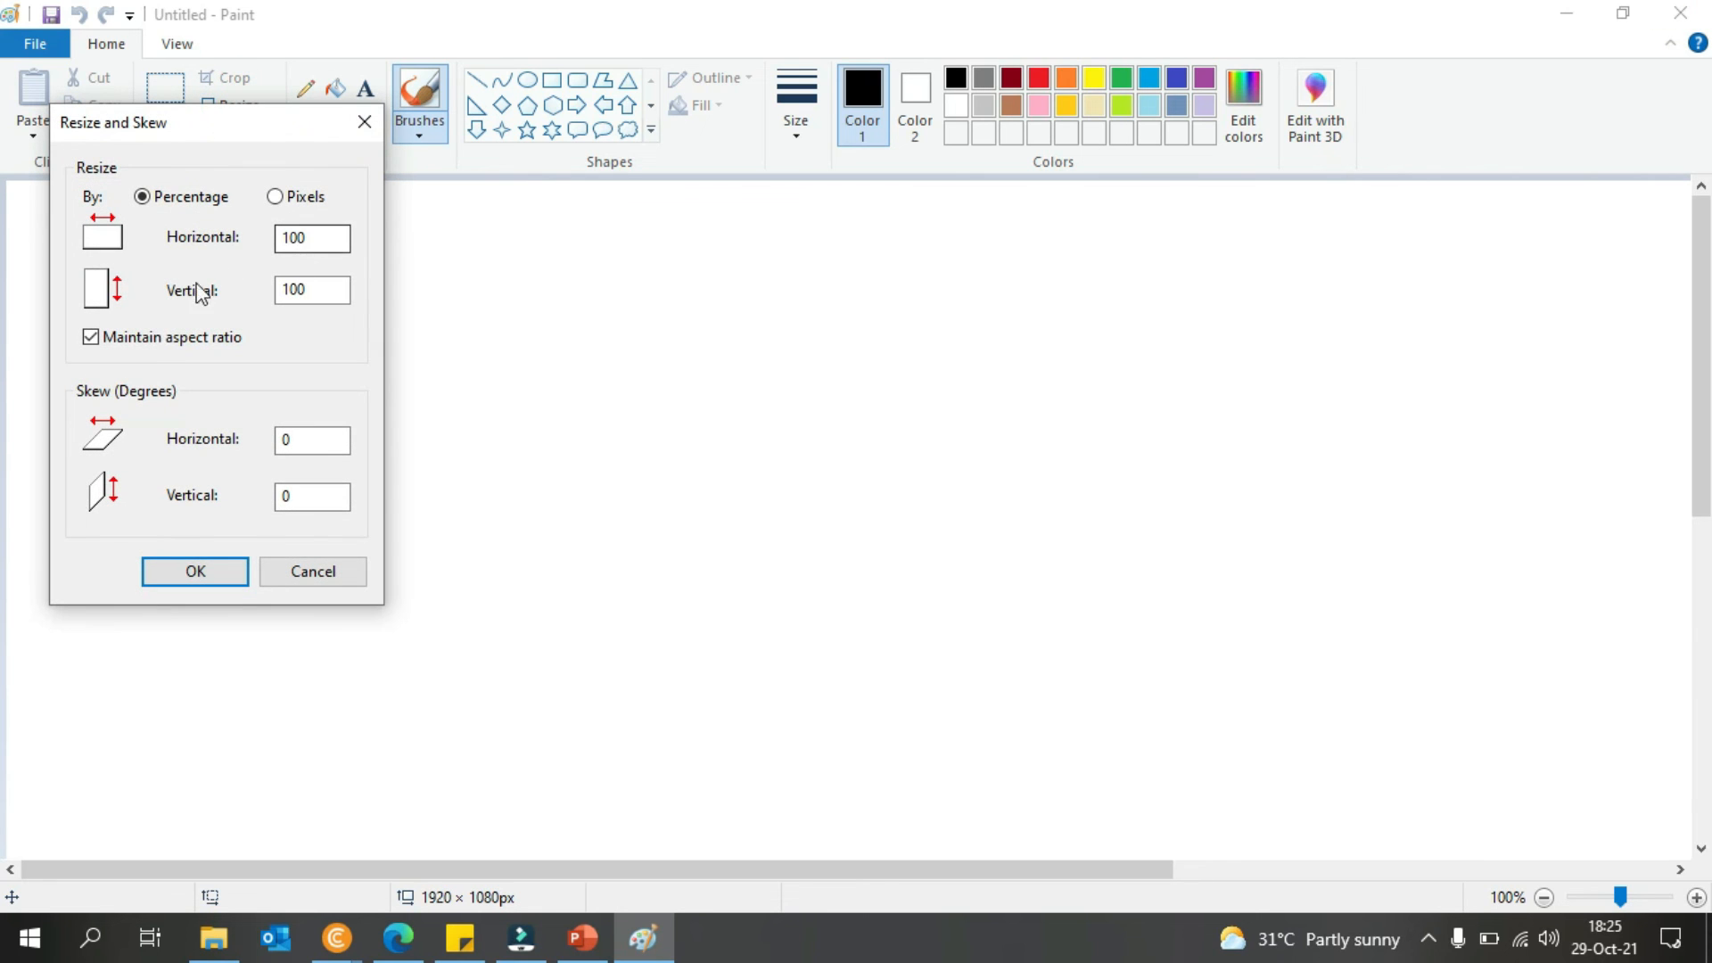
left_click(144, 342)
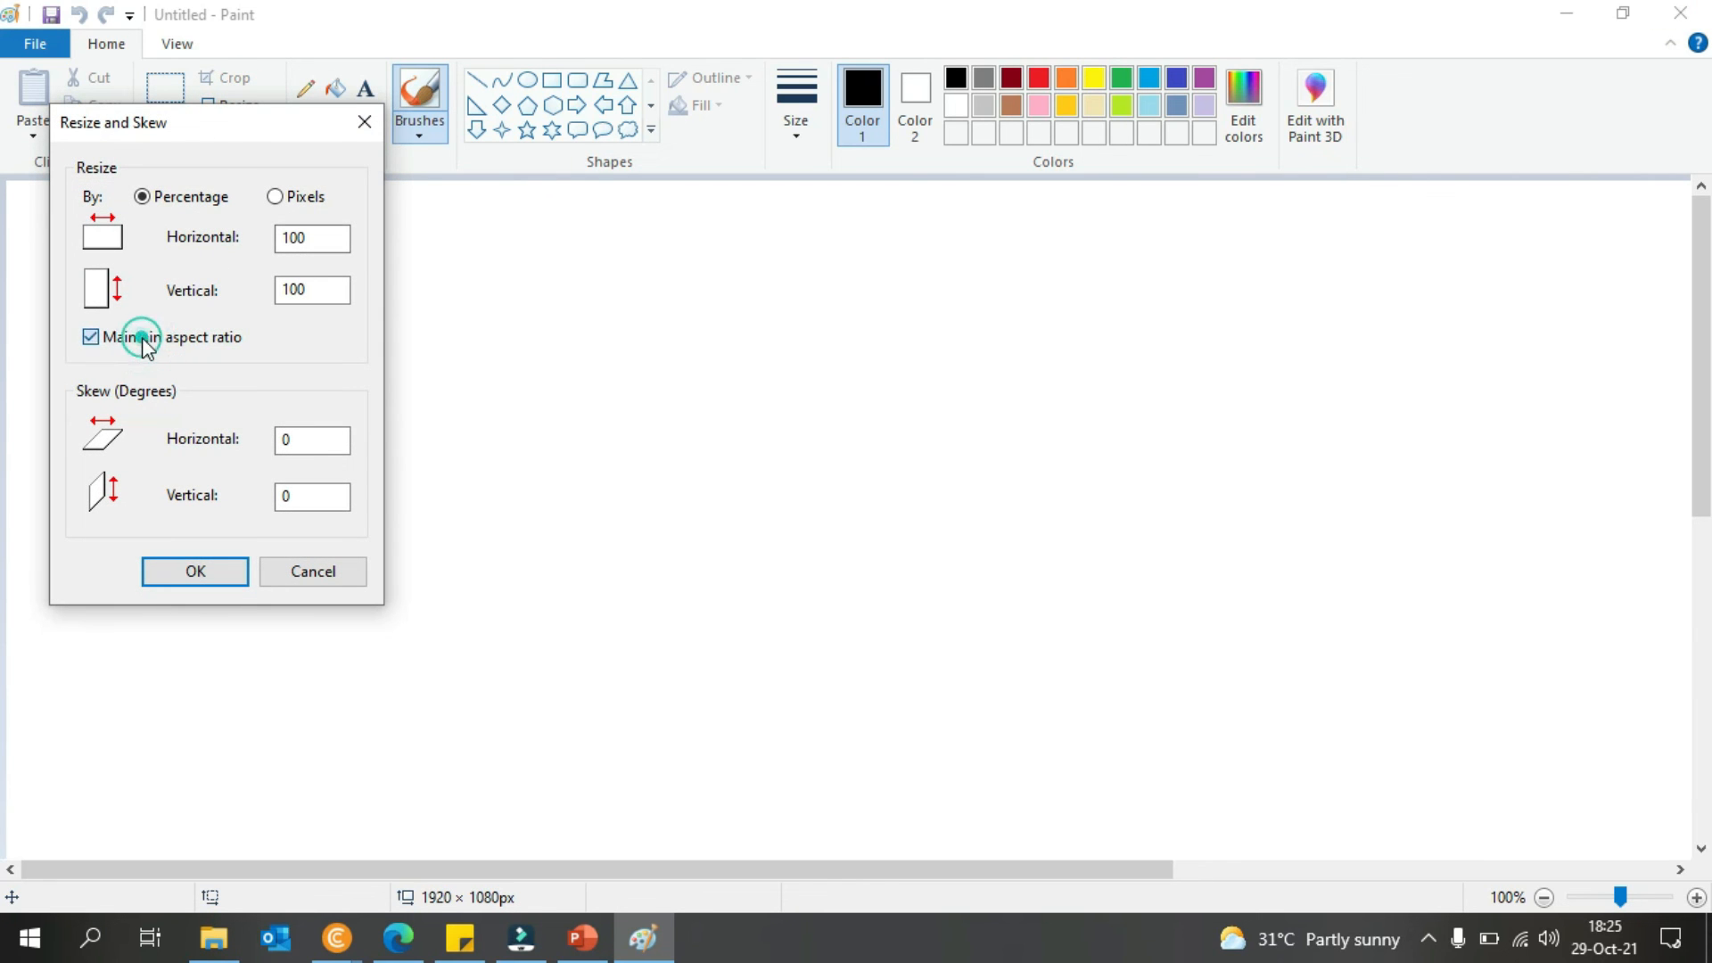
double_click(312, 237)
left_click(305, 197)
double_click(300, 235)
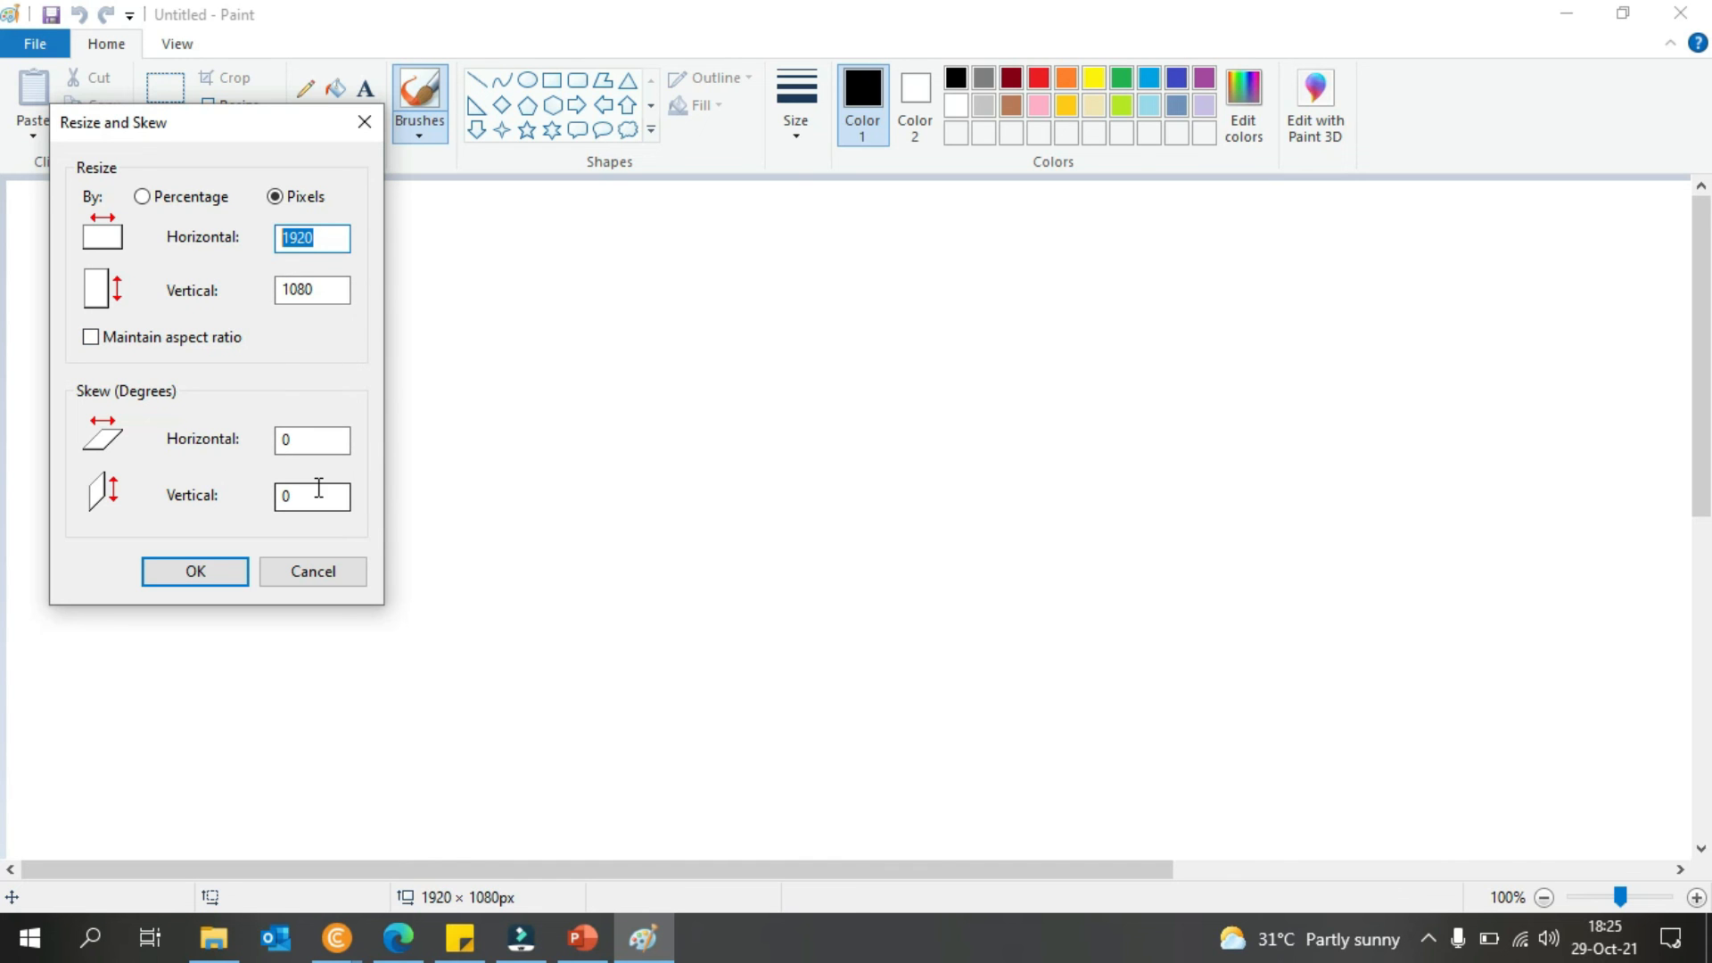
left_click(277, 581)
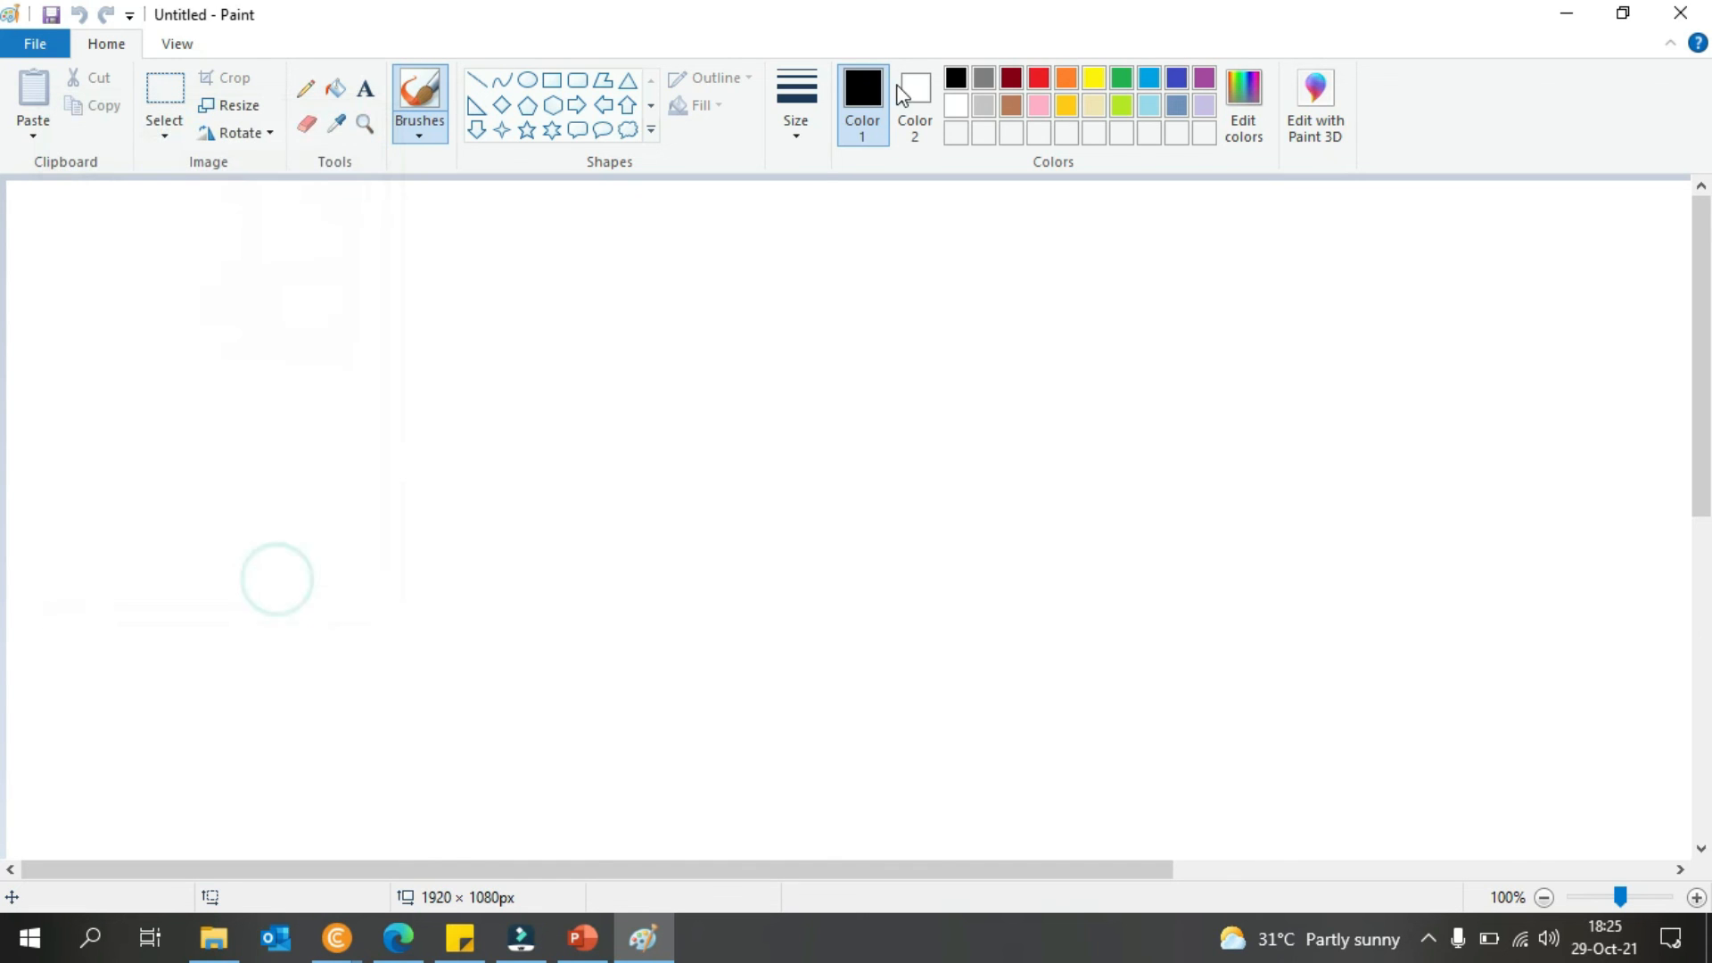
- Close Paint, save the logo as the favicon, and reload the live blog to check it
left_click(1681, 13)
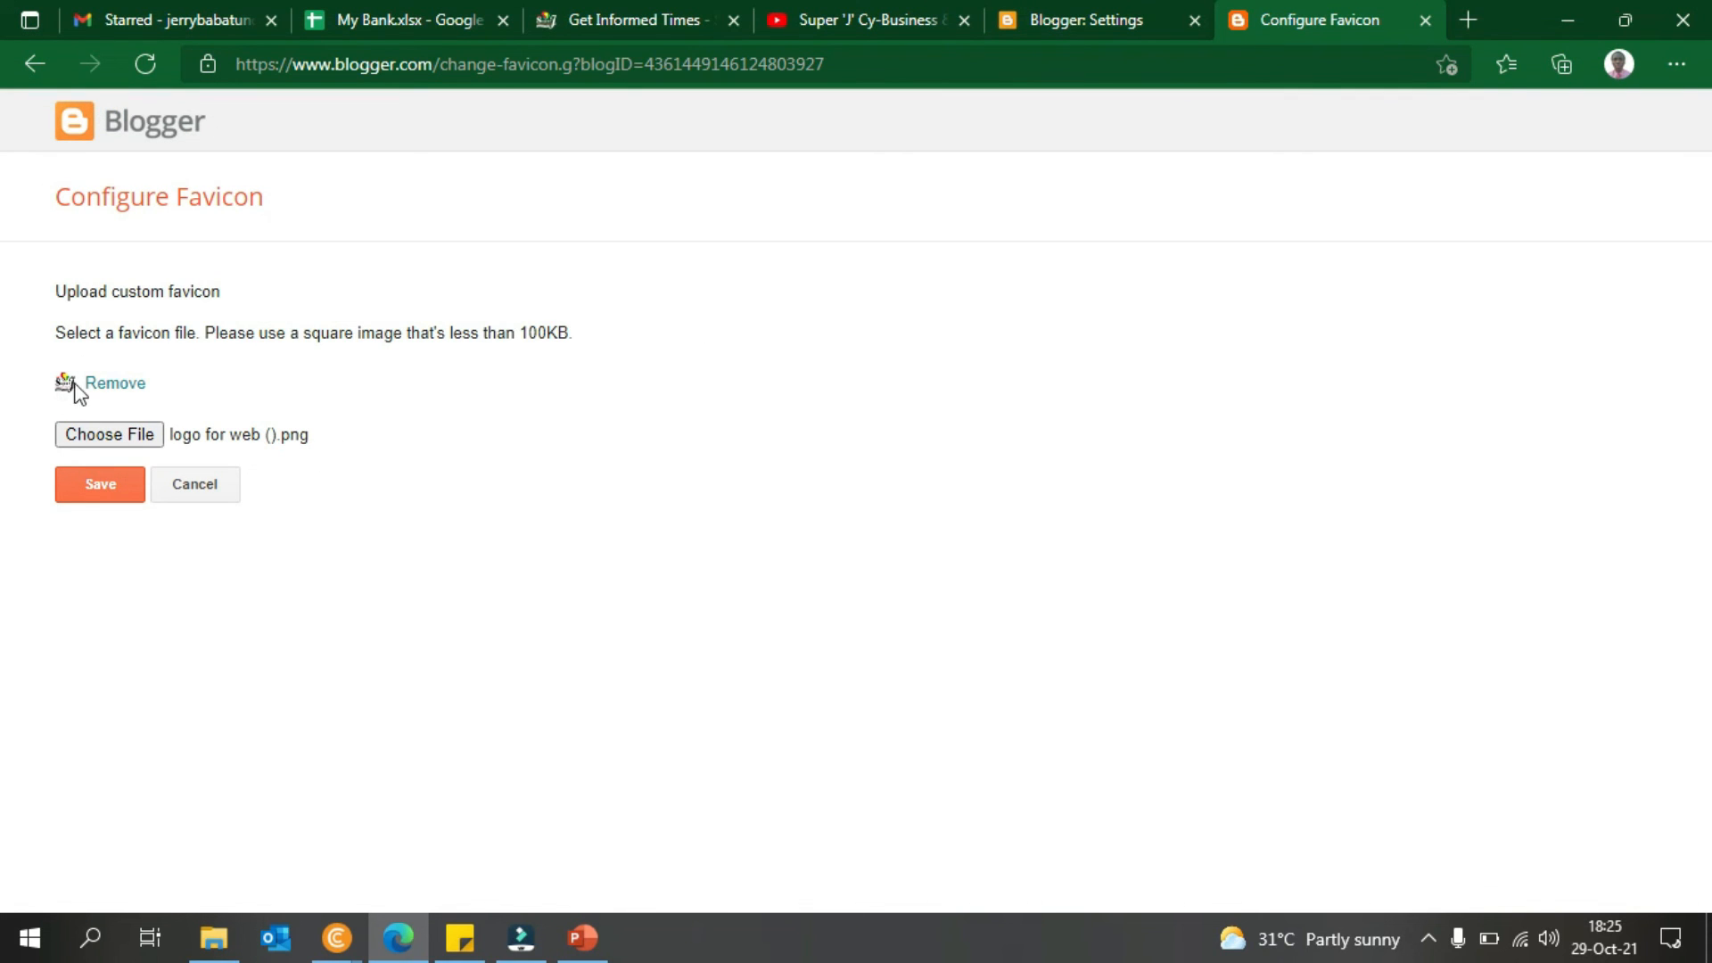
left_click(100, 486)
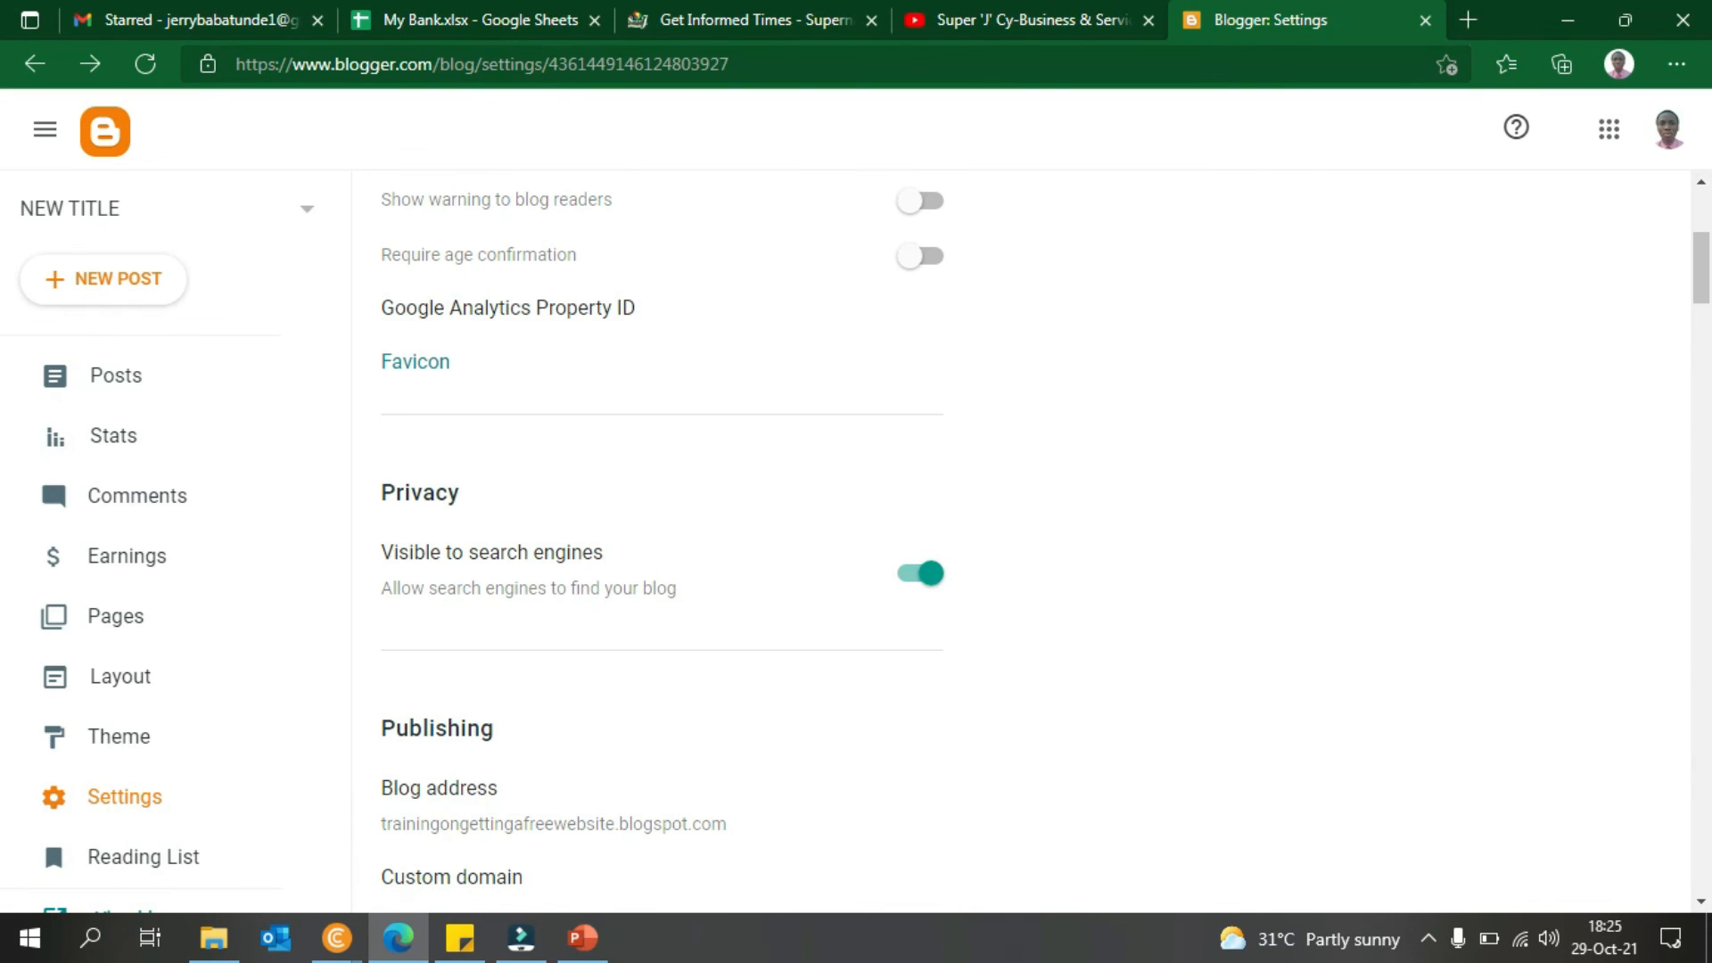
mouse_move(334, 936)
left_click(405, 874)
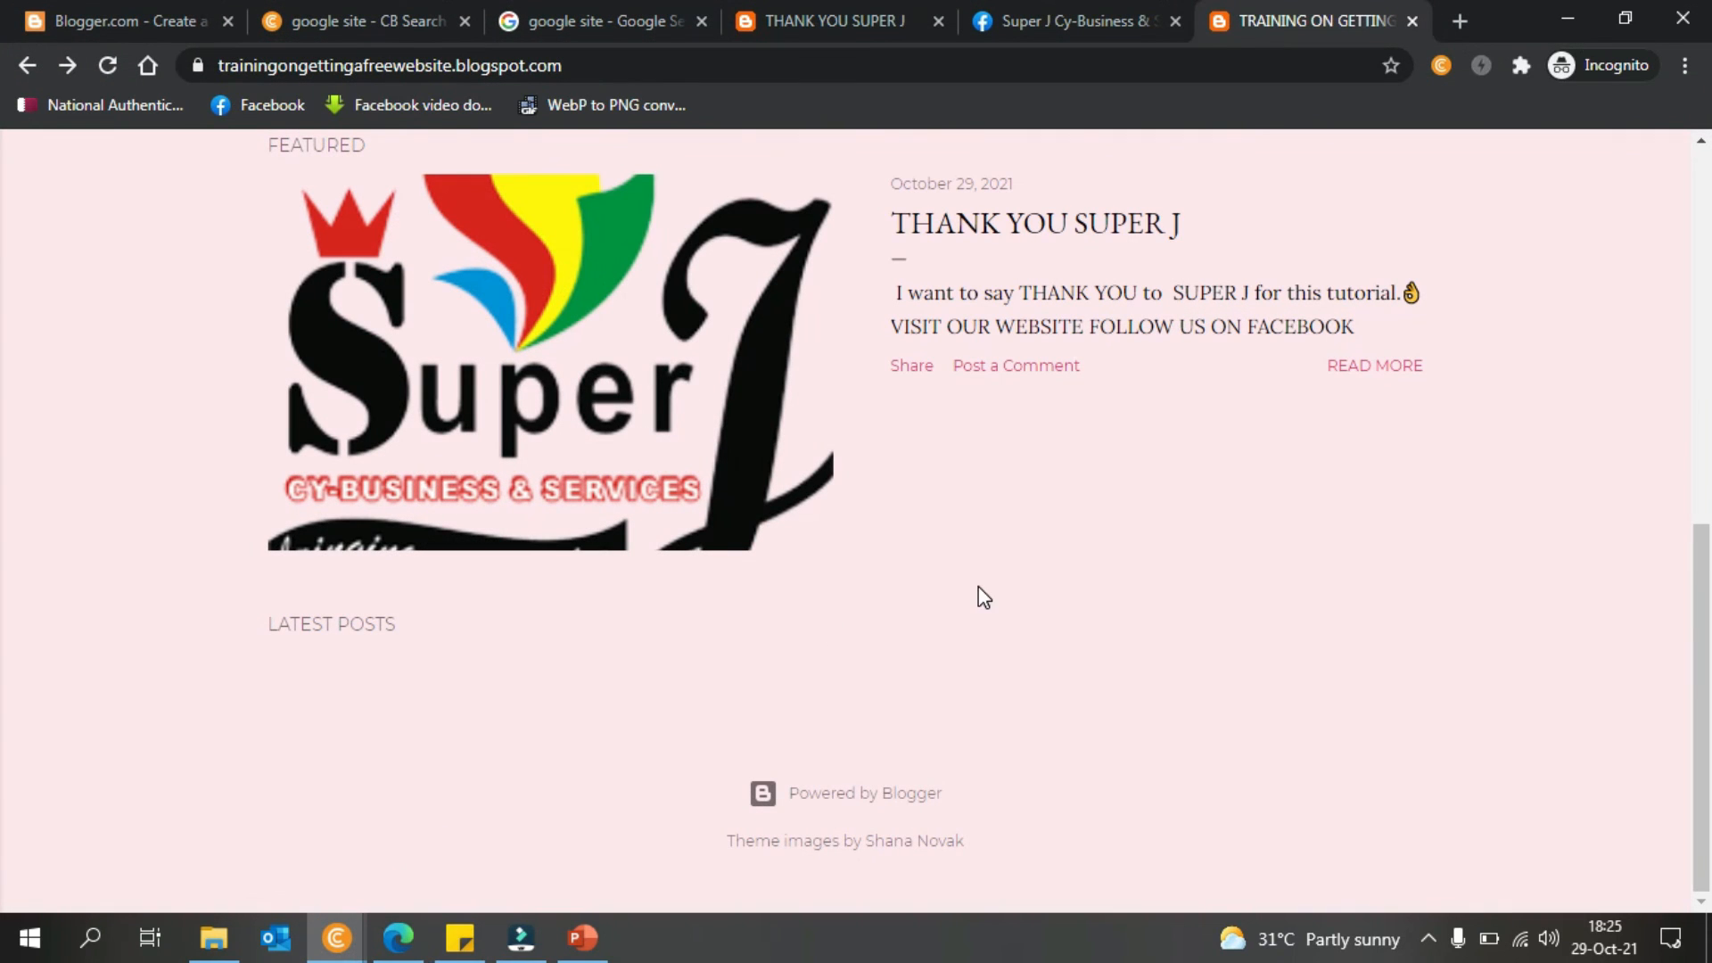
key("F5")
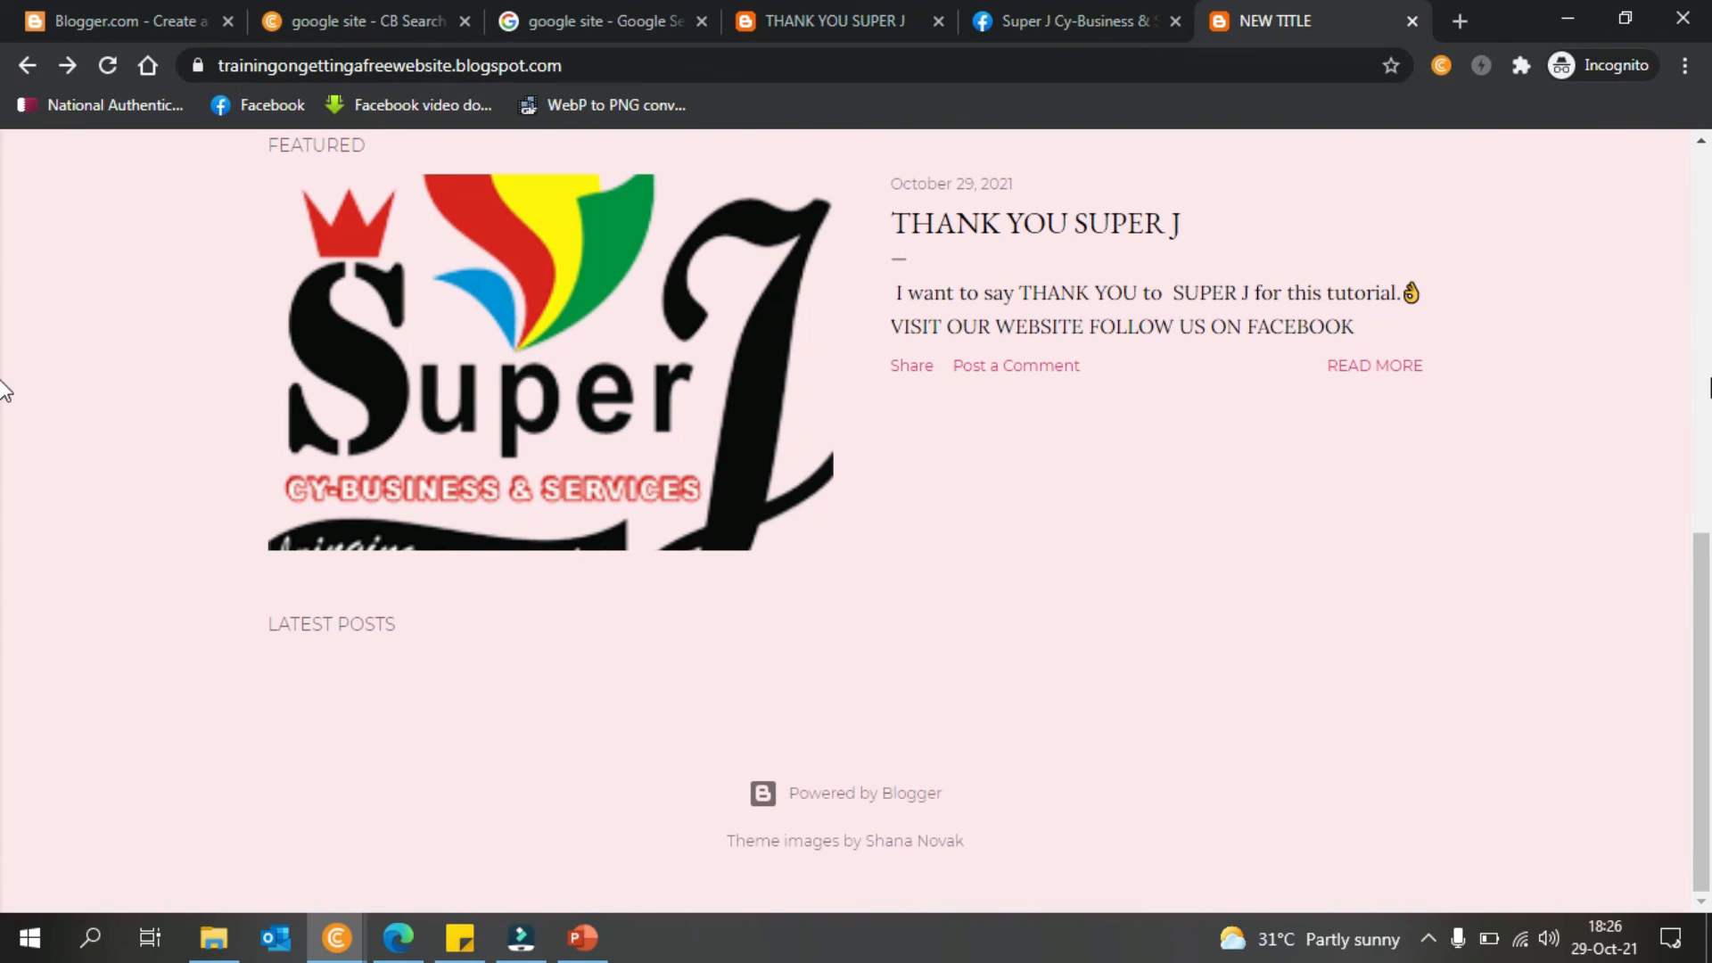
left_click_drag(1704, 549, 1692, 161)
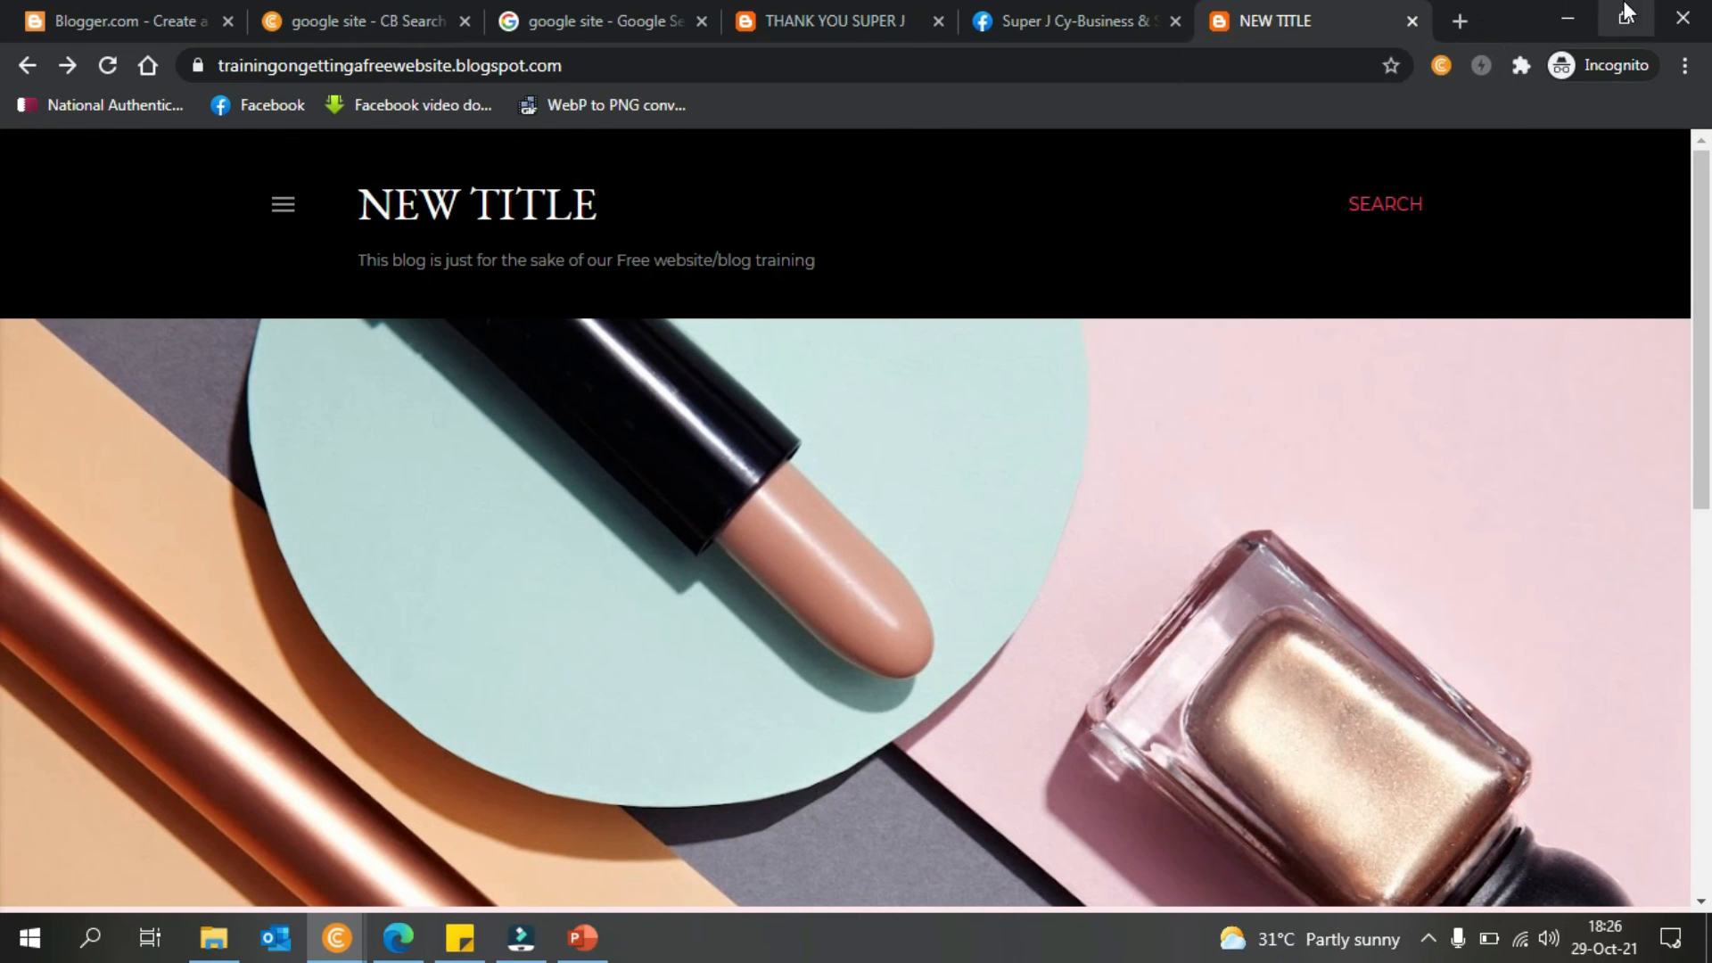
left_click(1586, 11)
- Return to the favicon settings page and reload the NEW TITLE blog once more
left_click(415, 367)
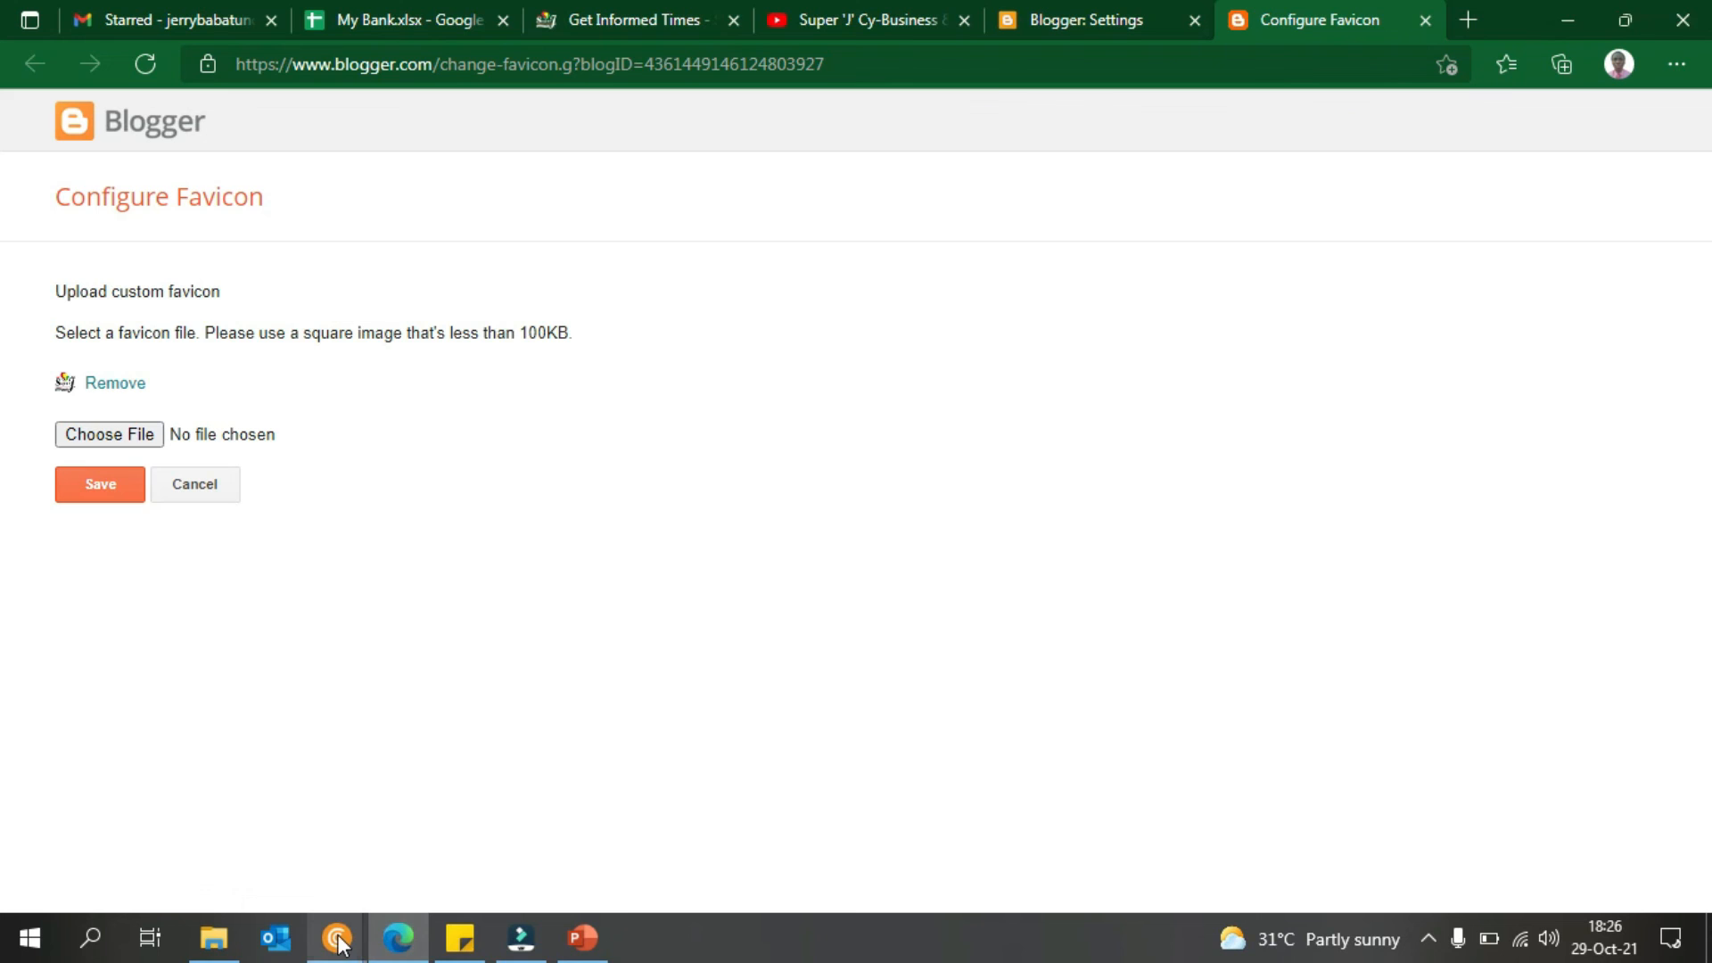
mouse_move(336, 937)
left_click(446, 837)
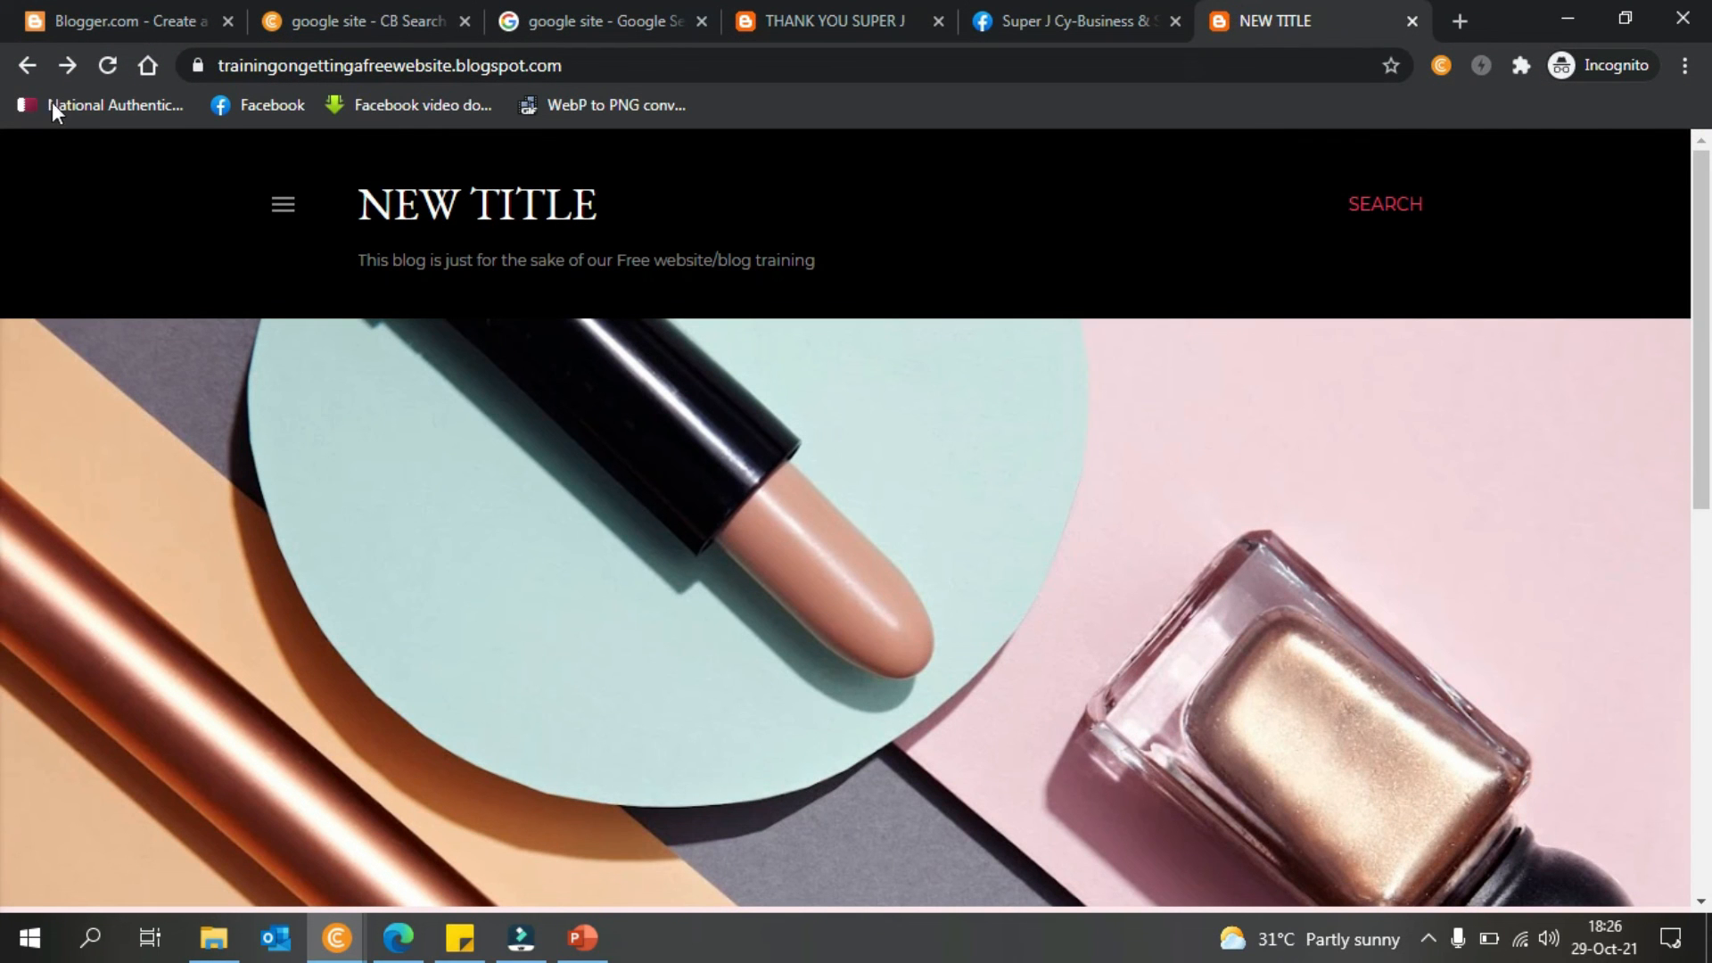
left_click(110, 67)
left_click(1568, 17)
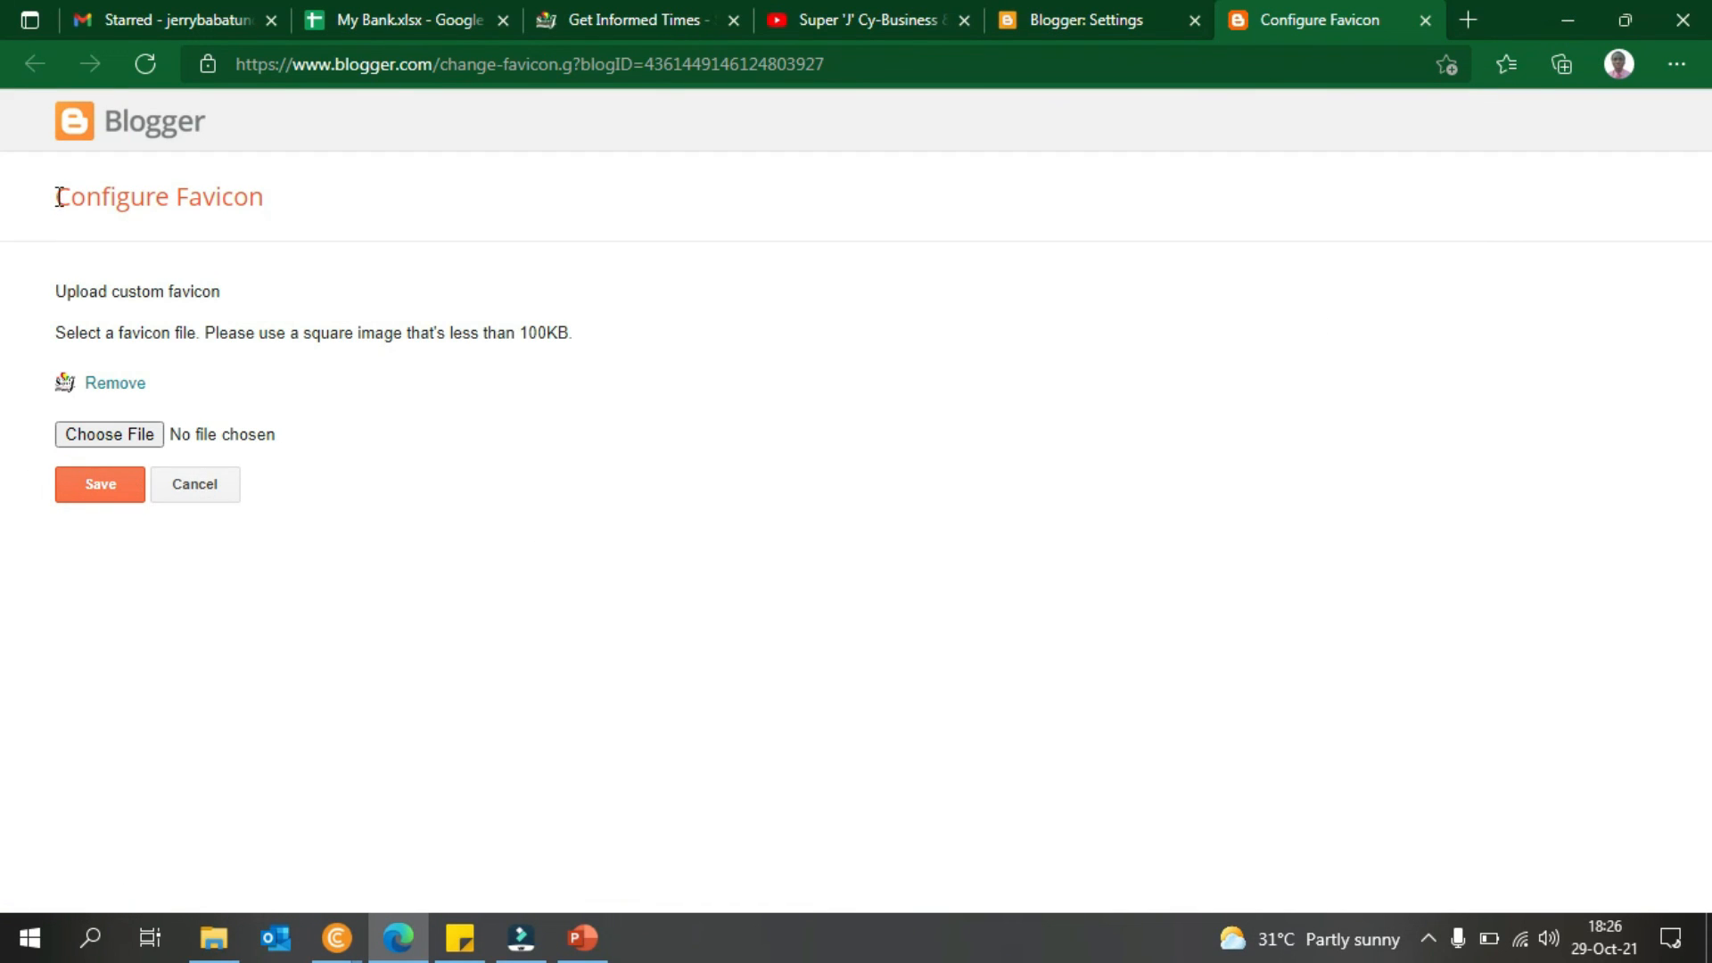
- Go back to Blogger Settings, scroll to Permissions, and choose Invite more authors
left_click(1070, 14)
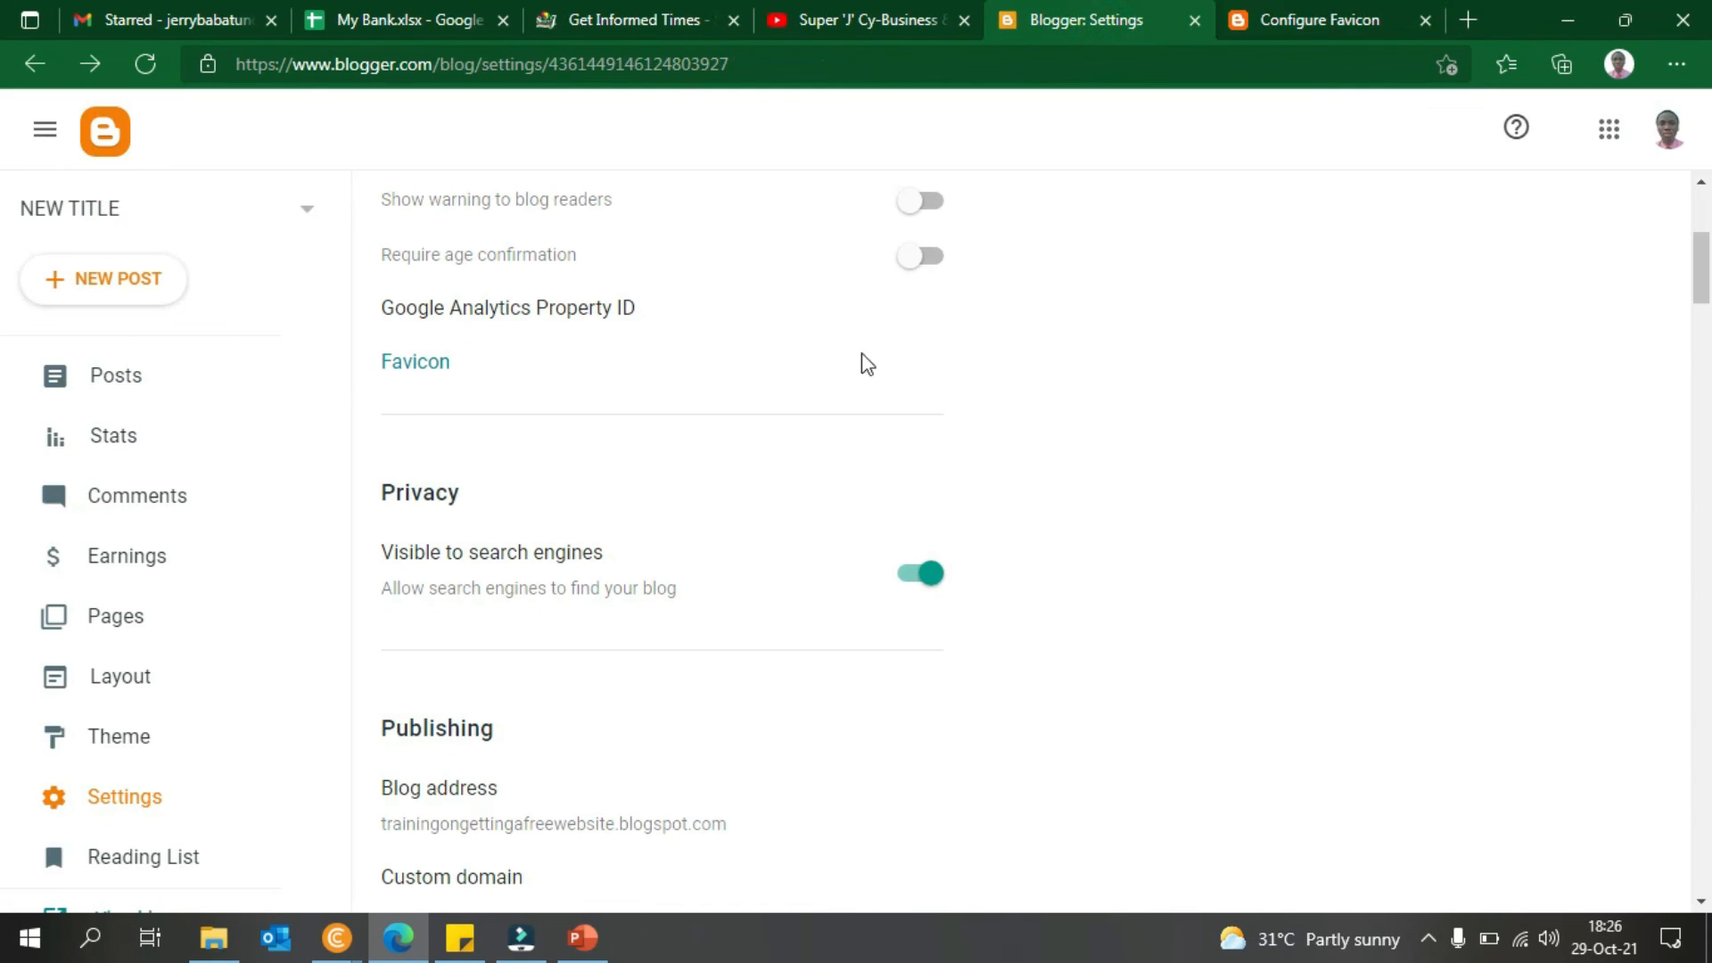
scroll(1699, 268, "down", 2)
left_click_drag(1704, 298, 1708, 381)
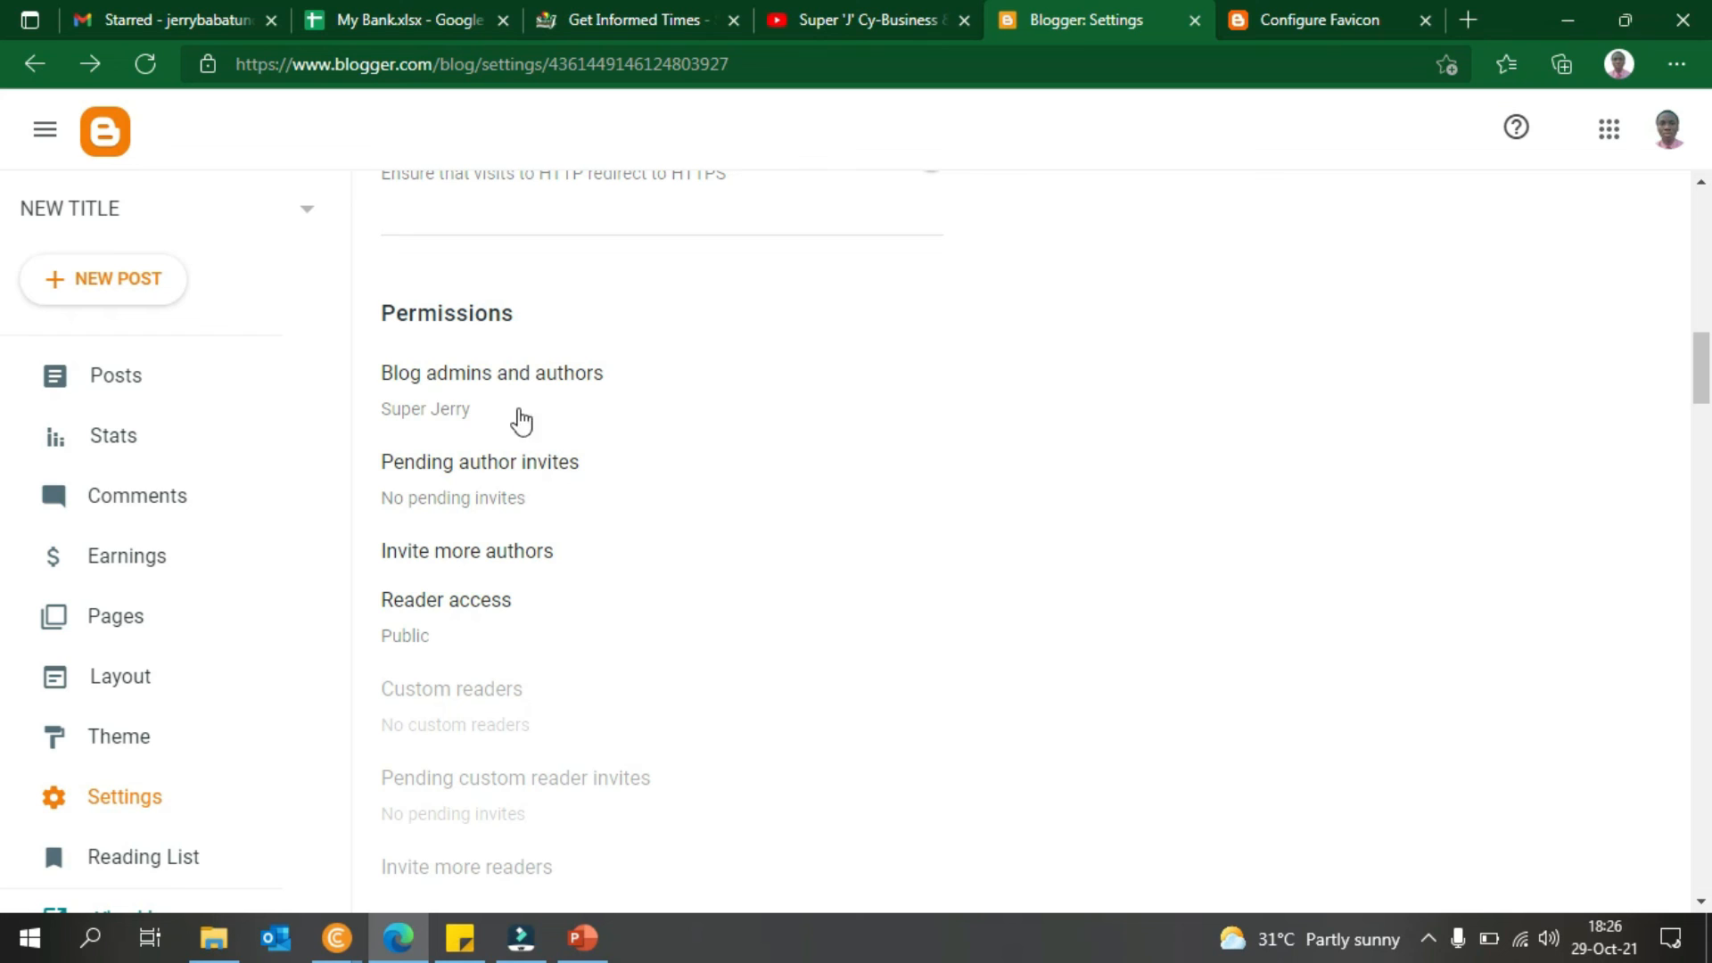
left_click(538, 558)
- Enter the contact's e-mail address as an author invite, fix its typos, and send it
left_click(718, 496)
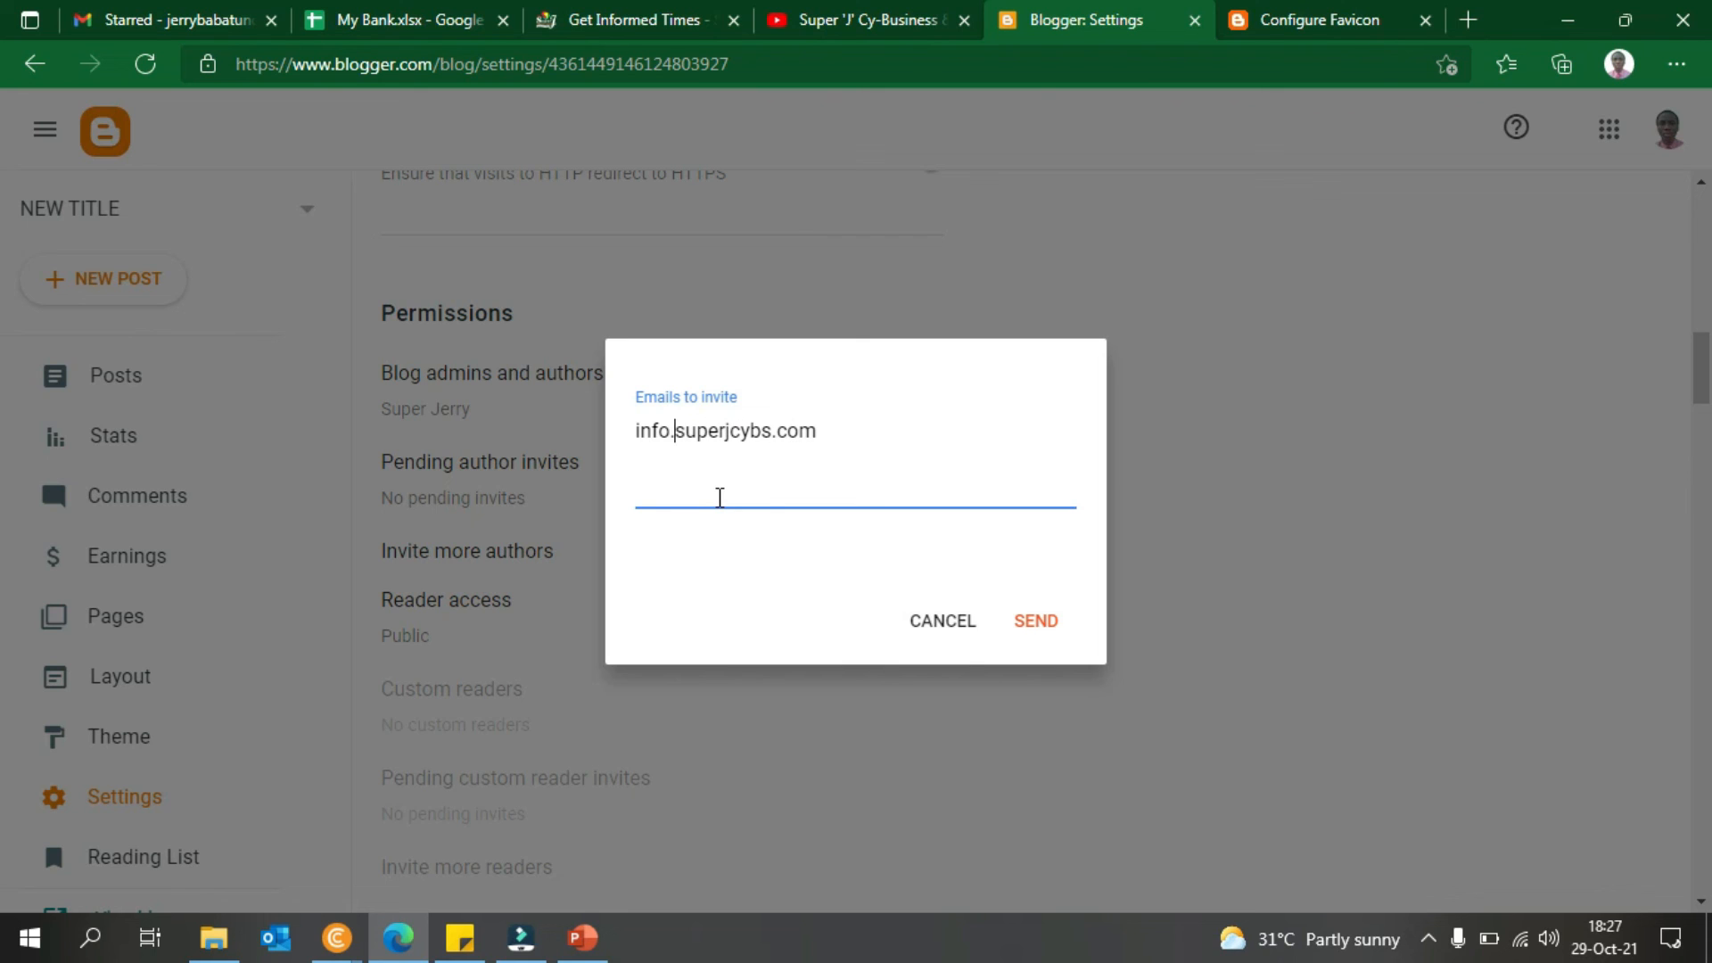
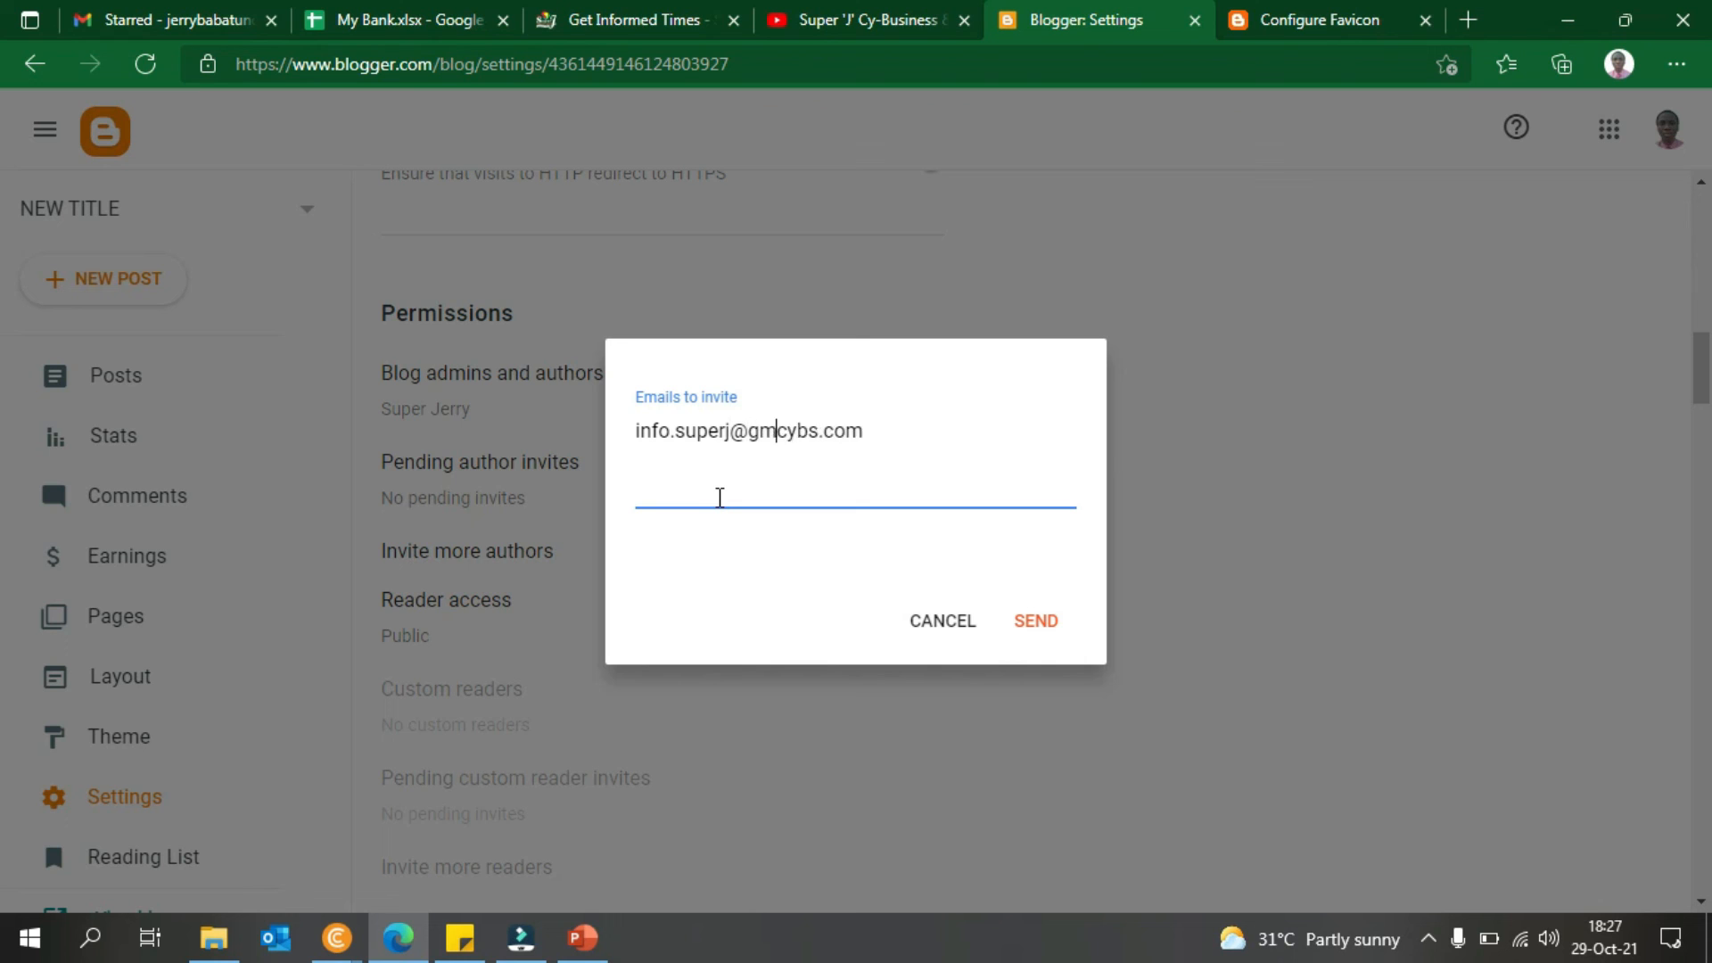
key("Delete")
key("Delete")
key("Delete")
key("Delete")
key("Delete")
left_click(1051, 638)
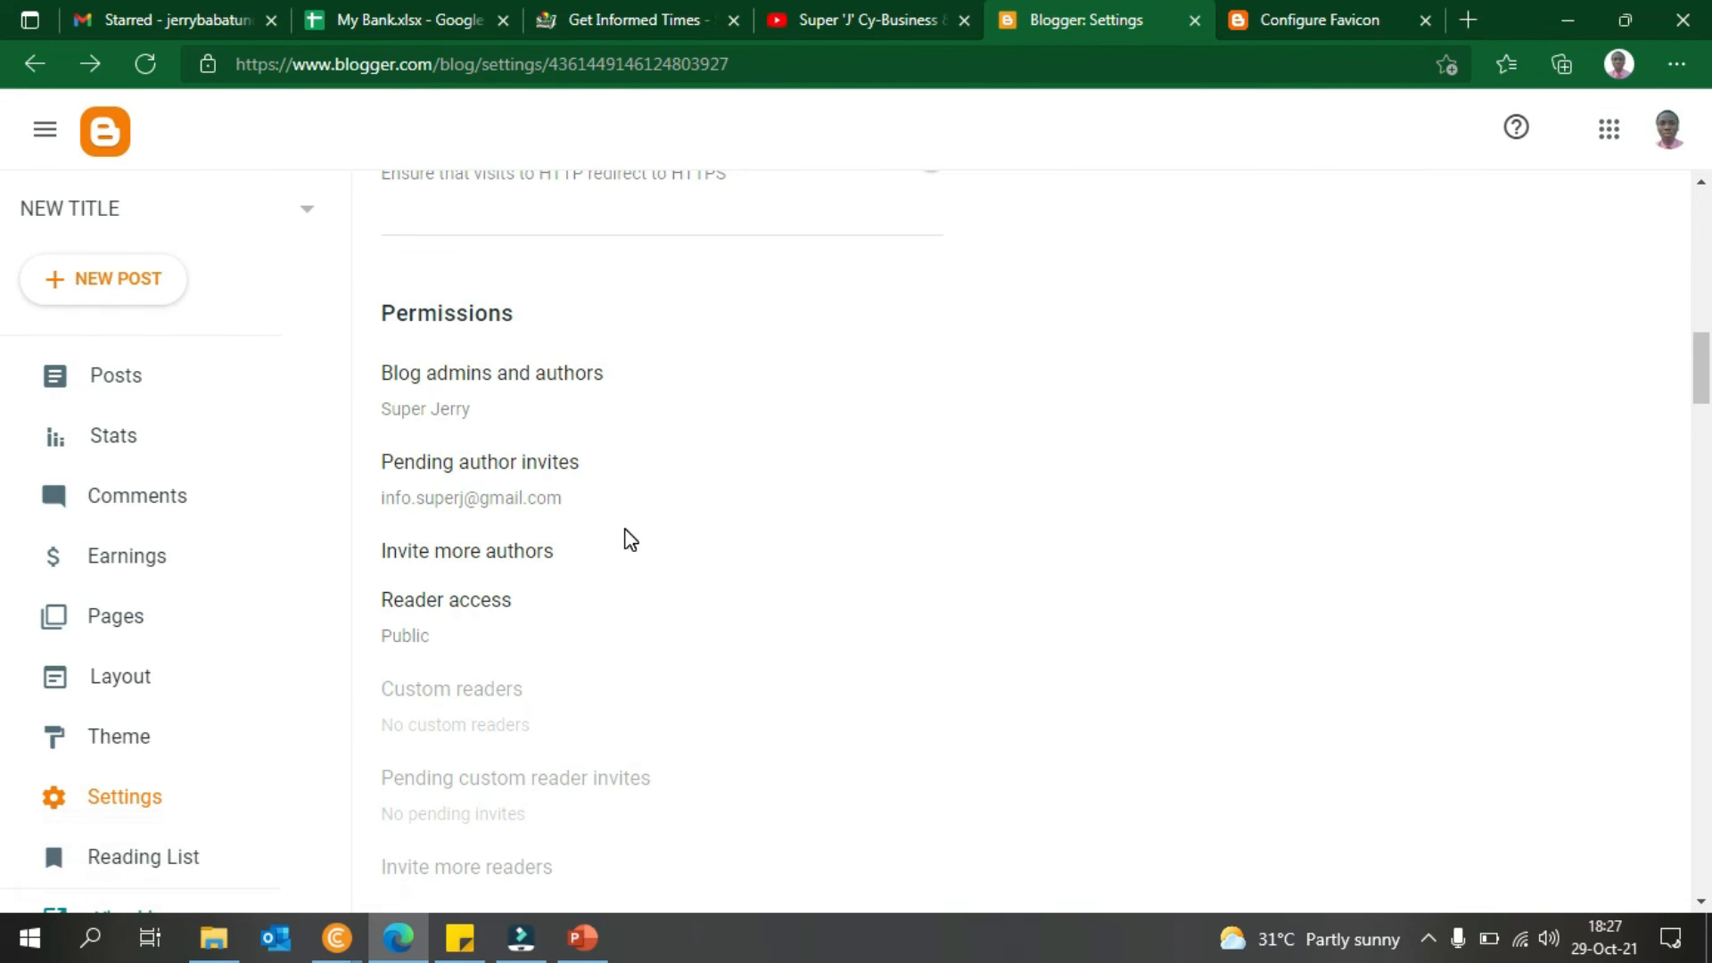
left_click_drag(1701, 385, 1702, 446)
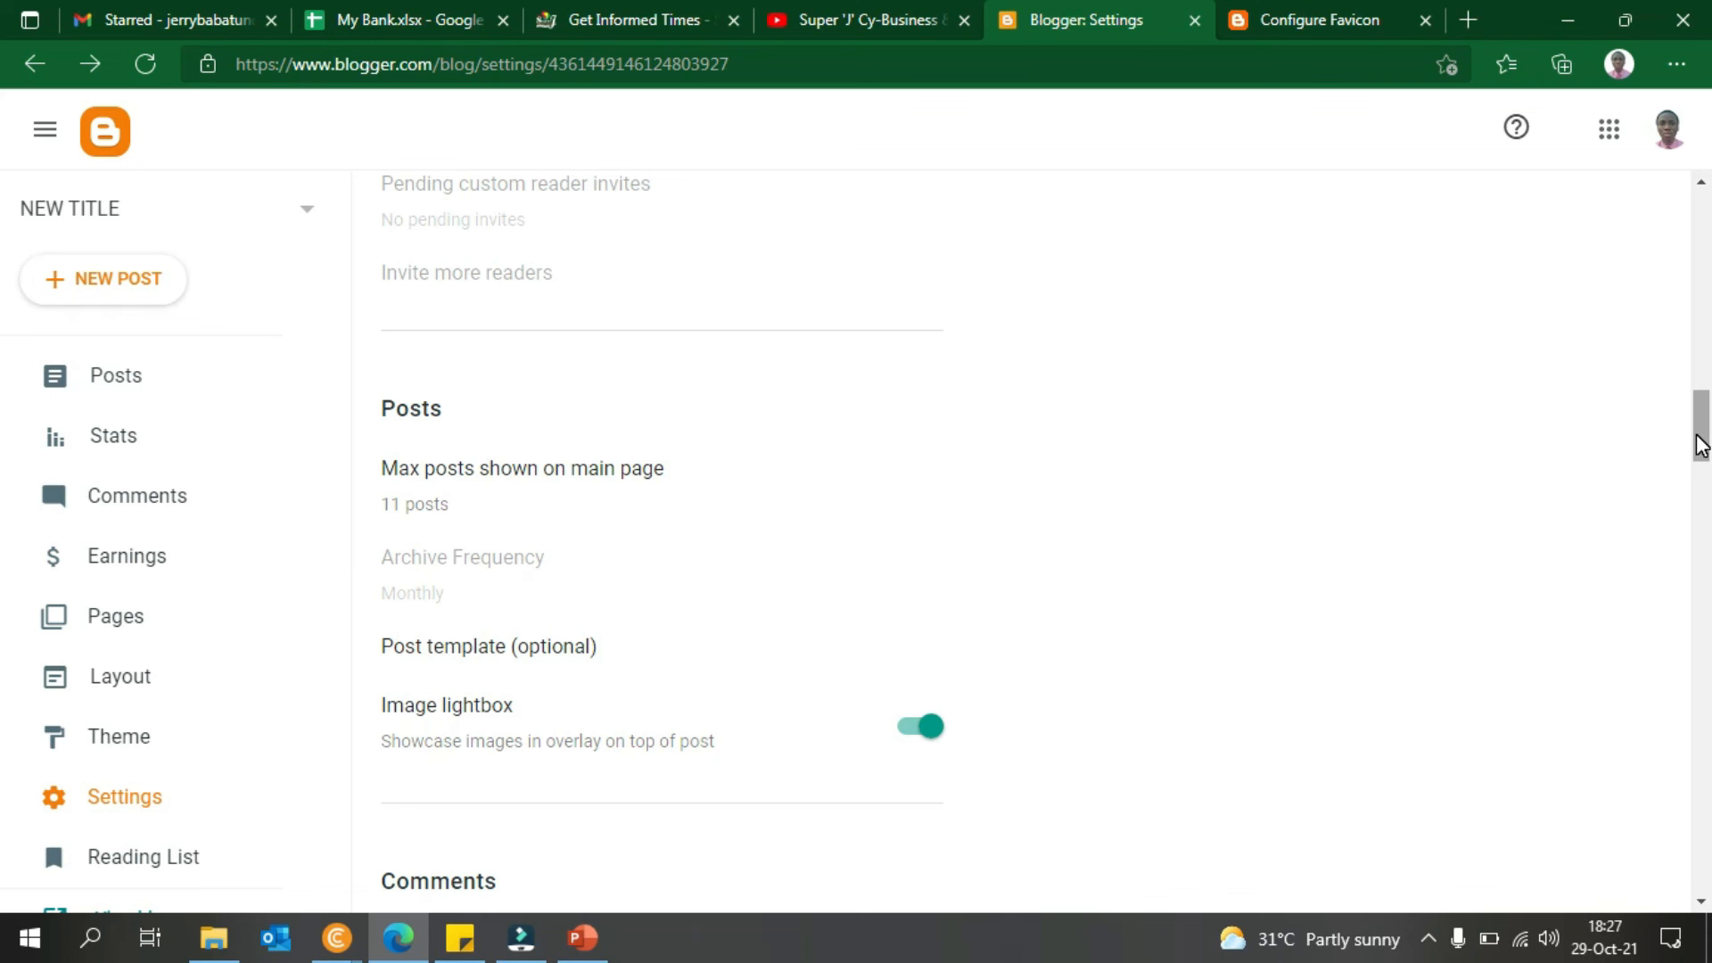
left_click_drag(1701, 446, 1709, 516)
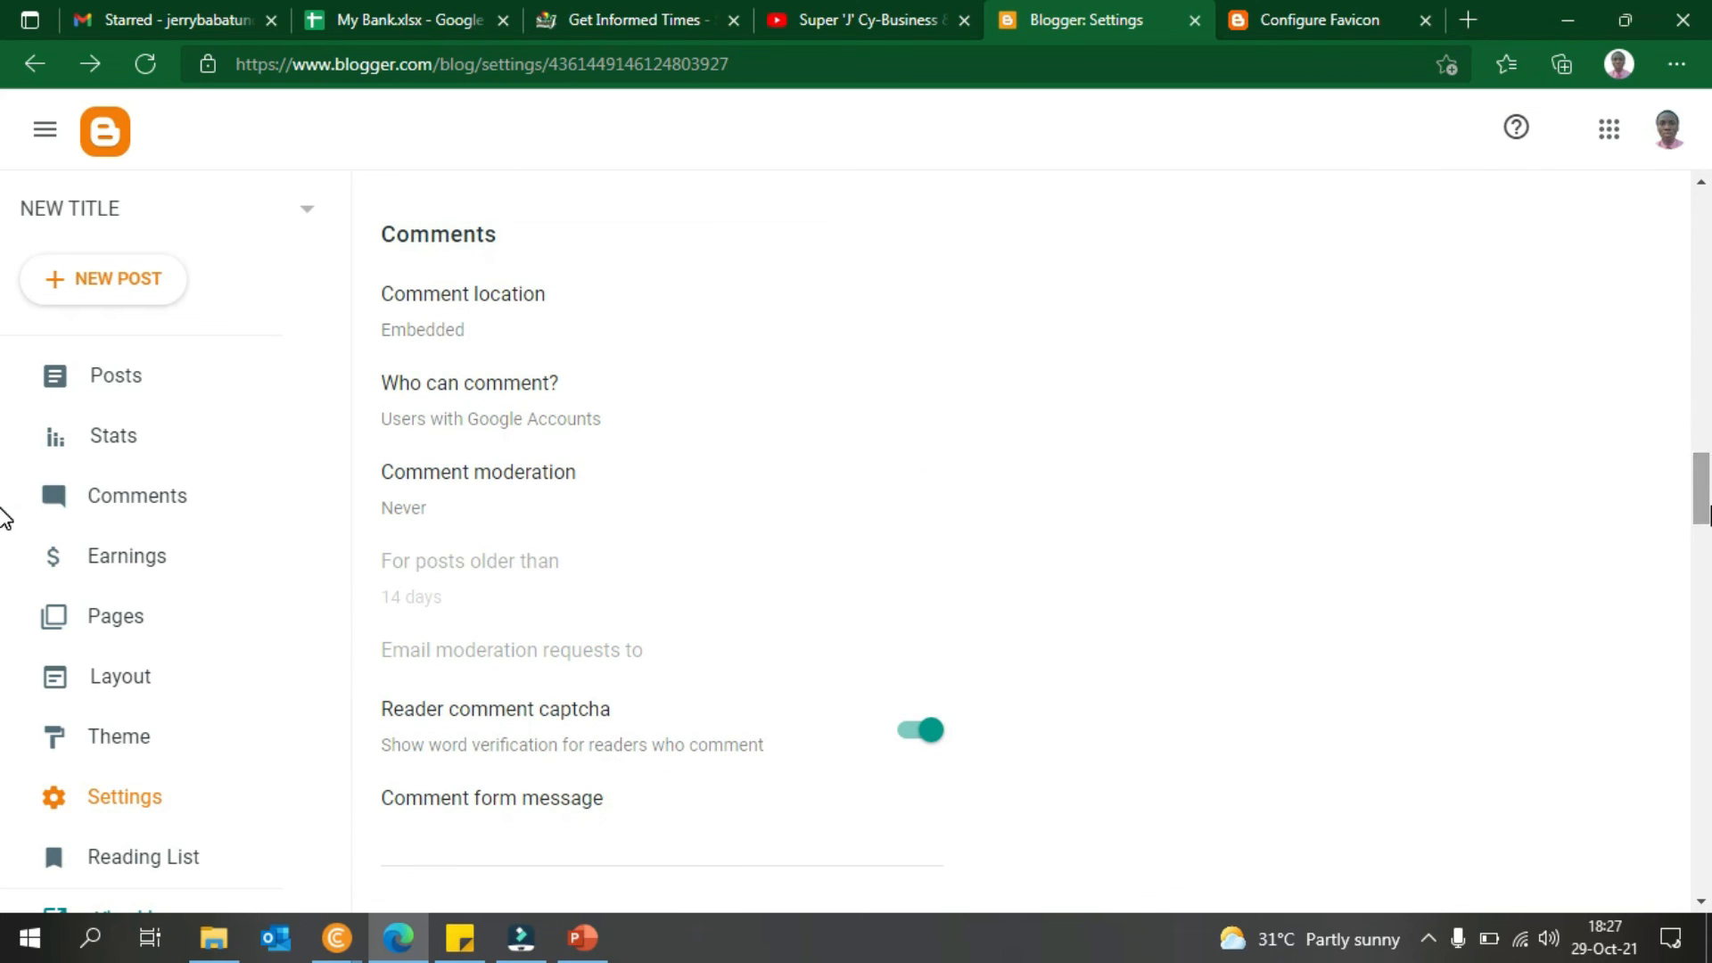
left_click(300, 202)
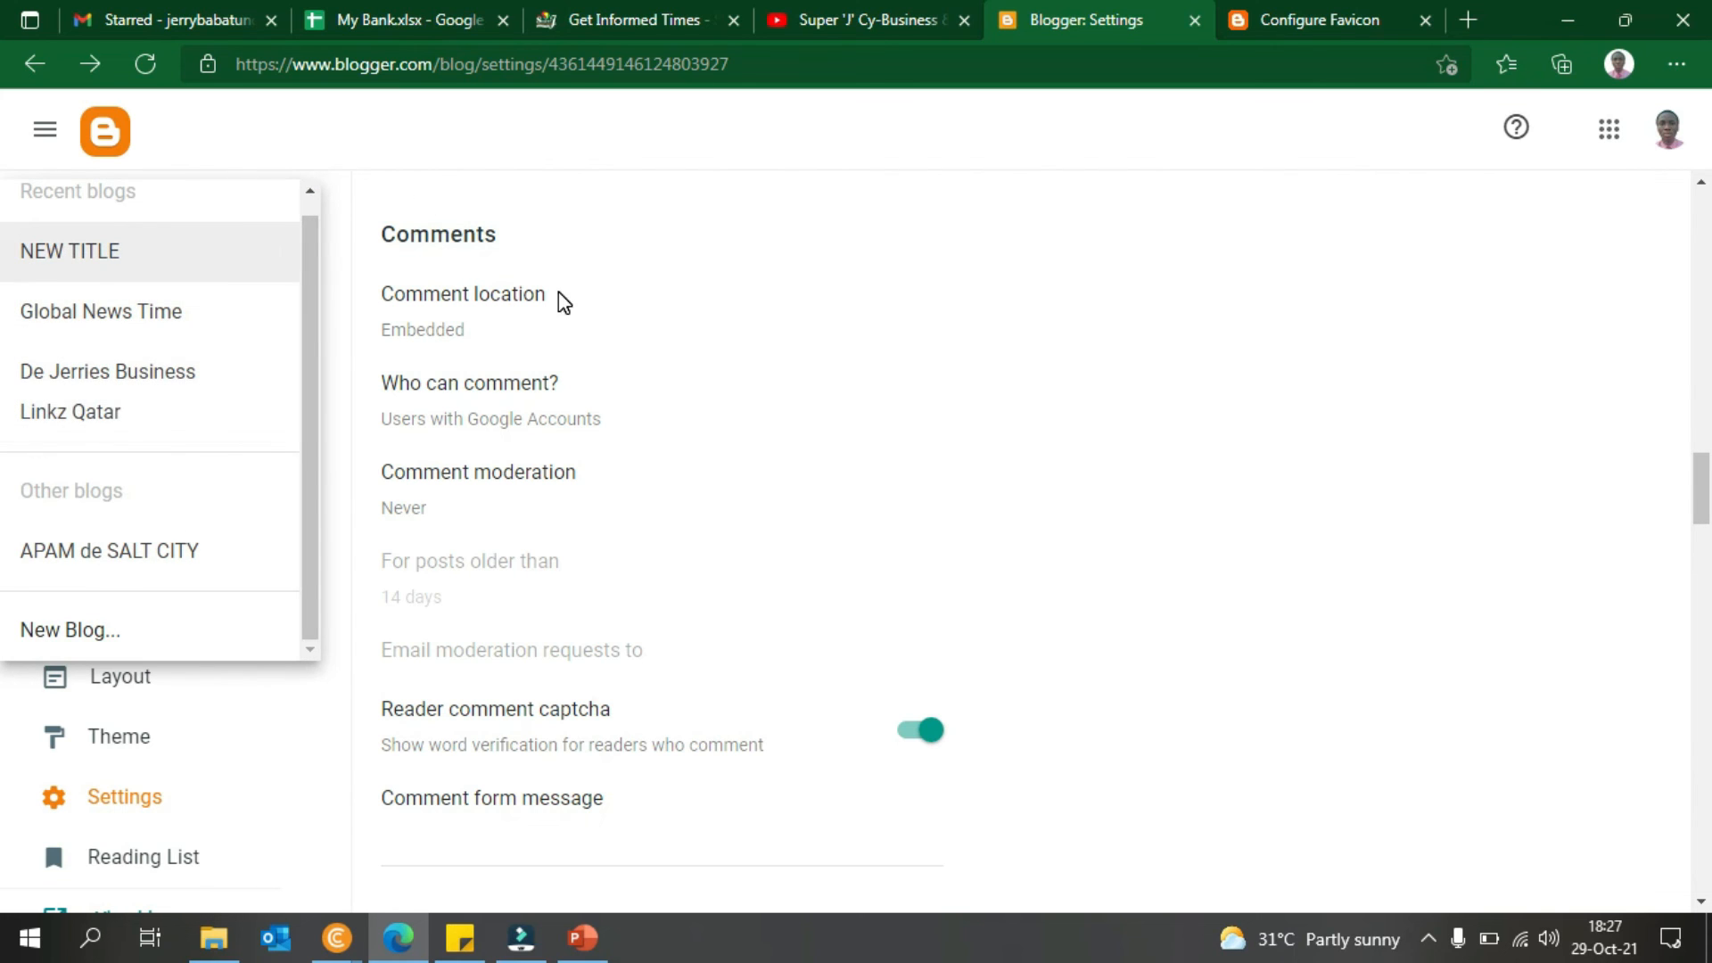
left_click(1212, 487)
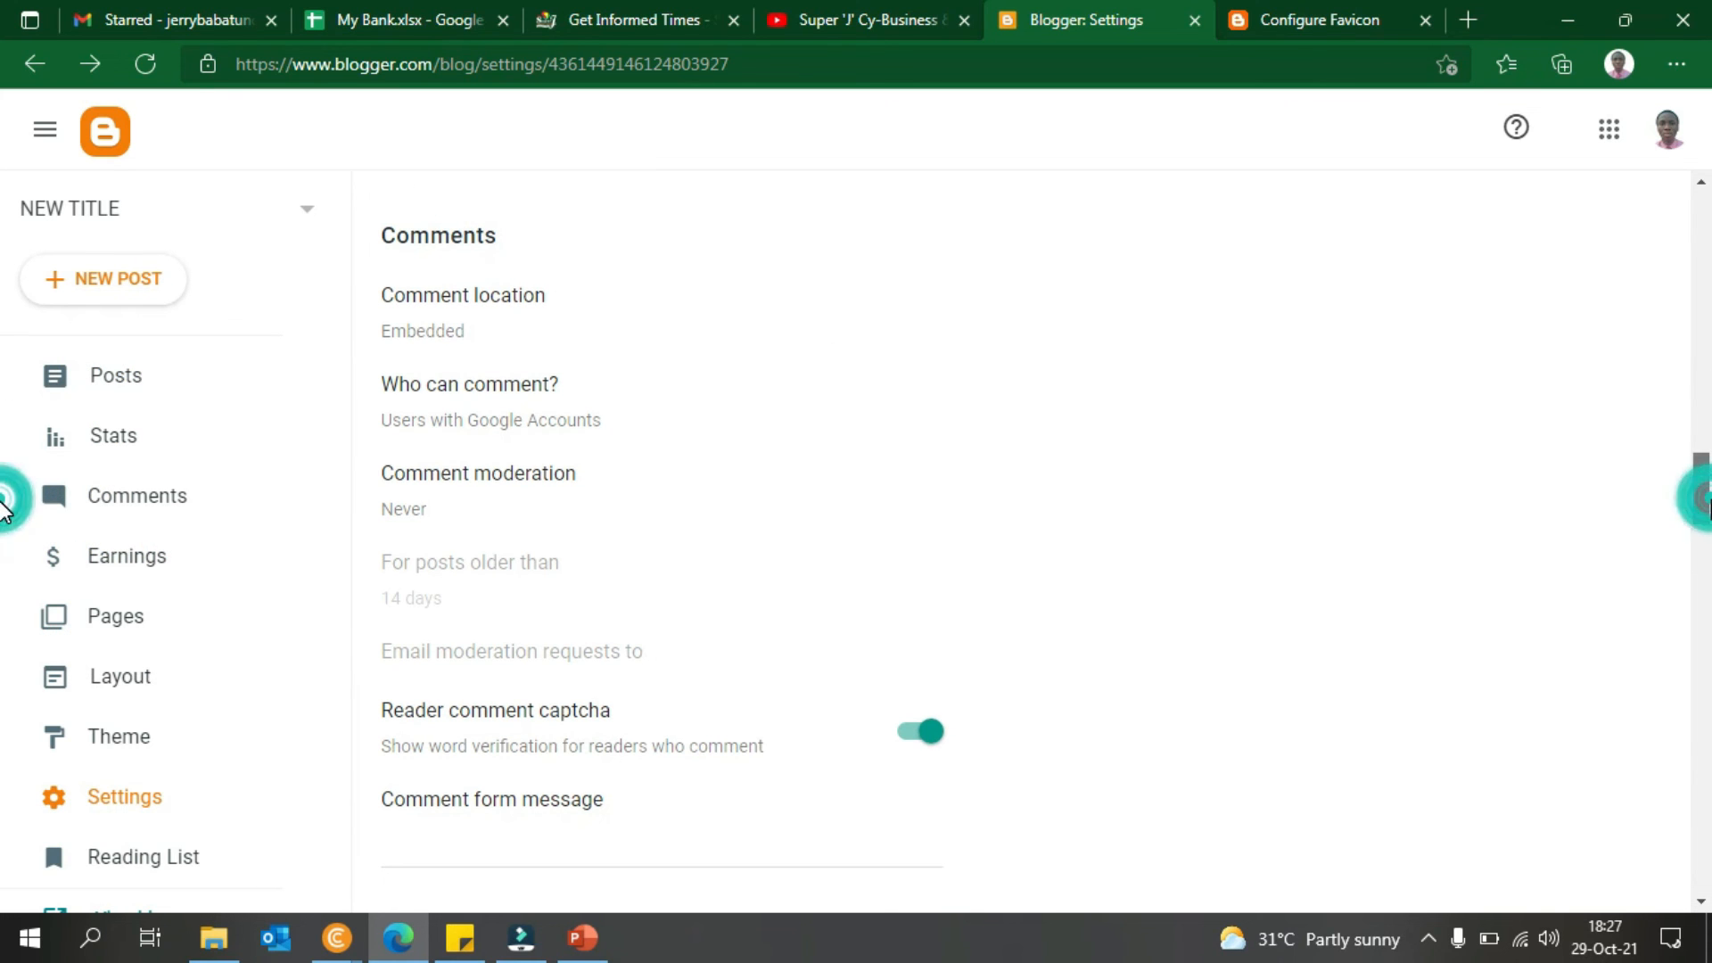
left_click_drag(1709, 472, 1710, 796)
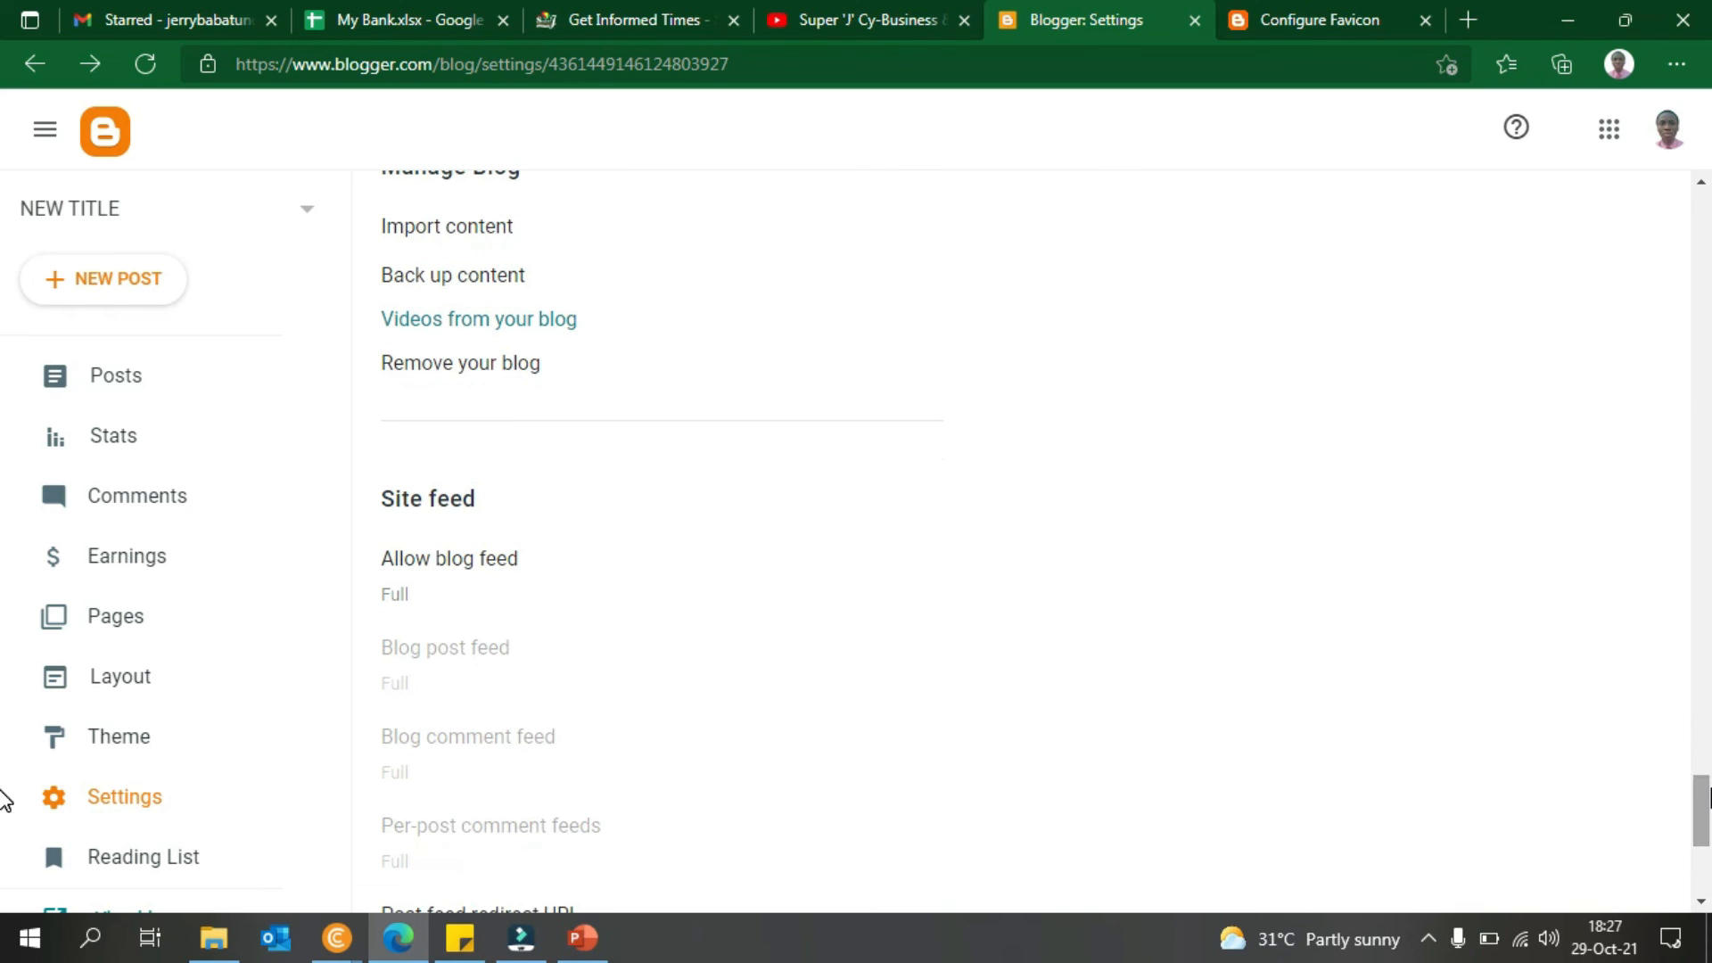
scroll(2, 799, "down", 4)
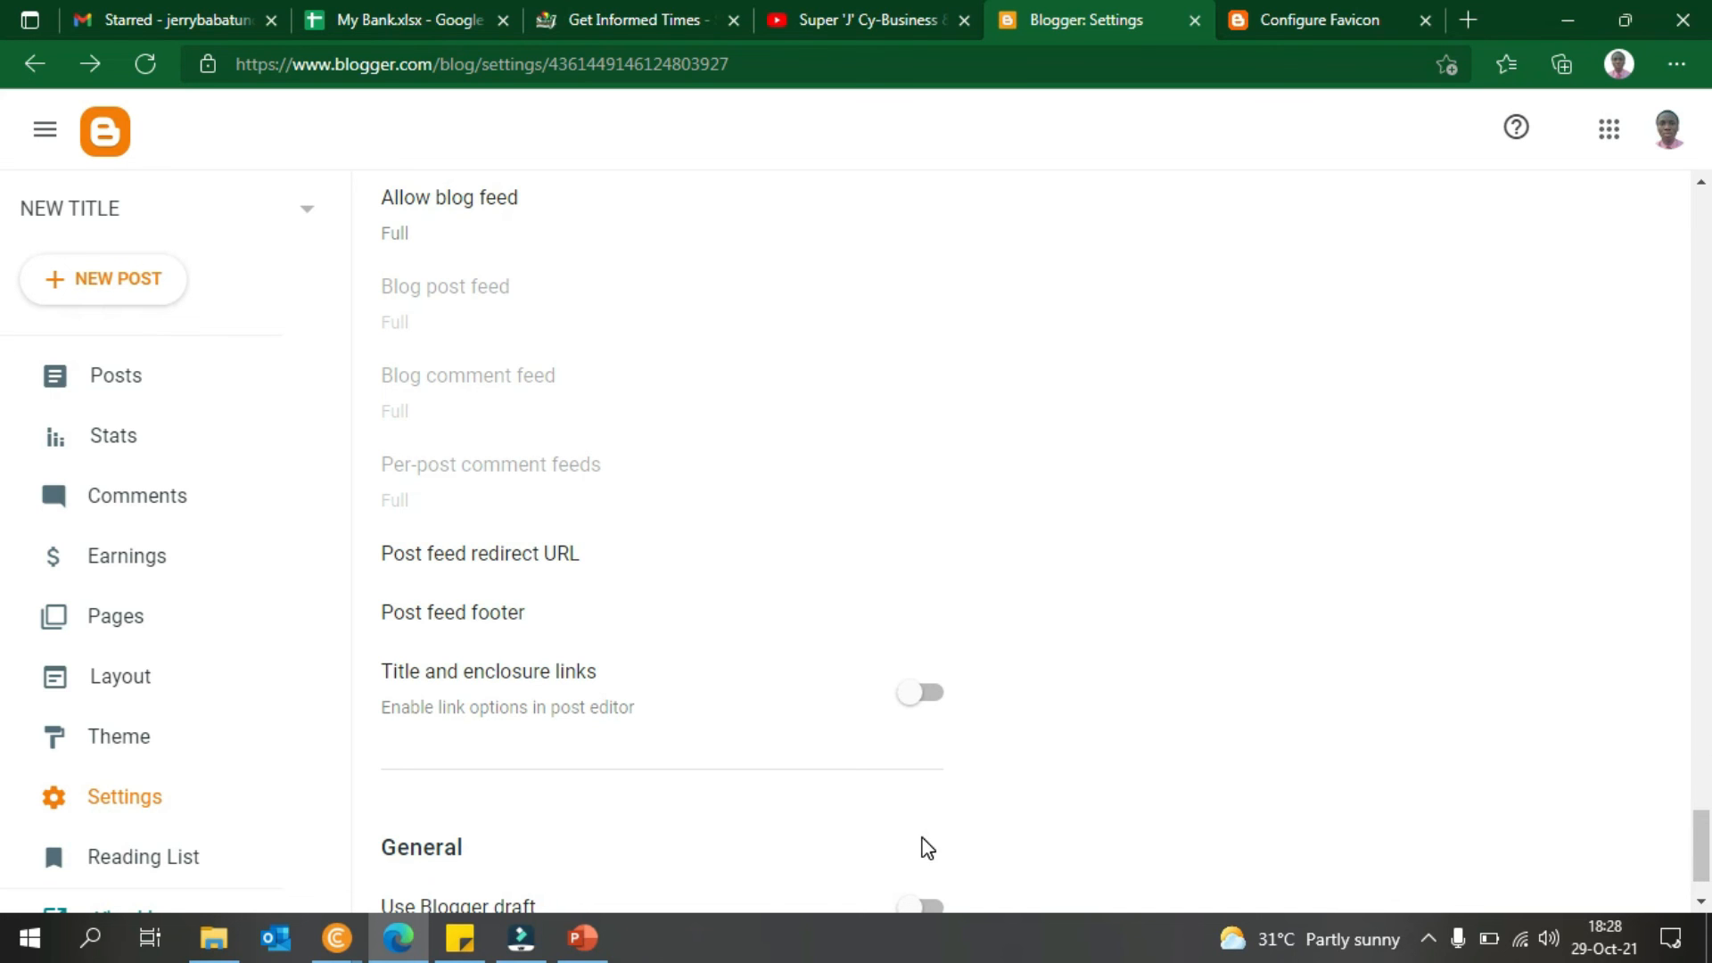
- Bring Presentation1 forward and display slide 1, the SUPER 'J' CY-BUSINESS AND SERVICES subscribe slide
left_click(583, 938)
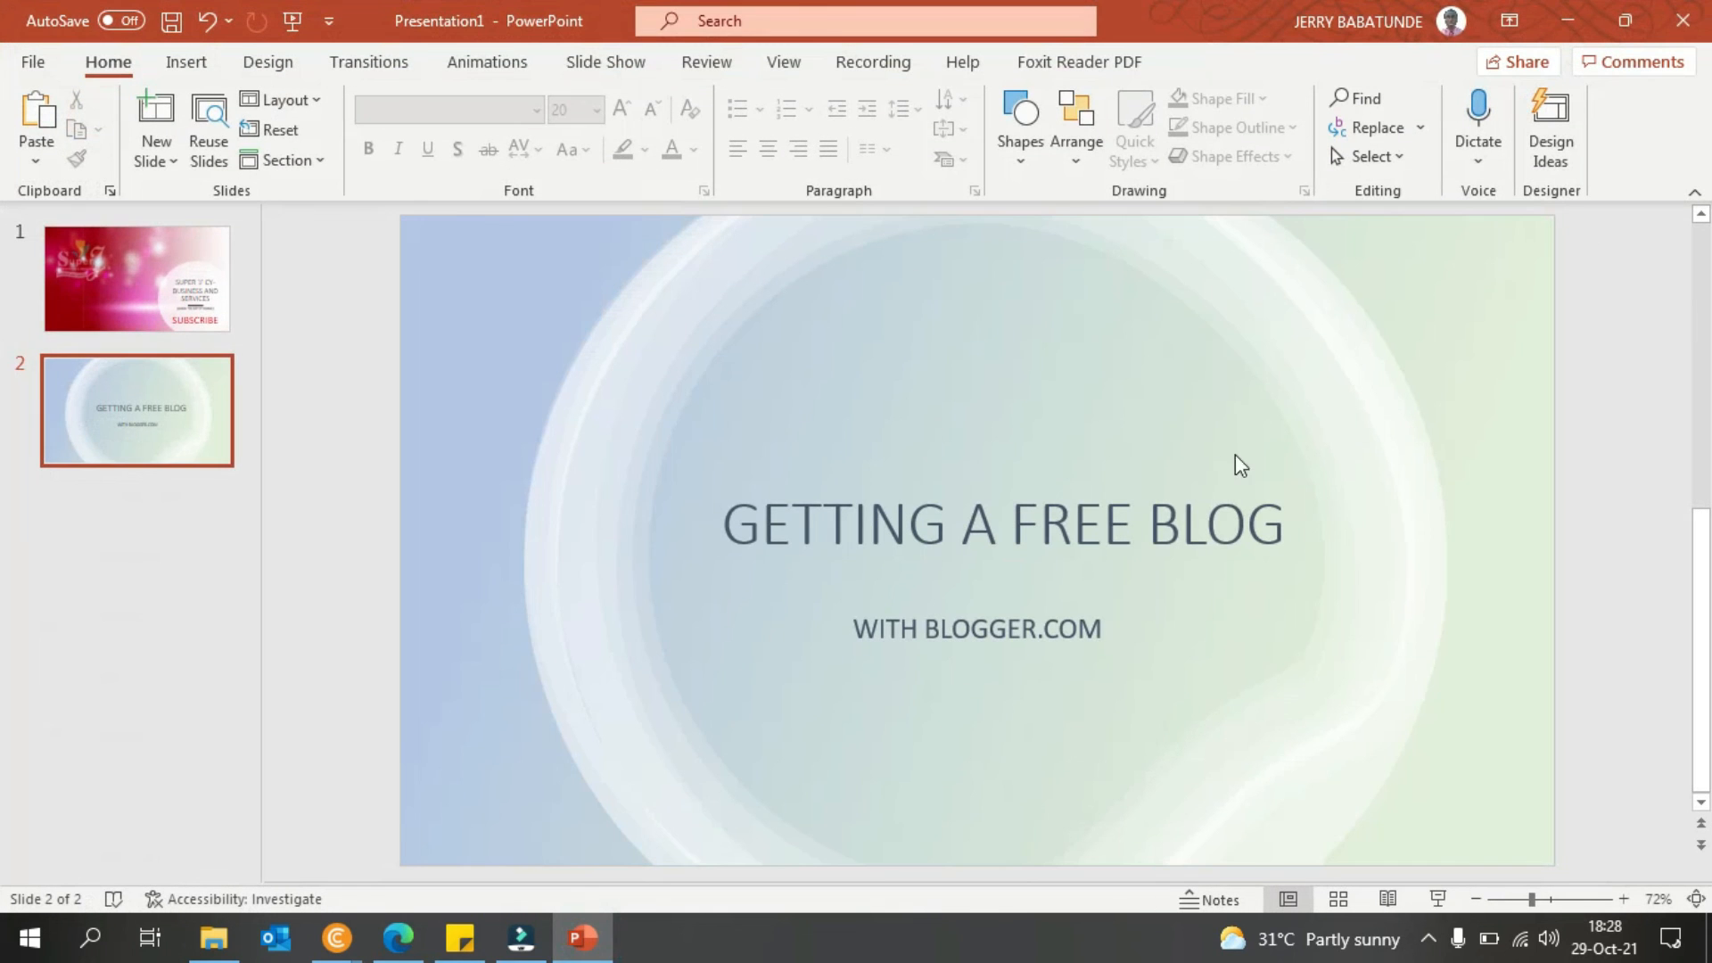
left_click(93, 242)
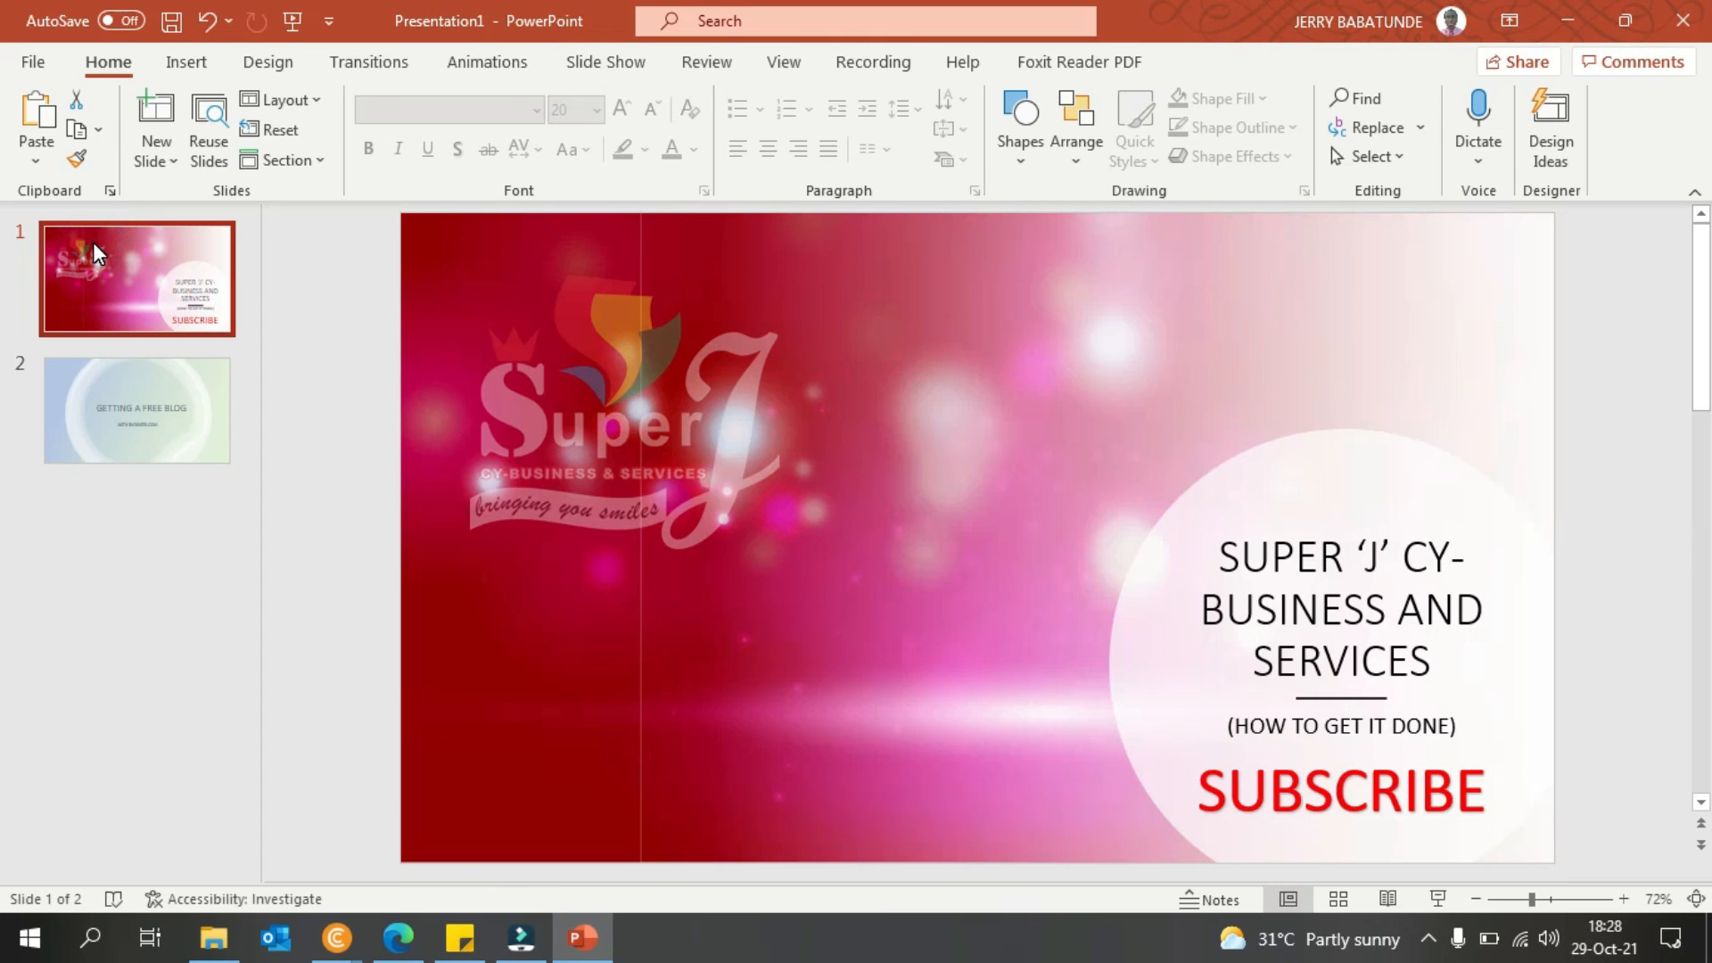